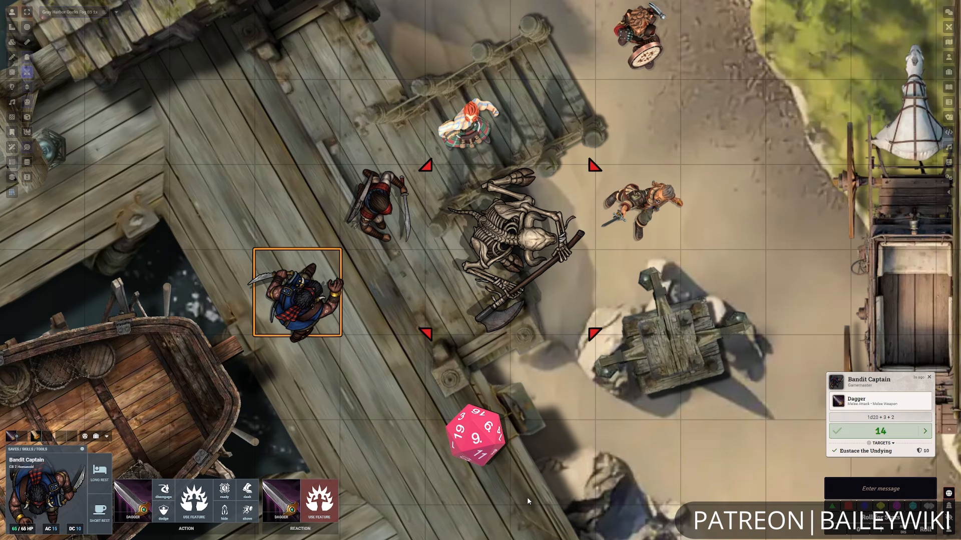
Move the Bandit Captain one square closer to Eustace the Undying and attack it with the Dagger.
{"action": "key", "text": "d"}
{"action": "left_click", "coordinate": [134, 500]}
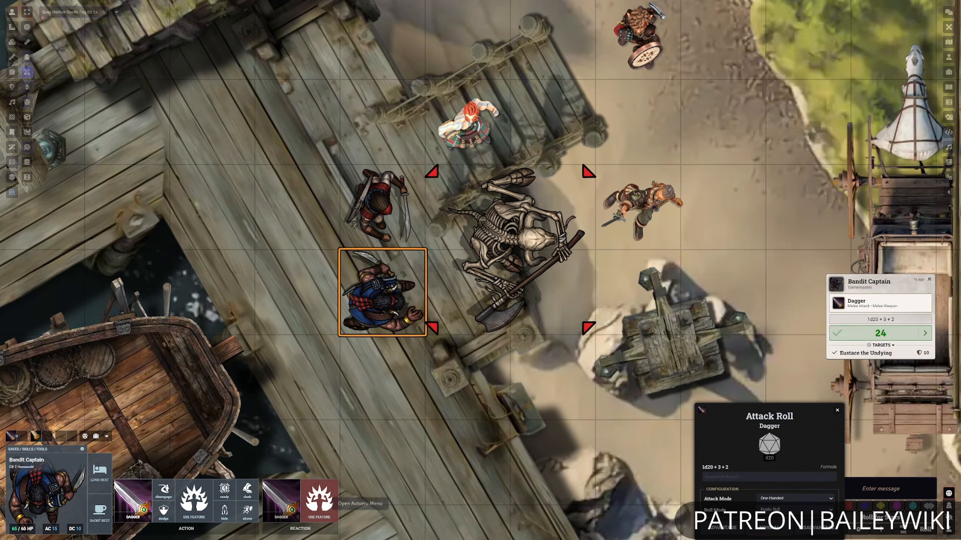
{"action": "left_click", "coordinate": [769, 528]}
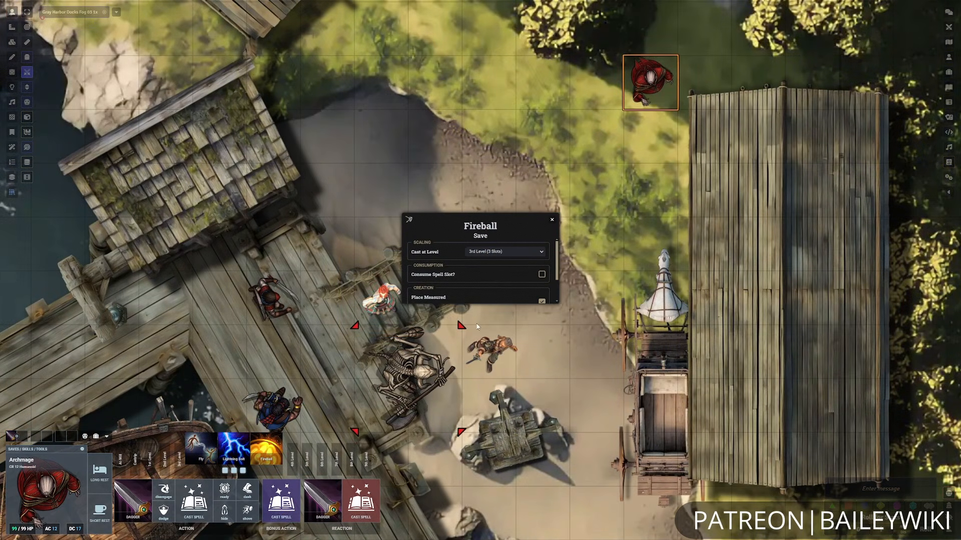
Cast the Archmage's Fireball at 3rd level beside Eustace the Undying, and attack it with the Bandit's Light Crossbow.
{"action": "left_click", "coordinate": [499, 318]}
{"action": "left_click", "coordinate": [408, 324]}
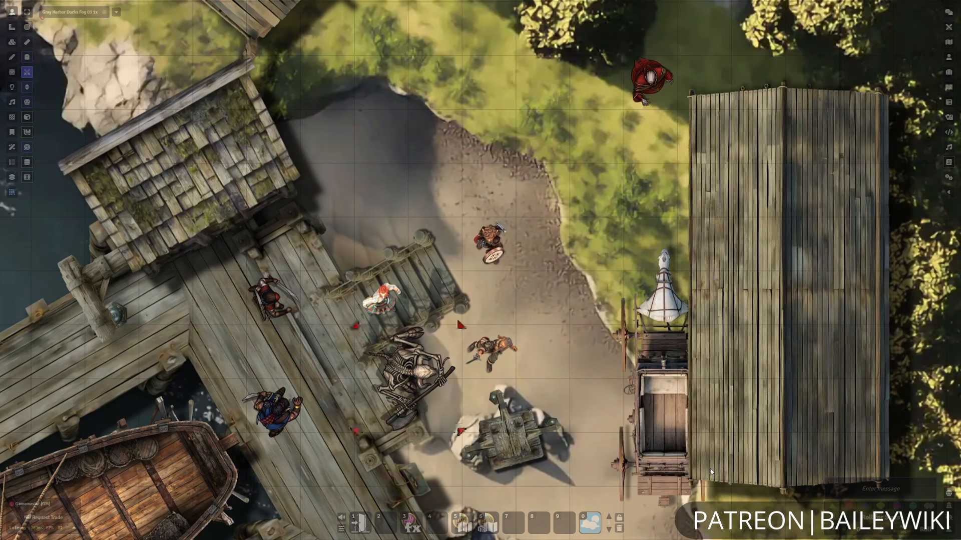
{"action": "left_click", "coordinate": [137, 502]}
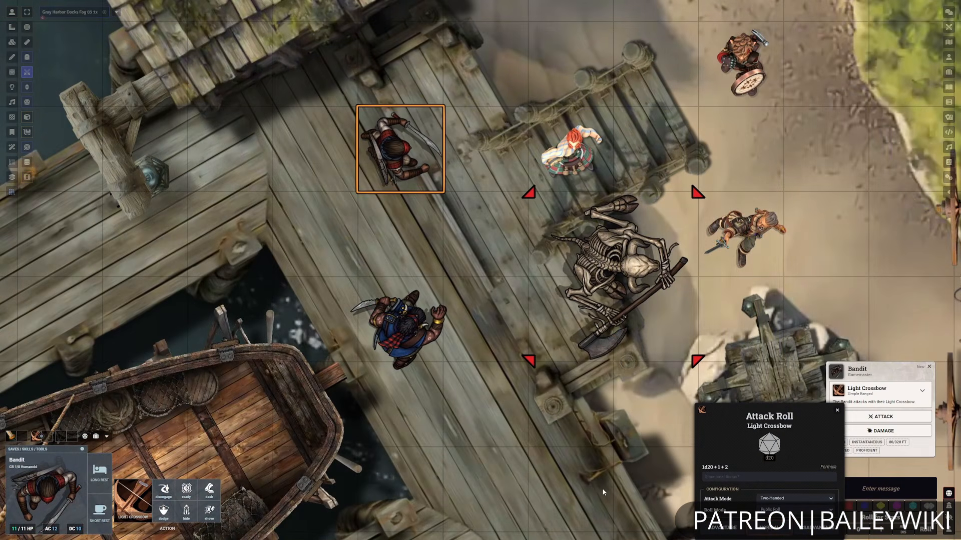
{"action": "key", "text": "Return"}
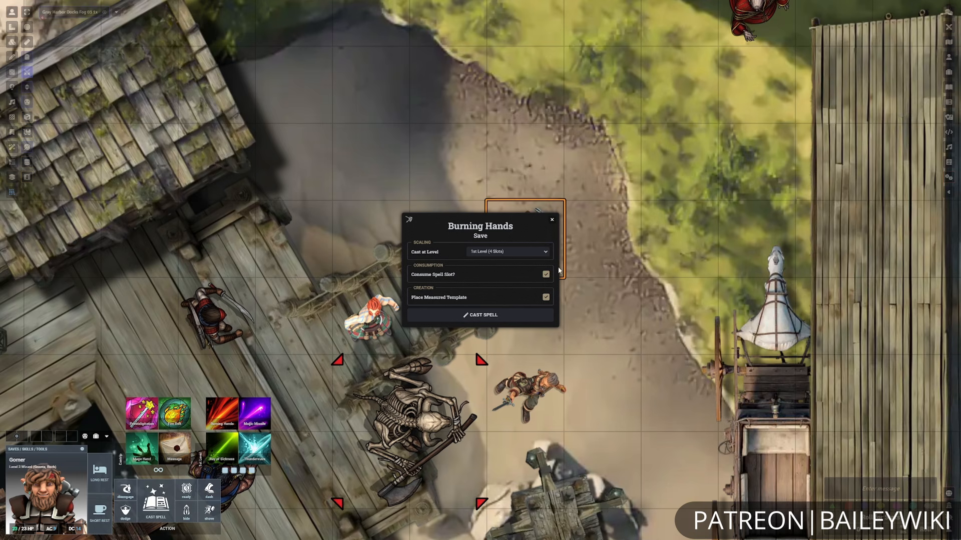
Cast Gomer's Burning Hands at 1st level without consuming a spell slot, placing its 15 ft cone template beside Gomer.
{"action": "left_click", "coordinate": [545, 274]}
{"action": "left_click", "coordinate": [527, 318]}
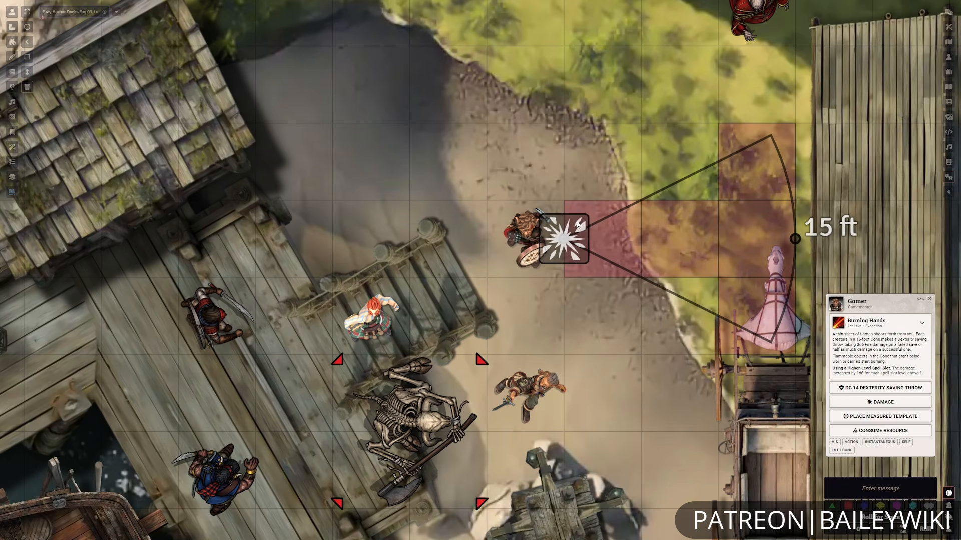
{"action": "left_click", "coordinate": [568, 230]}
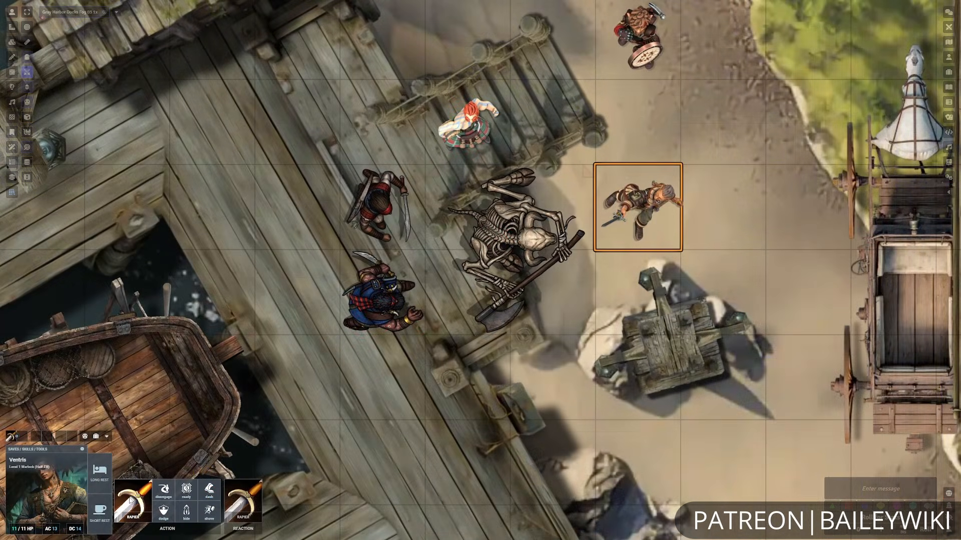
Attack Eustace the Undying with Ventris's Rapier and with Angus's Greataxe.
{"action": "left_click", "coordinate": [131, 500]}
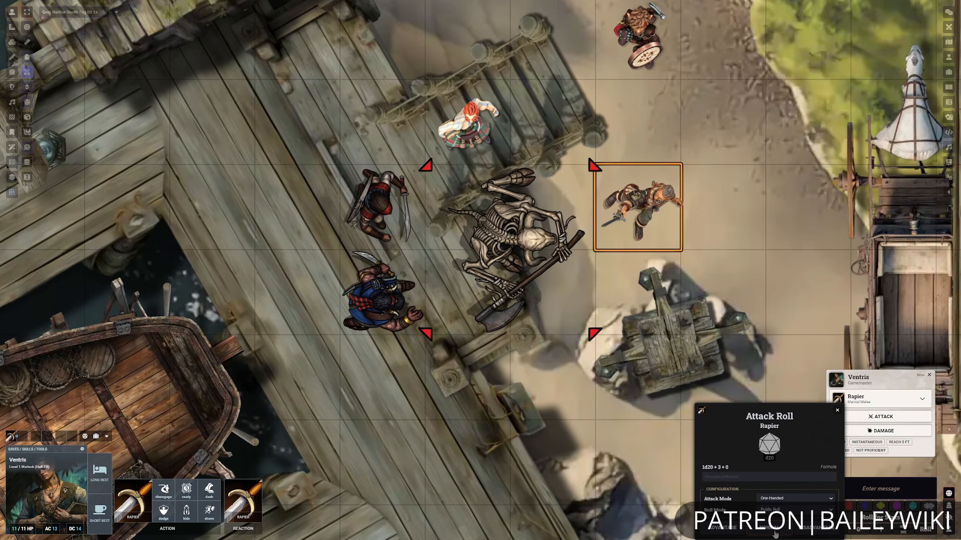
{"action": "key", "text": "Return"}
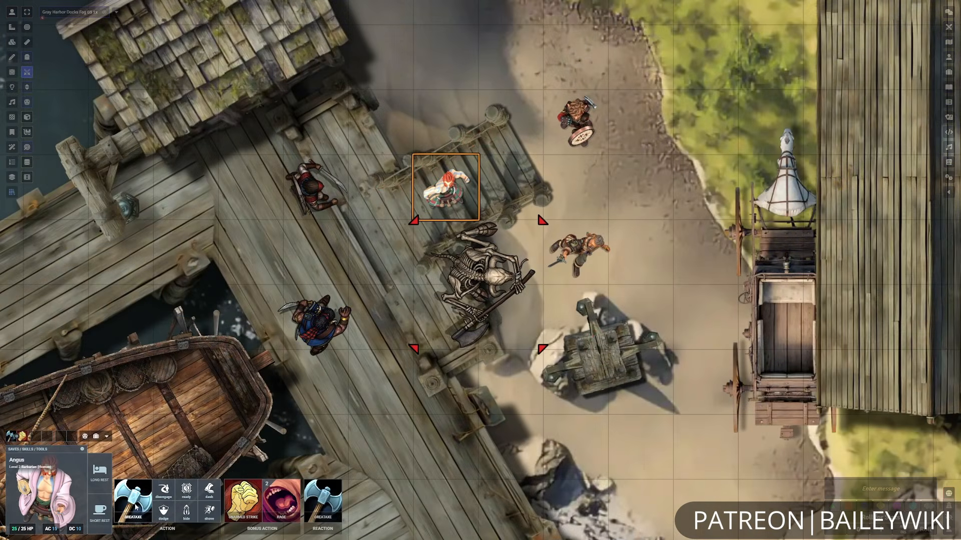
{"action": "left_click", "coordinate": [133, 502]}
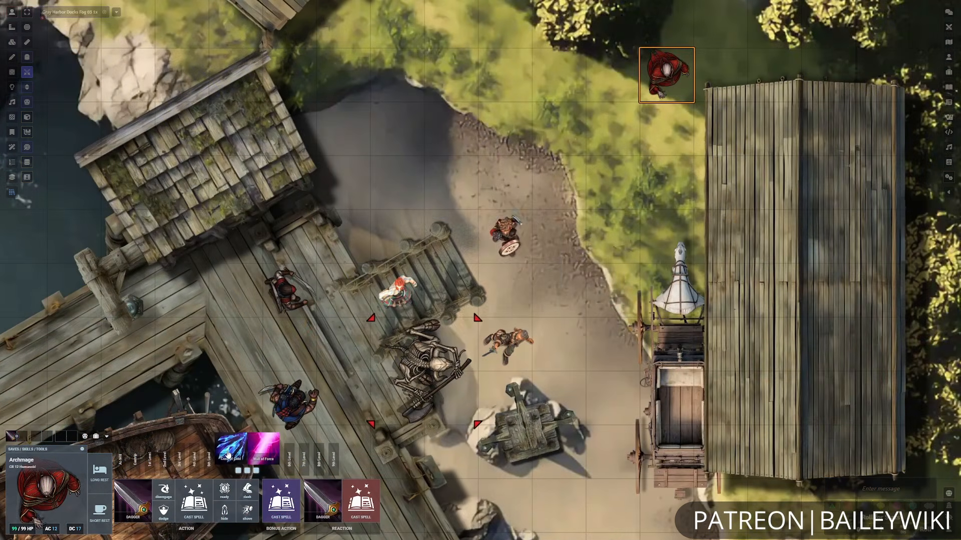
Cast the Archmage's Cone of Cold at 5th level, rotating the 60 ft cone over the dock and the skeleton before placing it.
{"action": "left_click", "coordinate": [230, 448]}
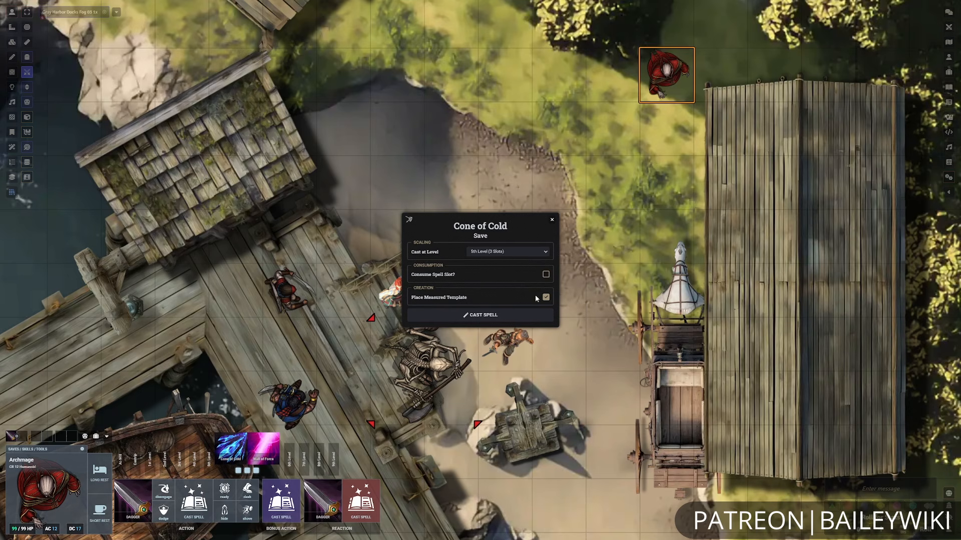
{"action": "left_click", "coordinate": [513, 316]}
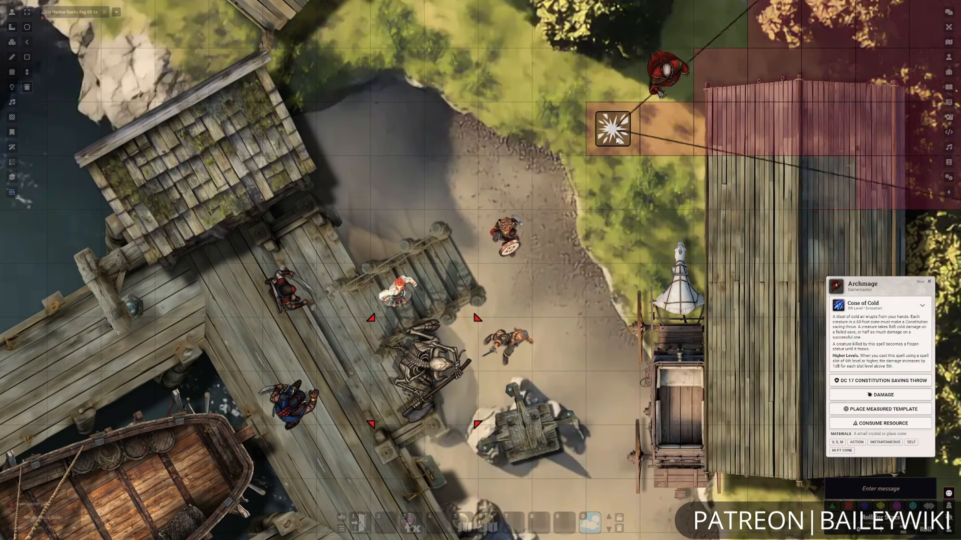
{"action": "scroll", "coordinate": [618, 141], "scroll_direction": "down", "scroll_amount": 20}
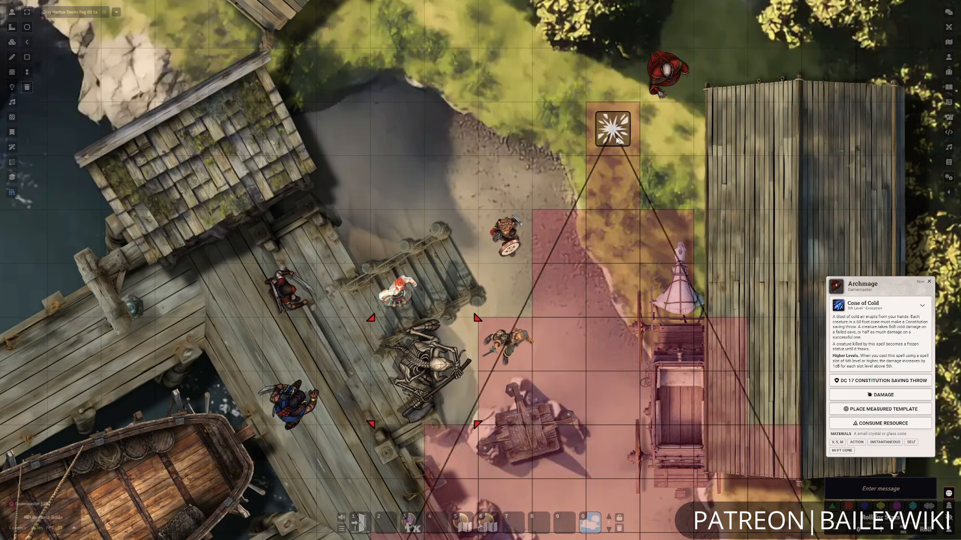
{"action": "scroll", "coordinate": [617, 141], "scroll_direction": "down", "scroll_amount": 5}
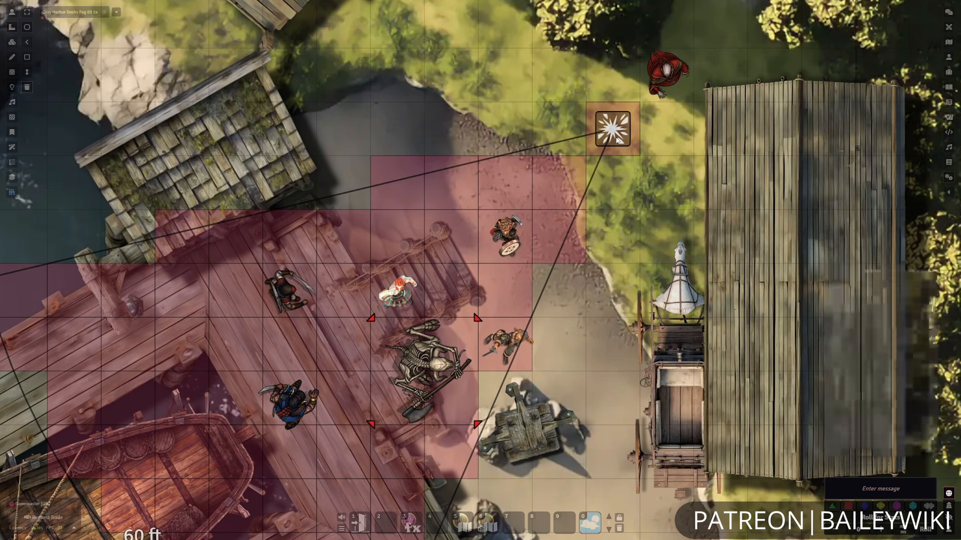
{"action": "scroll", "coordinate": [617, 141], "scroll_direction": "up", "scroll_amount": 1}
{"action": "left_click", "coordinate": [617, 142]}
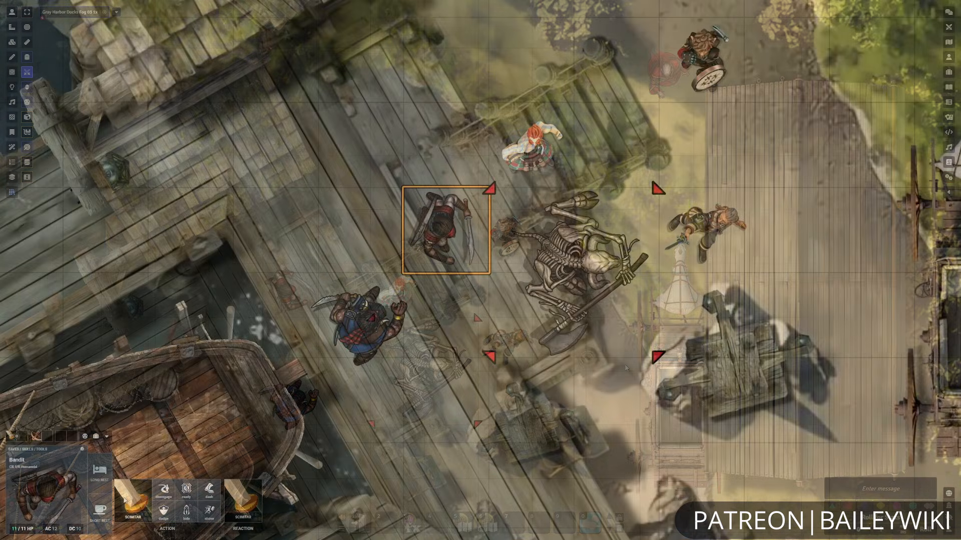
Attack Eustace the Undying with the Bandit's Scimitar.
{"action": "left_click", "coordinate": [132, 501]}
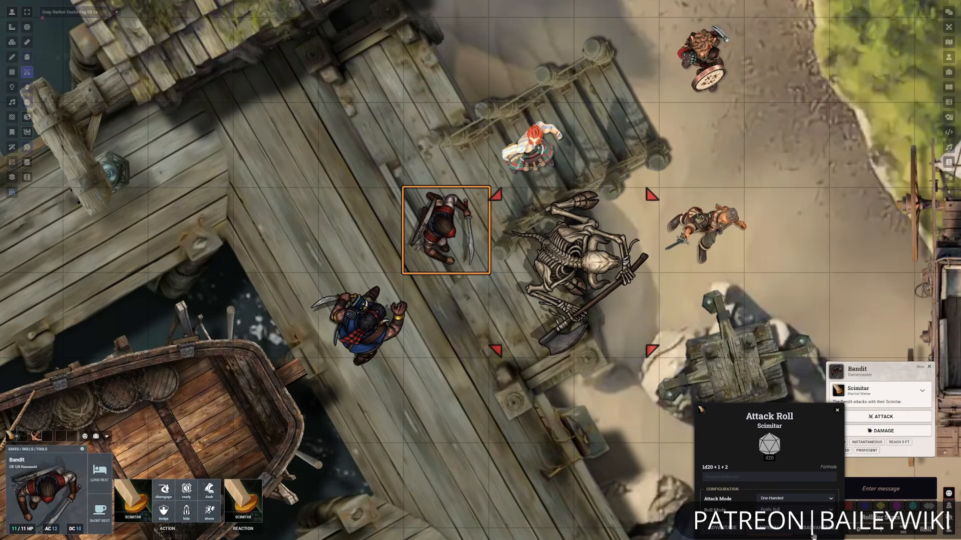
{"action": "left_click", "coordinate": [763, 531]}
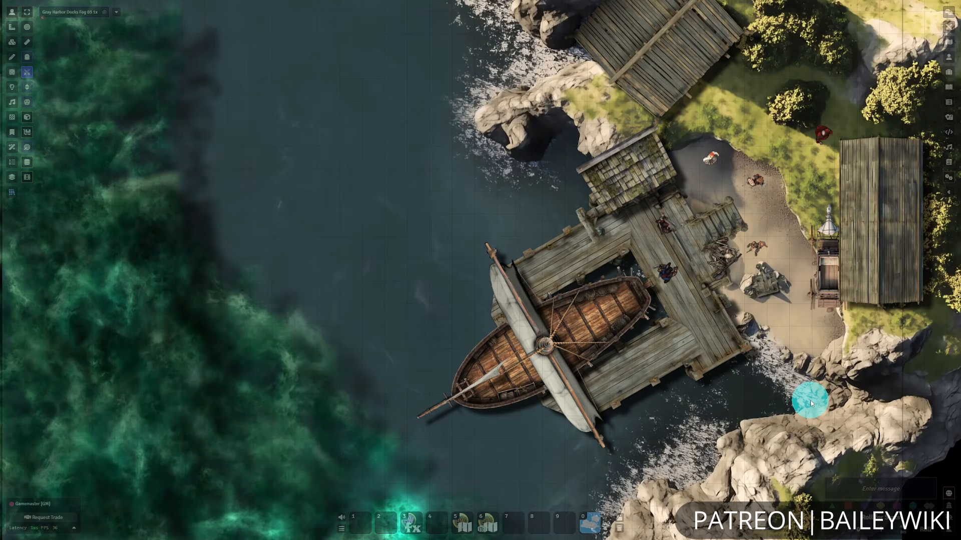
Select the Ventris token on the beach and target Eustace the Undying.
{"action": "left_click_drag", "start_coordinate": [739, 337], "coordinate": [507, 379]}
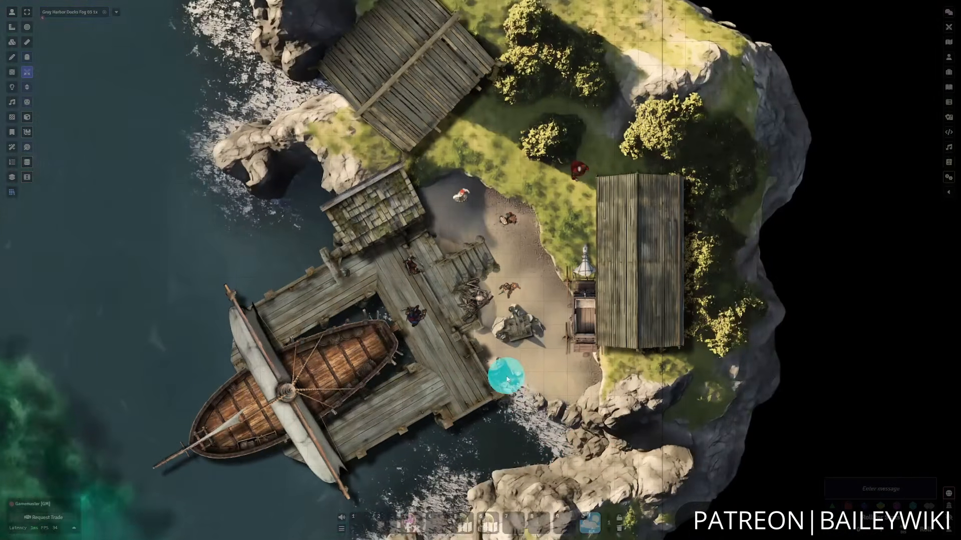
{"action": "scroll", "coordinate": [506, 376], "scroll_direction": "up", "scroll_amount": 8}
{"action": "left_click_drag", "start_coordinate": [683, 285], "coordinate": [686, 277]}
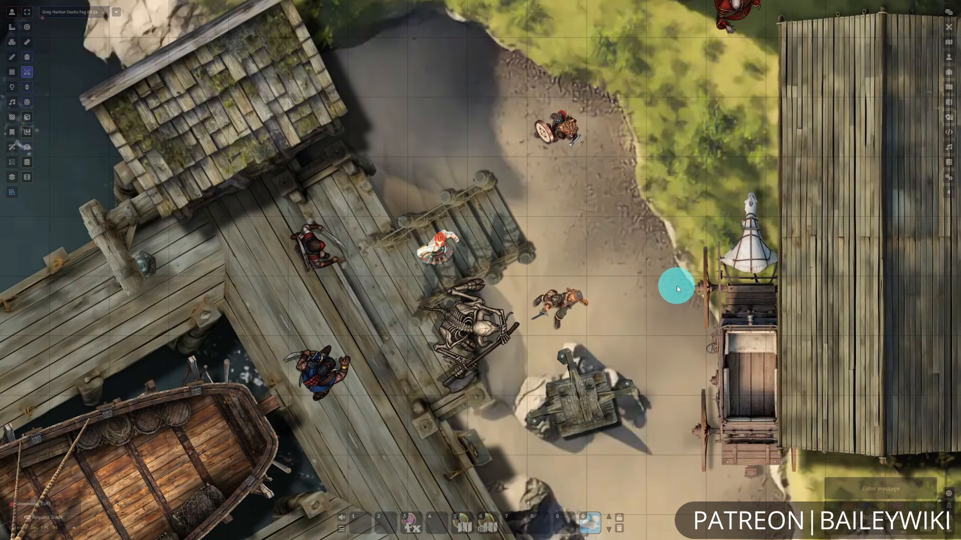
{"action": "left_click", "coordinate": [556, 310]}
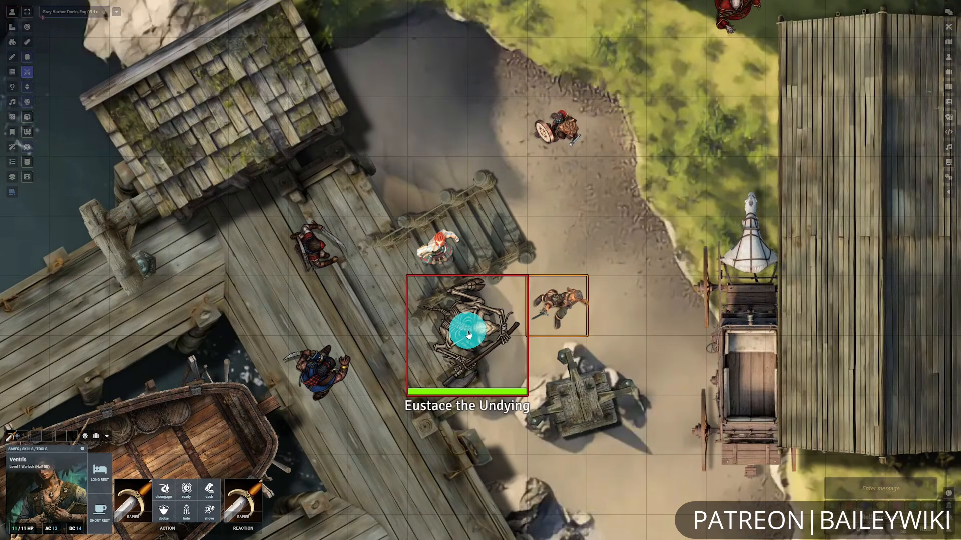
{"action": "key", "text": "t"}
{"action": "scroll", "coordinate": [524, 449], "scroll_direction": "up", "scroll_amount": 1}
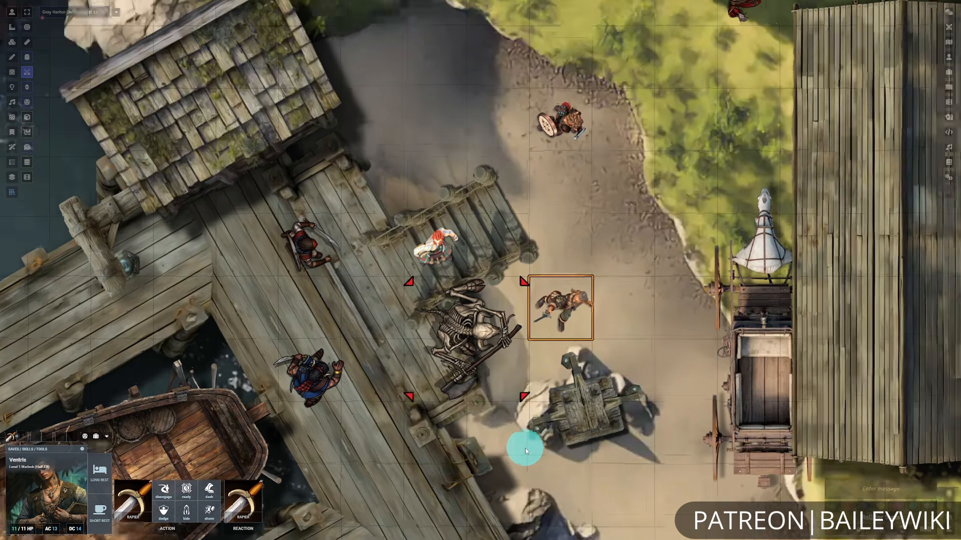
Roll Ventris's Rapier attack against the targeted skeleton, using the one-handed attack mode.
{"action": "scroll", "coordinate": [525, 449], "scroll_direction": "up", "scroll_amount": 3}
{"action": "left_click_drag", "start_coordinate": [620, 439], "coordinate": [626, 356]}
{"action": "scroll", "coordinate": [627, 355], "scroll_direction": "up", "scroll_amount": 4}
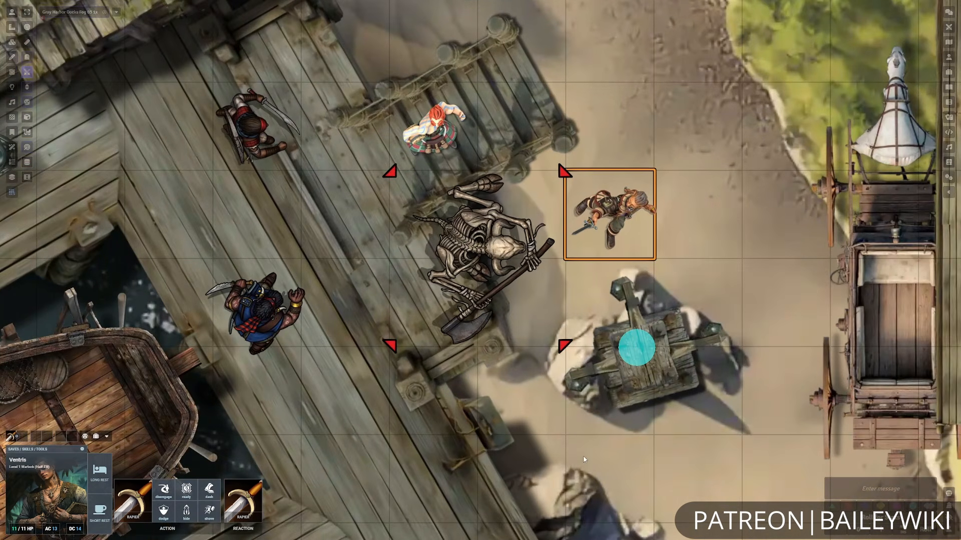
{"action": "left_click", "coordinate": [23, 480]}
{"action": "left_click", "coordinate": [133, 502]}
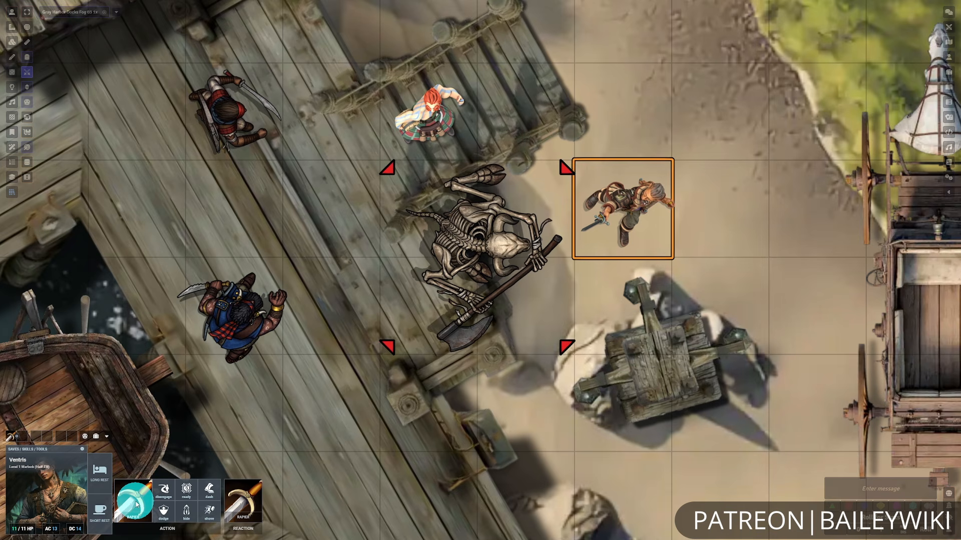
{"action": "left_click", "coordinate": [135, 503]}
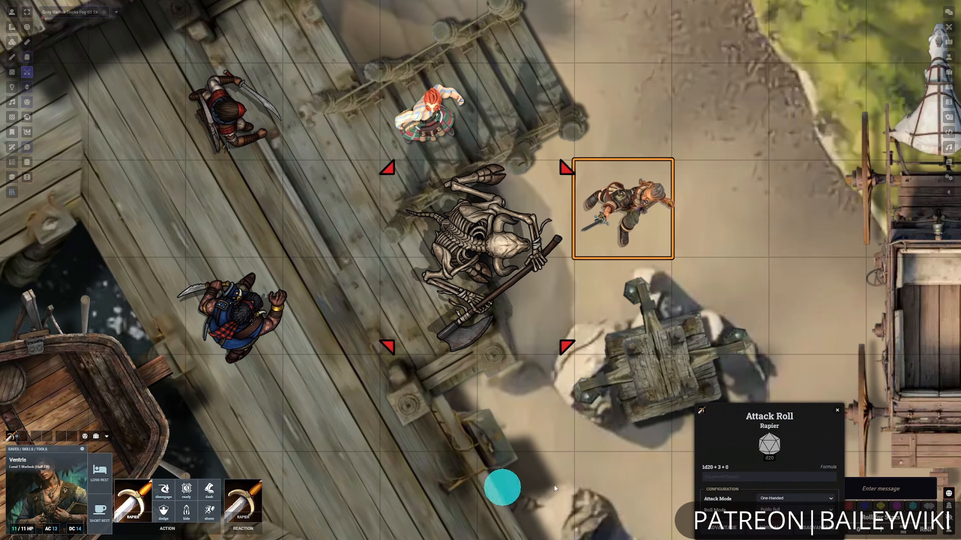
{"action": "left_click", "coordinate": [898, 416]}
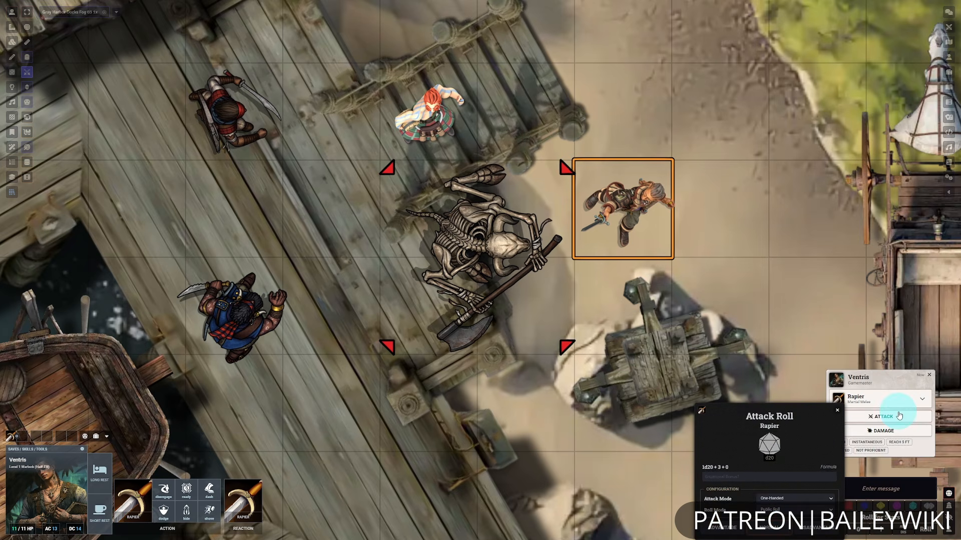
{"action": "left_click", "coordinate": [775, 527]}
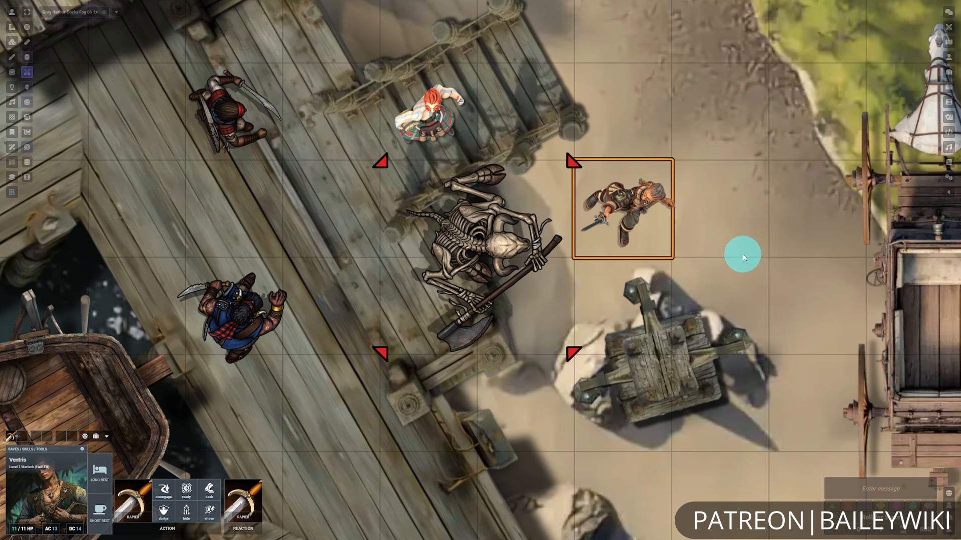
Select Angus, roll a two-handed Greataxe attack against the targeted skeleton, and deselect the token.
{"action": "left_click", "coordinate": [399, 94]}
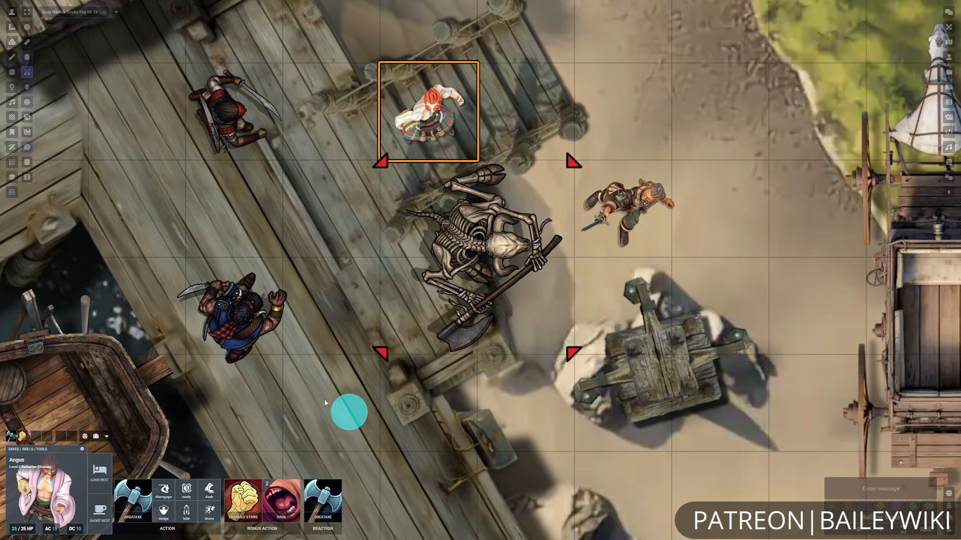
{"action": "left_click", "coordinate": [122, 493]}
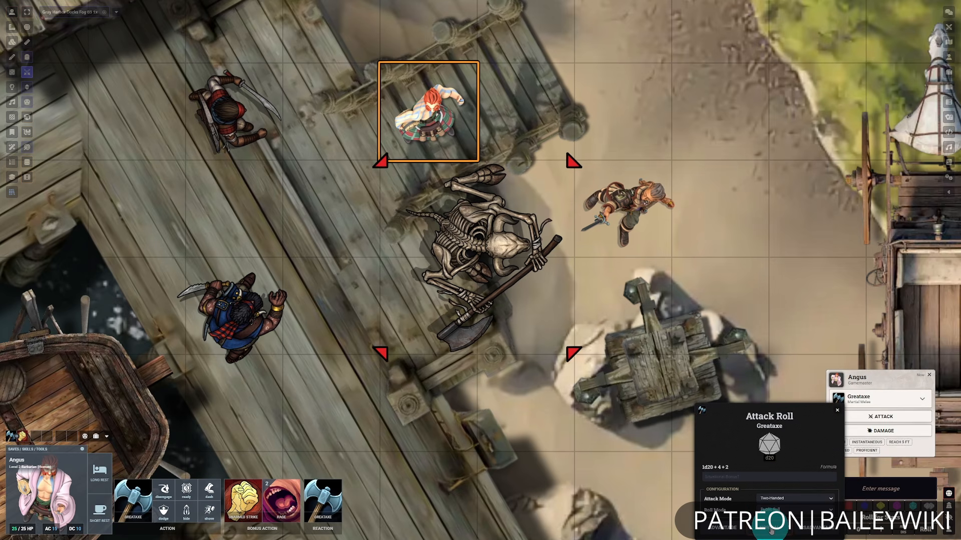
{"action": "left_click", "coordinate": [751, 295]}
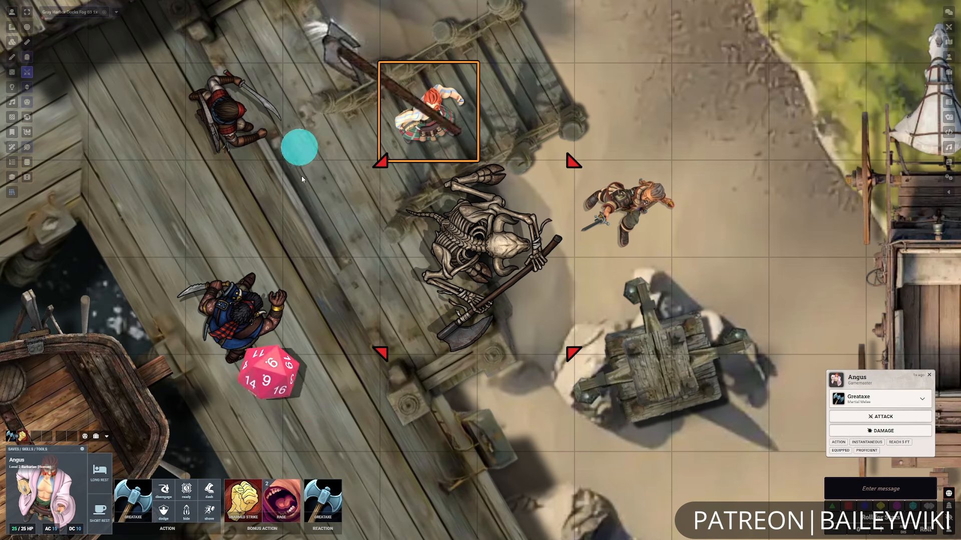
{"action": "left_click", "coordinate": [681, 80]}
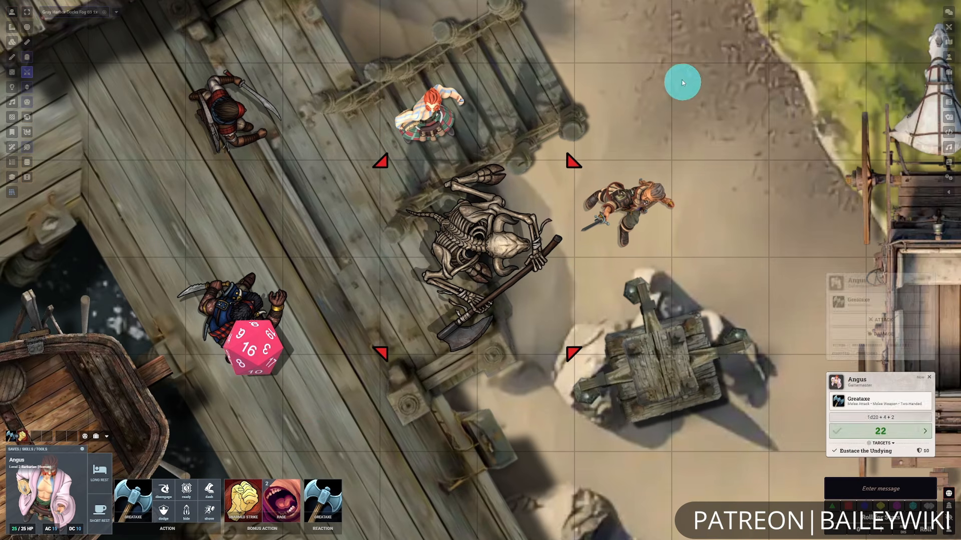
Select Gomer, cast the Fire Bolt cantrip at the targeted skeleton, and deselect the token.
{"action": "left_click_drag", "start_coordinate": [681, 80], "coordinate": [653, 256]}
{"action": "scroll", "coordinate": [654, 256], "scroll_direction": "down", "scroll_amount": 5}
{"action": "left_click", "coordinate": [568, 134]}
{"action": "left_click_drag", "start_coordinate": [715, 262], "coordinate": [708, 155]}
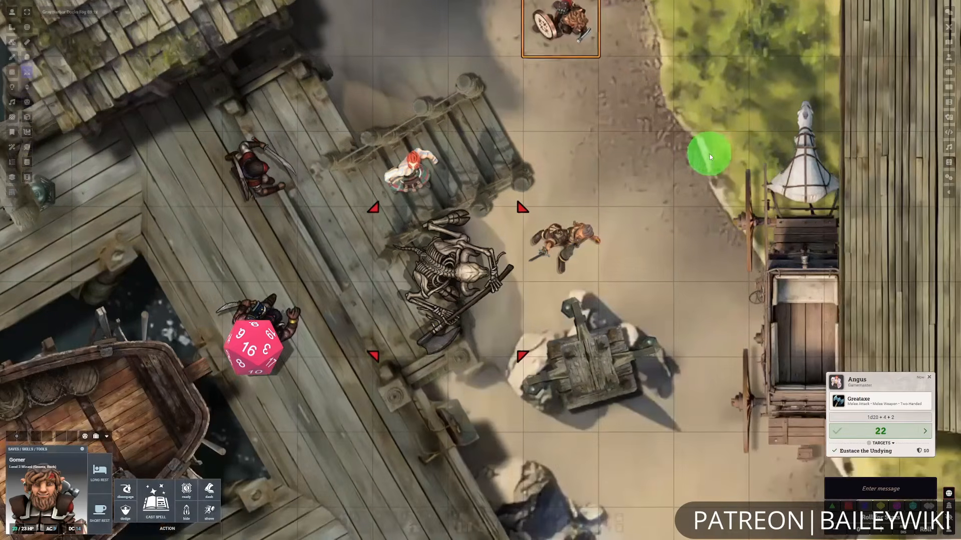
{"action": "left_click_drag", "start_coordinate": [695, 188], "coordinate": [696, 218]}
{"action": "left_click", "coordinate": [160, 498]}
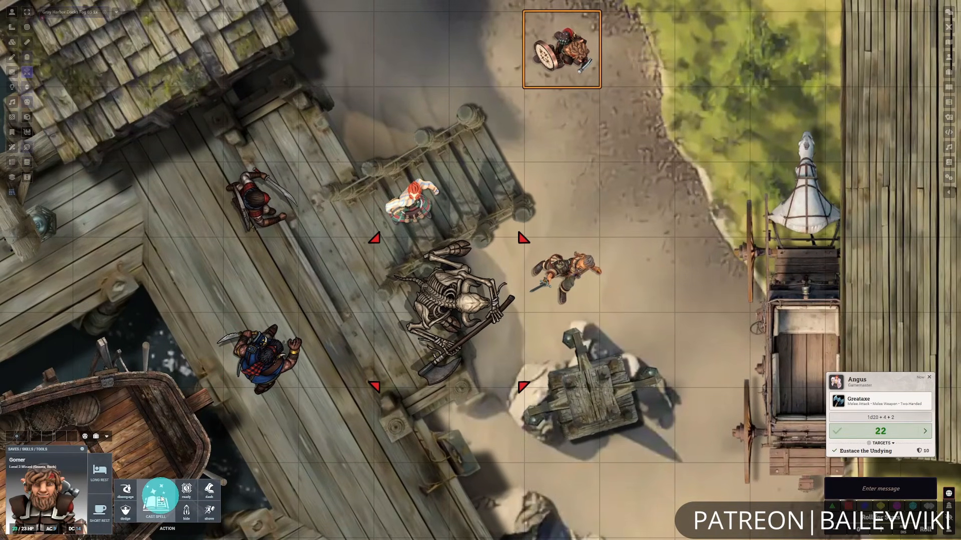
{"action": "left_click", "coordinate": [174, 413]}
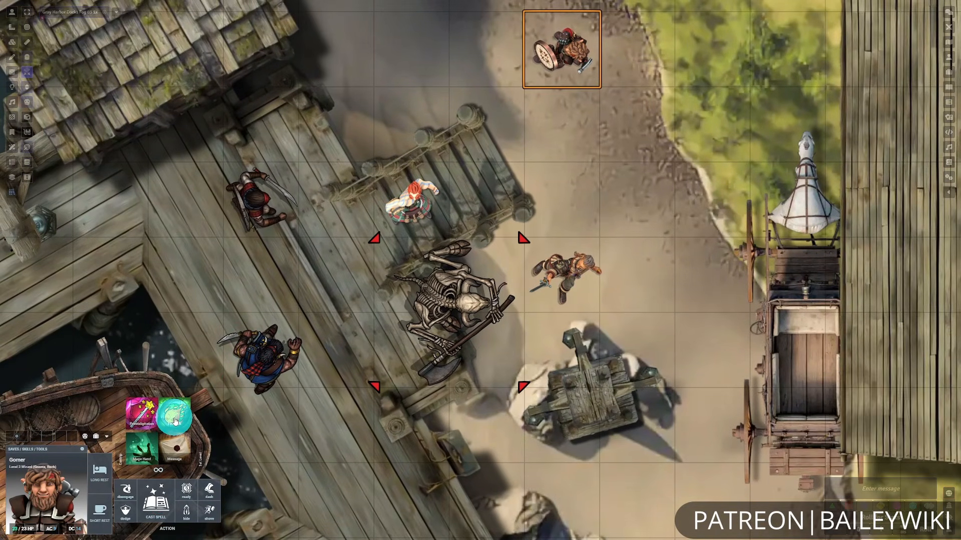
{"action": "left_click", "coordinate": [705, 442]}
{"action": "left_click", "coordinate": [724, 250]}
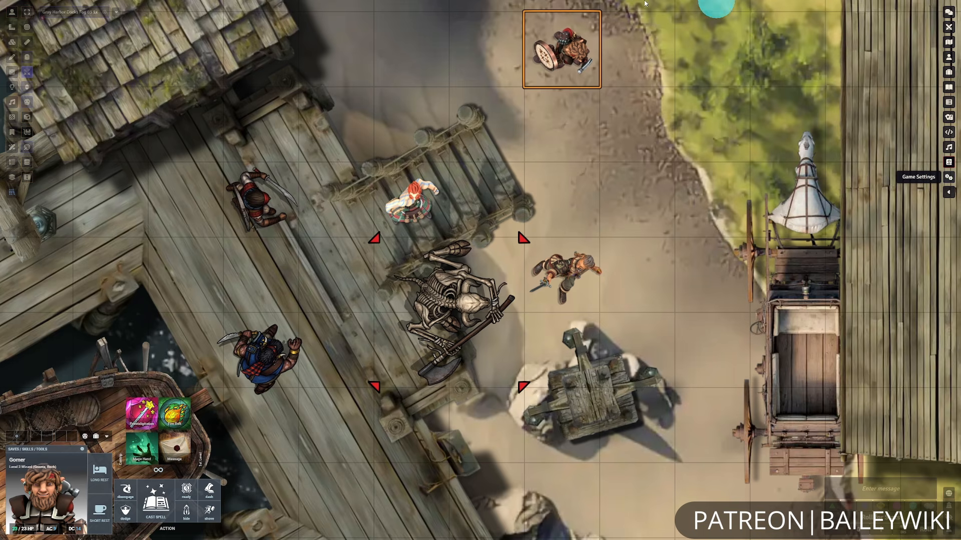
{"action": "left_click", "coordinate": [709, 254]}
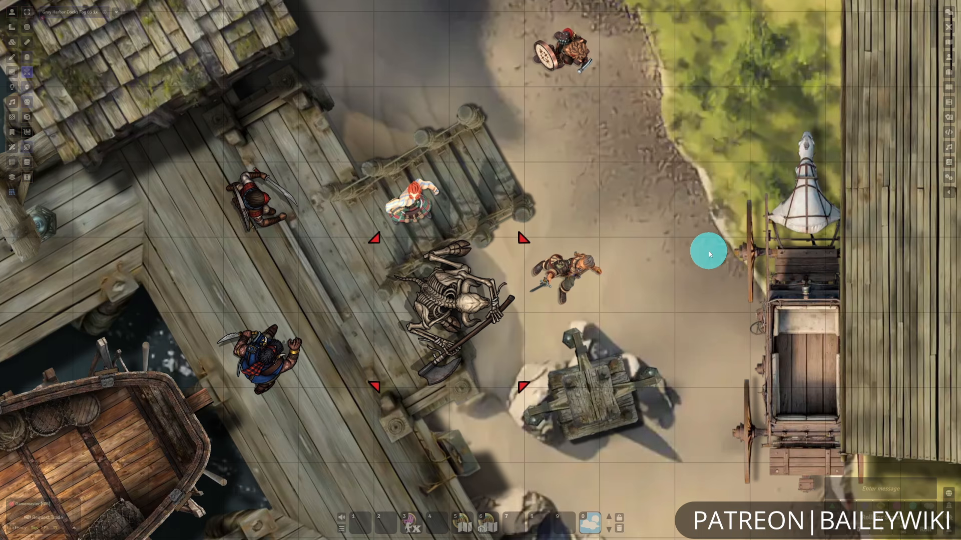
Open the game settings and review the module options for Automated Animations, including the critical hit and miss animations.
{"action": "scroll", "coordinate": [556, 157], "scroll_direction": "down", "scroll_amount": 6}
{"action": "left_click_drag", "start_coordinate": [549, 182], "coordinate": [553, 210]}
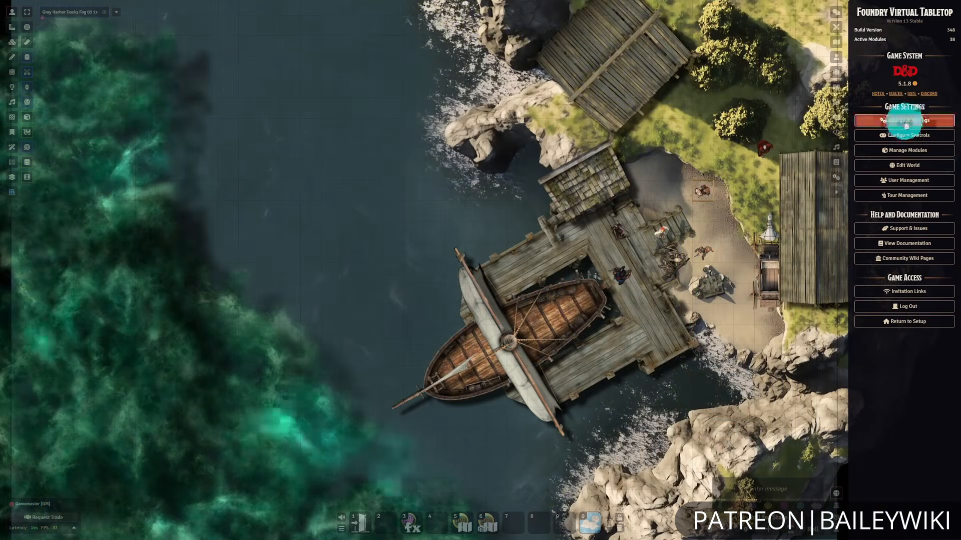
{"action": "left_click", "coordinate": [906, 124]}
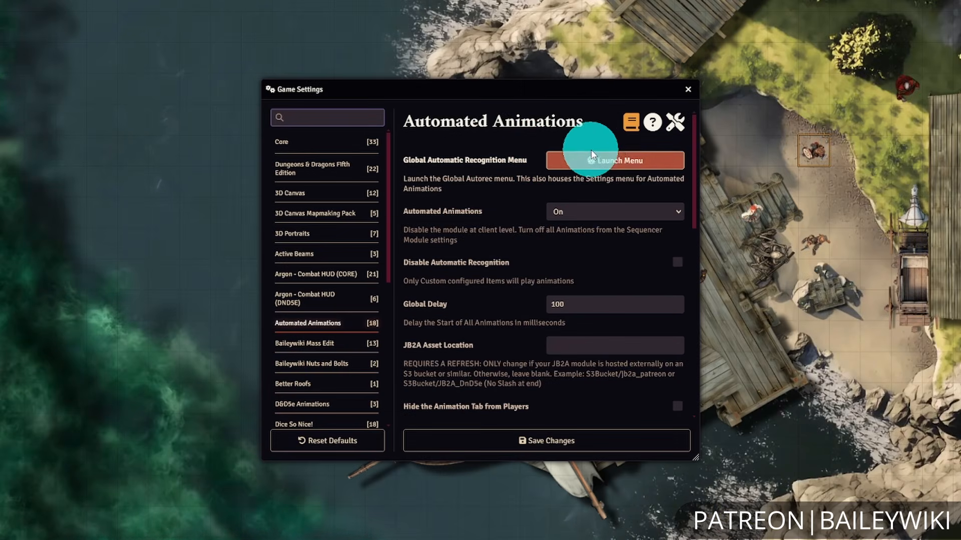
{"action": "scroll", "coordinate": [530, 245], "scroll_direction": "down", "scroll_amount": 5}
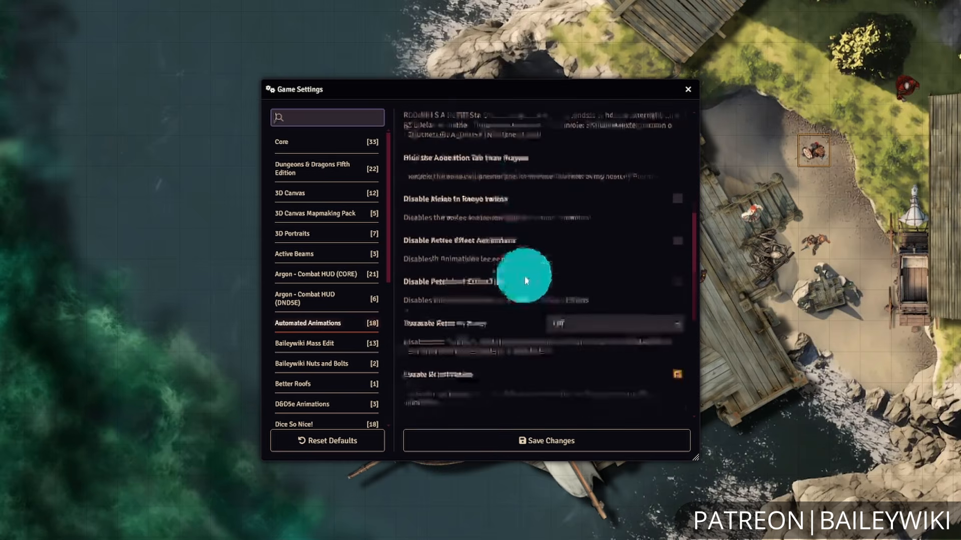
{"action": "scroll", "coordinate": [525, 291], "scroll_direction": "down", "scroll_amount": 5}
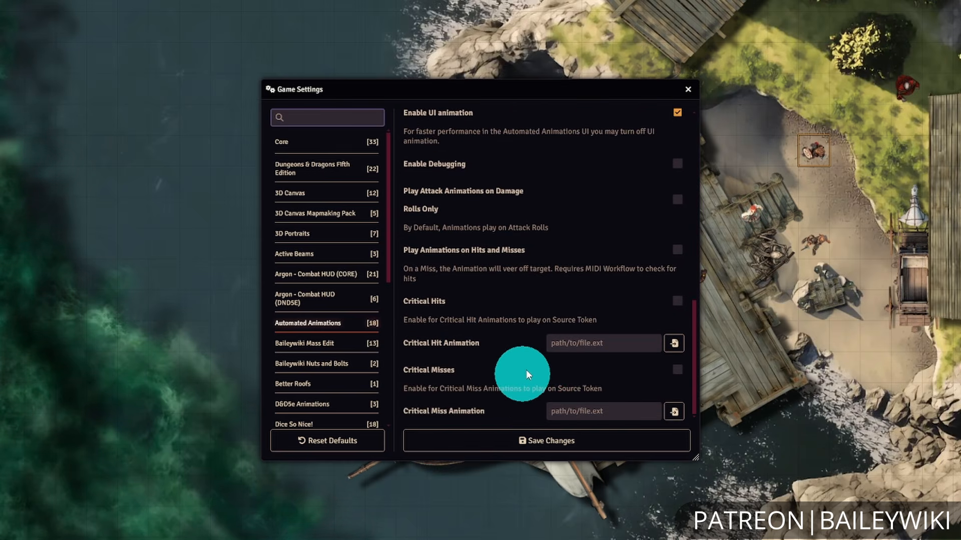
{"action": "scroll", "coordinate": [528, 366], "scroll_direction": "up", "scroll_amount": 10}
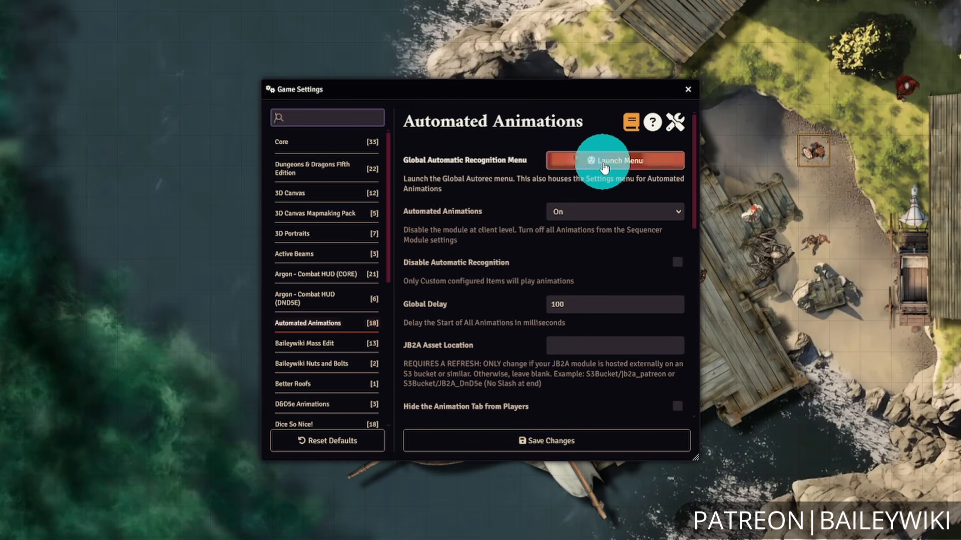
Launch the Global Automatic Recognition Menu for Automated Animations and look through its settings page.
{"action": "left_click", "coordinate": [604, 161]}
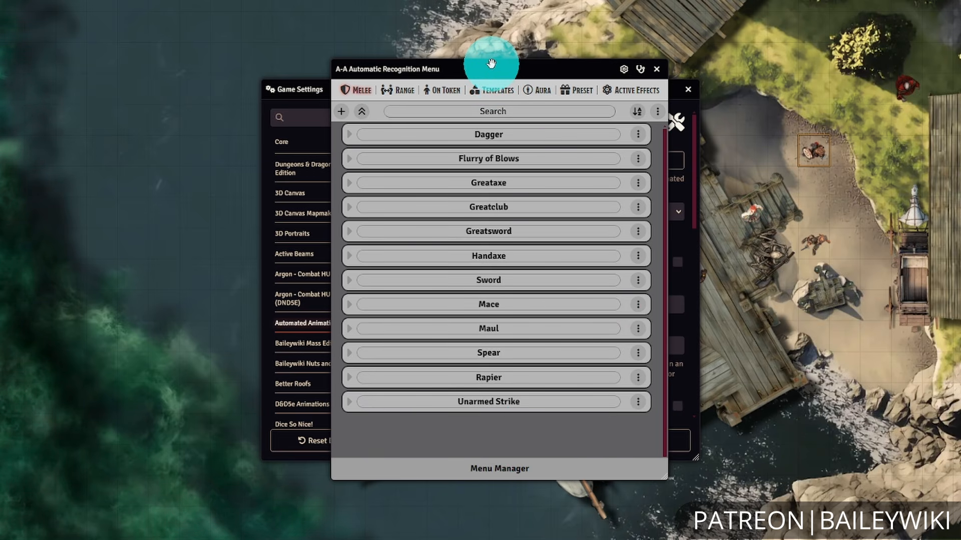
{"action": "left_click", "coordinate": [623, 70]}
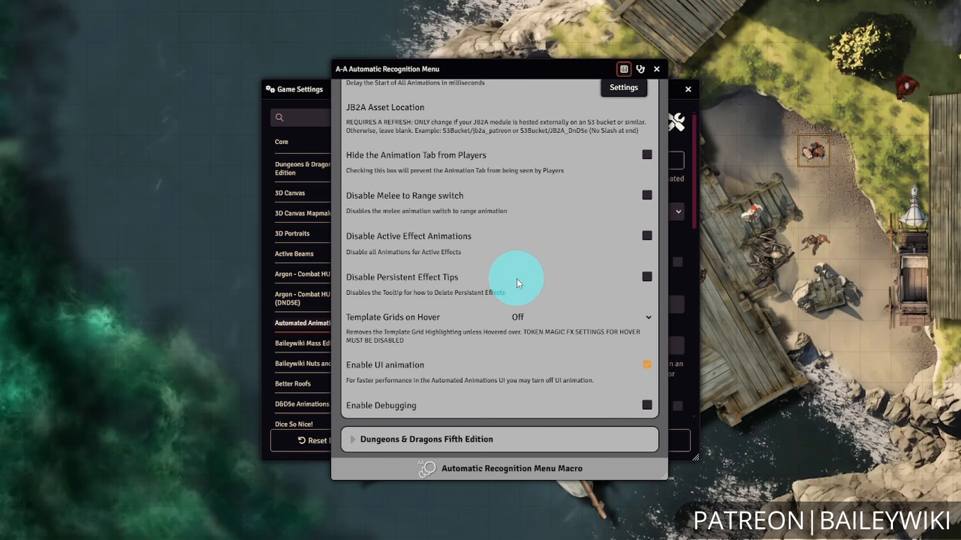
{"action": "scroll", "coordinate": [518, 284], "scroll_direction": "up", "scroll_amount": 3}
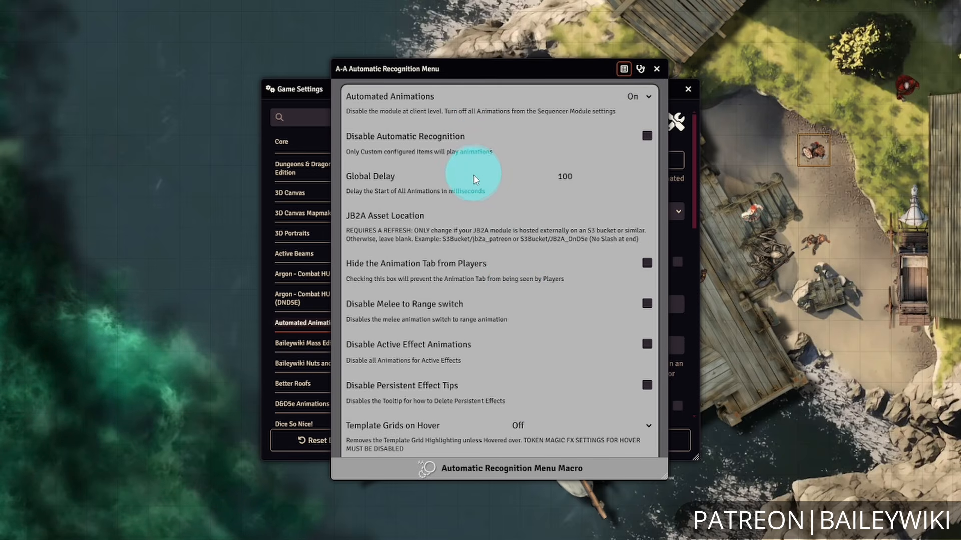
{"action": "scroll", "coordinate": [474, 180], "scroll_direction": "down", "scroll_amount": 1}
Place the Automatic Recognition Menu beside the game settings and compare its options with the Automated Animations module settings.
{"action": "left_click_drag", "start_coordinate": [497, 73], "coordinate": [215, 76]}
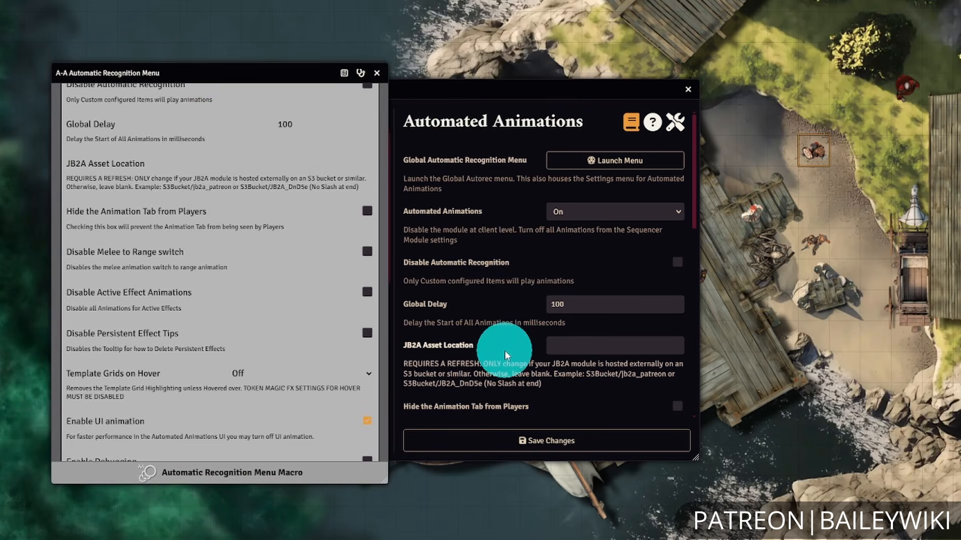
{"action": "scroll", "coordinate": [502, 348], "scroll_direction": "down", "scroll_amount": 1}
{"action": "scroll", "coordinate": [253, 327], "scroll_direction": "up", "scroll_amount": 1}
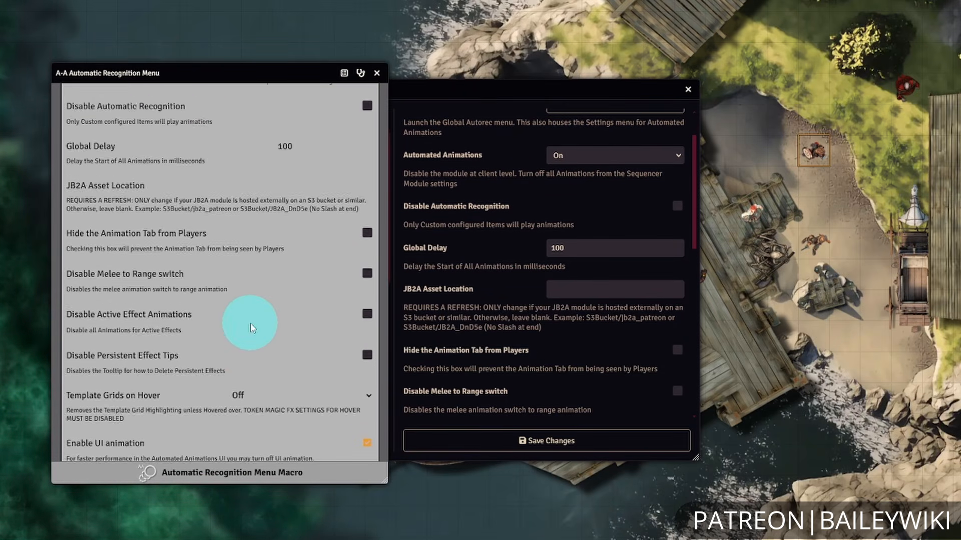
{"action": "scroll", "coordinate": [547, 323], "scroll_direction": "down", "scroll_amount": 4}
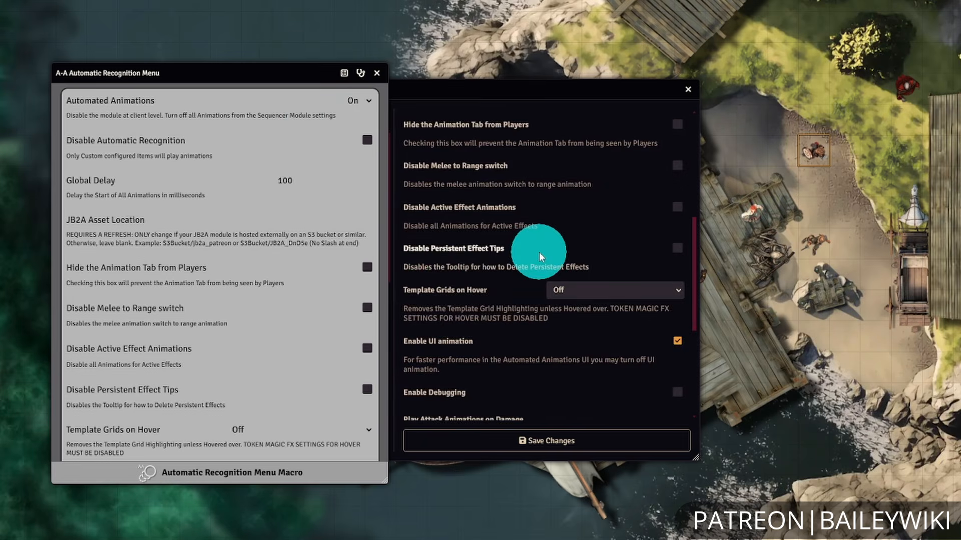
{"action": "scroll", "coordinate": [540, 258], "scroll_direction": "down", "scroll_amount": 4}
{"action": "scroll", "coordinate": [199, 214], "scroll_direction": "down", "scroll_amount": 1}
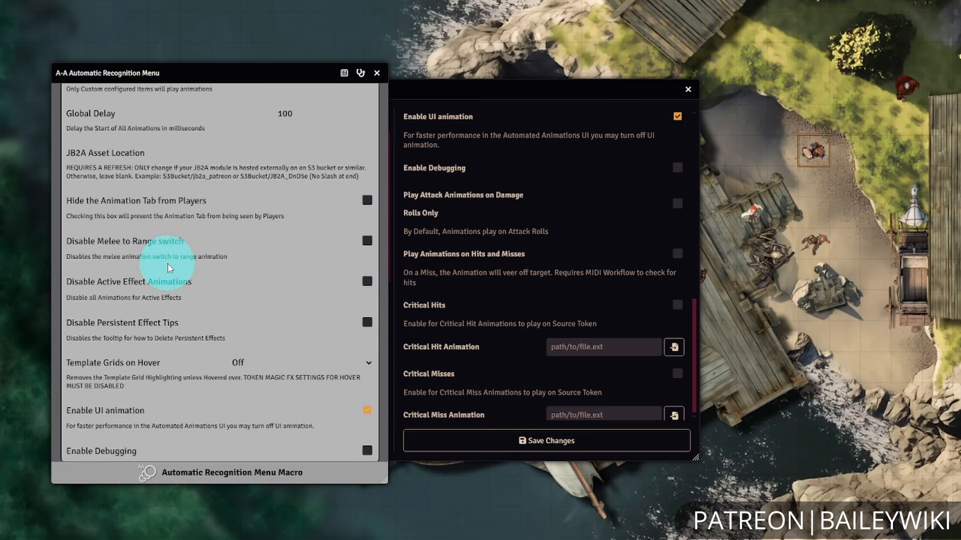
{"action": "scroll", "coordinate": [176, 257], "scroll_direction": "down", "scroll_amount": 1}
{"action": "left_click_drag", "start_coordinate": [291, 75], "coordinate": [596, 79]}
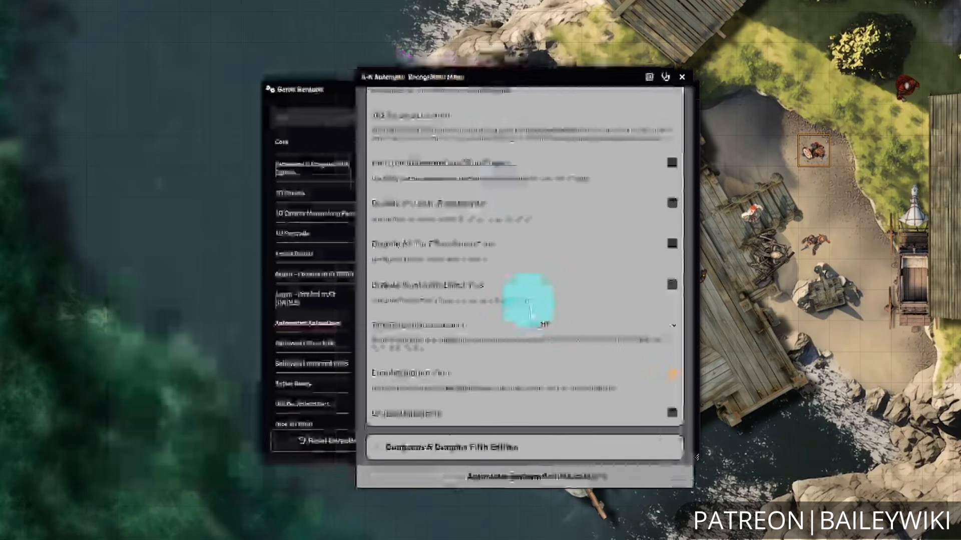
Expand the Dungeons & Dragons Fifth Edition section, review the asset location, template grid and hit animation options, and close the recognition menu.
{"action": "left_click", "coordinate": [407, 447]}
{"action": "scroll", "coordinate": [546, 341], "scroll_direction": "down", "scroll_amount": 4}
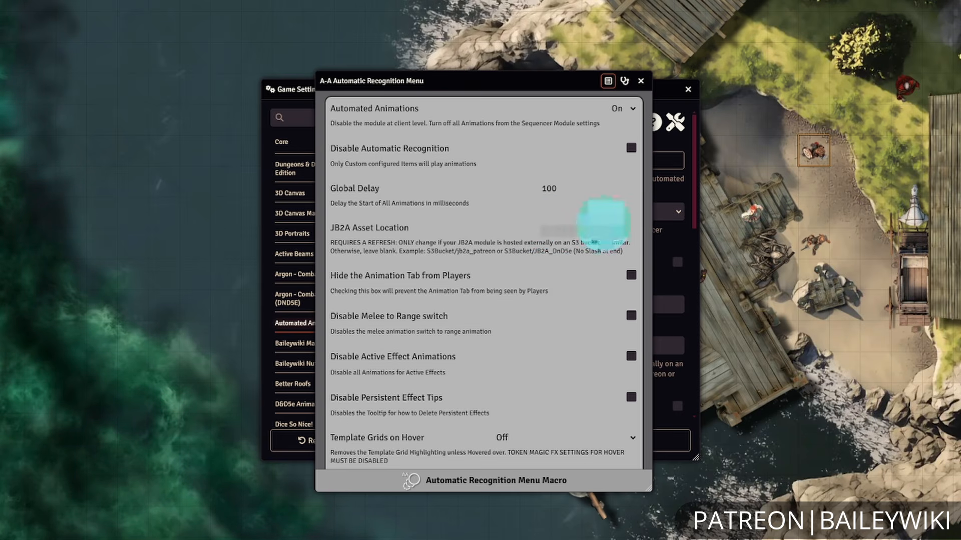
{"action": "left_click", "coordinate": [569, 253]}
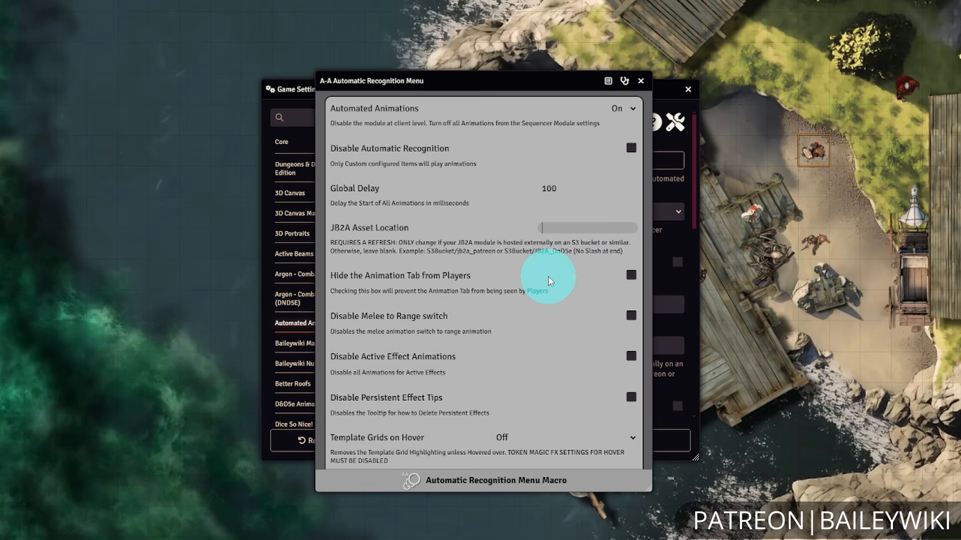
{"action": "scroll", "coordinate": [558, 270], "scroll_direction": "down", "scroll_amount": 1}
{"action": "scroll", "coordinate": [559, 271], "scroll_direction": "down", "scroll_amount": 1}
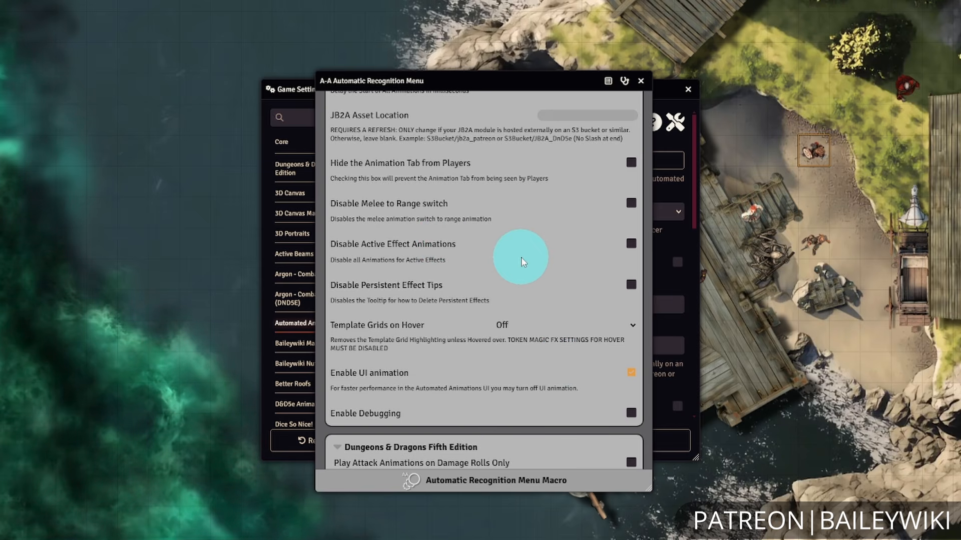
{"action": "scroll", "coordinate": [521, 262], "scroll_direction": "down", "scroll_amount": 4}
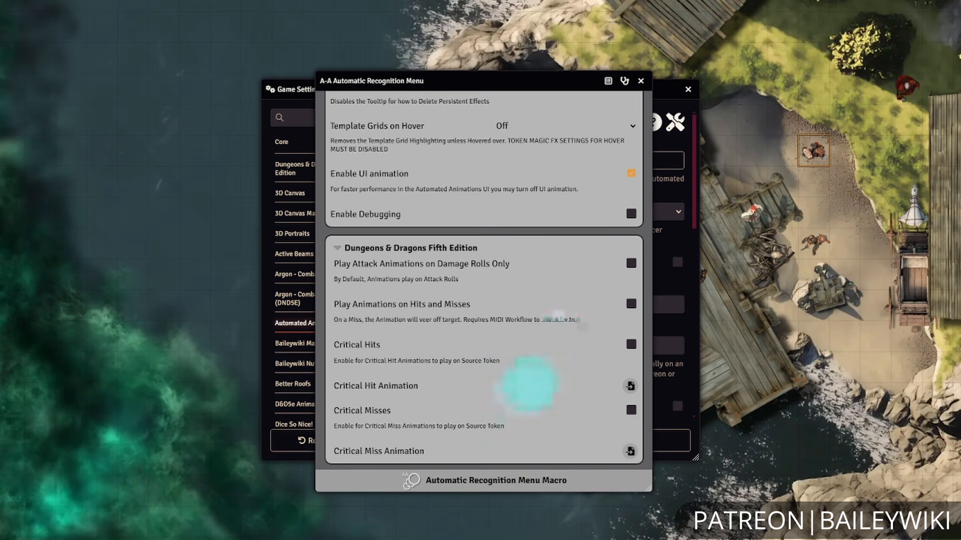
{"action": "scroll", "coordinate": [508, 407], "scroll_direction": "up", "scroll_amount": 5}
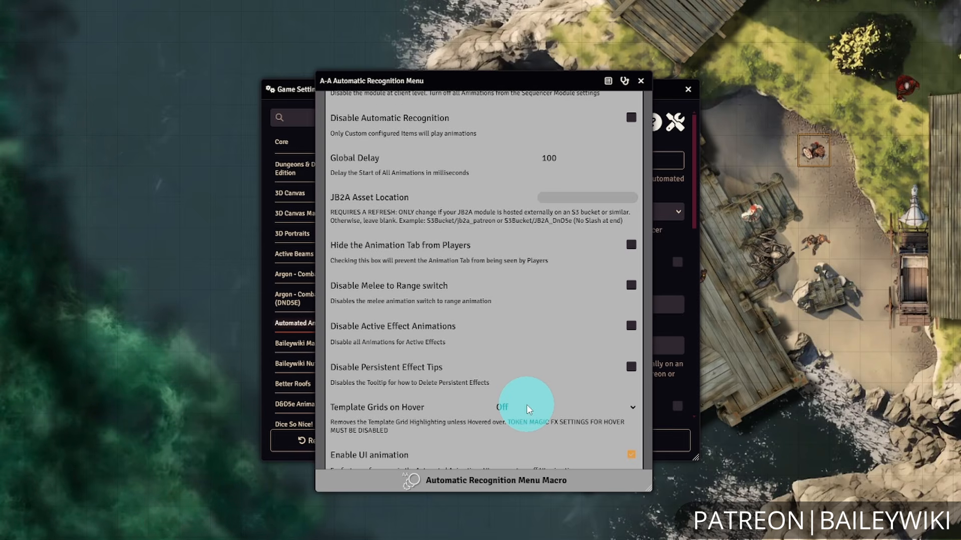
{"action": "left_click", "coordinate": [640, 80]}
Open the Token Magic FX module settings and switch automatic template effects on and back off.
{"action": "scroll", "coordinate": [323, 334], "scroll_direction": "down", "scroll_amount": 2}
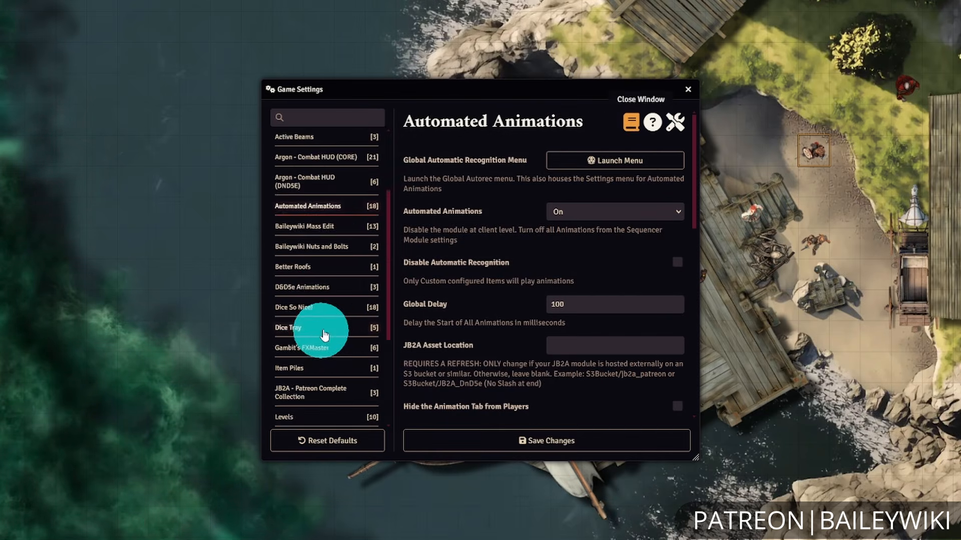
{"action": "scroll", "coordinate": [323, 334], "scroll_direction": "down", "scroll_amount": 3}
{"action": "left_click", "coordinate": [311, 391]}
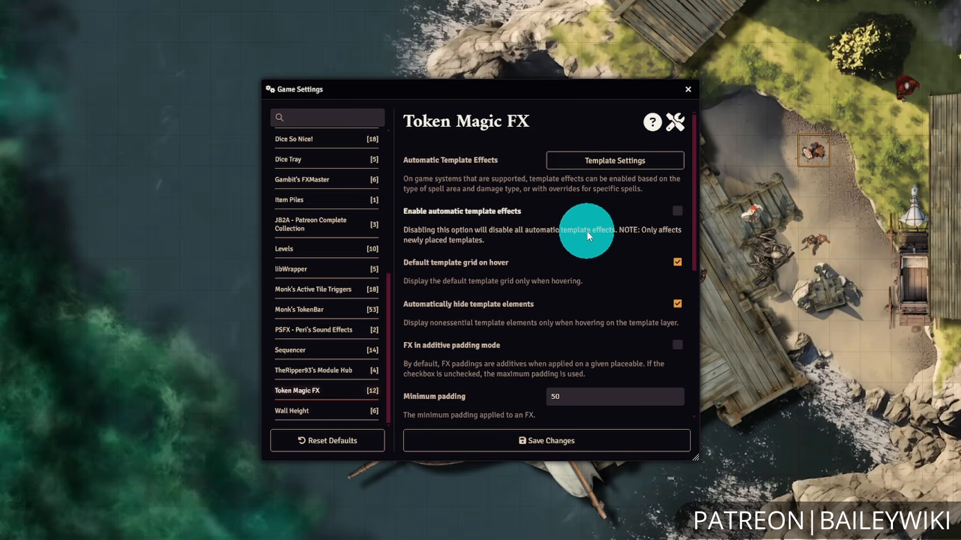
{"action": "left_click", "coordinate": [623, 160]}
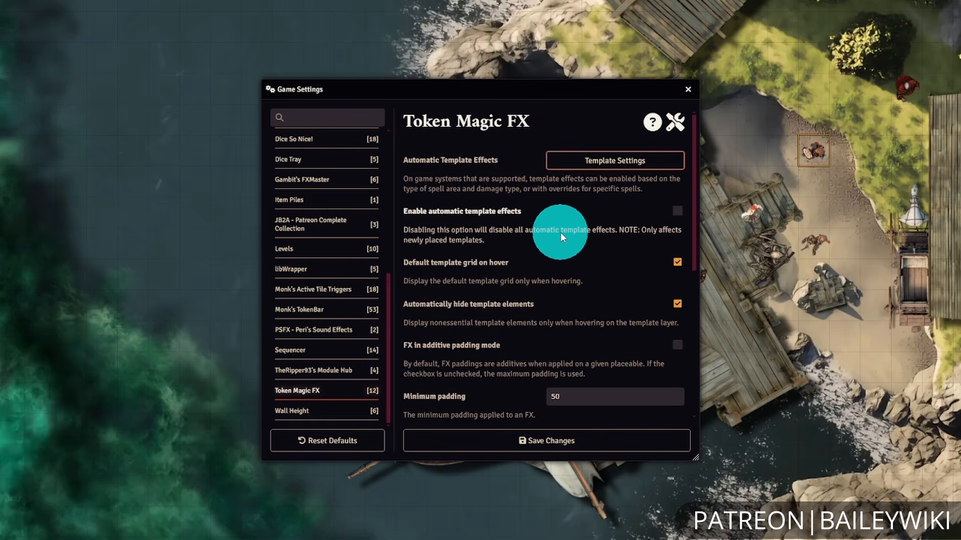
{"action": "left_click", "coordinate": [677, 210]}
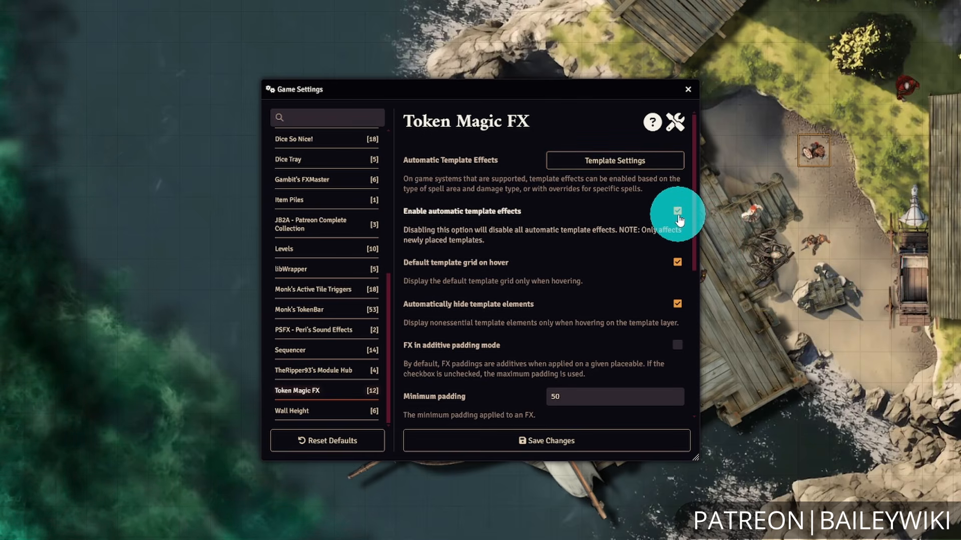
{"action": "left_click", "coordinate": [677, 212]}
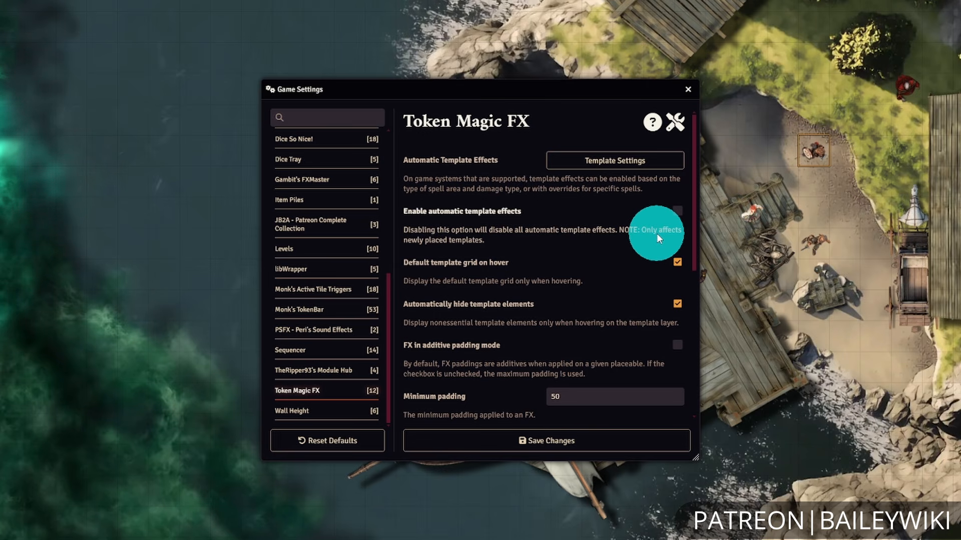
Return to the Automated Animations module settings, relaunch the Automatic Recognition Menu, and review its settings page.
{"action": "scroll", "coordinate": [344, 359], "scroll_direction": "up", "scroll_amount": 6}
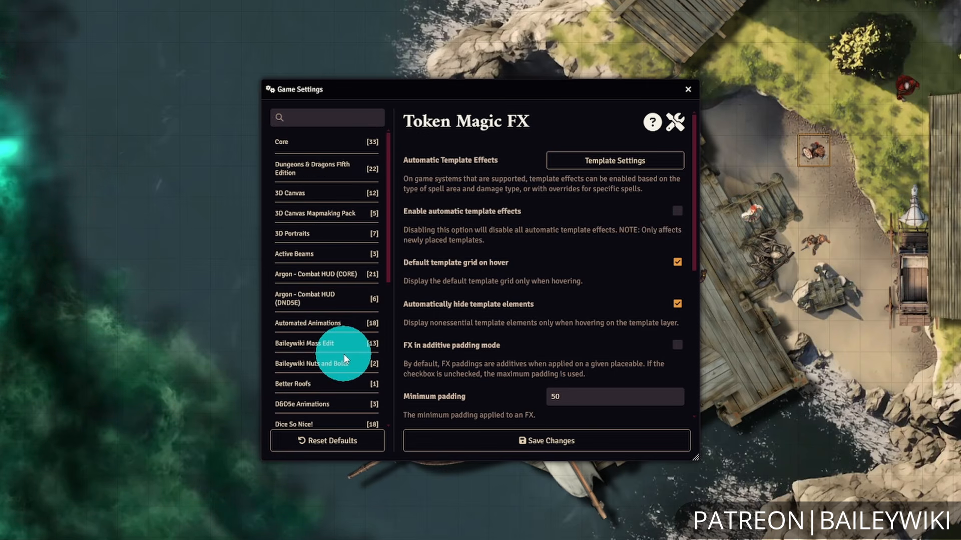
{"action": "left_click", "coordinate": [307, 323]}
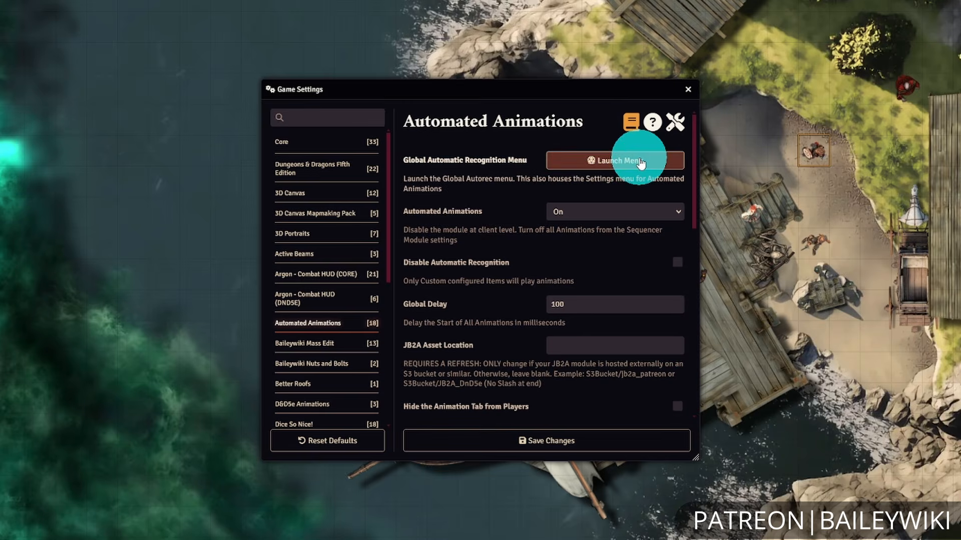
{"action": "left_click", "coordinate": [640, 162]}
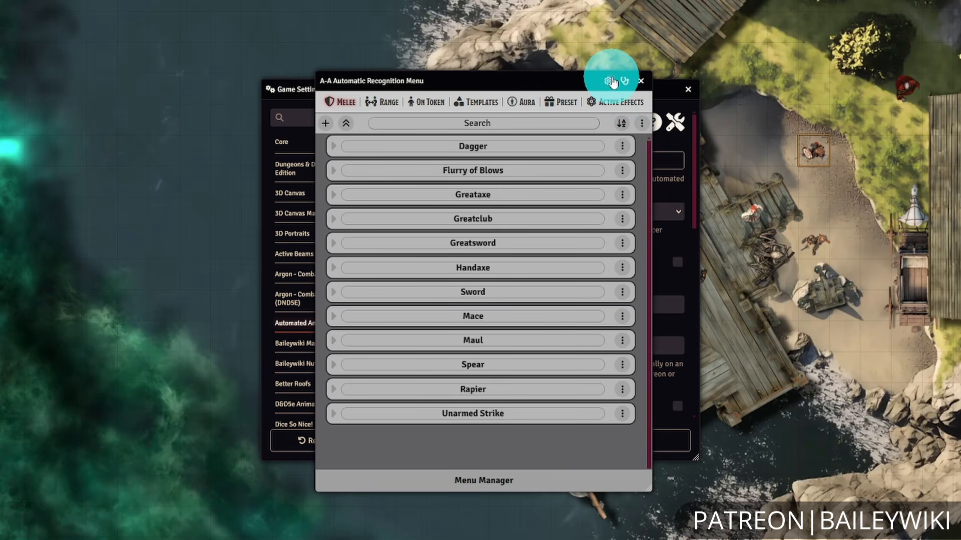
{"action": "left_click", "coordinate": [610, 81]}
{"action": "scroll", "coordinate": [538, 190], "scroll_direction": "down", "scroll_amount": 1}
{"action": "scroll", "coordinate": [540, 189], "scroll_direction": "up", "scroll_amount": 1}
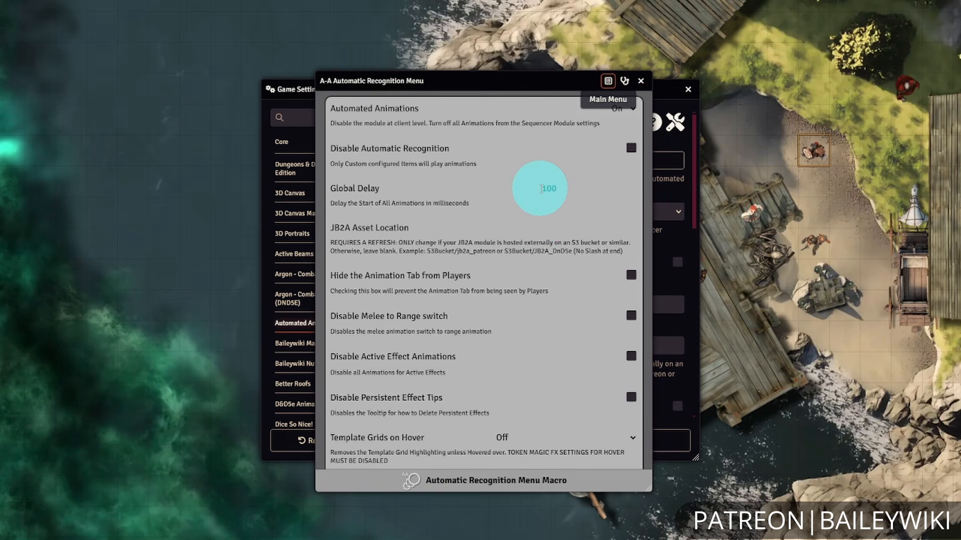
{"action": "scroll", "coordinate": [540, 189], "scroll_direction": "down", "scroll_amount": 3}
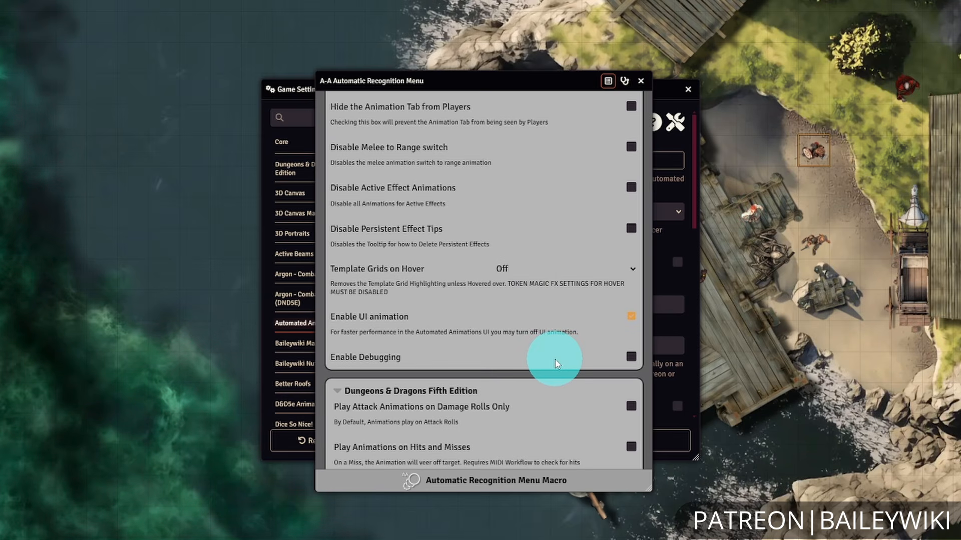
{"action": "scroll", "coordinate": [526, 370], "scroll_direction": "up", "scroll_amount": 3}
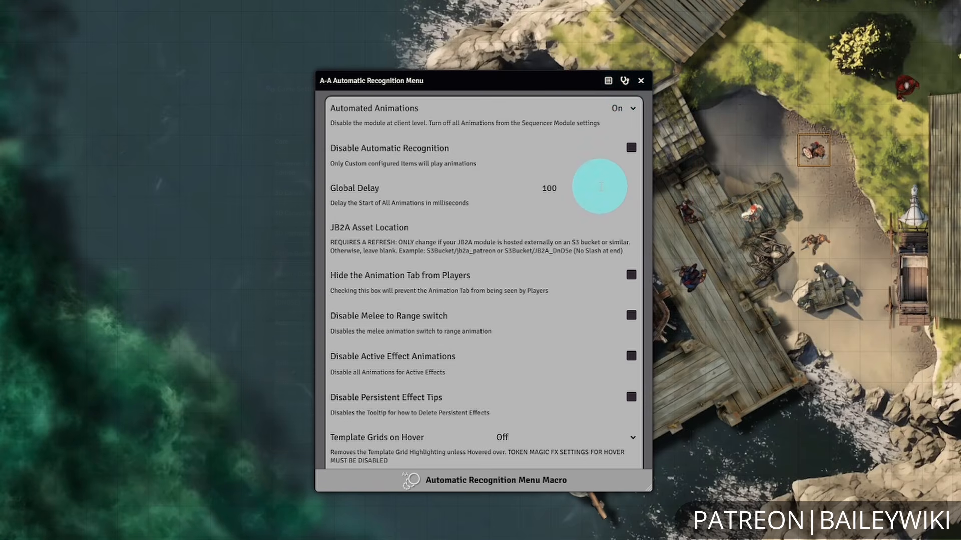
Return the recognition menu to its main animation list and open the Automated Animations diagnostics.
{"action": "left_click", "coordinate": [608, 82]}
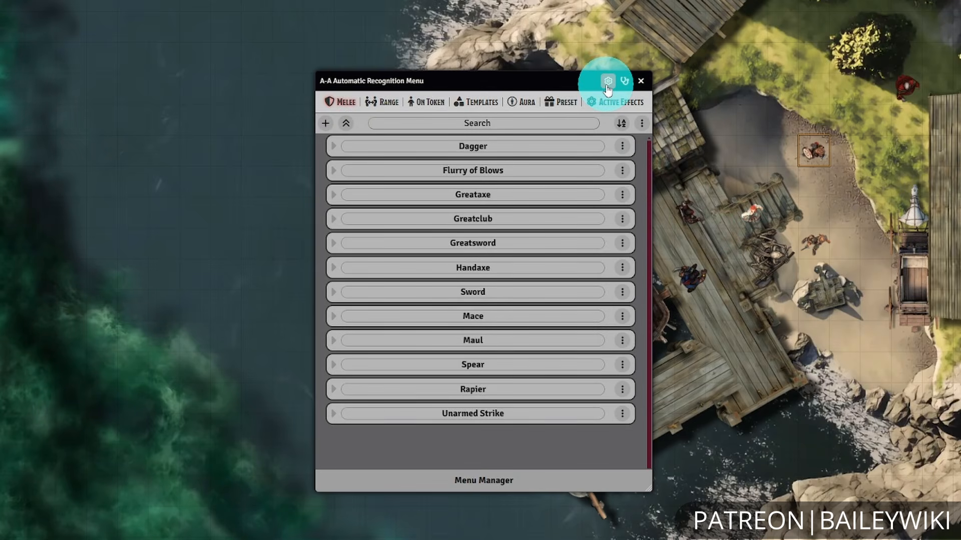
{"action": "left_click", "coordinate": [607, 83]}
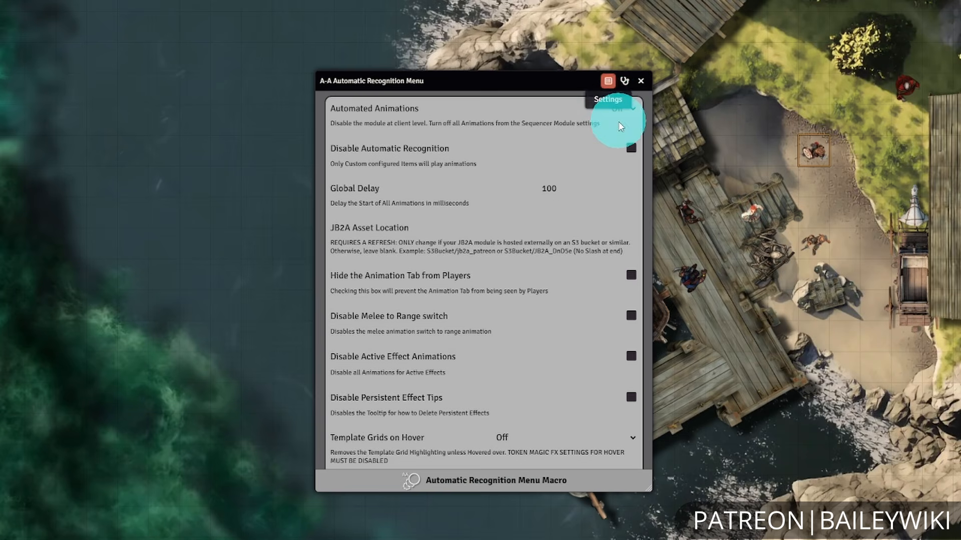
{"action": "left_click", "coordinate": [609, 84]}
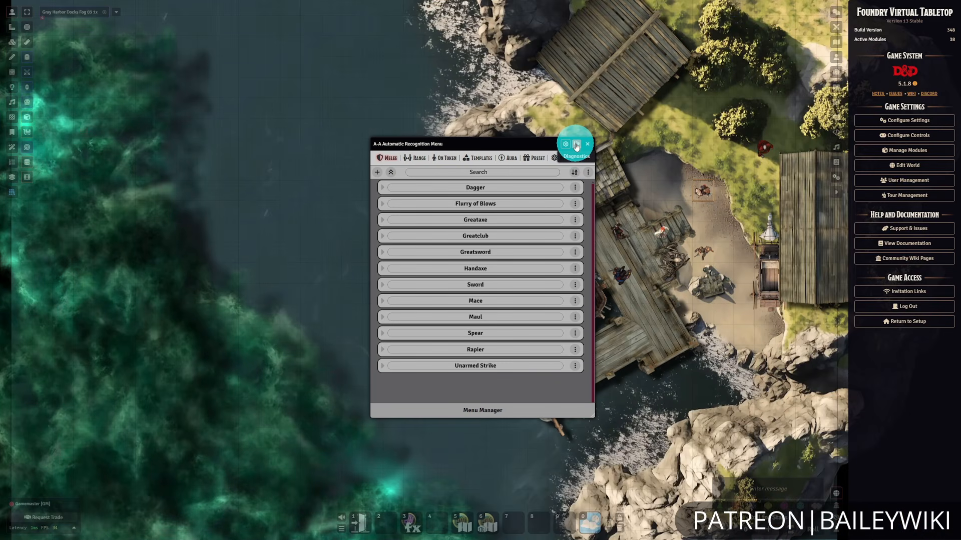
{"action": "left_click", "coordinate": [576, 145]}
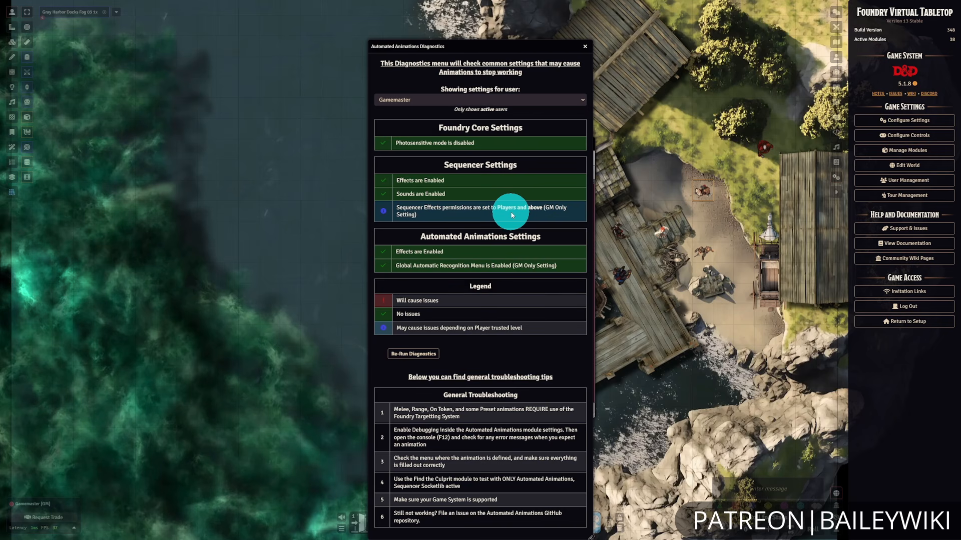
Reopen the game settings and review the Sequencer module's options and player permissions for effects, sounds, preloading and sidebar tools.
{"action": "left_click", "coordinate": [885, 122]}
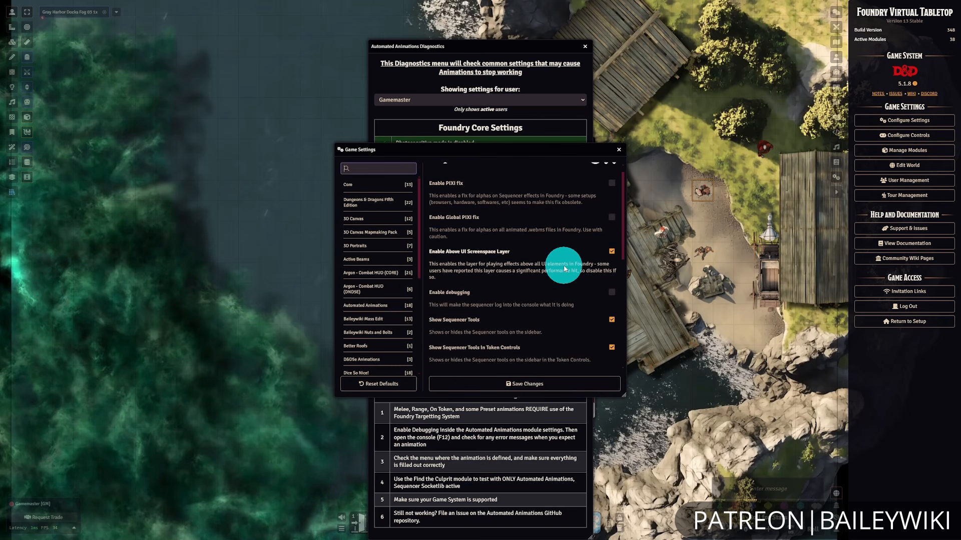
{"action": "scroll", "coordinate": [505, 274], "scroll_direction": "down", "scroll_amount": 2}
{"action": "scroll", "coordinate": [504, 275], "scroll_direction": "down", "scroll_amount": 1}
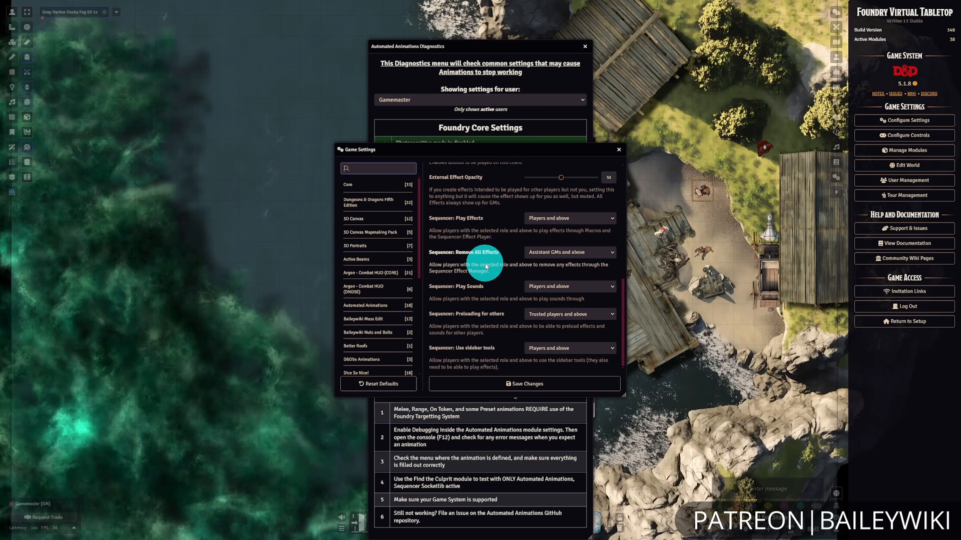
Check the role choices for Sequencer: Remove All Effects, then close the game settings and the Automated Animations diagnostics.
{"action": "left_click", "coordinate": [613, 254]}
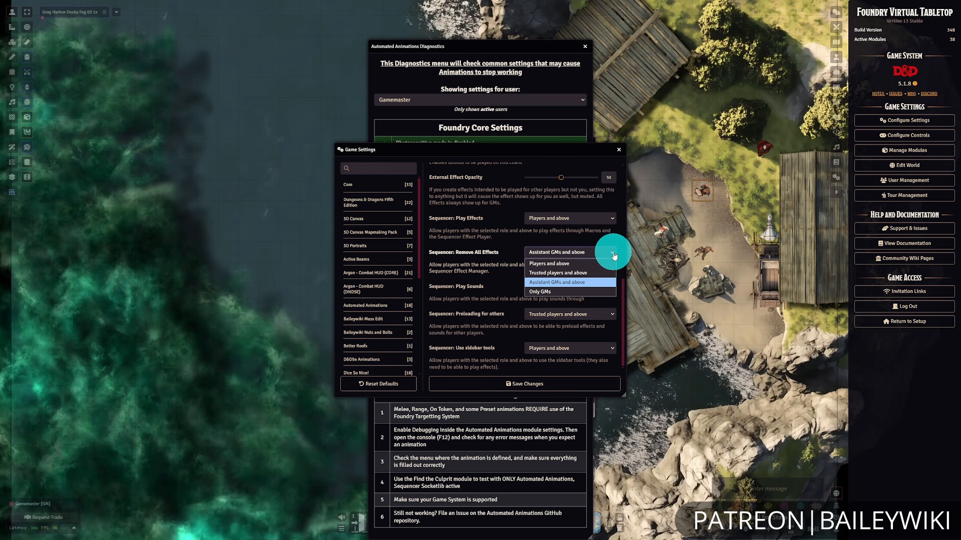
{"action": "left_click", "coordinate": [613, 252]}
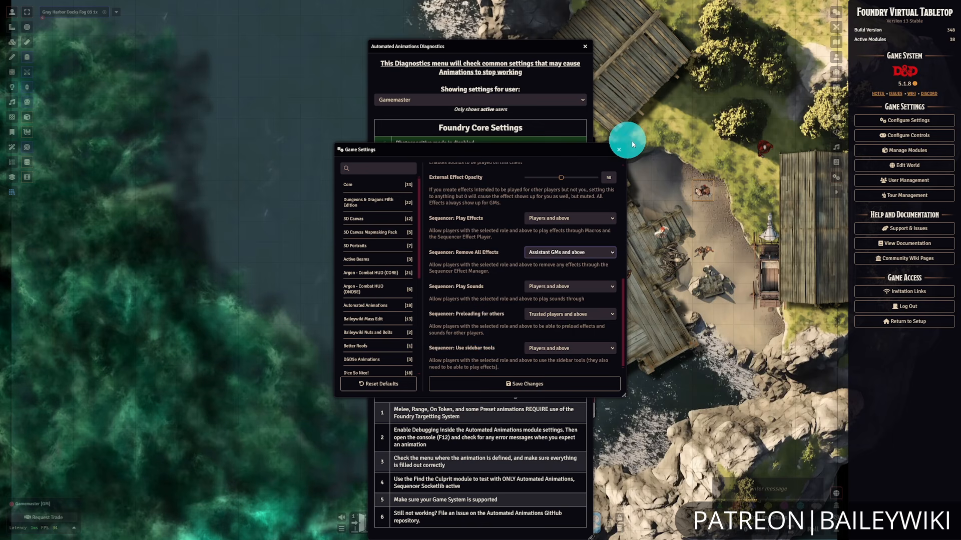
{"action": "left_click", "coordinate": [619, 150]}
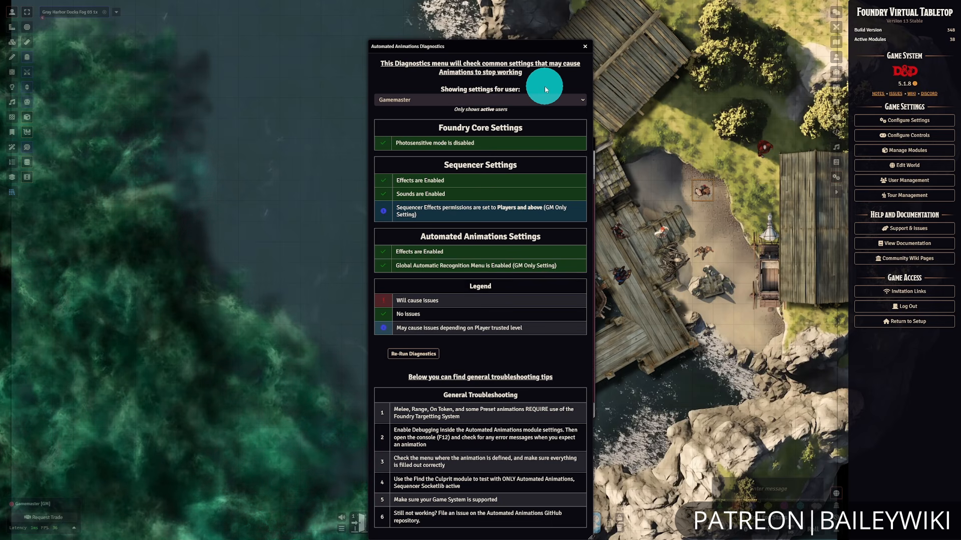
{"action": "left_click", "coordinate": [586, 49]}
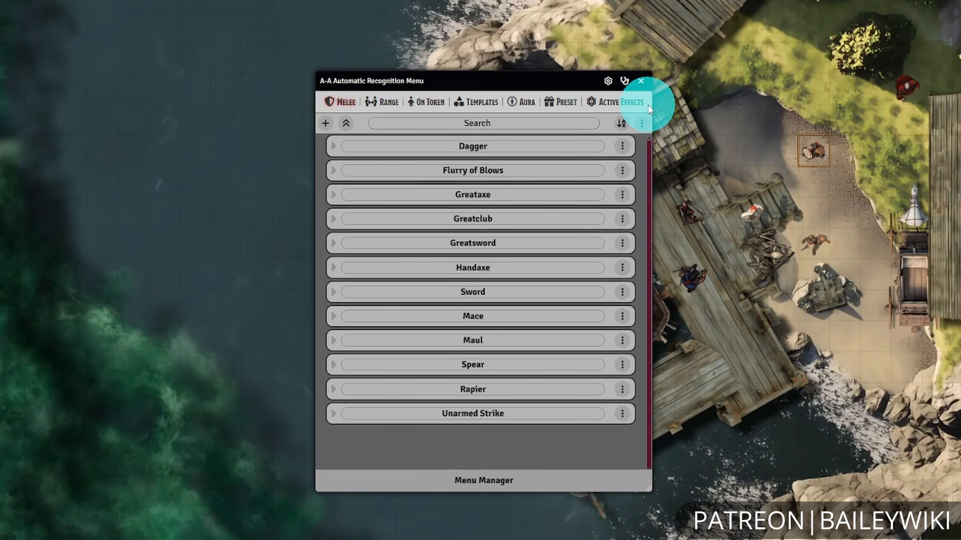
Look through the recognition menu's animation categories from Range to Active Effects and return to the Melee entries.
{"action": "left_click", "coordinate": [395, 107]}
{"action": "left_click", "coordinate": [435, 107]}
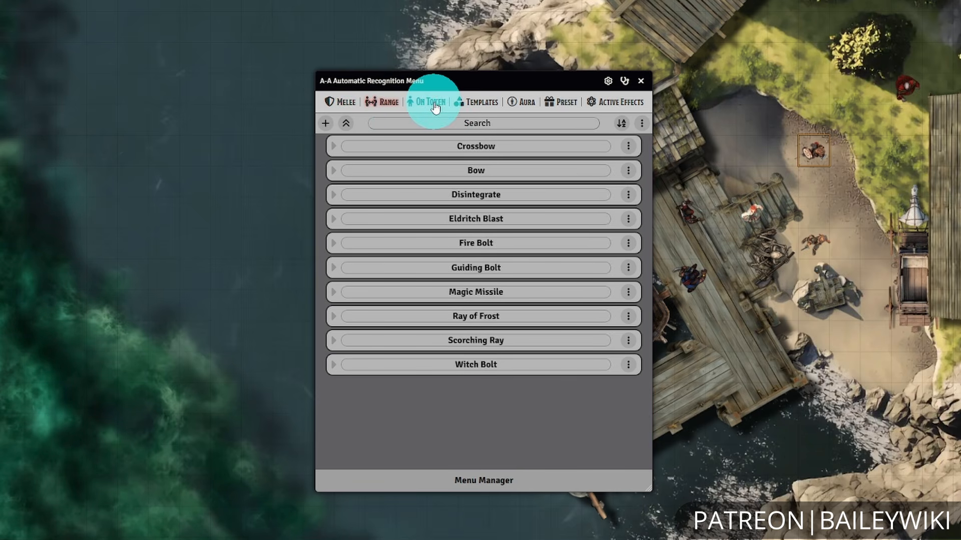
{"action": "left_click", "coordinate": [478, 105]}
{"action": "left_click", "coordinate": [523, 105]}
{"action": "left_click", "coordinate": [574, 108]}
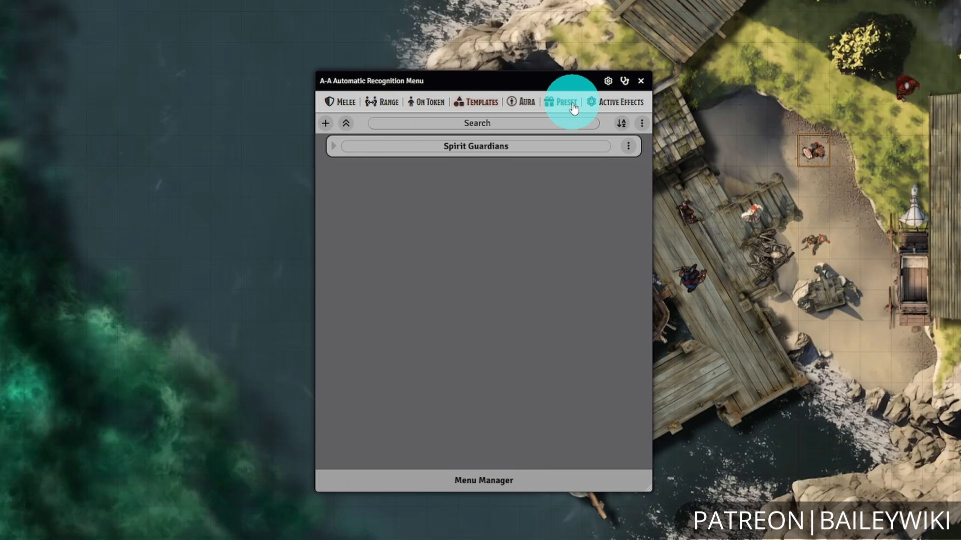
{"action": "left_click", "coordinate": [620, 102]}
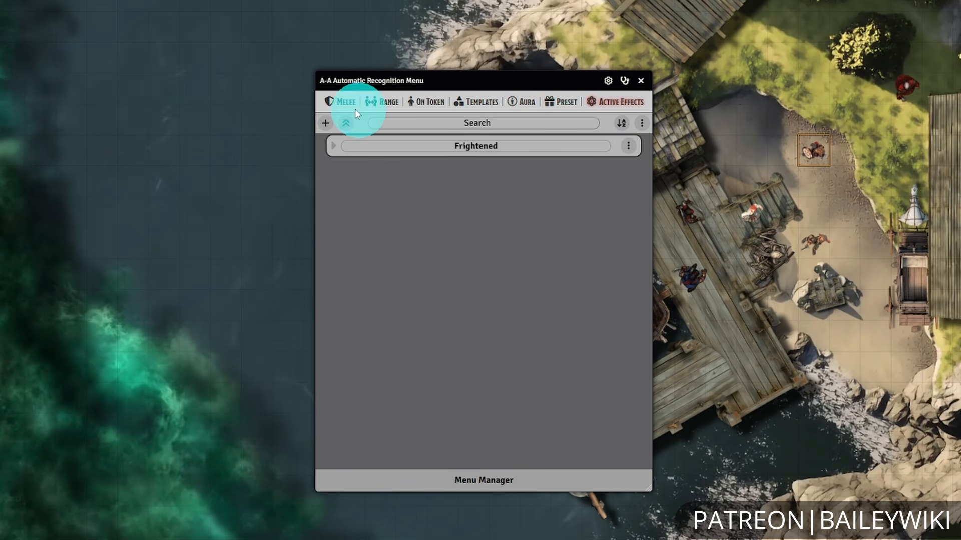
{"action": "left_click", "coordinate": [339, 105]}
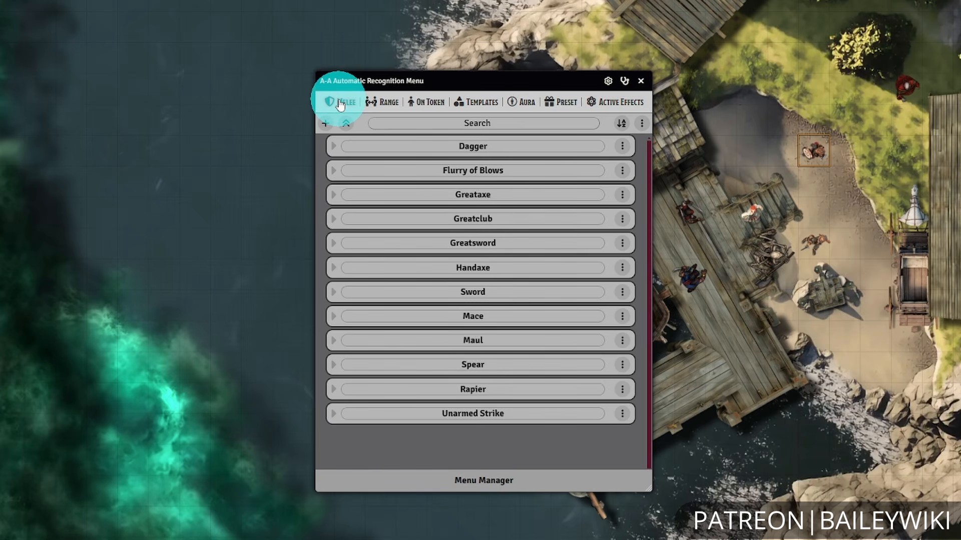
{"action": "left_click", "coordinate": [591, 106]}
{"action": "left_click", "coordinate": [637, 107]}
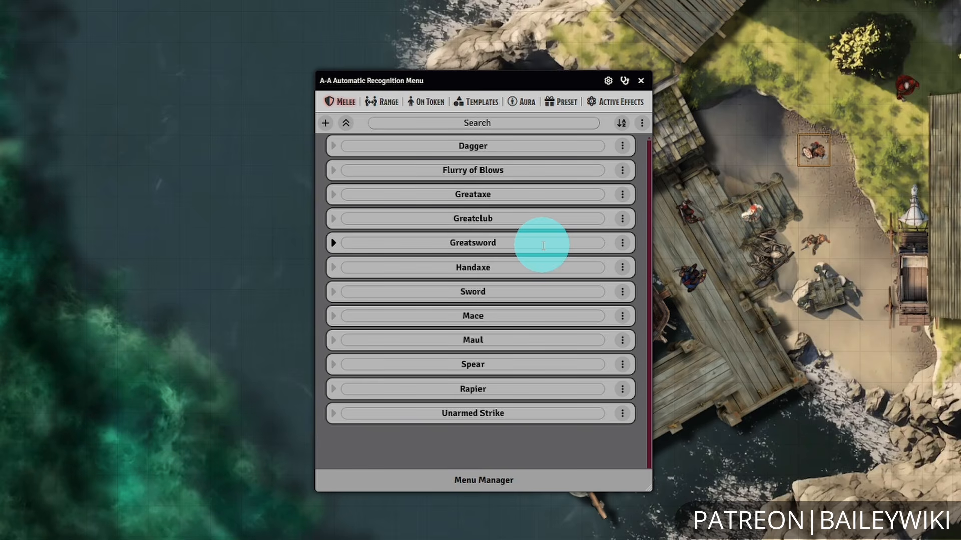
Compare the Melee and Range entries, then review the On Token, Templates, Aura, Preset and Active Effects animation lists.
{"action": "left_click", "coordinate": [389, 103]}
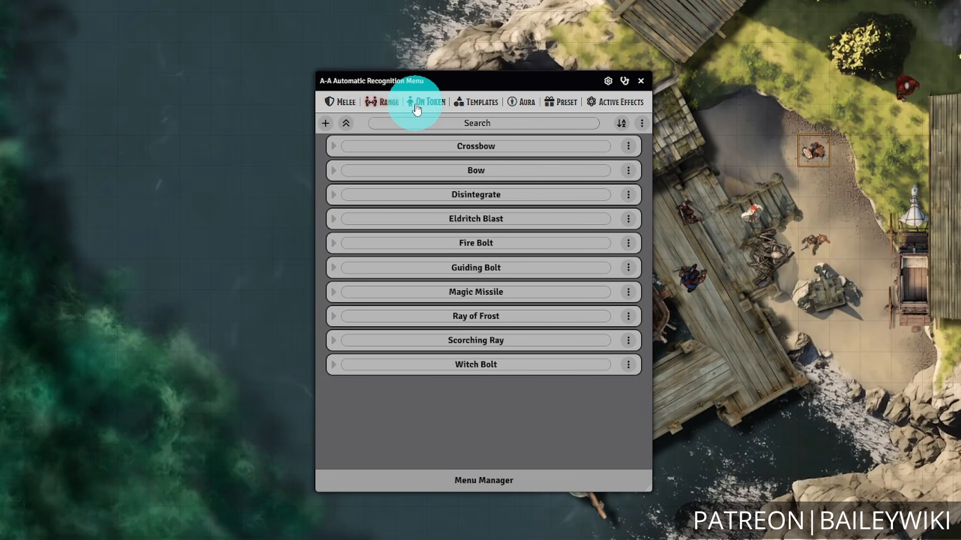
{"action": "left_click", "coordinate": [338, 102]}
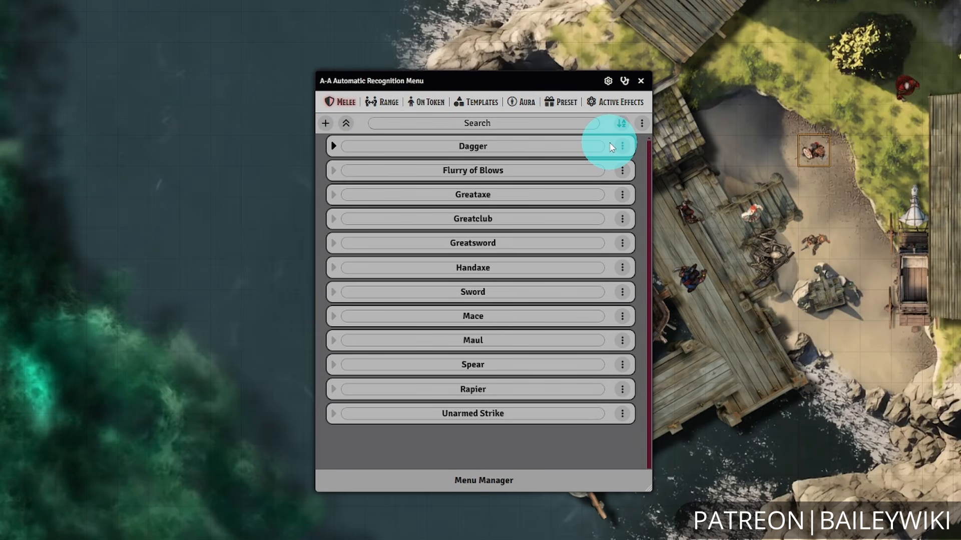
{"action": "left_click", "coordinate": [383, 103]}
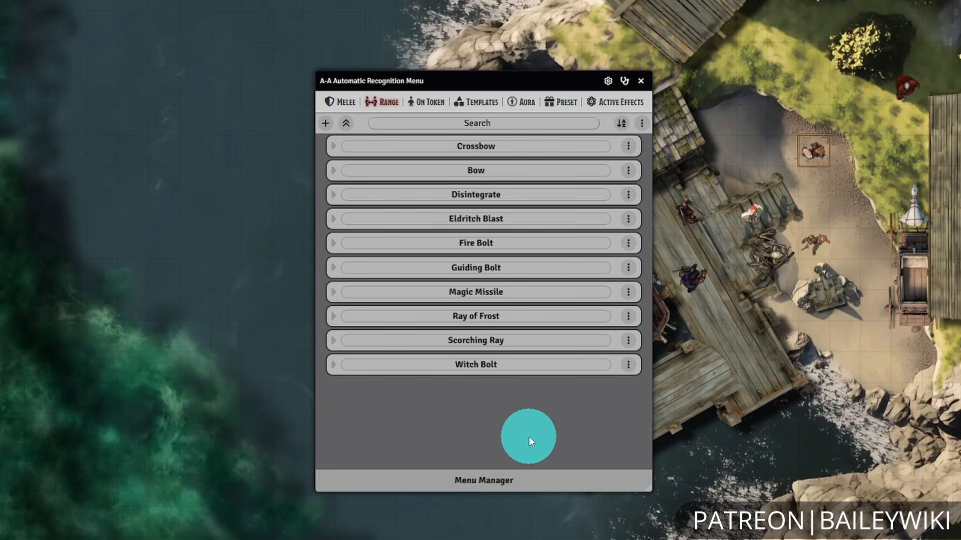
{"action": "left_click", "coordinate": [431, 102]}
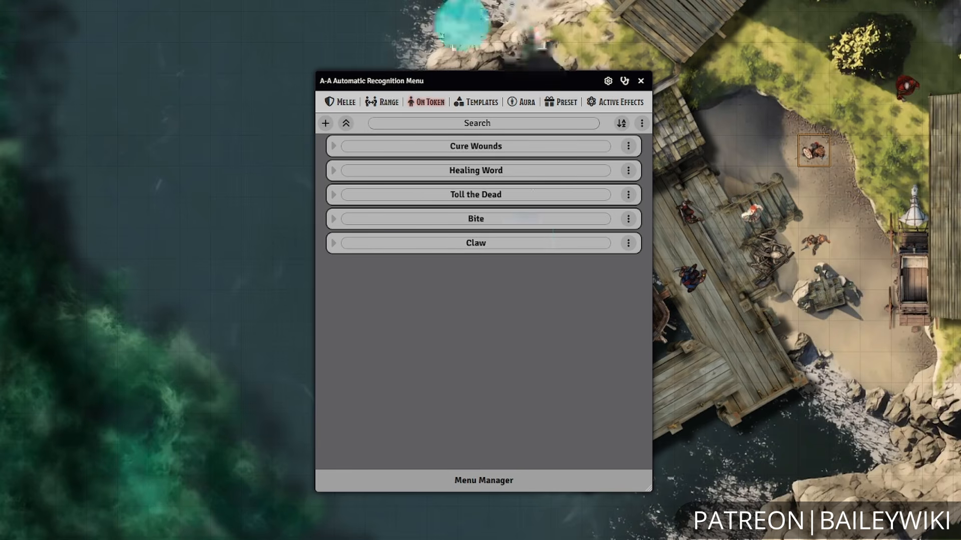
{"action": "left_click", "coordinate": [476, 102]}
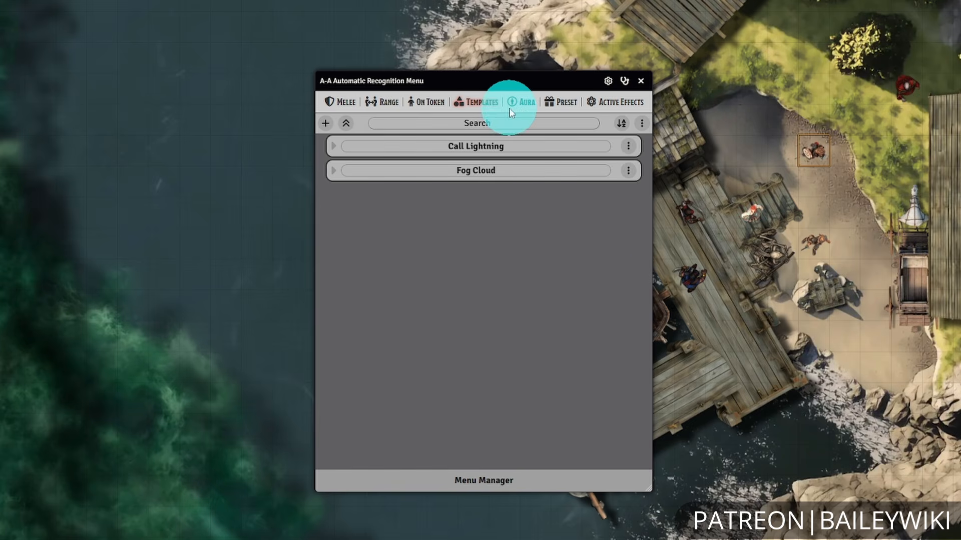
{"action": "left_click", "coordinate": [525, 102]}
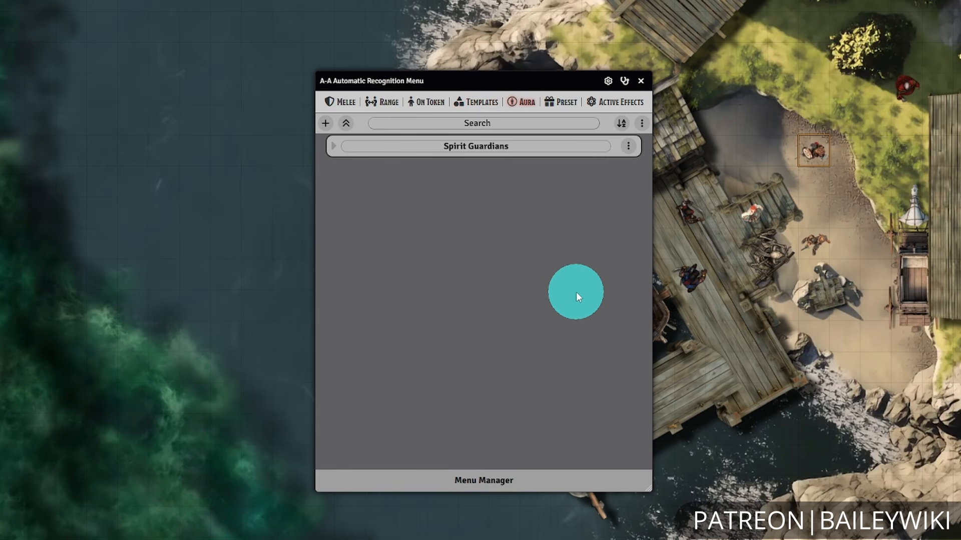
{"action": "left_click", "coordinate": [561, 103]}
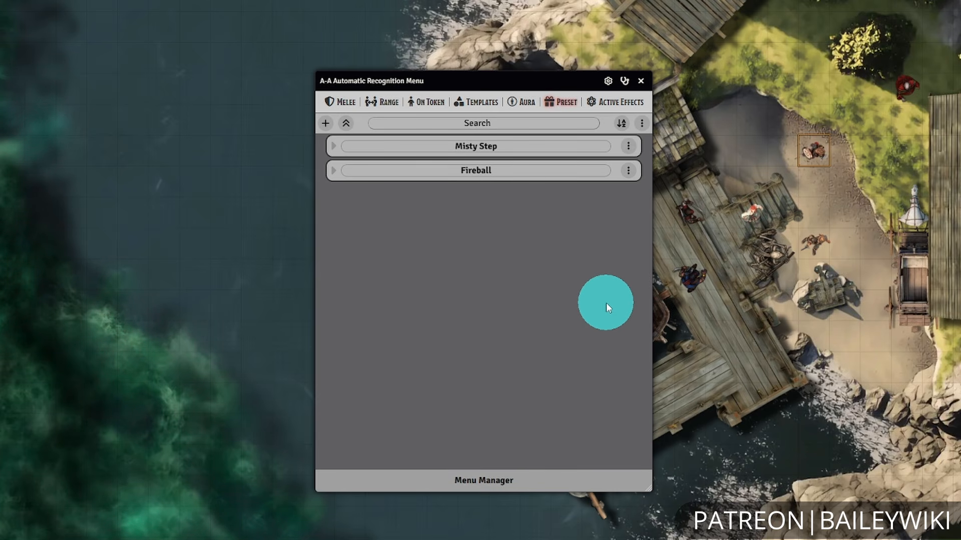
{"action": "left_click", "coordinate": [605, 102]}
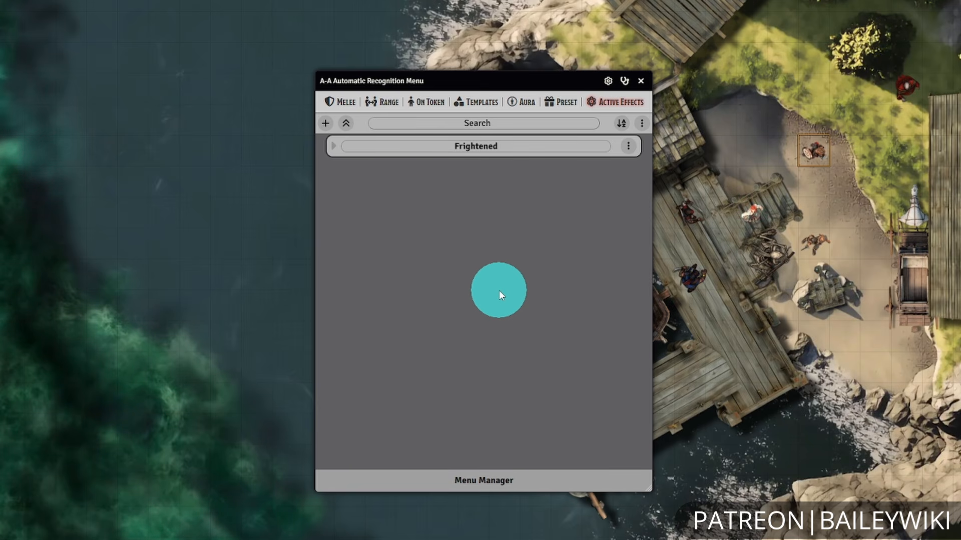
Expand the Crossbow entry among the Range animations, review its animation options, and collapse all entries again.
{"action": "left_click", "coordinate": [376, 106]}
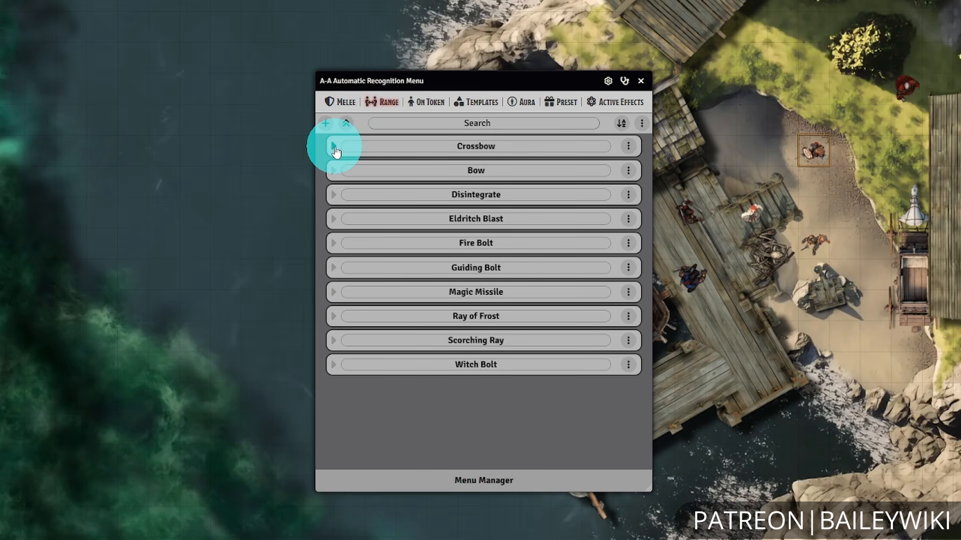
{"action": "left_click", "coordinate": [334, 146]}
{"action": "scroll", "coordinate": [354, 432], "scroll_direction": "down", "scroll_amount": 3}
{"action": "scroll", "coordinate": [354, 431], "scroll_direction": "down", "scroll_amount": 3}
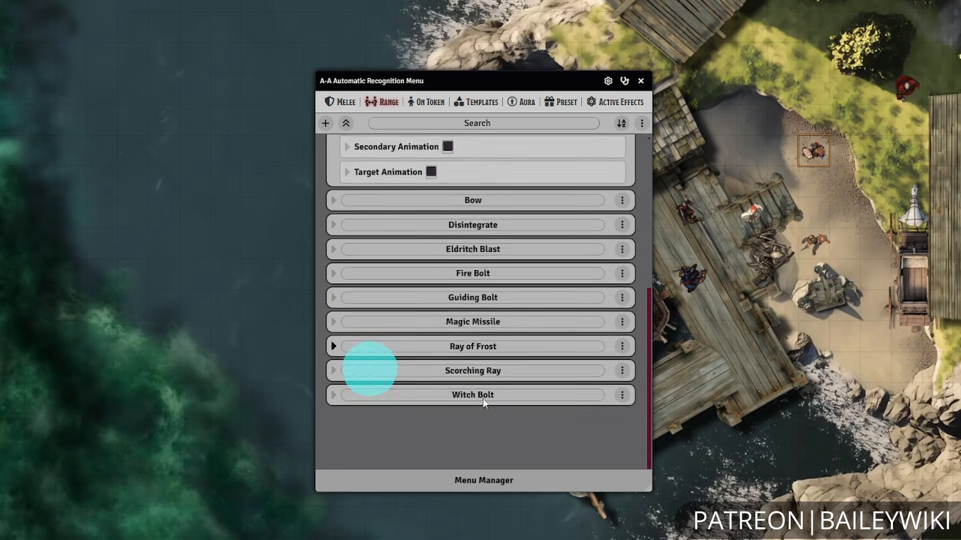
{"action": "scroll", "coordinate": [575, 317], "scroll_direction": "up", "scroll_amount": 5}
{"action": "left_click", "coordinate": [346, 123]}
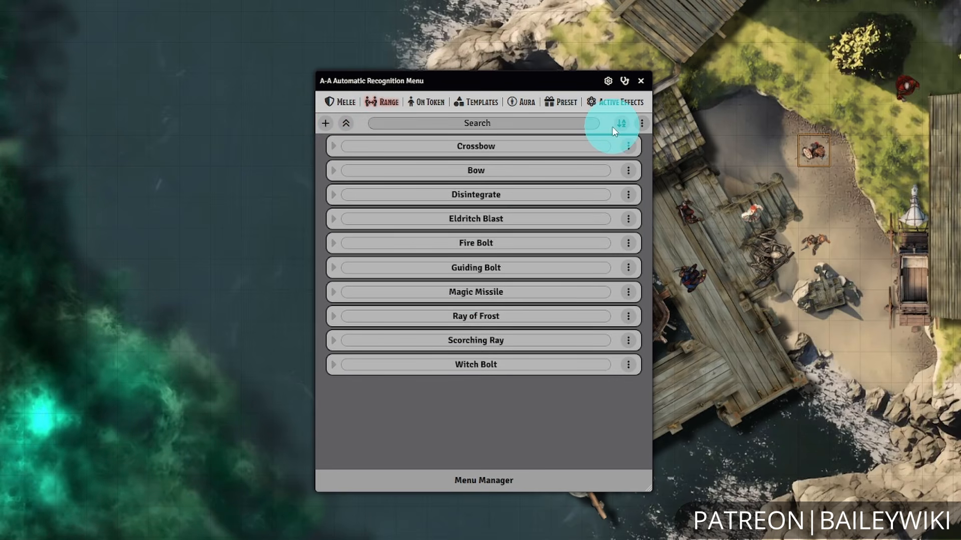
Search the Range animations for "ray" and clear the search again.
{"action": "type", "text": "ray"}
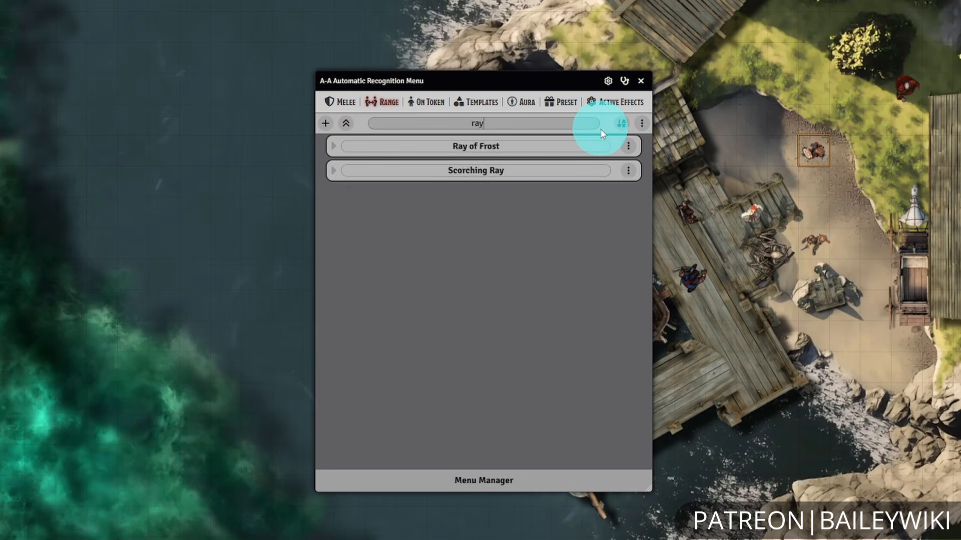
{"action": "key", "text": "BackSpace"}
{"action": "key", "text": "BackSpace"}
{"action": "key", "text": "BackSpace"}
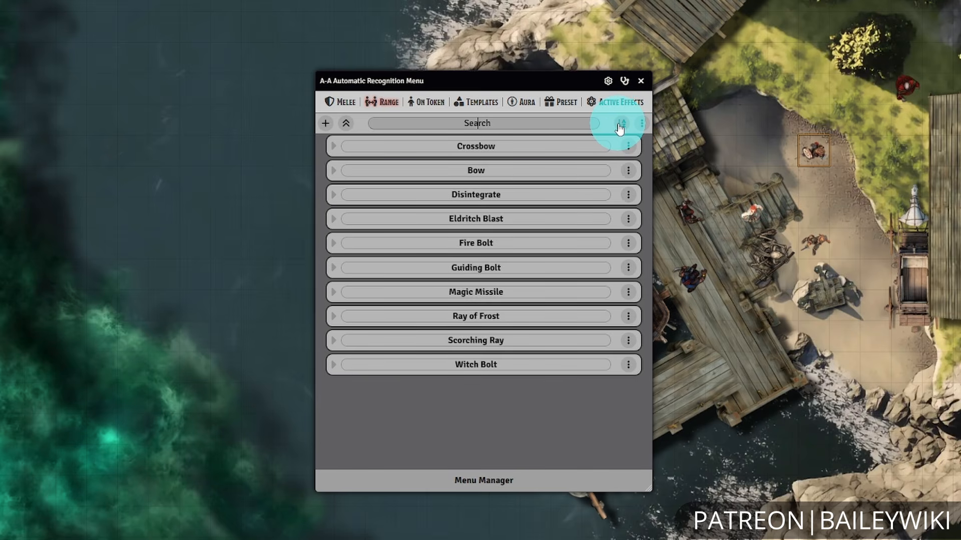
Sort the Range animations alphabetically and check the list's Delete All option without applying it.
{"action": "left_click", "coordinate": [620, 125]}
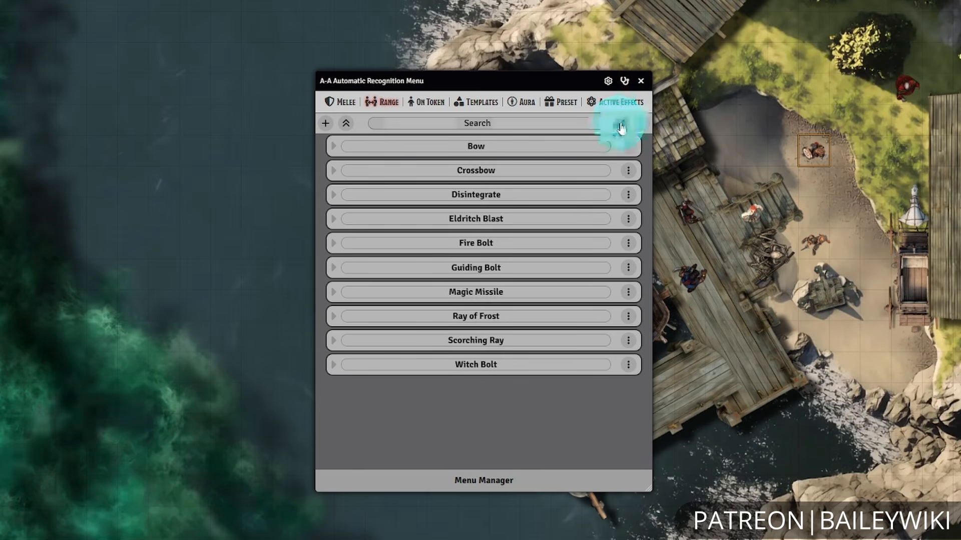
{"action": "left_click", "coordinate": [642, 125]}
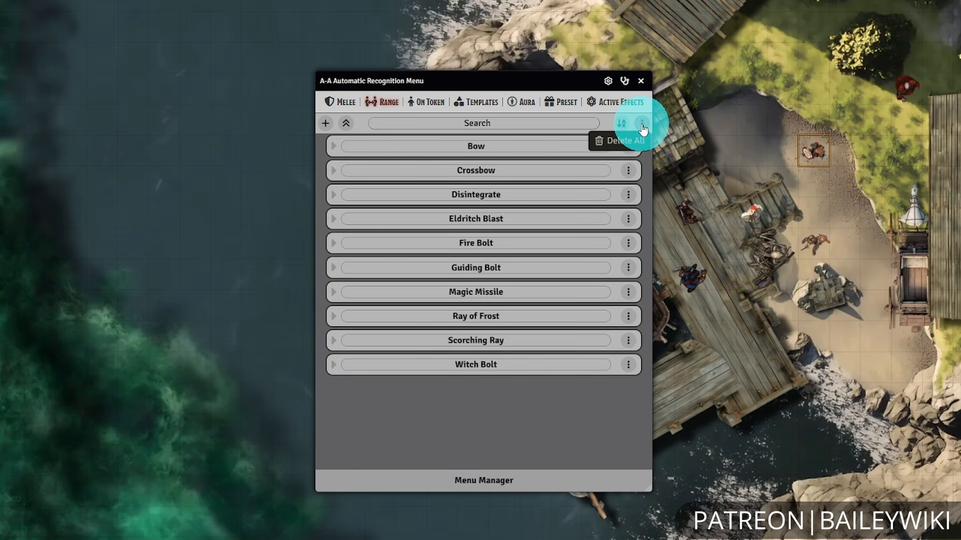
{"action": "left_click", "coordinate": [643, 127]}
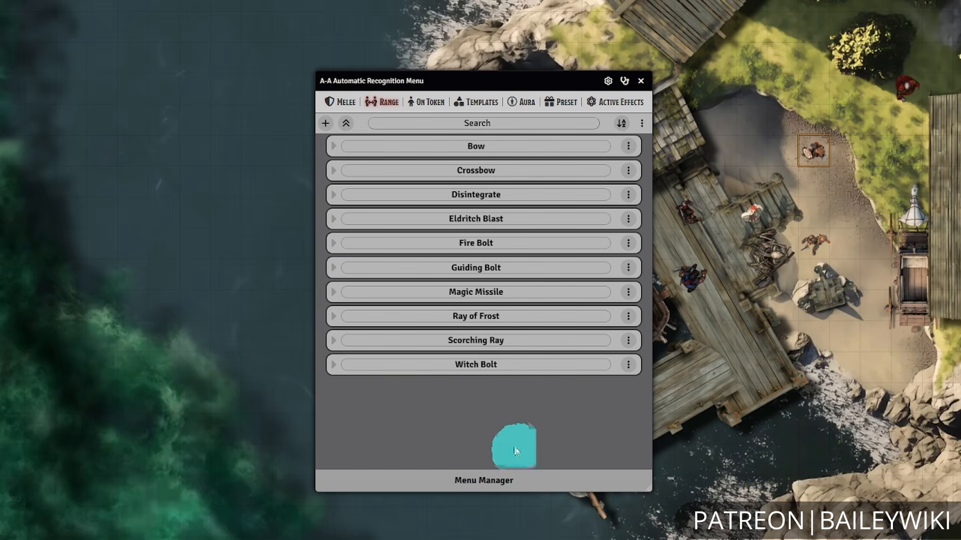
Review the Menu Manager's restore, merge, overwrite and export options, then close it and the recognition menu.
{"action": "left_click", "coordinate": [488, 481]}
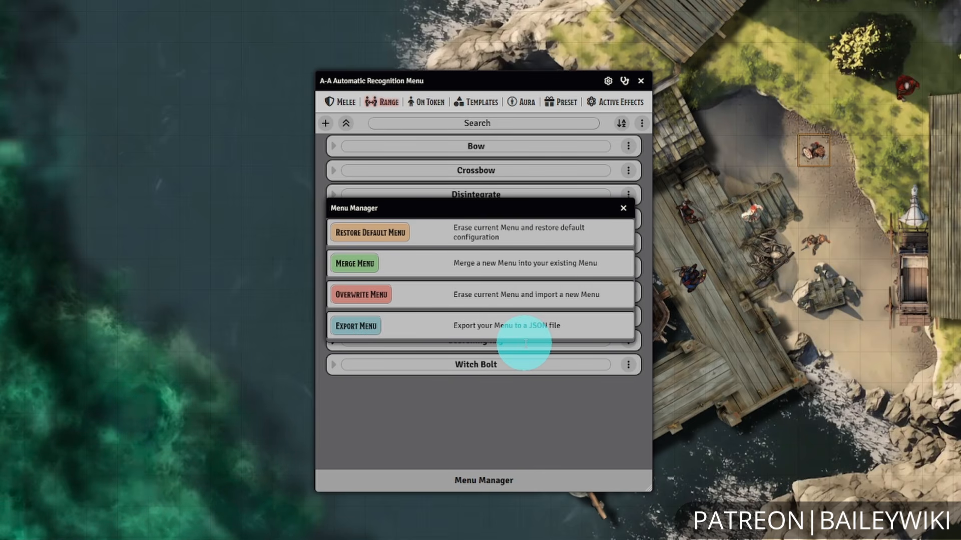
{"action": "left_click", "coordinate": [623, 210]}
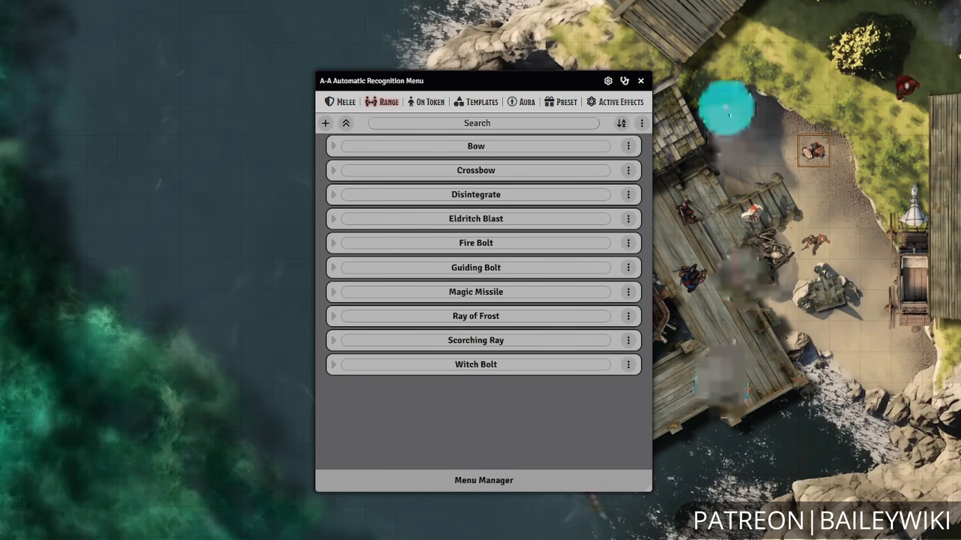
{"action": "left_click", "coordinate": [638, 82]}
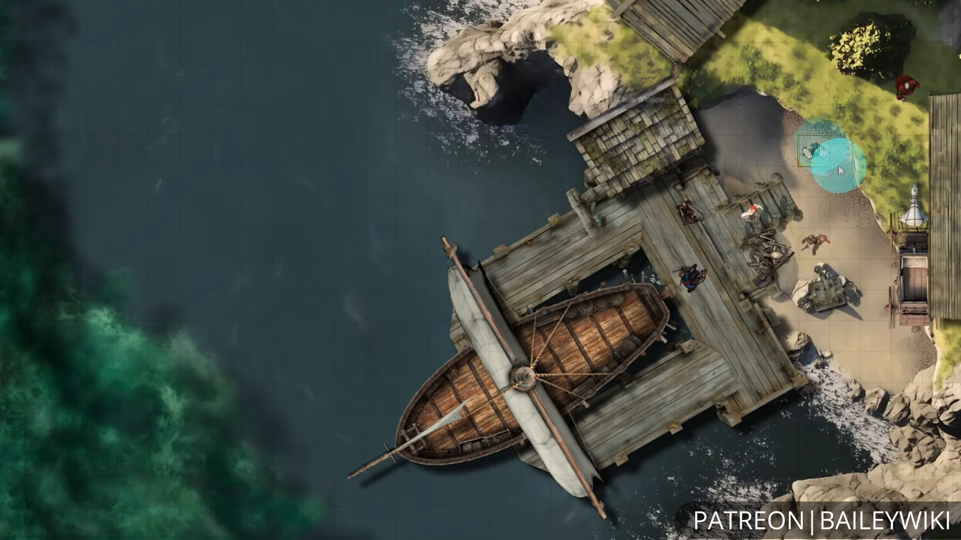
Open the Automated Animations settings of the wizard token's Mage Hand spell and briefly view the global recognition menu from there.
{"action": "double_click", "coordinate": [814, 150]}
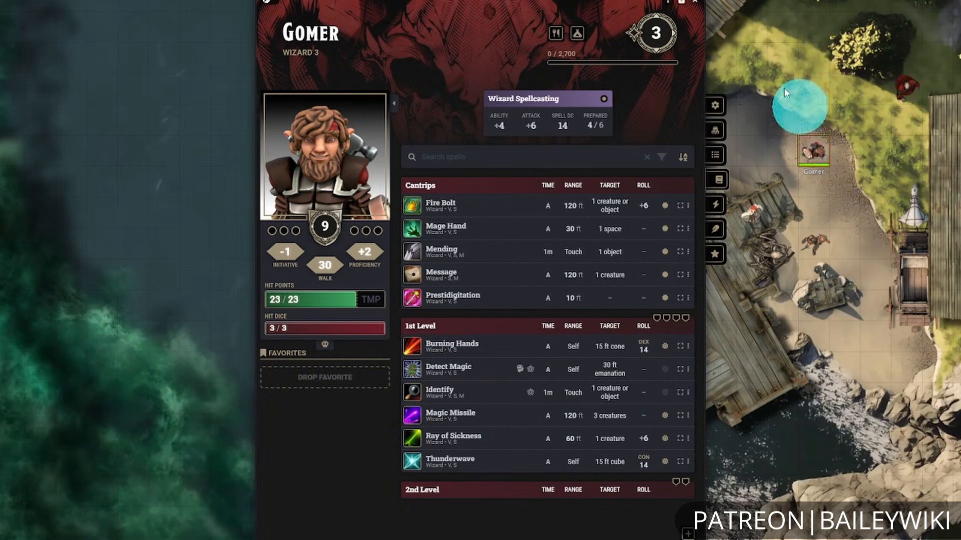
{"action": "left_click", "coordinate": [688, 228]}
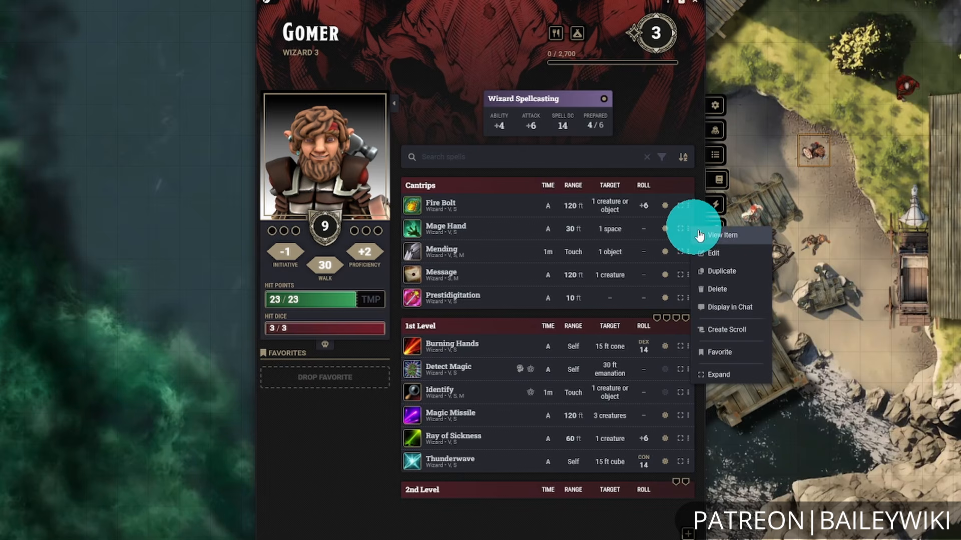
{"action": "left_click", "coordinate": [711, 238]}
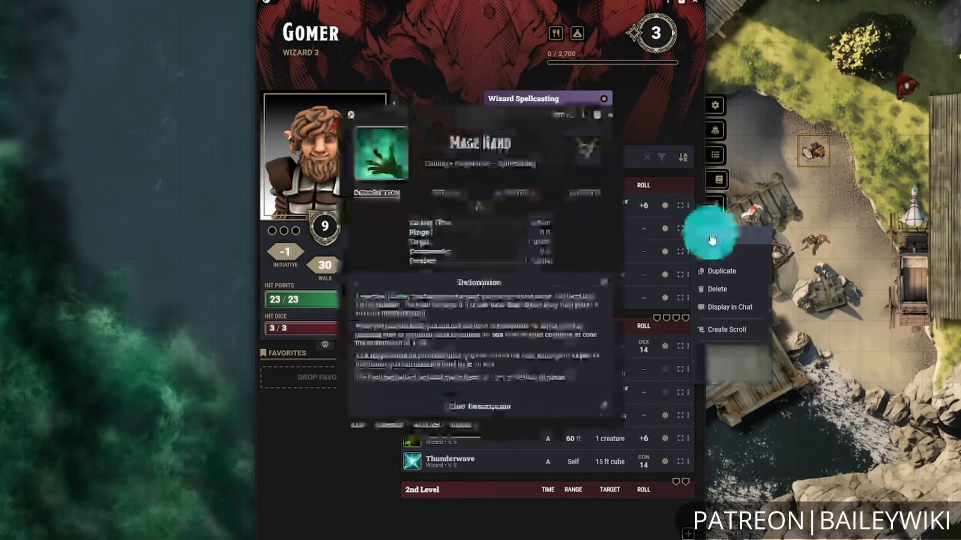
{"action": "left_click", "coordinate": [583, 115]}
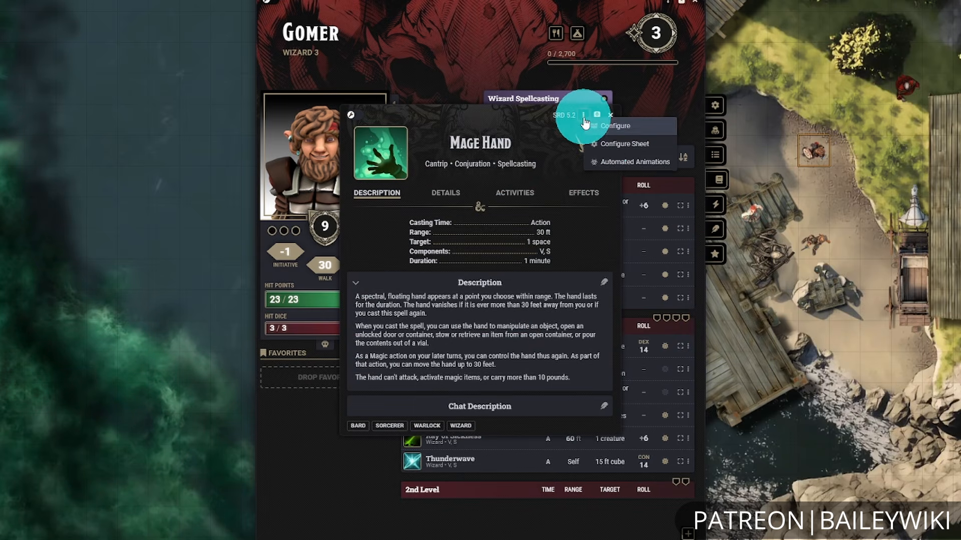
{"action": "left_click", "coordinate": [631, 170]}
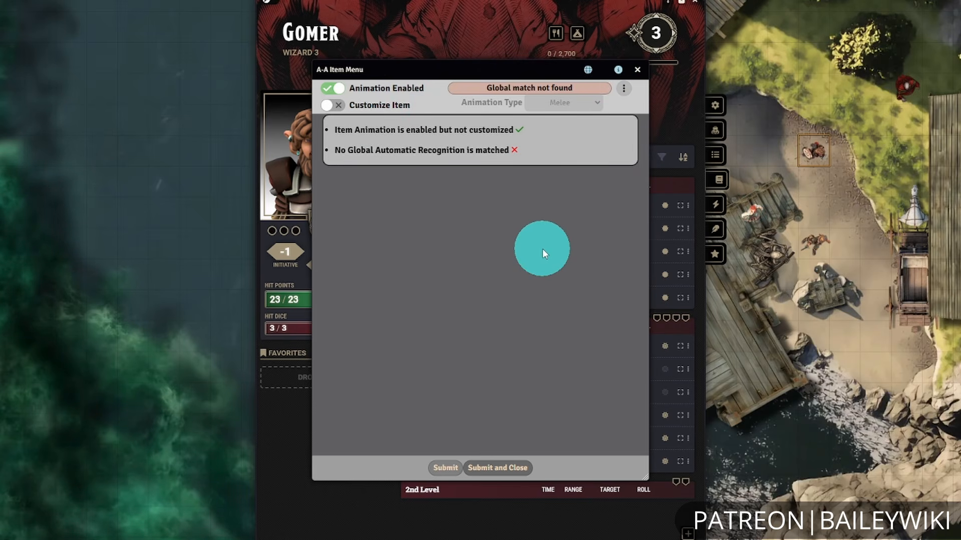
{"action": "left_click", "coordinate": [588, 71]}
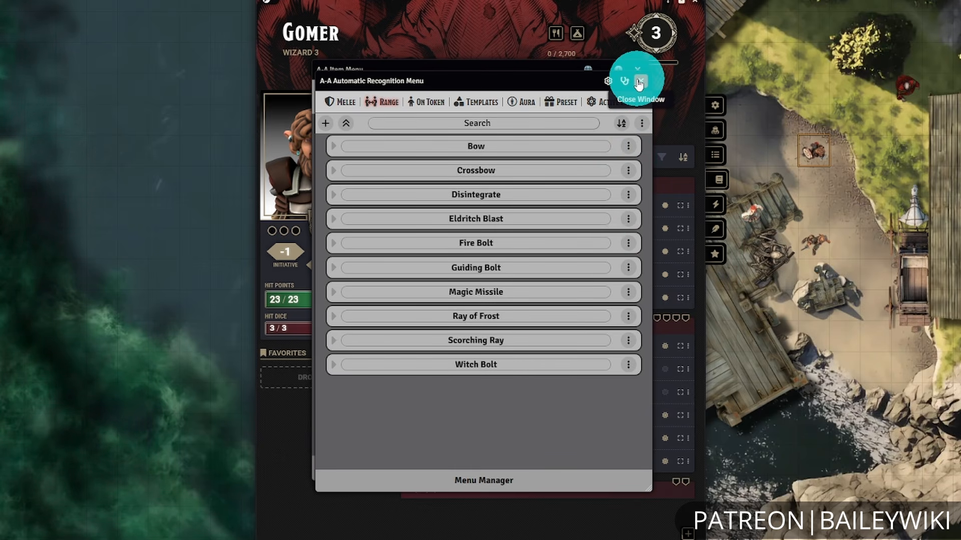
{"action": "left_click", "coordinate": [639, 83]}
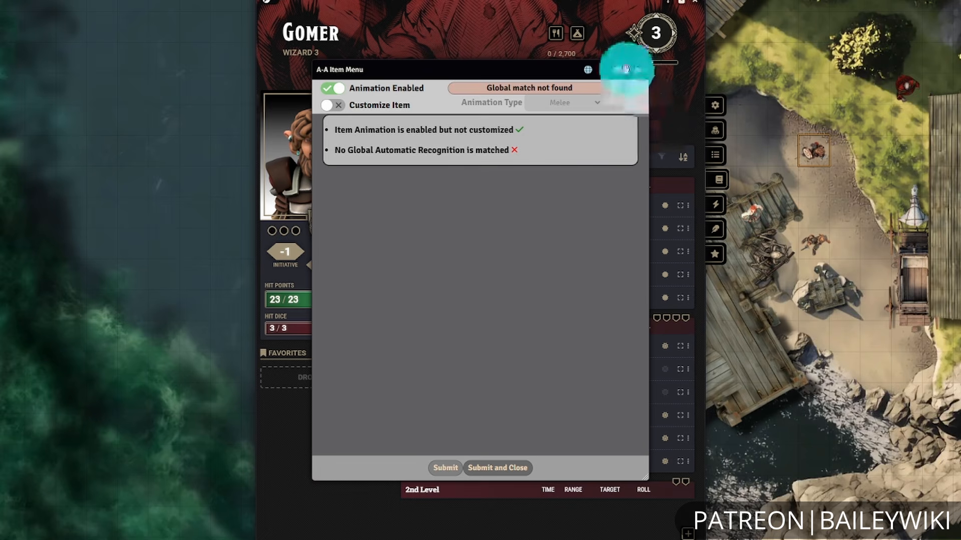
Read the information on the item menu's settings, and close the animation settings, spell sheet and character sheet.
{"action": "left_click", "coordinate": [619, 71]}
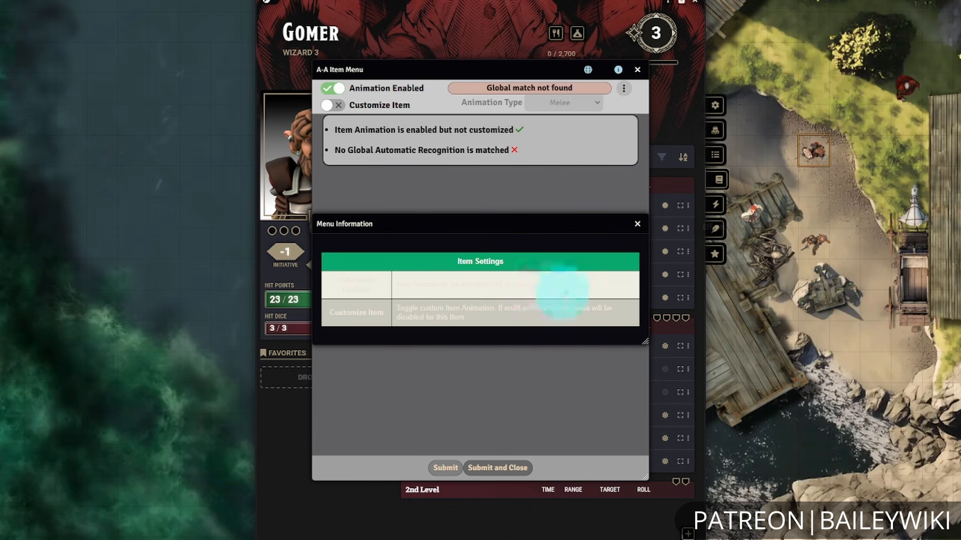
{"action": "left_click", "coordinate": [637, 225]}
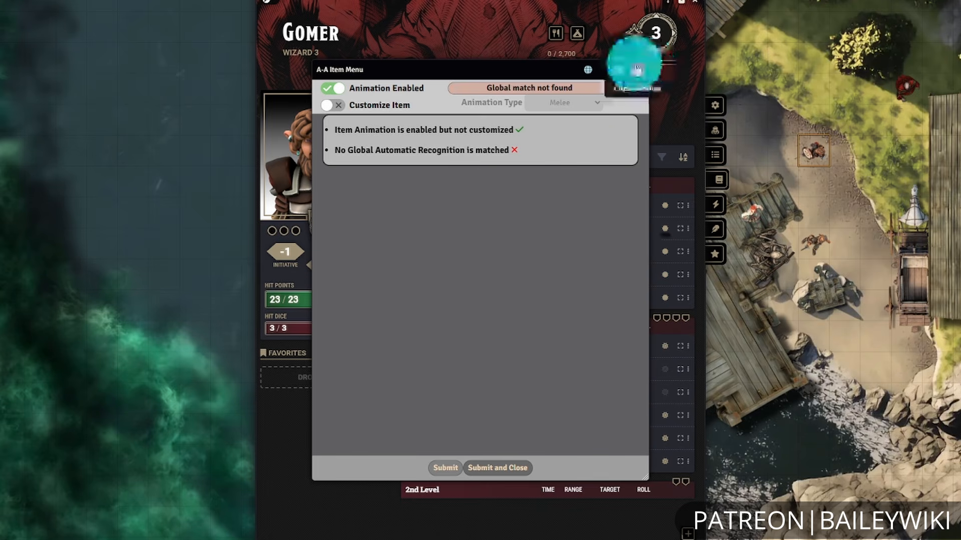
{"action": "left_click", "coordinate": [637, 70]}
{"action": "left_click", "coordinate": [610, 114]}
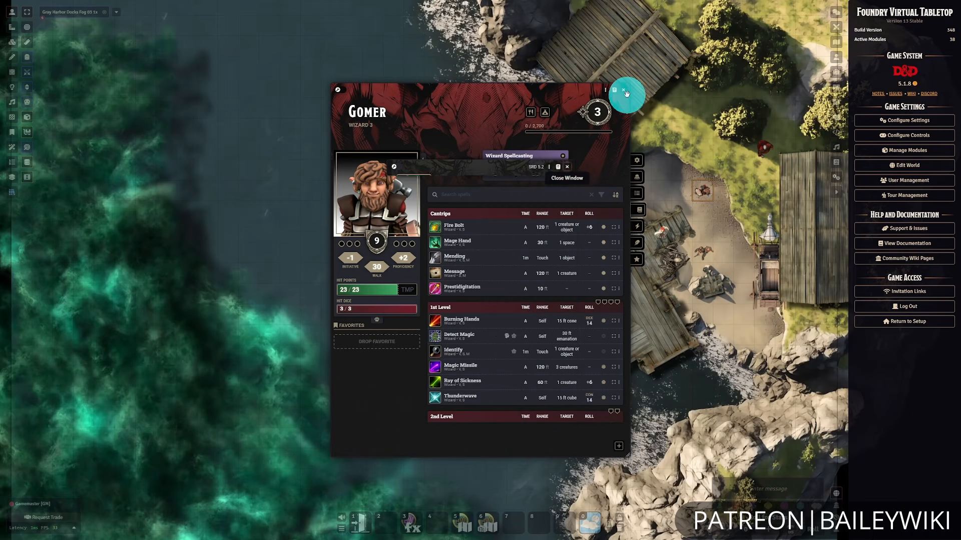
{"action": "left_click", "coordinate": [624, 95]}
{"action": "left_click", "coordinate": [678, 326]}
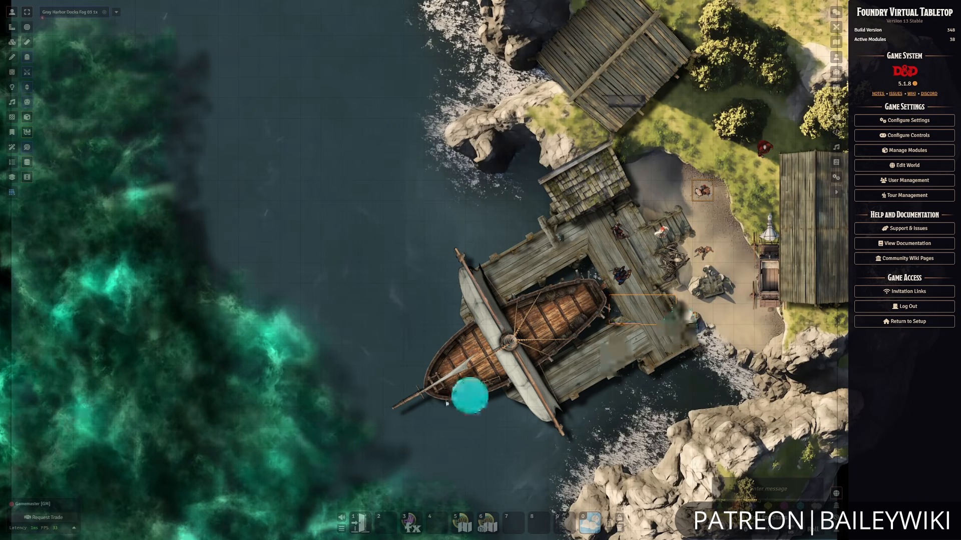
Run the Open Autorec Menu macro and inspect its script in the macro editor before closing the editor.
{"action": "left_click", "coordinate": [360, 522]}
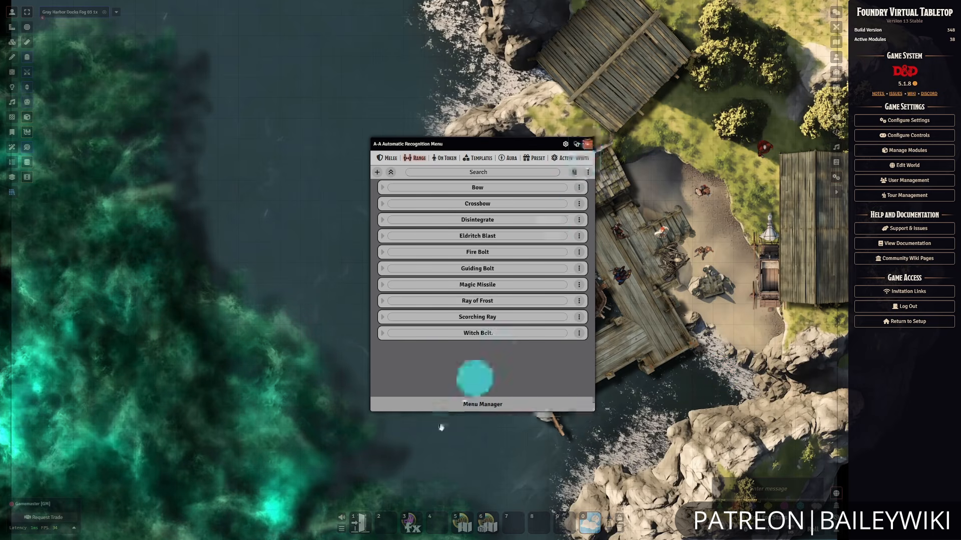
{"action": "left_click", "coordinate": [364, 520]}
{"action": "right_click", "coordinate": [368, 518]}
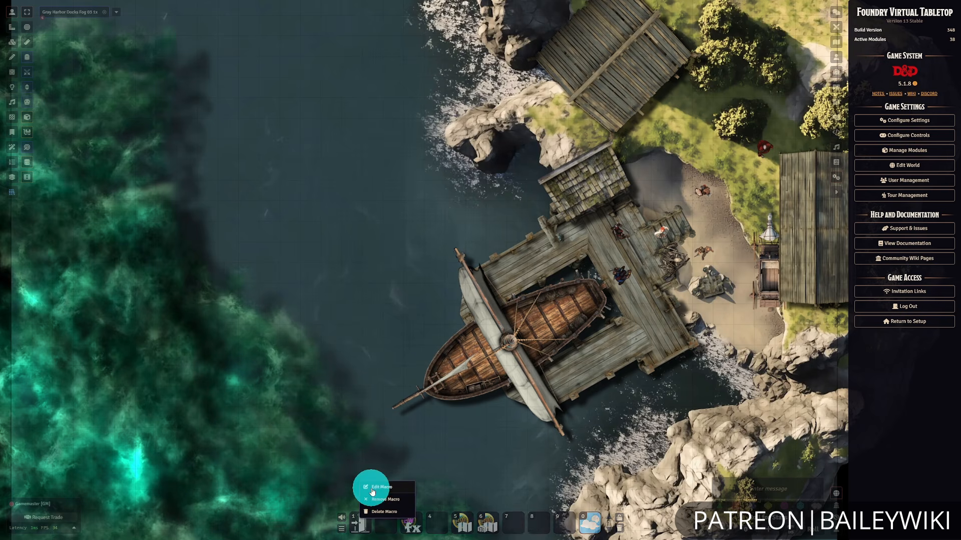
{"action": "left_click", "coordinate": [369, 489]}
{"action": "left_click", "coordinate": [554, 234]}
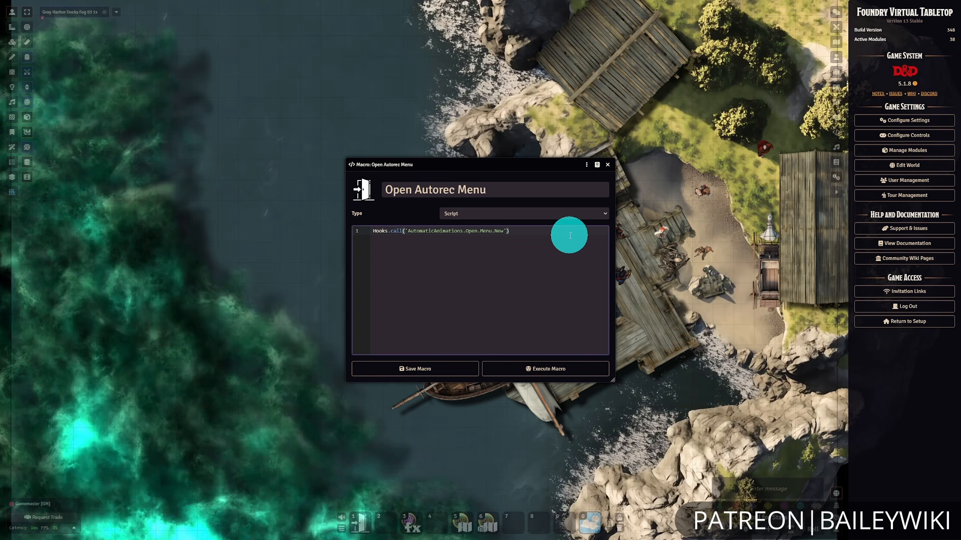
{"action": "left_click", "coordinate": [608, 166]}
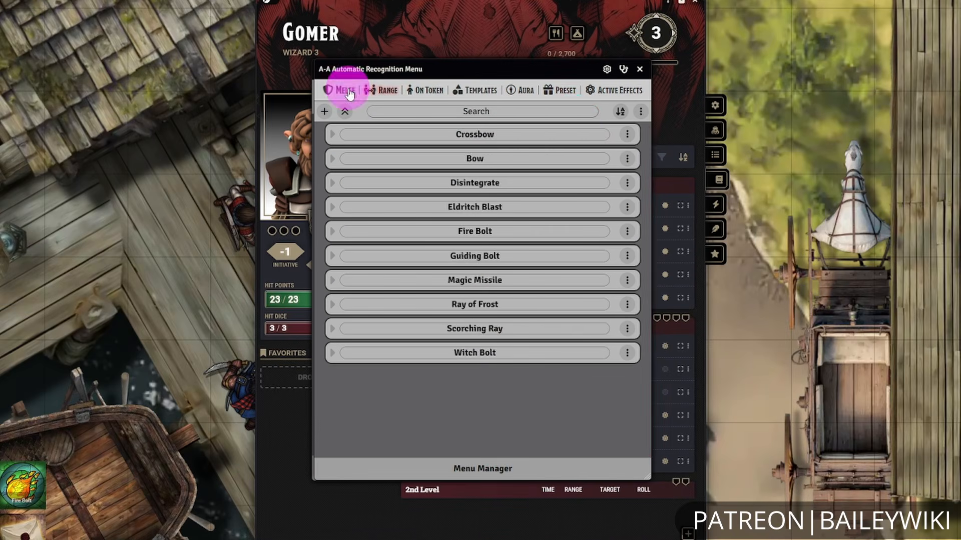
View the Melee animations in the recognition menu and return to the Range animations.
{"action": "left_click", "coordinate": [342, 91]}
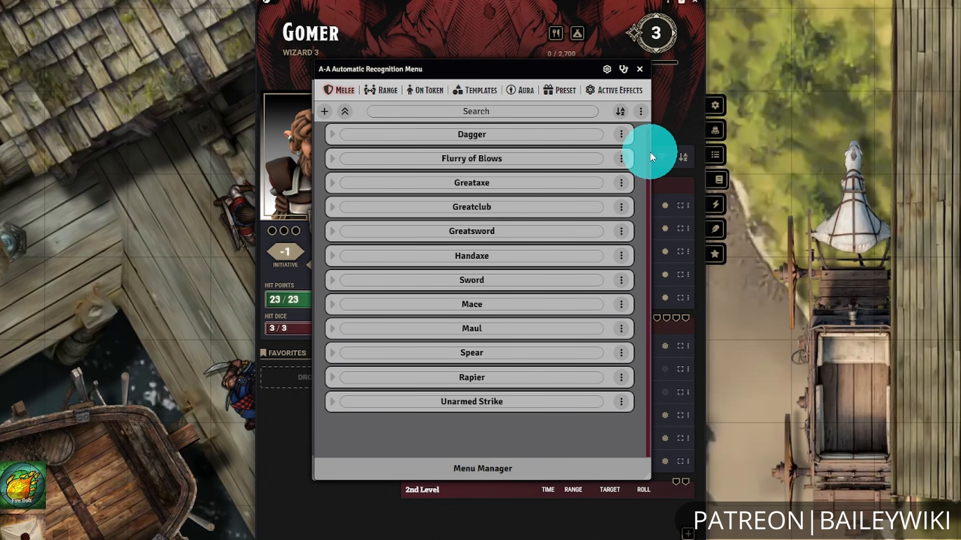
{"action": "left_click", "coordinate": [395, 93]}
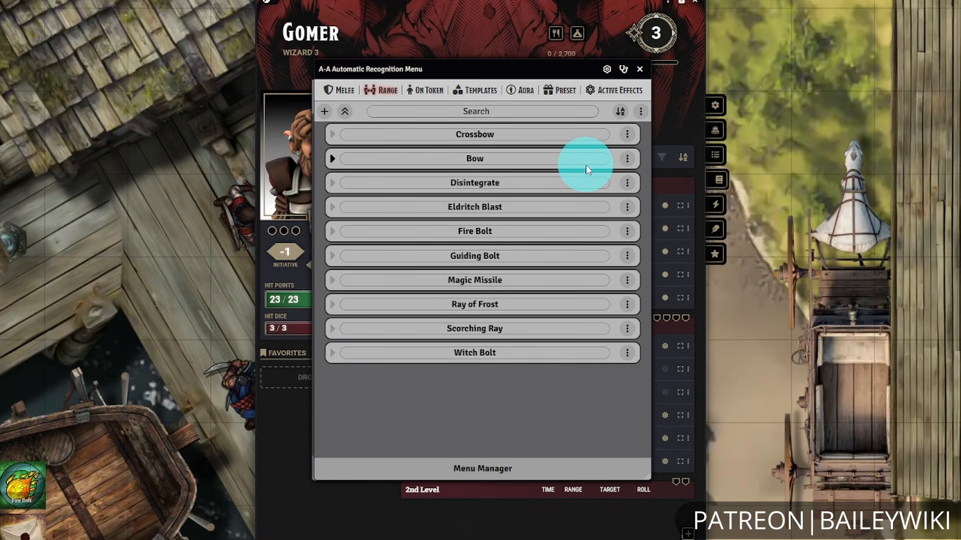
Close the character, item animation and Fire Bolt windows, and reposition the recognition menu beside the tokens on the map.
{"action": "left_click", "coordinate": [694, 4]}
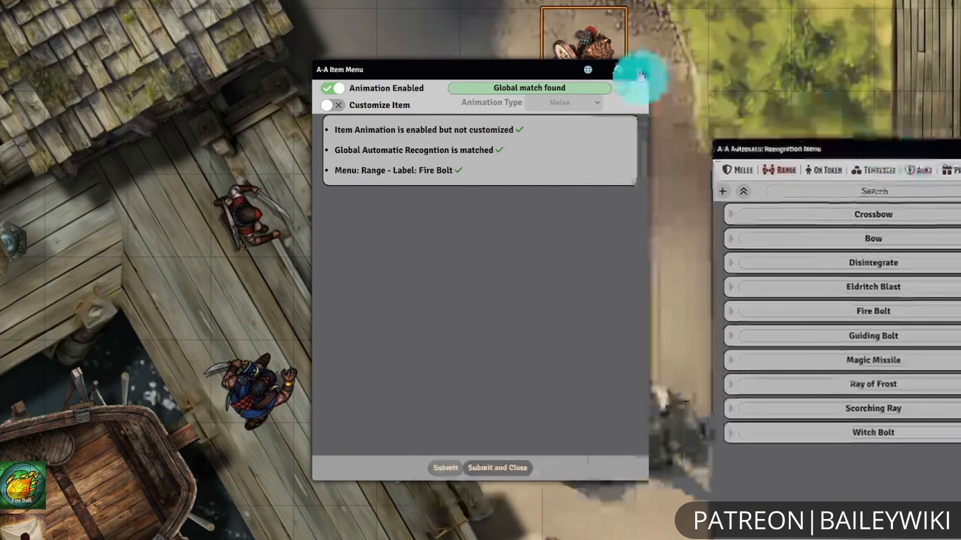
{"action": "left_click", "coordinate": [640, 75]}
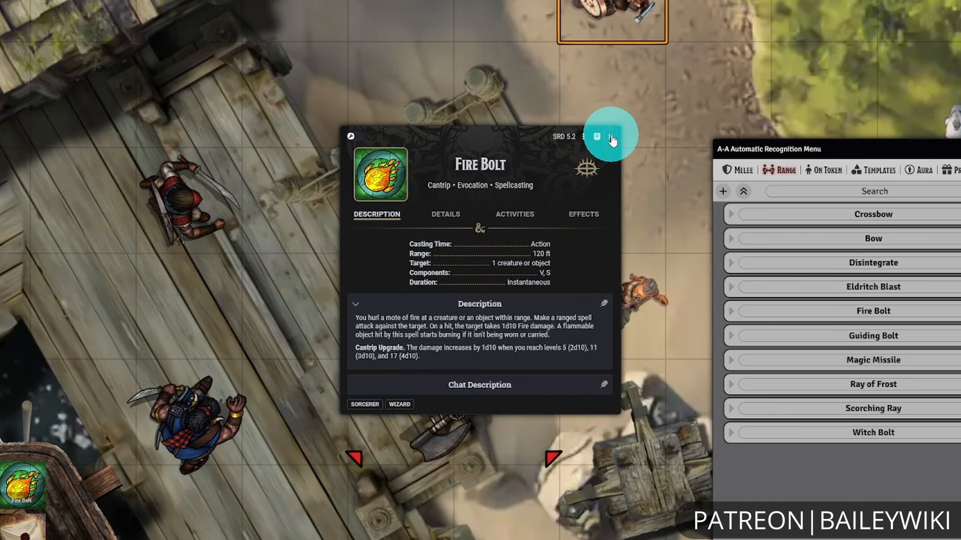
{"action": "left_click", "coordinate": [611, 136]}
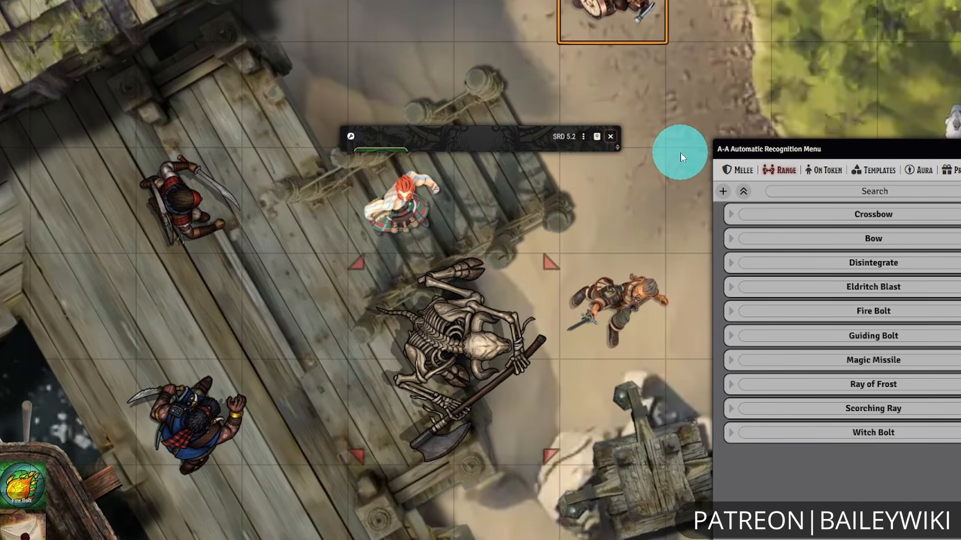
{"action": "left_click_drag", "start_coordinate": [679, 152], "coordinate": [565, 151]}
{"action": "left_click_drag", "start_coordinate": [832, 146], "coordinate": [749, 112]}
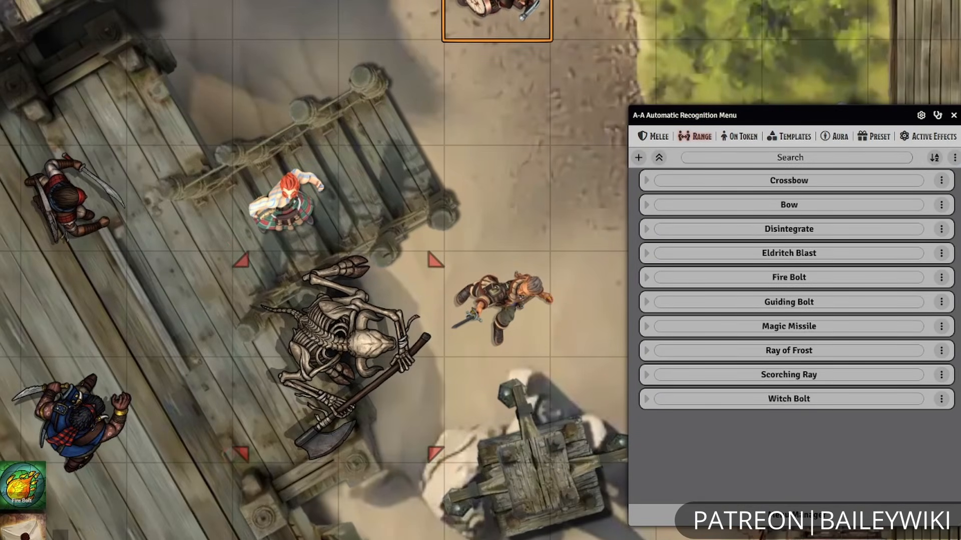
Expand the Fire Bolt entry of the Range animations and examine its Source Animation section, collapsing that section again.
{"action": "left_click", "coordinate": [648, 279]}
{"action": "scroll", "coordinate": [943, 353], "scroll_direction": "down", "scroll_amount": 3}
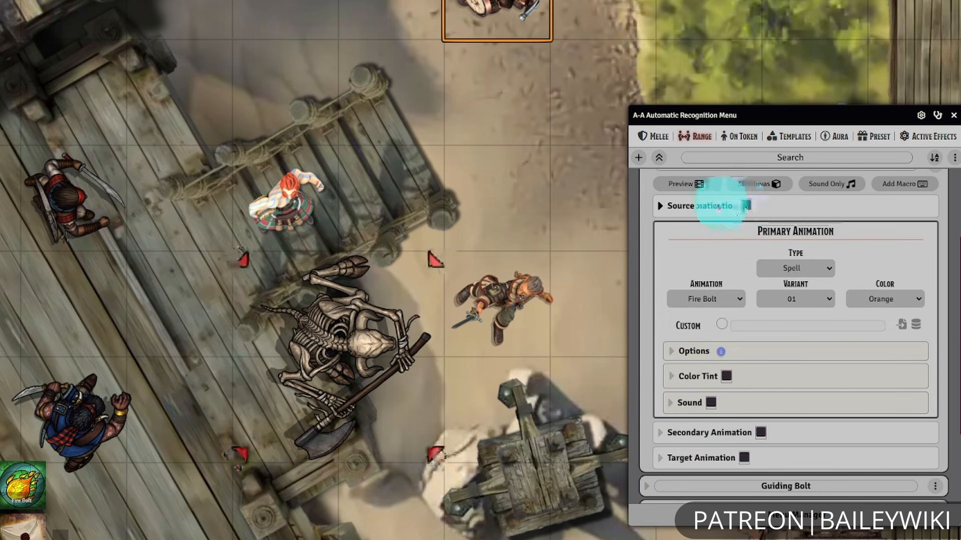
{"action": "left_click", "coordinate": [670, 210]}
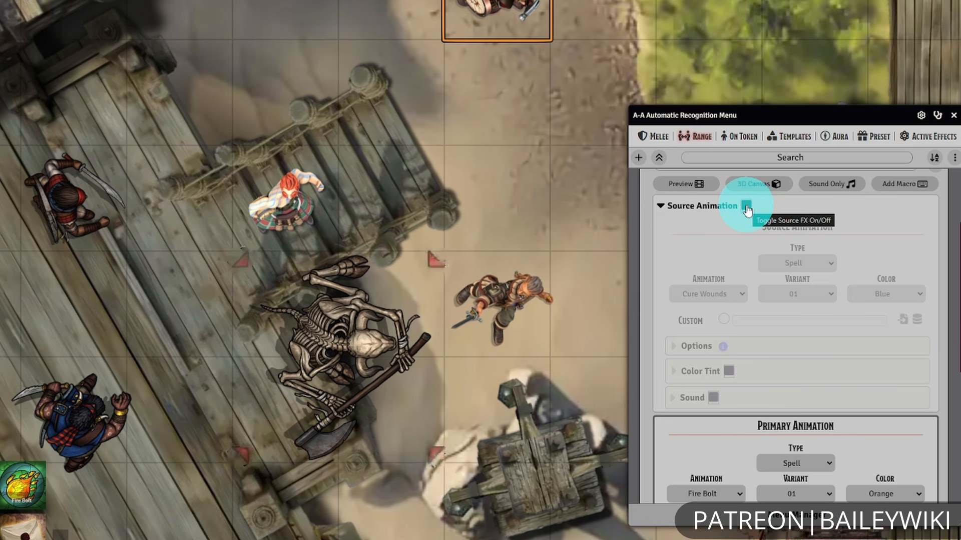
{"action": "left_click", "coordinate": [657, 204]}
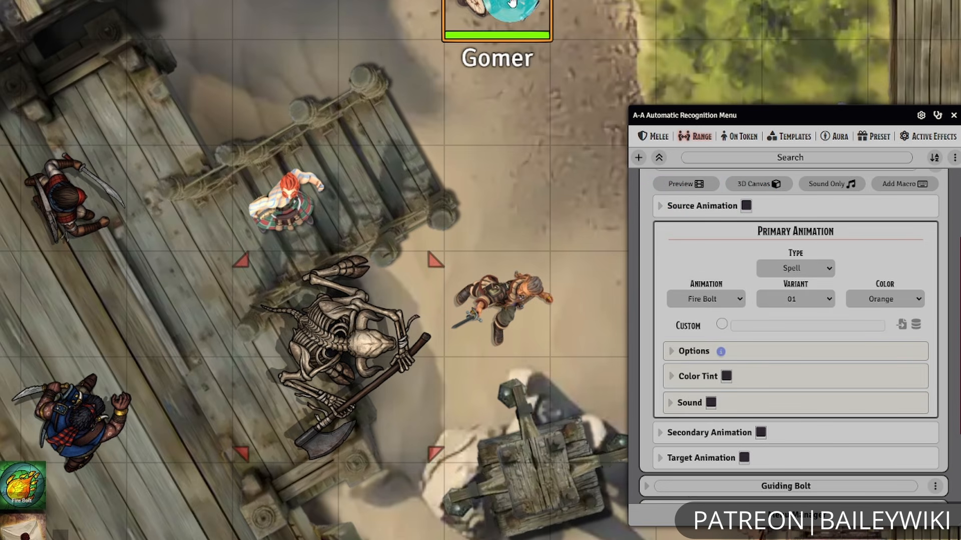
{"action": "scroll", "coordinate": [513, 2], "scroll_direction": "down", "scroll_amount": 3}
{"action": "scroll", "coordinate": [497, 1], "scroll_direction": "up", "scroll_amount": 2}
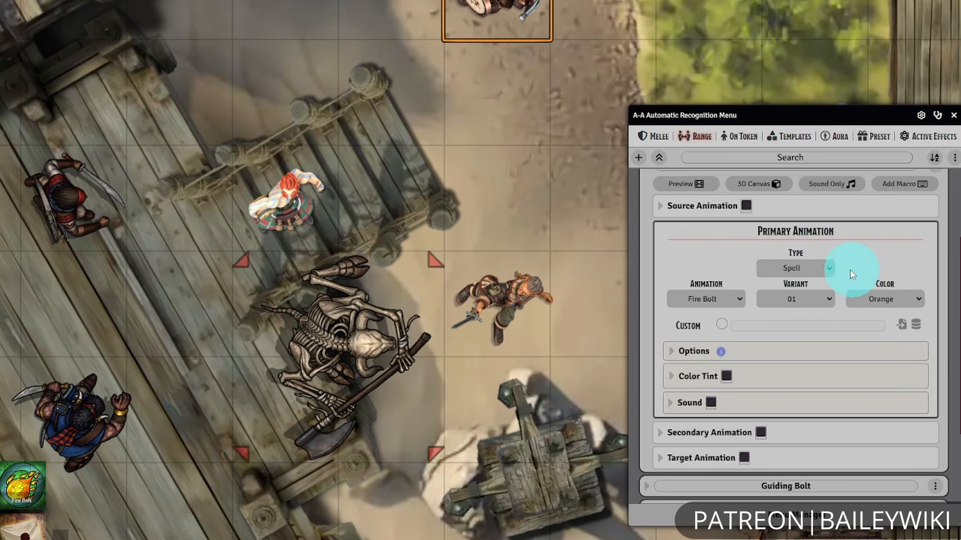
Review the type, animation, variant, color and custom file choices of Fire Bolt's primary animation without changing them.
{"action": "left_click", "coordinate": [829, 269]}
{"action": "left_click", "coordinate": [830, 270]}
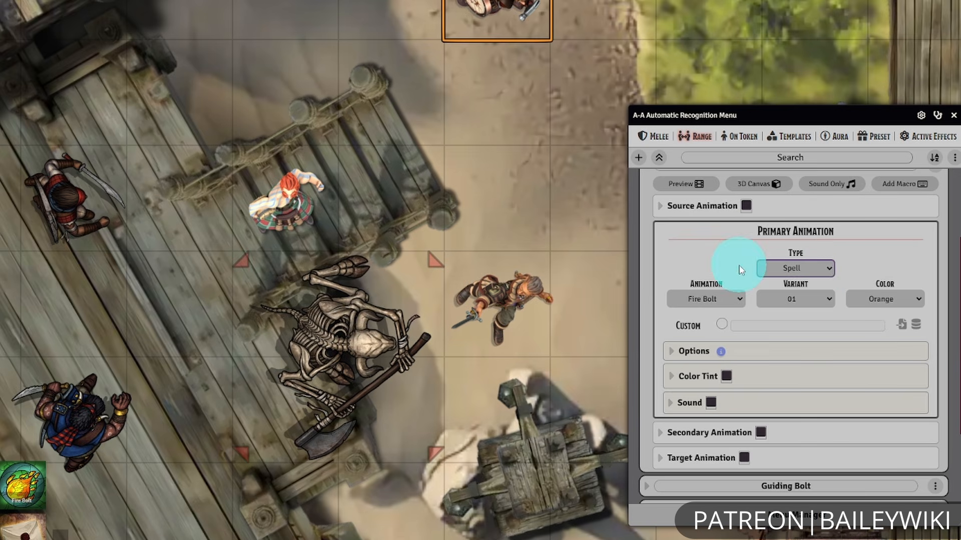
{"action": "left_click", "coordinate": [739, 300]}
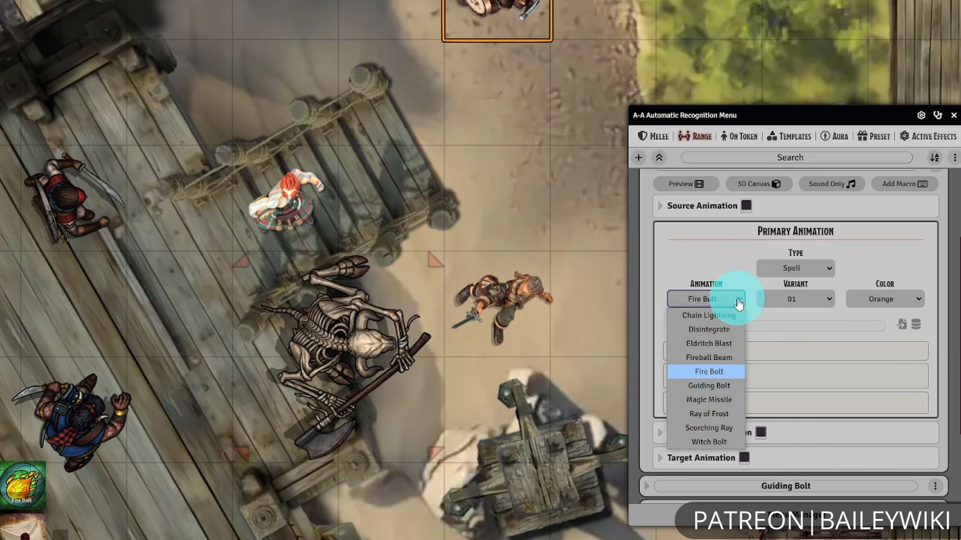
{"action": "left_click", "coordinate": [814, 303]}
{"action": "left_click", "coordinate": [884, 301]}
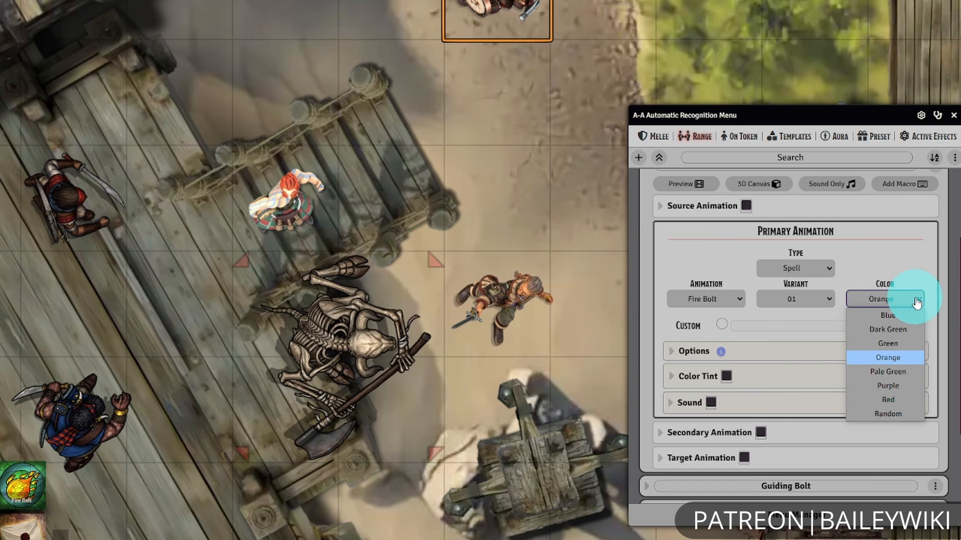
{"action": "left_click", "coordinate": [916, 303]}
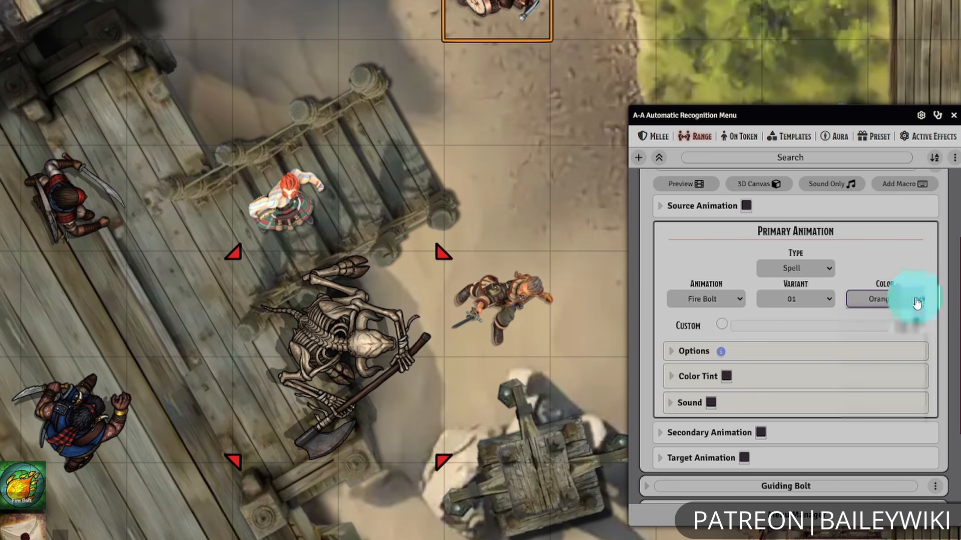
{"action": "left_click", "coordinate": [721, 326]}
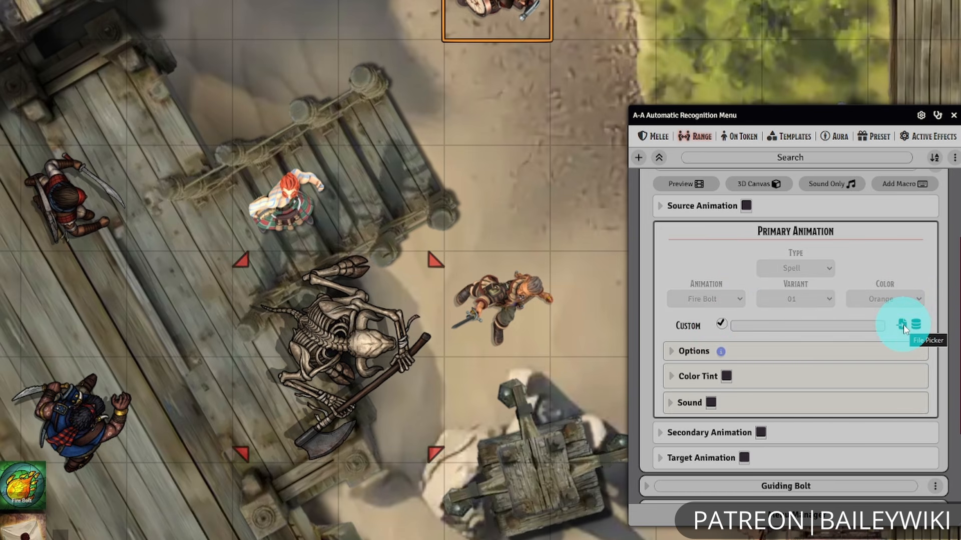
{"action": "left_click", "coordinate": [721, 324]}
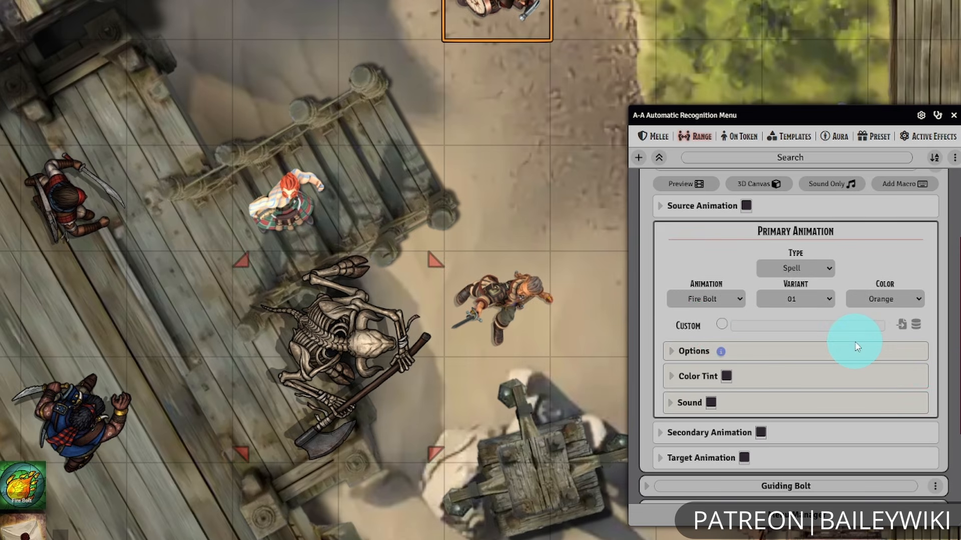
Examine the Options and Color Tint settings of Fire Bolt's primary animation and collapse both sections.
{"action": "left_click", "coordinate": [693, 351]}
{"action": "scroll", "coordinate": [899, 360], "scroll_direction": "down", "scroll_amount": 3}
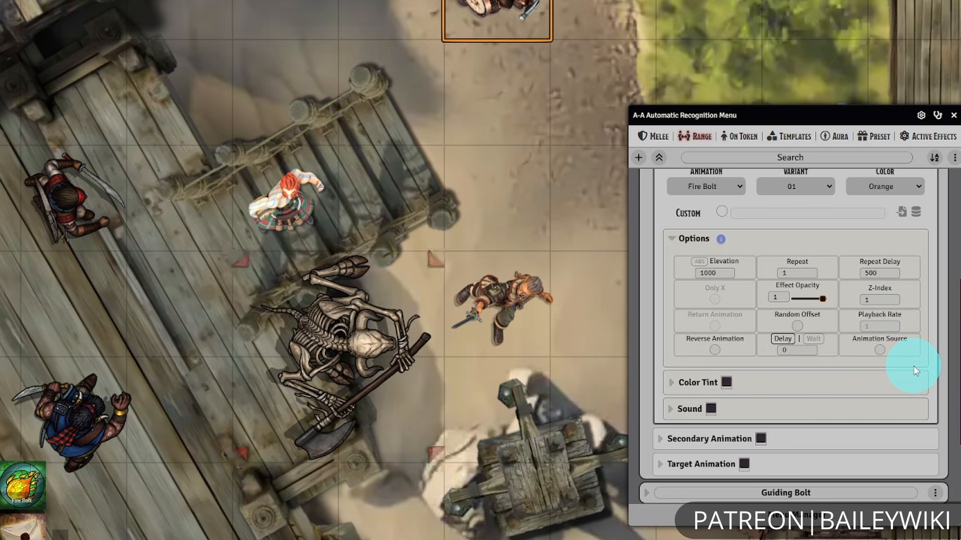
{"action": "left_click", "coordinate": [673, 243]}
{"action": "left_click", "coordinate": [674, 269]}
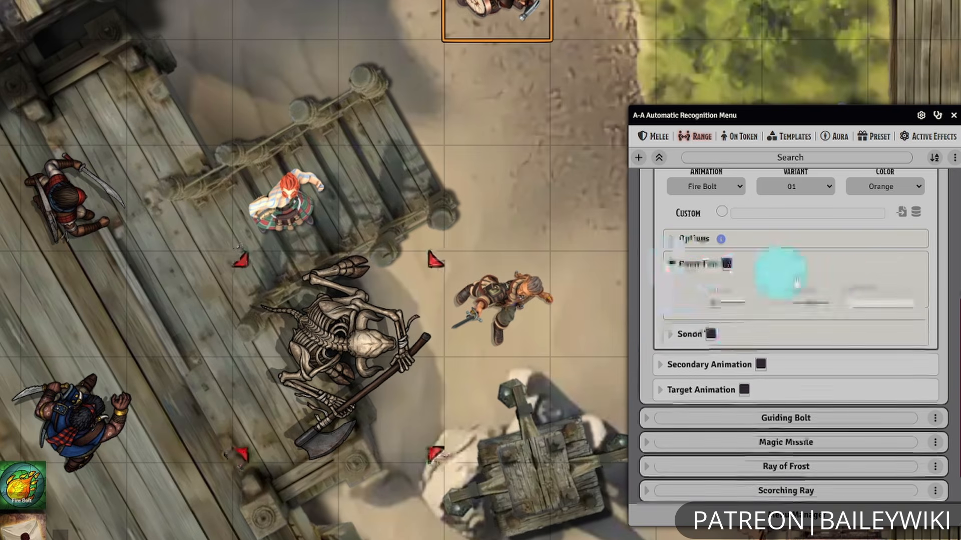
{"action": "left_click", "coordinate": [686, 264]}
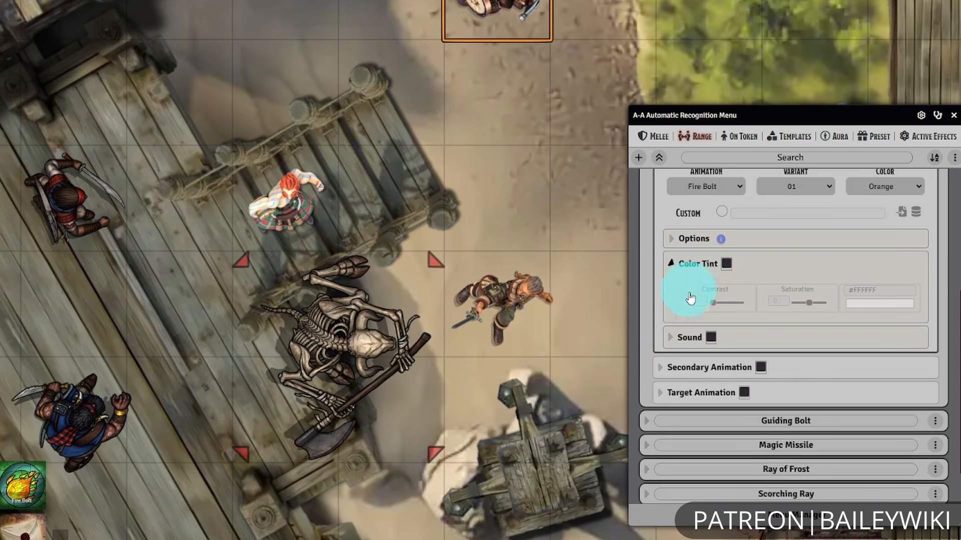
Examine the Sound settings of Fire Bolt's primary animation by briefly enabling them, and collapse the section.
{"action": "left_click", "coordinate": [686, 295]}
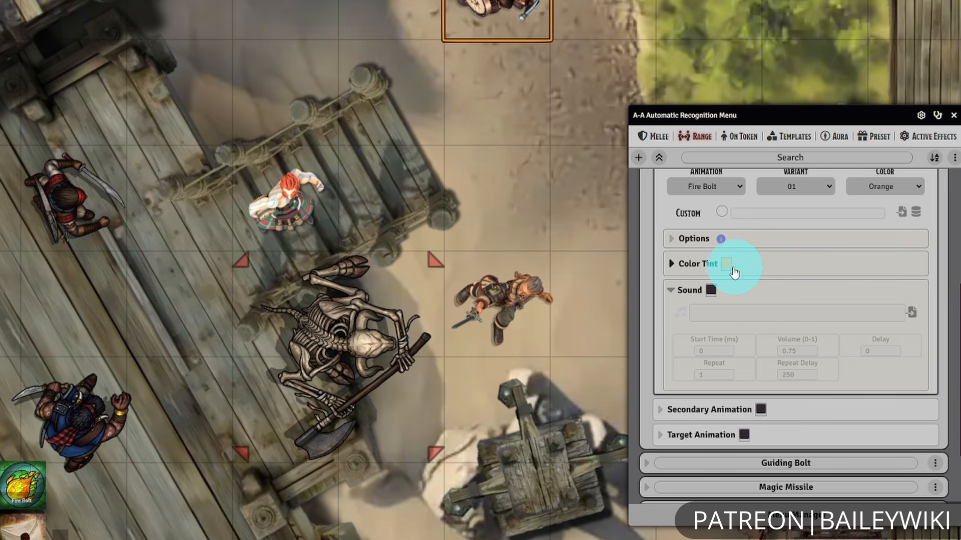
{"action": "left_click", "coordinate": [711, 290]}
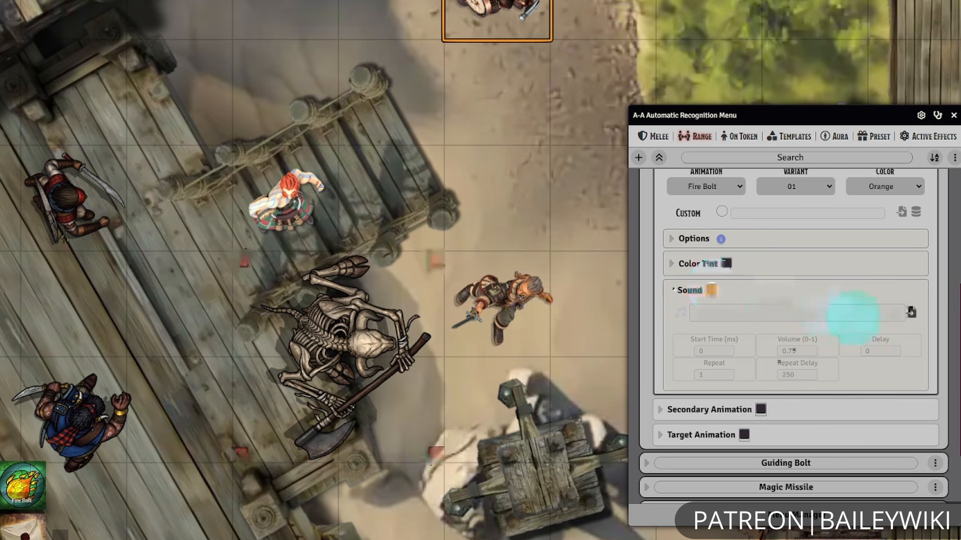
{"action": "left_click", "coordinate": [710, 290]}
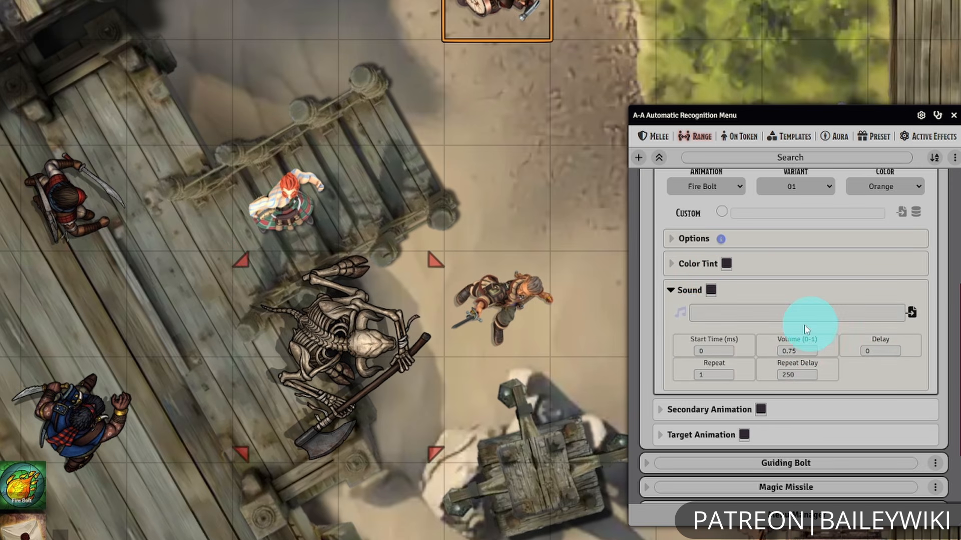
{"action": "left_click", "coordinate": [682, 293]}
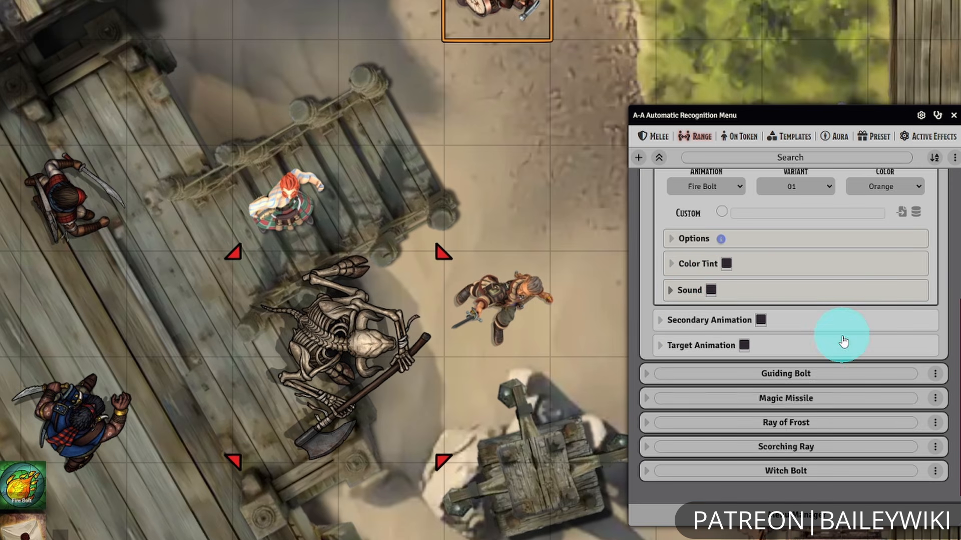
Examine the Secondary Animation and Target Animation sections of the Fire Bolt entry.
{"action": "left_click", "coordinate": [693, 320]}
{"action": "scroll", "coordinate": [896, 353], "scroll_direction": "down", "scroll_amount": 2}
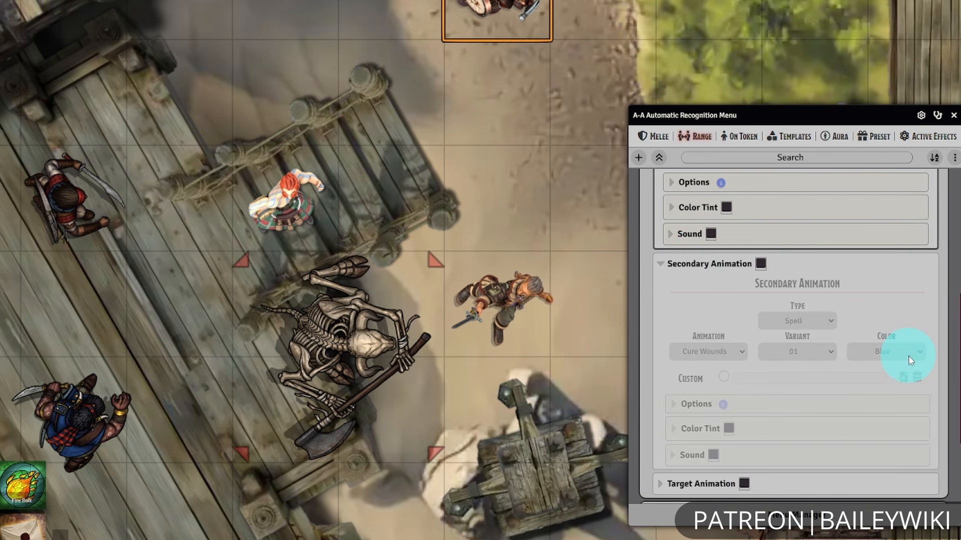
{"action": "scroll", "coordinate": [910, 361], "scroll_direction": "down", "scroll_amount": 5}
{"action": "scroll", "coordinate": [914, 370], "scroll_direction": "up", "scroll_amount": 3}
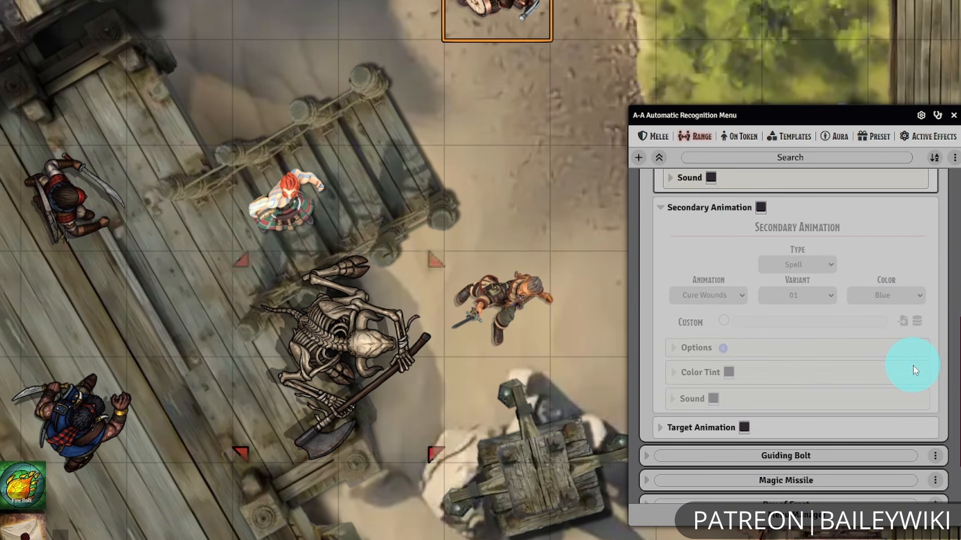
{"action": "scroll", "coordinate": [914, 370], "scroll_direction": "up", "scroll_amount": 2}
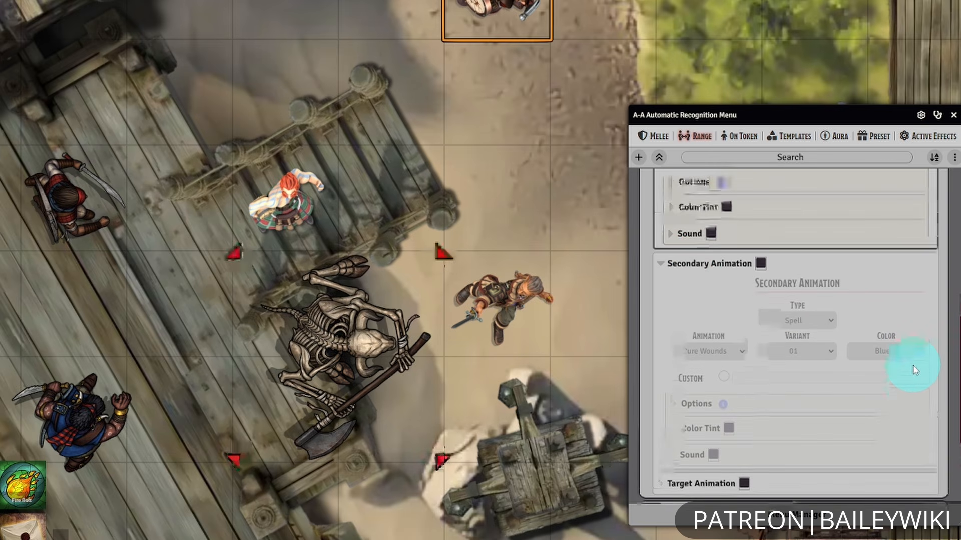
{"action": "left_click", "coordinate": [723, 275]}
{"action": "left_click", "coordinate": [698, 303]}
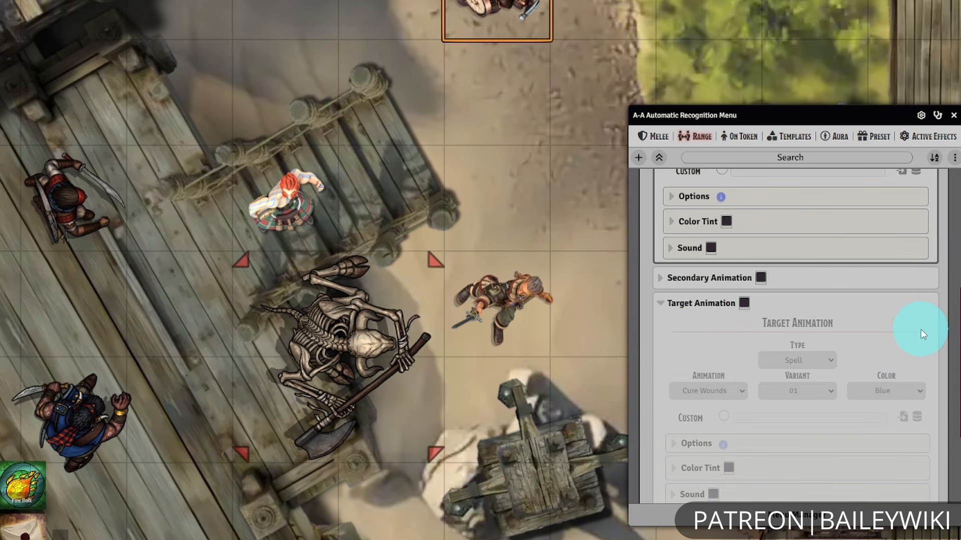
Set the color of Fire Bolt's primary animation to Purple in the Automatic Recognition Menu and close the menu.
{"action": "left_click", "coordinate": [701, 302]}
{"action": "scroll", "coordinate": [853, 361], "scroll_direction": "up", "scroll_amount": 2}
{"action": "scroll", "coordinate": [849, 322], "scroll_direction": "up", "scroll_amount": 2}
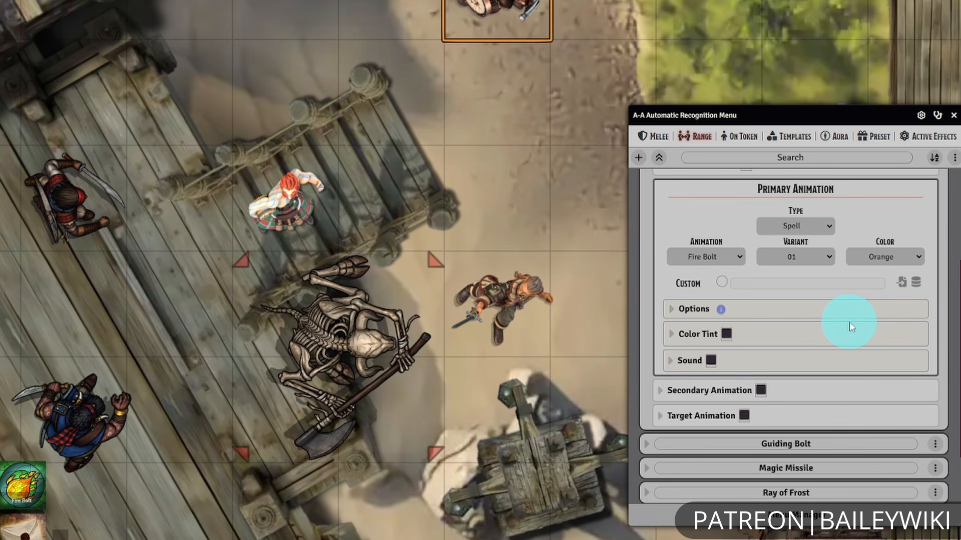
{"action": "left_click", "coordinate": [898, 258]}
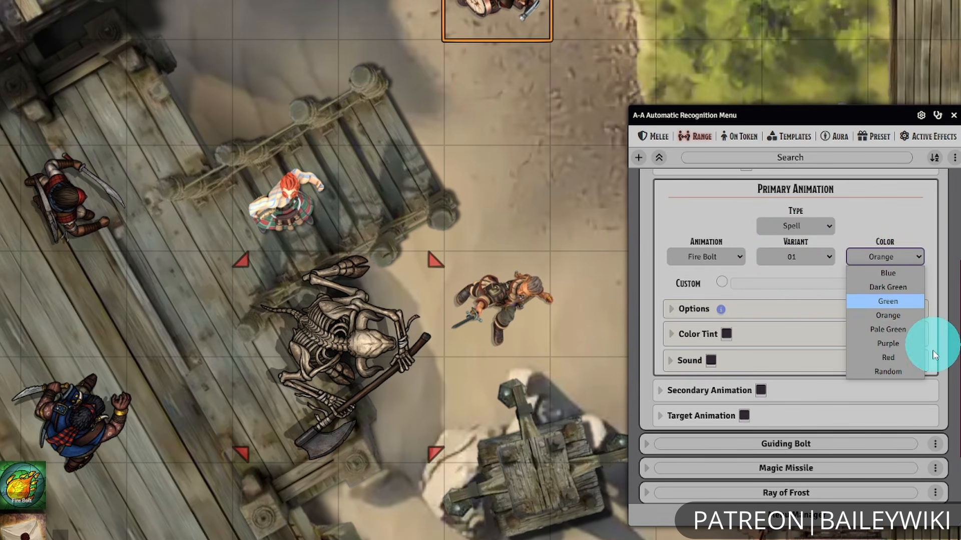
{"action": "left_click", "coordinate": [911, 345]}
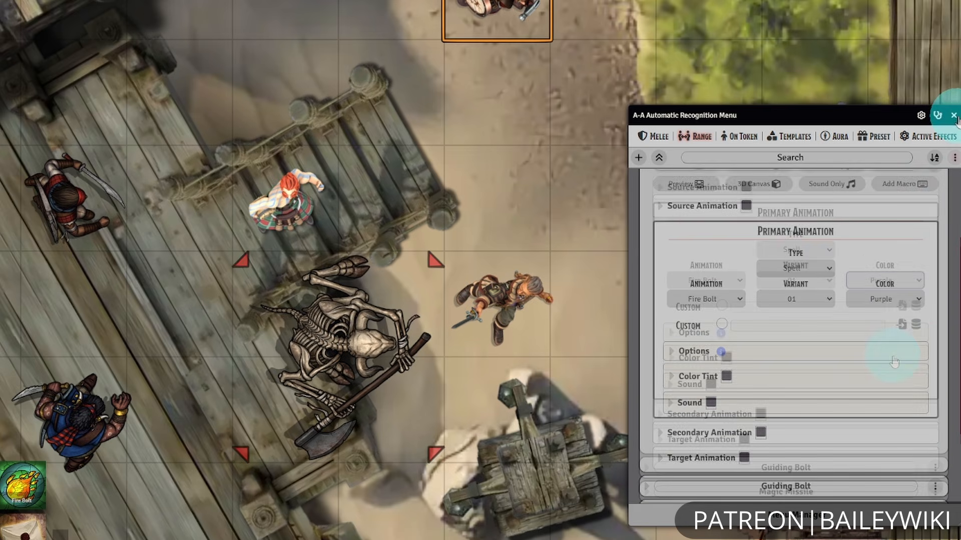
{"action": "left_click", "coordinate": [954, 115]}
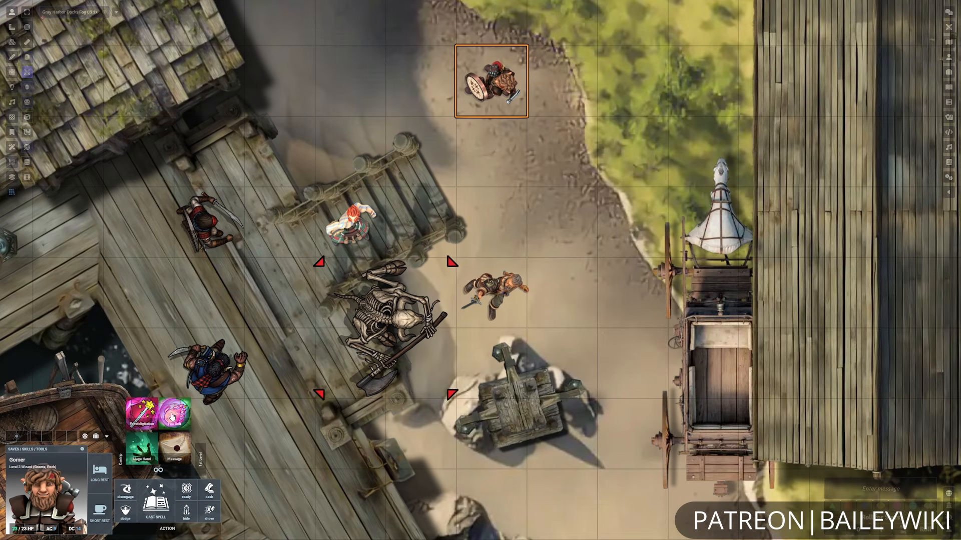
Cast Fire Bolt at the targeted skeleton as Gomer, and again as the Archmage with a normal attack roll.
{"action": "left_click", "coordinate": [172, 417]}
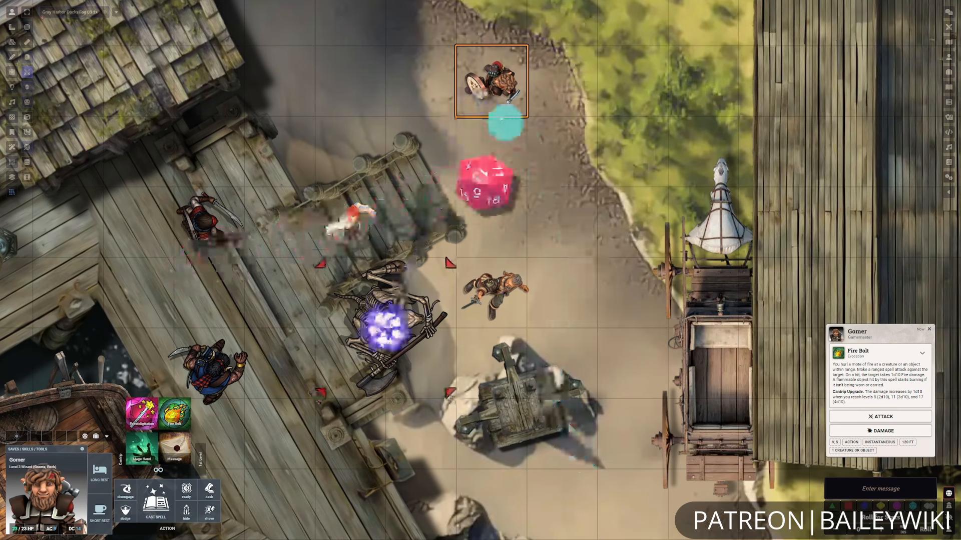
{"action": "scroll", "coordinate": [476, 273], "scroll_direction": "down", "scroll_amount": 2}
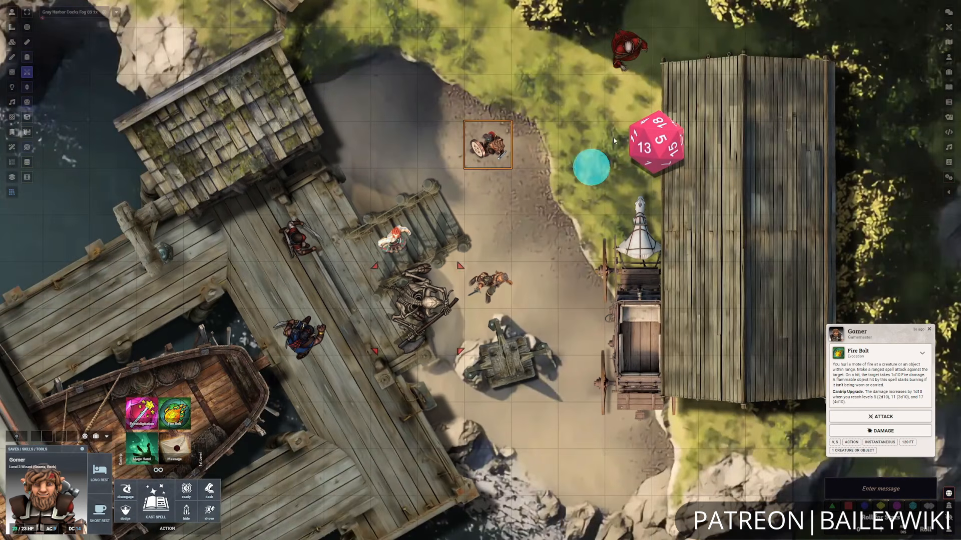
{"action": "left_click", "coordinate": [619, 61]}
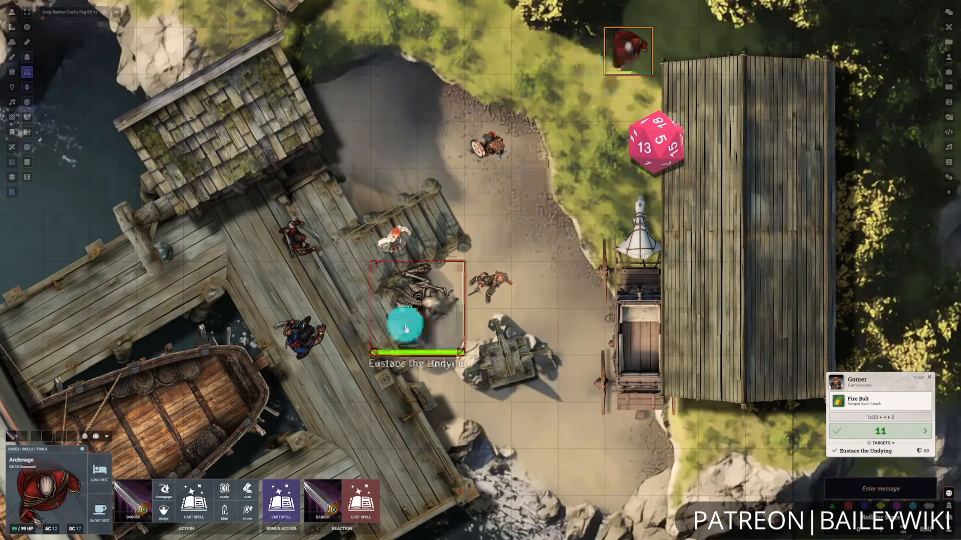
{"action": "left_click", "coordinate": [193, 501]}
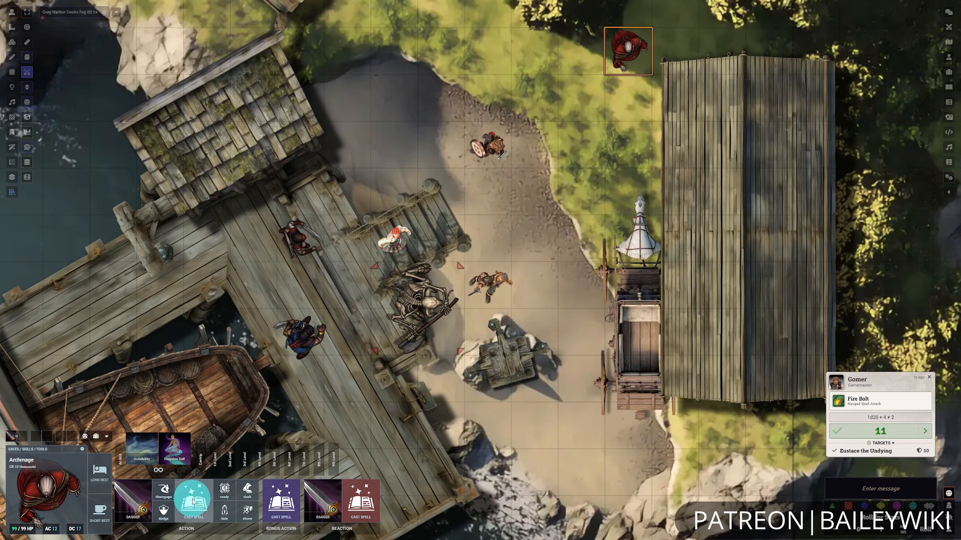
{"action": "left_click", "coordinate": [202, 459]}
{"action": "left_click", "coordinate": [221, 448]}
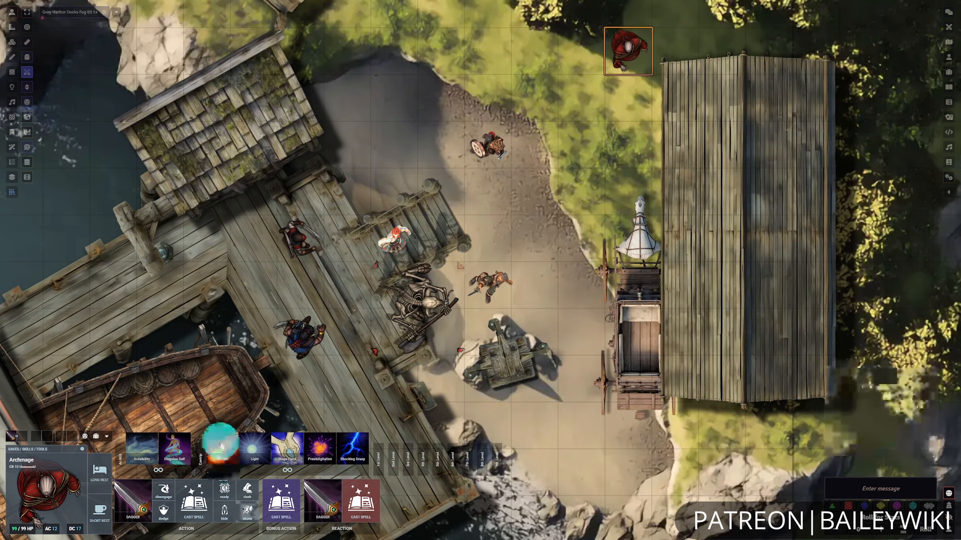
{"action": "left_click", "coordinate": [760, 526]}
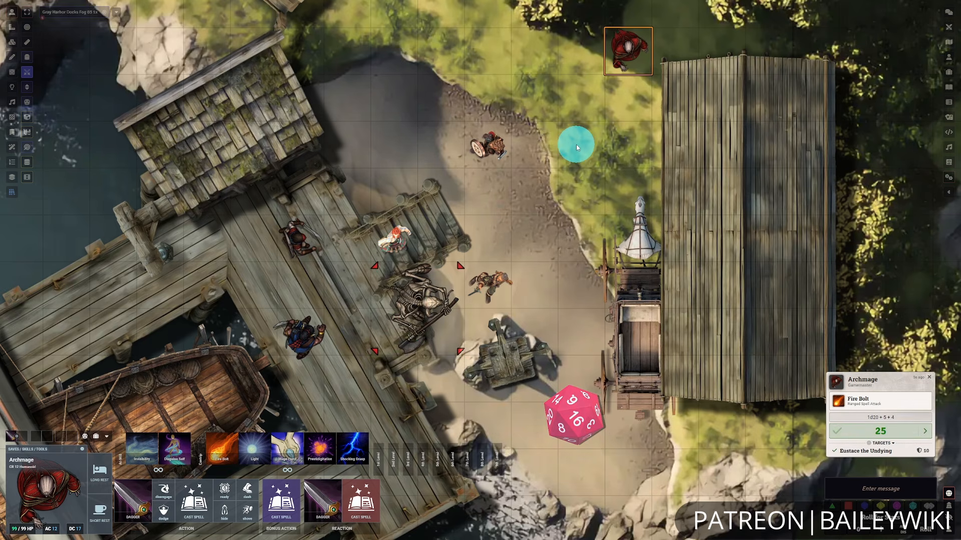
{"action": "left_click", "coordinate": [594, 165]}
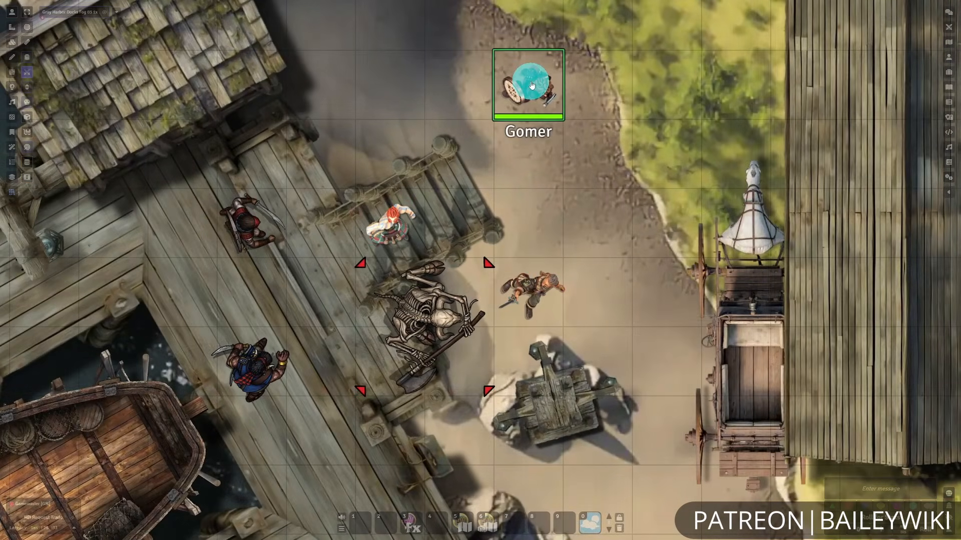
Open Gomer's Fire Bolt spell from his character sheet and bring up its A-A Item Menu.
{"action": "double_click", "coordinate": [532, 85]}
{"action": "left_click_drag", "start_coordinate": [512, 89], "coordinate": [741, 101]}
{"action": "left_click", "coordinate": [849, 239]}
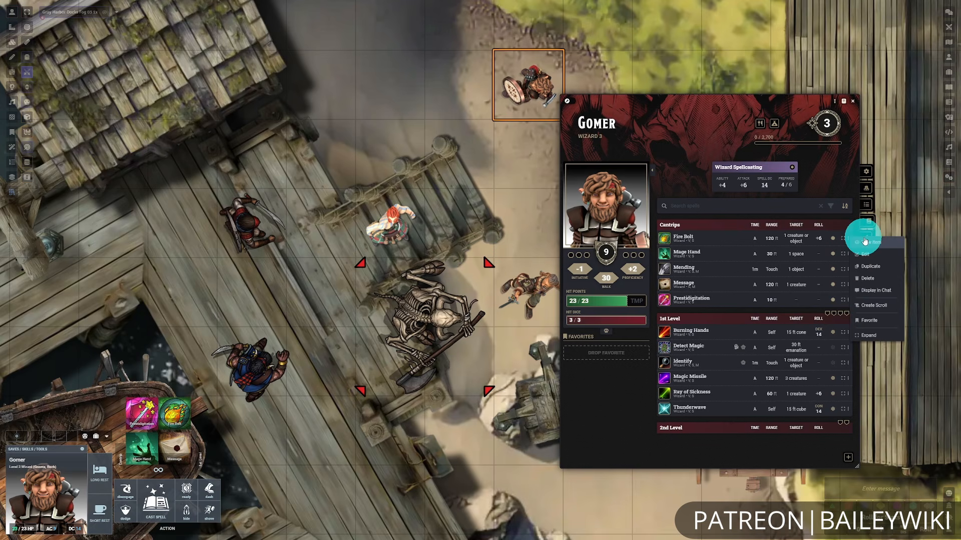
{"action": "left_click", "coordinate": [874, 244]}
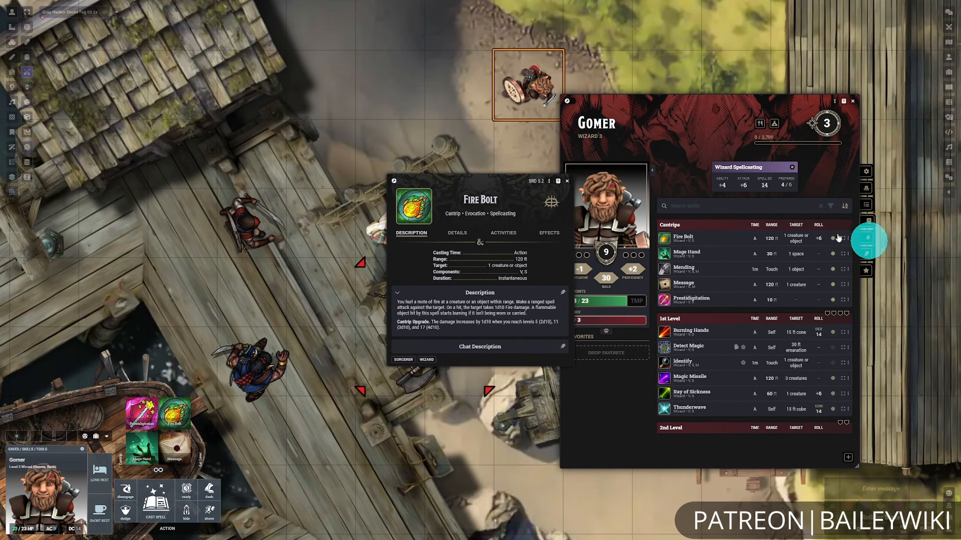
{"action": "left_click", "coordinate": [550, 186]}
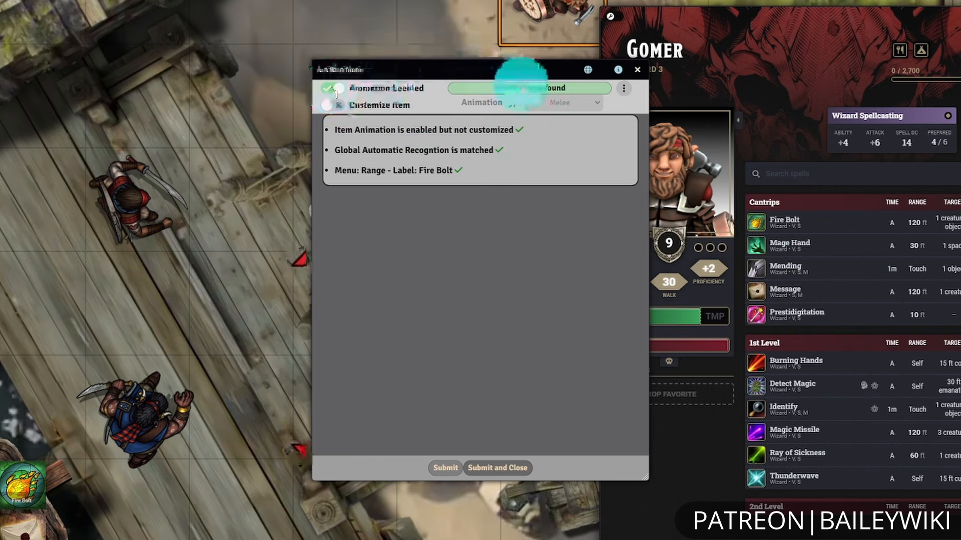
Inspect the matching Fire Bolt entry in the Global Automatic Recognition Menu, collapse it and close the menu.
{"action": "left_click", "coordinate": [589, 75]}
{"action": "left_click_drag", "start_coordinate": [788, 116], "coordinate": [774, 63]}
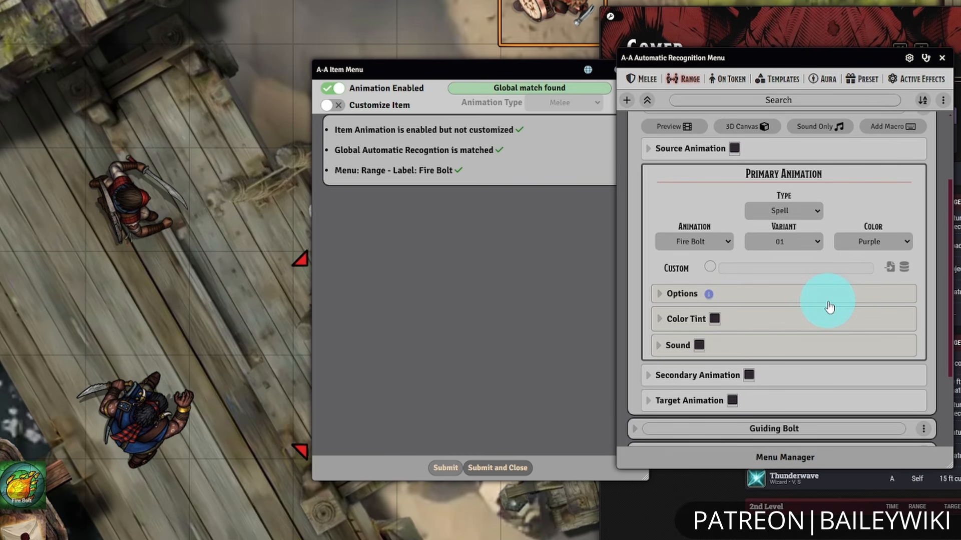
{"action": "scroll", "coordinate": [830, 307], "scroll_direction": "up", "scroll_amount": 3}
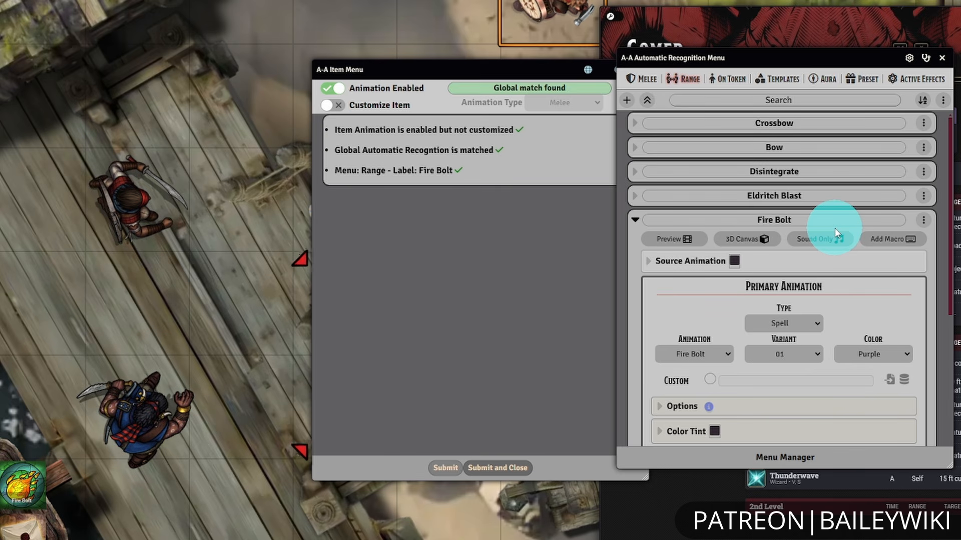
{"action": "left_click", "coordinate": [635, 220]}
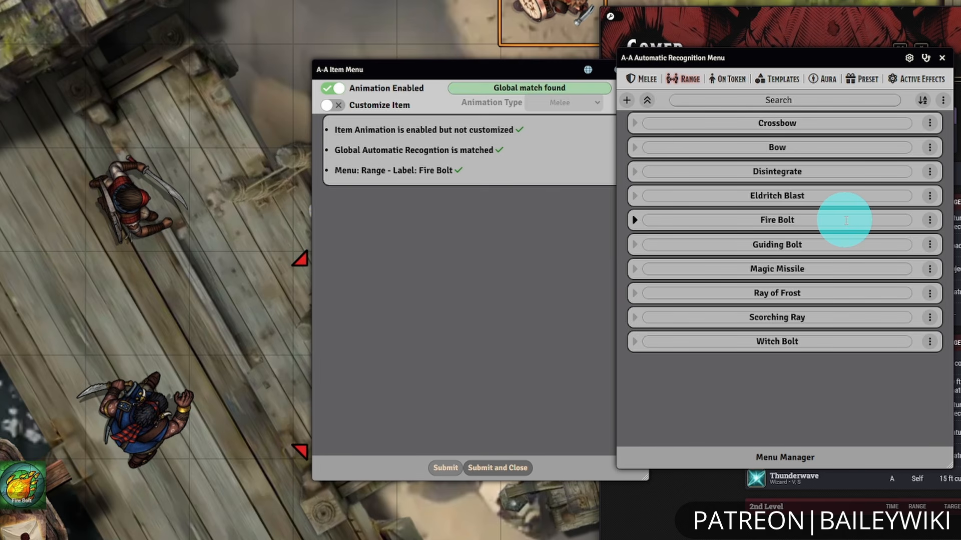
{"action": "left_click", "coordinate": [942, 60]}
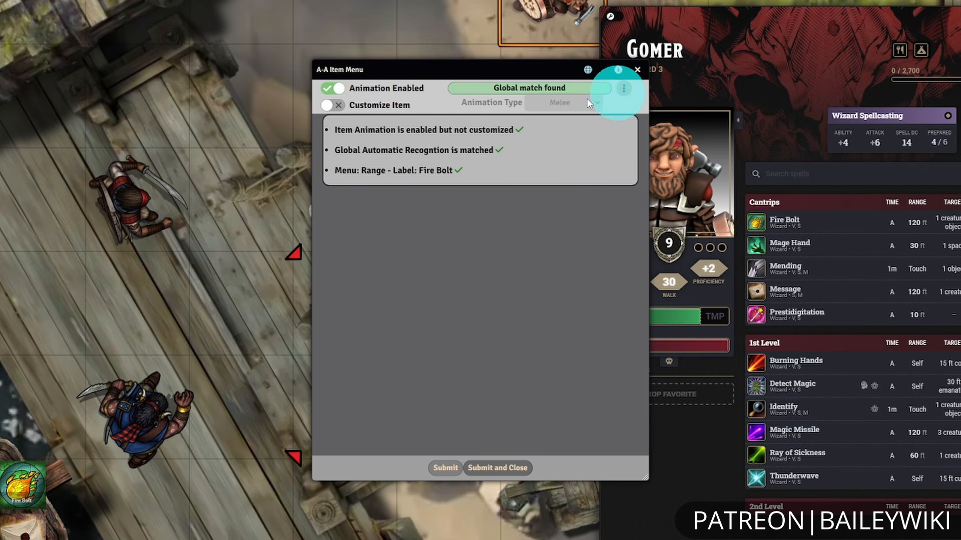
Enable Customize Item for Gomer's Fire Bolt and copy the animation settings from the global Range menu entry.
{"action": "left_click", "coordinate": [331, 105]}
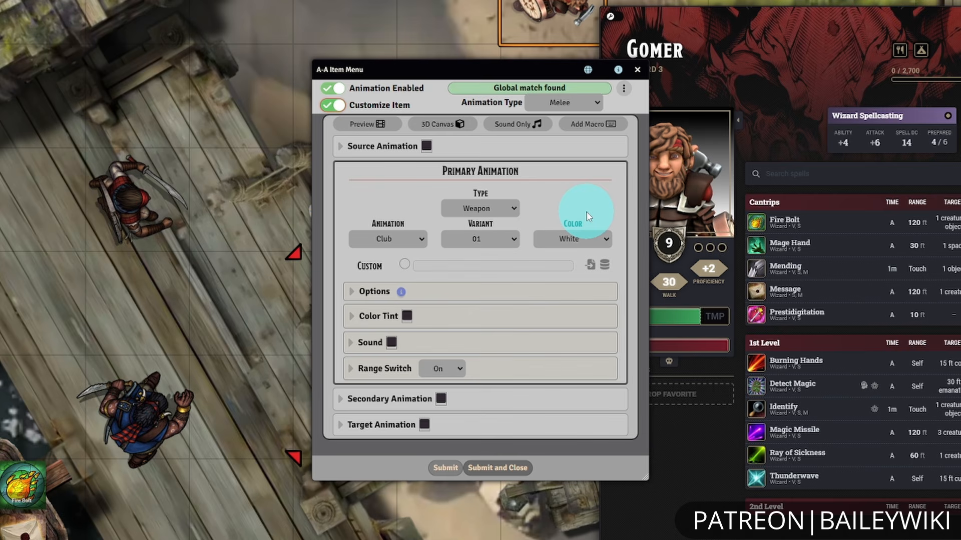
{"action": "left_click", "coordinate": [624, 90]}
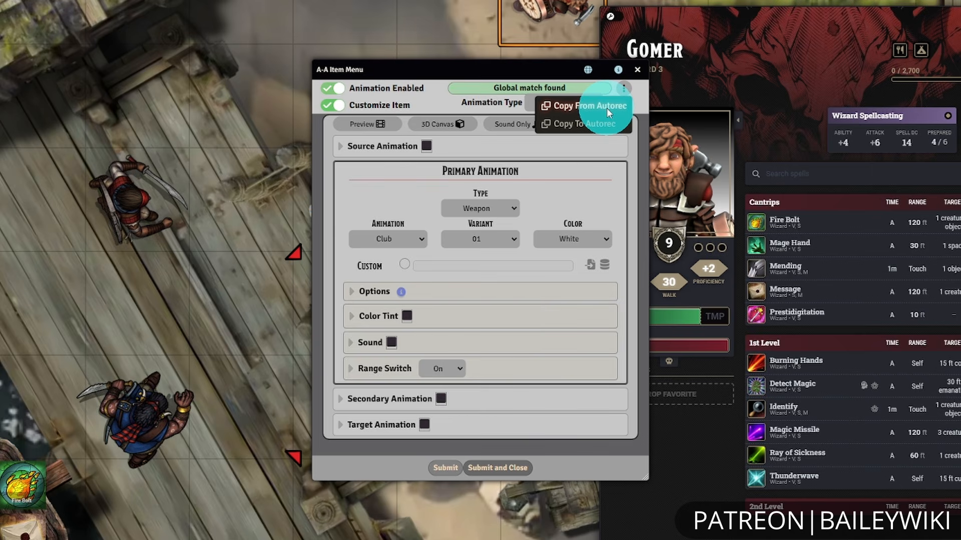
{"action": "left_click", "coordinate": [606, 108]}
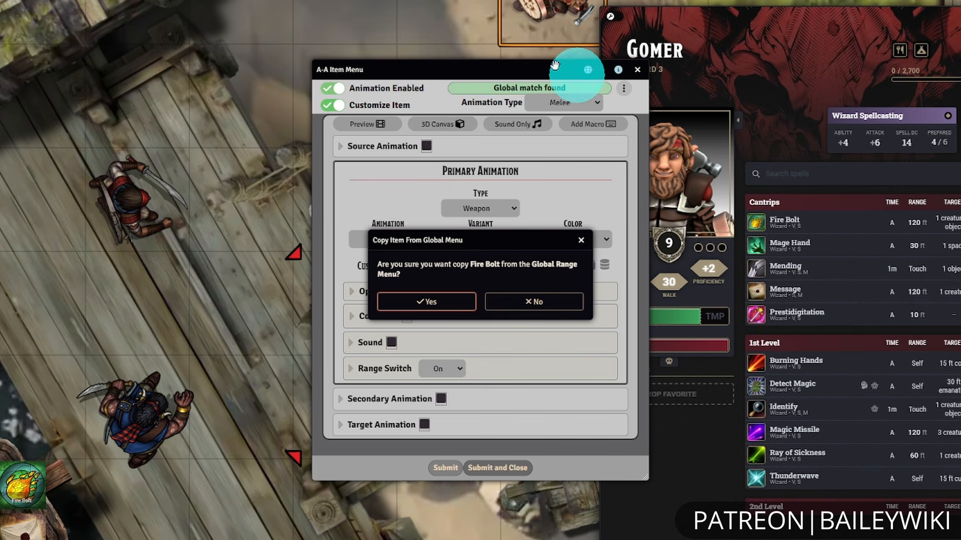
{"action": "left_click", "coordinate": [412, 302]}
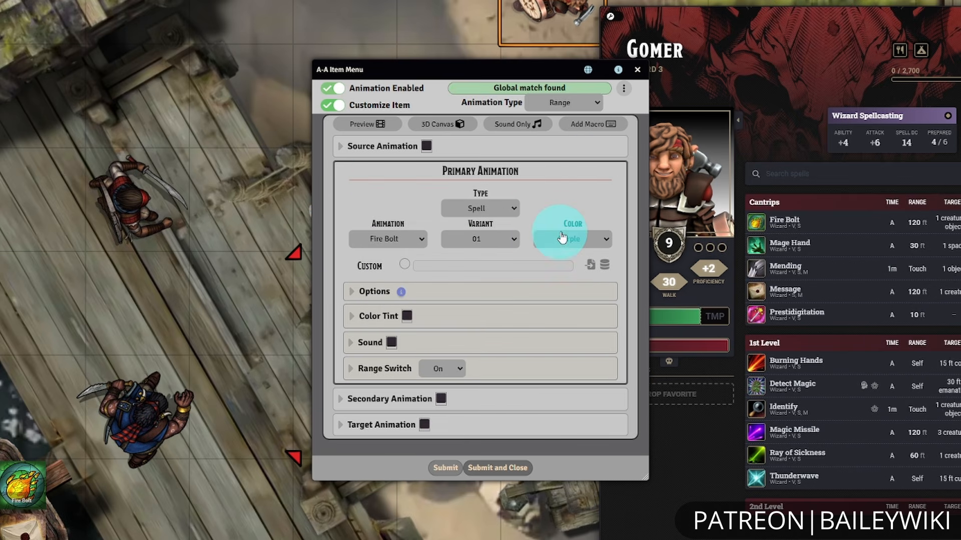
Set the customized Fire Bolt's primary animation color to Blue and submit the change.
{"action": "left_click", "coordinate": [599, 244]}
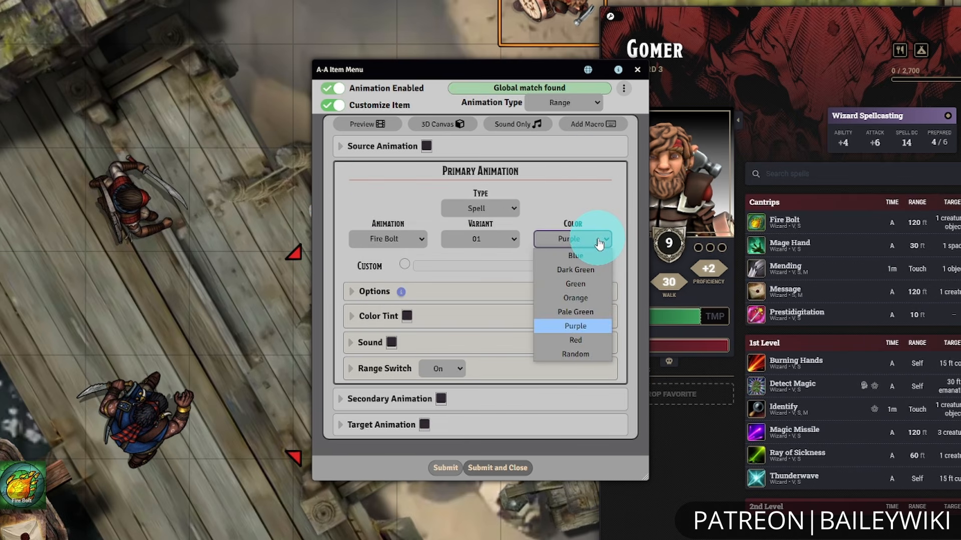
{"action": "left_click", "coordinate": [599, 256]}
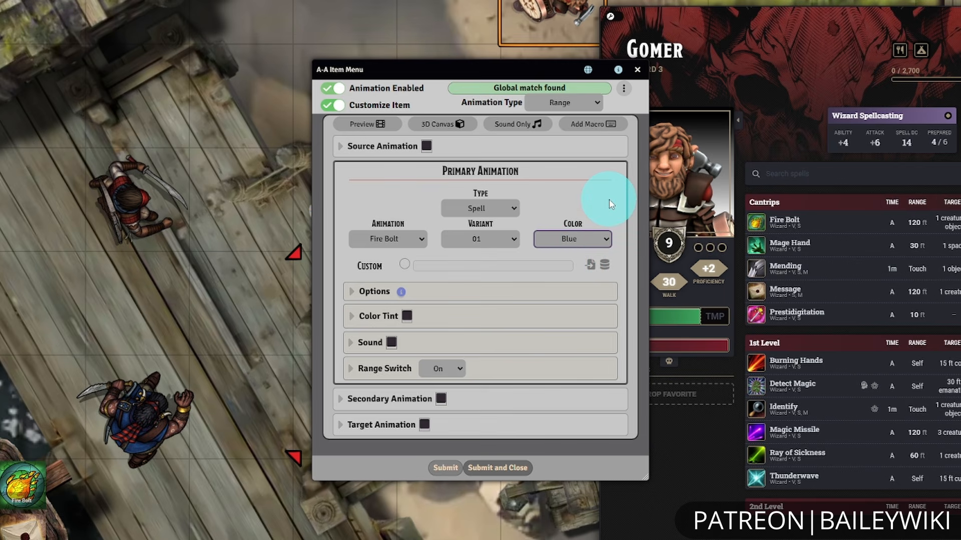
{"action": "left_click", "coordinate": [439, 469]}
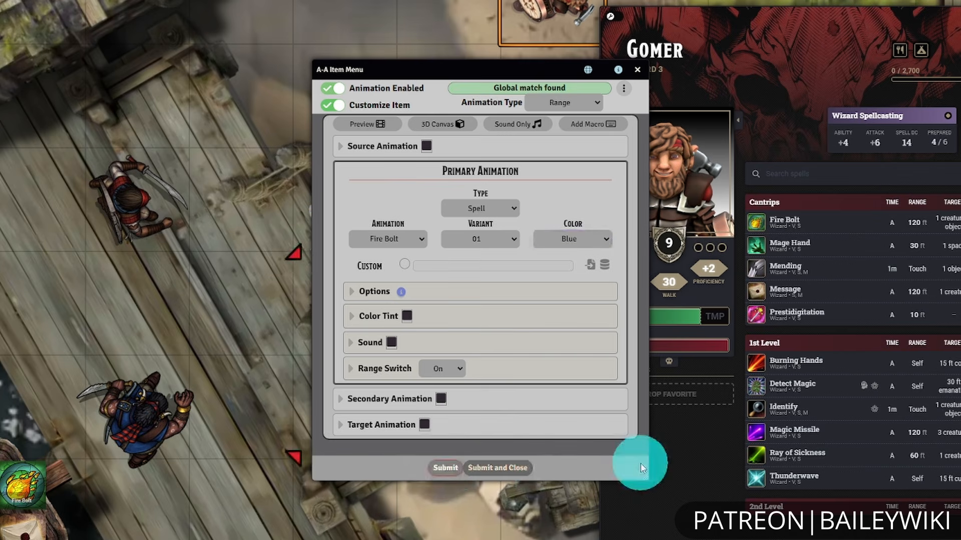
Set the global Fire Bolt entry's primary animation color to Orange and close the Automatic Recognition Menu.
{"action": "left_click", "coordinate": [589, 70]}
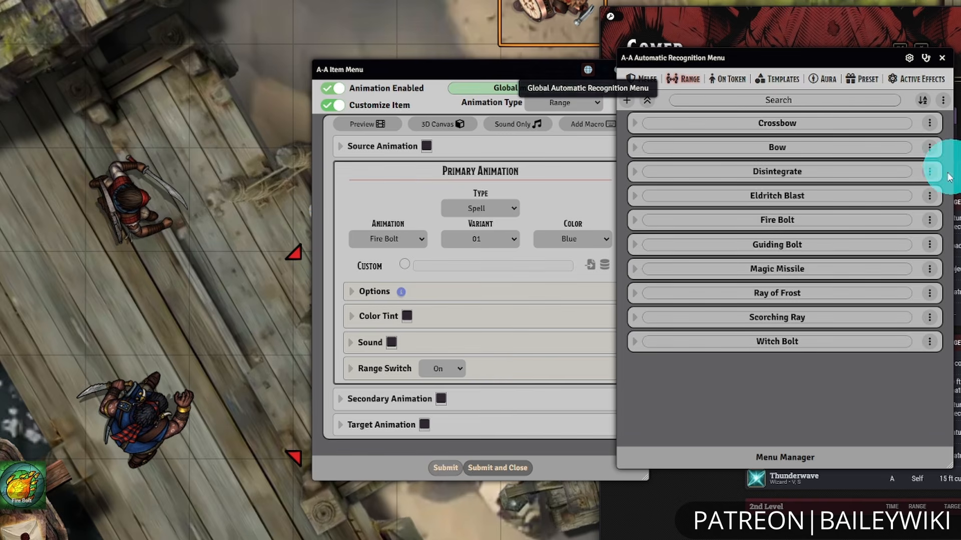
{"action": "left_click", "coordinate": [634, 222]}
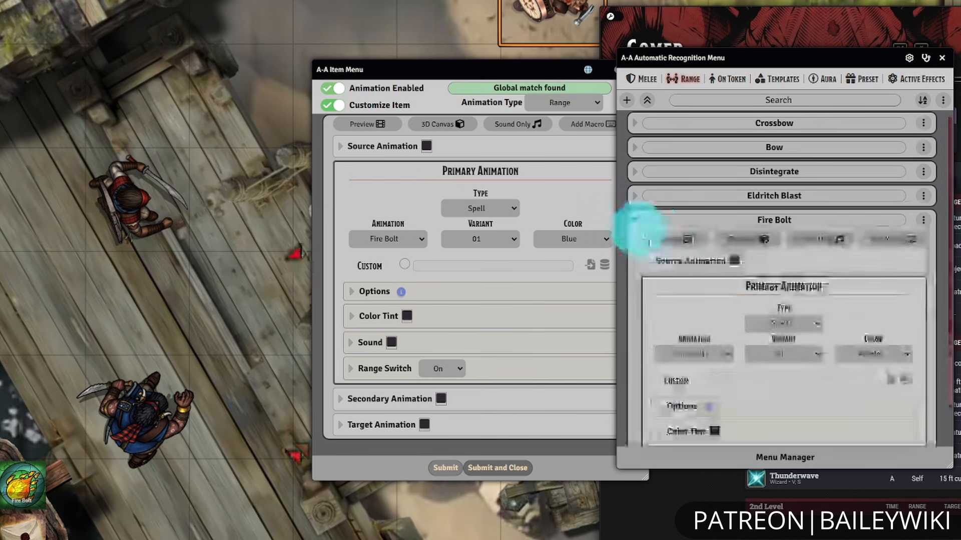
{"action": "left_click", "coordinate": [881, 353]}
{"action": "left_click", "coordinate": [905, 412]}
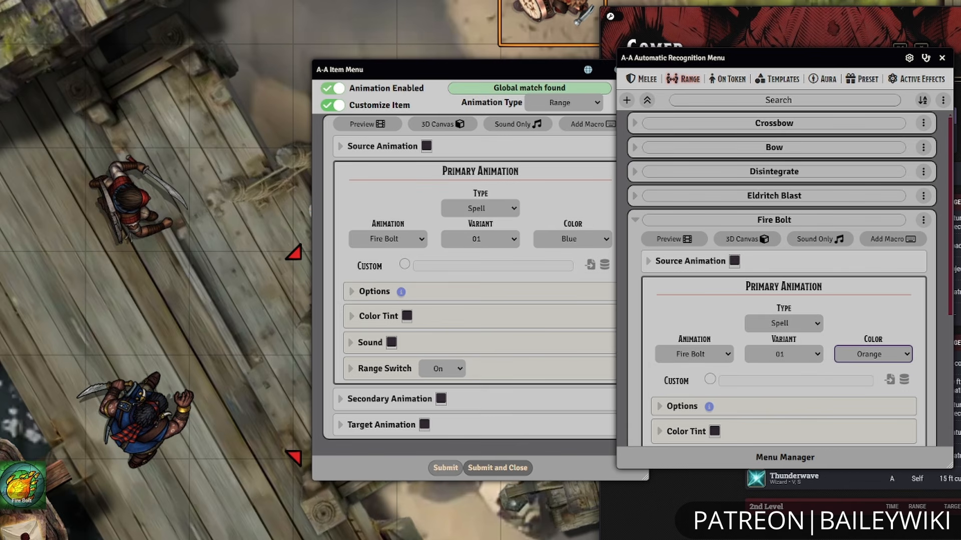
{"action": "scroll", "coordinate": [895, 250], "scroll_direction": "down", "scroll_amount": 5}
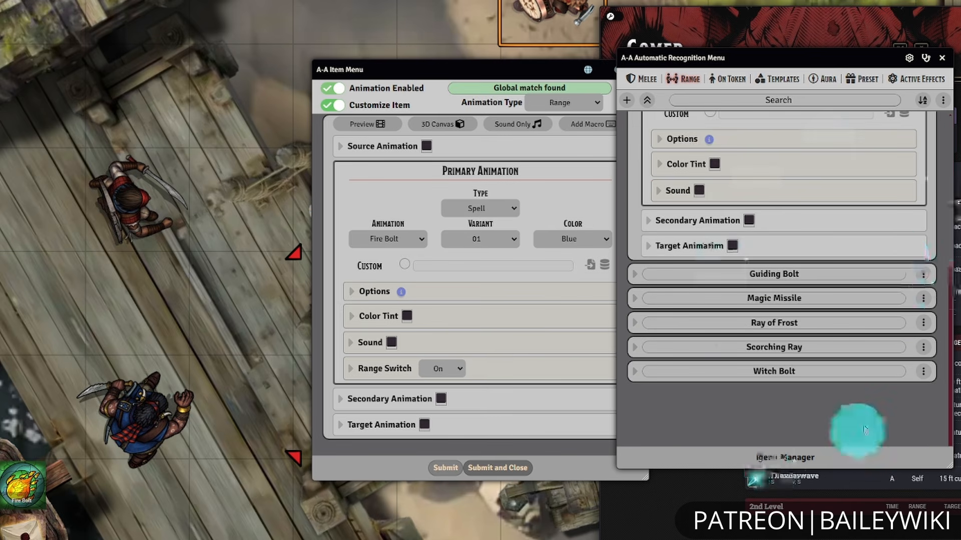
{"action": "scroll", "coordinate": [825, 405], "scroll_direction": "up", "scroll_amount": 6}
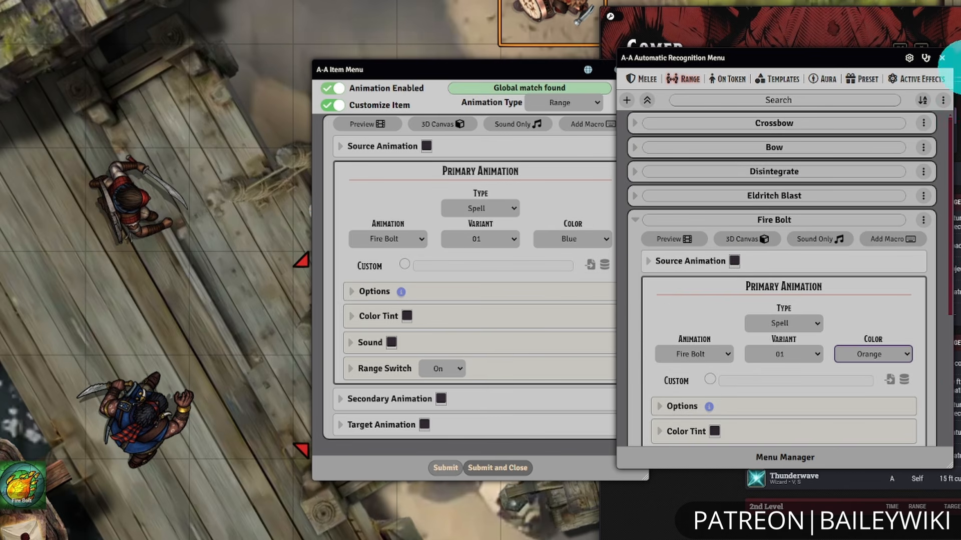
{"action": "left_click", "coordinate": [942, 59]}
Submit the customized item and close its windows with Gomer's sheet, and cast Fire Bolt as Gomer with a normal attack roll.
{"action": "left_click", "coordinate": [507, 471]}
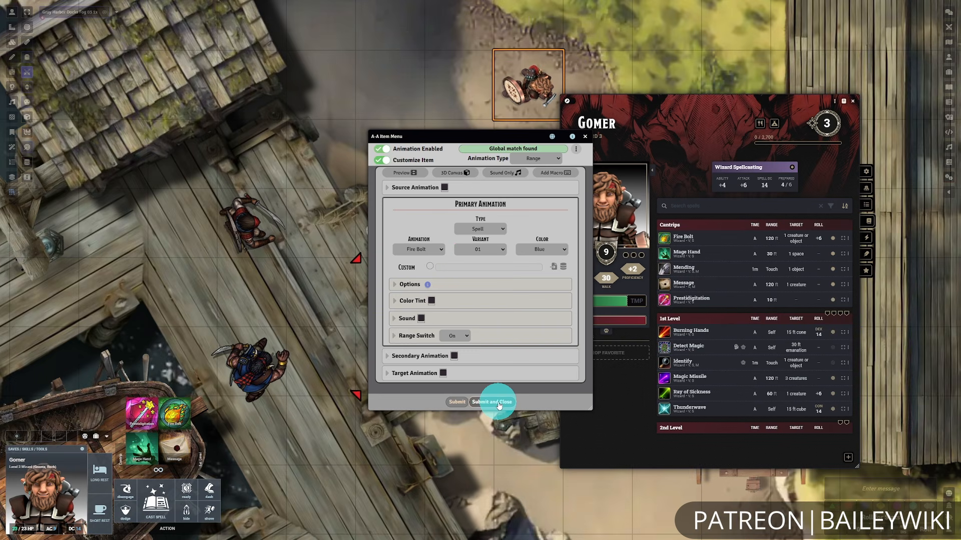
{"action": "left_click", "coordinate": [853, 101]}
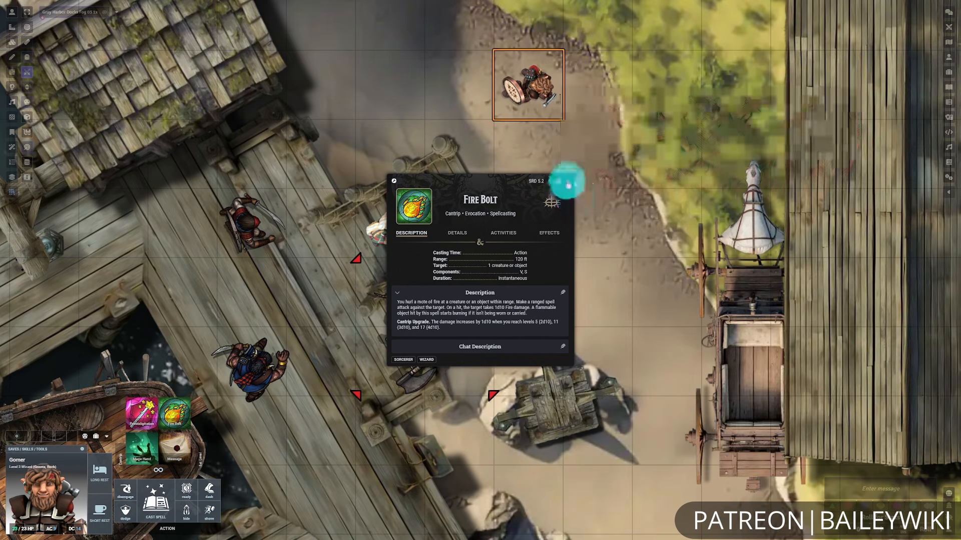
{"action": "left_click", "coordinate": [568, 183]}
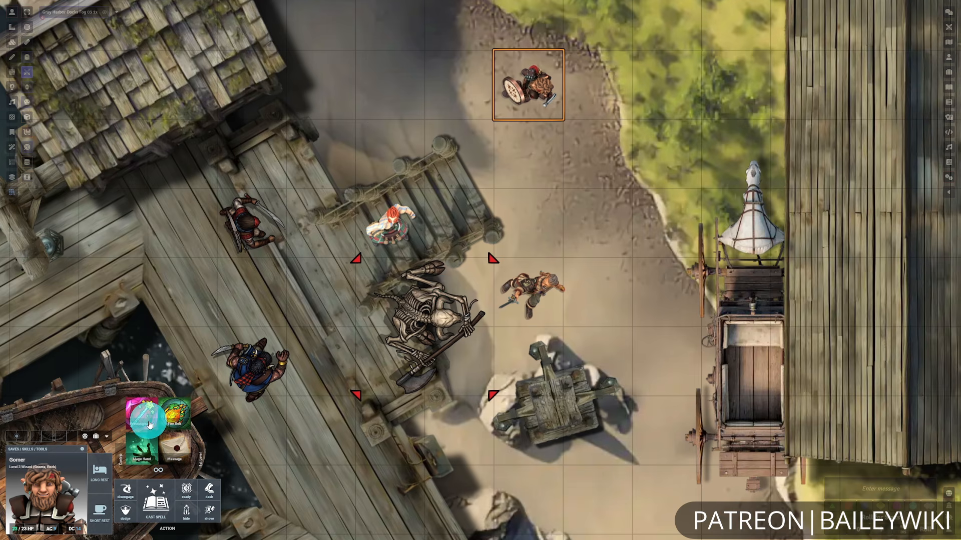
{"action": "left_click", "coordinate": [175, 413]}
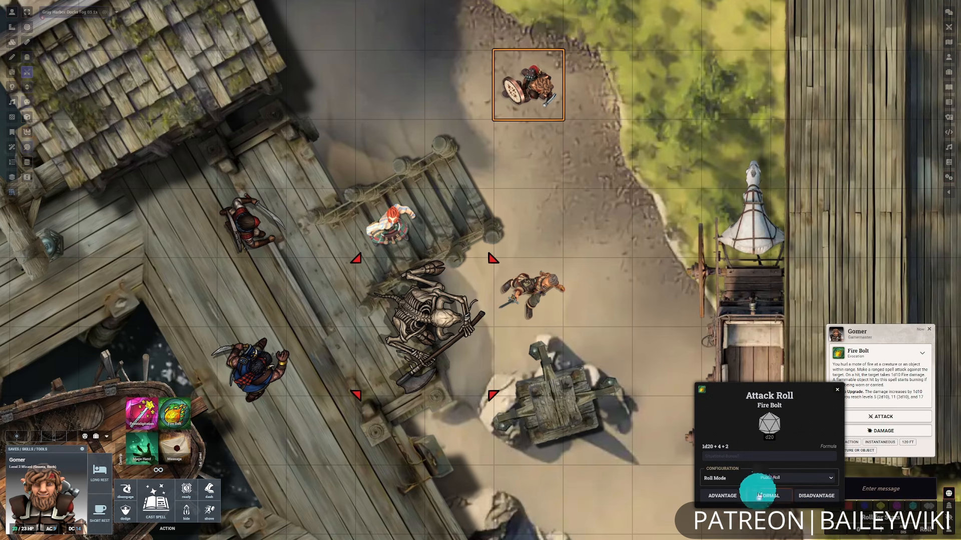
{"action": "left_click", "coordinate": [759, 495]}
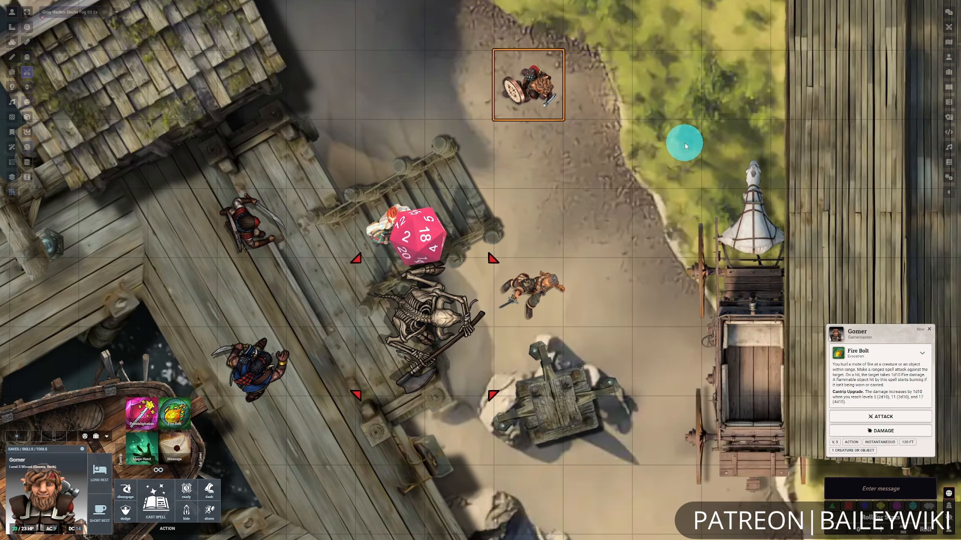
Cast Fire Bolt as the Archmage at the targeted giant skeleton, make the attack roll, and deselect the token.
{"action": "scroll", "coordinate": [653, 131], "scroll_direction": "down", "scroll_amount": 6}
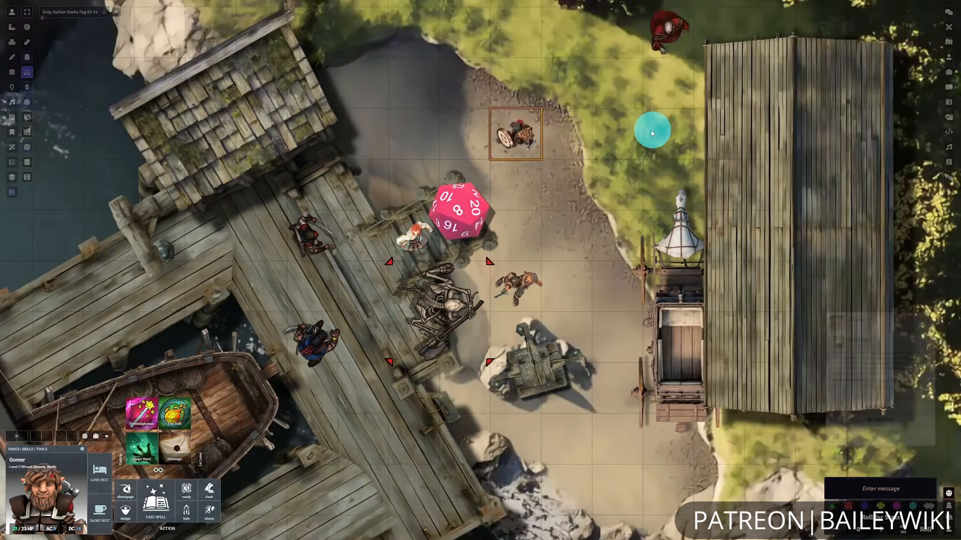
{"action": "scroll", "coordinate": [645, 75], "scroll_direction": "down", "scroll_amount": 2}
{"action": "left_click", "coordinate": [634, 74]}
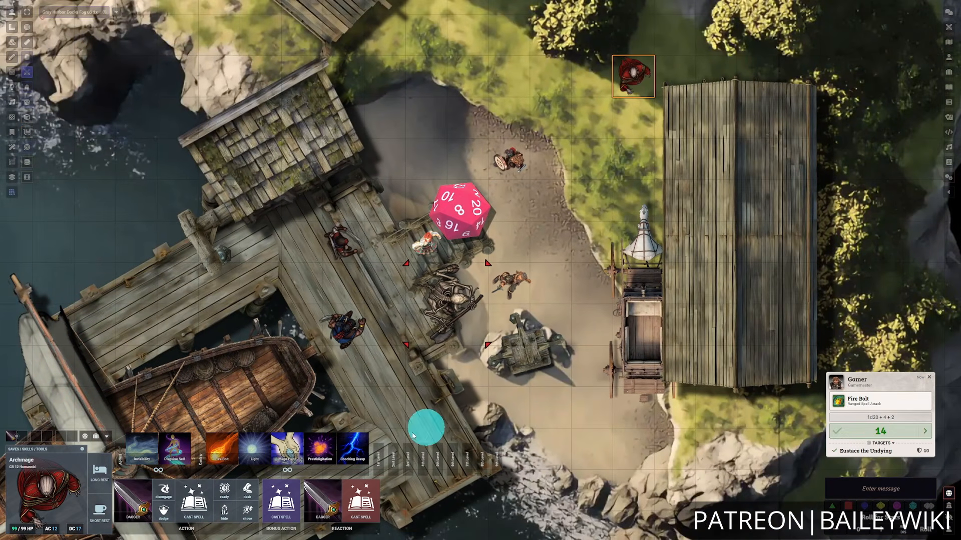
{"action": "scroll", "coordinate": [499, 326], "scroll_direction": "up", "scroll_amount": 1}
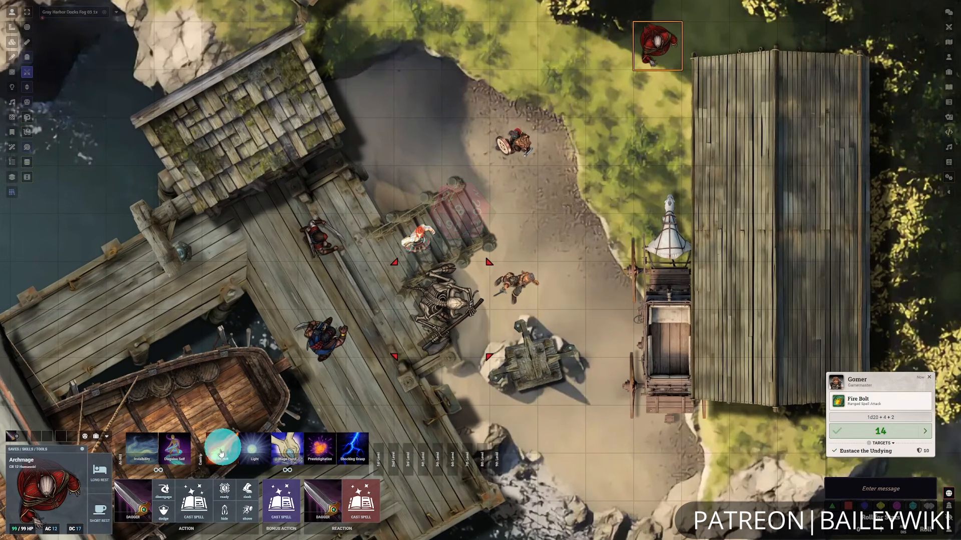
{"action": "left_click", "coordinate": [220, 453]}
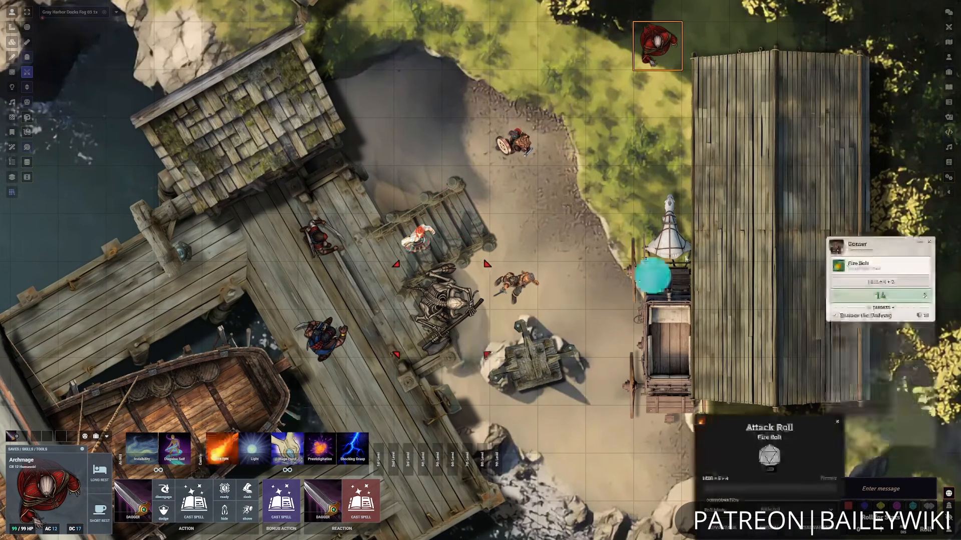
{"action": "left_click", "coordinate": [776, 534]}
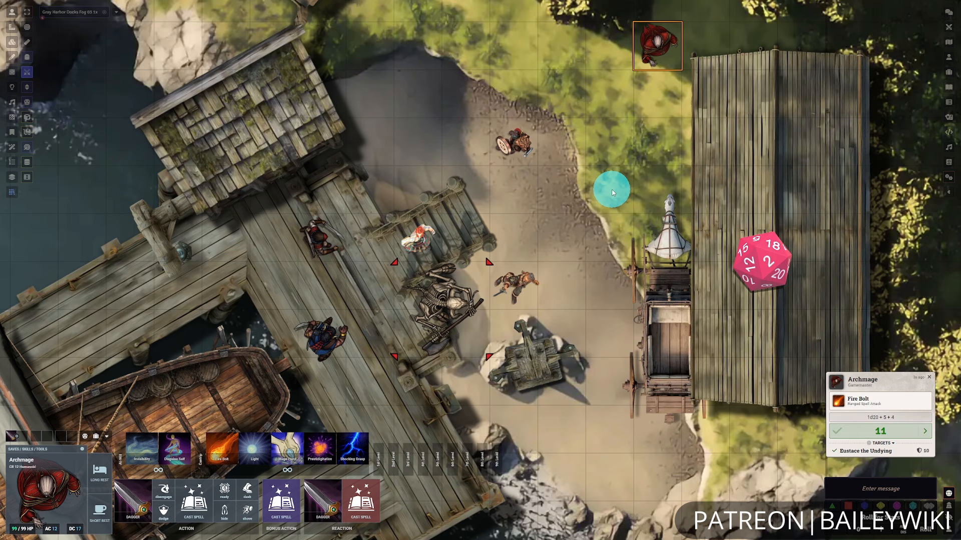
{"action": "scroll", "coordinate": [575, 210], "scroll_direction": "up", "scroll_amount": 3}
{"action": "left_click", "coordinate": [603, 210]}
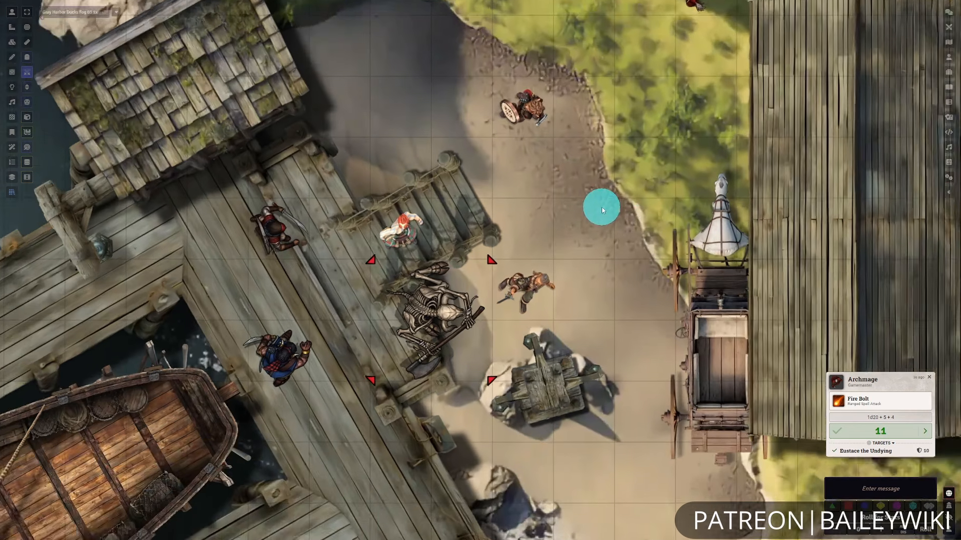
Open Gomer's Burning Hands spell from the character sheet and bring up its A-A Item Menu.
{"action": "scroll", "coordinate": [602, 210], "scroll_direction": "up", "scroll_amount": 1}
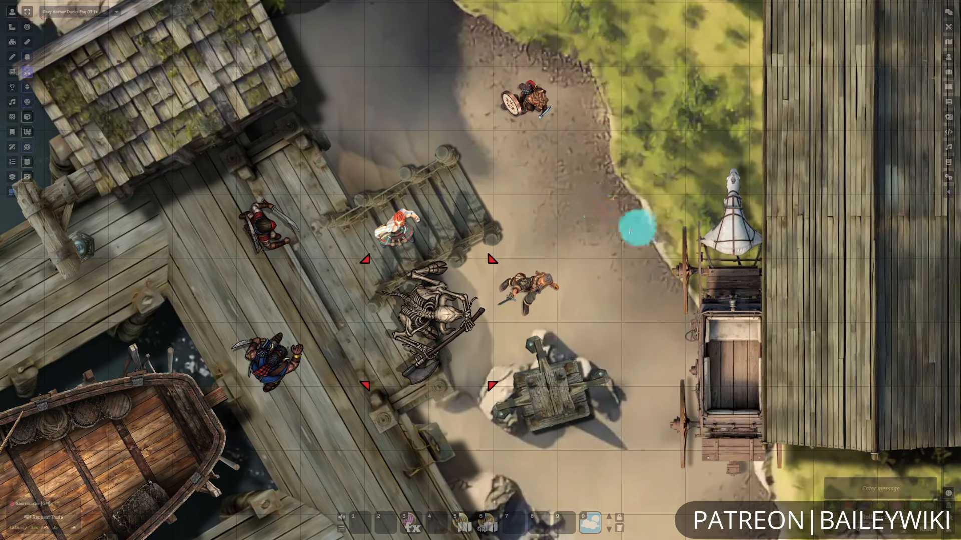
{"action": "left_click_drag", "start_coordinate": [599, 225], "coordinate": [581, 224]}
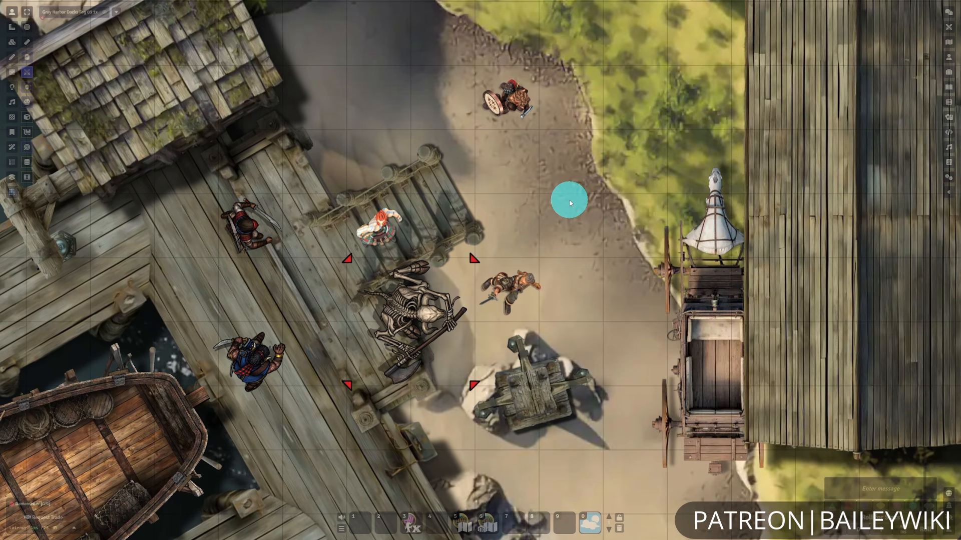
{"action": "left_click", "coordinate": [522, 106]}
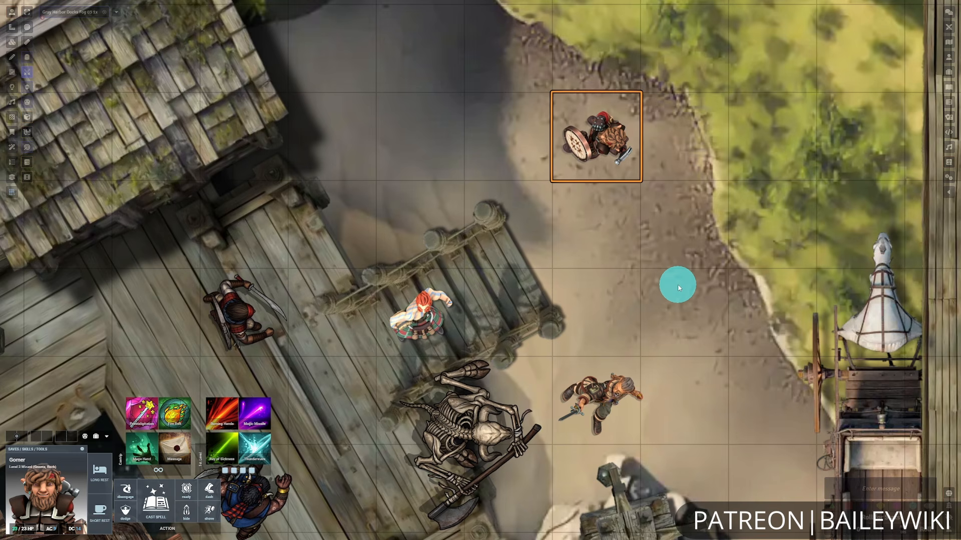
{"action": "double_click", "coordinate": [618, 142]}
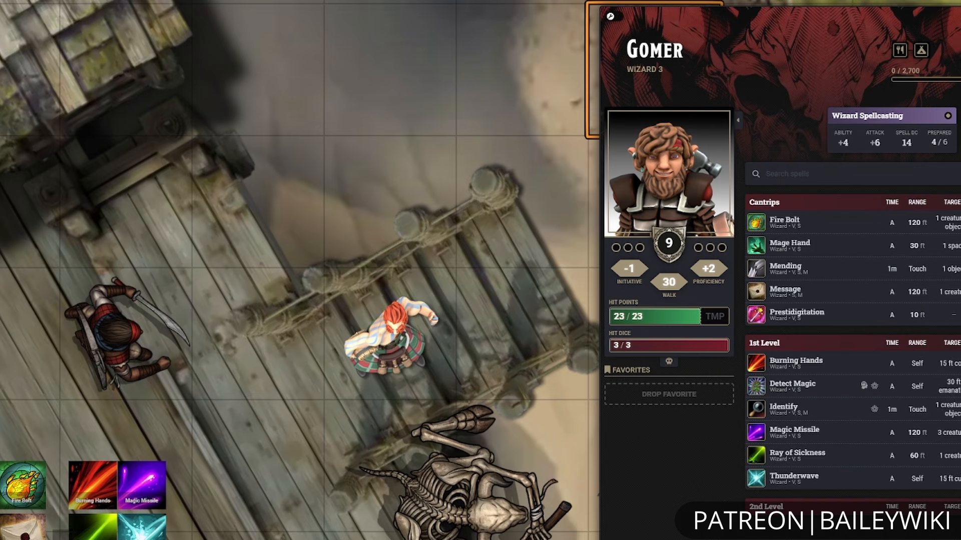
{"action": "left_click", "coordinate": [269, 102]}
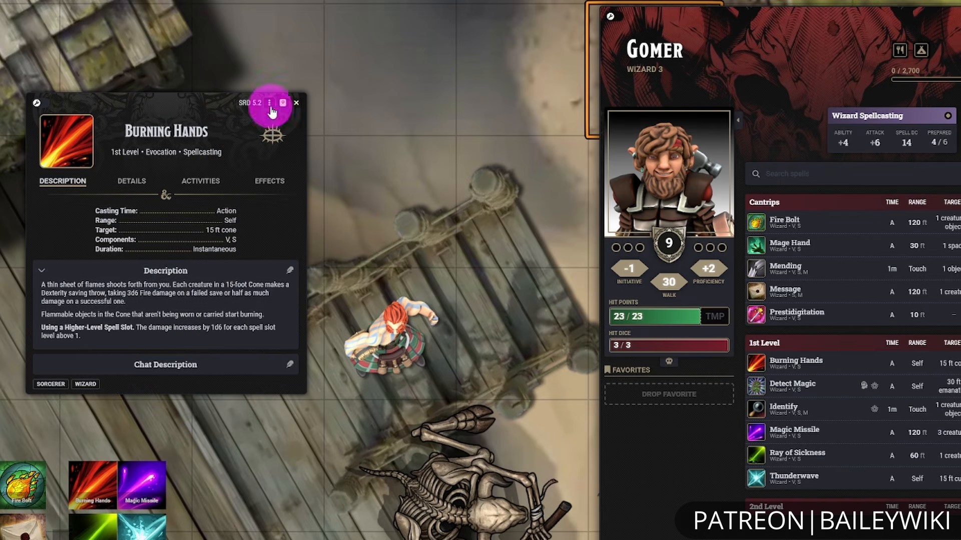
{"action": "left_click", "coordinate": [320, 152]}
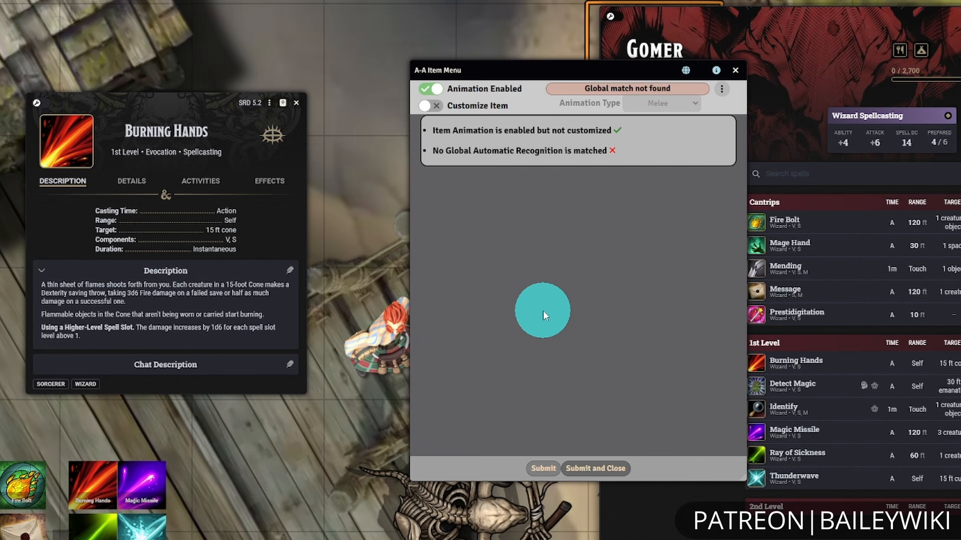
Examine the animation categories of the global Automatic Recognition Menu, from Melee to Active Effects, and close it.
{"action": "left_click", "coordinate": [686, 70]}
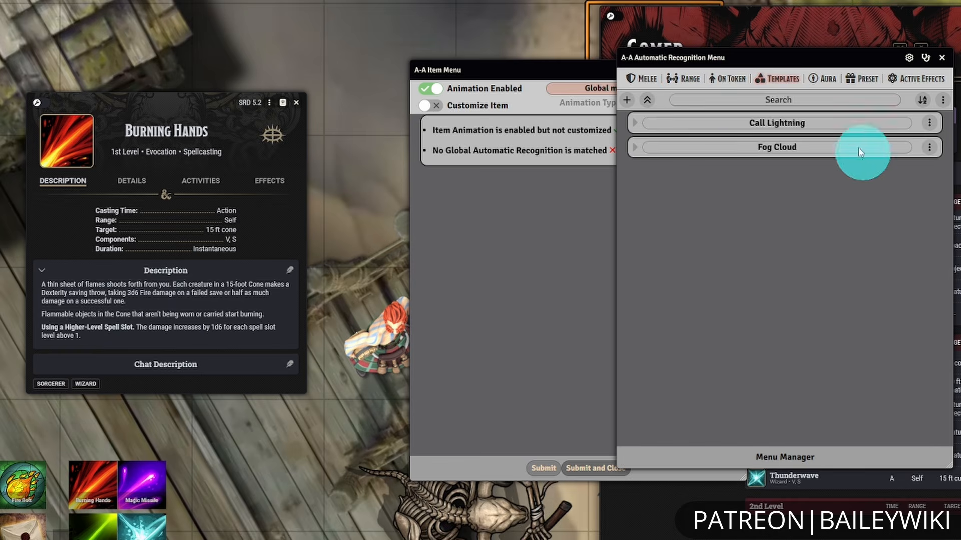
{"action": "left_click", "coordinate": [729, 79]}
{"action": "left_click", "coordinate": [631, 78]}
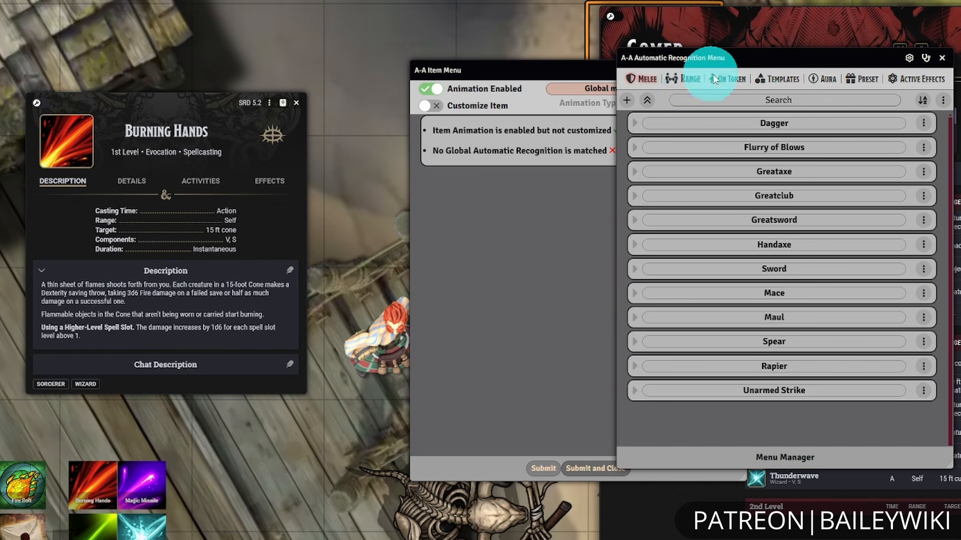
{"action": "left_click", "coordinate": [685, 79]}
{"action": "left_click", "coordinate": [826, 79]}
{"action": "left_click", "coordinate": [831, 80]}
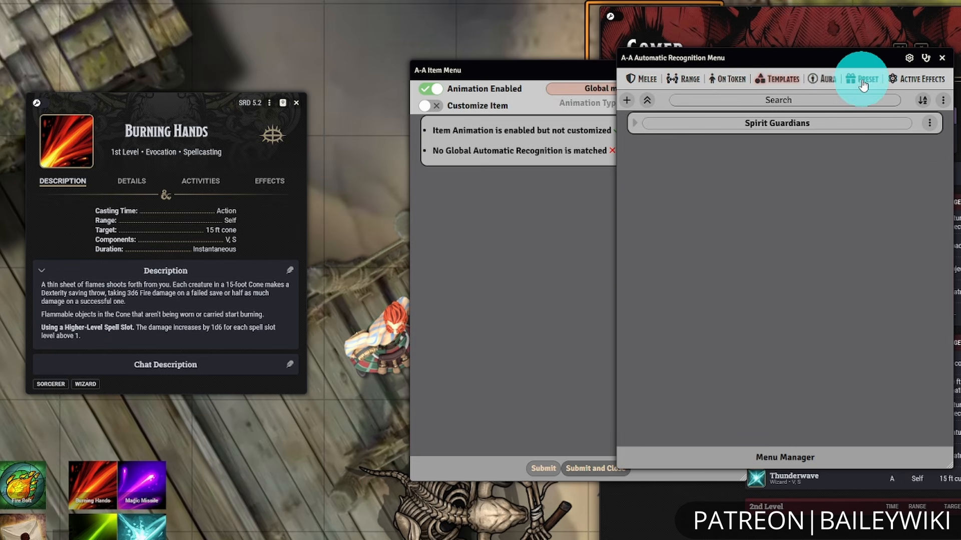
{"action": "left_click", "coordinate": [864, 80]}
{"action": "left_click", "coordinate": [922, 81]}
{"action": "left_click", "coordinate": [647, 79]}
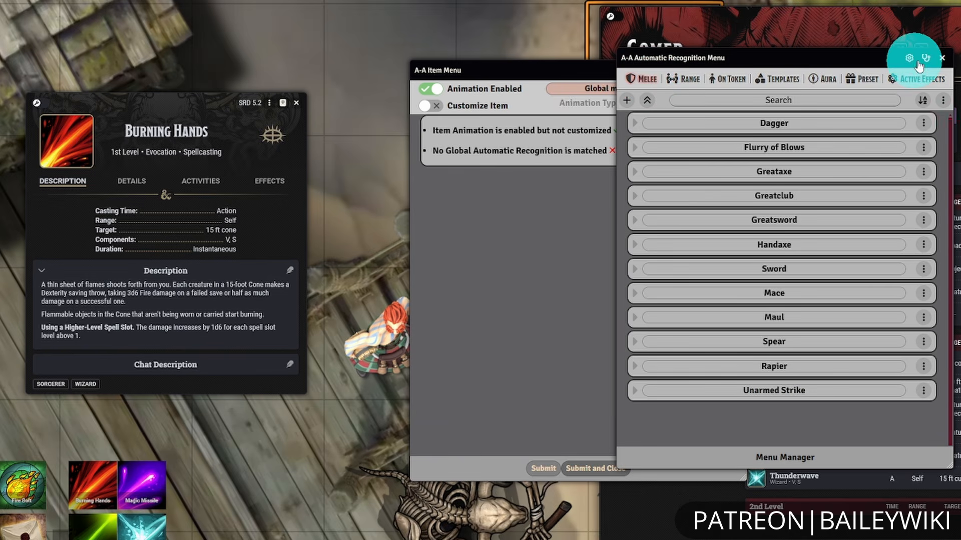
{"action": "left_click", "coordinate": [942, 58]}
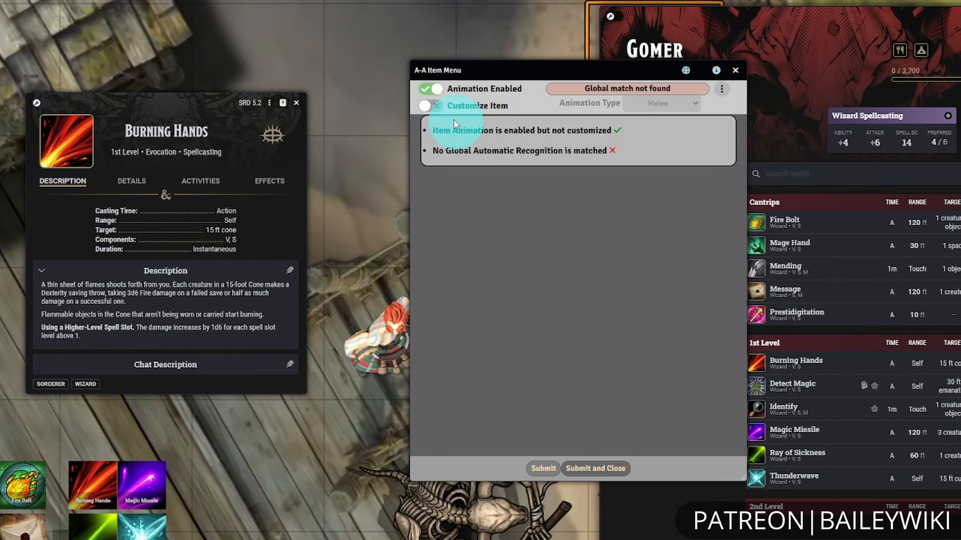
Enable Customize Item for Burning Hands and set its animation type to Templates.
{"action": "left_click", "coordinate": [433, 110]}
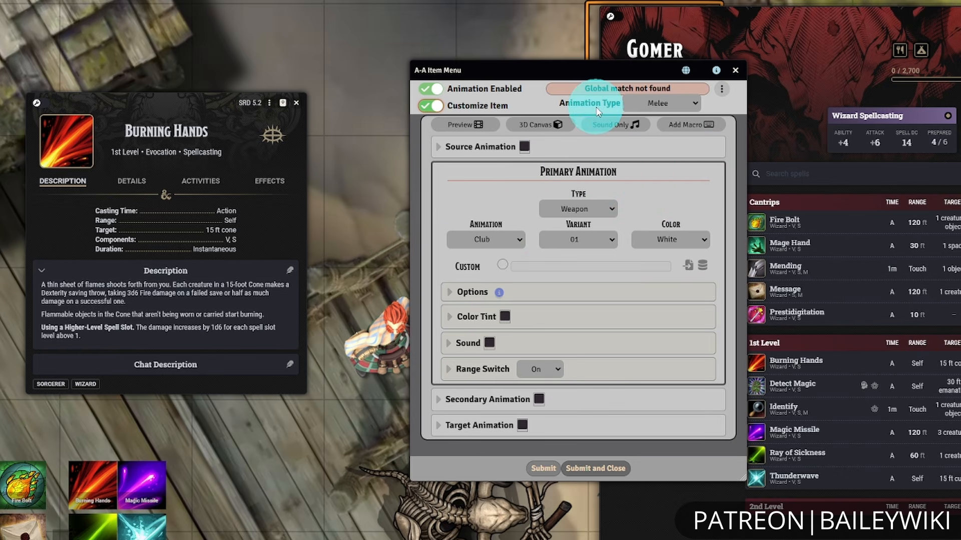
{"action": "left_click", "coordinate": [691, 107]}
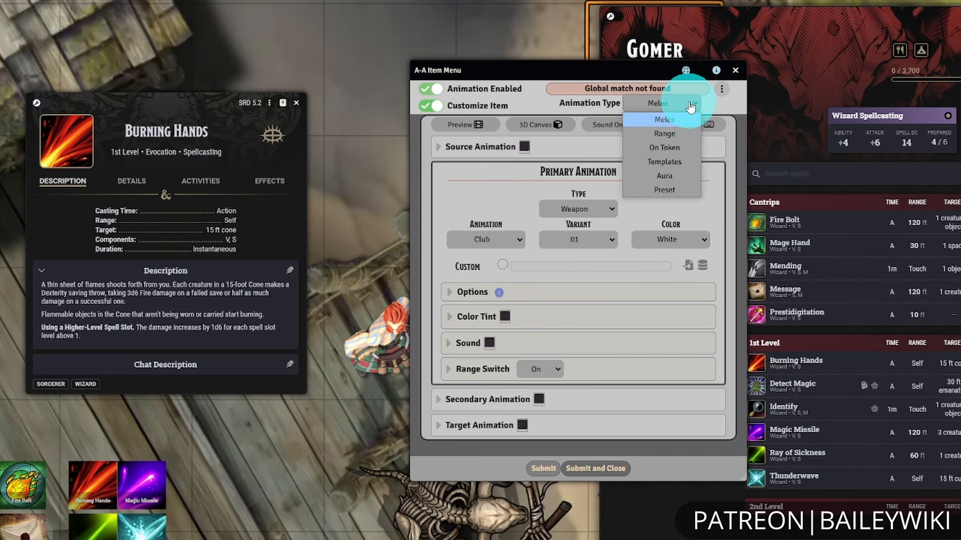
{"action": "left_click", "coordinate": [683, 161]}
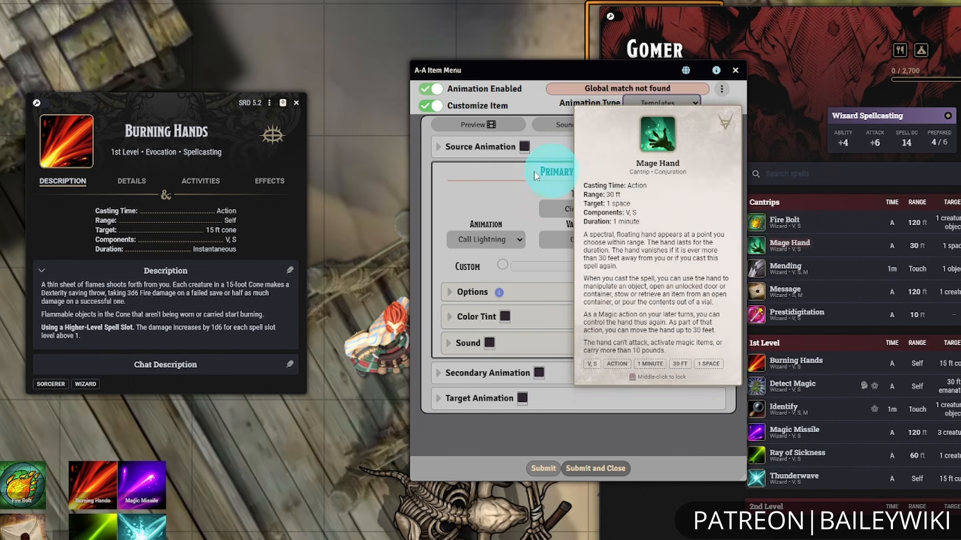
{"action": "left_click", "coordinate": [484, 199]}
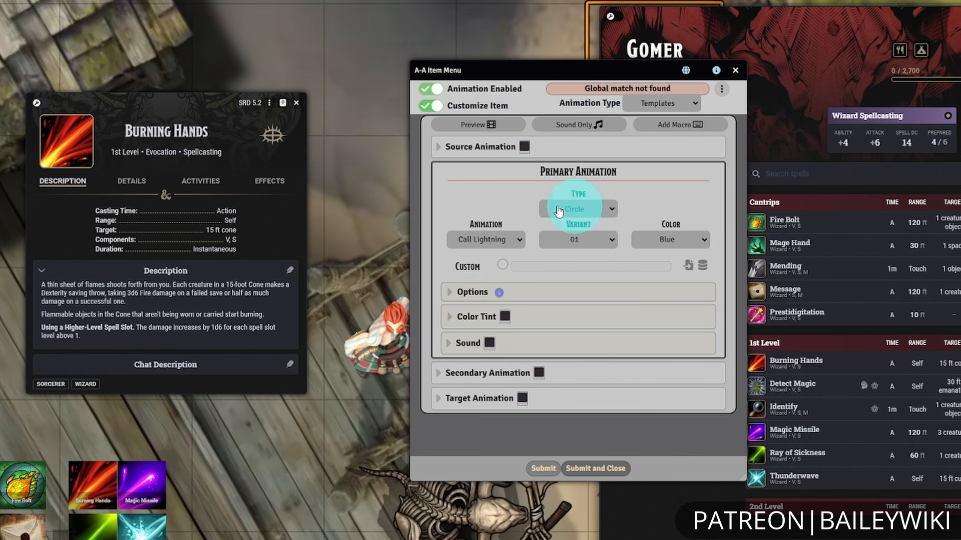
Set the primary animation's type to Cone, its animation to Burning Hands and its color to Orange.
{"action": "left_click", "coordinate": [608, 217]}
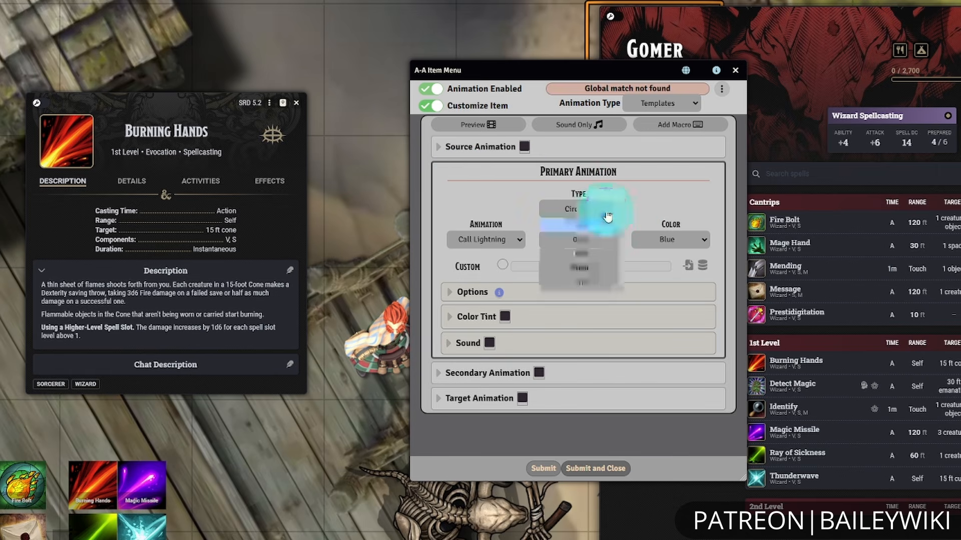
{"action": "left_click", "coordinate": [608, 241]}
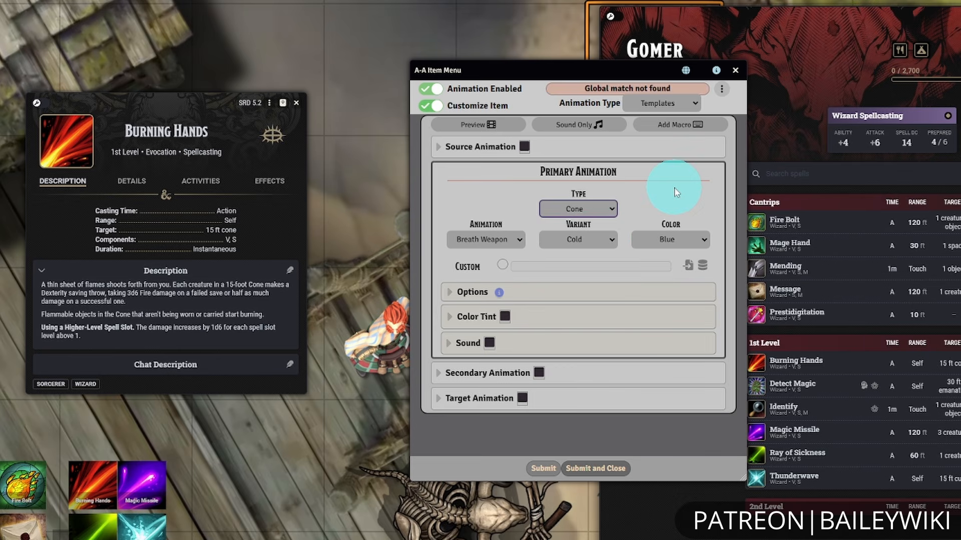
{"action": "left_click", "coordinate": [508, 240]}
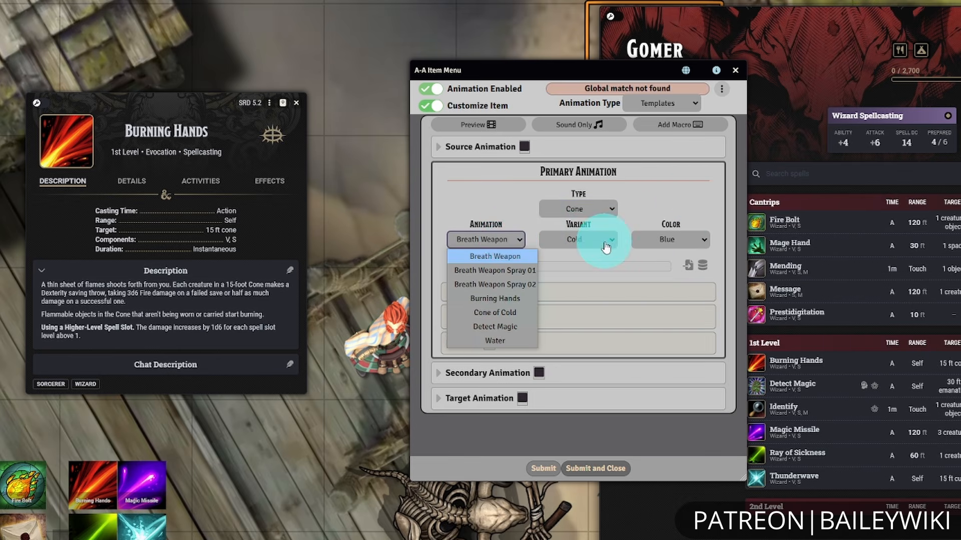
{"action": "left_click", "coordinate": [526, 299]}
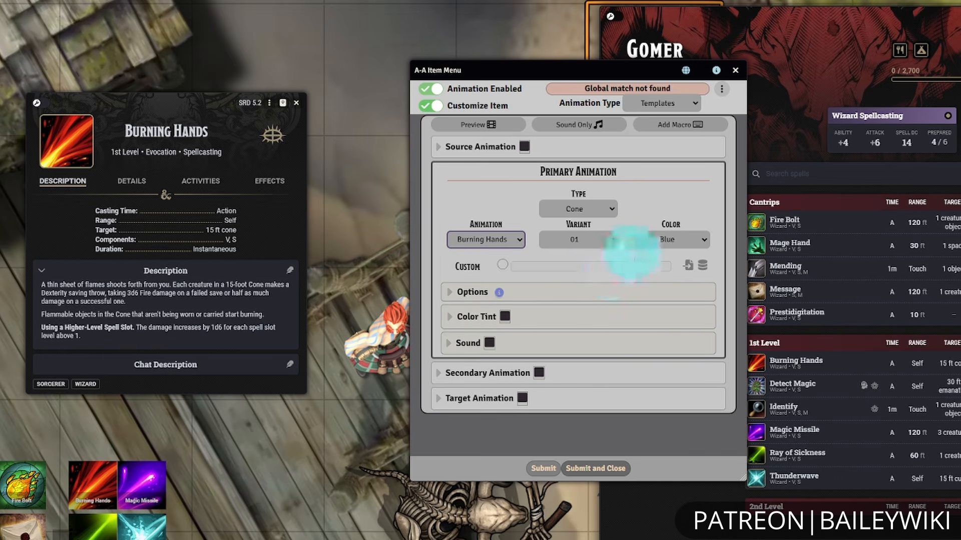
{"action": "left_click", "coordinate": [700, 242]}
{"action": "left_click", "coordinate": [695, 282]}
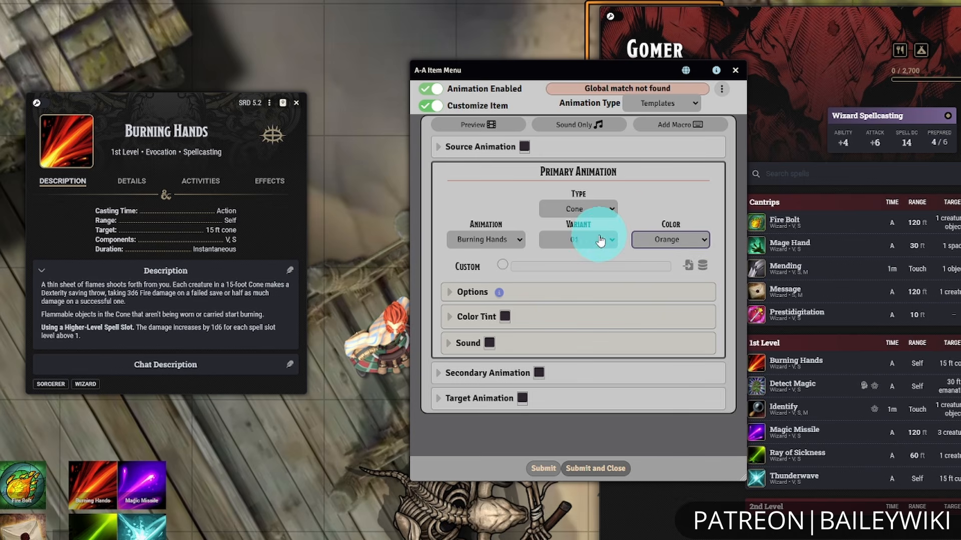
{"action": "left_click", "coordinate": [603, 240]}
{"action": "left_click", "coordinate": [600, 242]}
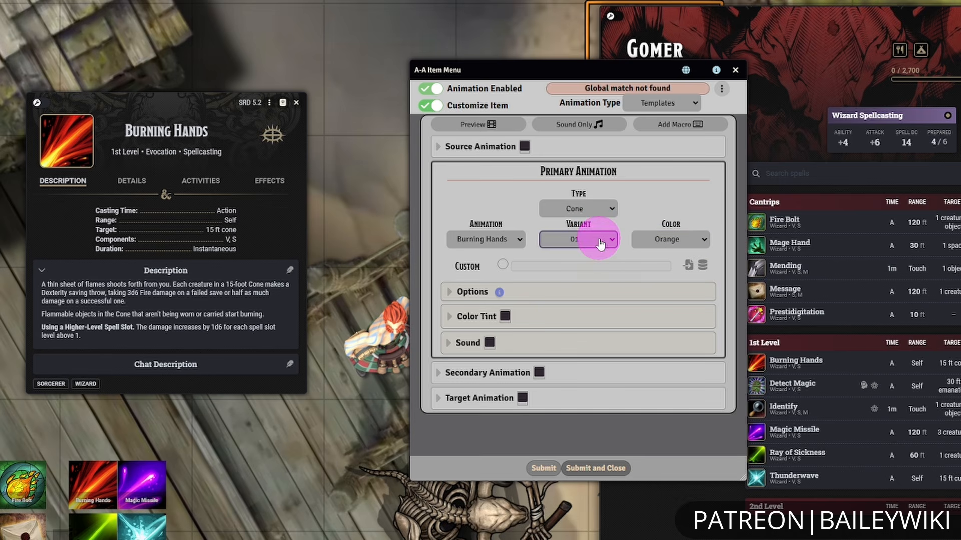
Enable Remove Template in the primary animation's options and read the Templates section of the options info.
{"action": "left_click", "coordinate": [466, 293]}
{"action": "scroll", "coordinate": [697, 317], "scroll_direction": "down", "scroll_amount": 2}
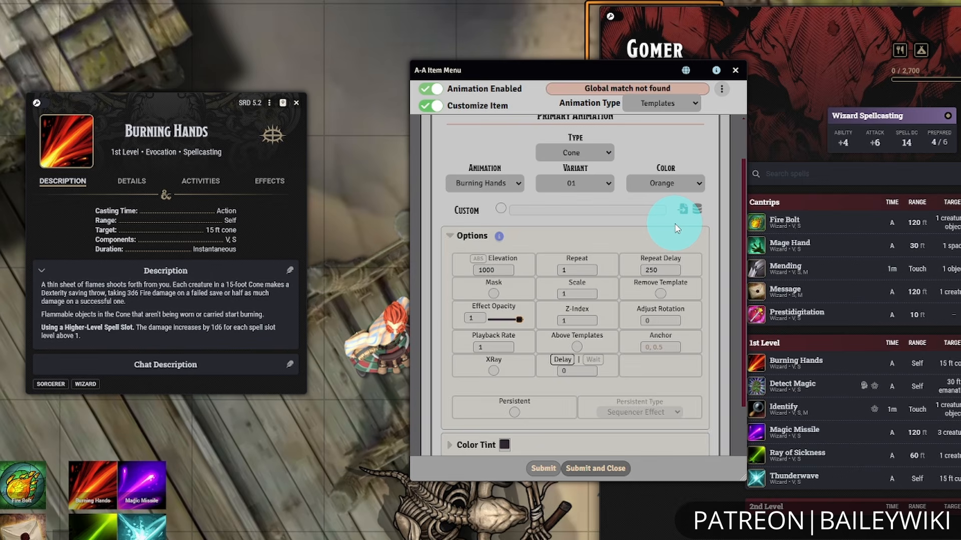
{"action": "left_click", "coordinate": [660, 293]}
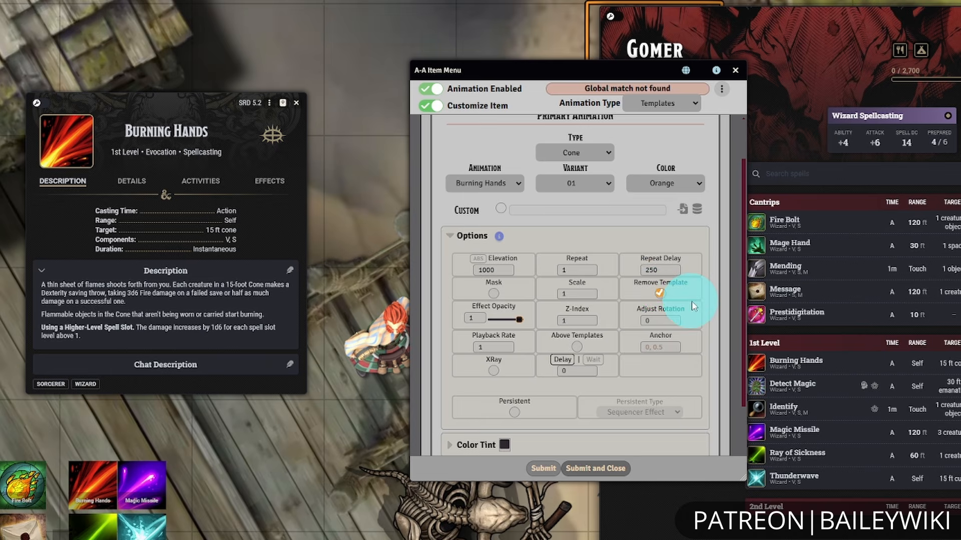
{"action": "left_click", "coordinate": [500, 236]}
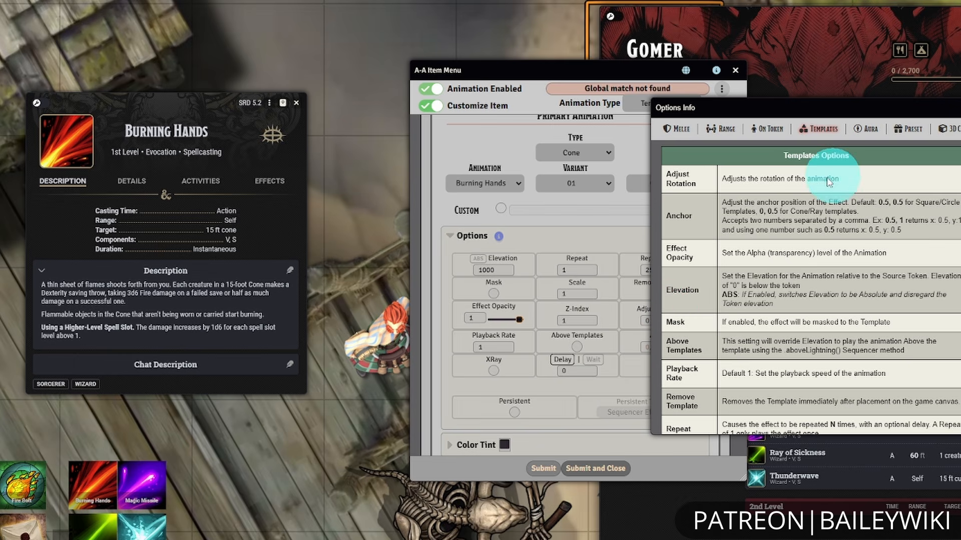
{"action": "scroll", "coordinate": [845, 384], "scroll_direction": "down", "scroll_amount": 1}
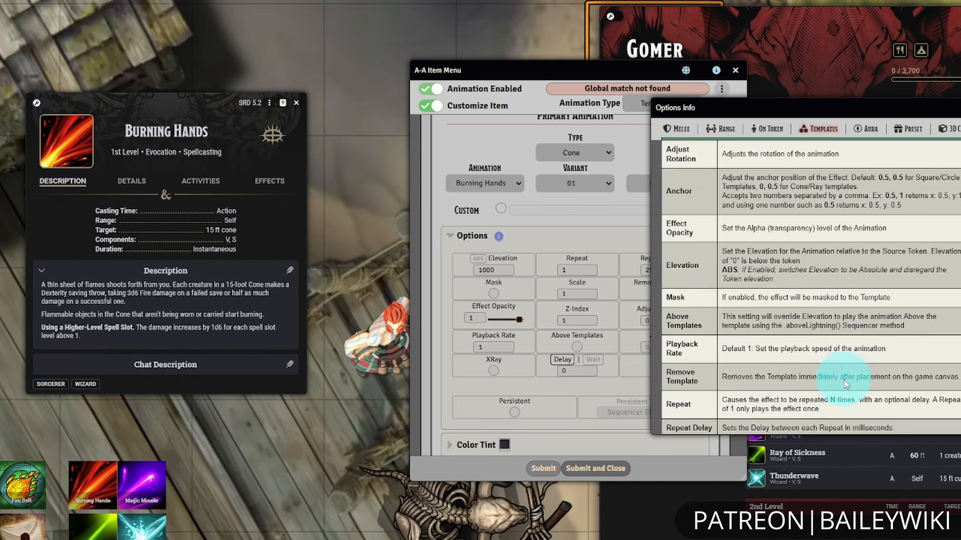
{"action": "scroll", "coordinate": [844, 385], "scroll_direction": "down", "scroll_amount": 5}
{"action": "scroll", "coordinate": [843, 382], "scroll_direction": "up", "scroll_amount": 6}
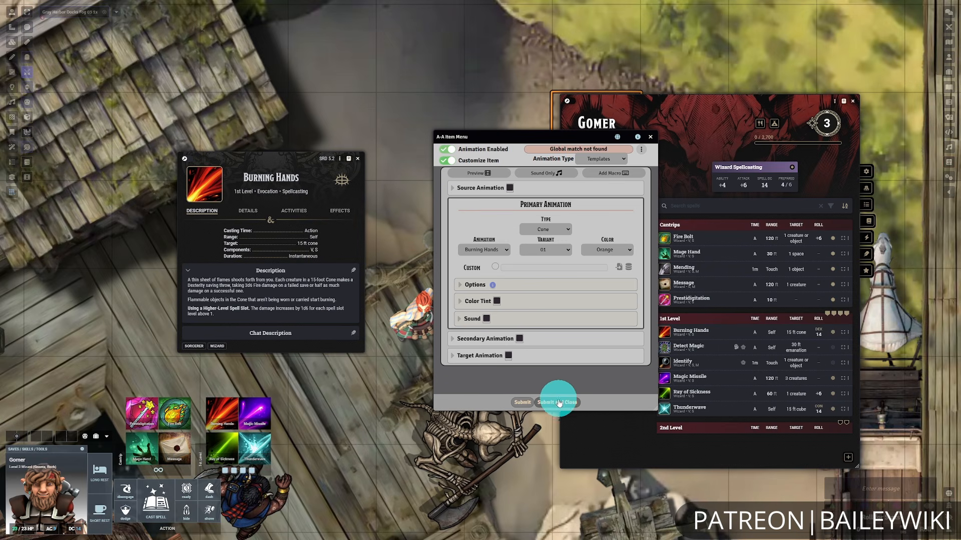
Save the Burning Hands animation settings and cast the spell from Gomer without consuming a spell slot, aiming the cone at the skeletal creature.
{"action": "left_click", "coordinate": [558, 404]}
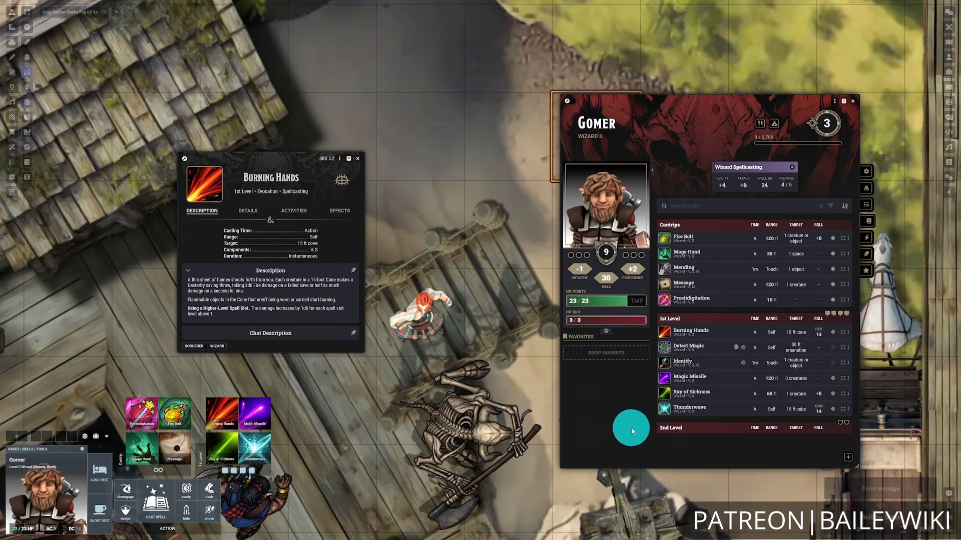
{"action": "left_click", "coordinate": [853, 101]}
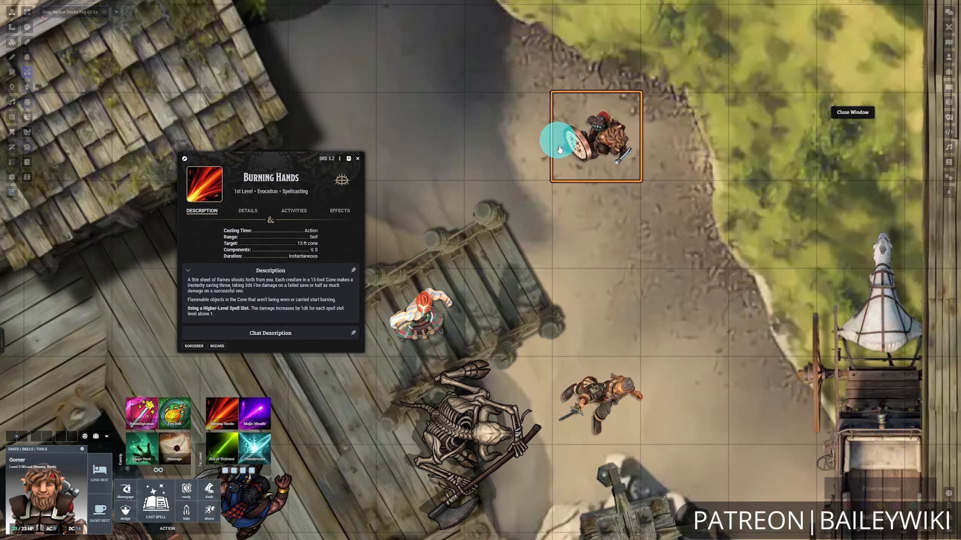
{"action": "left_click", "coordinate": [220, 413]}
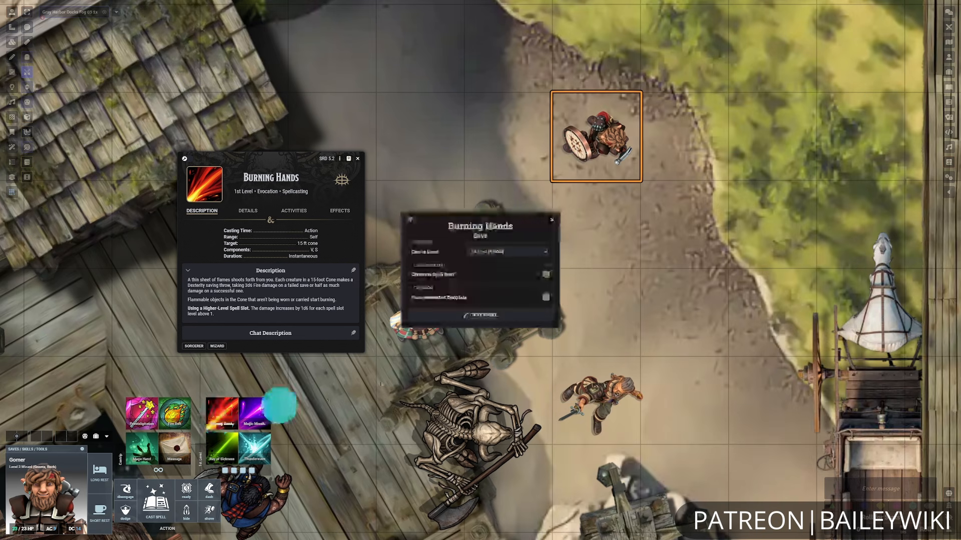
{"action": "left_click", "coordinate": [547, 275]}
{"action": "left_click", "coordinate": [524, 315]}
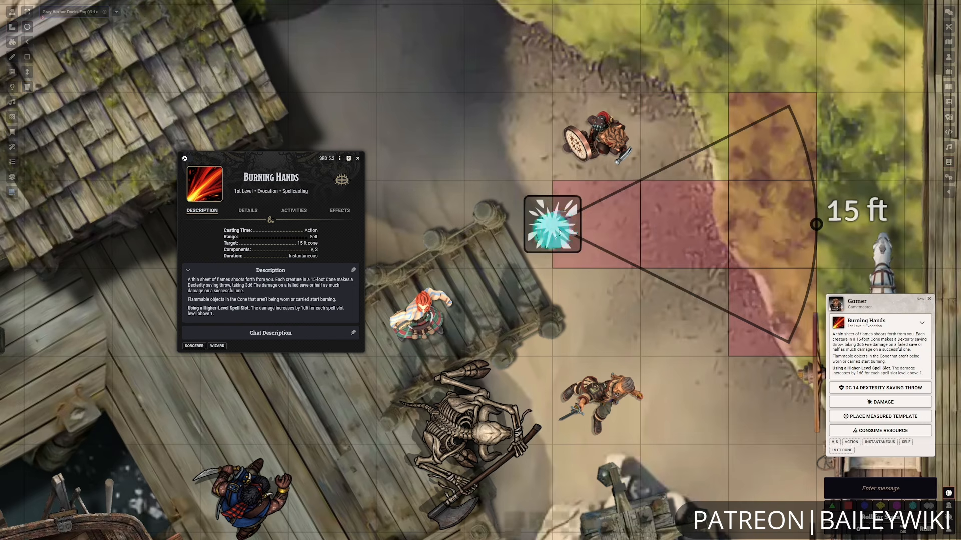
{"action": "scroll", "coordinate": [545, 223], "scroll_direction": "up", "scroll_amount": 1}
{"action": "scroll", "coordinate": [546, 223], "scroll_direction": "down", "scroll_amount": 5}
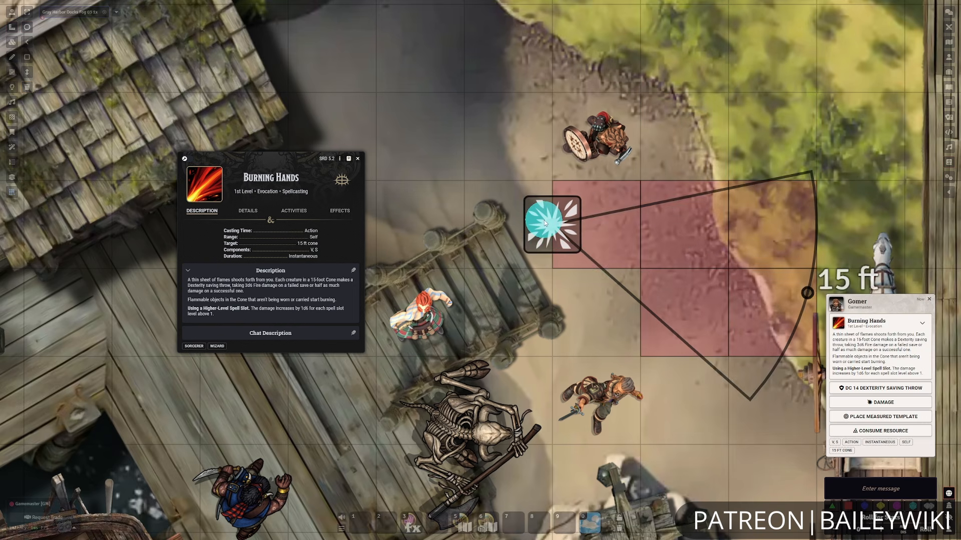
{"action": "scroll", "coordinate": [546, 224], "scroll_direction": "down", "scroll_amount": 6}
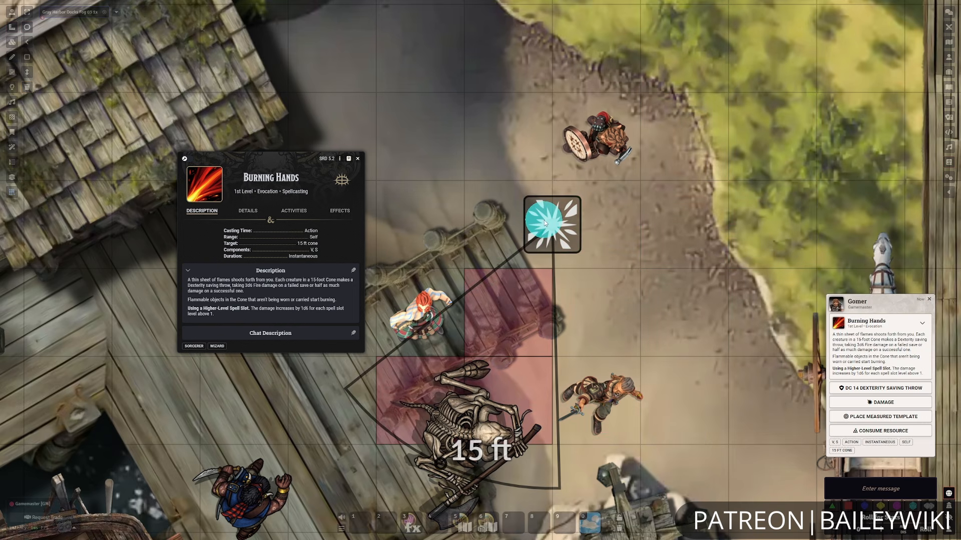
{"action": "left_click", "coordinate": [545, 223]}
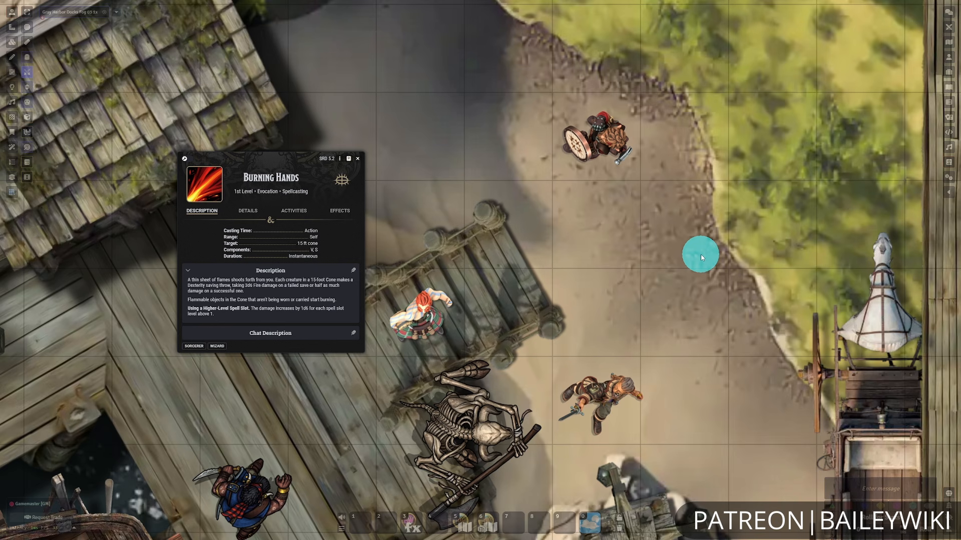
Copy Burning Hands' custom animation to the global Autorec Templates menu with the label Burning Hands, and save the item menu.
{"action": "left_click", "coordinate": [340, 159]}
{"action": "left_click", "coordinate": [372, 187]}
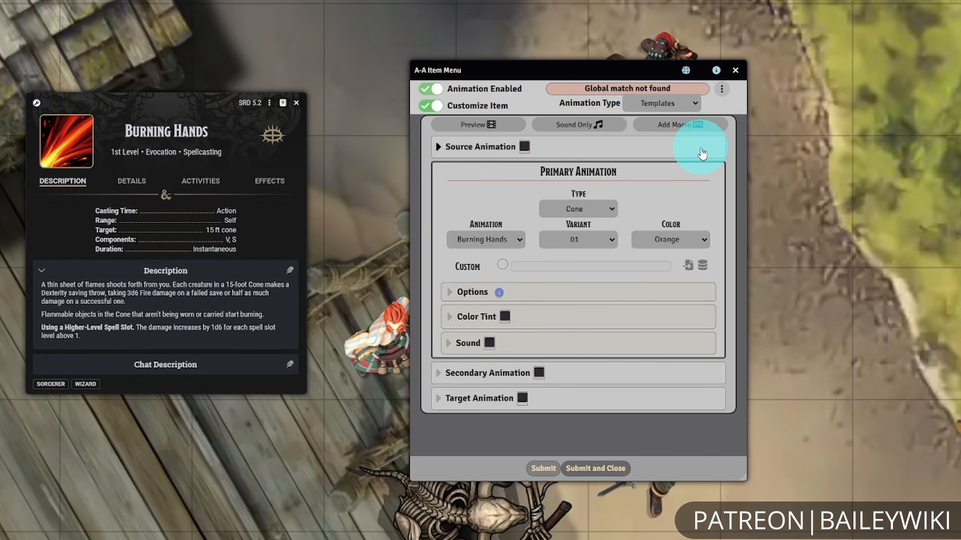
{"action": "left_click", "coordinate": [724, 95]}
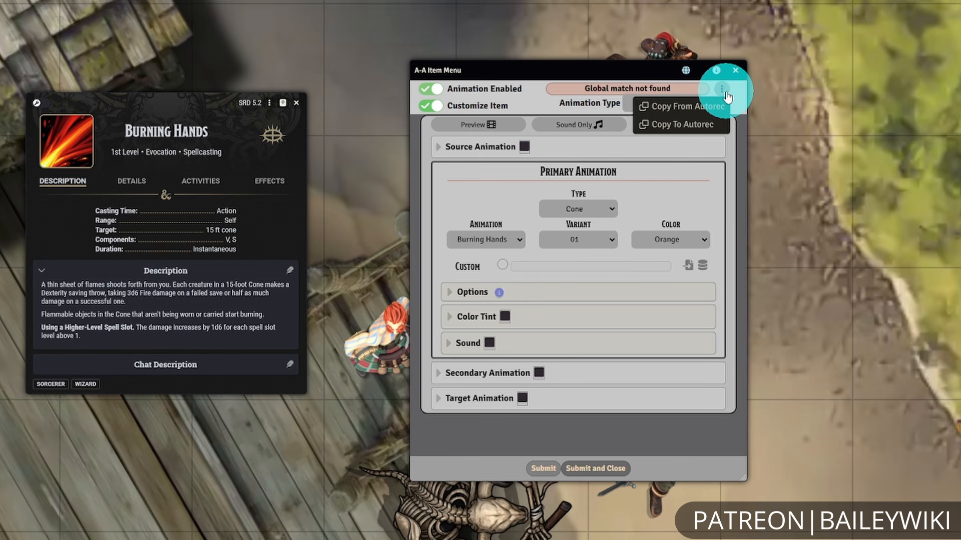
{"action": "left_click", "coordinate": [703, 111]}
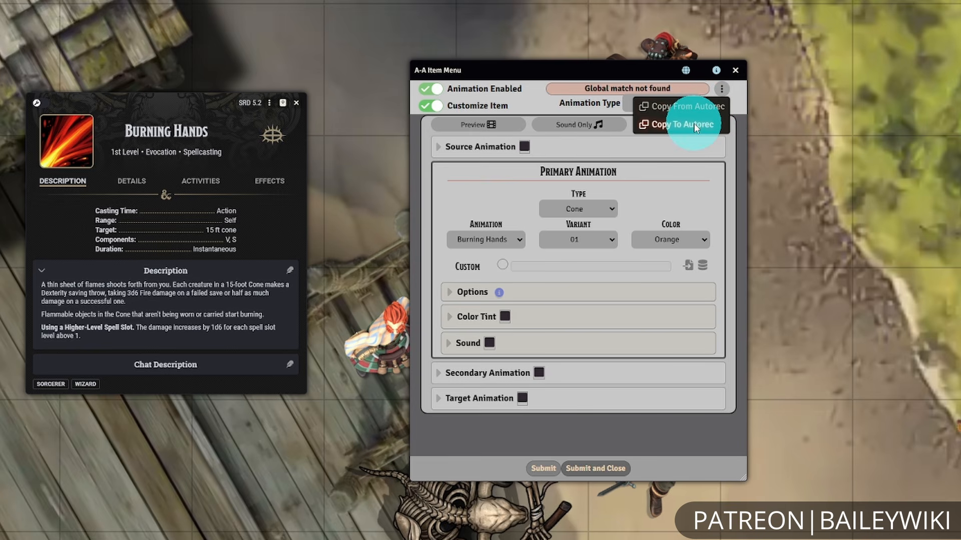
{"action": "left_click", "coordinate": [694, 124]}
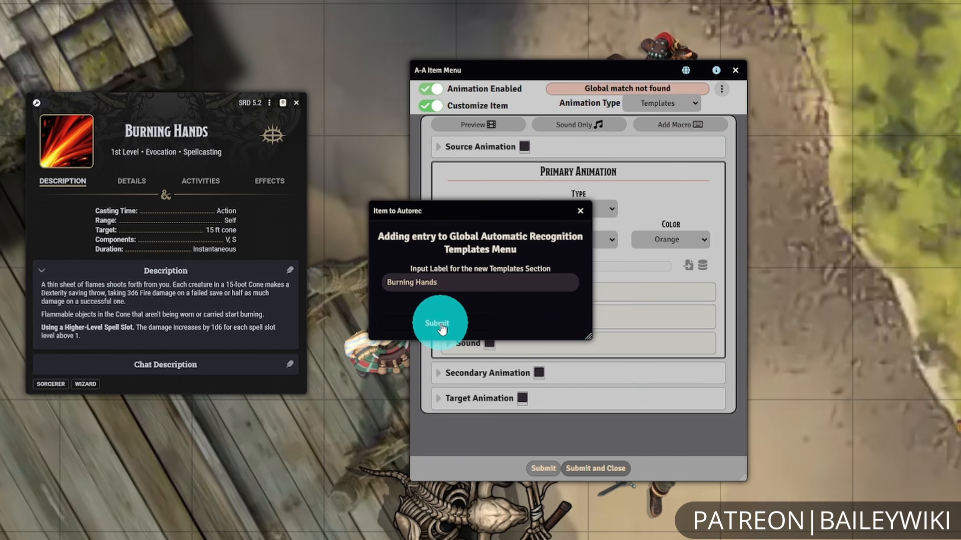
{"action": "left_click", "coordinate": [443, 325]}
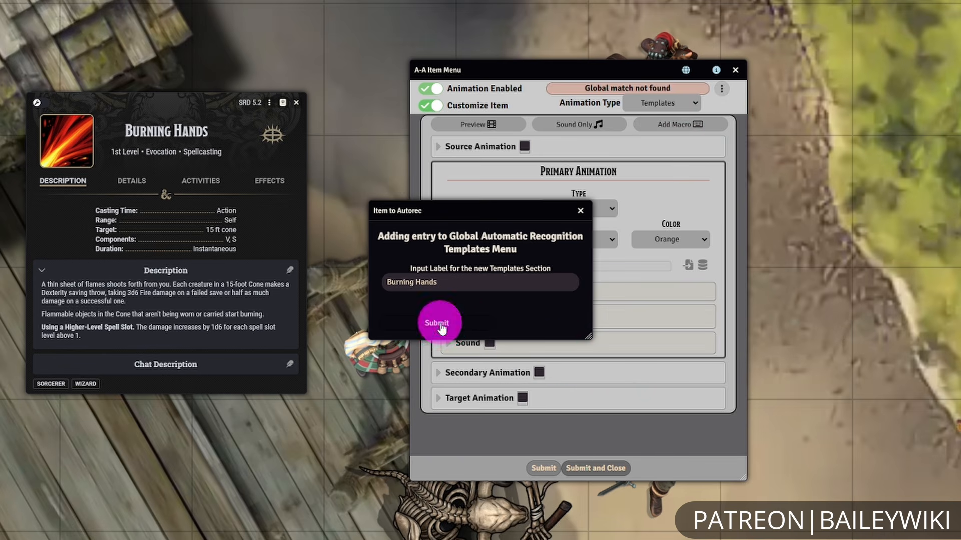
{"action": "left_click", "coordinate": [615, 468]}
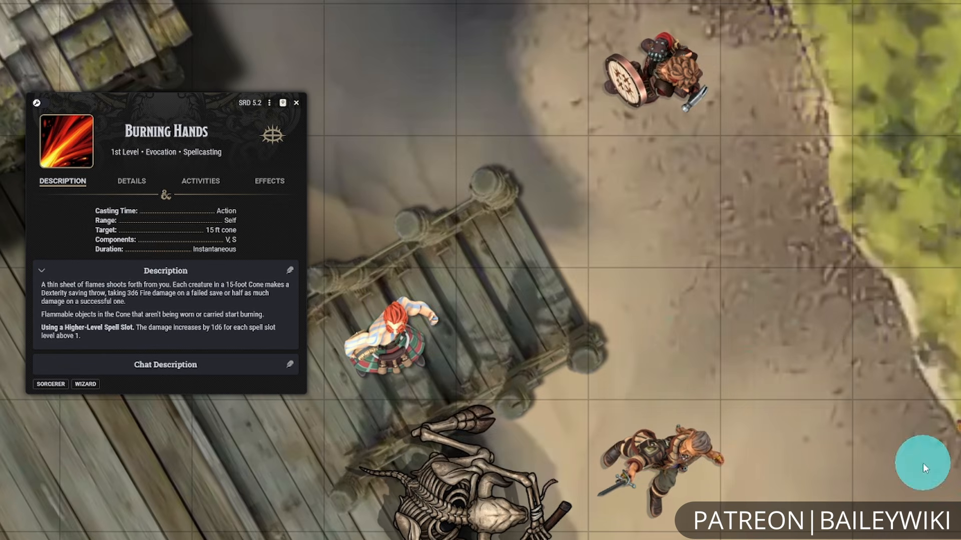
Disable Customize Item for Gomer's Burning Hands so it uses the global Templates entry, and save the item menu.
{"action": "left_click", "coordinate": [269, 103]}
{"action": "left_click", "coordinate": [311, 126]}
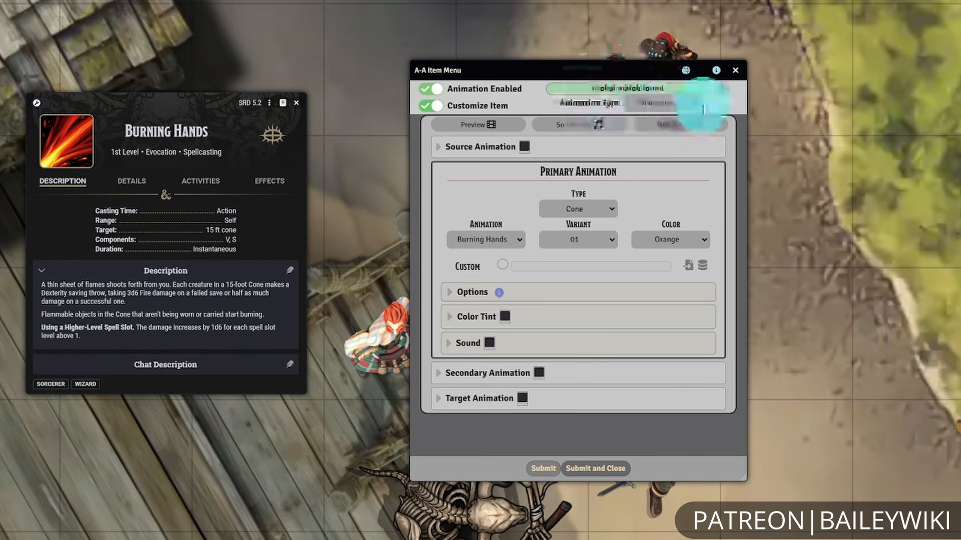
{"action": "left_click", "coordinate": [429, 105]}
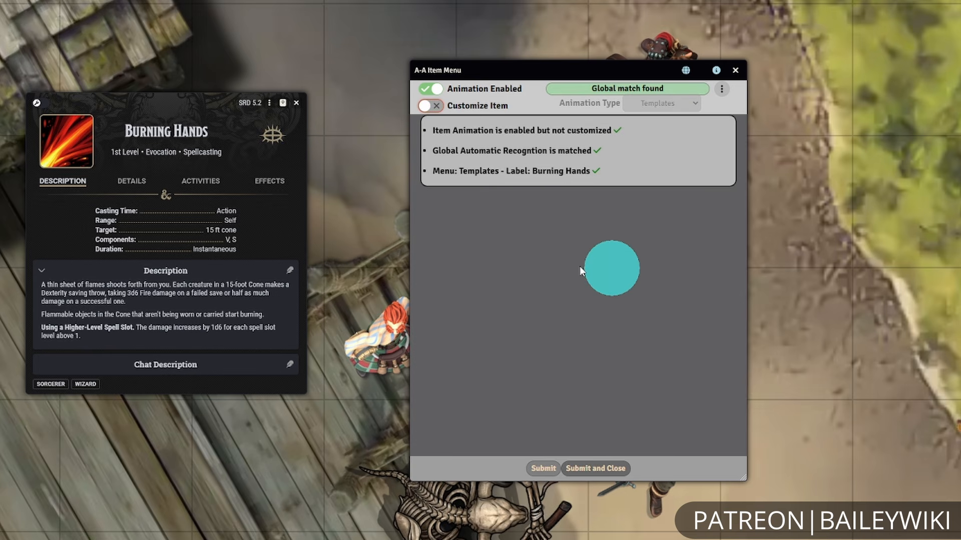
{"action": "left_click", "coordinate": [551, 217]}
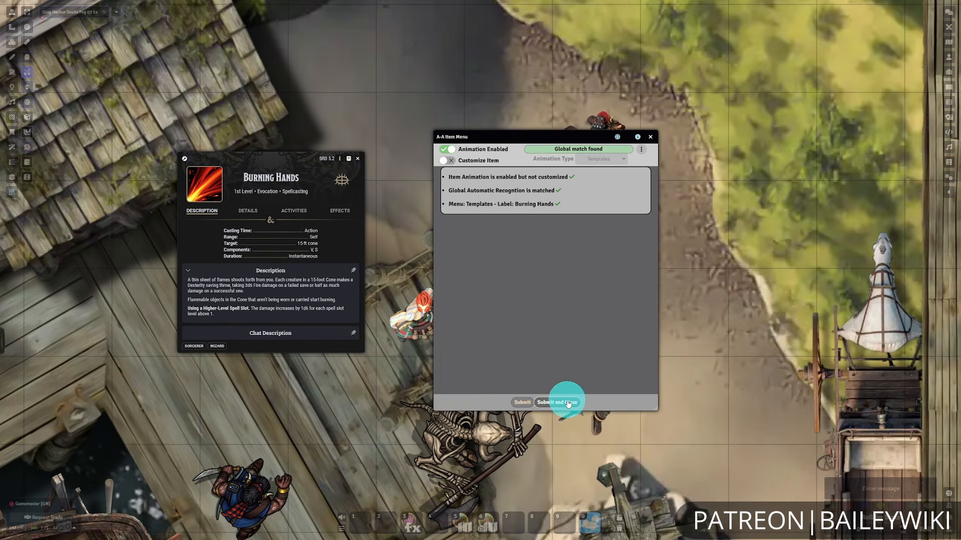
{"action": "left_click", "coordinate": [596, 469]}
Cast Gomer's Burning Hands without consuming a spell slot, placing the cone over the swordsman below him, and close the spell sheet.
{"action": "left_click", "coordinate": [581, 130]}
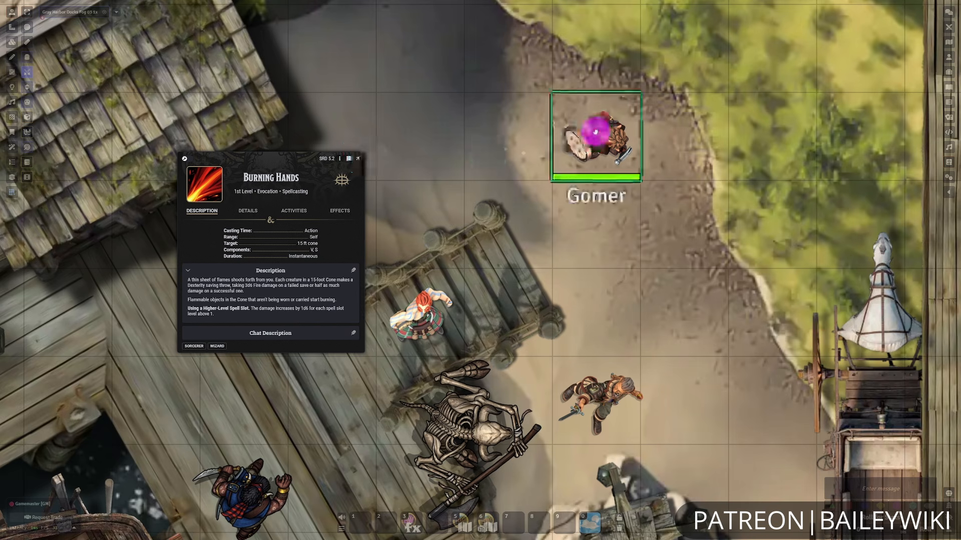
{"action": "left_click", "coordinate": [227, 414]}
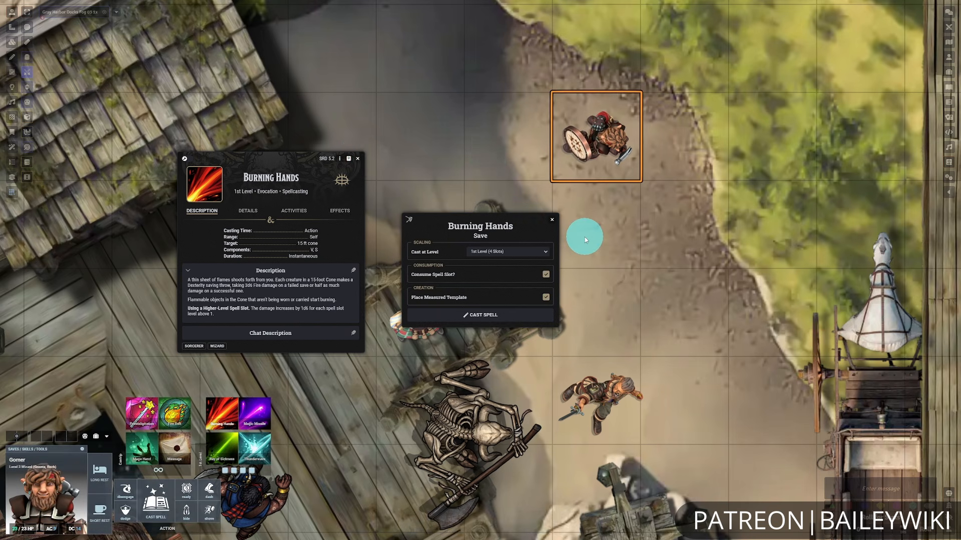
{"action": "left_click", "coordinate": [545, 275]}
{"action": "left_click", "coordinate": [549, 314]}
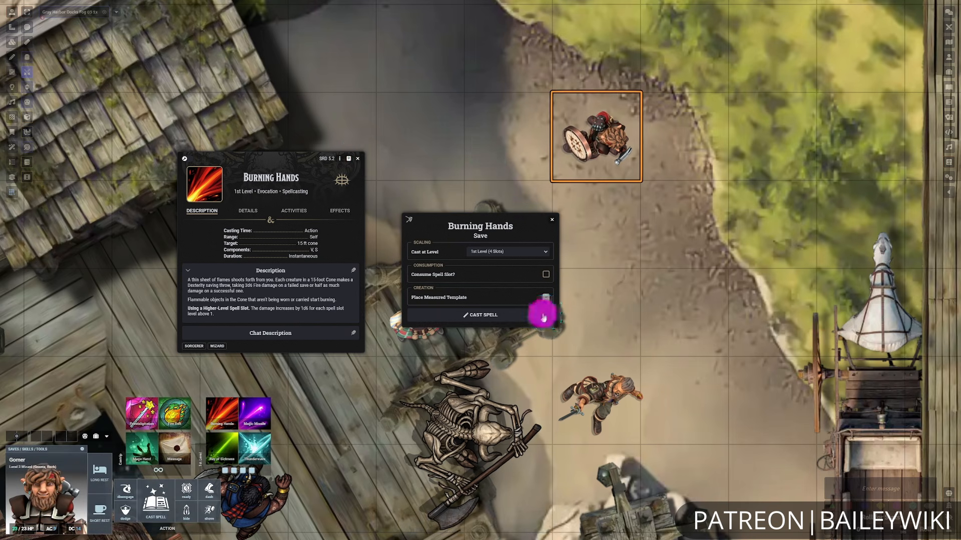
{"action": "scroll", "coordinate": [582, 224], "scroll_direction": "down", "scroll_amount": 18}
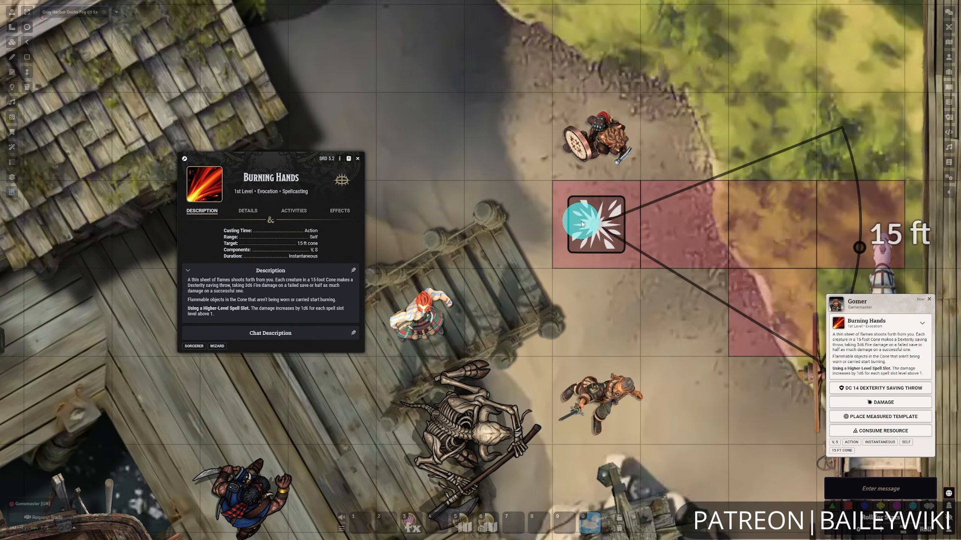
{"action": "scroll", "coordinate": [582, 224], "scroll_direction": "down", "scroll_amount": 9}
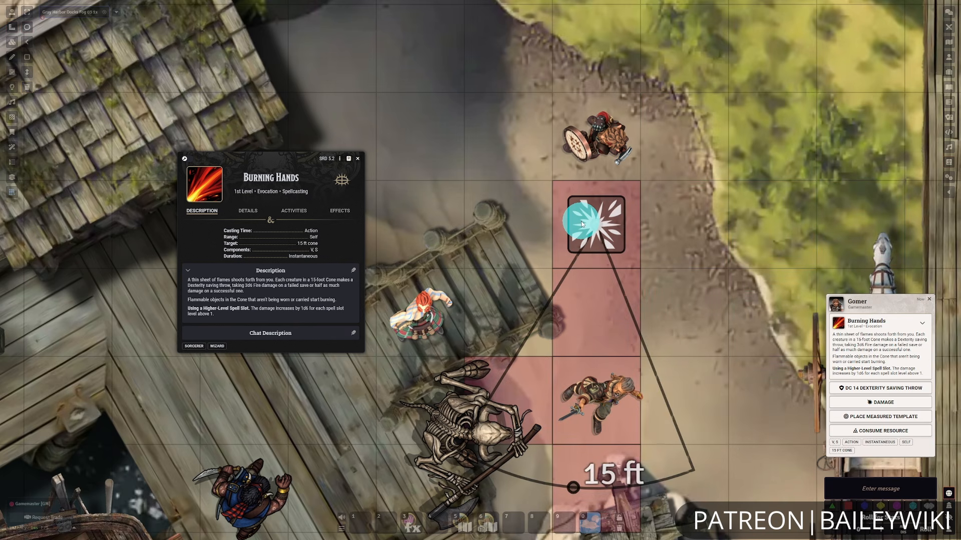
{"action": "left_click", "coordinate": [582, 223]}
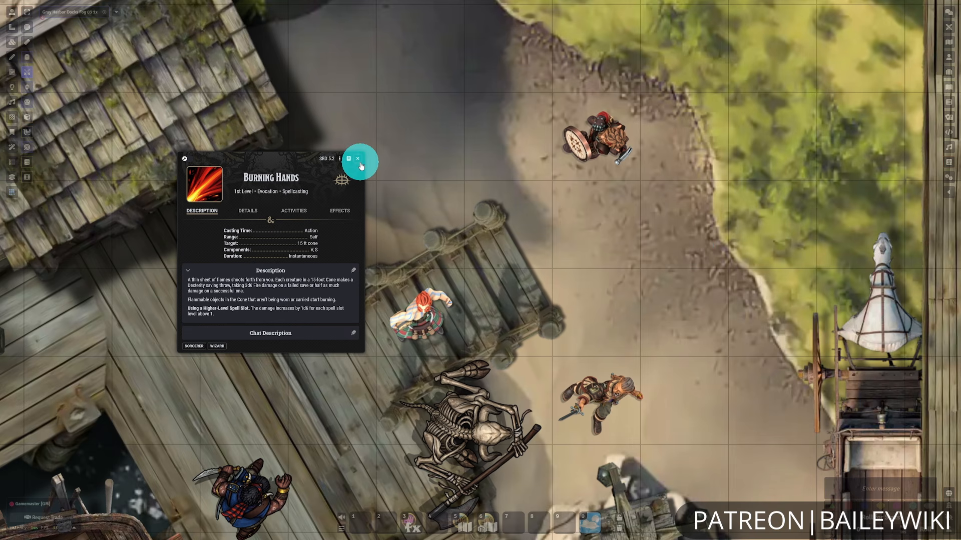
{"action": "key", "text": "Escape"}
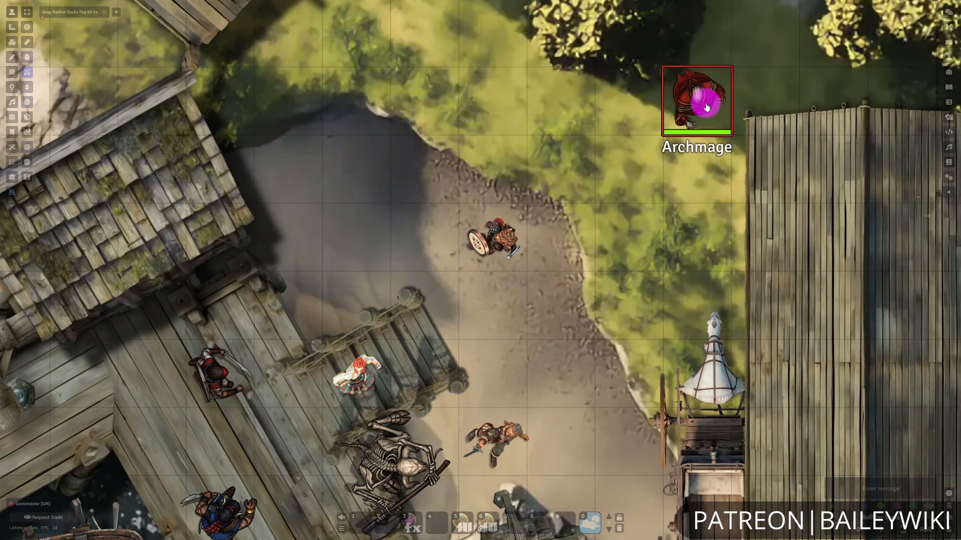
Check the global animation match of Burning Hands in the Archmage's spell list, and close the Archmage's windows.
{"action": "left_click", "coordinate": [706, 107]}
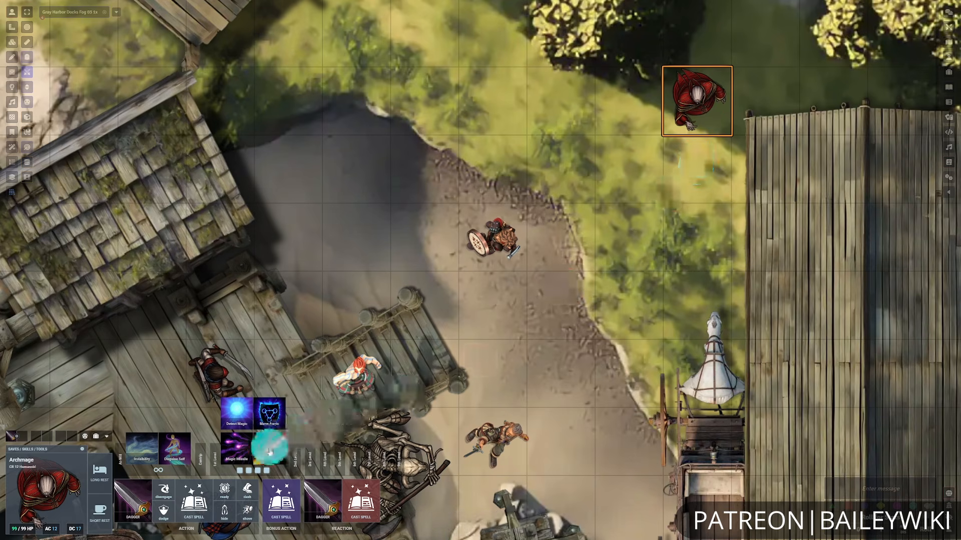
{"action": "double_click", "coordinate": [691, 91]}
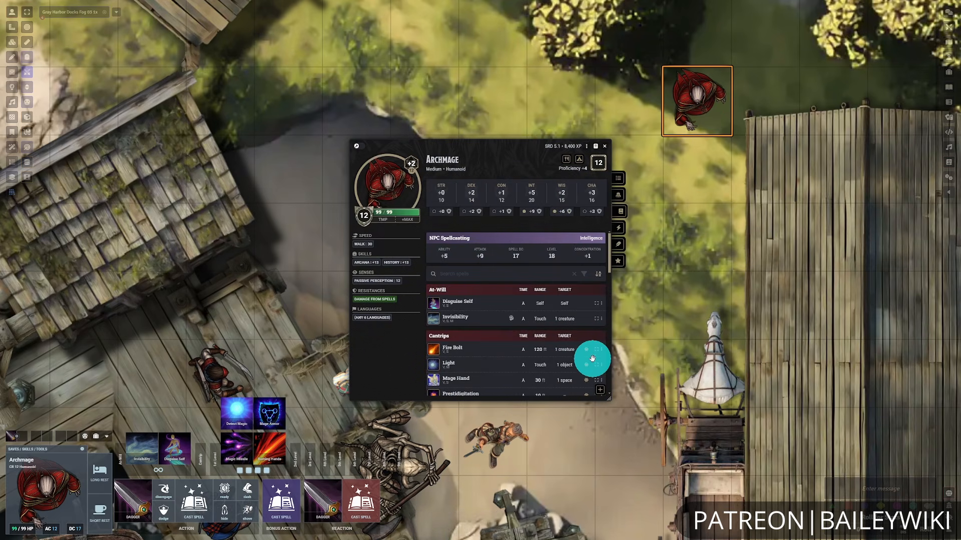
{"action": "scroll", "coordinate": [593, 357], "scroll_direction": "down", "scroll_amount": 3}
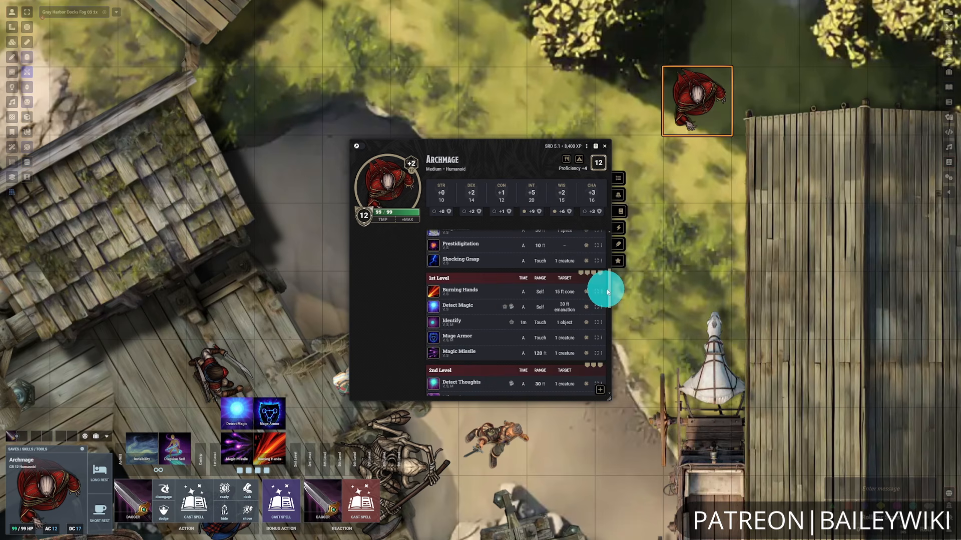
{"action": "left_click", "coordinate": [602, 292]}
{"action": "left_click", "coordinate": [623, 295]}
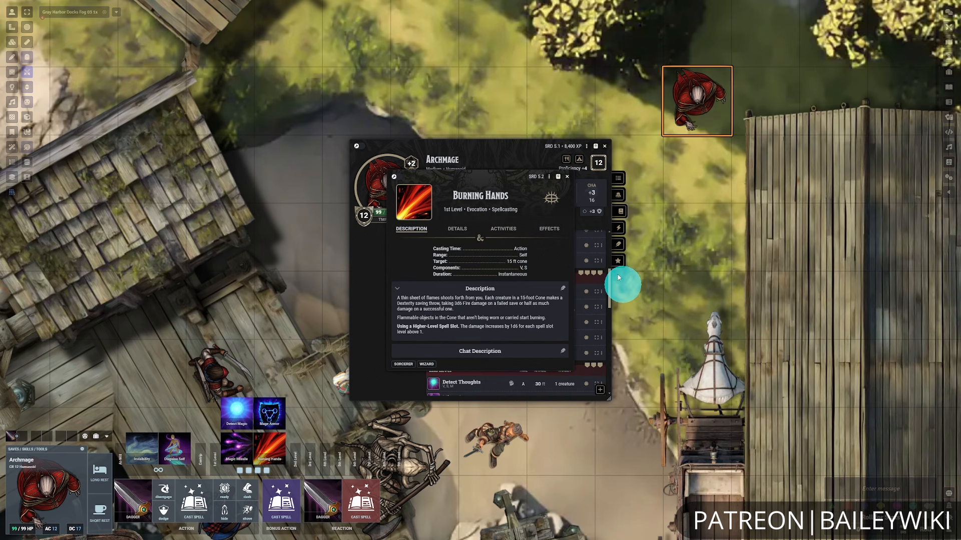
{"action": "left_click", "coordinate": [551, 176]}
{"action": "left_click", "coordinate": [583, 207]}
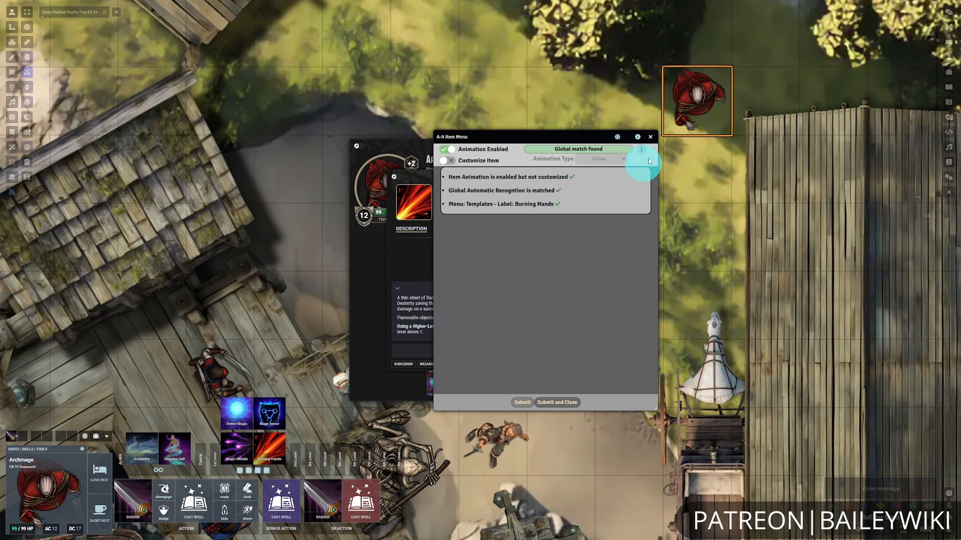
{"action": "left_click", "coordinate": [650, 136]}
{"action": "left_click", "coordinate": [566, 176]}
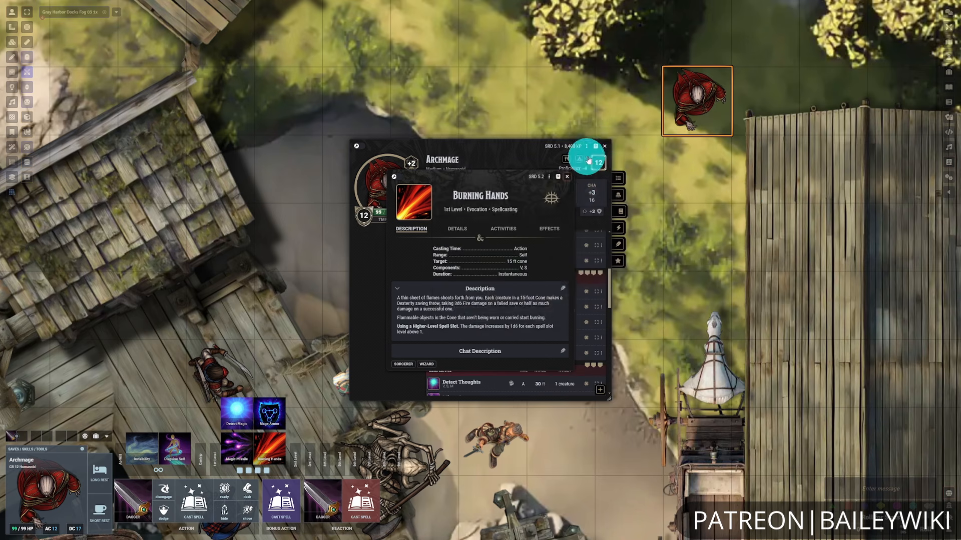
{"action": "left_click", "coordinate": [604, 146]}
Cast the Archmage's Burning Hands without consuming a spell slot, placing the cone just below the Archmage and aiming it down toward the path.
{"action": "left_click", "coordinate": [270, 448]}
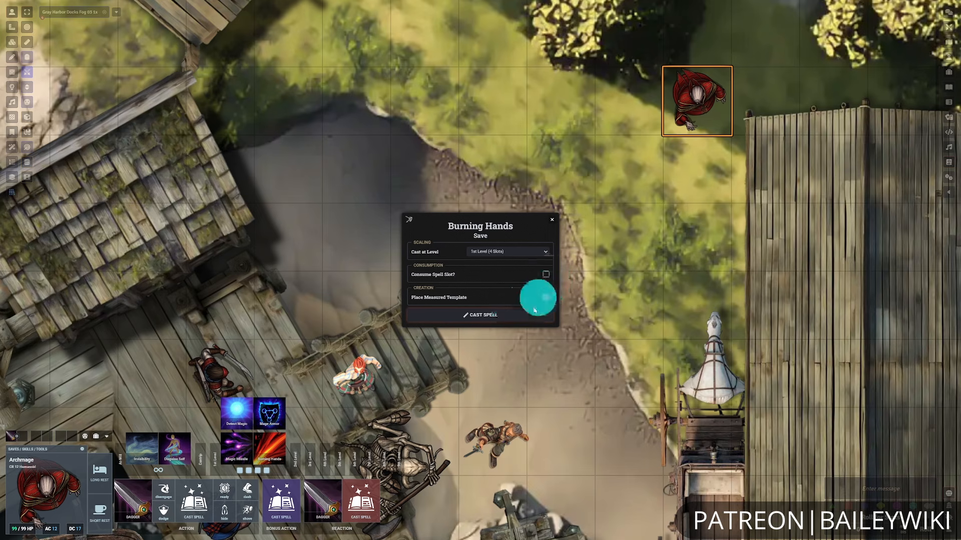
{"action": "left_click", "coordinate": [519, 314]}
{"action": "scroll", "coordinate": [688, 170], "scroll_direction": "down", "scroll_amount": 6}
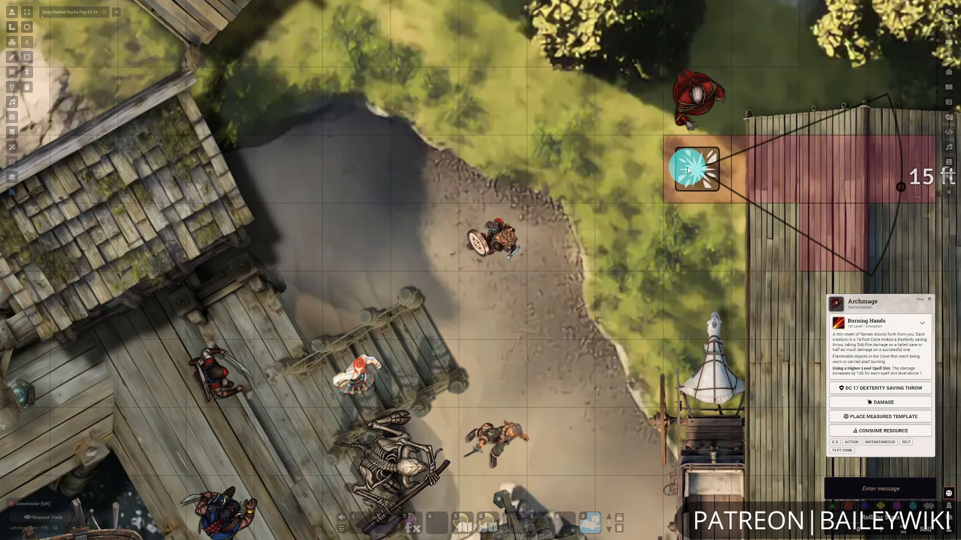
{"action": "scroll", "coordinate": [688, 171], "scroll_direction": "down", "scroll_amount": 10}
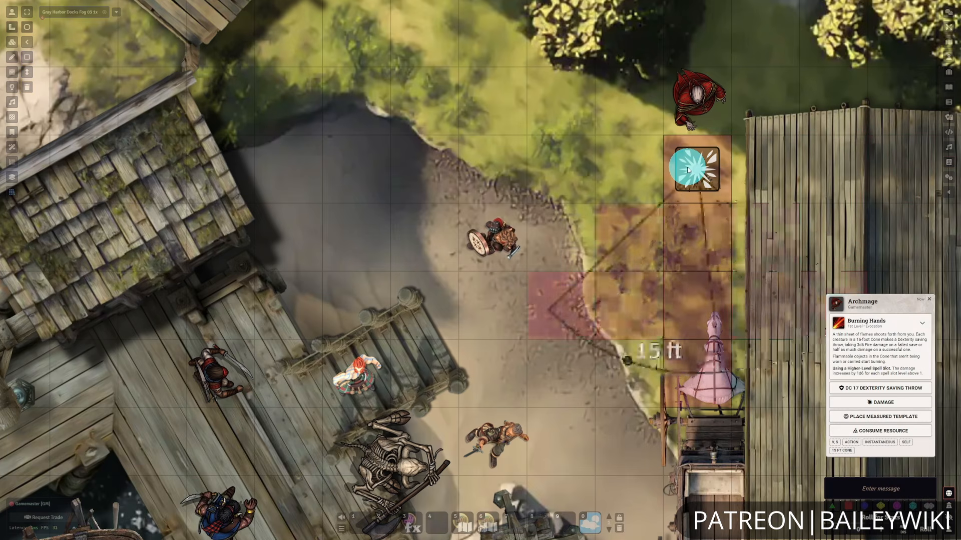
{"action": "left_click", "coordinate": [688, 170]}
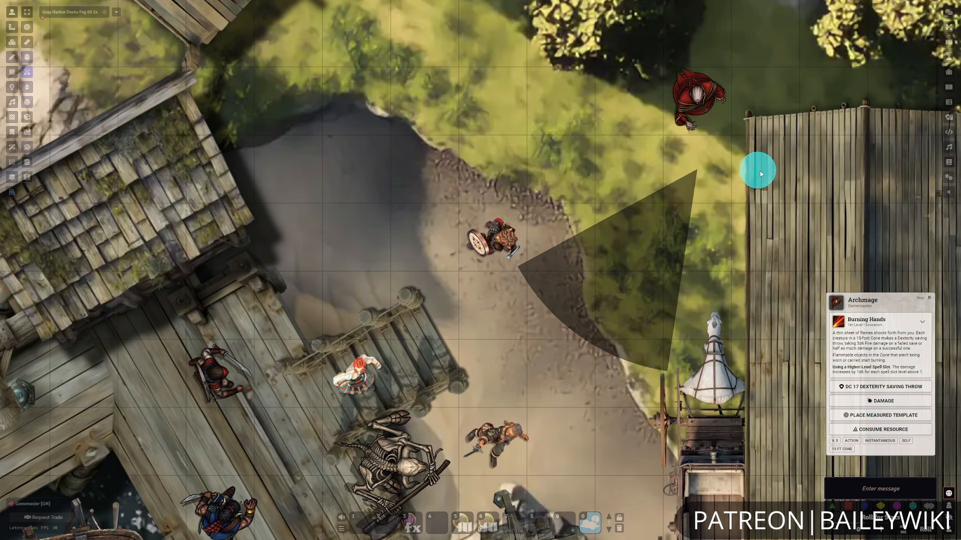
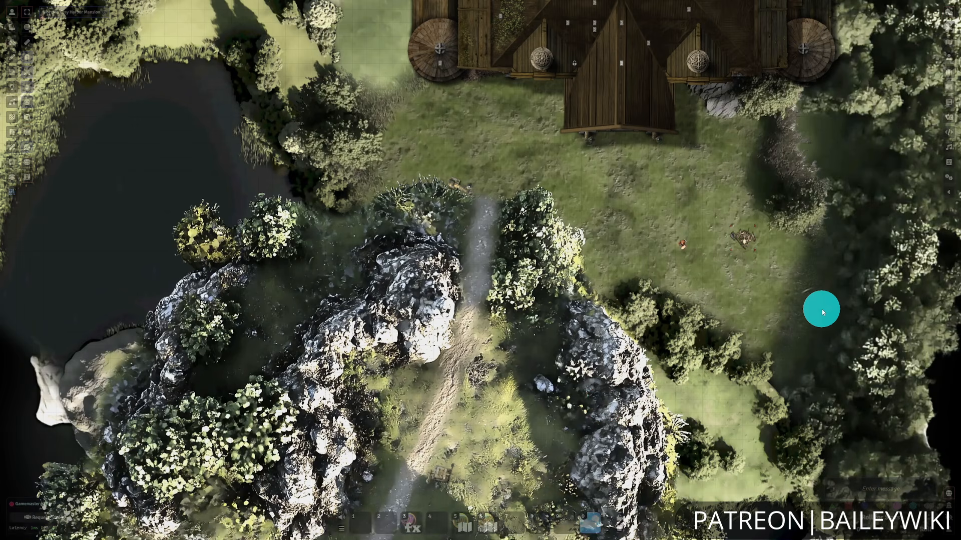
Open the Automated Animations item menu for Ray of Sickness from Gomer's spell list, closing his character sheet.
{"action": "scroll", "coordinate": [819, 309], "scroll_direction": "up", "scroll_amount": 3}
{"action": "left_click_drag", "start_coordinate": [849, 311], "coordinate": [509, 355]}
{"action": "scroll", "coordinate": [554, 327], "scroll_direction": "up", "scroll_amount": 8}
{"action": "scroll", "coordinate": [553, 327], "scroll_direction": "up", "scroll_amount": 3}
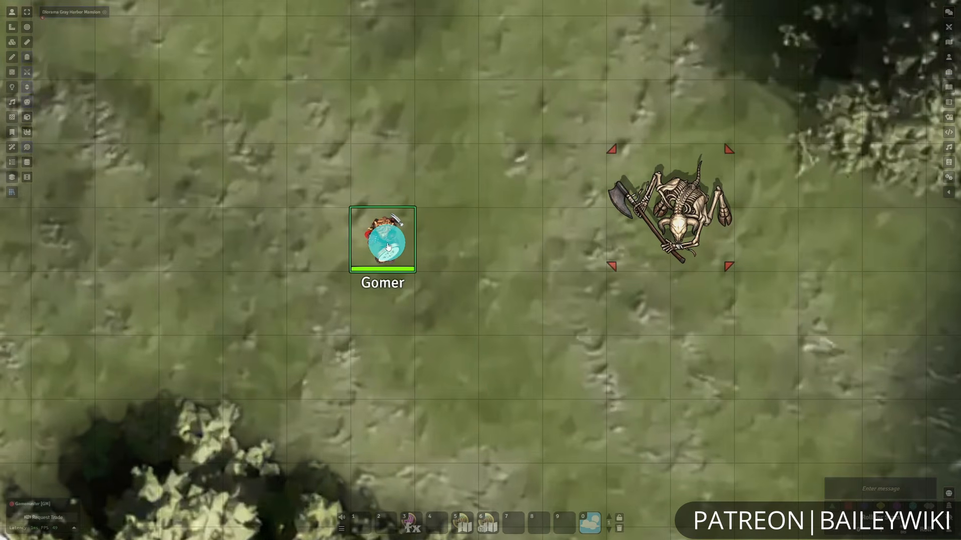
{"action": "left_click", "coordinate": [388, 244]}
{"action": "double_click", "coordinate": [386, 245]}
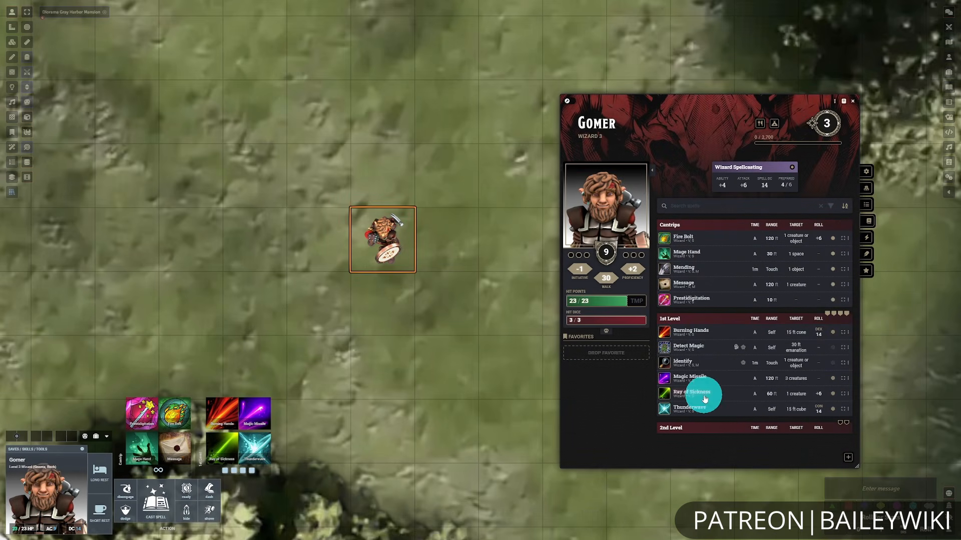
{"action": "left_click", "coordinate": [847, 395]}
{"action": "left_click", "coordinate": [884, 404]}
{"action": "left_click", "coordinate": [853, 101]}
{"action": "left_click", "coordinate": [549, 181]}
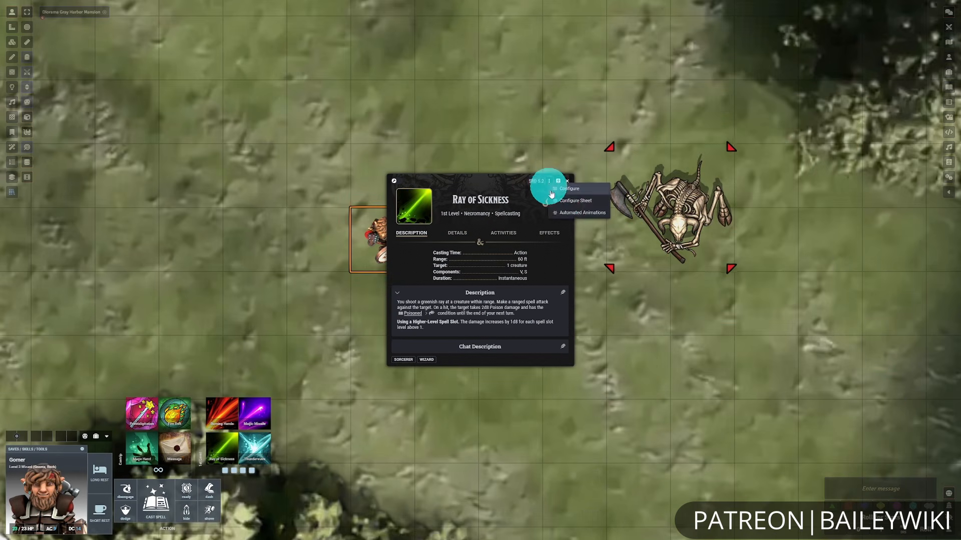
{"action": "left_click", "coordinate": [567, 213]}
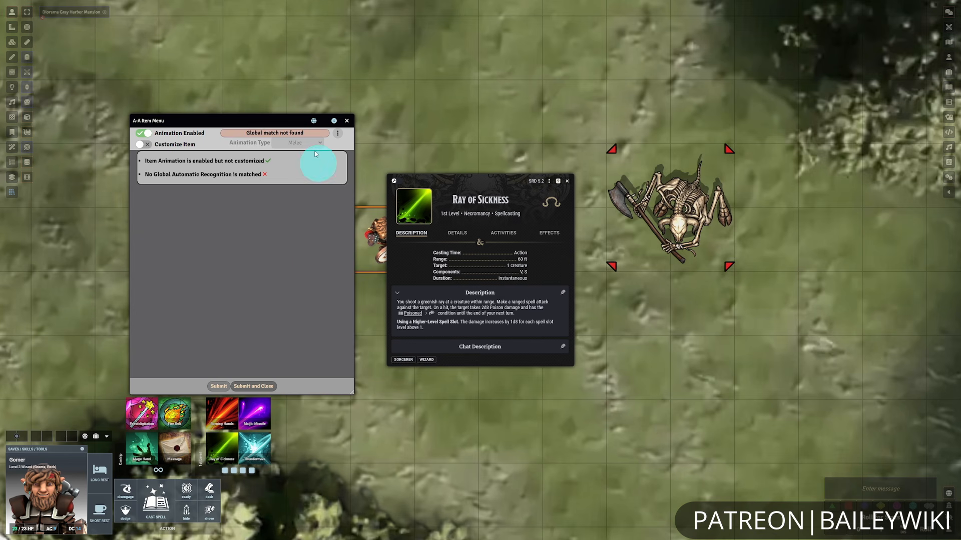
Enable Customize Item for Ray of Sickness and check the available animation types, keeping Melee.
{"action": "left_click", "coordinate": [142, 144]}
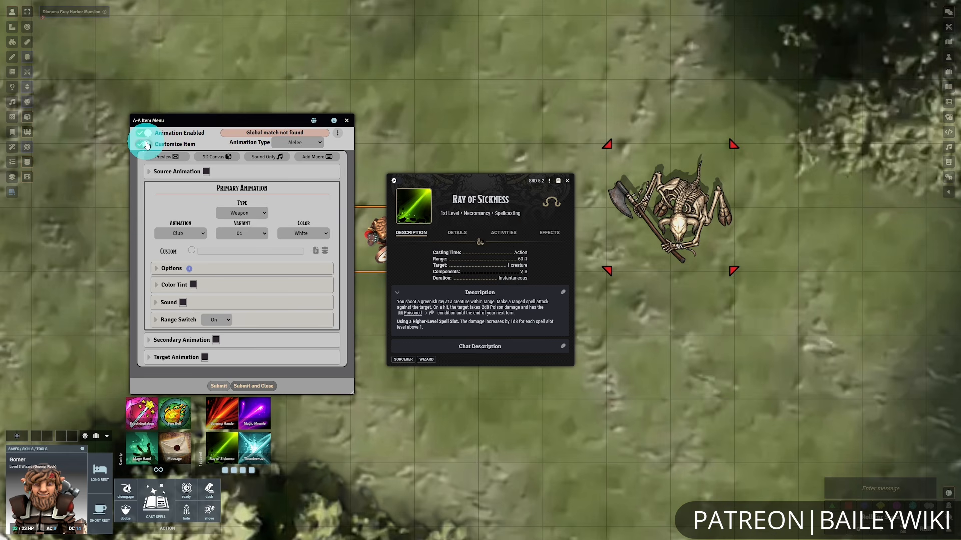
{"action": "left_click", "coordinate": [304, 144]}
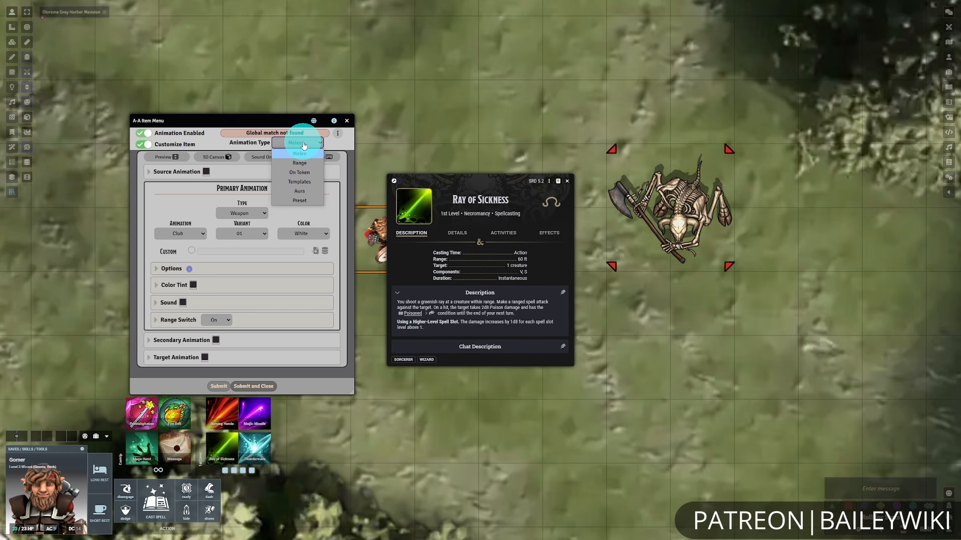
{"action": "left_click", "coordinate": [303, 144]}
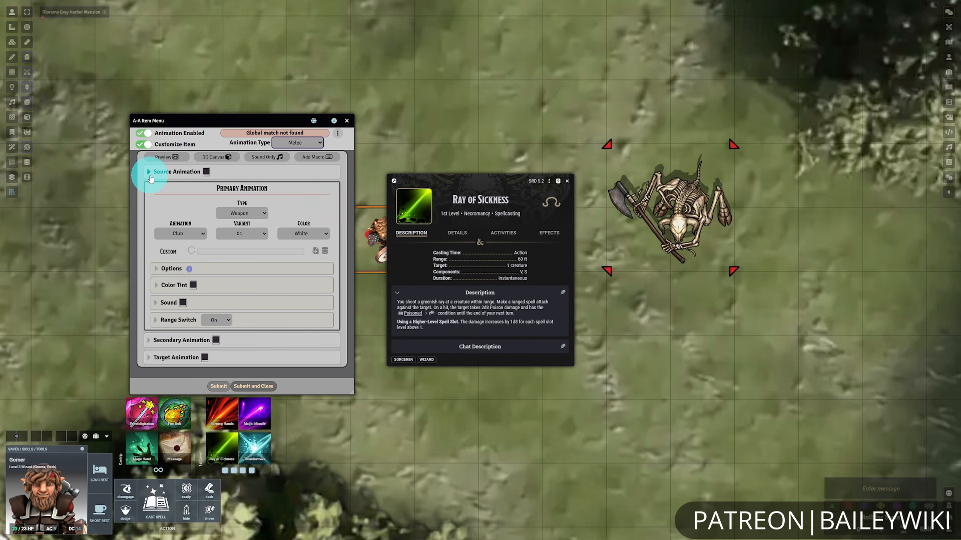
Enable the Source Animation section to view its settings, and turn it off and collapse it again.
{"action": "left_click", "coordinate": [206, 172]}
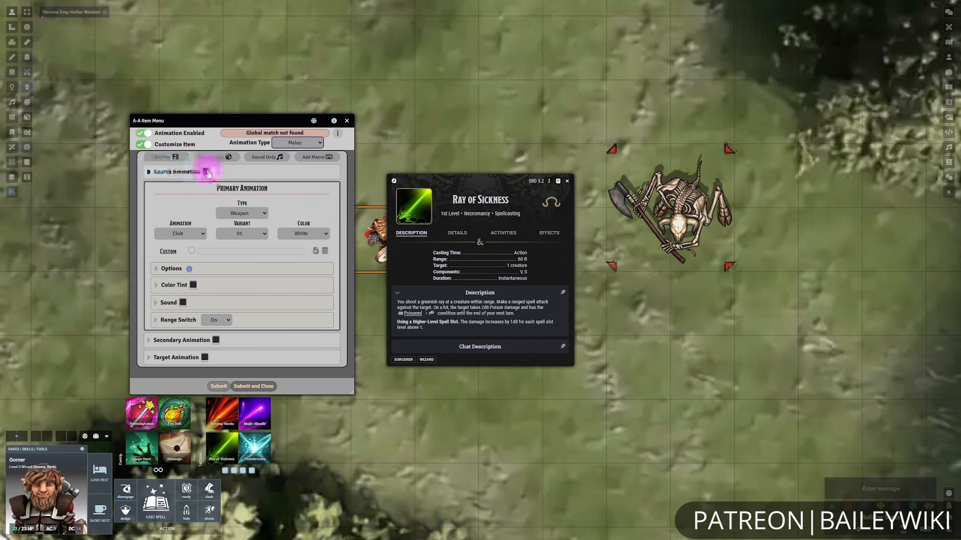
{"action": "left_click", "coordinate": [155, 171]}
{"action": "left_click", "coordinate": [206, 171]}
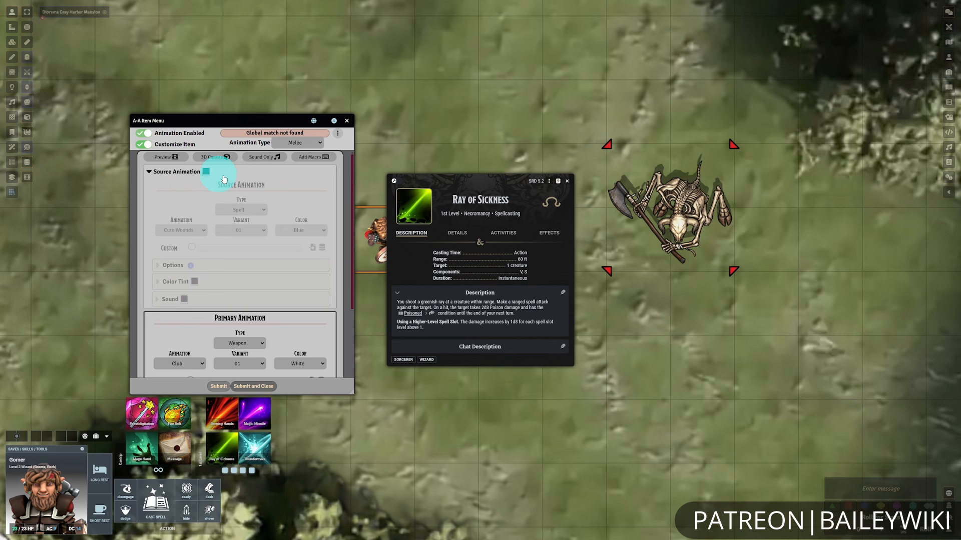
{"action": "left_click", "coordinate": [206, 172]}
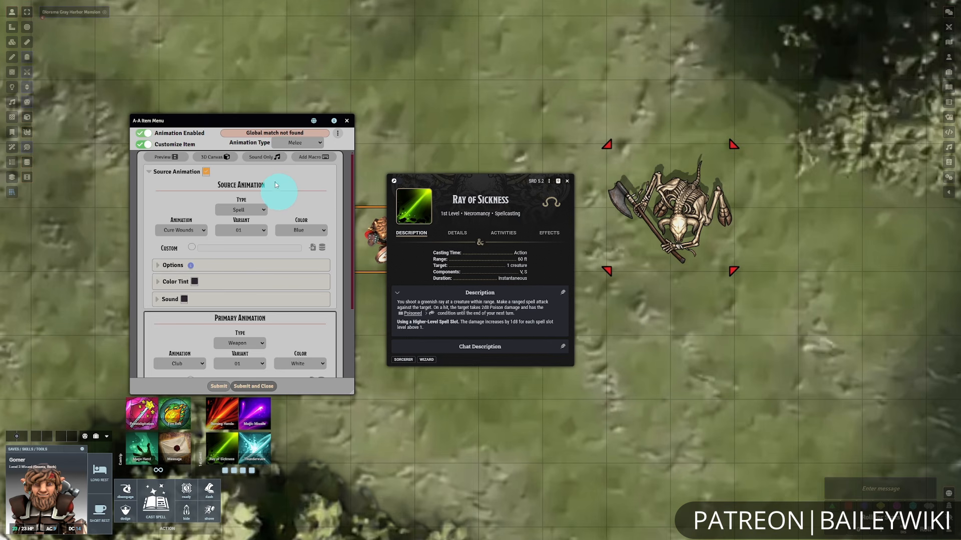
{"action": "left_click", "coordinate": [207, 172]}
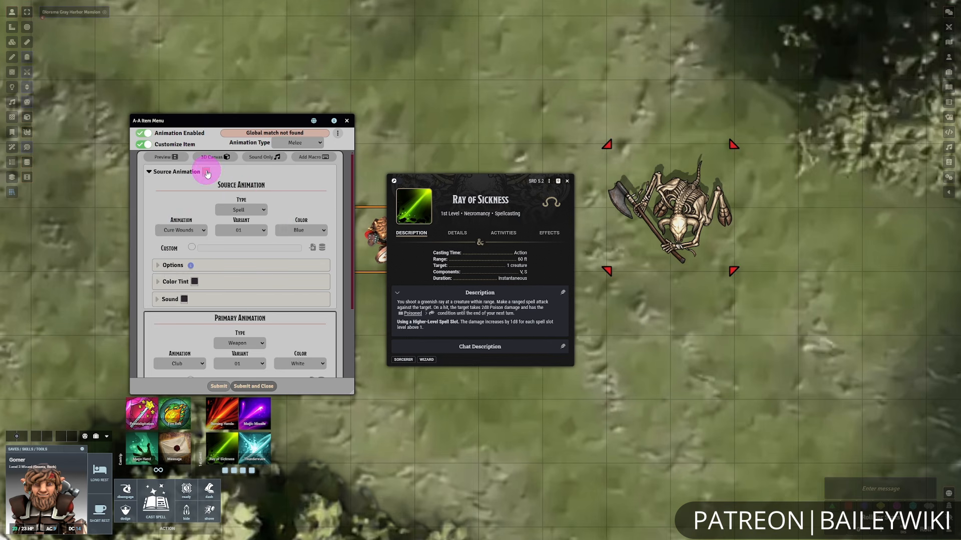
{"action": "left_click", "coordinate": [149, 171]}
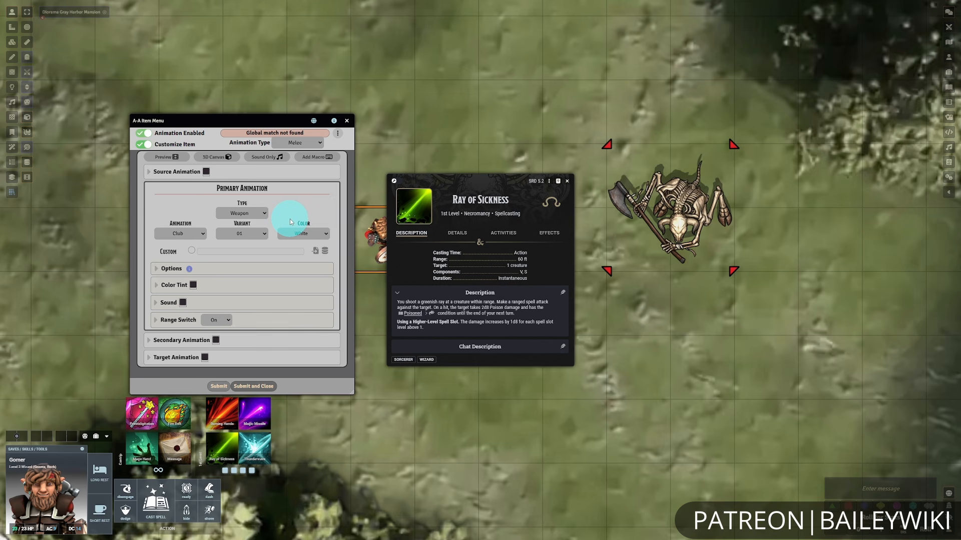
Enable the Secondary Animation section to view its settings, and turn it off and collapse it again.
{"action": "left_click", "coordinate": [216, 342]}
{"action": "left_click", "coordinate": [150, 341]}
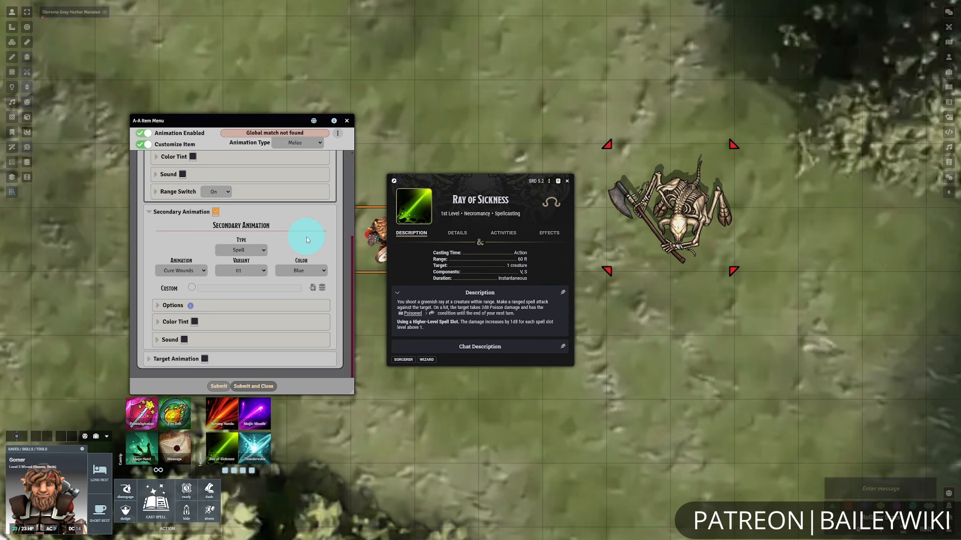
{"action": "left_click", "coordinate": [216, 212]}
{"action": "left_click", "coordinate": [158, 212]}
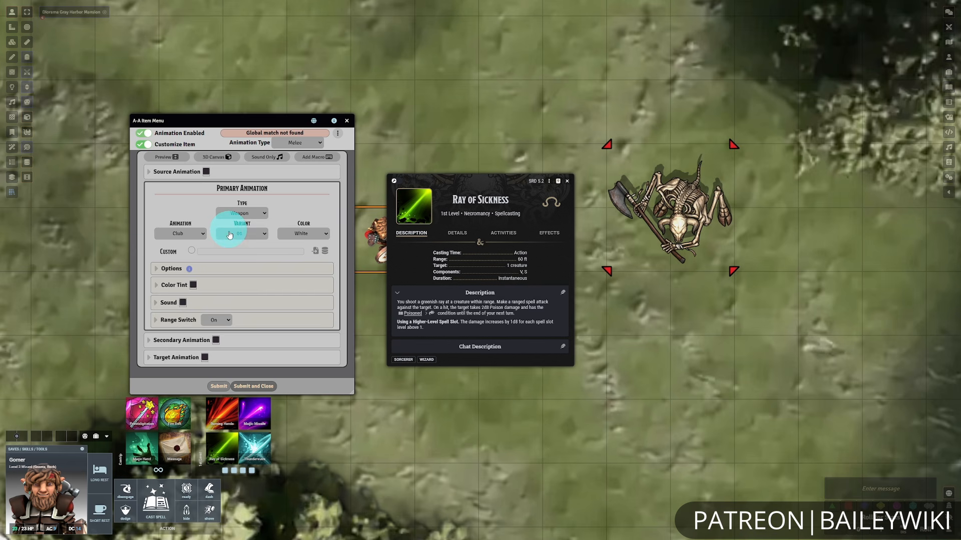
Enable the Target Animation section to view its settings, and turn it off and collapse it again.
{"action": "left_click", "coordinate": [180, 359]}
{"action": "left_click", "coordinate": [205, 359]}
{"action": "scroll", "coordinate": [300, 343], "scroll_direction": "down", "scroll_amount": 5}
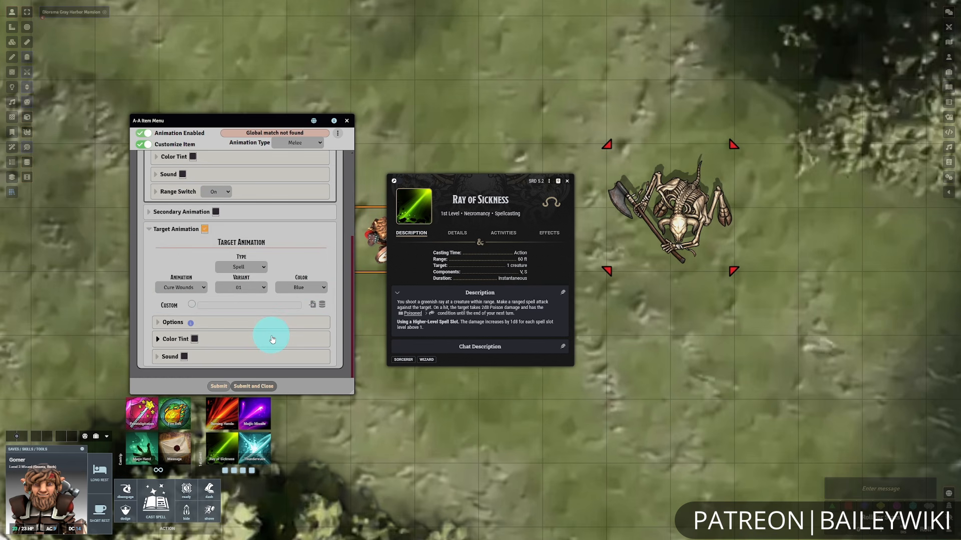
{"action": "left_click", "coordinate": [203, 231]}
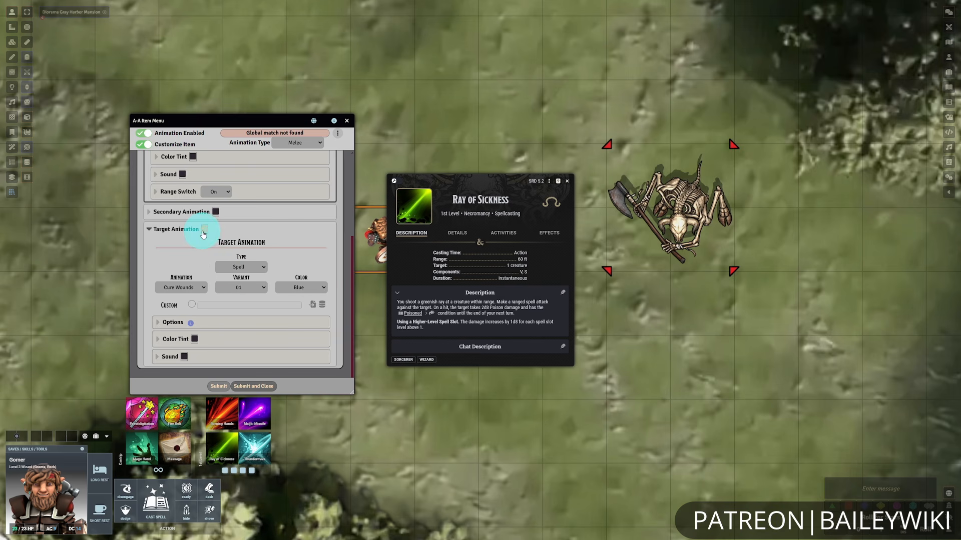
{"action": "left_click", "coordinate": [152, 229]}
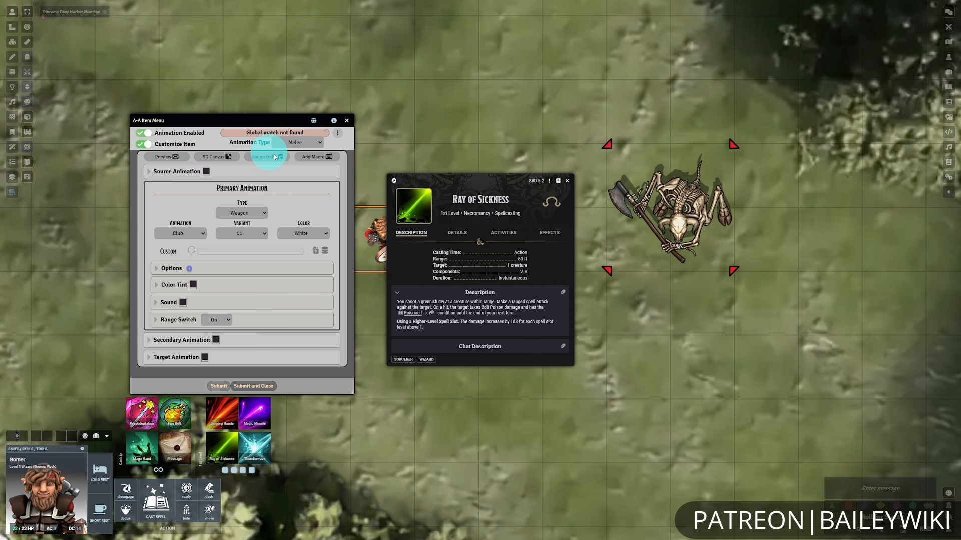
Try Creature Attack as the Melee primary animation's type, and set the type back to Weapon.
{"action": "left_click", "coordinate": [261, 214]}
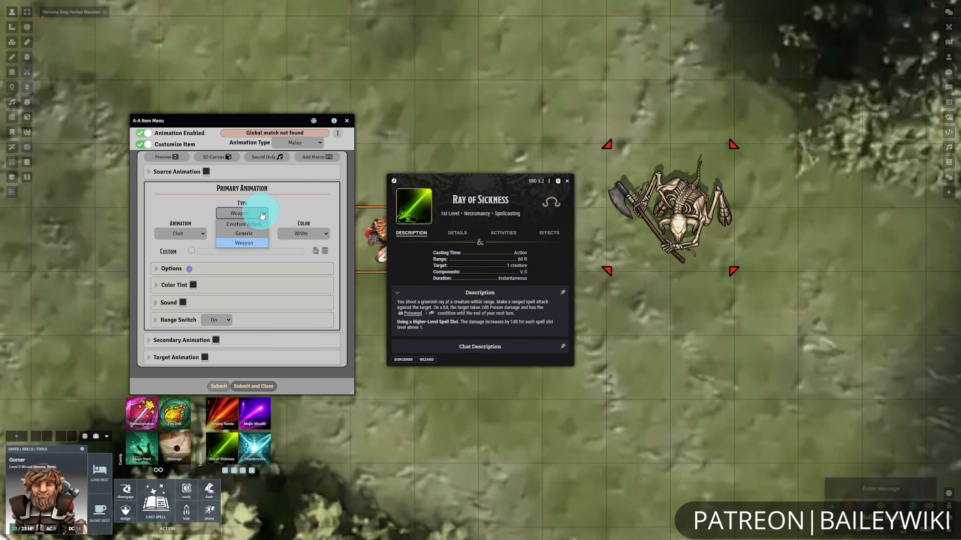
{"action": "left_click", "coordinate": [260, 225]}
{"action": "left_click", "coordinate": [255, 213]}
{"action": "left_click", "coordinate": [257, 224]}
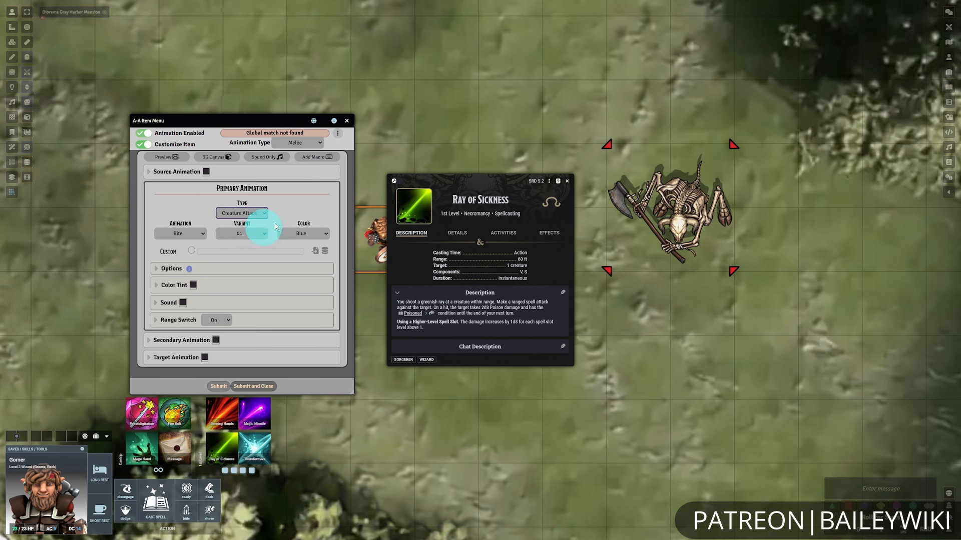
{"action": "left_click", "coordinate": [254, 213]}
{"action": "left_click", "coordinate": [266, 240]}
{"action": "left_click", "coordinate": [292, 204]}
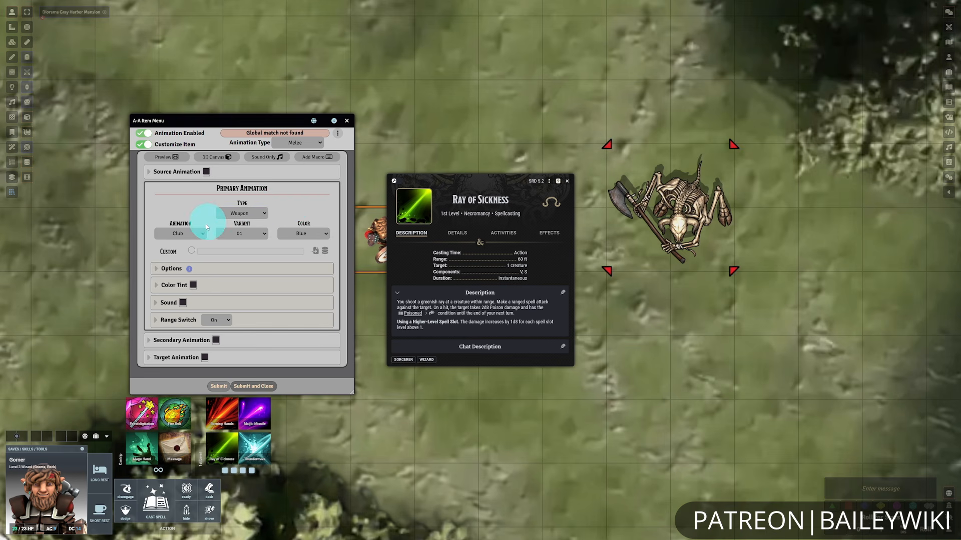
Set the Melee primary animation to Glaive, variant 01, and check its color options.
{"action": "left_click", "coordinate": [184, 234]}
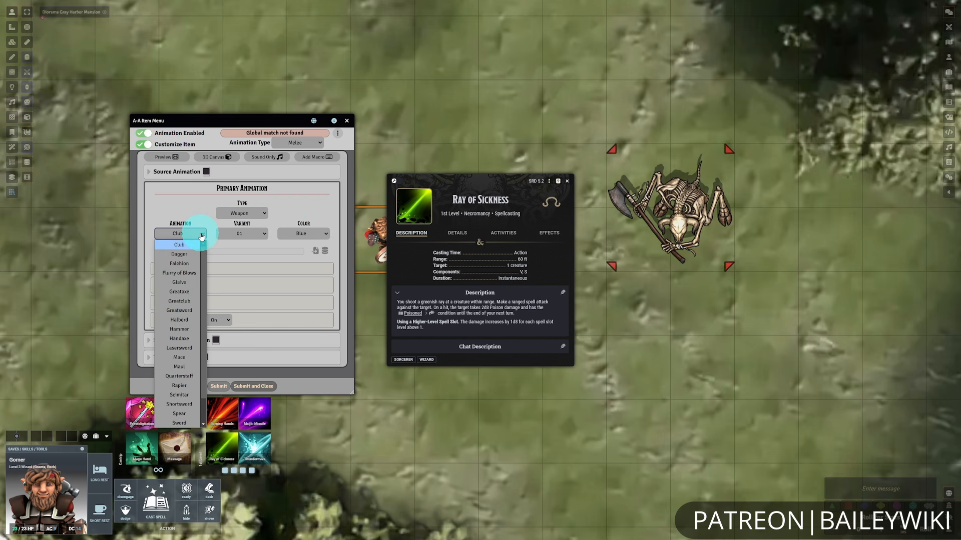
{"action": "left_click", "coordinate": [185, 283]}
{"action": "left_click", "coordinate": [249, 234]}
{"action": "left_click", "coordinate": [244, 245]}
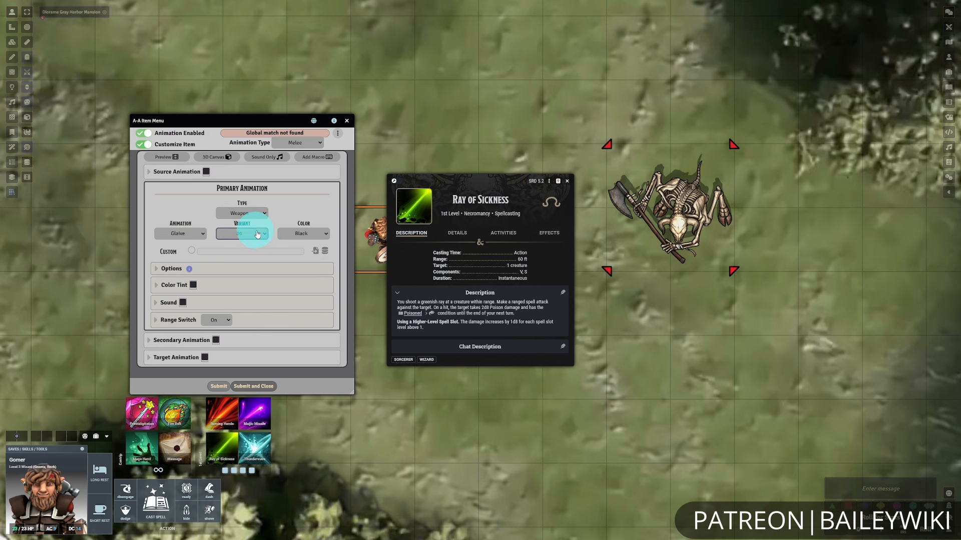
{"action": "left_click", "coordinate": [308, 234]}
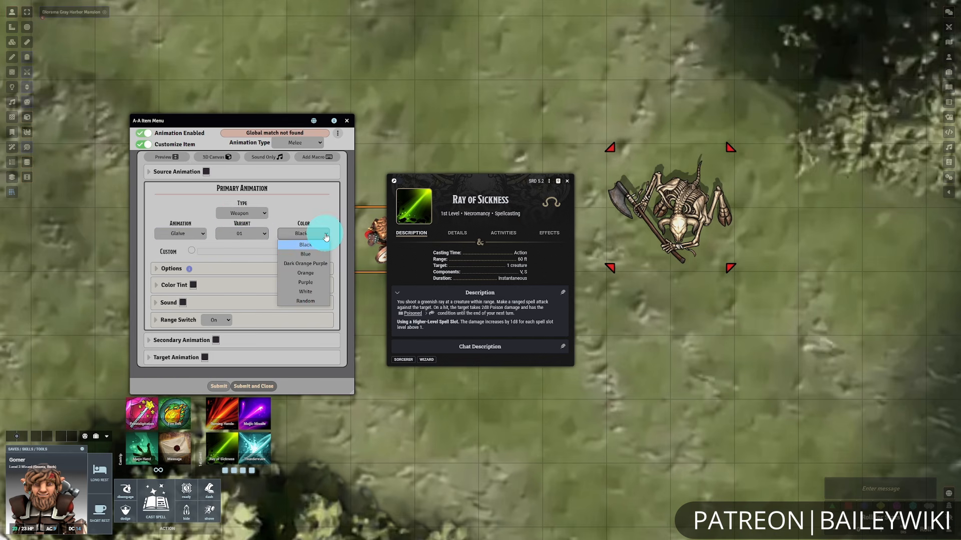
{"action": "left_click", "coordinate": [324, 211]}
Switch the animation type to Range and check its primary animation types.
{"action": "left_click", "coordinate": [304, 145]}
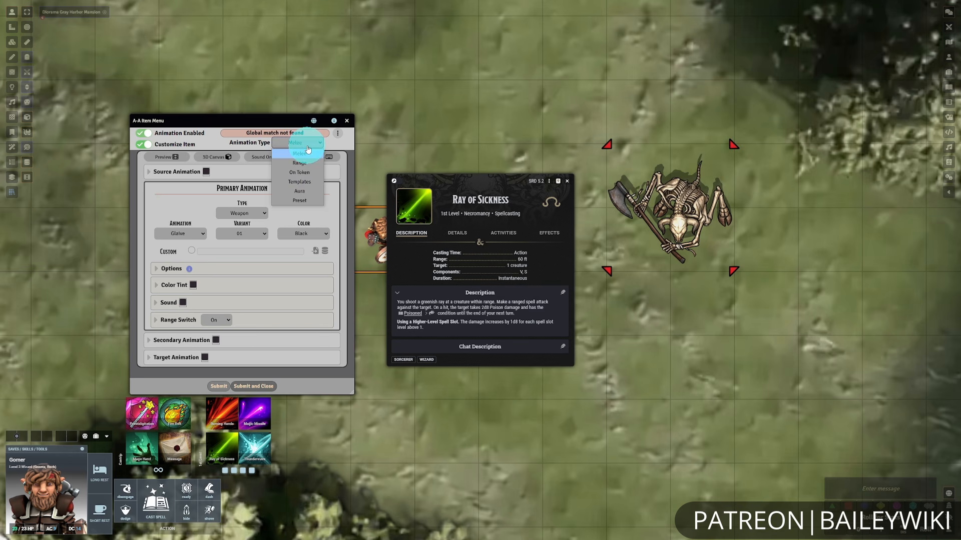
{"action": "left_click", "coordinate": [302, 162]}
{"action": "left_click", "coordinate": [256, 213]}
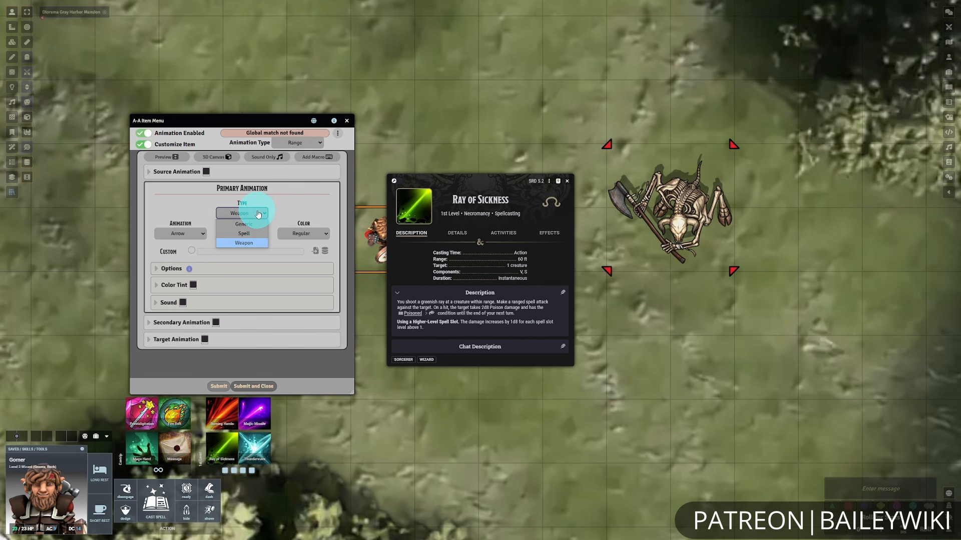
{"action": "left_click", "coordinate": [243, 234]}
Switch the animation type to On Token and browse its primary animation types.
{"action": "left_click", "coordinate": [298, 142]}
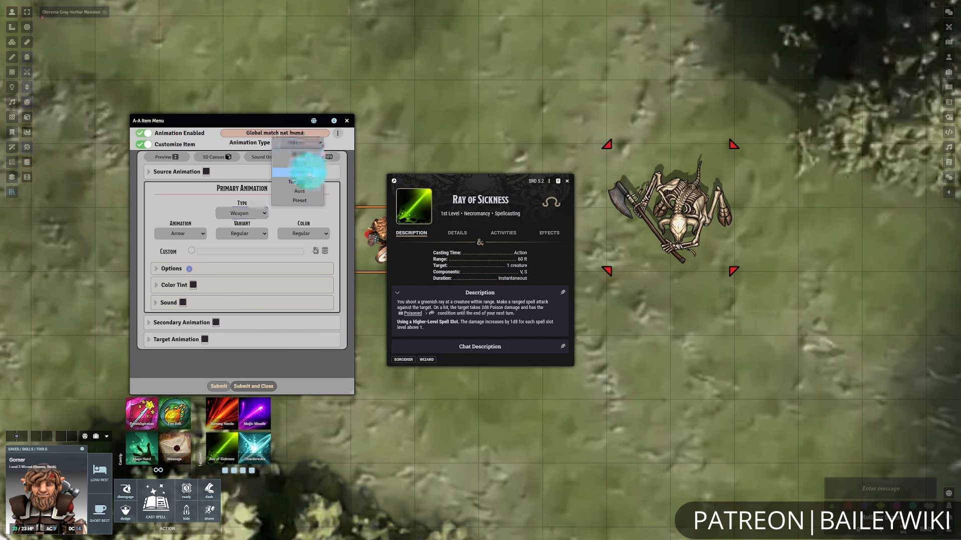
{"action": "left_click", "coordinate": [300, 172]}
{"action": "left_click", "coordinate": [257, 214]}
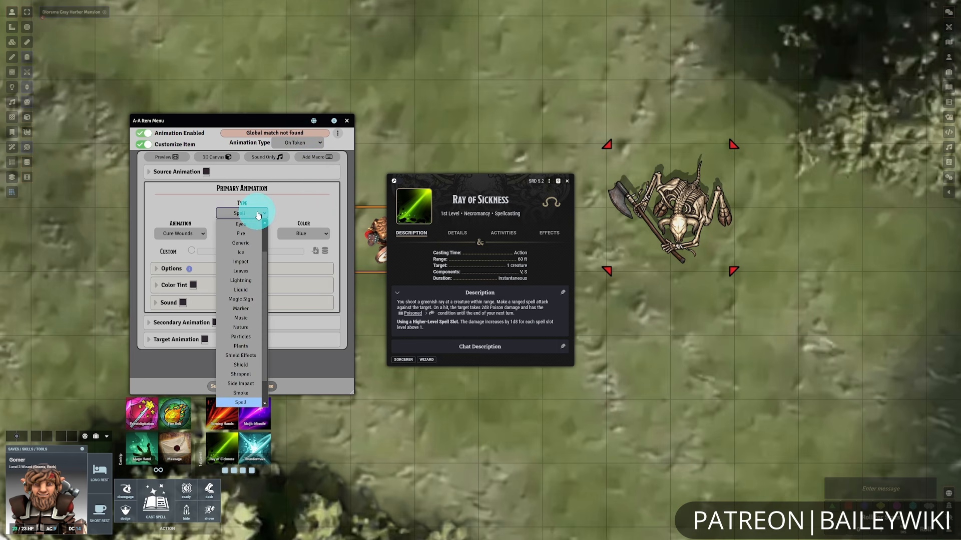
{"action": "scroll", "coordinate": [246, 383], "scroll_direction": "up", "scroll_amount": 1}
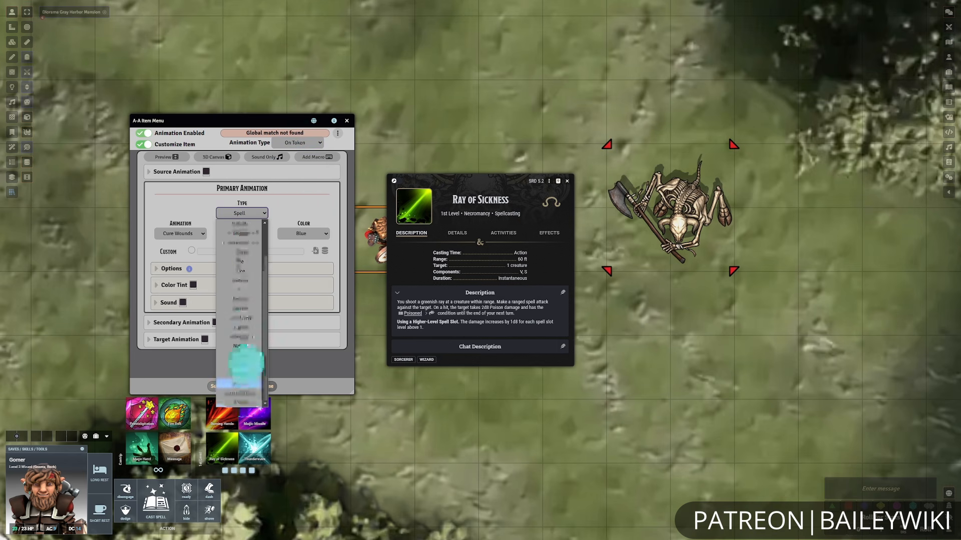
{"action": "scroll", "coordinate": [243, 325], "scroll_direction": "up", "scroll_amount": 3}
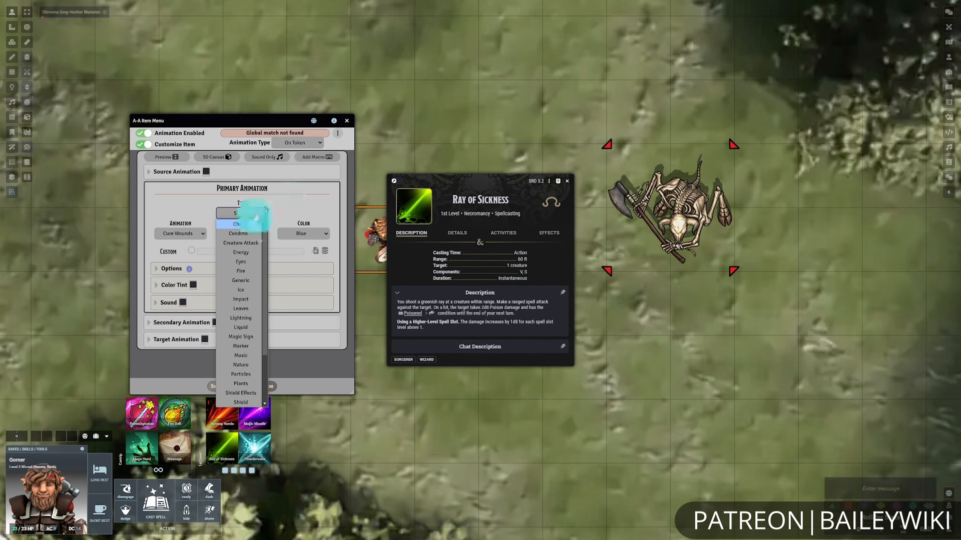
{"action": "left_click", "coordinate": [264, 218]}
Switch the animation type to Templates and check its primary animation shapes.
{"action": "left_click", "coordinate": [310, 144]}
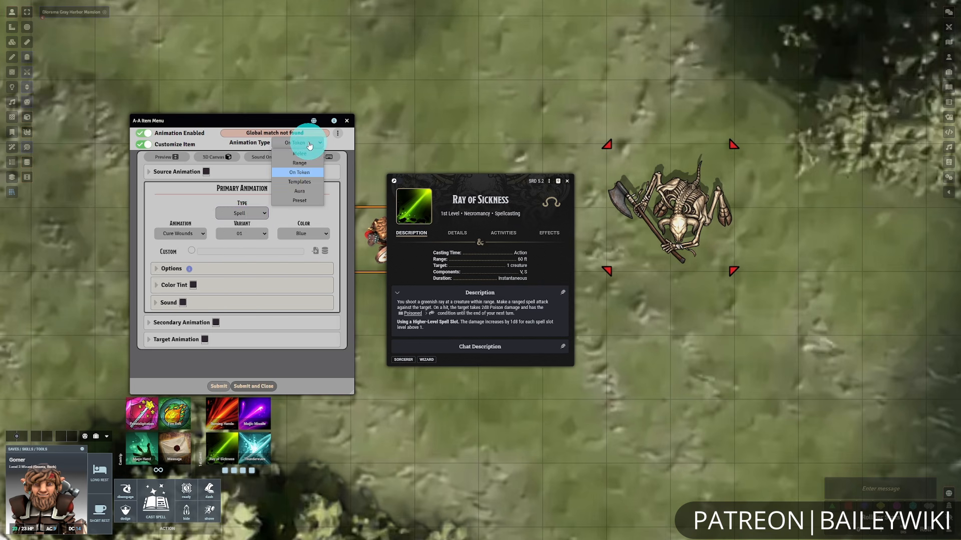
{"action": "left_click", "coordinate": [304, 183]}
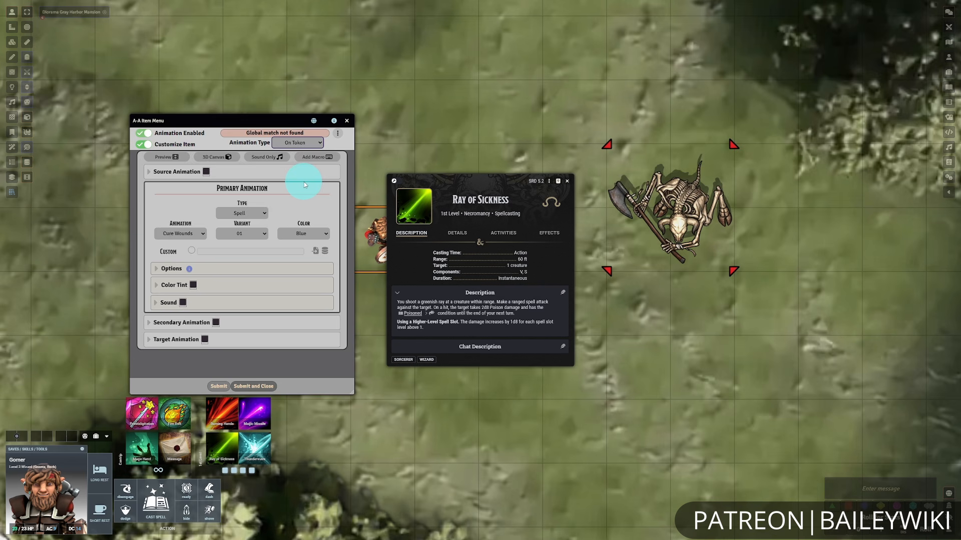
{"action": "left_click", "coordinate": [243, 213]}
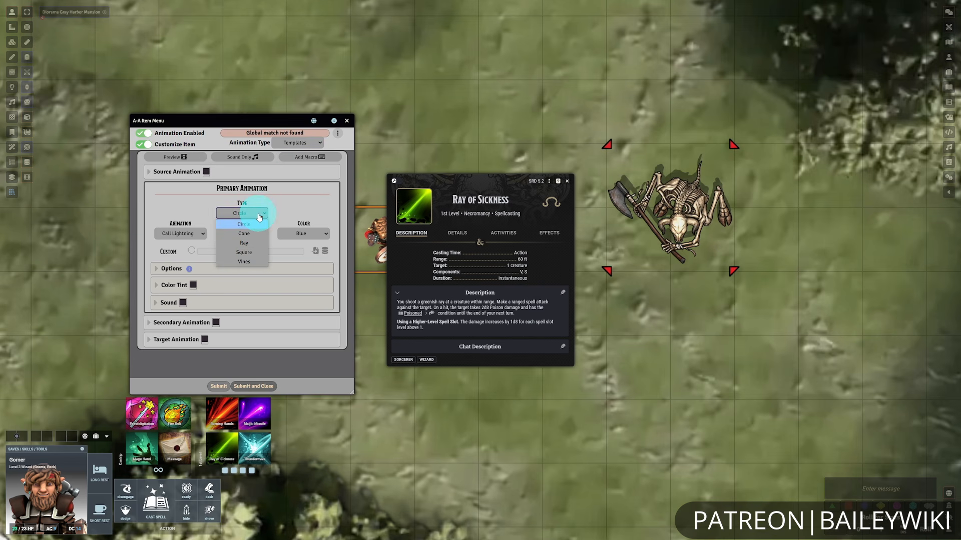
{"action": "left_click", "coordinate": [259, 218]}
Switch the animation type to Aura and browse its primary animation types.
{"action": "left_click", "coordinate": [300, 144]}
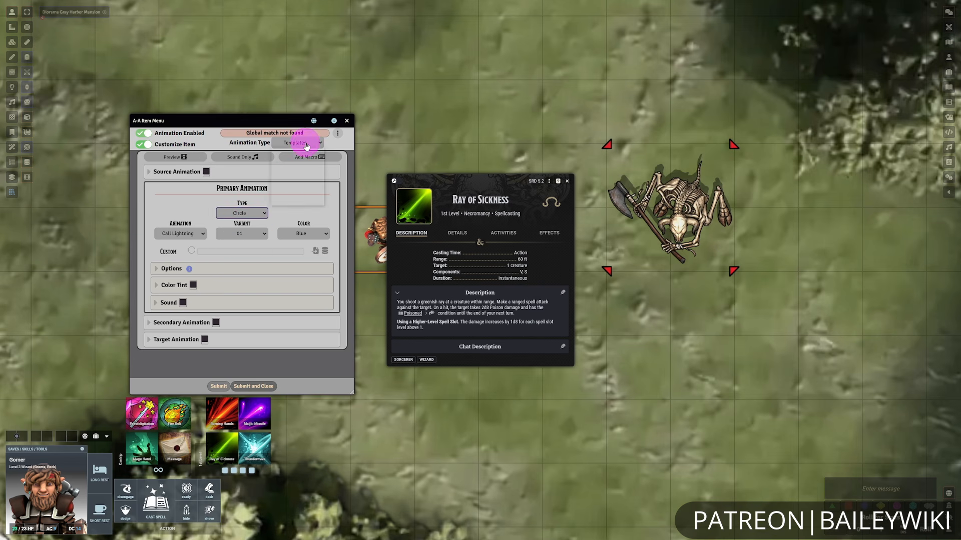
{"action": "left_click", "coordinate": [301, 193]}
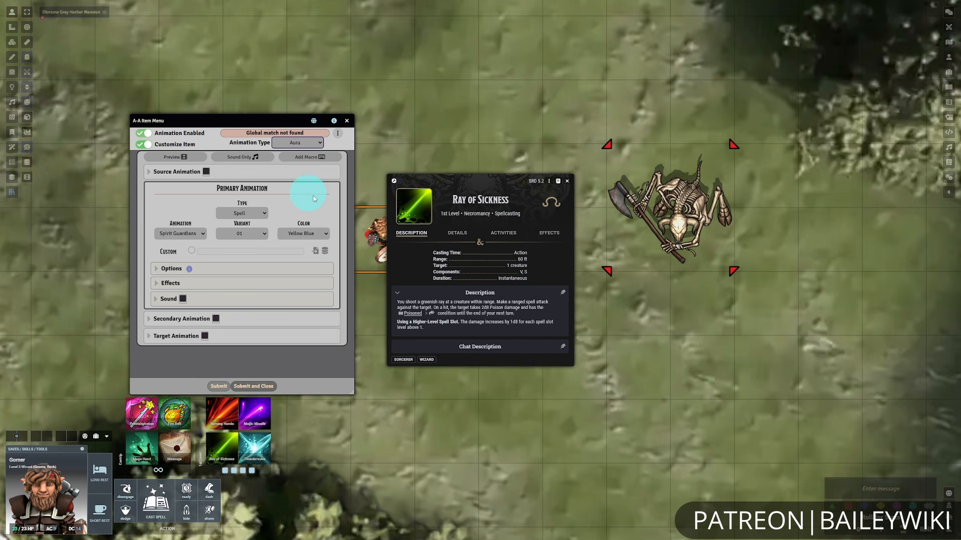
{"action": "left_click", "coordinate": [241, 213]}
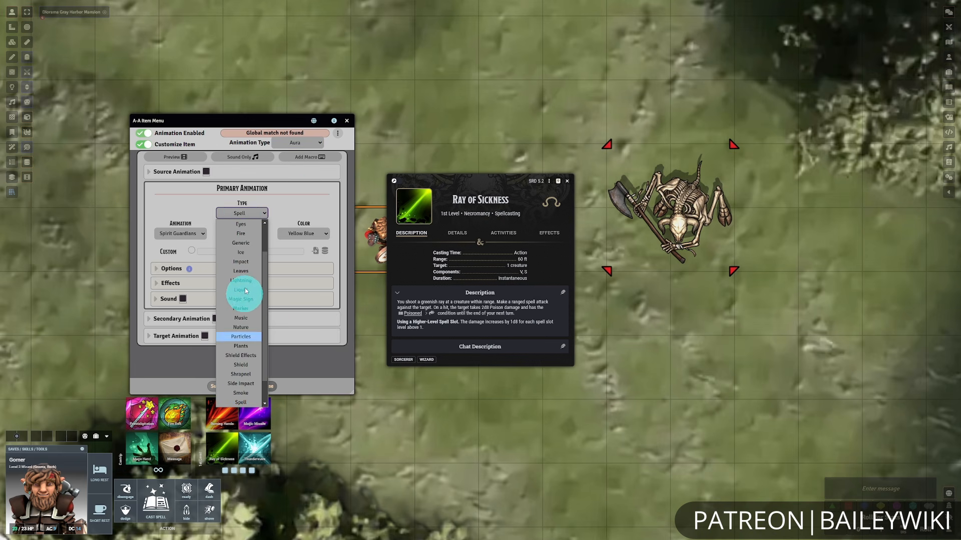
{"action": "scroll", "coordinate": [242, 280], "scroll_direction": "up", "scroll_amount": 2}
{"action": "scroll", "coordinate": [243, 316], "scroll_direction": "down", "scroll_amount": 3}
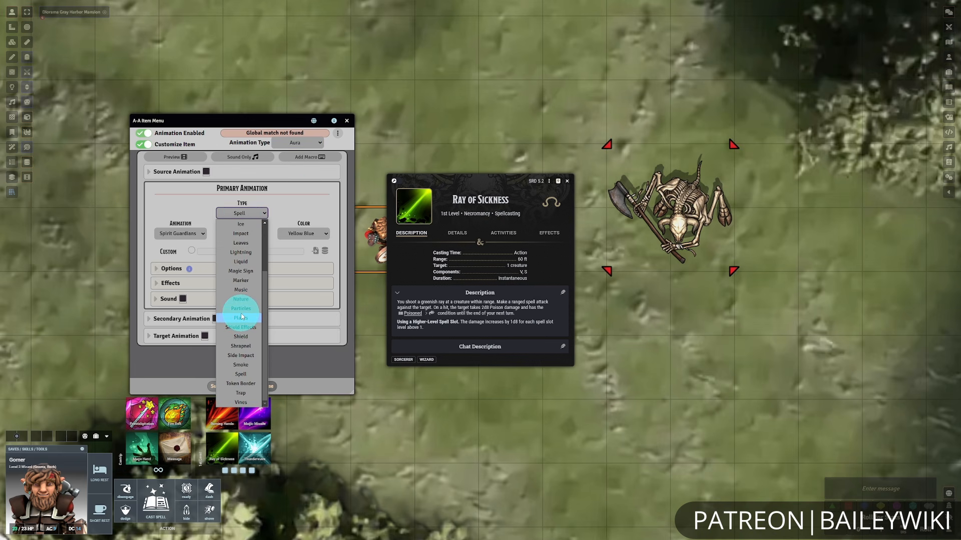
{"action": "left_click", "coordinate": [260, 213]}
Switch the animation type to Preset and check the available preset types.
{"action": "left_click", "coordinate": [300, 143]}
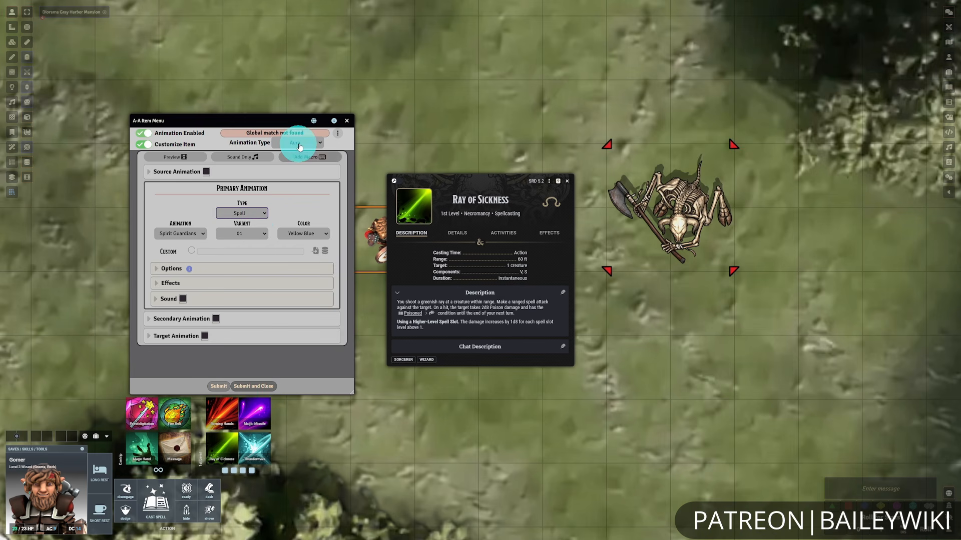
{"action": "left_click", "coordinate": [300, 201]}
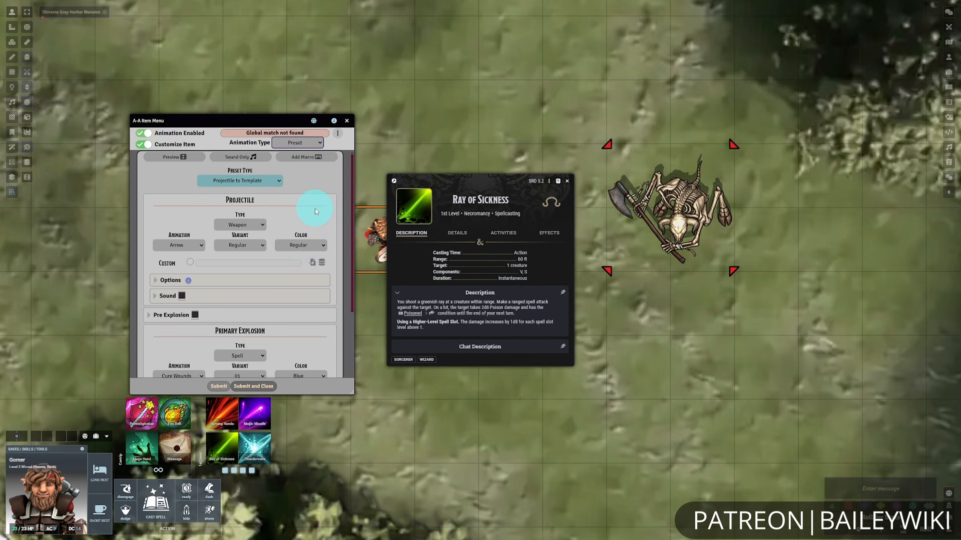
{"action": "scroll", "coordinate": [315, 208], "scroll_direction": "down", "scroll_amount": 3}
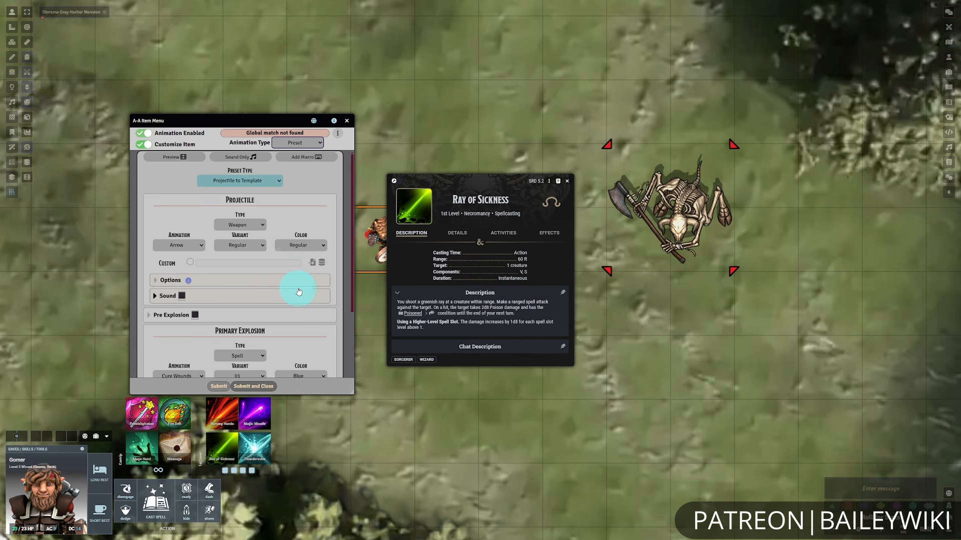
{"action": "left_click", "coordinate": [278, 181]}
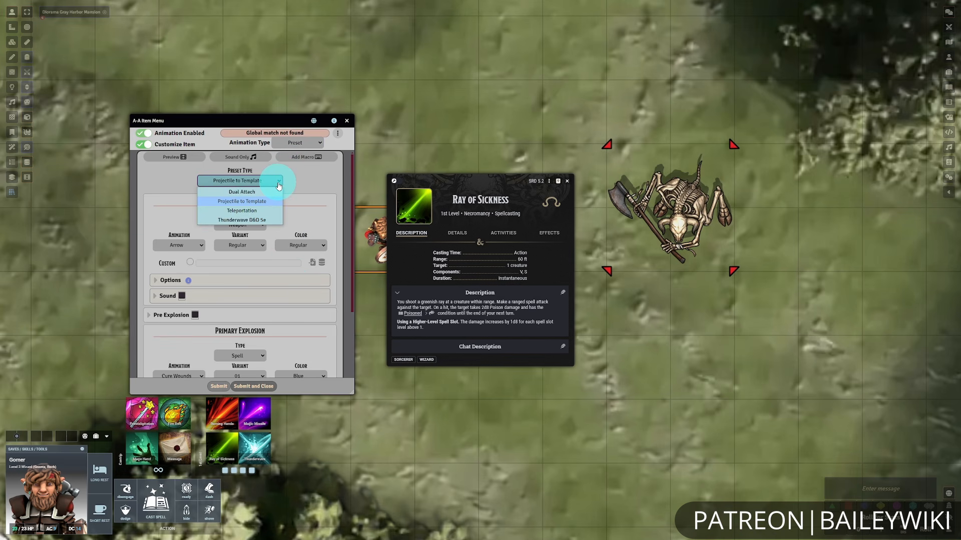
{"action": "left_click", "coordinate": [279, 186]}
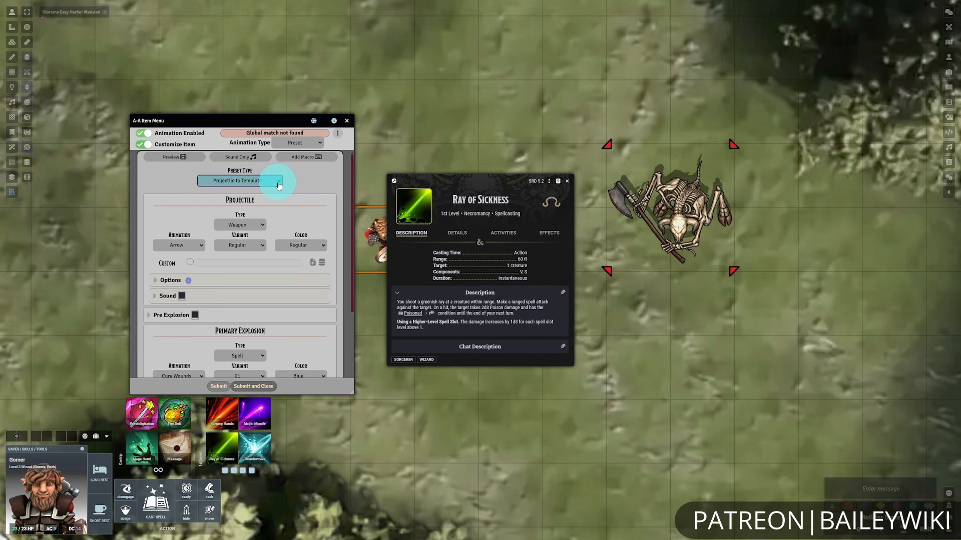
Set the animation type to Range and its primary animation type to Spell.
{"action": "left_click", "coordinate": [308, 184]}
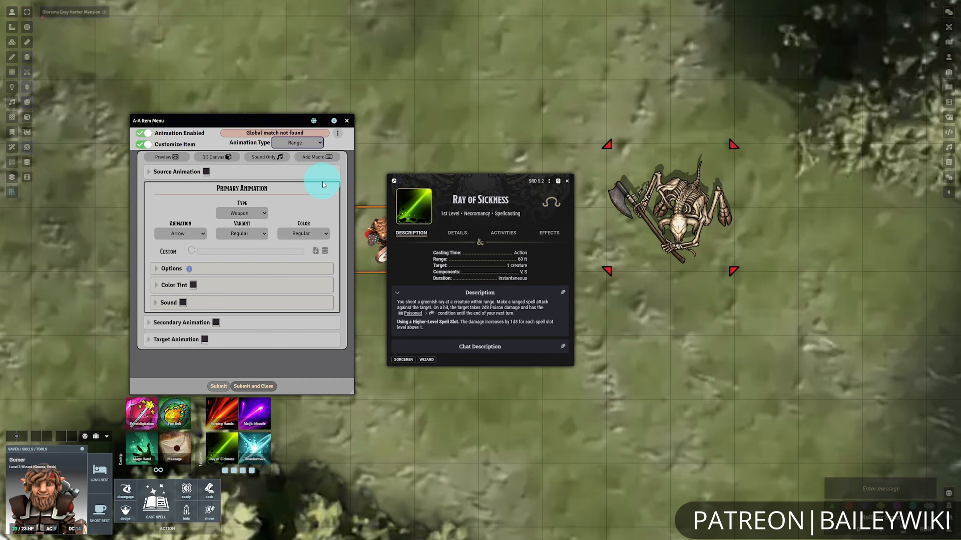
{"action": "left_click", "coordinate": [264, 217]}
{"action": "left_click", "coordinate": [253, 233]}
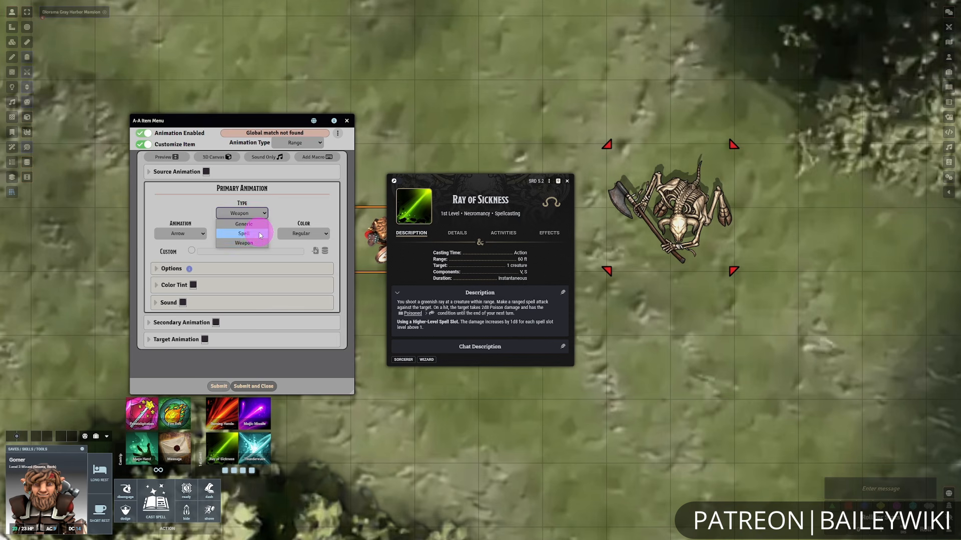
Set the primary animation to Disintegrate, variant 01, in Green.
{"action": "left_click", "coordinate": [199, 234]}
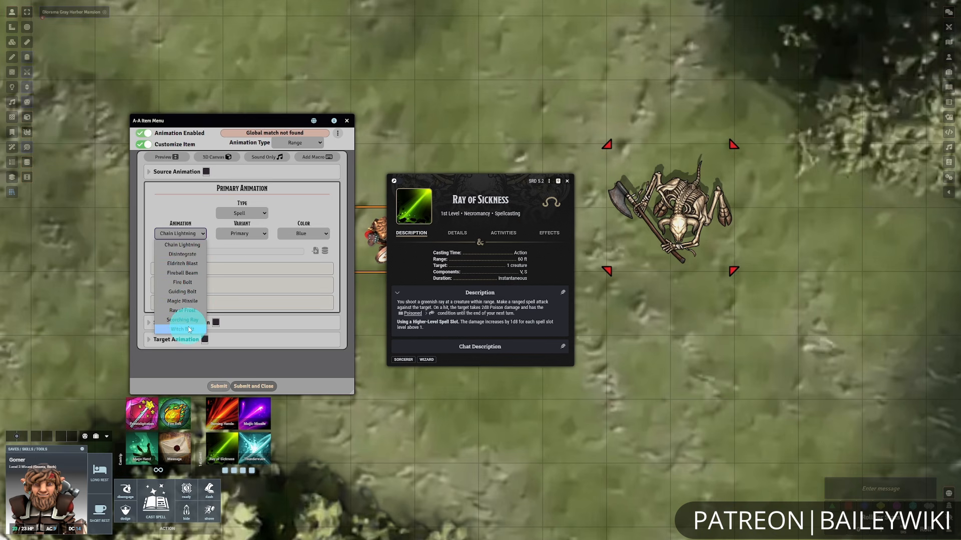
{"action": "left_click", "coordinate": [185, 245]}
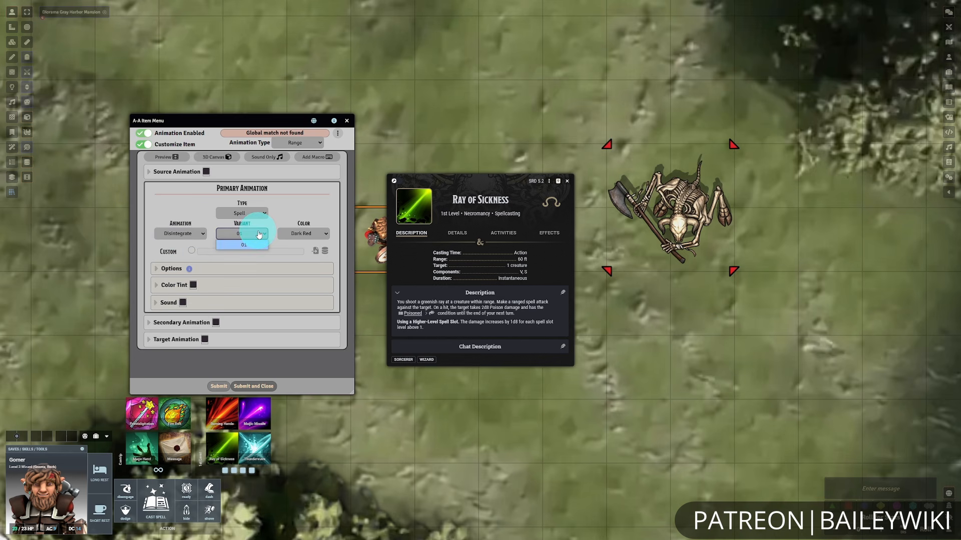
{"action": "left_click", "coordinate": [309, 233]}
{"action": "left_click", "coordinate": [305, 254]}
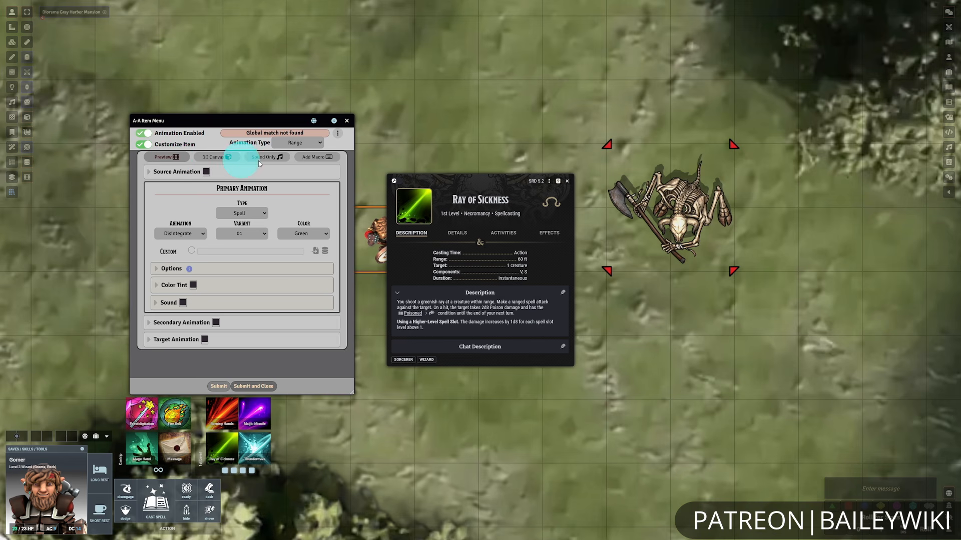
Preview the green Disintegrate animation for Ray of Sickness, and close the video preview.
{"action": "left_click", "coordinate": [175, 159]}
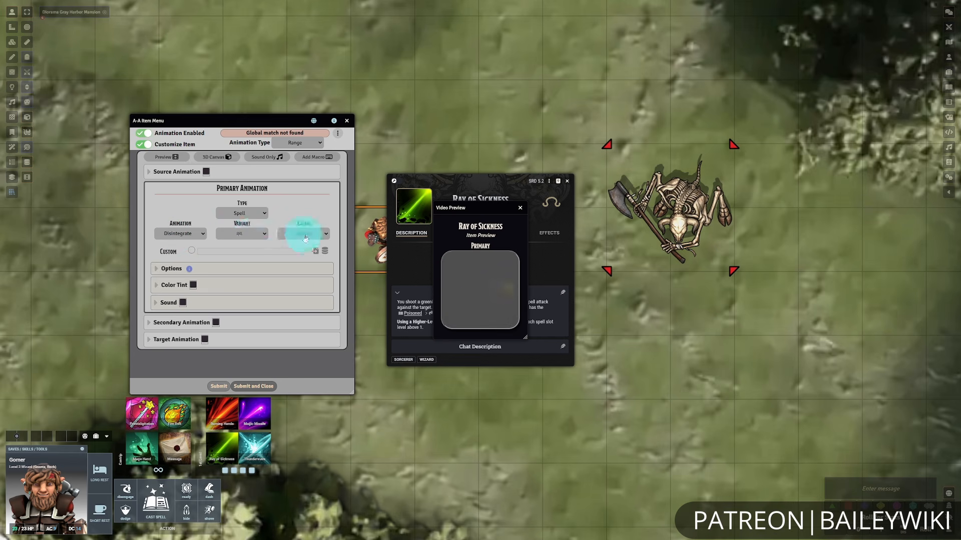
{"action": "left_click", "coordinate": [508, 308]}
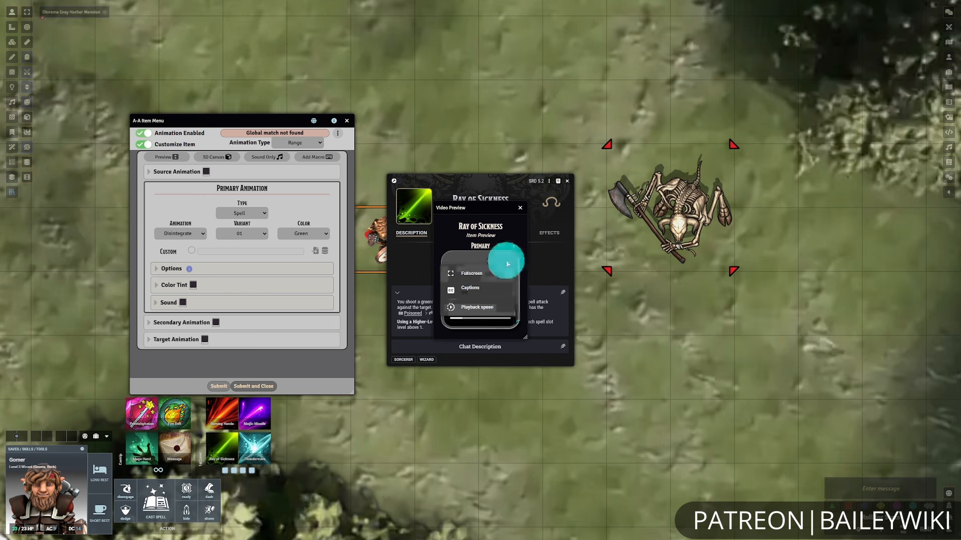
{"action": "left_click", "coordinate": [510, 237]}
{"action": "left_click", "coordinate": [521, 210]}
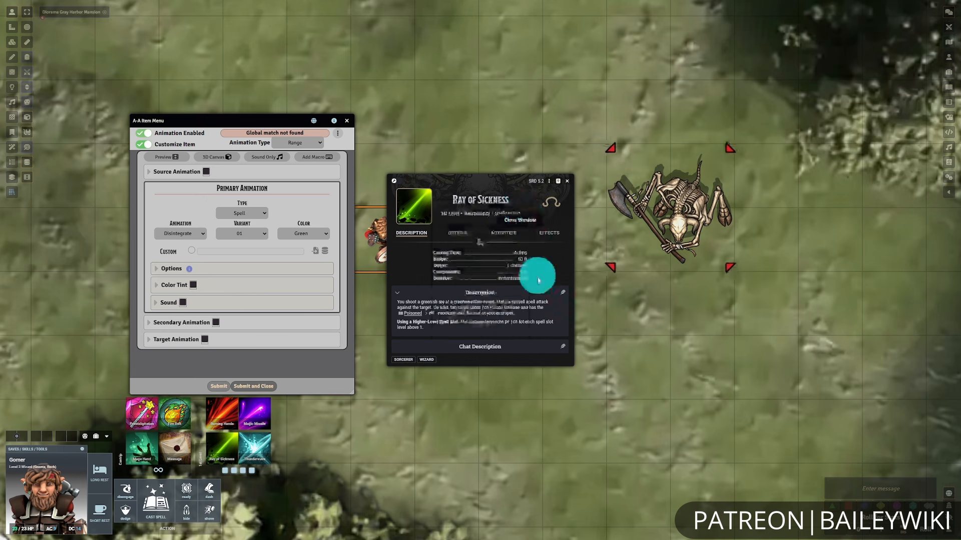
Switch the primary animation to Eldritch Blast, preview it, and close the video preview.
{"action": "left_click", "coordinate": [194, 234]}
{"action": "left_click", "coordinate": [194, 252]}
{"action": "left_click", "coordinate": [169, 158]}
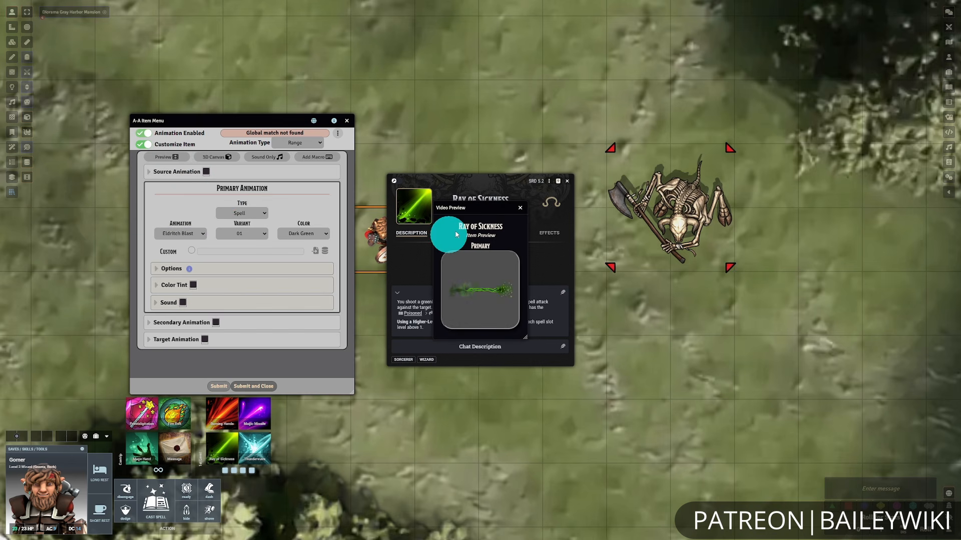
{"action": "left_click", "coordinate": [520, 207]}
Switch the primary animation to Fireball Beam in Dark Green, preview it, and close the video preview.
{"action": "left_click", "coordinate": [304, 234]}
{"action": "left_click", "coordinate": [194, 234]}
{"action": "left_click", "coordinate": [187, 273]}
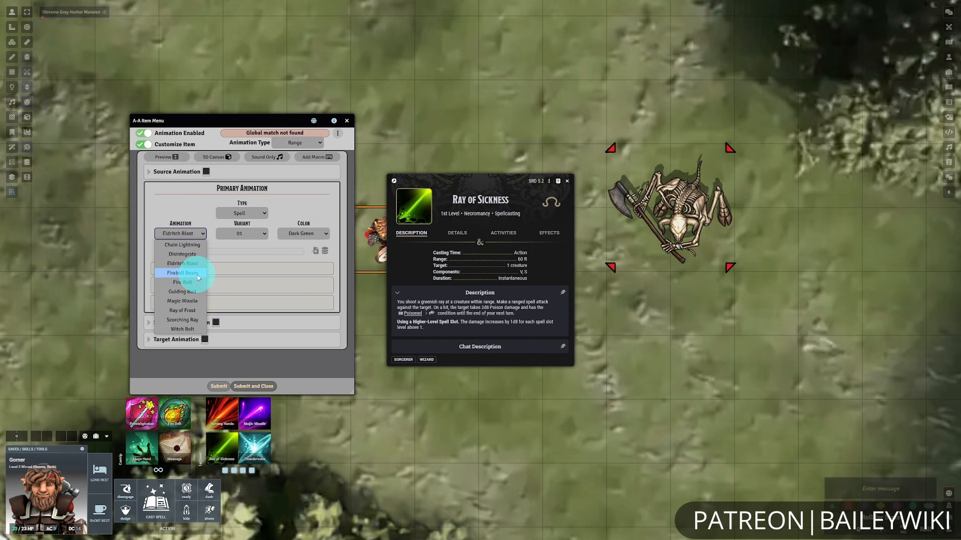
{"action": "left_click", "coordinate": [304, 234]}
{"action": "left_click", "coordinate": [328, 256]}
{"action": "left_click", "coordinate": [168, 157]}
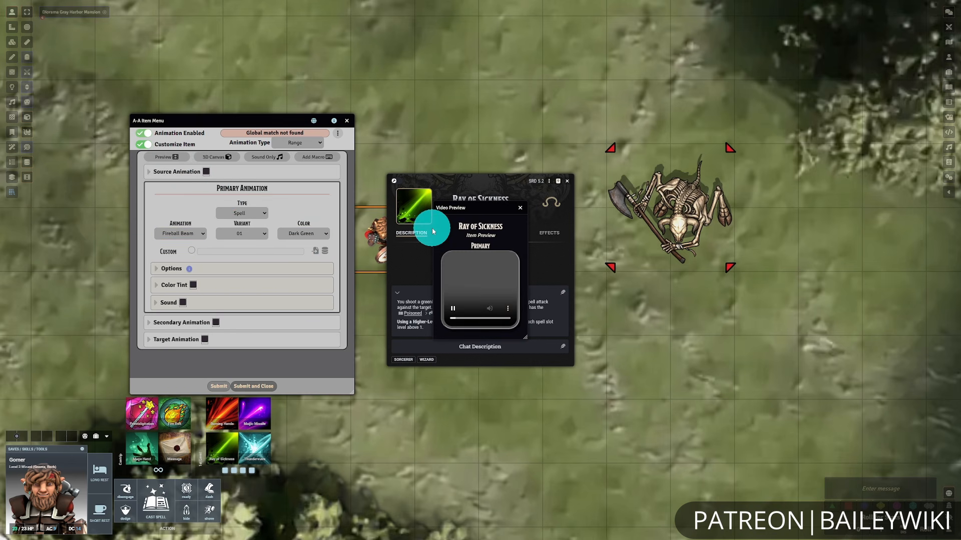
{"action": "left_click", "coordinate": [520, 209]}
Return the primary animation to Disintegrate, variant 01, in Green, and preview it again.
{"action": "left_click", "coordinate": [176, 241]}
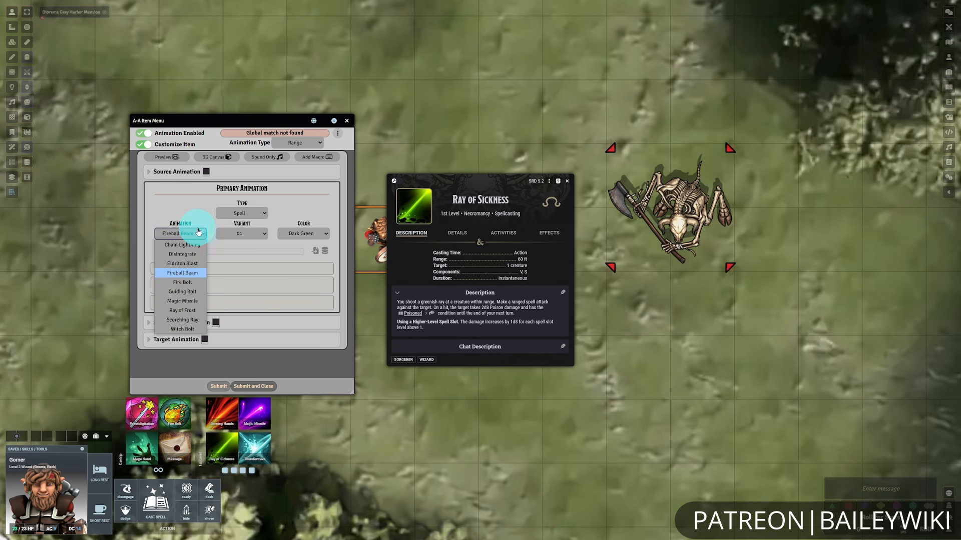
{"action": "left_click", "coordinate": [181, 306]}
{"action": "left_click", "coordinate": [304, 233]}
{"action": "left_click", "coordinate": [311, 202]}
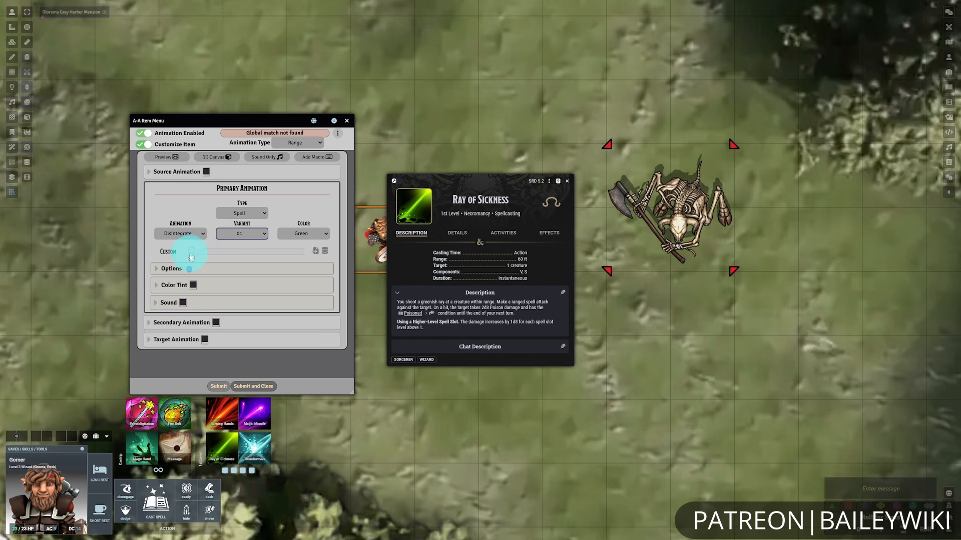
{"action": "left_click", "coordinate": [168, 158]}
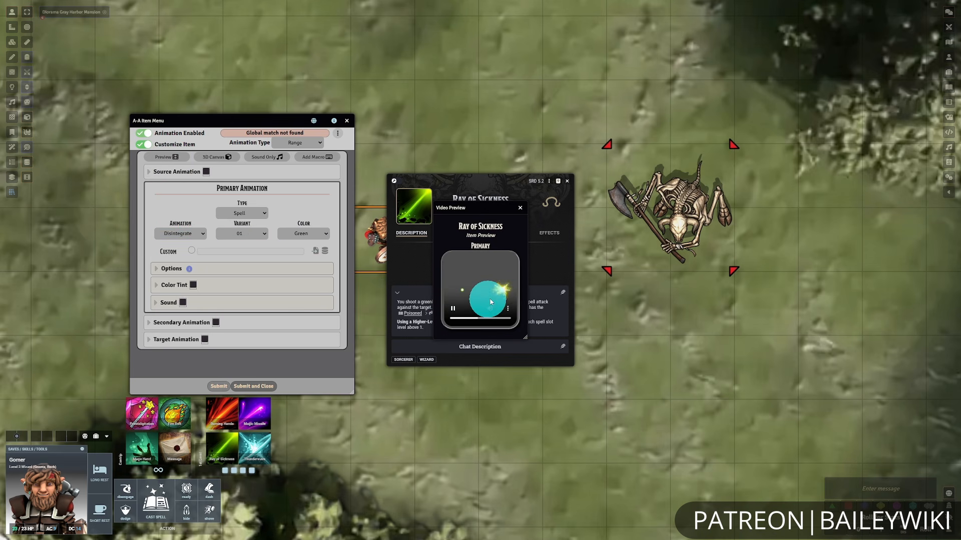
{"action": "left_click", "coordinate": [520, 208]}
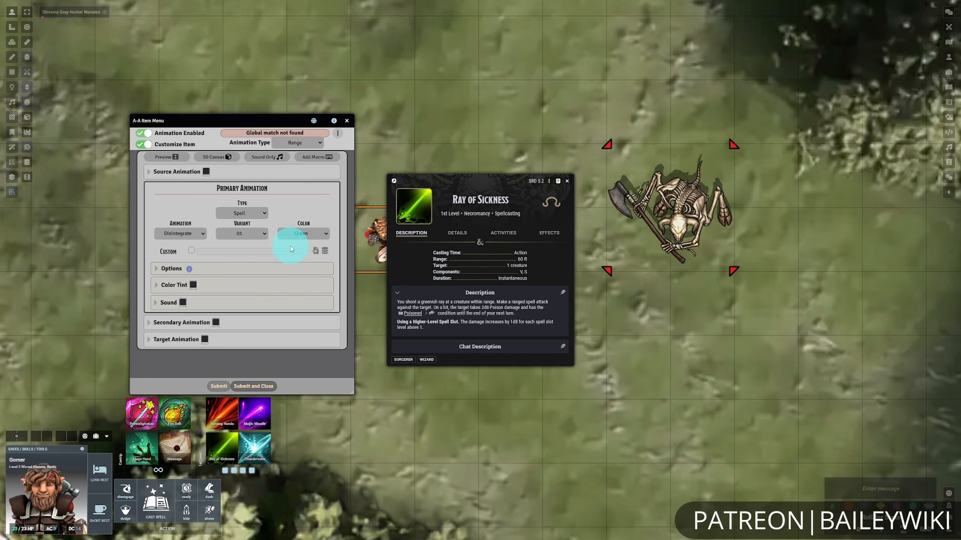
Submit and close the item's animation settings, and move the Ray of Sickness sheet clear of the tokens.
{"action": "left_click", "coordinate": [264, 389]}
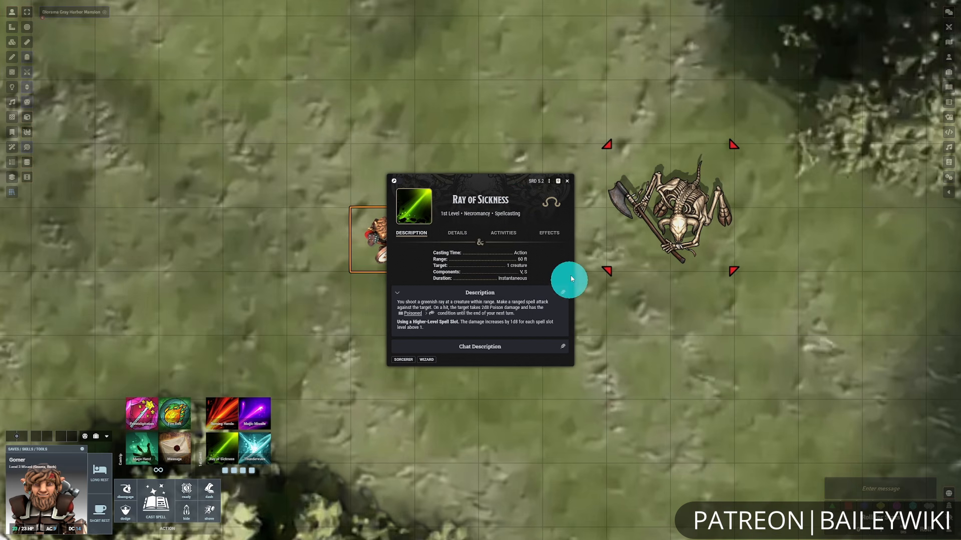
{"action": "left_click_drag", "start_coordinate": [503, 175], "coordinate": [917, 363]}
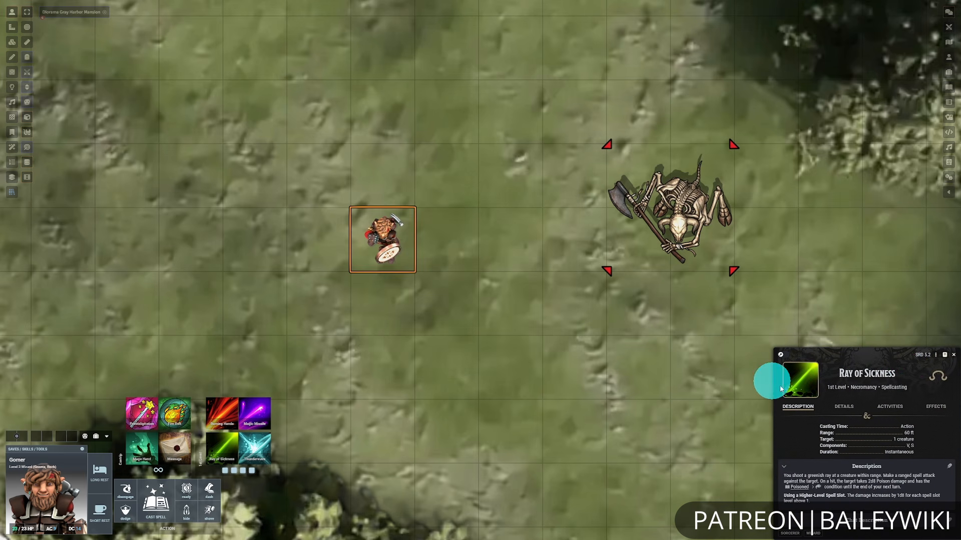
Cast Ray of Sickness at the targeted skeleton, and show the primary animation options in the spell's Automated Animations settings.
{"action": "left_click", "coordinate": [226, 452]}
{"action": "left_click", "coordinate": [543, 304]}
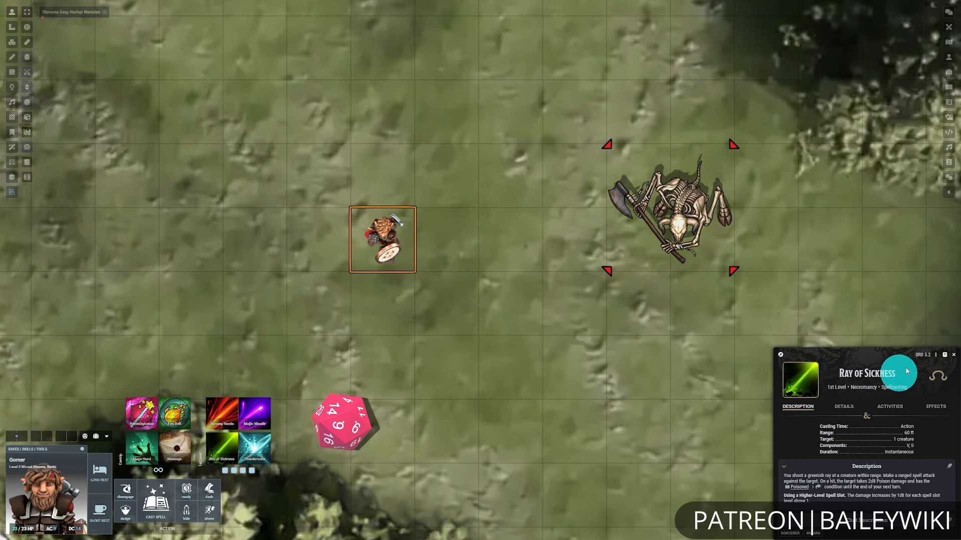
{"action": "left_click", "coordinate": [936, 355]}
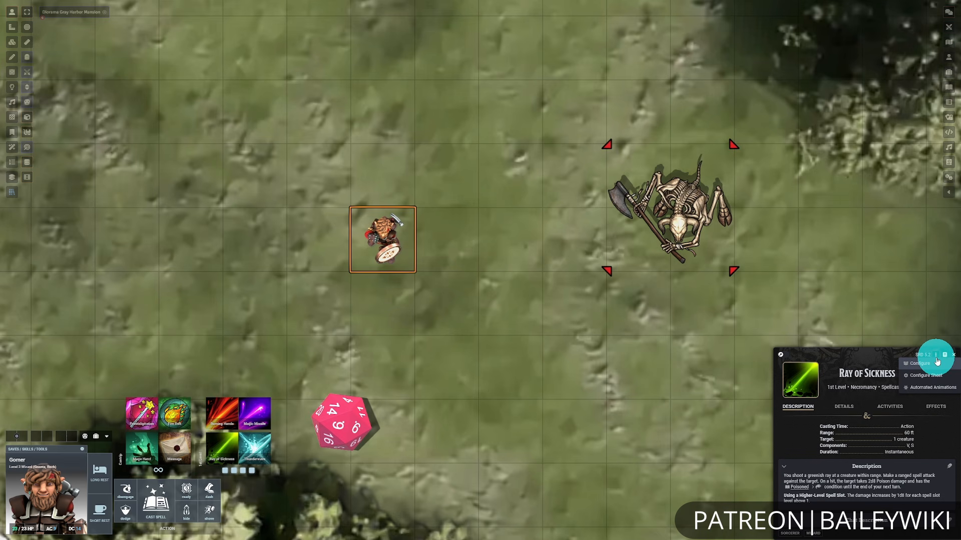
{"action": "left_click", "coordinate": [931, 388]}
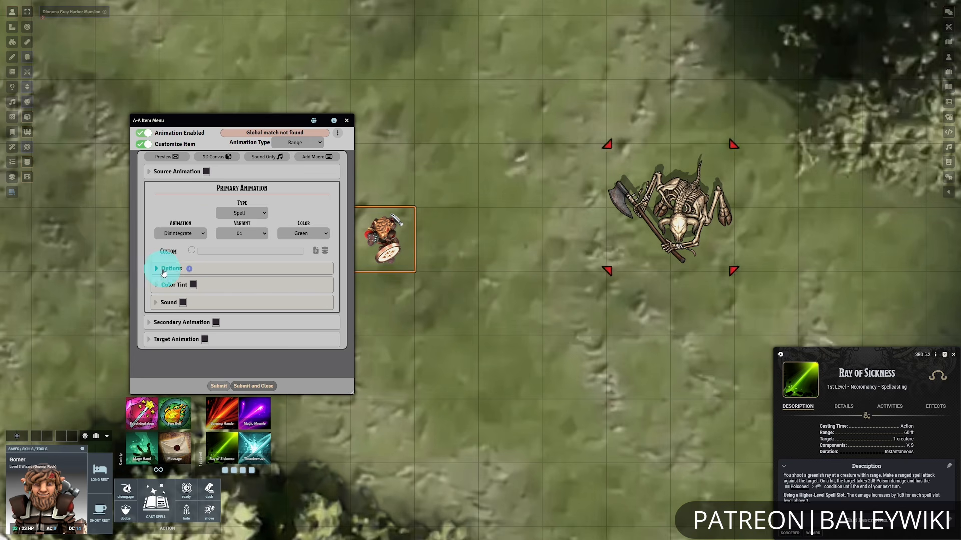
{"action": "left_click", "coordinate": [165, 269]}
{"action": "scroll", "coordinate": [287, 271], "scroll_direction": "down", "scroll_amount": 1}
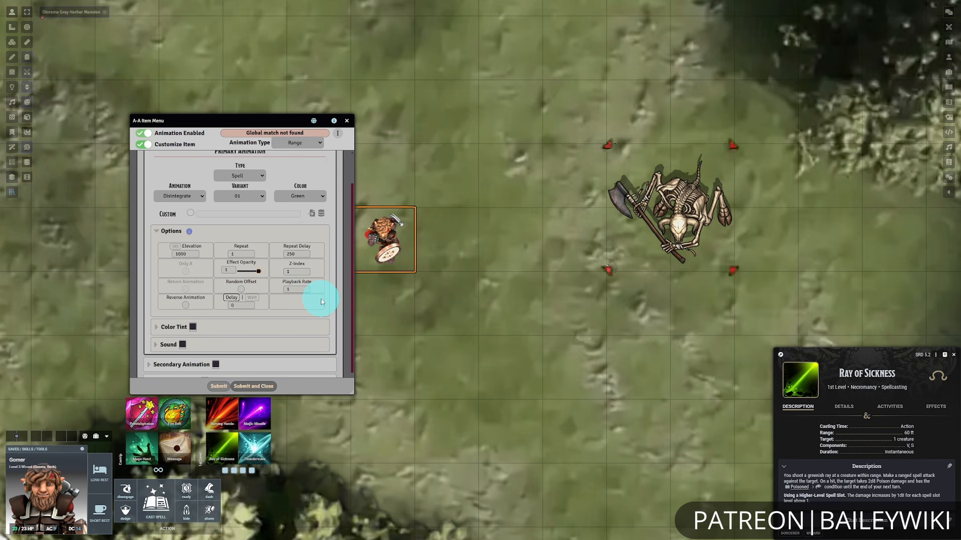
Examine the help descriptions of the Range animation options, with a brief look at the On Token and Templates ones.
{"action": "left_click", "coordinate": [189, 232]}
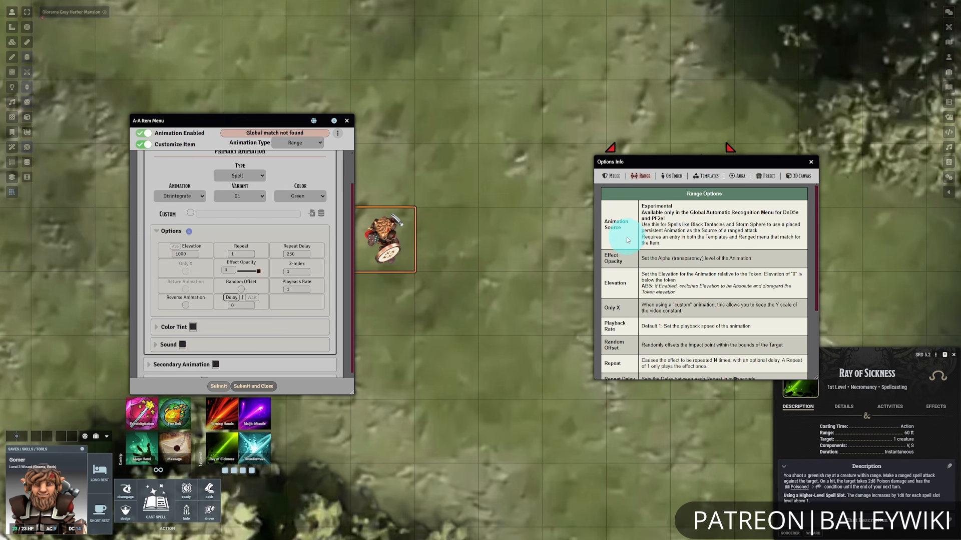
{"action": "left_click", "coordinate": [671, 176]}
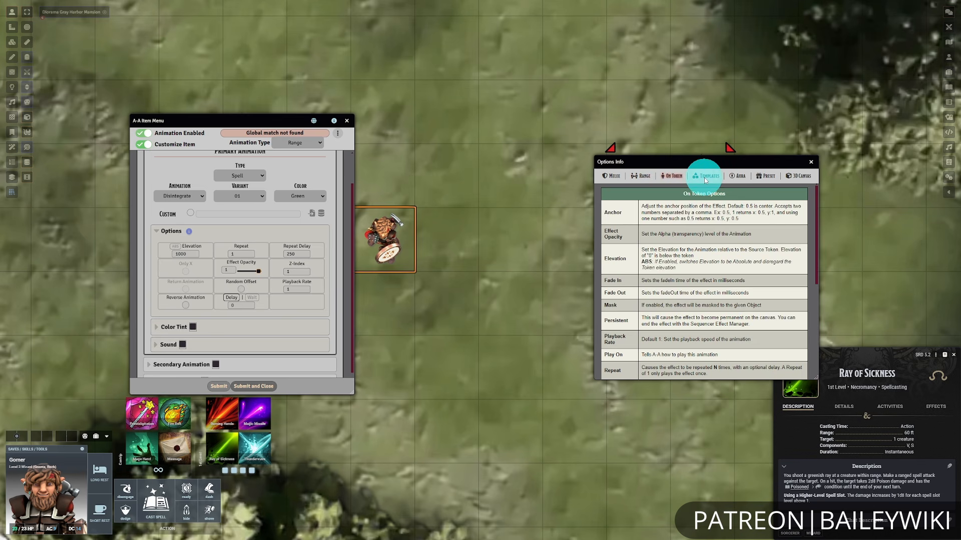
{"action": "left_click", "coordinate": [706, 176]}
{"action": "left_click", "coordinate": [641, 176]}
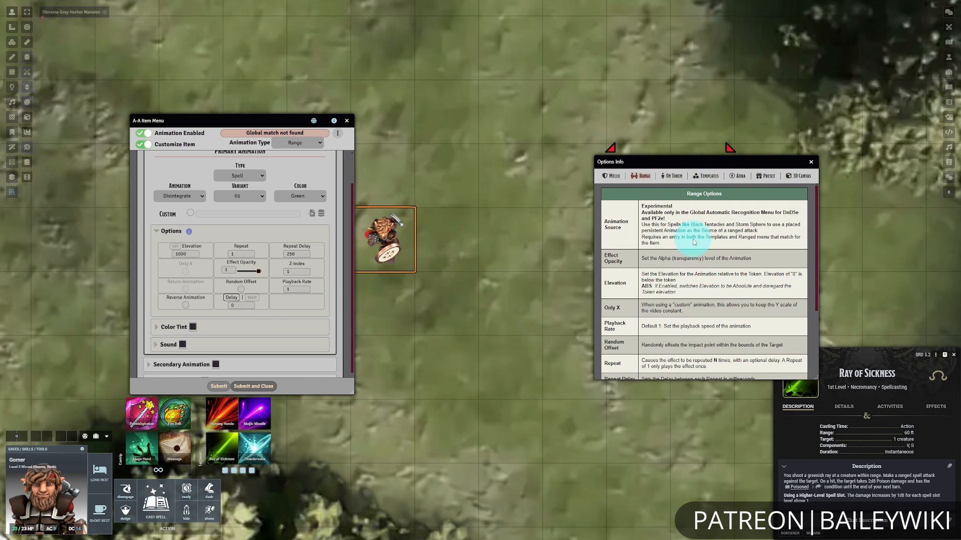
{"action": "scroll", "coordinate": [694, 250], "scroll_direction": "down", "scroll_amount": 3}
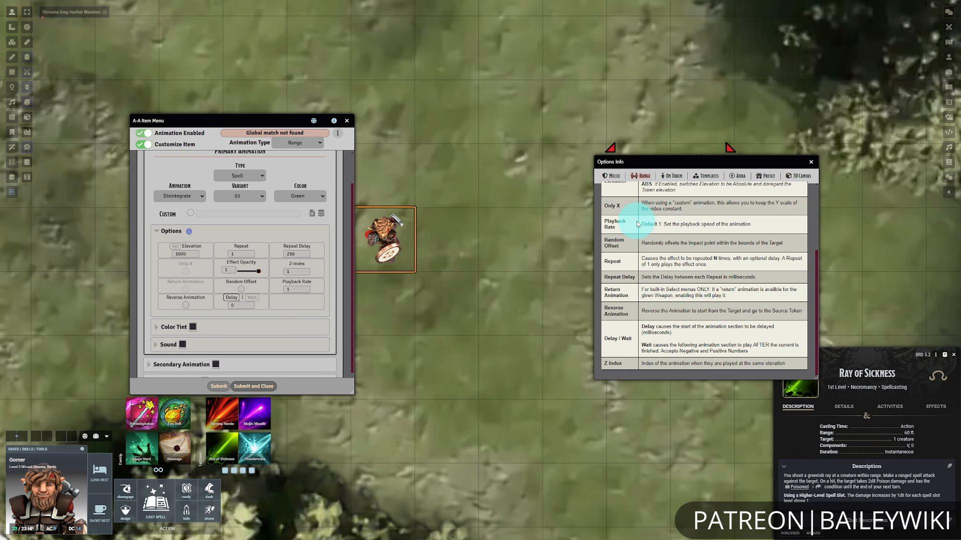
{"action": "scroll", "coordinate": [633, 335], "scroll_direction": "down", "scroll_amount": 1}
{"action": "scroll", "coordinate": [633, 335], "scroll_direction": "up", "scroll_amount": 4}
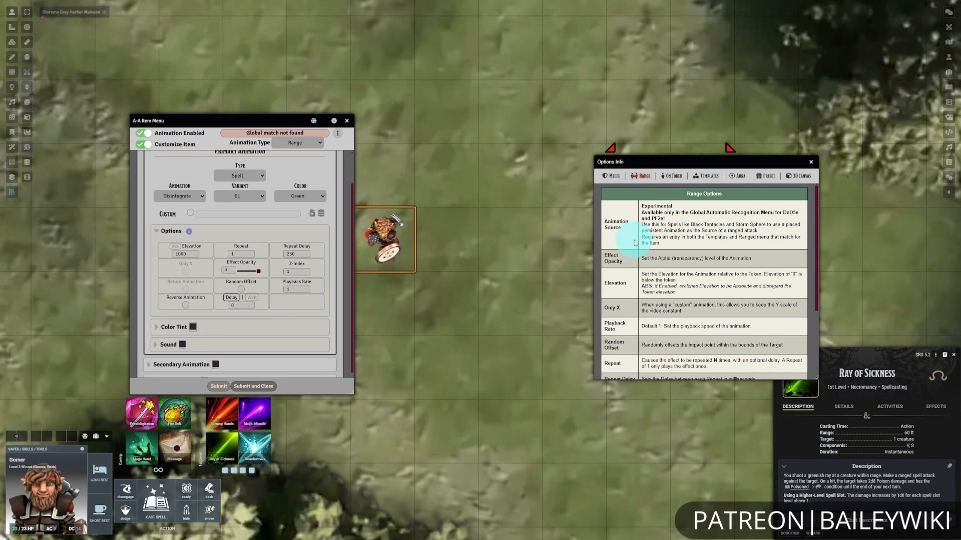
{"action": "scroll", "coordinate": [634, 243], "scroll_direction": "down", "scroll_amount": 2}
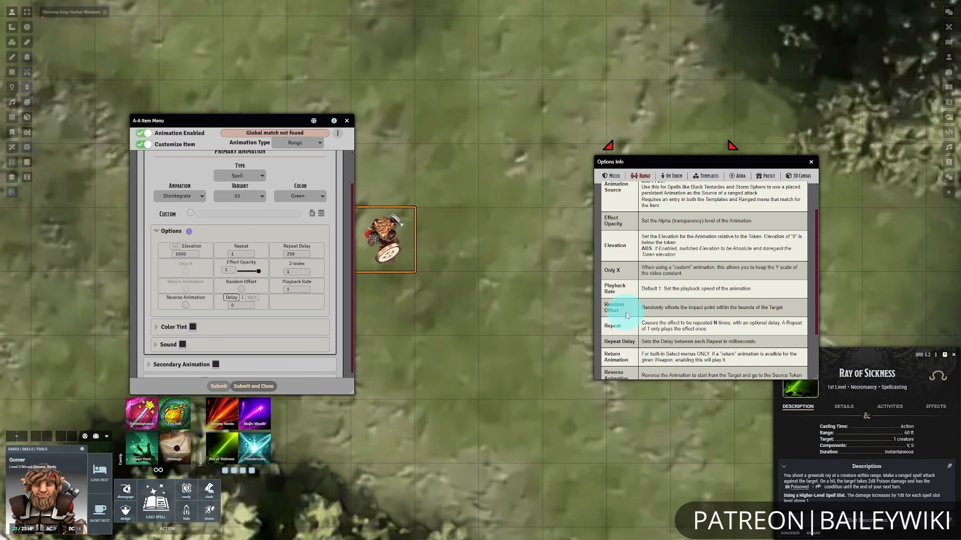
{"action": "scroll", "coordinate": [761, 275], "scroll_direction": "up", "scroll_amount": 2}
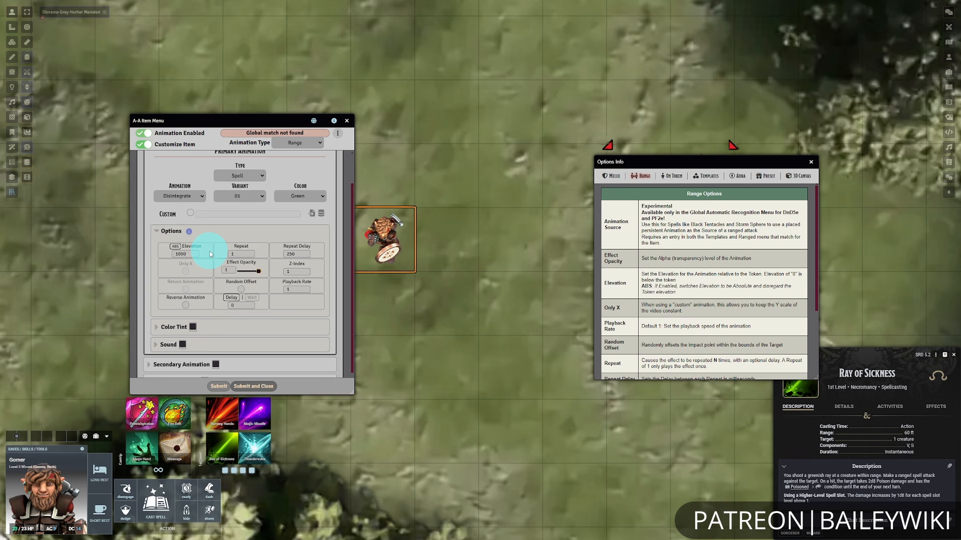
Adjust the primary animation's options: absolute elevation off, playback rate 0.75, and Wait instead of Delay.
{"action": "left_click", "coordinate": [175, 246]}
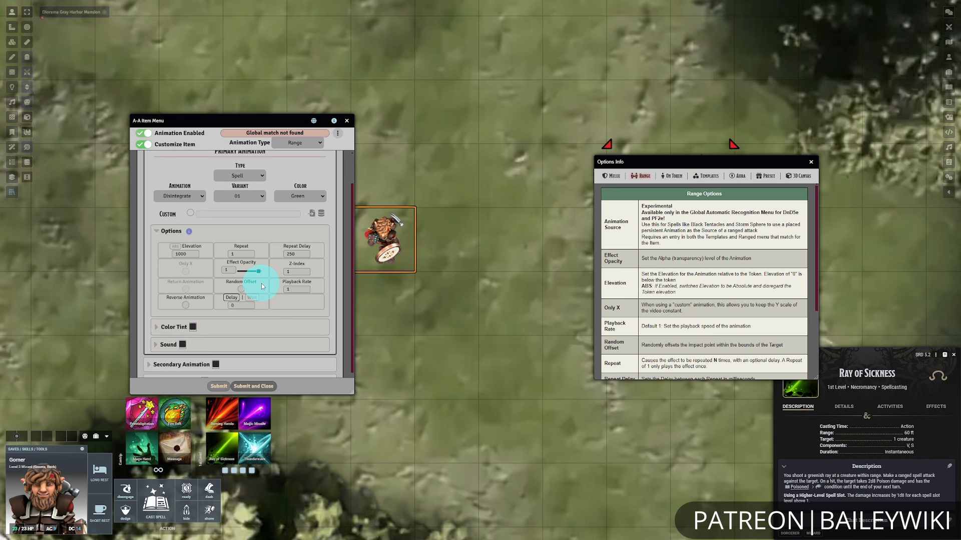
{"action": "left_click", "coordinate": [296, 289]}
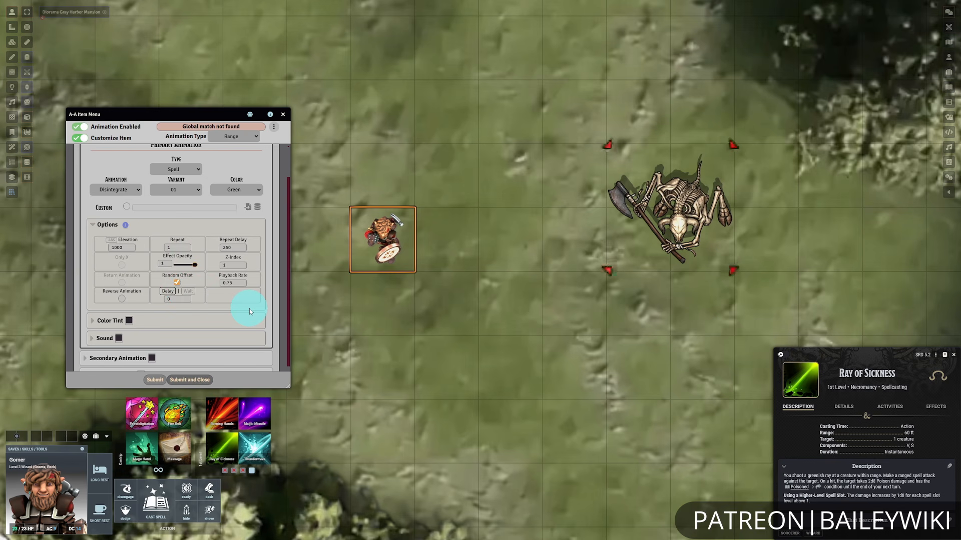
{"action": "left_click", "coordinate": [188, 292]}
{"action": "scroll", "coordinate": [239, 296], "scroll_direction": "up", "scroll_amount": 1}
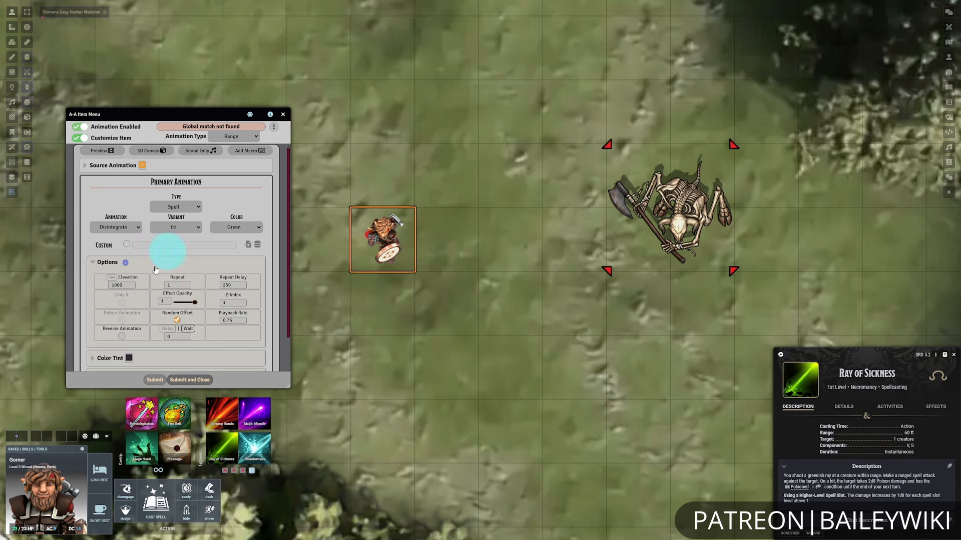
{"action": "scroll", "coordinate": [204, 315], "scroll_direction": "down", "scroll_amount": 1}
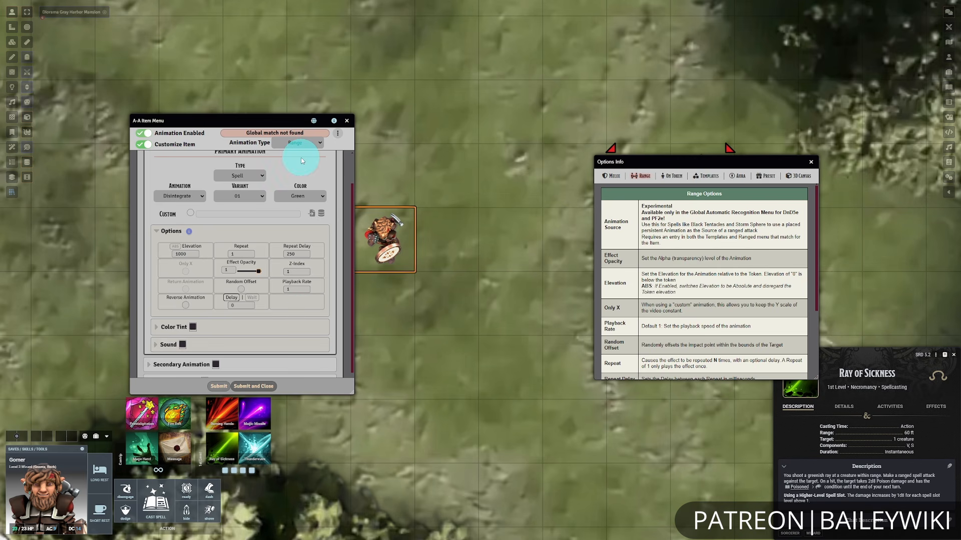
Switch the animation type to Templates and examine its primary animation options.
{"action": "left_click", "coordinate": [306, 143]}
{"action": "left_click", "coordinate": [300, 182]}
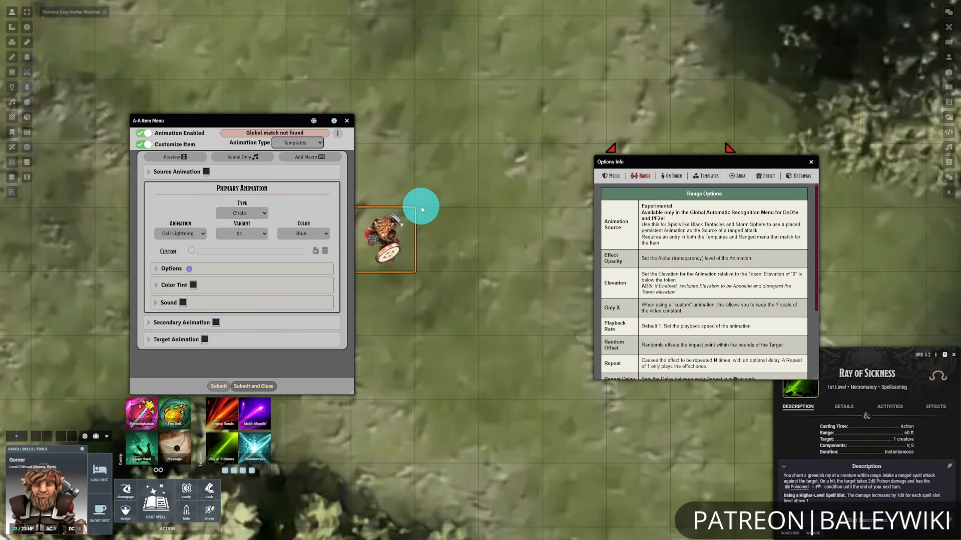
{"action": "left_click", "coordinate": [157, 270]}
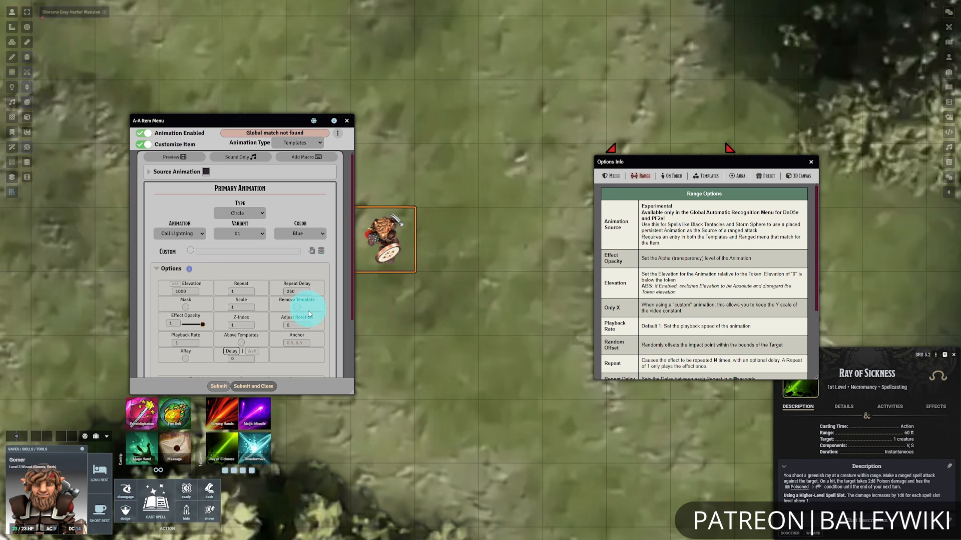
{"action": "scroll", "coordinate": [310, 316], "scroll_direction": "down", "scroll_amount": 1}
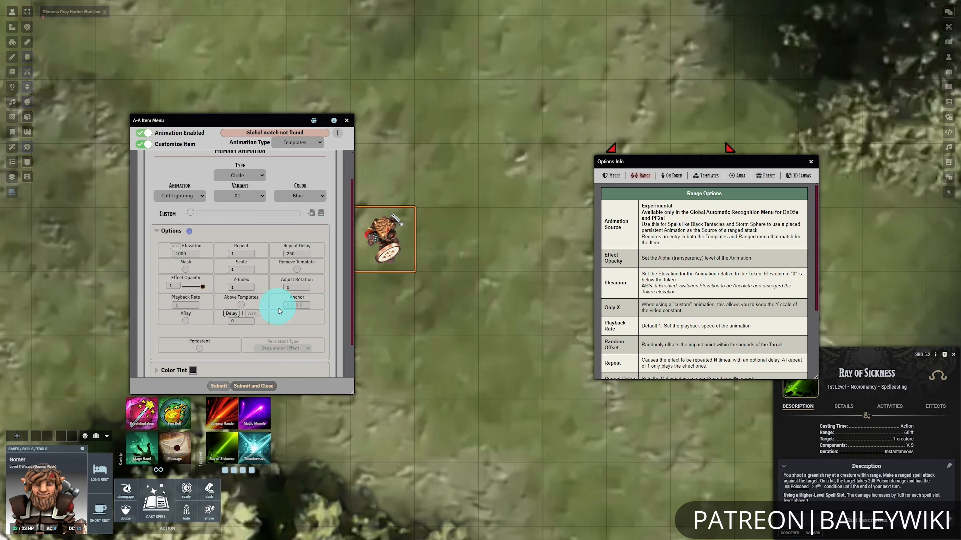
{"action": "scroll", "coordinate": [302, 318], "scroll_direction": "up", "scroll_amount": 1}
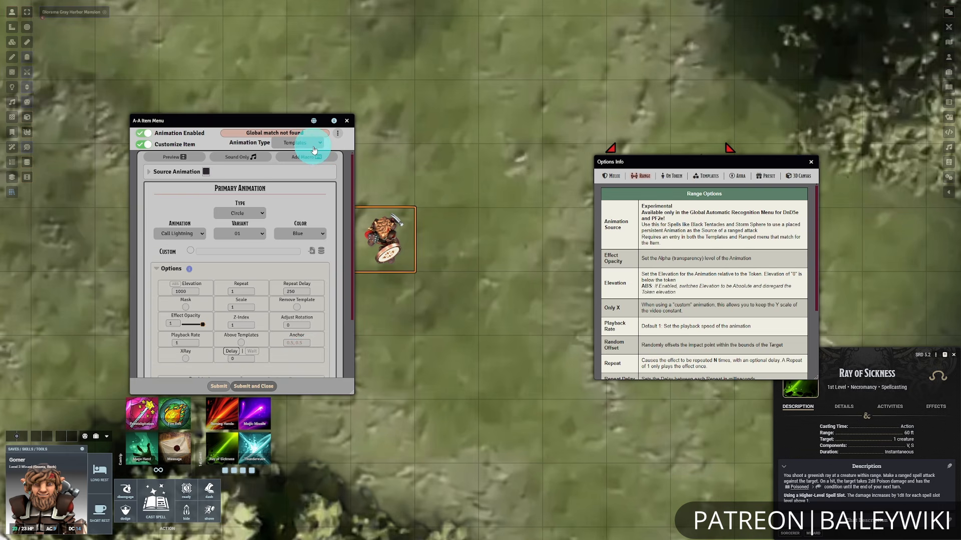
Switch the animation type to Melee and examine its primary animation options.
{"action": "left_click", "coordinate": [318, 145]}
{"action": "left_click", "coordinate": [316, 153]}
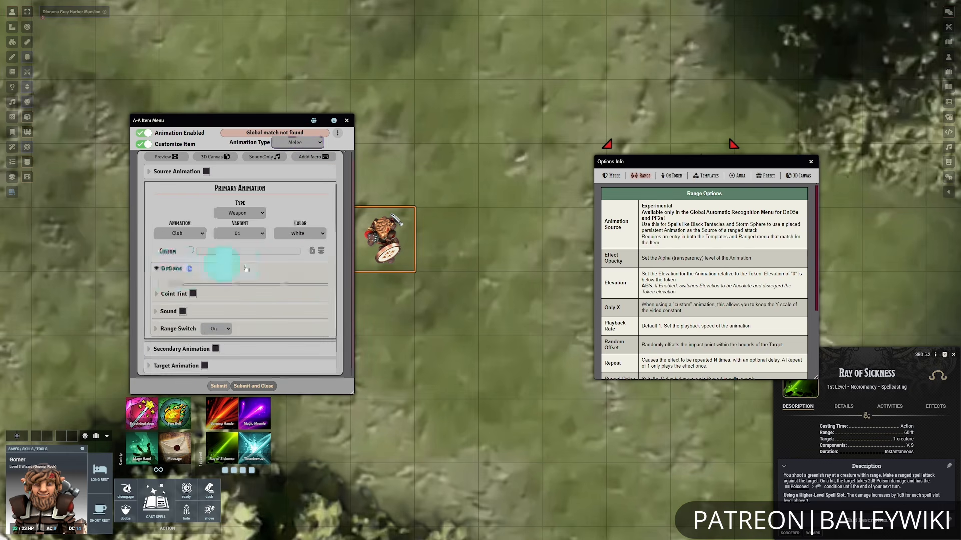
{"action": "scroll", "coordinate": [280, 275], "scroll_direction": "down", "scroll_amount": 1}
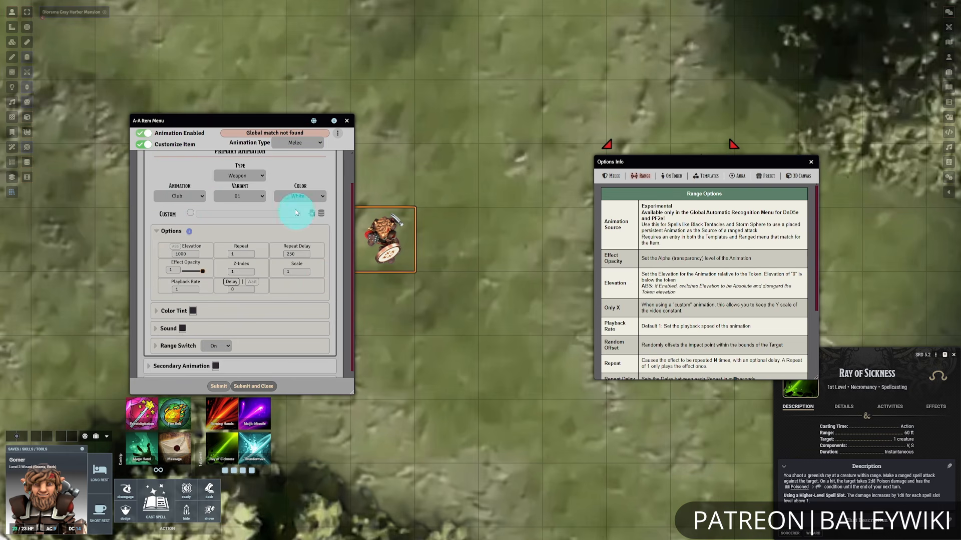
Examine the primary animation options of the On Token type, including its Play On choices, and those of the Aura type.
{"action": "left_click", "coordinate": [306, 143]}
{"action": "left_click", "coordinate": [310, 173]}
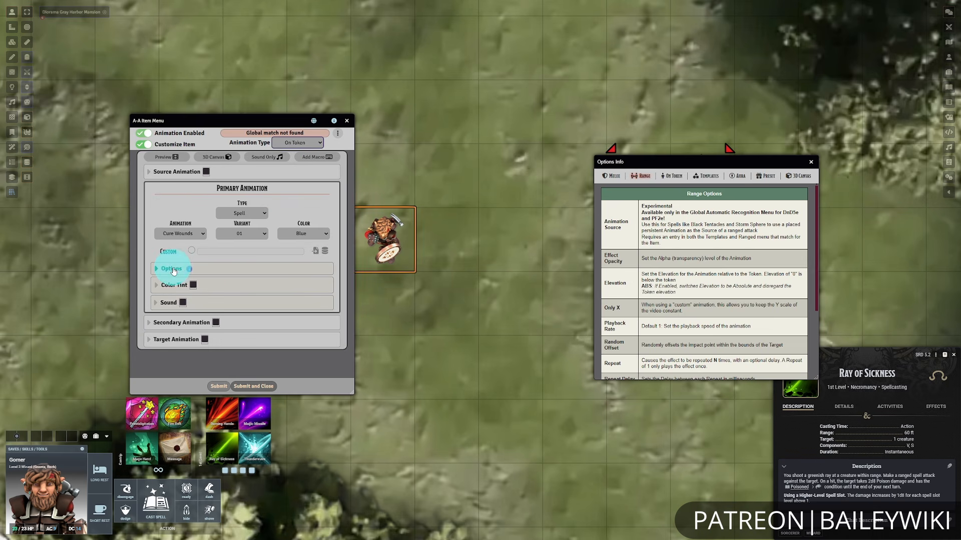
{"action": "scroll", "coordinate": [315, 262], "scroll_direction": "down", "scroll_amount": 1}
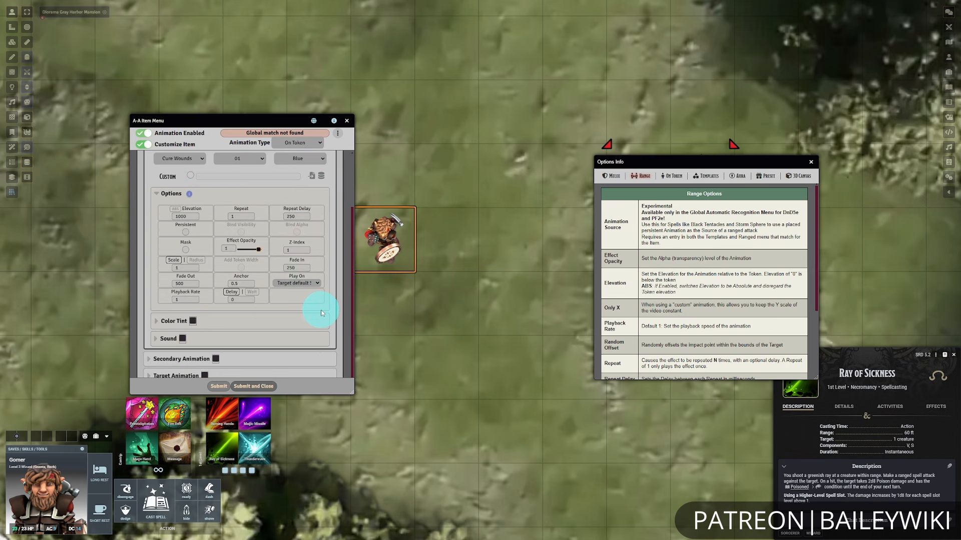
{"action": "left_click", "coordinate": [319, 283]}
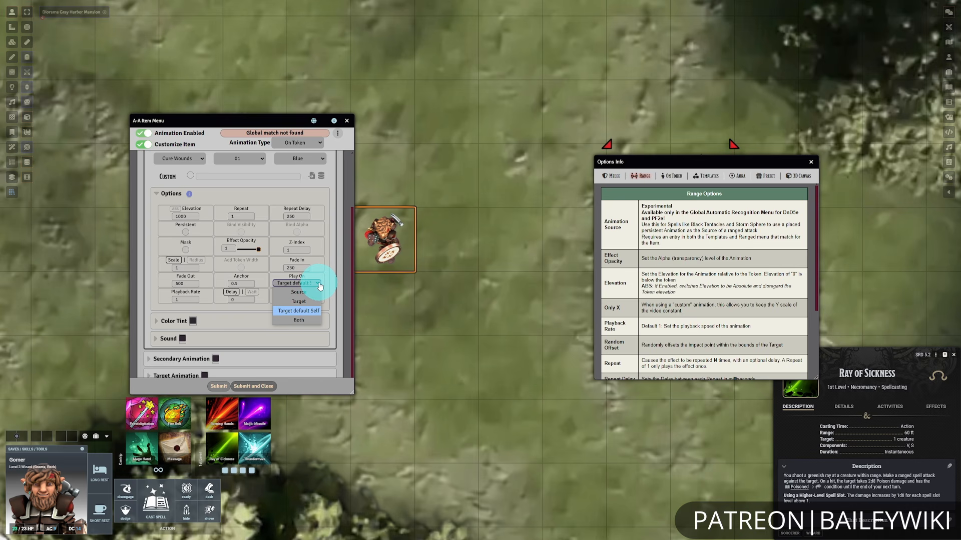
{"action": "left_click", "coordinate": [320, 284]}
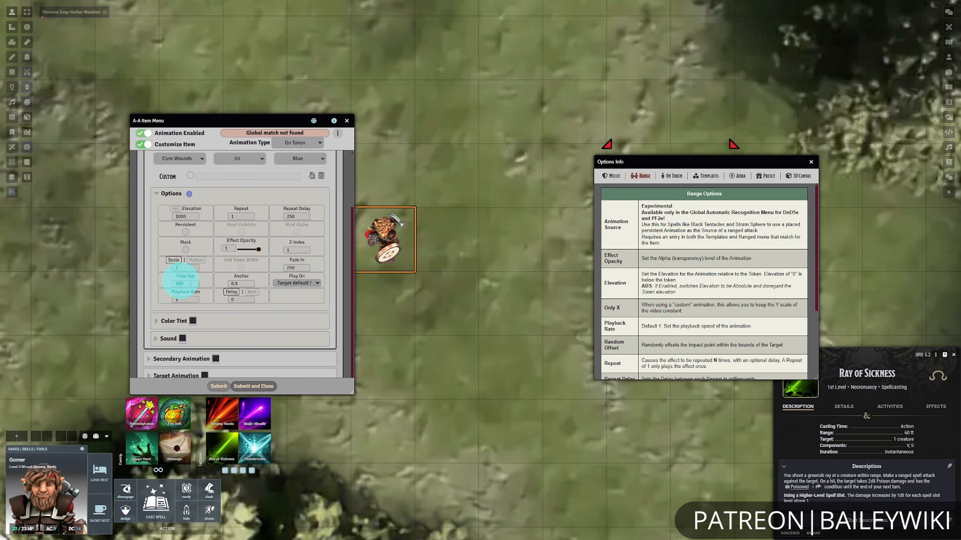
{"action": "scroll", "coordinate": [299, 297], "scroll_direction": "up", "scroll_amount": 1}
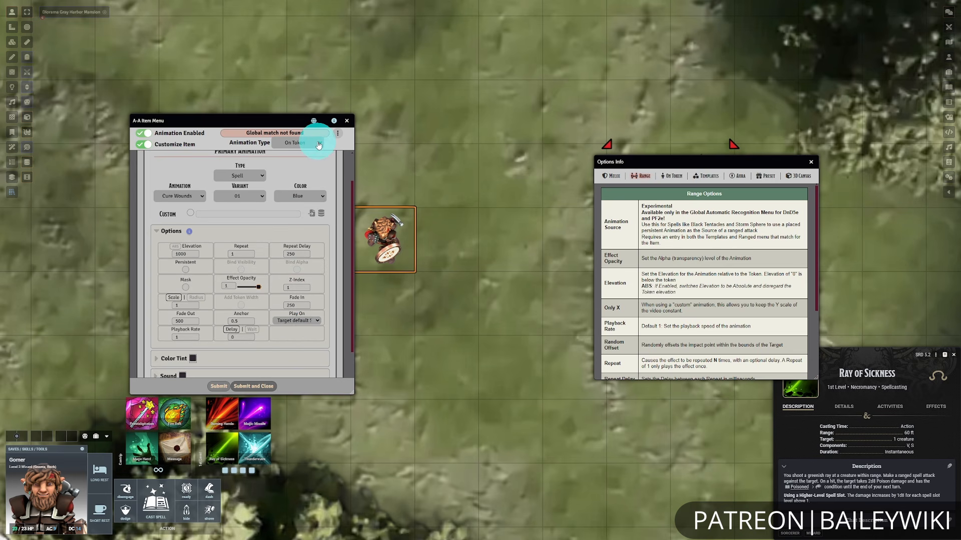
{"action": "left_click", "coordinate": [319, 145]}
{"action": "left_click", "coordinate": [305, 186]}
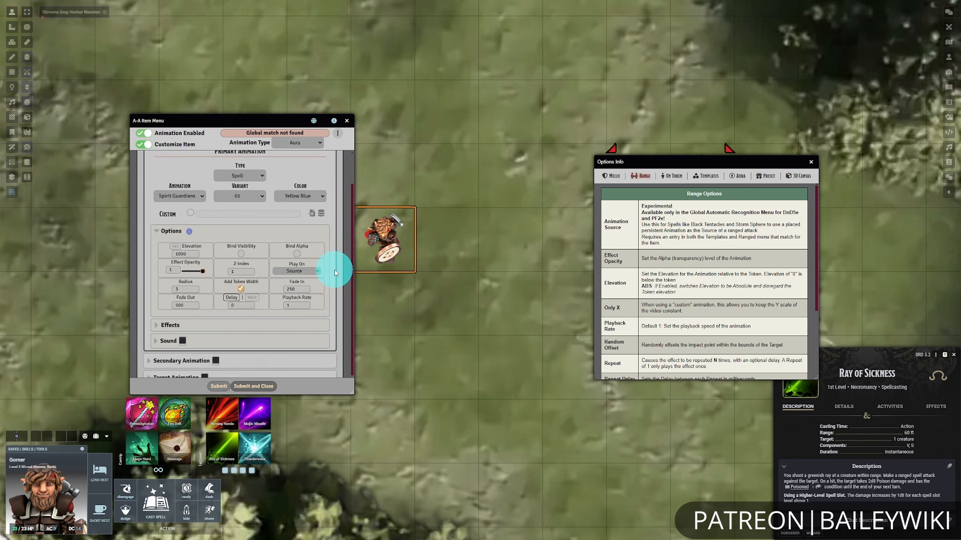
Set the animation type back to Range and display its primary animation options.
{"action": "left_click", "coordinate": [319, 144]}
{"action": "left_click", "coordinate": [299, 162]}
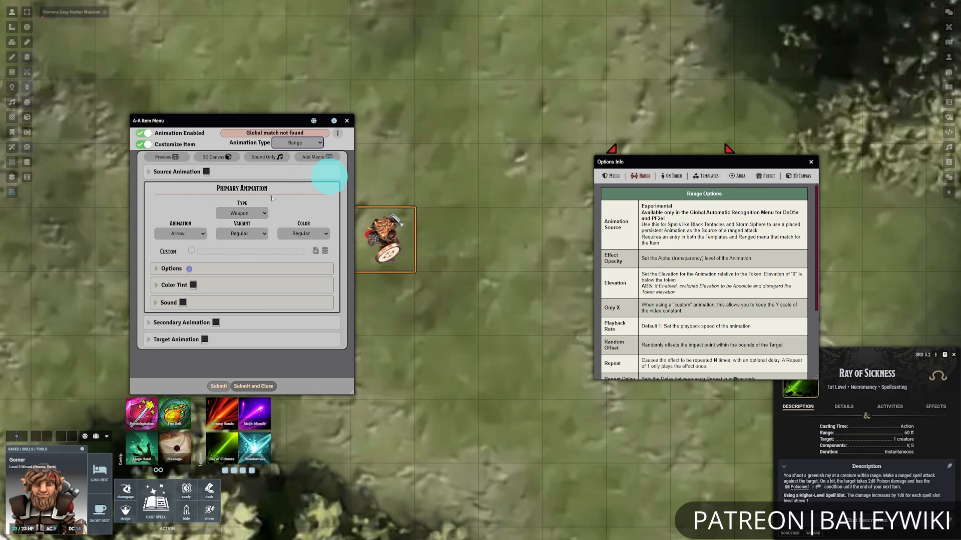
{"action": "left_click", "coordinate": [168, 270]}
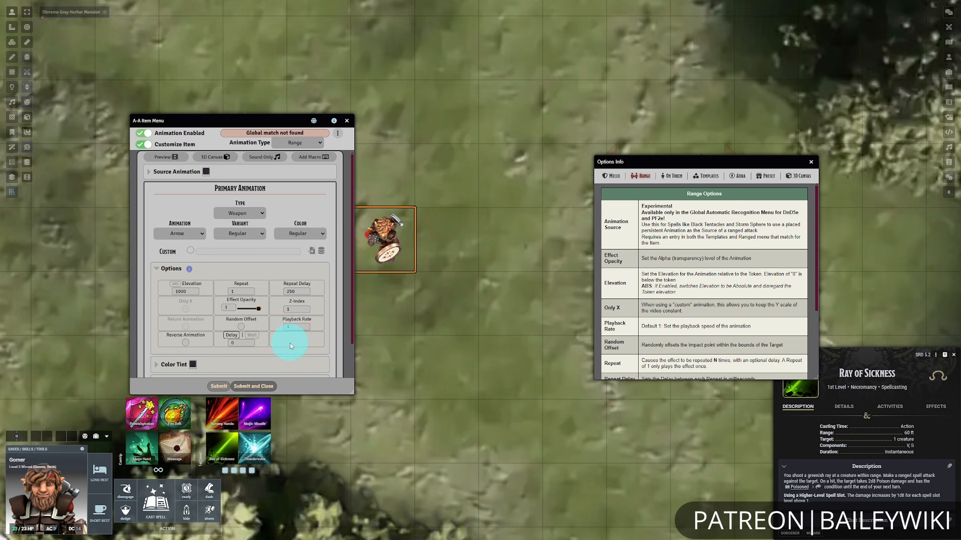
Enable Random Offset for the primary animation and submit the settings while keeping the dialog open.
{"action": "left_click", "coordinate": [242, 327]}
{"action": "left_click", "coordinate": [277, 327]}
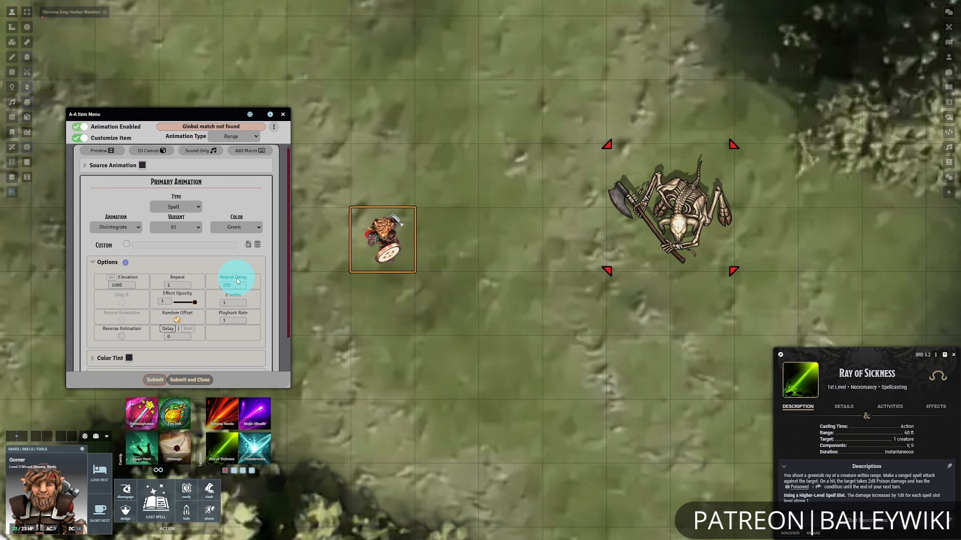
{"action": "left_click", "coordinate": [154, 383]}
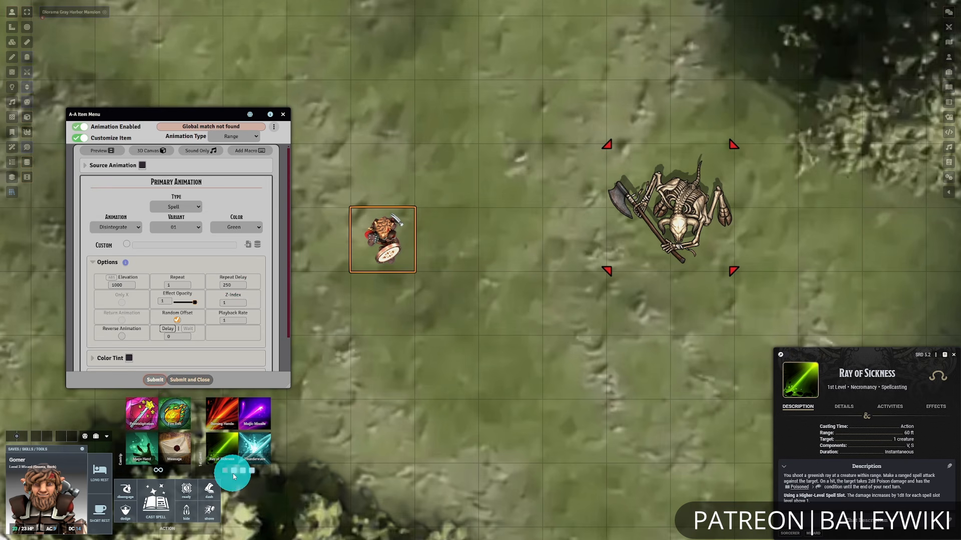
Cast Ray of Sickness at 1st level on the skeleton twice, rolling the attack each time, to test the random offset.
{"action": "left_click", "coordinate": [222, 447]}
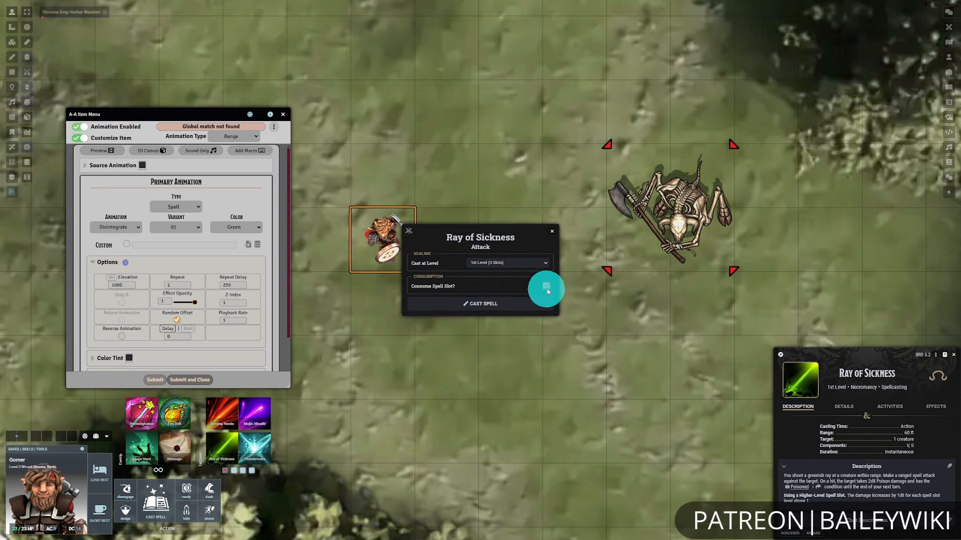
{"action": "left_click", "coordinate": [530, 303]}
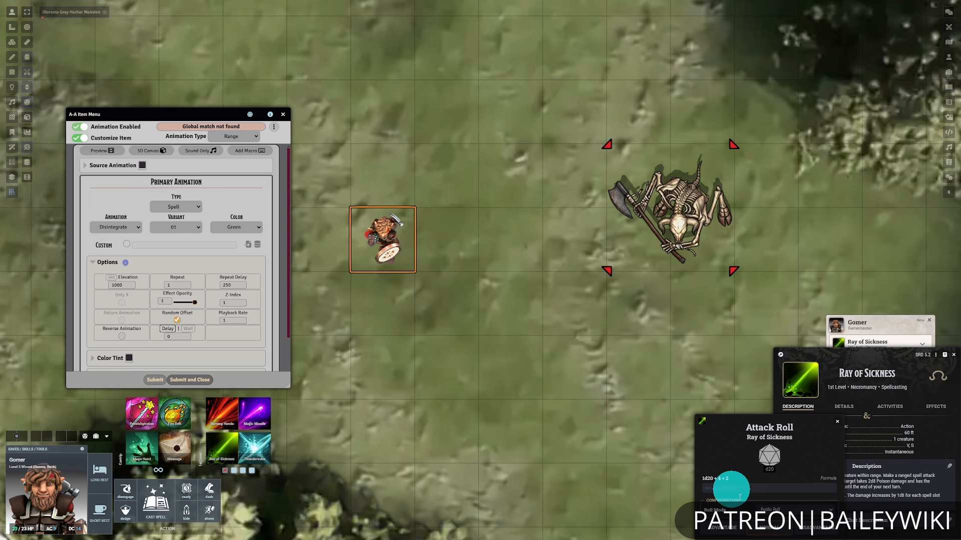
{"action": "left_click", "coordinate": [773, 525]}
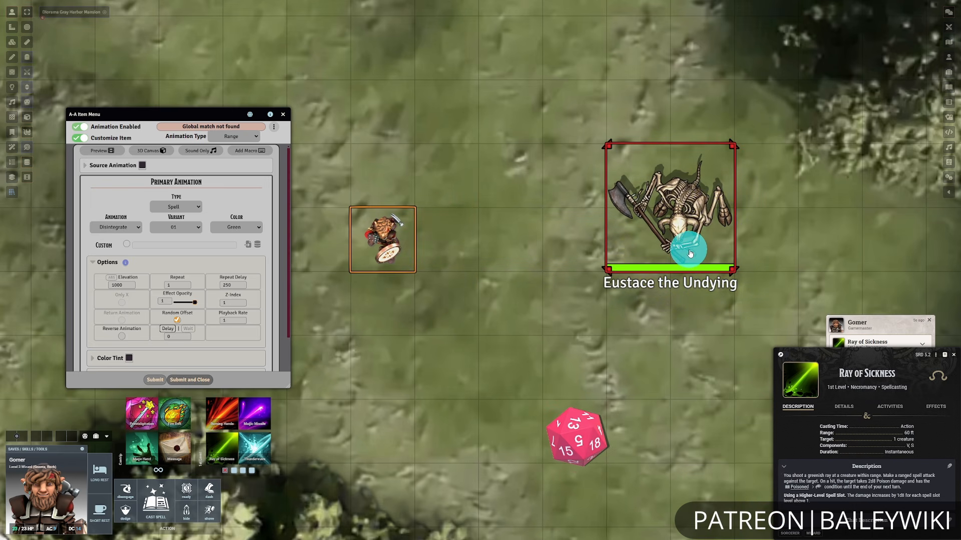
{"action": "left_click", "coordinate": [222, 446]}
{"action": "left_click", "coordinate": [540, 302]}
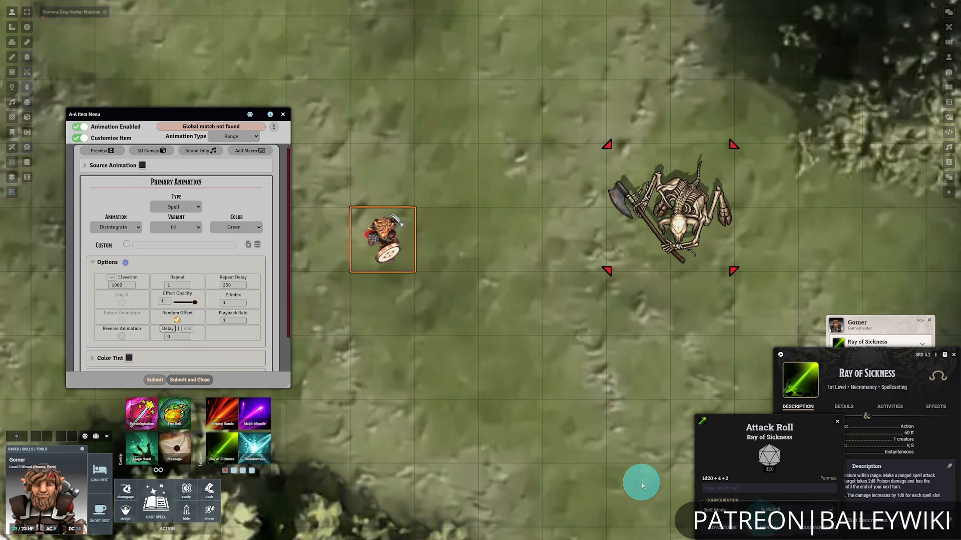
{"action": "left_click", "coordinate": [763, 523]}
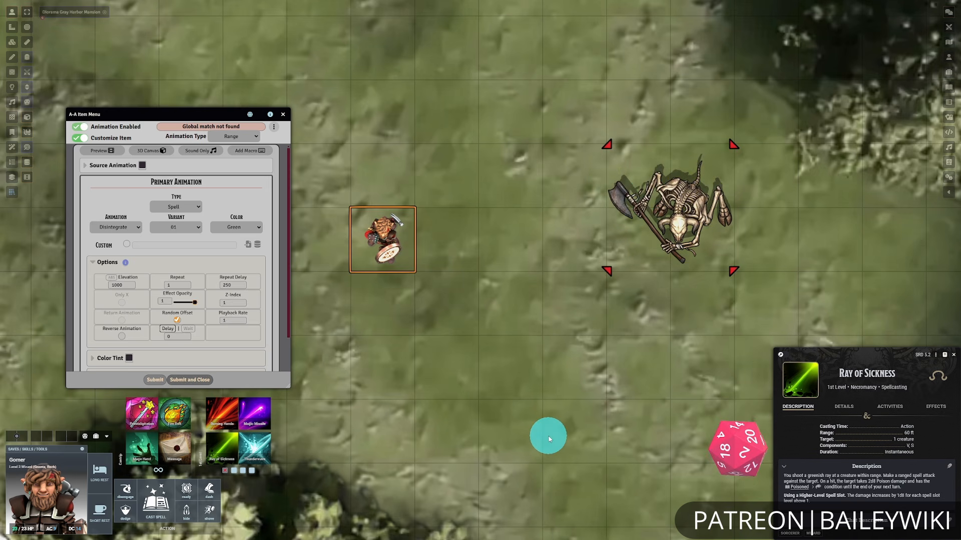
Set the primary animation's Playback Rate to .75, submit the settings and cast Ray of Sickness to test it.
{"action": "left_click", "coordinate": [222, 319]}
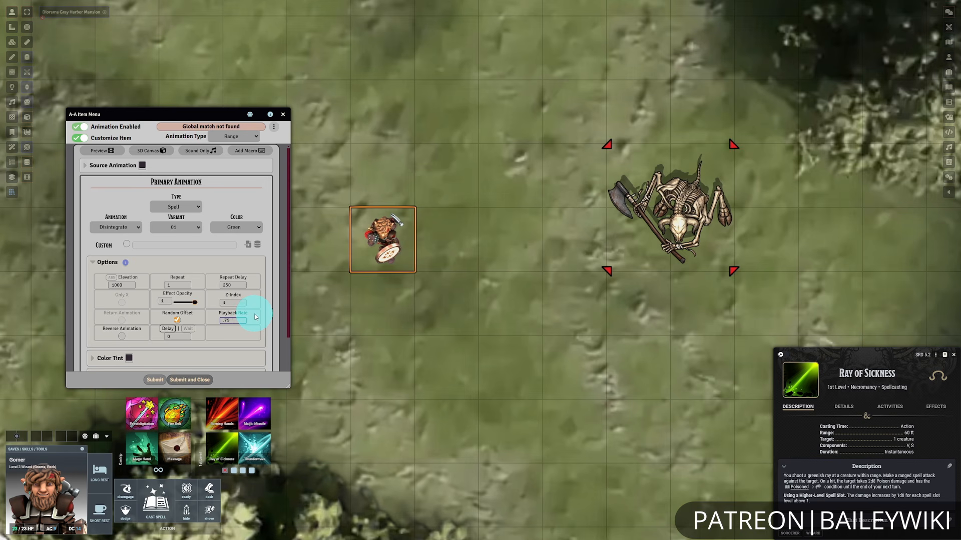
{"action": "left_click", "coordinate": [151, 381]}
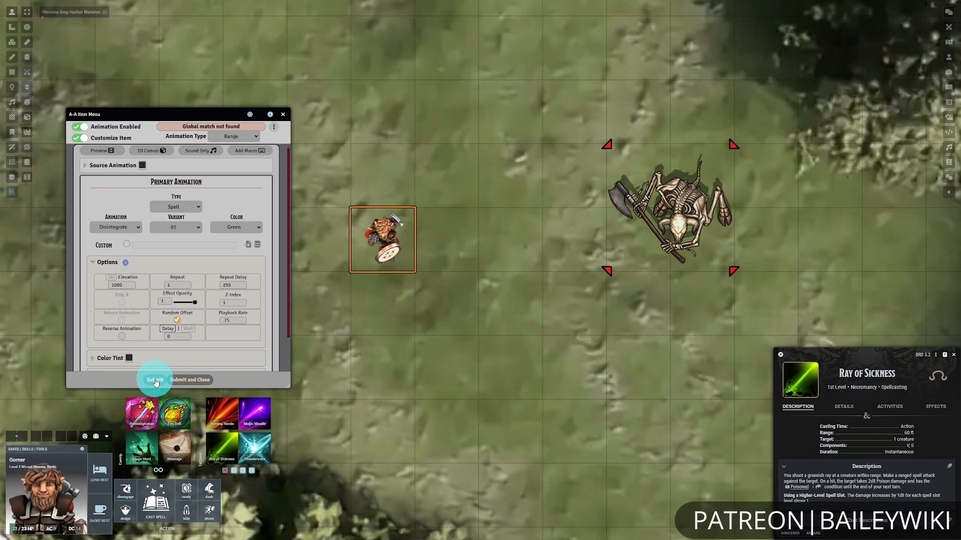
{"action": "left_click", "coordinate": [215, 447]}
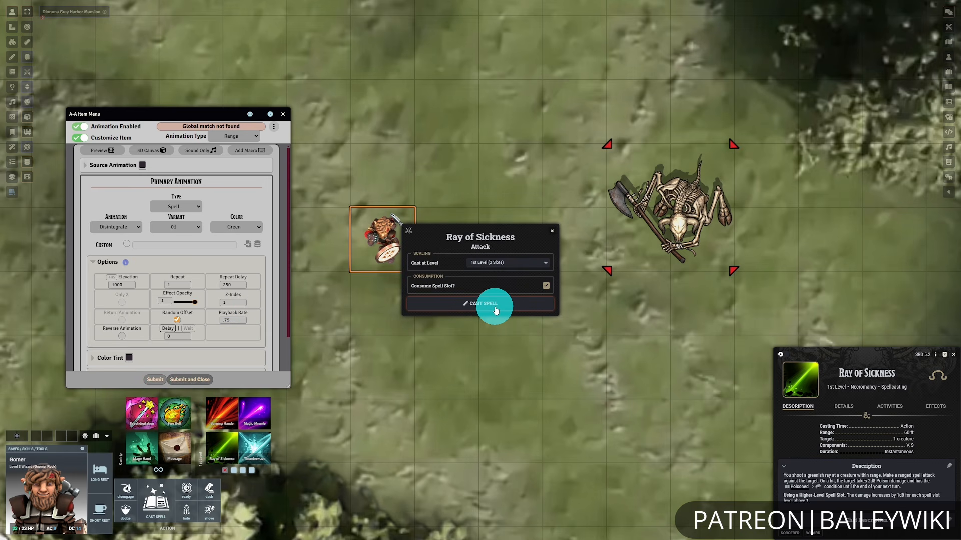
{"action": "left_click", "coordinate": [496, 311]}
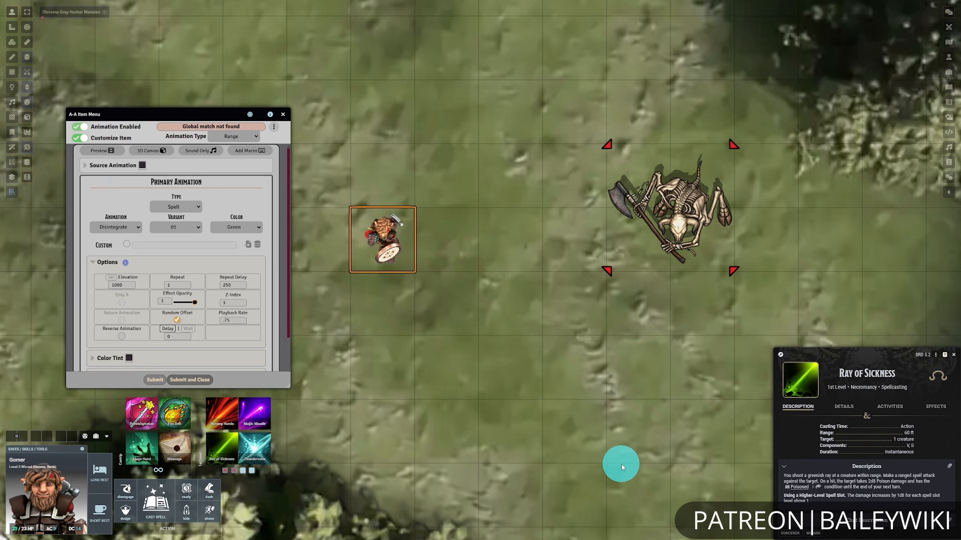
Enable Color Tint for the primary animation, submit the settings and cast Ray of Sickness with an attack roll.
{"action": "left_click", "coordinate": [198, 261]}
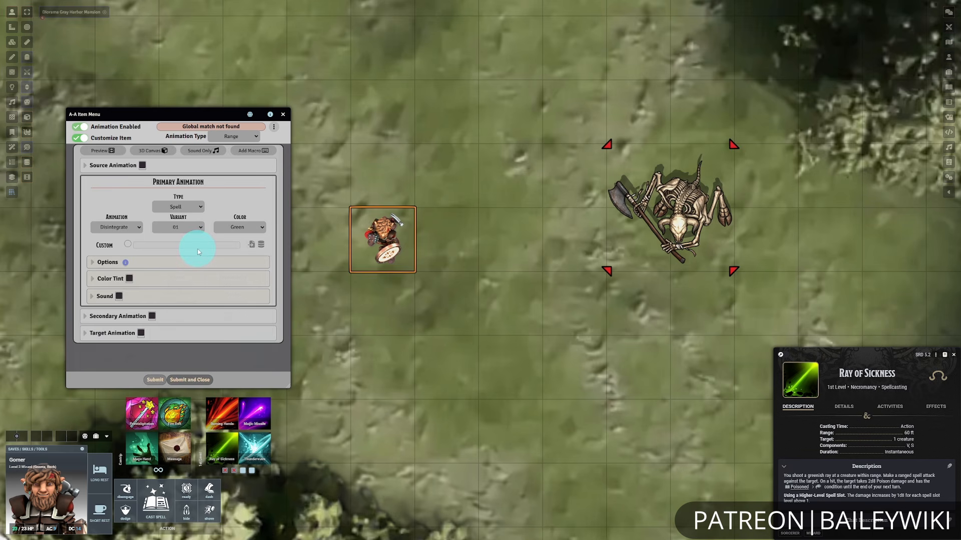
{"action": "left_click", "coordinate": [126, 279]}
{"action": "left_click", "coordinate": [108, 281]}
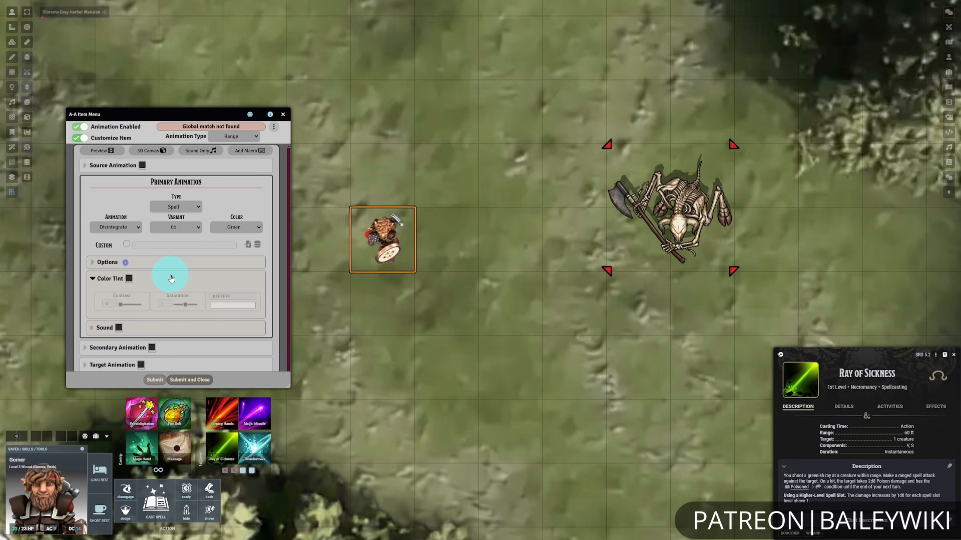
{"action": "left_click", "coordinate": [129, 279]}
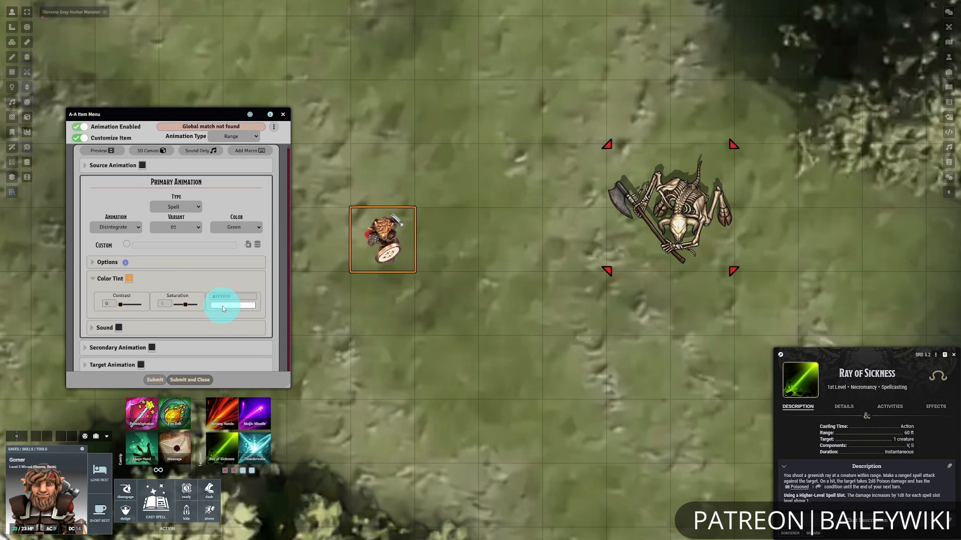
{"action": "left_click", "coordinate": [155, 380]}
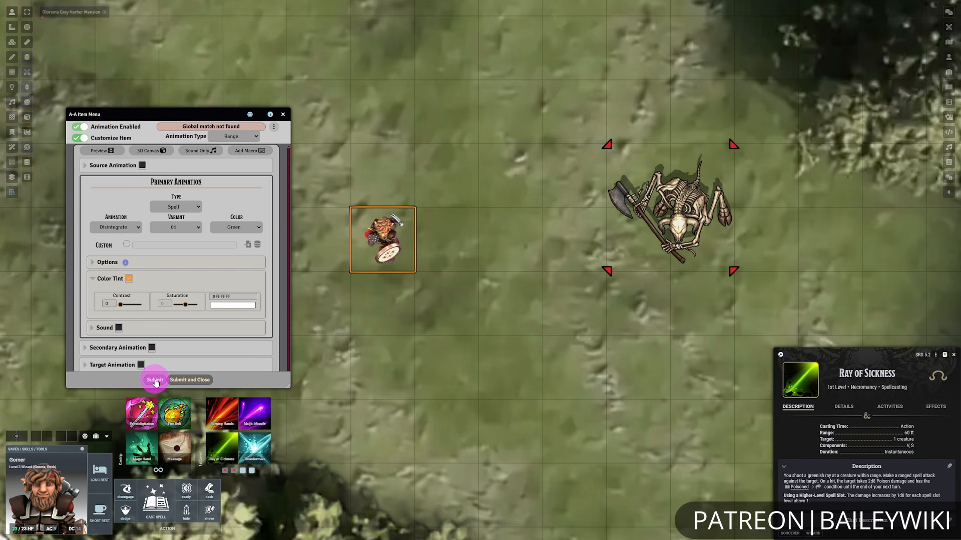
{"action": "left_click", "coordinate": [223, 450]}
{"action": "left_click", "coordinate": [539, 301]}
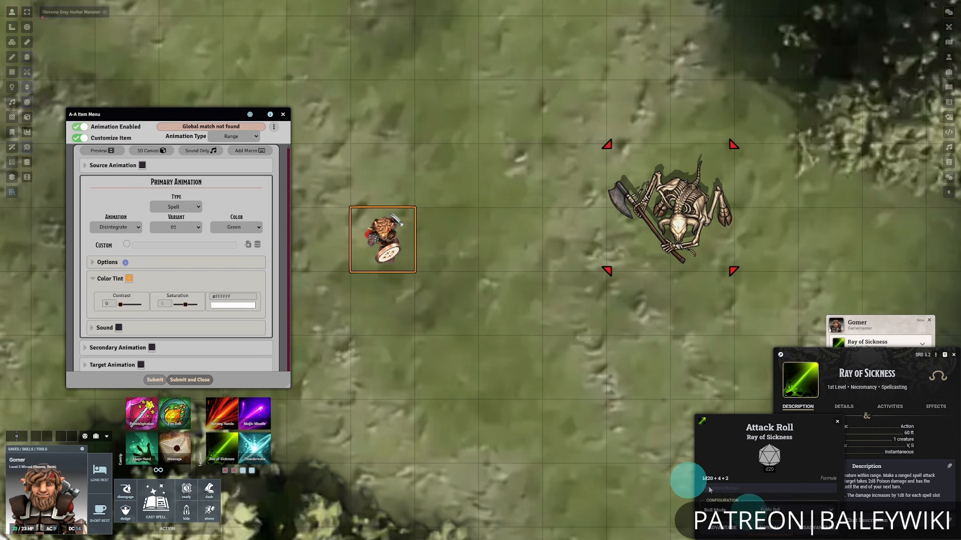
{"action": "left_click", "coordinate": [763, 526]}
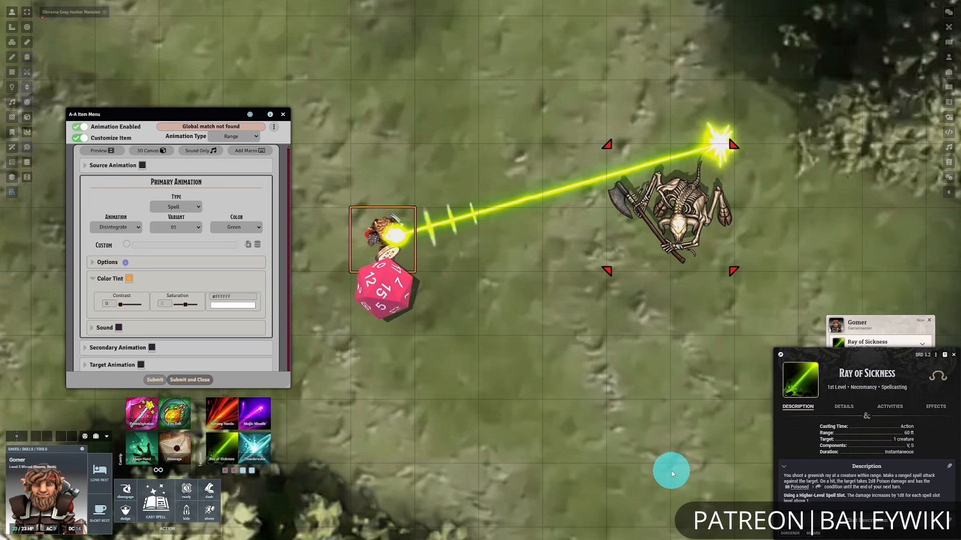
Set the primary animation's color tint to yellow (#ffea00) and cast Ray of Sickness to test it.
{"action": "left_click", "coordinate": [234, 305]}
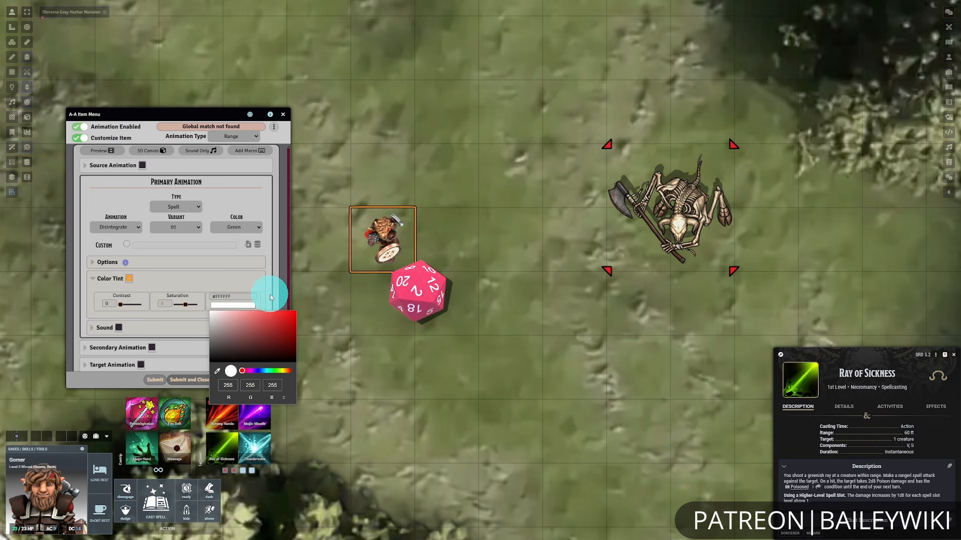
{"action": "left_click_drag", "start_coordinate": [279, 370], "coordinate": [284, 372]}
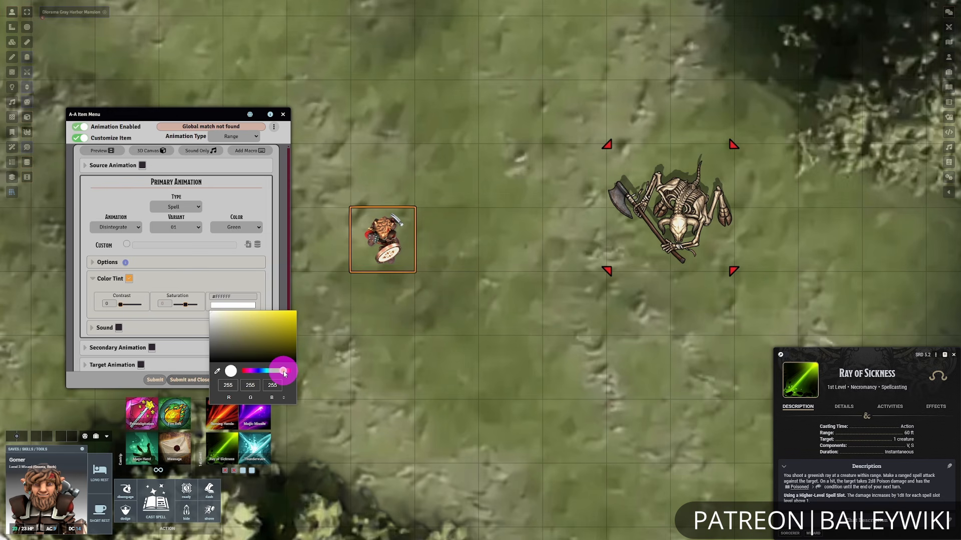
{"action": "left_click", "coordinate": [289, 323]}
{"action": "left_click", "coordinate": [246, 276]}
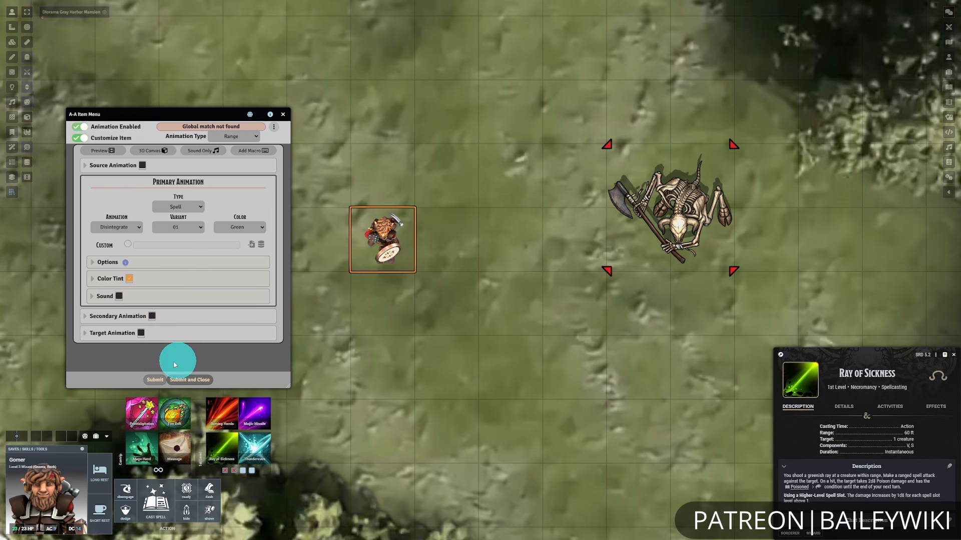
{"action": "left_click", "coordinate": [105, 278]}
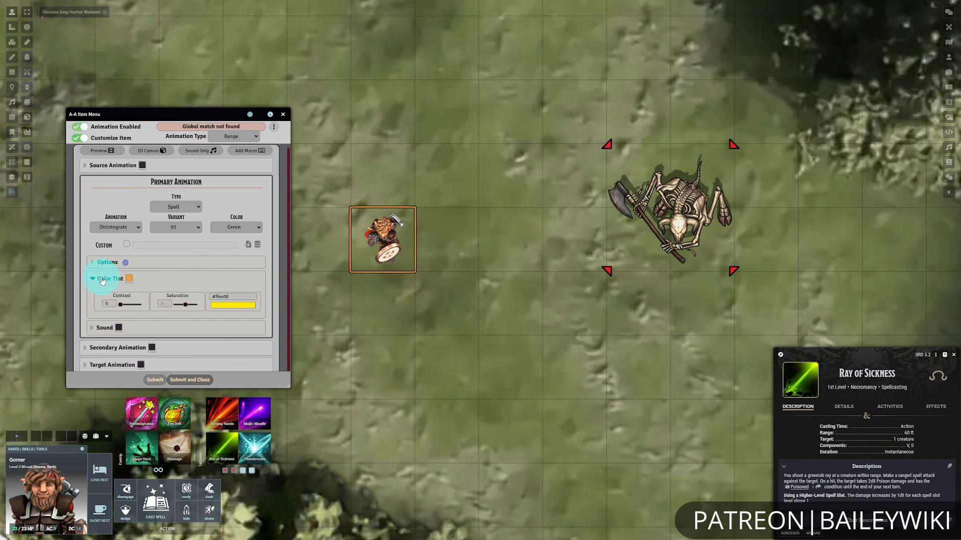
{"action": "left_click", "coordinate": [105, 278]}
{"action": "left_click", "coordinate": [225, 459]}
{"action": "left_click", "coordinate": [496, 304]}
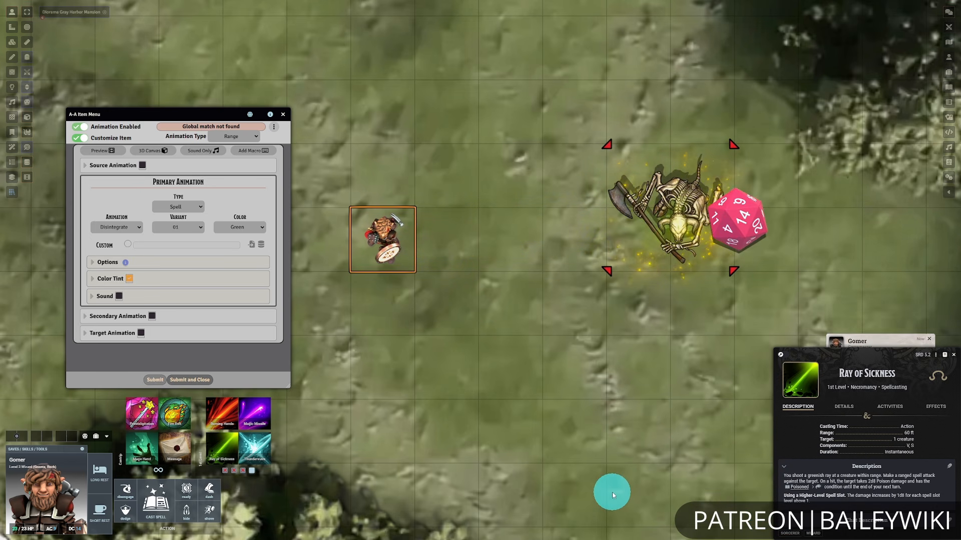
Check the color choices of the Disintegrate animation and enable Sound for the primary animation.
{"action": "left_click", "coordinate": [240, 227]}
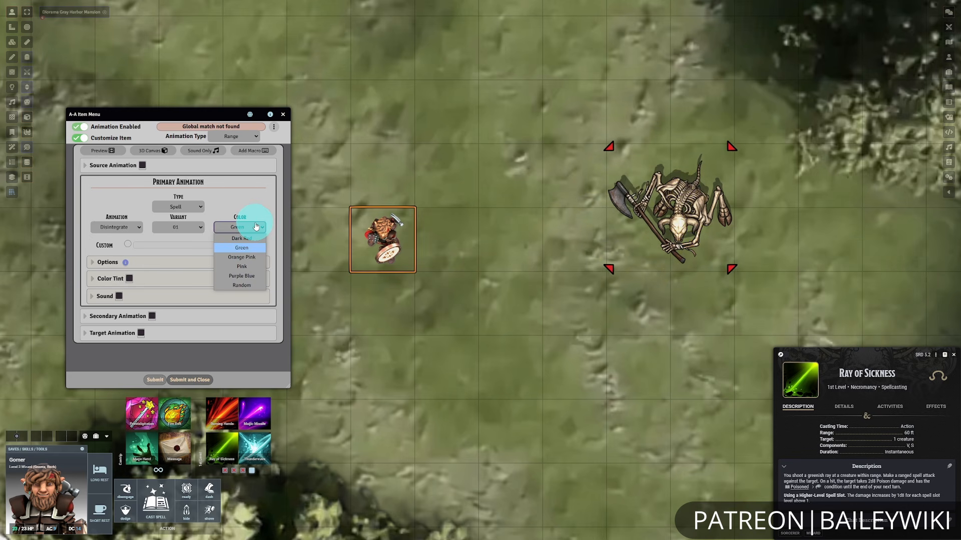
{"action": "left_click", "coordinate": [256, 226]}
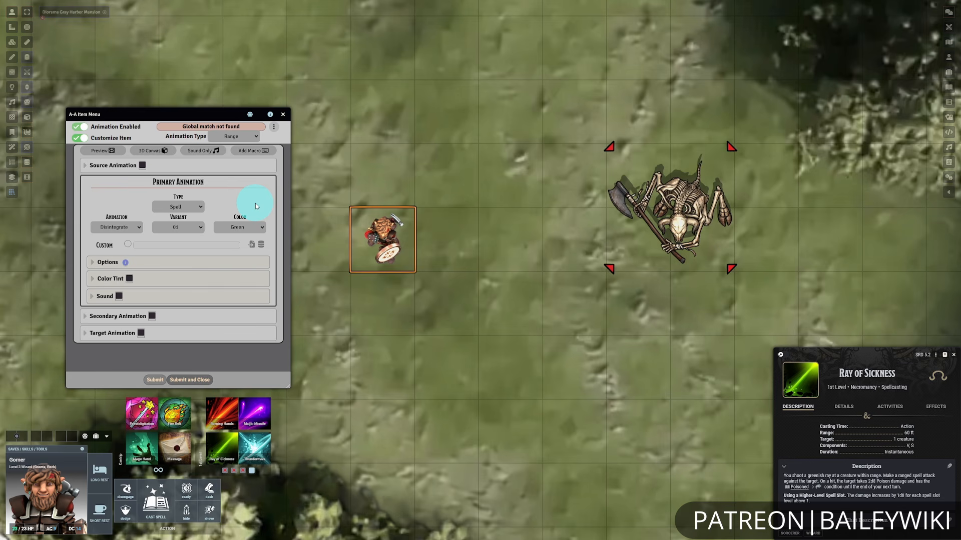
{"action": "left_click", "coordinate": [105, 296]}
{"action": "scroll", "coordinate": [224, 278], "scroll_direction": "down", "scroll_amount": 1}
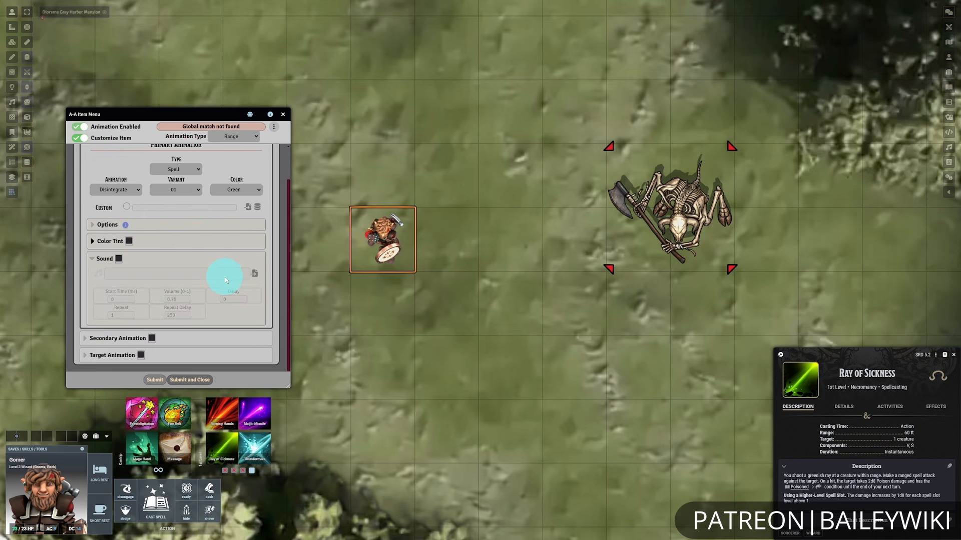
{"action": "left_click", "coordinate": [111, 262]}
{"action": "left_click", "coordinate": [189, 273]}
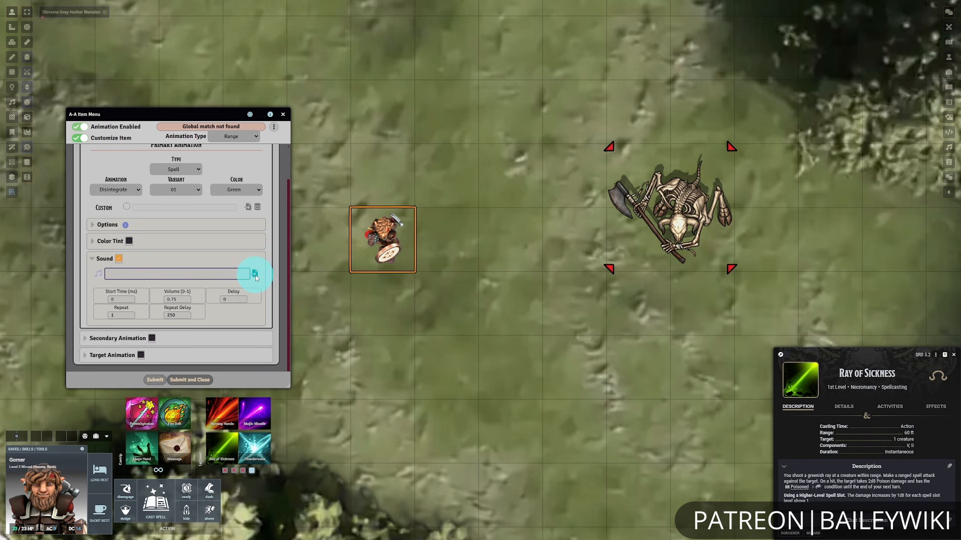
Browse for a sound file in modules/psfx/library and look inside its 1st-level-spells folder.
{"action": "left_click", "coordinate": [255, 274]}
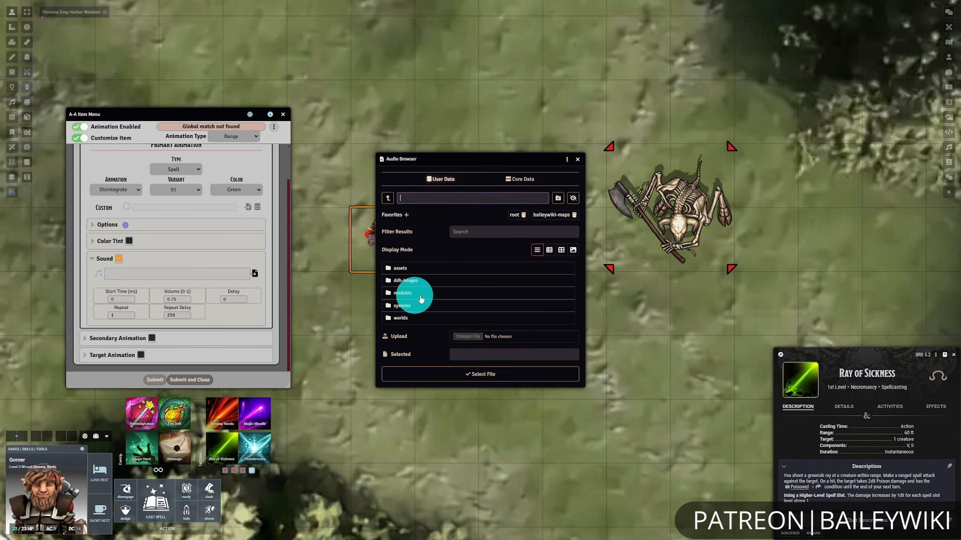
{"action": "left_click", "coordinate": [402, 294]}
{"action": "scroll", "coordinate": [510, 250], "scroll_direction": "down", "scroll_amount": 5}
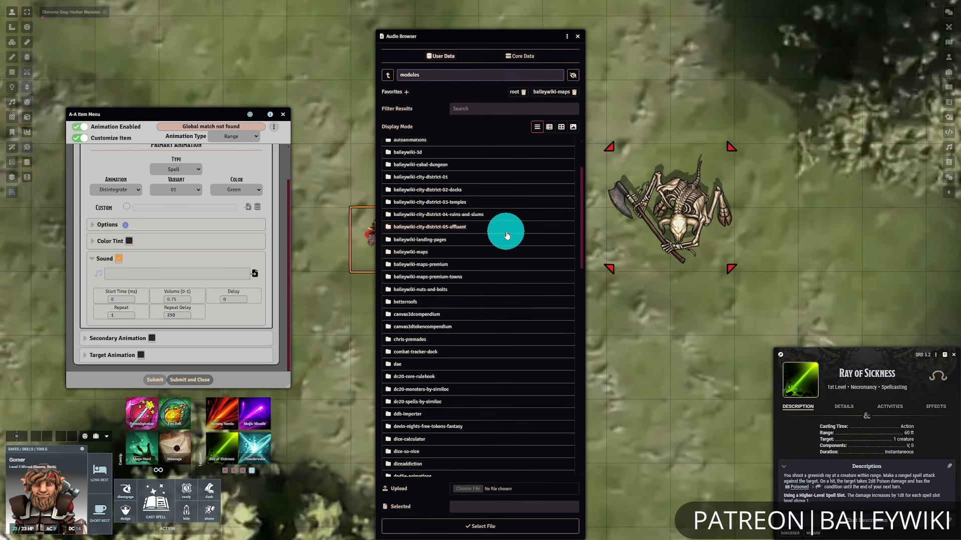
{"action": "scroll", "coordinate": [507, 236], "scroll_direction": "down", "scroll_amount": 5}
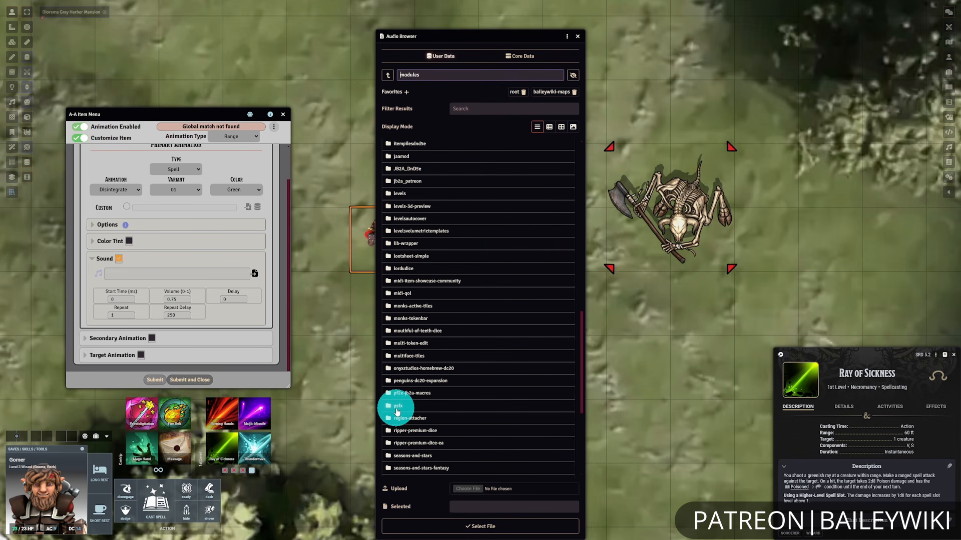
{"action": "left_click", "coordinate": [396, 407]}
{"action": "left_click", "coordinate": [403, 157]}
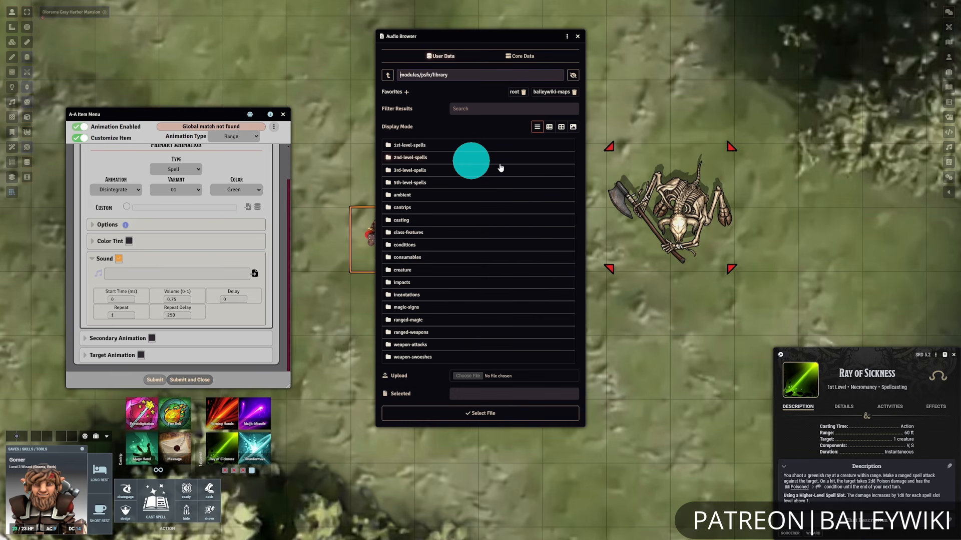
{"action": "left_click", "coordinate": [418, 150]}
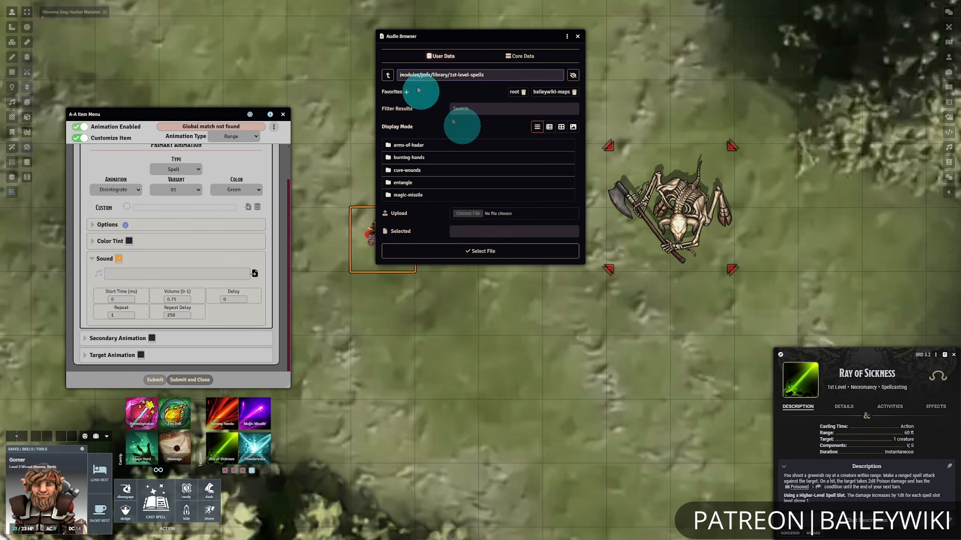
{"action": "left_click", "coordinate": [387, 75]}
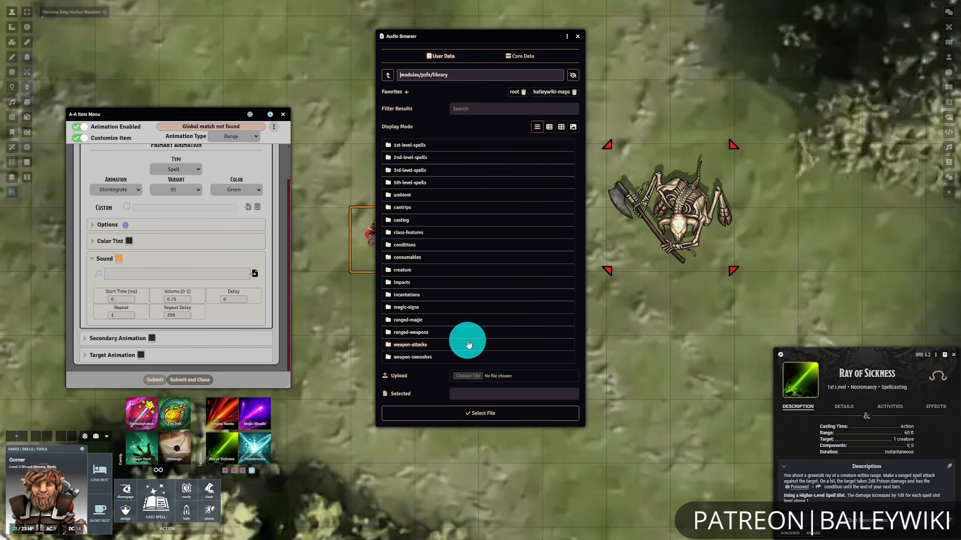
Choose a beam sound from ranged-magic/generic/beam/001 for the primary animation, submit it and cast Ray of Sickness to test it.
{"action": "left_click", "coordinate": [408, 320]}
{"action": "left_click", "coordinate": [397, 145]}
{"action": "left_click", "coordinate": [401, 145]}
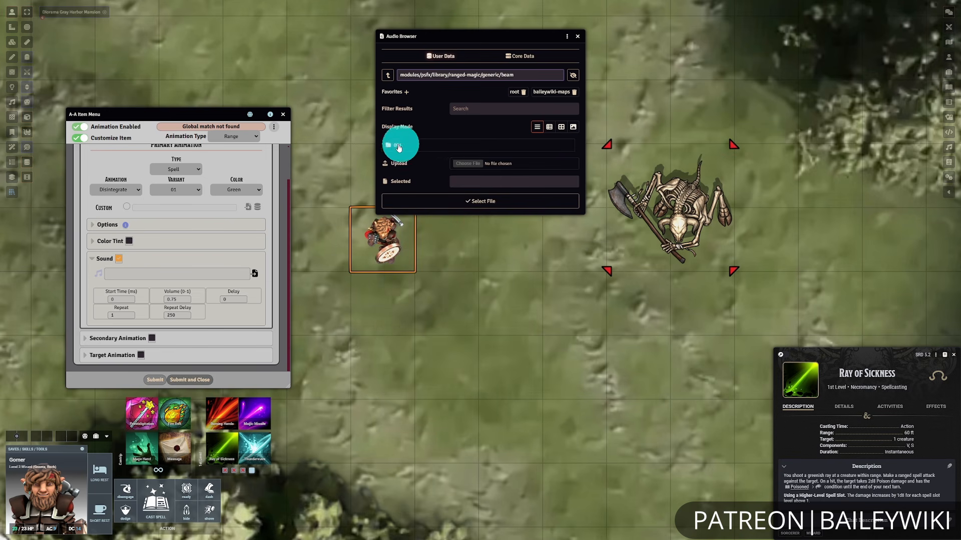
{"action": "left_click", "coordinate": [414, 145]}
{"action": "left_click", "coordinate": [400, 161]}
{"action": "left_click", "coordinate": [489, 199]}
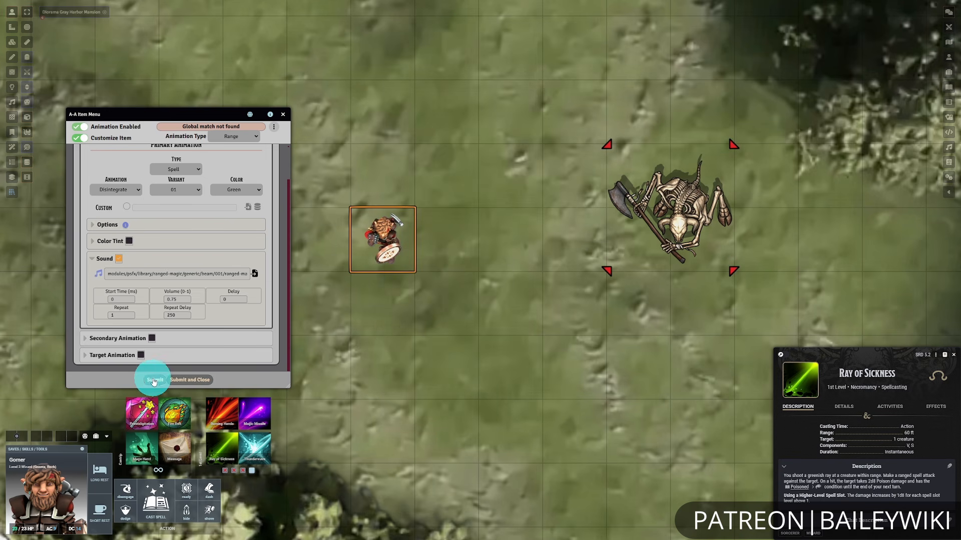
{"action": "left_click", "coordinate": [221, 446]}
{"action": "left_click", "coordinate": [524, 305]}
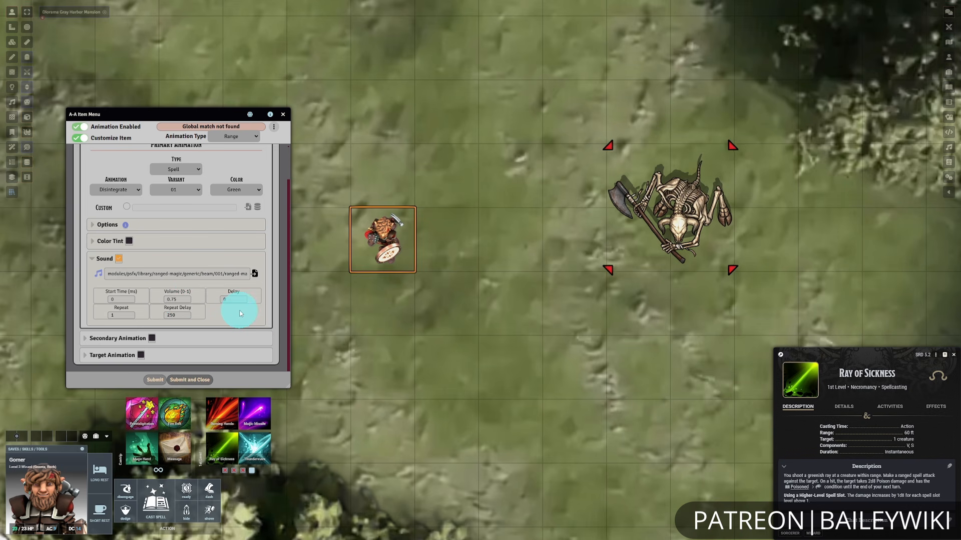
Set the volume of the primary animation's sound to 0.5.
{"action": "scroll", "coordinate": [241, 314], "scroll_direction": "up", "scroll_amount": 1}
{"action": "left_click", "coordinate": [173, 337]}
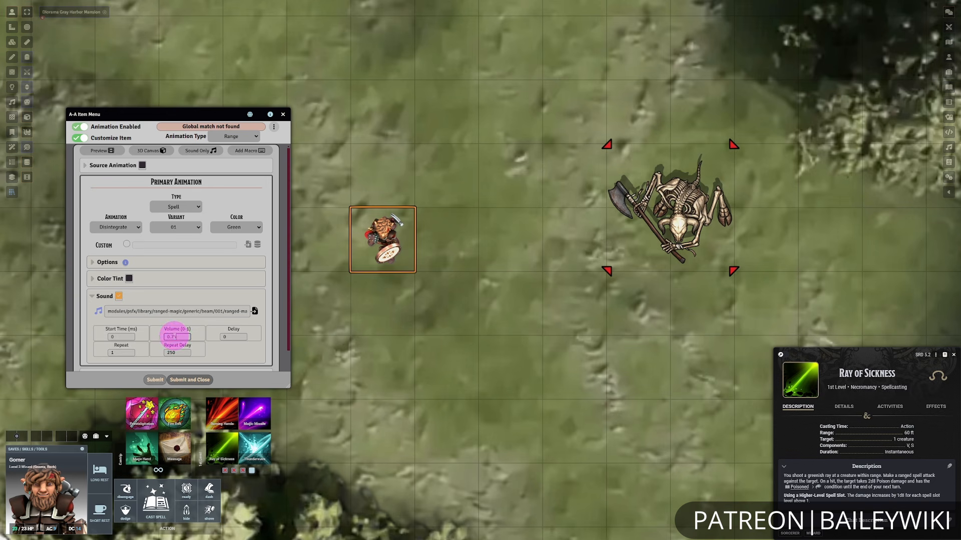
{"action": "left_click_drag", "start_coordinate": [173, 336], "coordinate": [203, 282]}
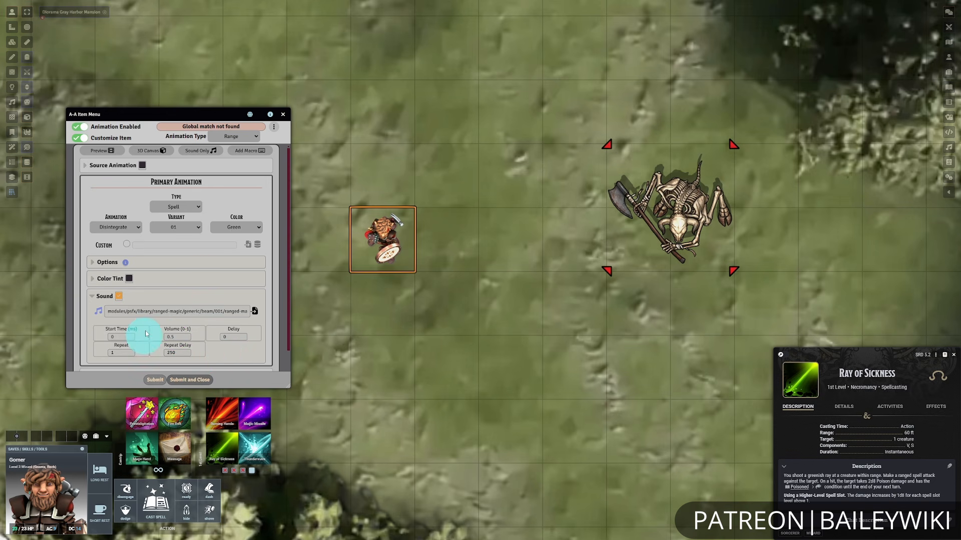
Enable the source animation and set its type to Magic Sign with the Necromancy animation.
{"action": "left_click", "coordinate": [101, 296]}
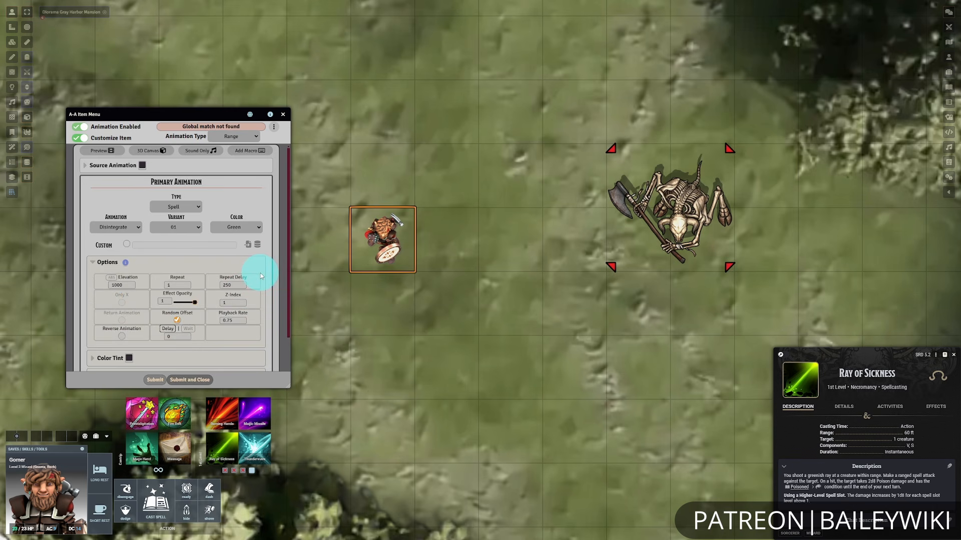
{"action": "left_click", "coordinate": [99, 167]}
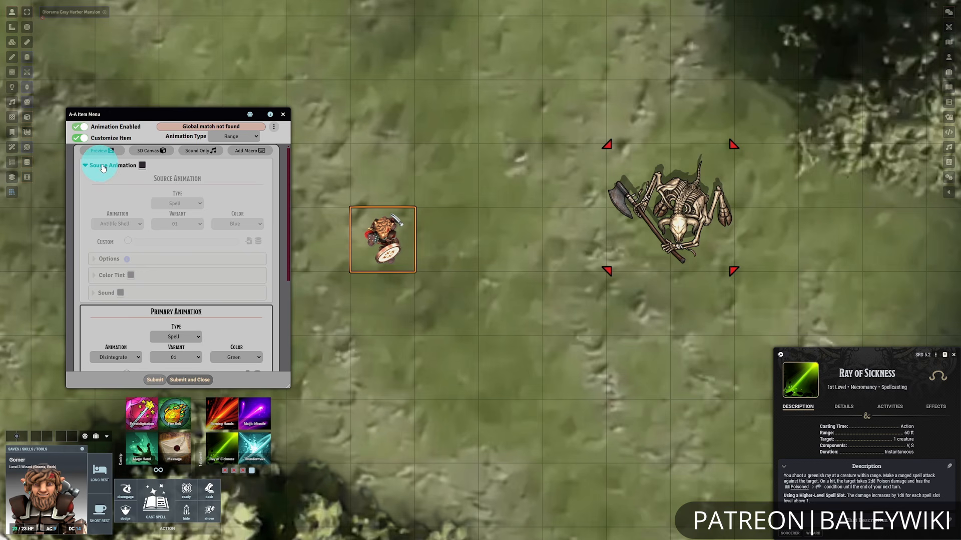
{"action": "left_click", "coordinate": [142, 166]}
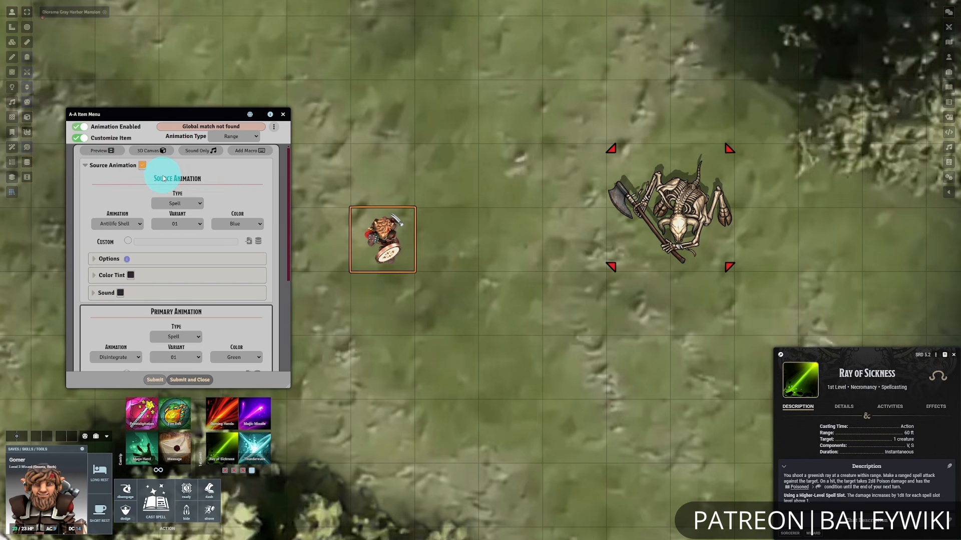
{"action": "left_click", "coordinate": [188, 203]}
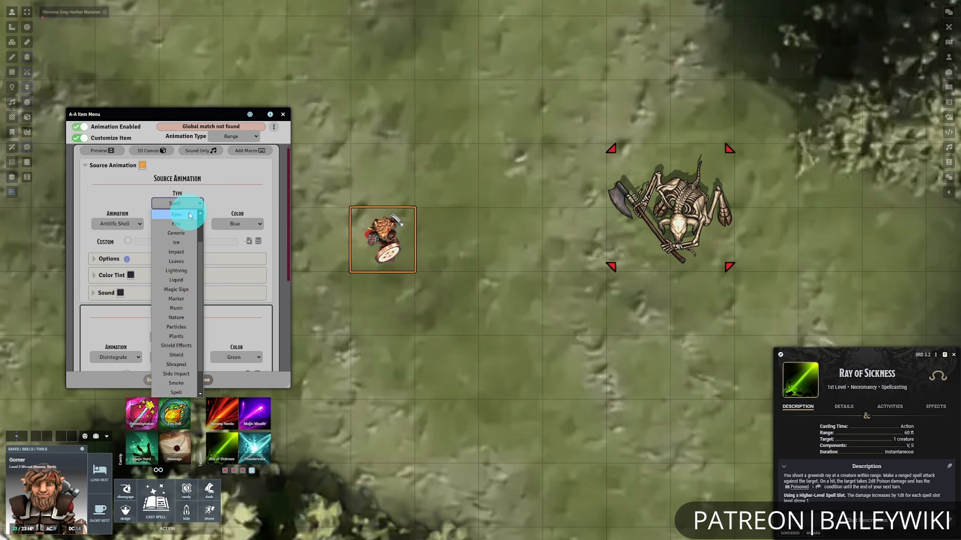
{"action": "left_click", "coordinate": [176, 290]}
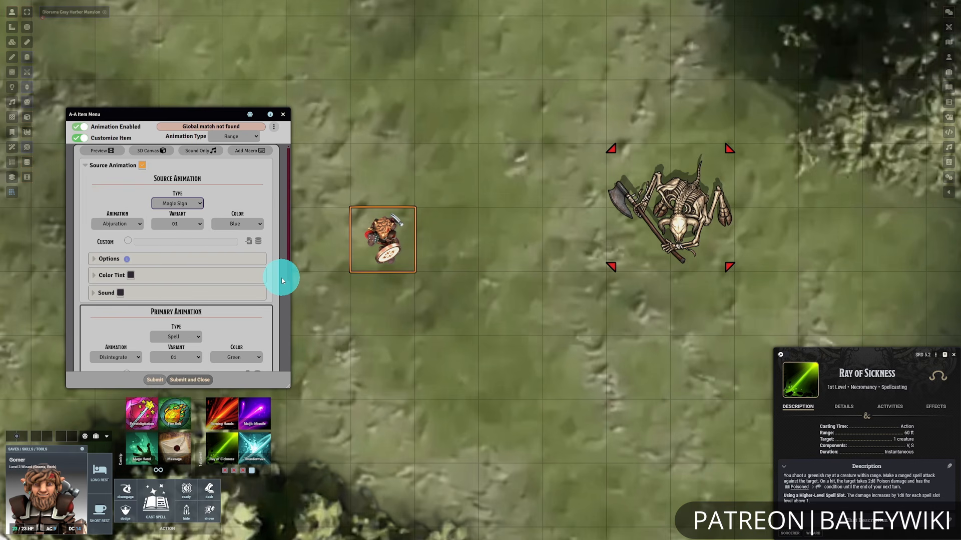
{"action": "left_click", "coordinate": [133, 230]}
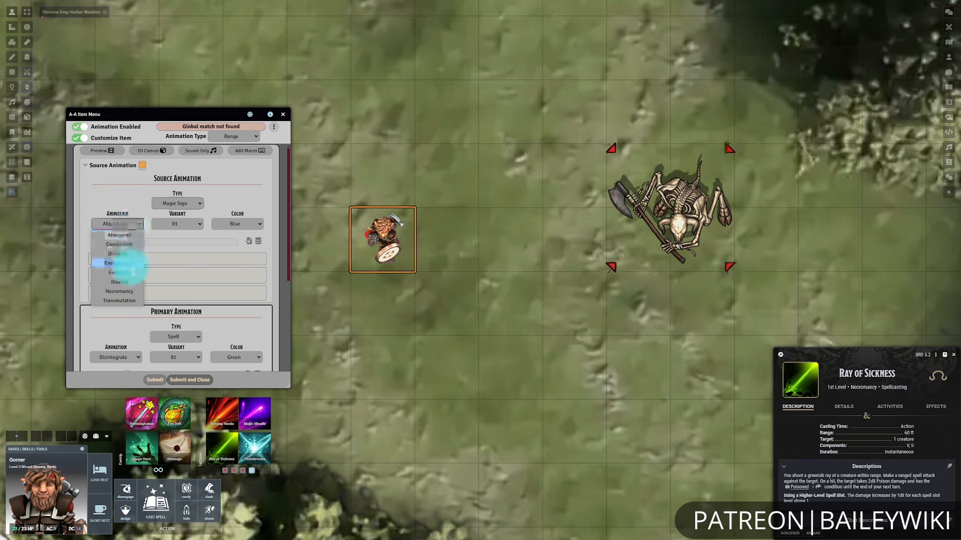
{"action": "left_click", "coordinate": [118, 289]}
Try the Rune Complete variant in Green for the source animation and preview it.
{"action": "left_click", "coordinate": [179, 226]}
{"action": "left_click", "coordinate": [189, 227]}
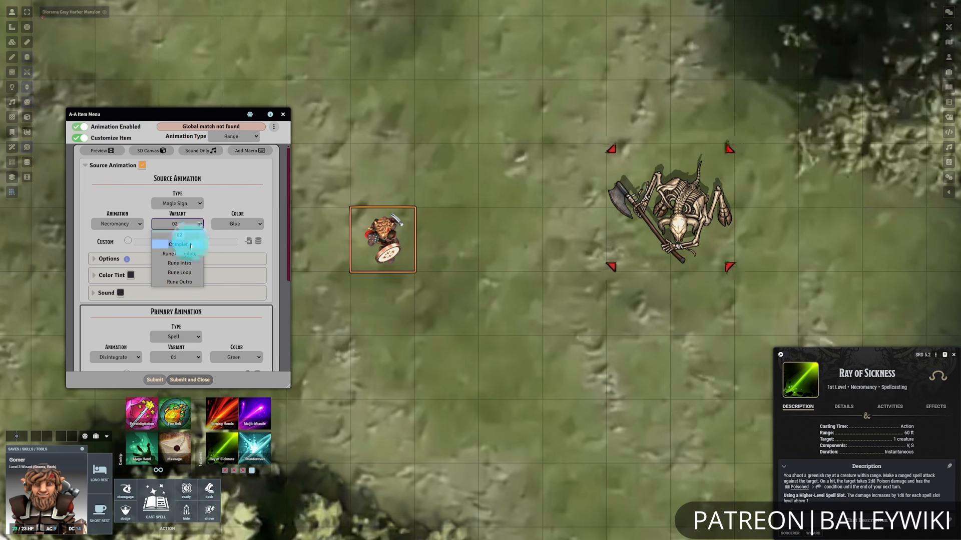
{"action": "left_click", "coordinate": [180, 245]}
{"action": "left_click", "coordinate": [185, 223]}
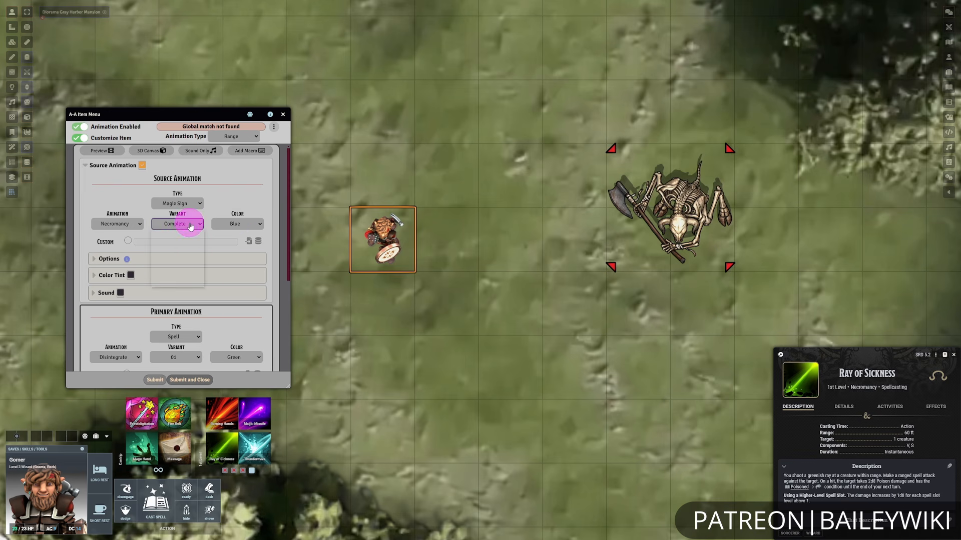
{"action": "left_click", "coordinate": [190, 254]}
{"action": "left_click", "coordinate": [249, 224]}
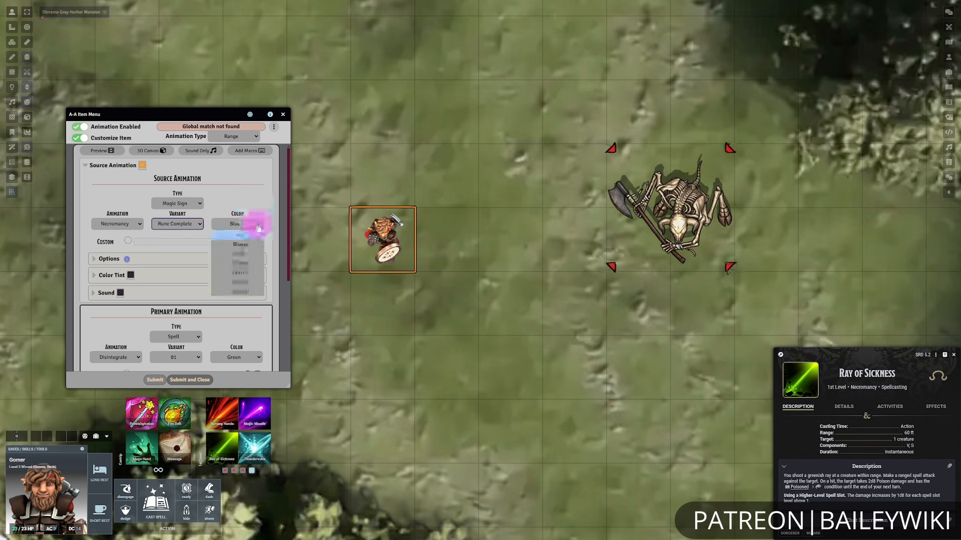
{"action": "left_click", "coordinate": [247, 243]}
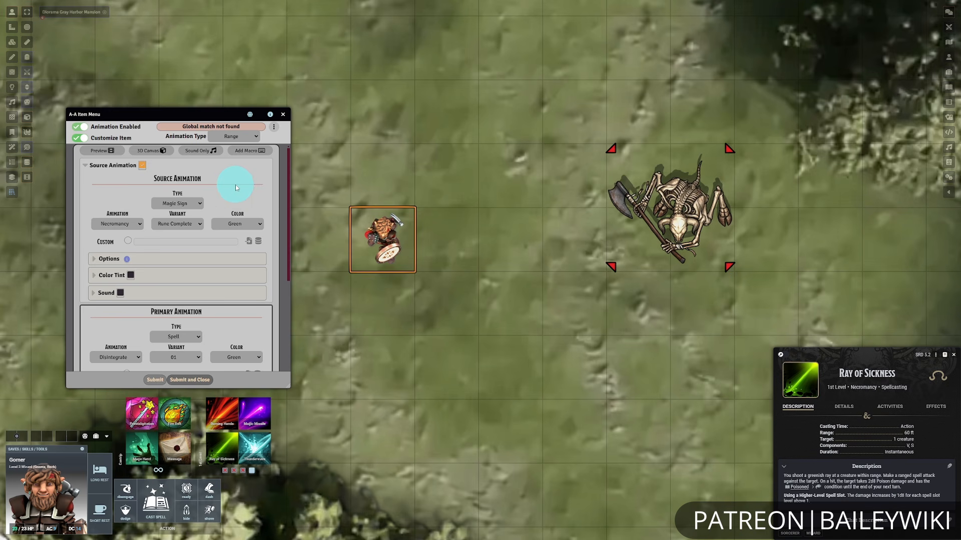
{"action": "left_click", "coordinate": [111, 152]}
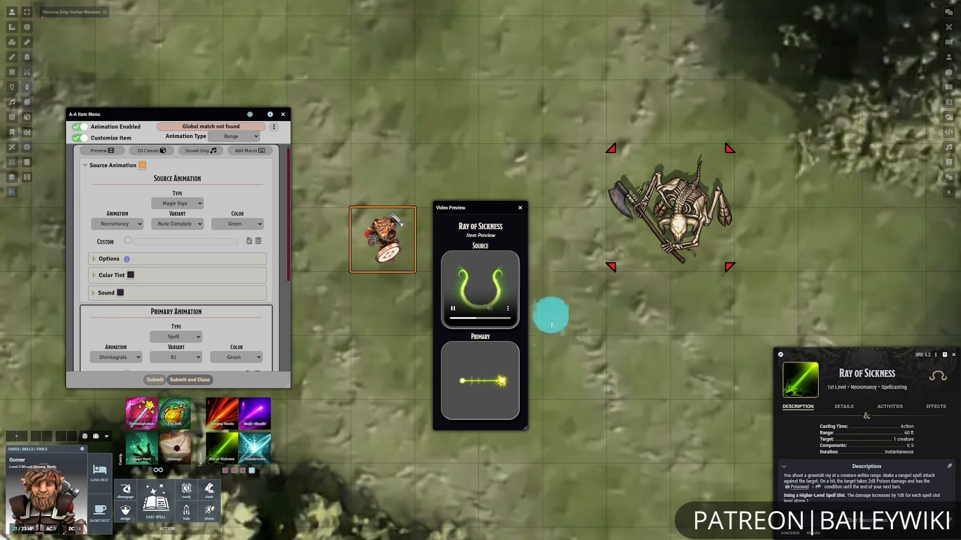
{"action": "mouse_move", "coordinate": [490, 373]}
{"action": "mouse_move", "coordinate": [498, 270]}
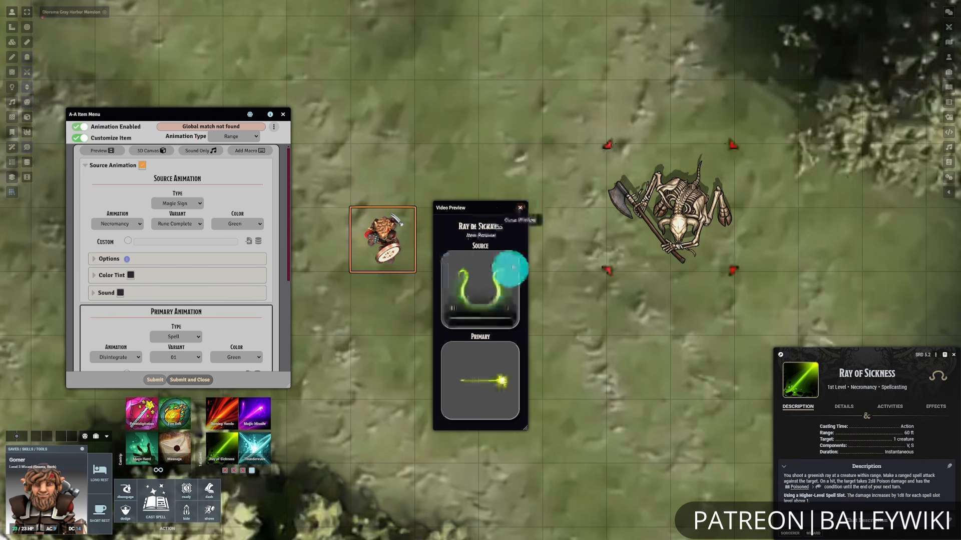
{"action": "left_click", "coordinate": [520, 208]}
Change the source animation's variant to Complete, preview it and set its color to Green.
{"action": "left_click", "coordinate": [191, 225]}
{"action": "left_click", "coordinate": [179, 244]}
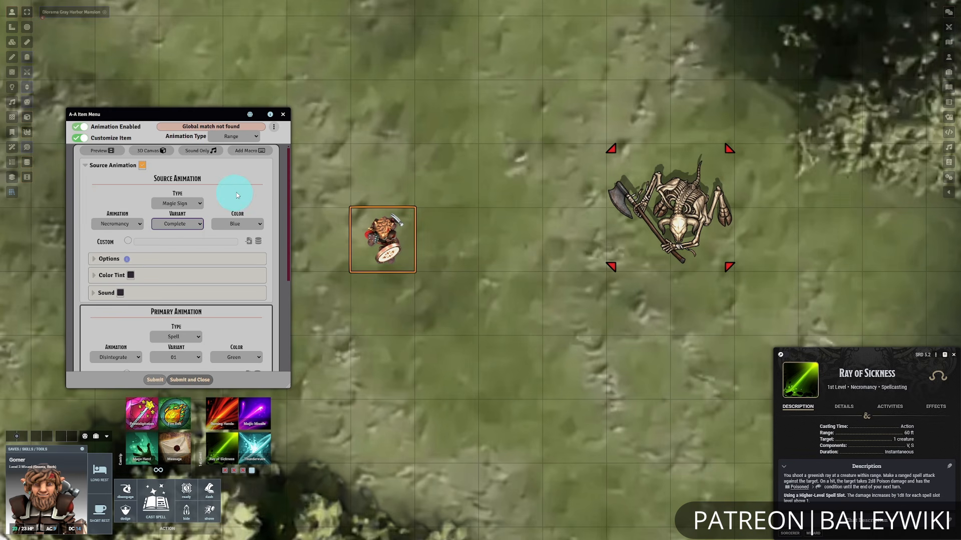
{"action": "left_click", "coordinate": [102, 151]}
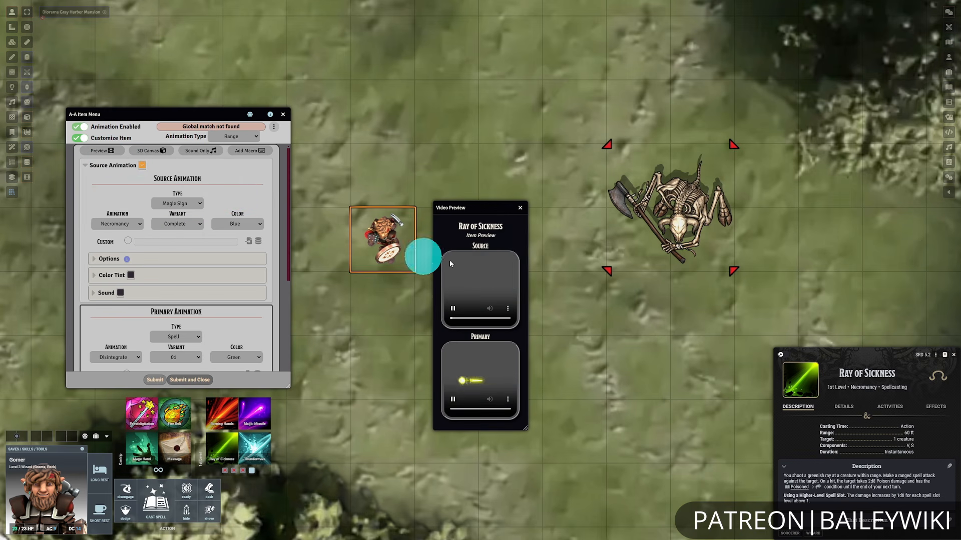
{"action": "left_click", "coordinate": [520, 209]}
{"action": "left_click", "coordinate": [256, 222]}
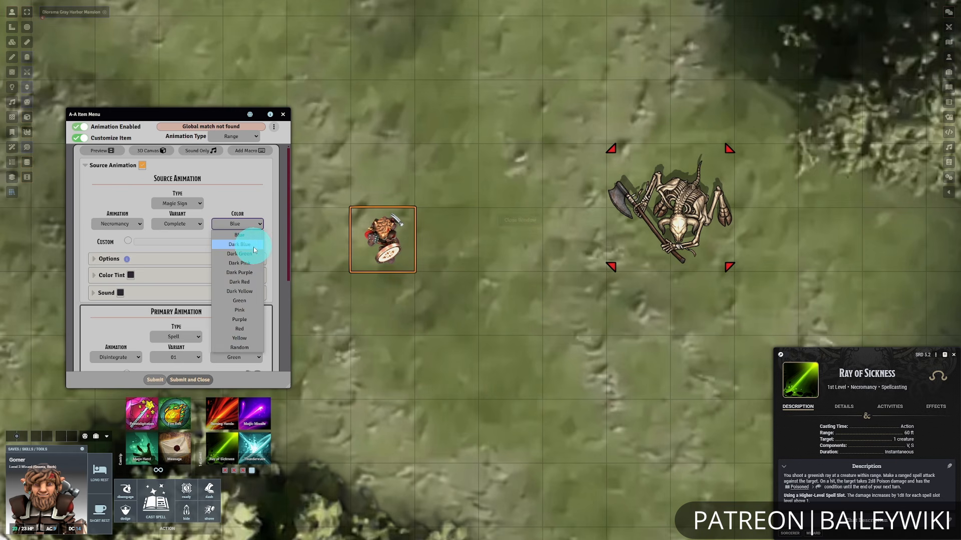
{"action": "left_click", "coordinate": [257, 300]}
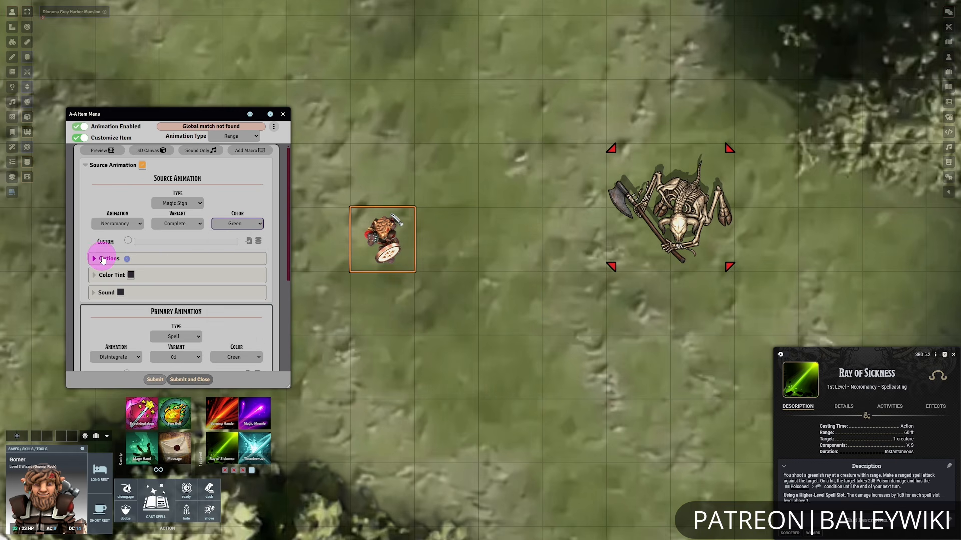
Examine the source animation's options, including Elevation and Wait, and preview the source and primary animations.
{"action": "left_click", "coordinate": [103, 259]}
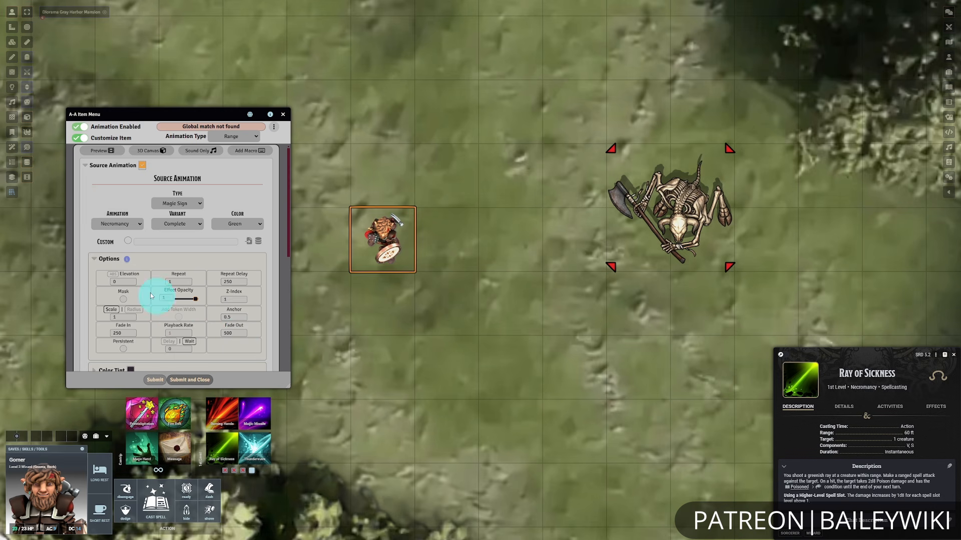
{"action": "left_click", "coordinate": [128, 282]}
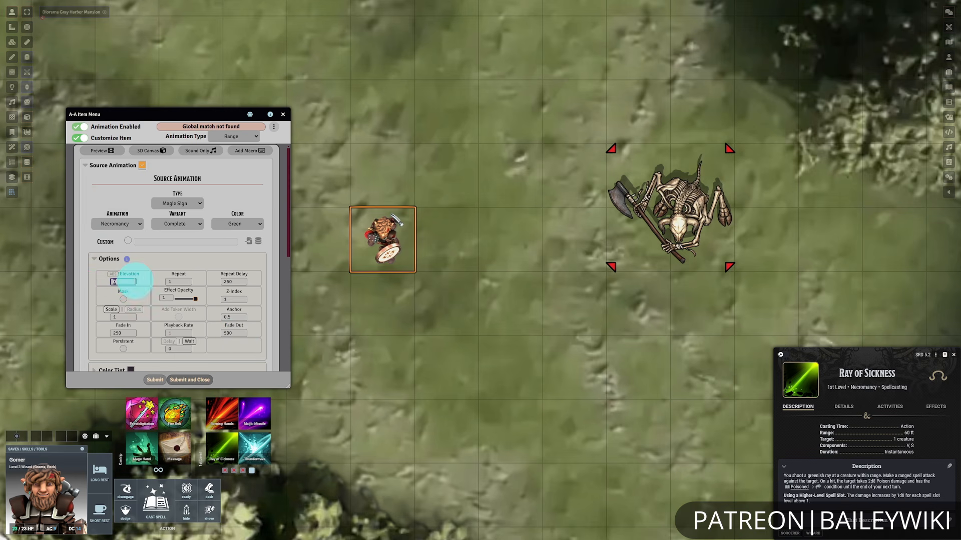
{"action": "left_click", "coordinate": [190, 264]}
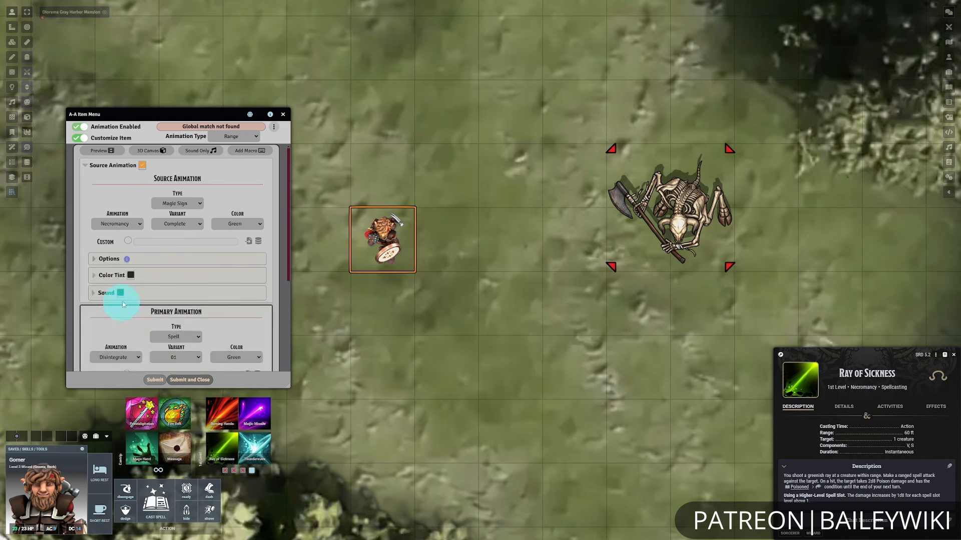
{"action": "left_click", "coordinate": [103, 260]}
{"action": "double_click", "coordinate": [120, 281]}
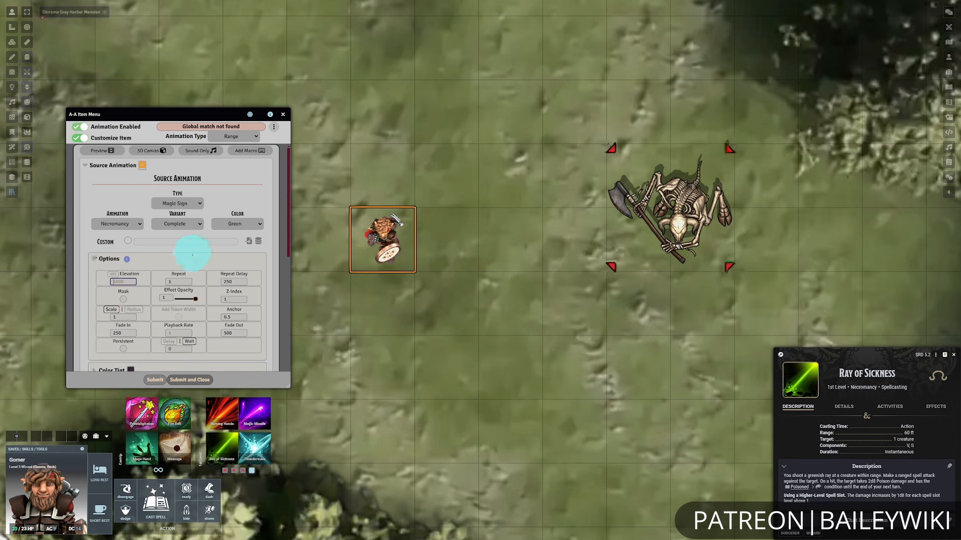
{"action": "left_click", "coordinate": [182, 265]}
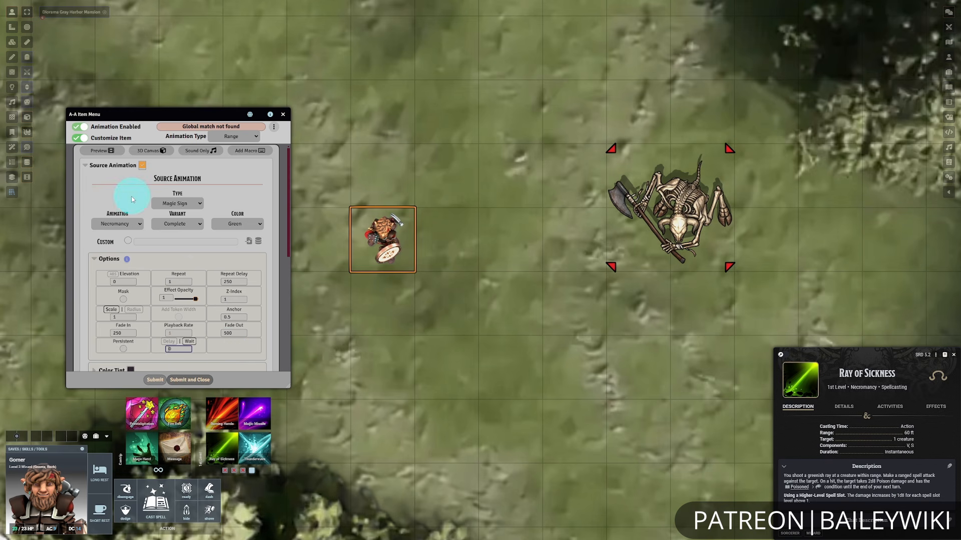
{"action": "left_click", "coordinate": [97, 151]}
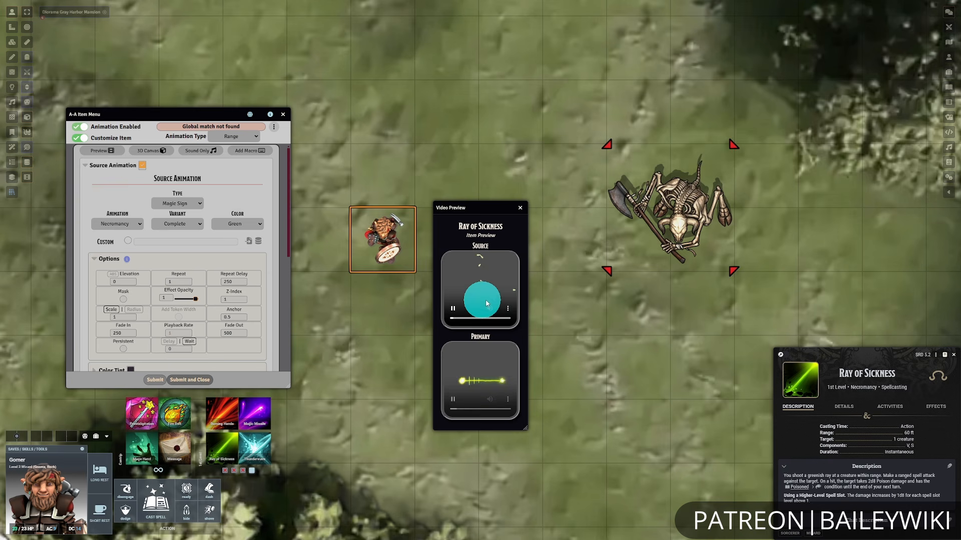
{"action": "left_click", "coordinate": [513, 314]}
{"action": "left_click", "coordinate": [520, 315]}
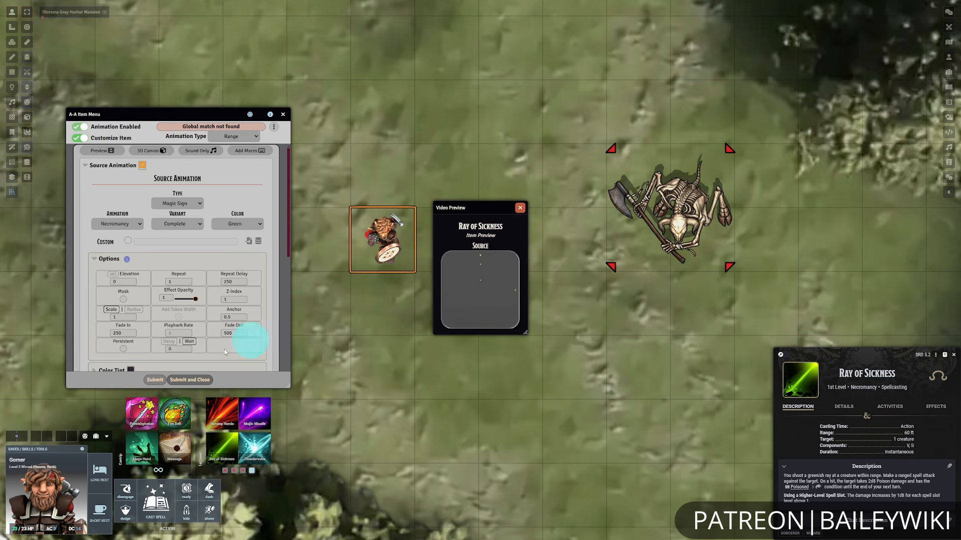
Set the source animation's Wait to -2000, submit it and cast Ray of Sickness to test the timing.
{"action": "left_click", "coordinate": [170, 341]}
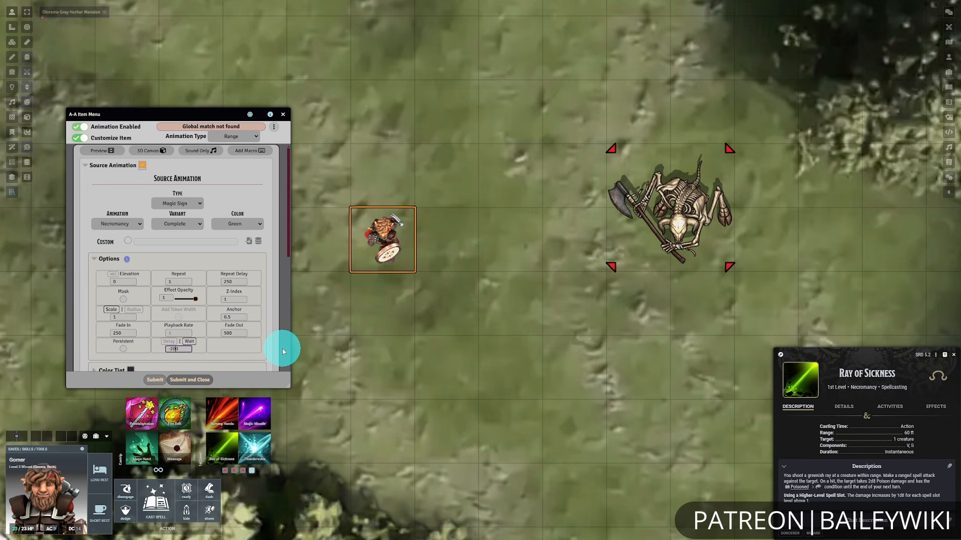
{"action": "type", "text": "0"}
{"action": "left_click", "coordinate": [238, 347]}
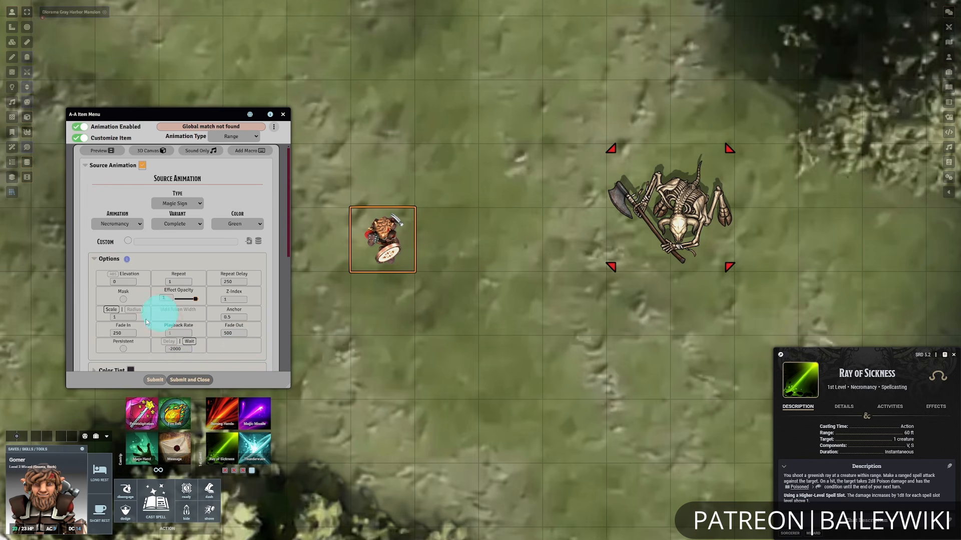
{"action": "left_click", "coordinate": [151, 383]}
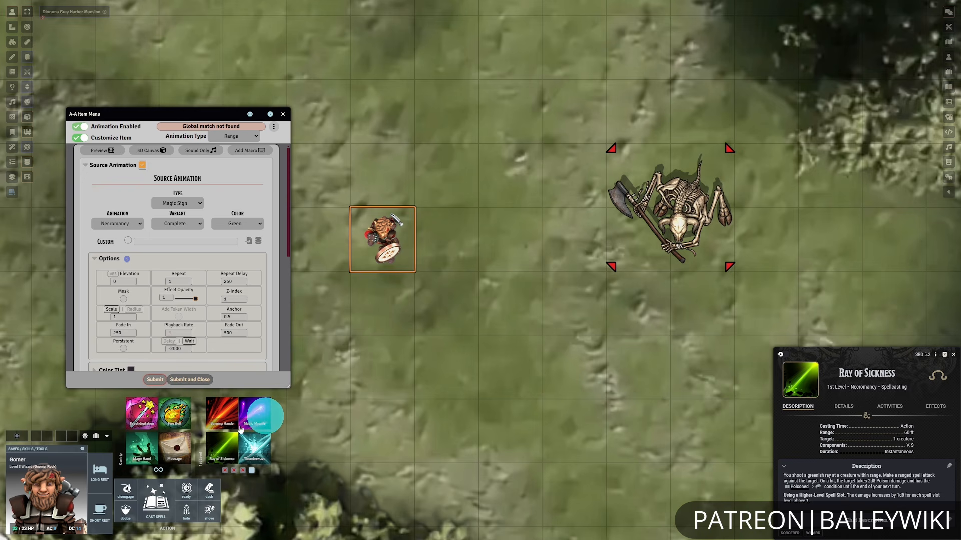
{"action": "left_click", "coordinate": [221, 452]}
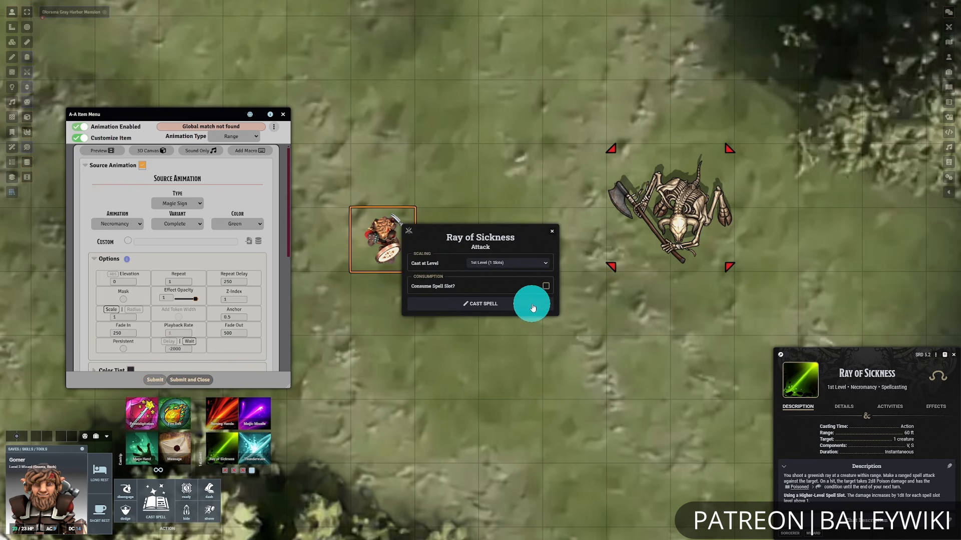
{"action": "left_click", "coordinate": [532, 304]}
{"action": "left_click", "coordinate": [768, 529]}
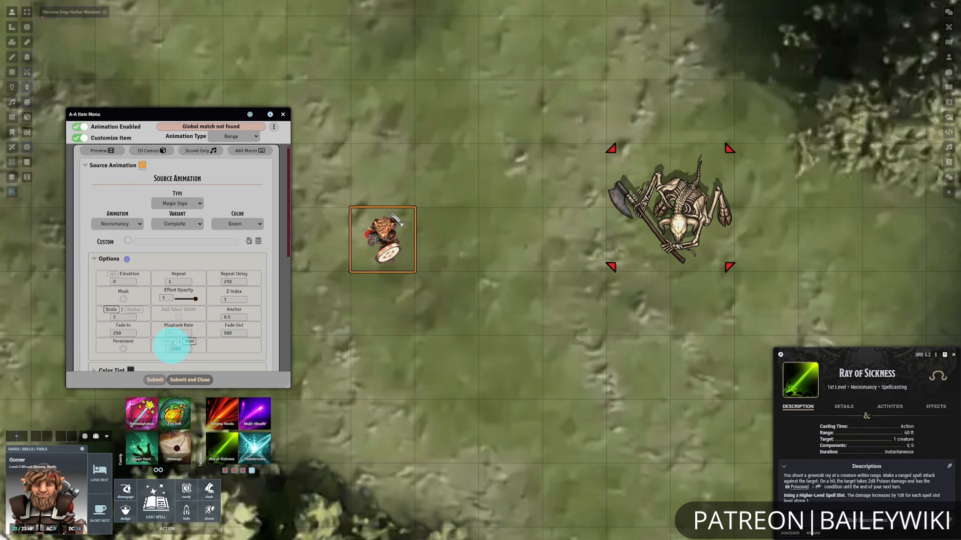
Set the source animation's Wait to -10000, submit it, check the primary animation's options and cast Ray of Sickness again.
{"action": "left_click", "coordinate": [233, 350]}
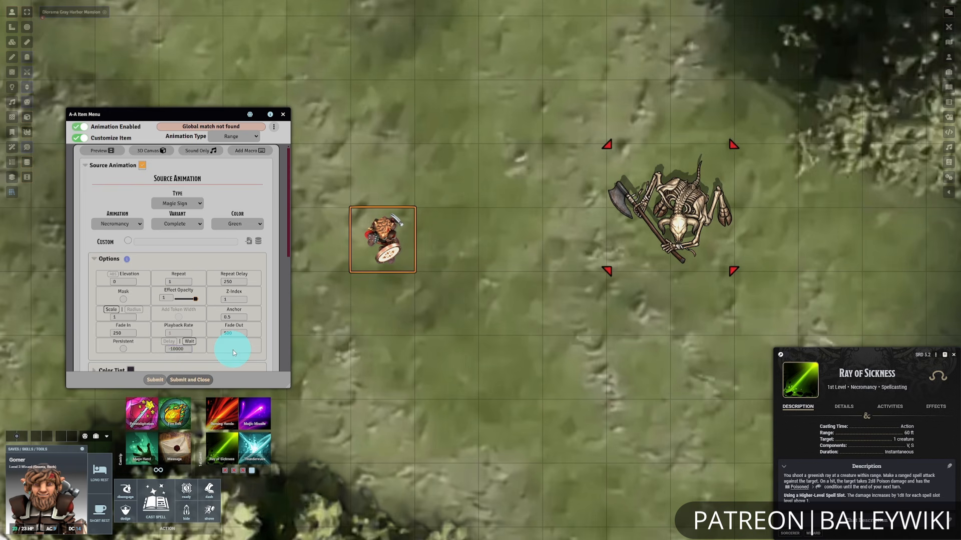
{"action": "left_click", "coordinate": [155, 380]}
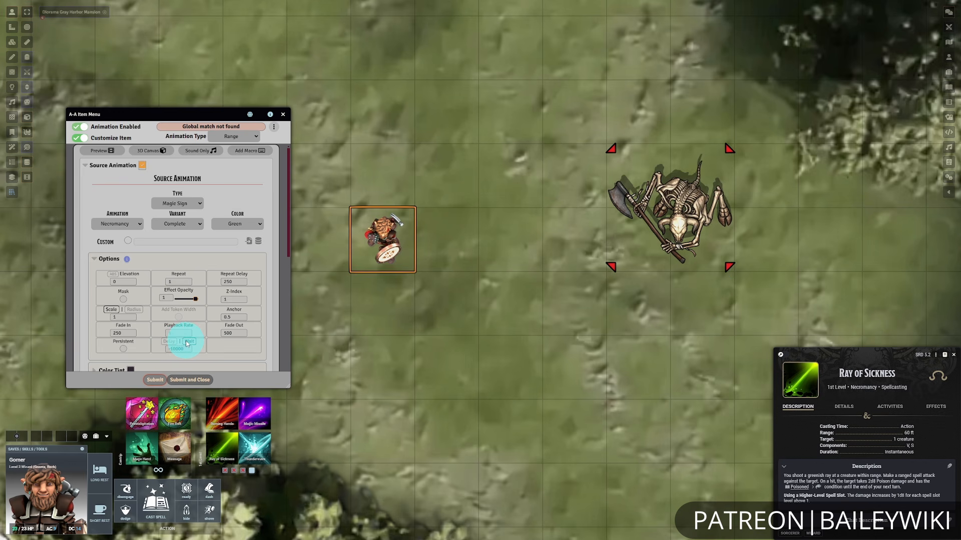
{"action": "scroll", "coordinate": [221, 339], "scroll_direction": "down", "scroll_amount": 3}
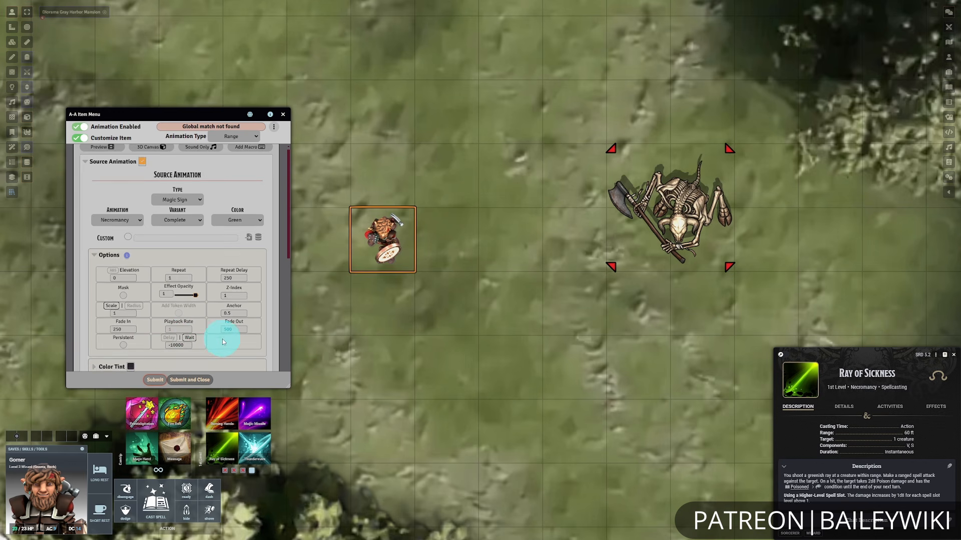
{"action": "scroll", "coordinate": [172, 300], "scroll_direction": "down", "scroll_amount": 3}
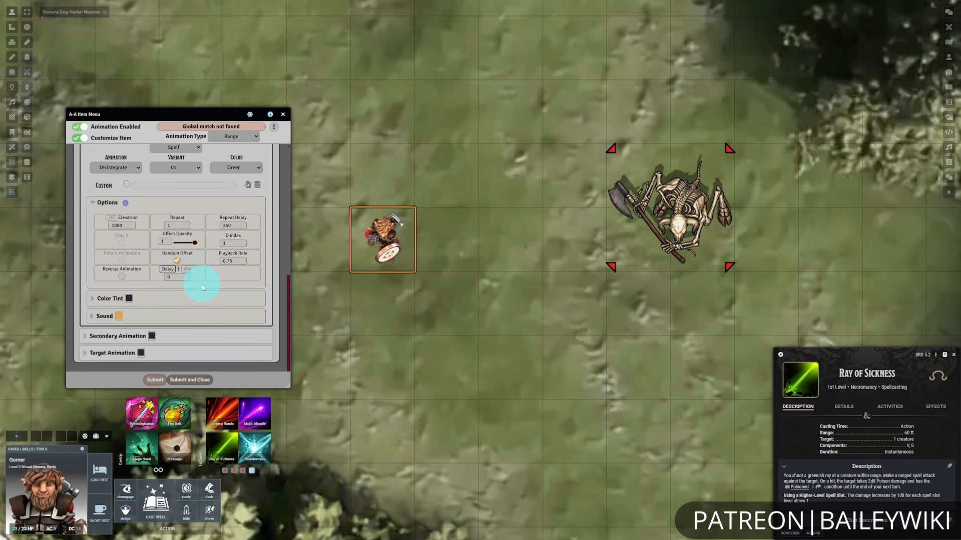
{"action": "scroll", "coordinate": [199, 280], "scroll_direction": "up", "scroll_amount": 3}
{"action": "scroll", "coordinate": [253, 252], "scroll_direction": "up", "scroll_amount": 3}
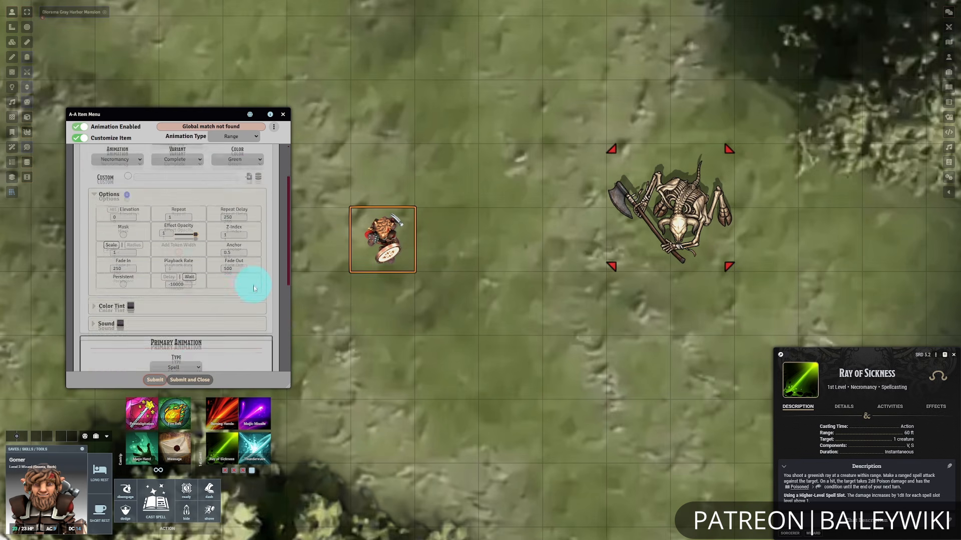
{"action": "left_click", "coordinate": [220, 453]}
{"action": "left_click", "coordinate": [494, 302]}
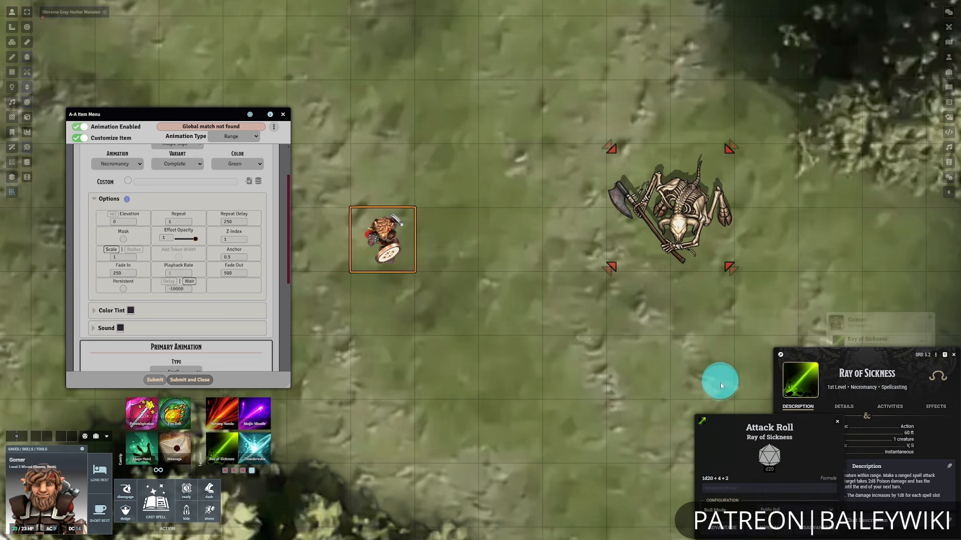
{"action": "key", "text": "Return"}
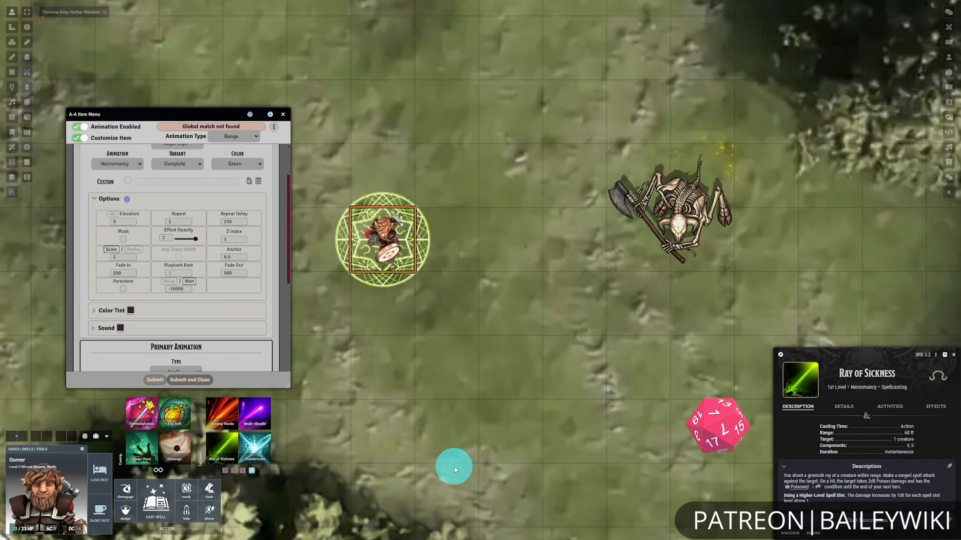
Set the source animation's Wait to -9500, submit it and cast Ray of Sickness to test the timing.
{"action": "double_click", "coordinate": [176, 289]}
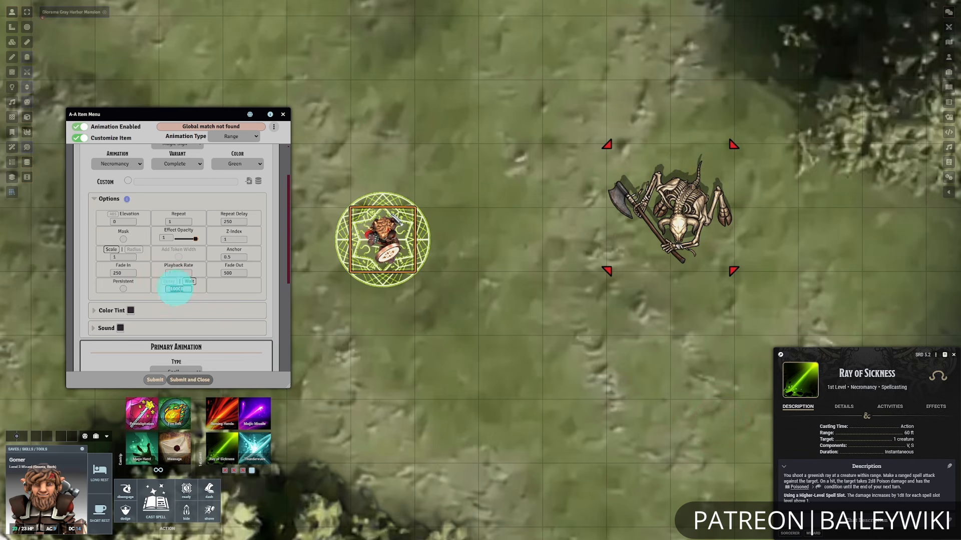
{"action": "type", "text": "9500"}
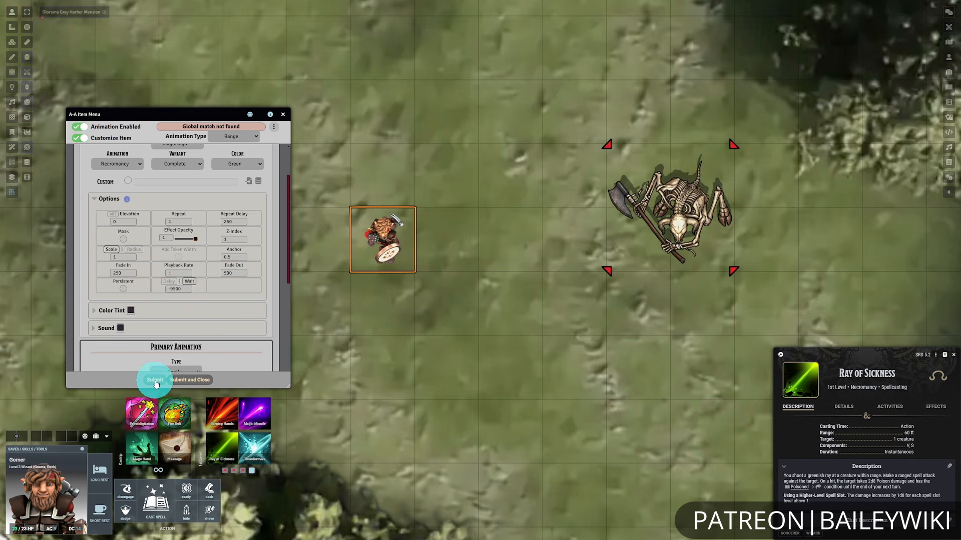
{"action": "left_click", "coordinate": [222, 446]}
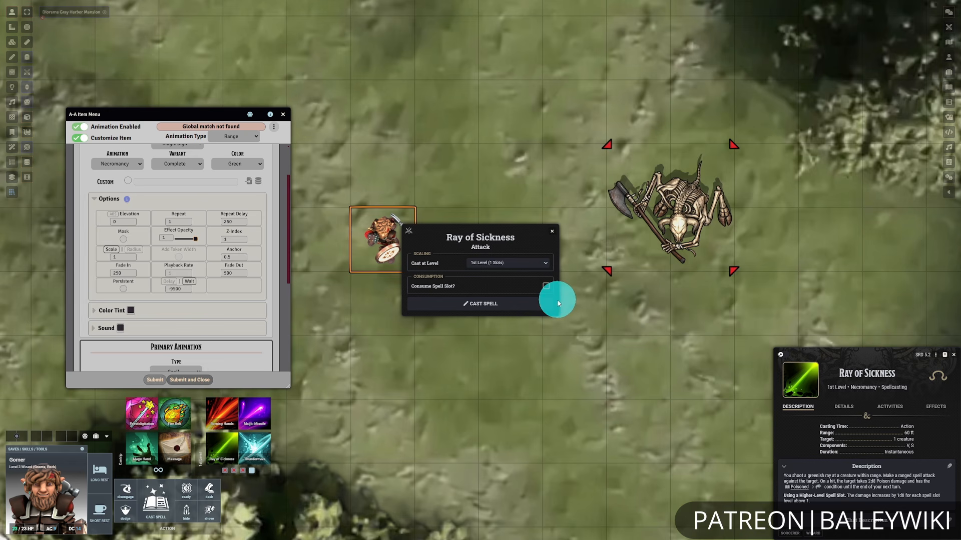
{"action": "left_click", "coordinate": [551, 304]}
{"action": "left_click", "coordinate": [603, 503]}
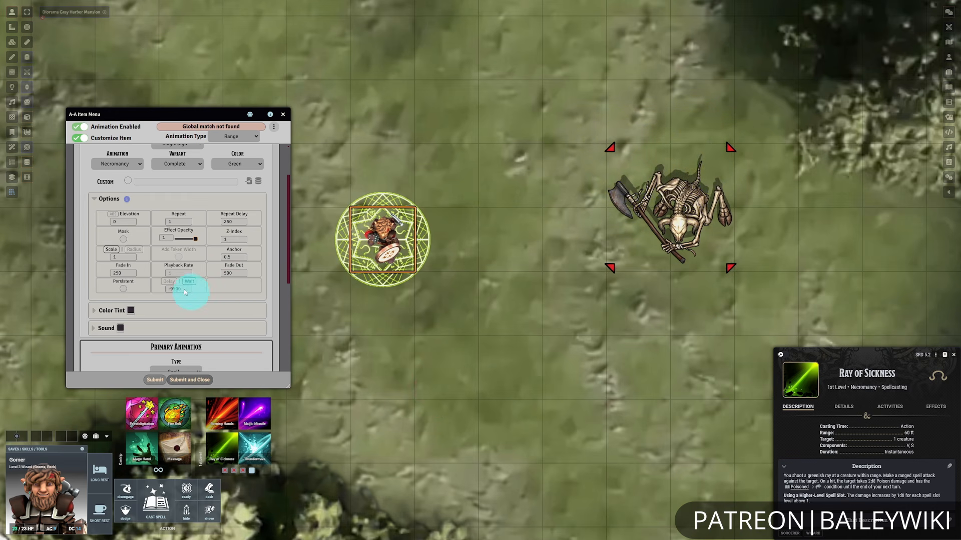
Switch the source animation's timing from Wait to Delay and set the value to 0.
{"action": "left_click", "coordinate": [169, 281]}
{"action": "left_click_drag", "start_coordinate": [186, 290], "coordinate": [147, 288]}
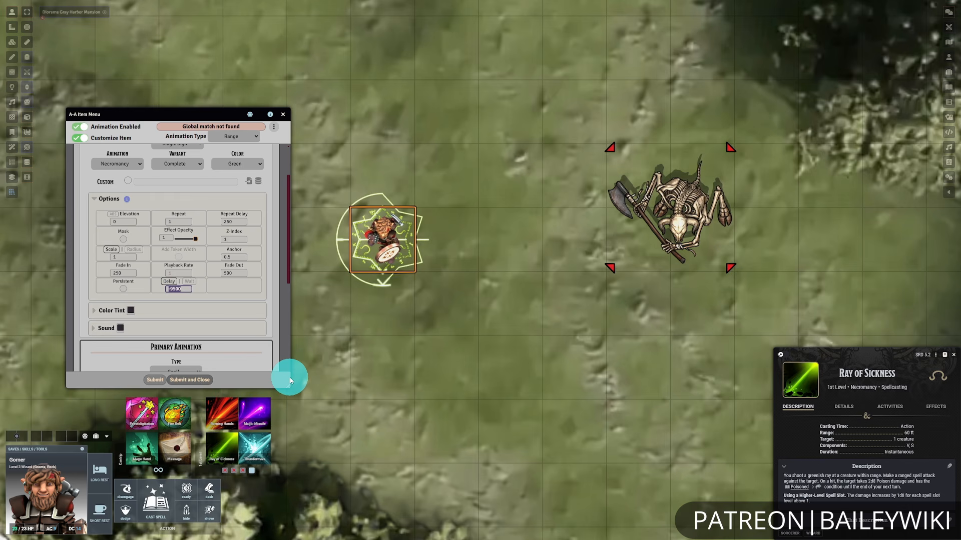
{"action": "type", "text": "0"}
{"action": "left_click", "coordinate": [187, 289]}
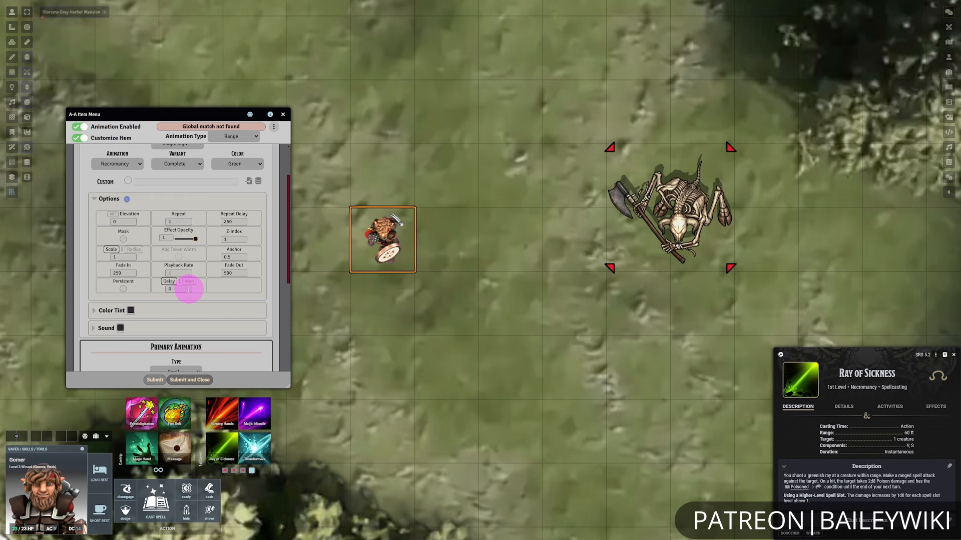
Set the primary animation's Delay to 500, submit it and cast Ray of Sickness with an attack roll.
{"action": "scroll", "coordinate": [218, 300], "scroll_direction": "down", "scroll_amount": 5}
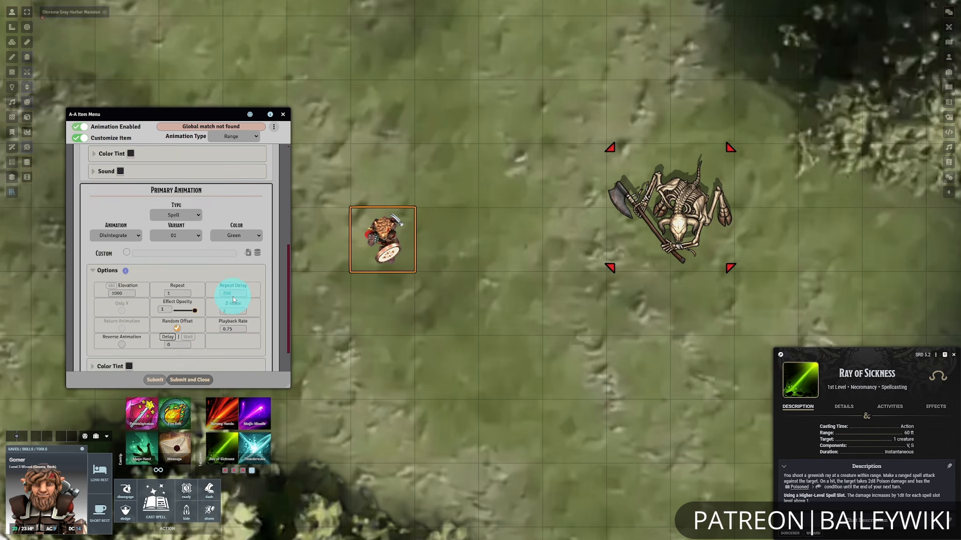
{"action": "left_click_drag", "start_coordinate": [184, 278], "coordinate": [156, 281]}
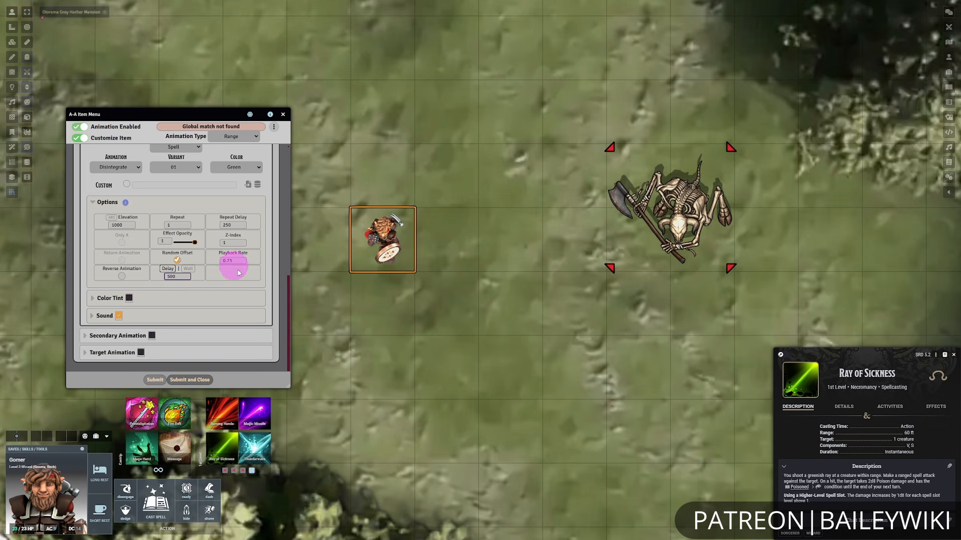
{"action": "left_click", "coordinate": [153, 381]}
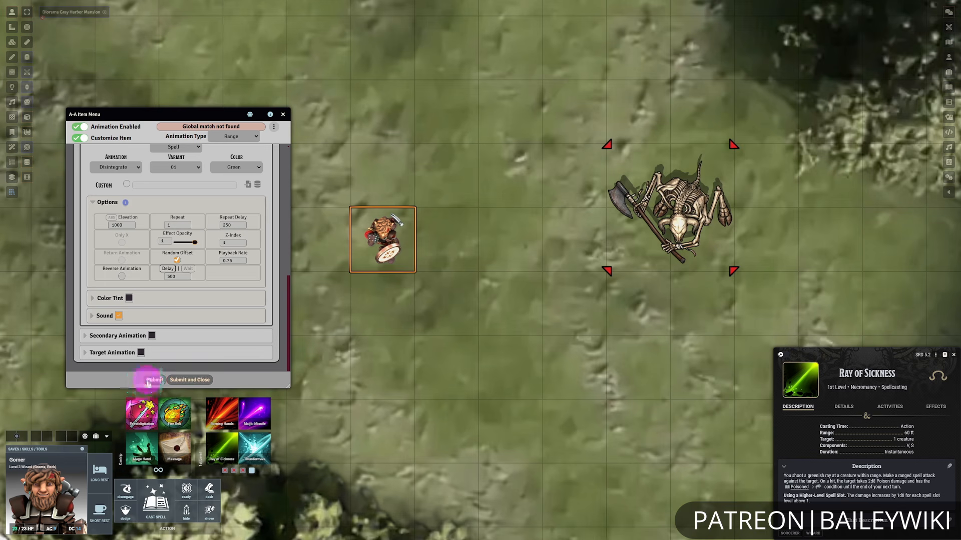
{"action": "left_click", "coordinate": [223, 450]}
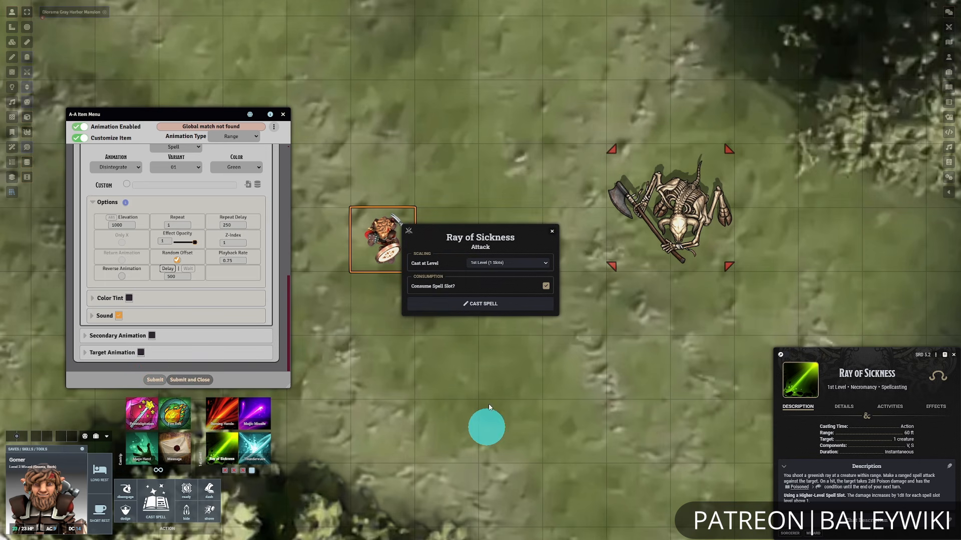
{"action": "left_click", "coordinate": [525, 303]}
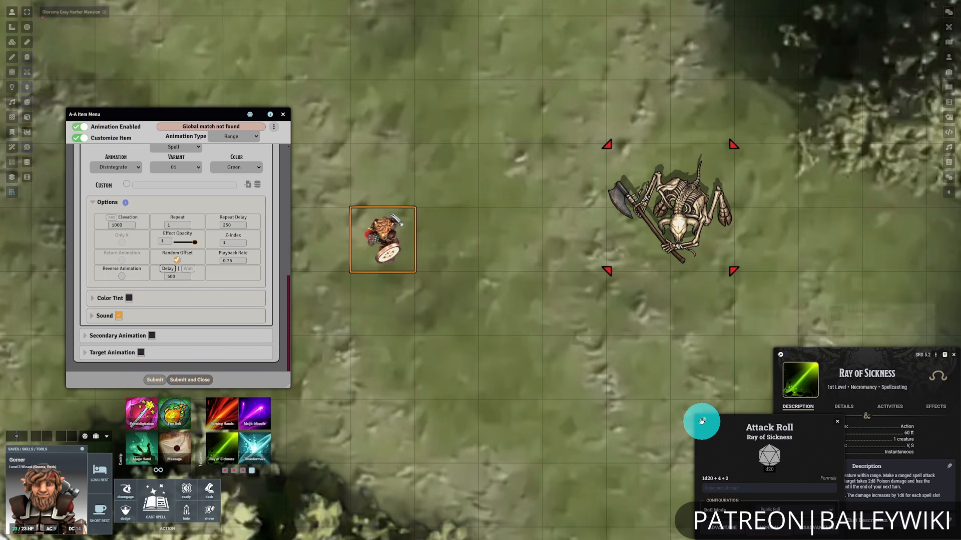
{"action": "left_click", "coordinate": [777, 531]}
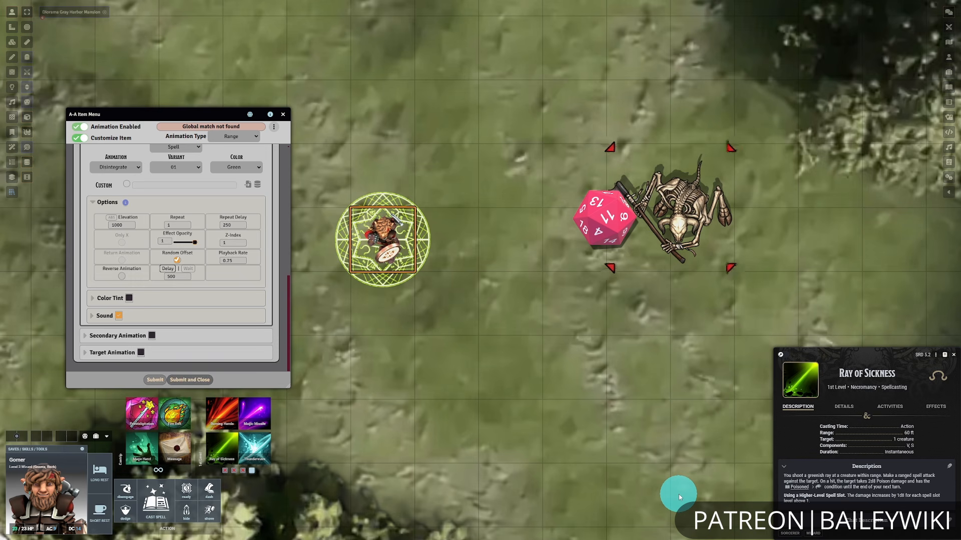
Reset the primary animation's Delay to 0.
{"action": "left_click", "coordinate": [175, 276]}
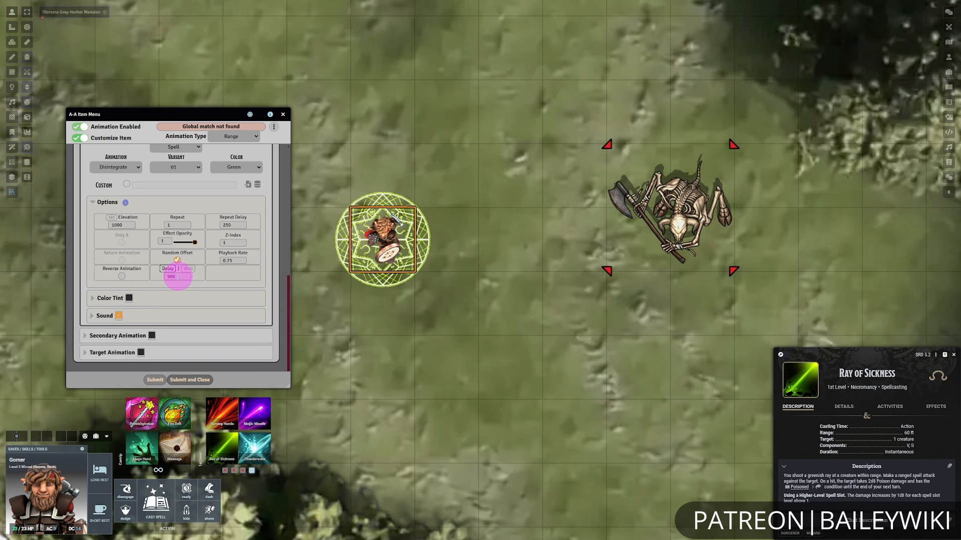
{"action": "left_click", "coordinate": [179, 277]}
{"action": "type", "text": "0"}
{"action": "left_click", "coordinate": [195, 276]}
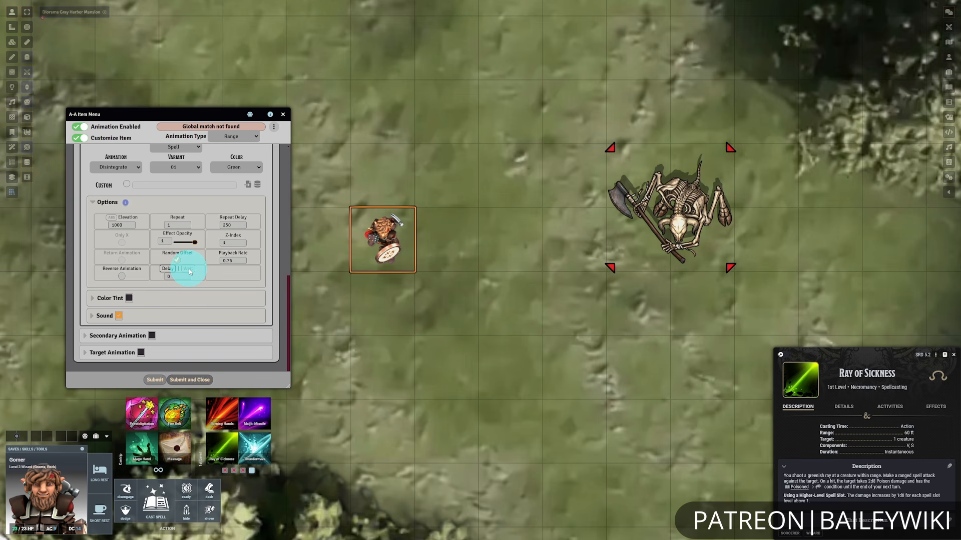
Switch the source animation's timing back to Wait at -9500, check the primary options, submit and cast Ray of Sickness.
{"action": "scroll", "coordinate": [218, 280], "scroll_direction": "up", "scroll_amount": 5}
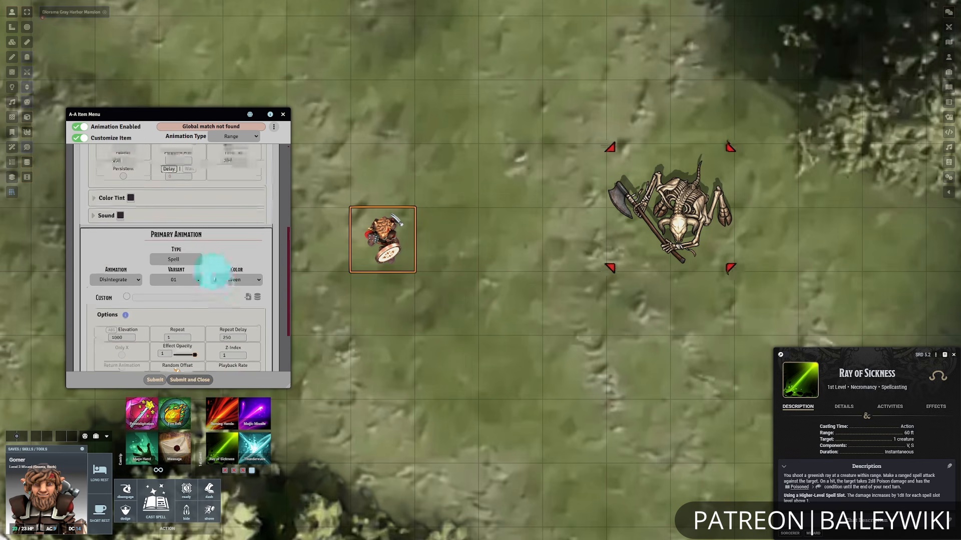
{"action": "scroll", "coordinate": [207, 257], "scroll_direction": "up", "scroll_amount": 1}
{"action": "left_click", "coordinate": [189, 246]}
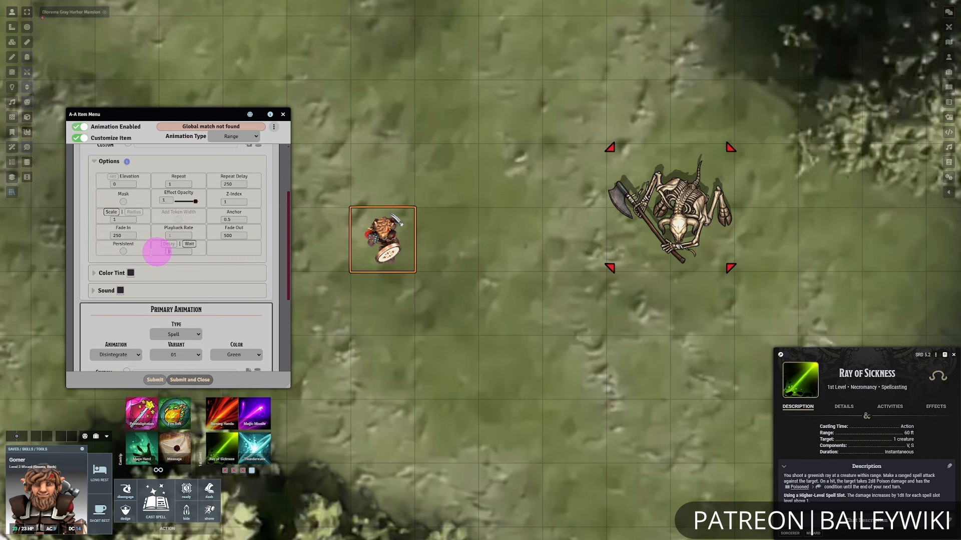
{"action": "type", "text": "-9500"}
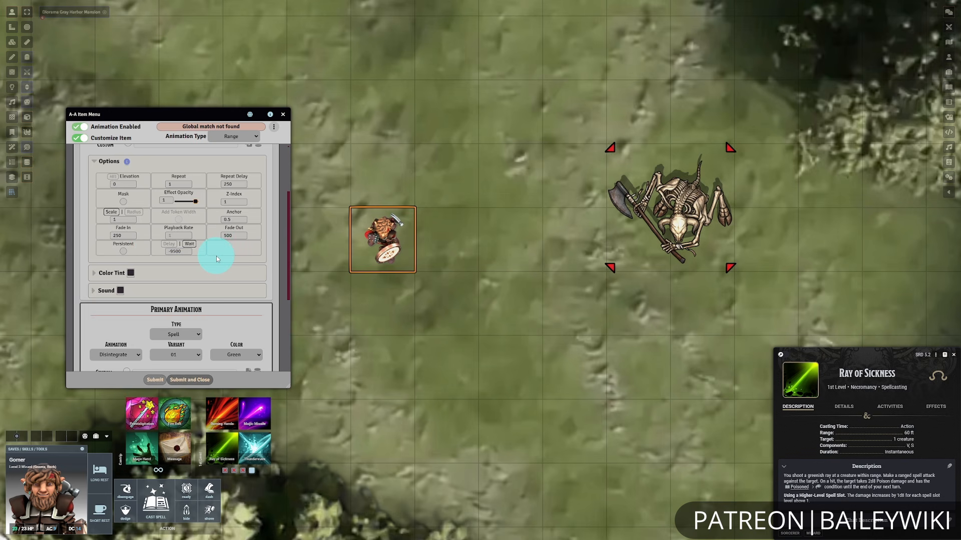
{"action": "scroll", "coordinate": [205, 260], "scroll_direction": "down", "scroll_amount": 5}
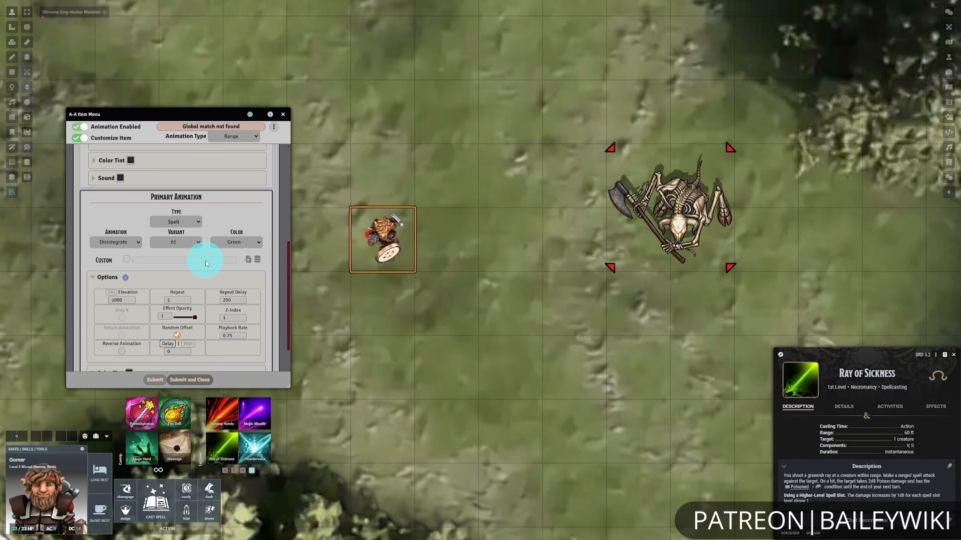
{"action": "scroll", "coordinate": [253, 290], "scroll_direction": "up", "scroll_amount": 5}
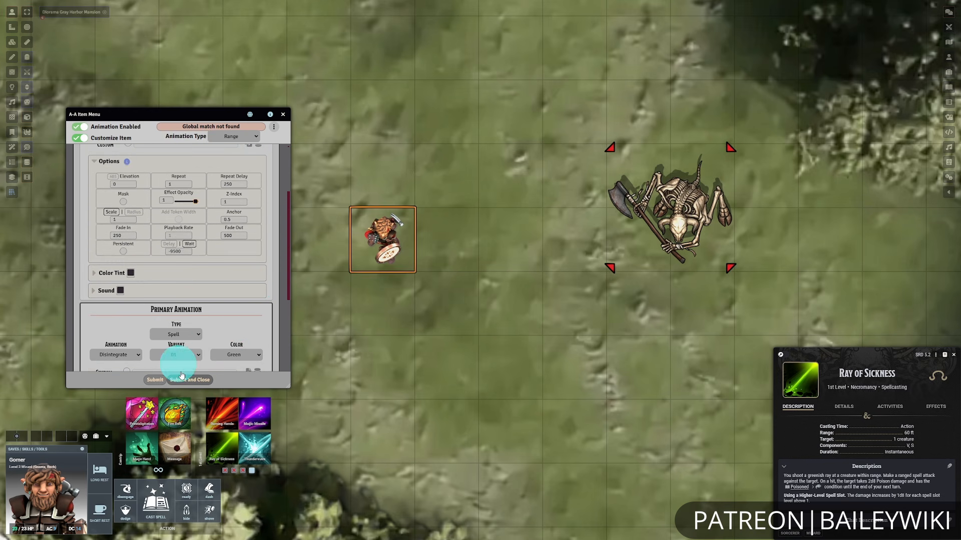
{"action": "left_click", "coordinate": [224, 452]}
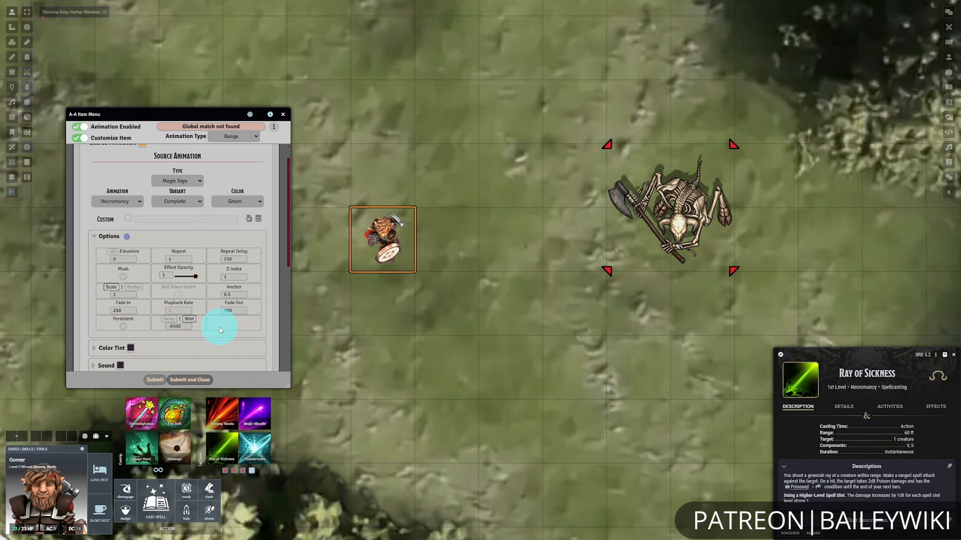
Examine the source animation's Sound options and collapse the Source Animation section.
{"action": "scroll", "coordinate": [220, 327], "scroll_direction": "down", "scroll_amount": 1}
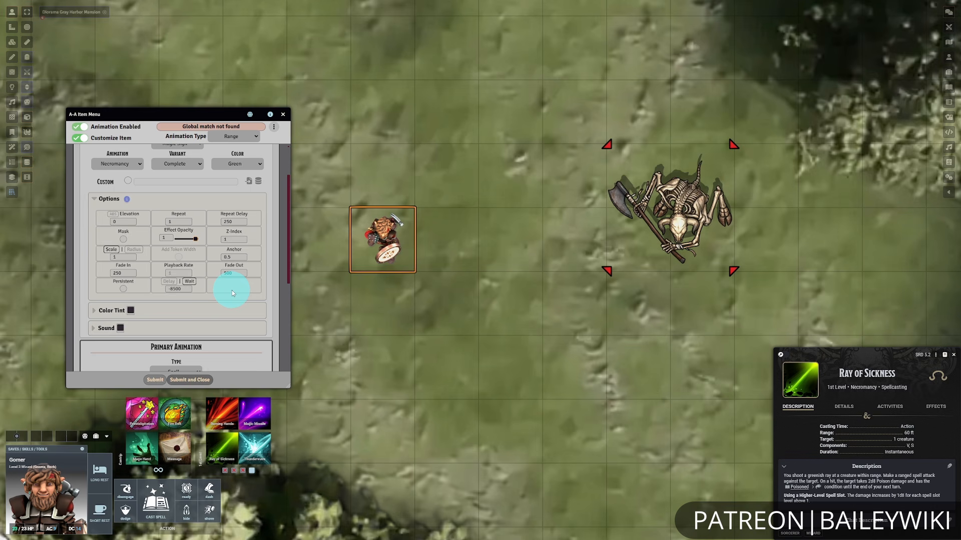
{"action": "scroll", "coordinate": [210, 287], "scroll_direction": "down", "scroll_amount": 3}
{"action": "left_click", "coordinate": [100, 255]}
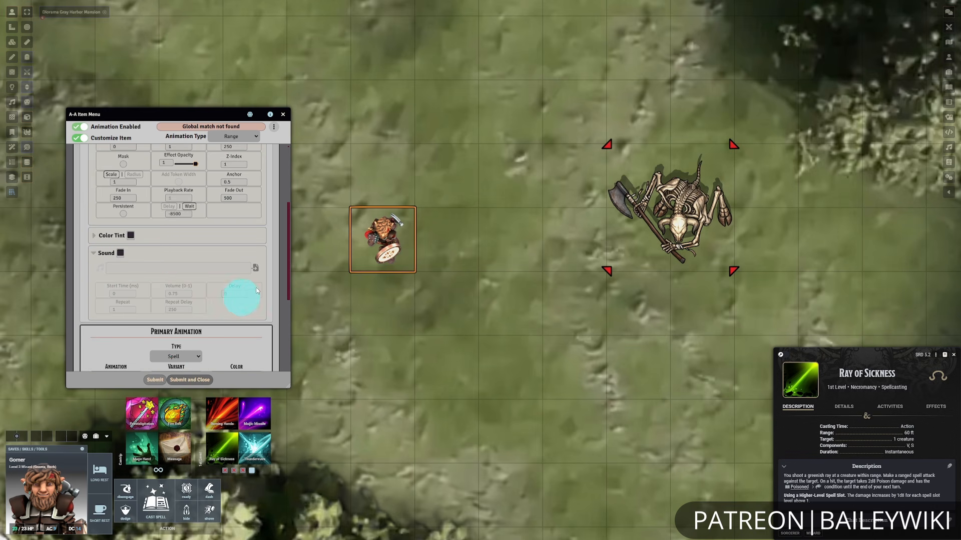
{"action": "scroll", "coordinate": [167, 274], "scroll_direction": "up", "scroll_amount": 5}
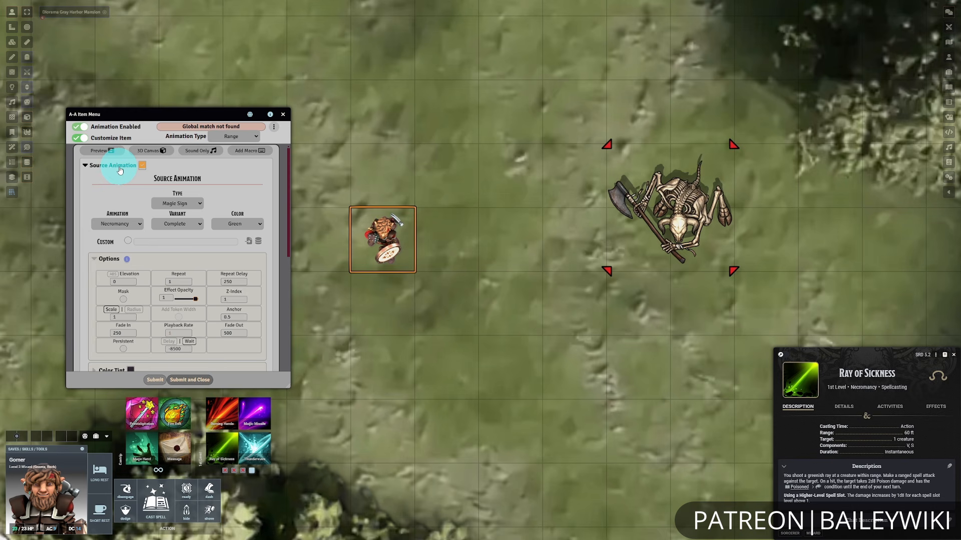
{"action": "left_click", "coordinate": [120, 166]}
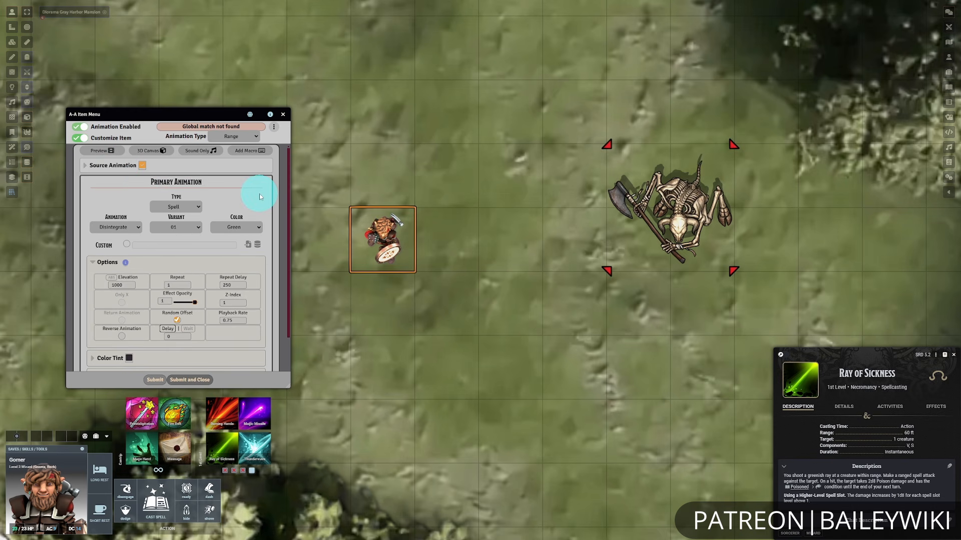
Expand the Secondary Animation section below the primary animation and enable it.
{"action": "scroll", "coordinate": [258, 193], "scroll_direction": "down", "scroll_amount": 2}
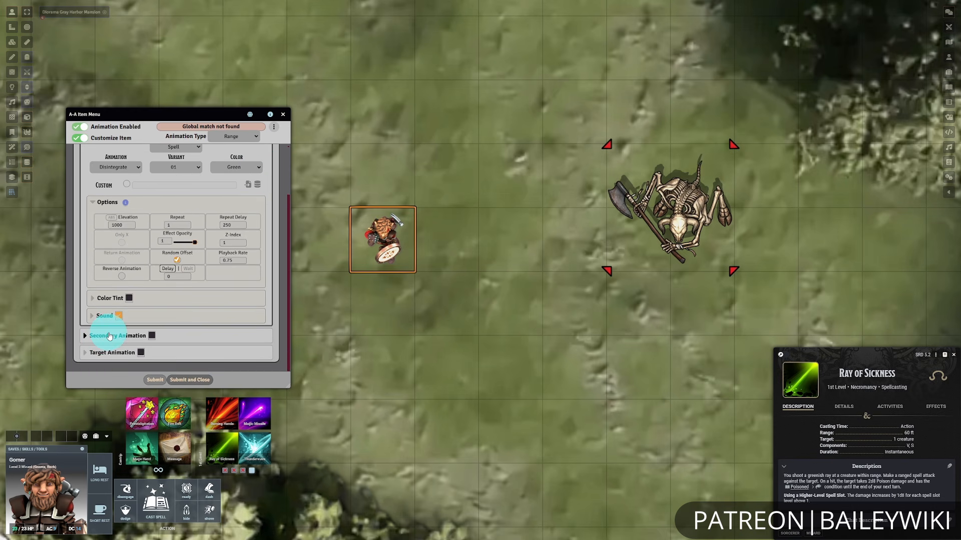
{"action": "left_click", "coordinate": [109, 337]}
{"action": "scroll", "coordinate": [201, 282], "scroll_direction": "down", "scroll_amount": 3}
{"action": "left_click", "coordinate": [155, 261]}
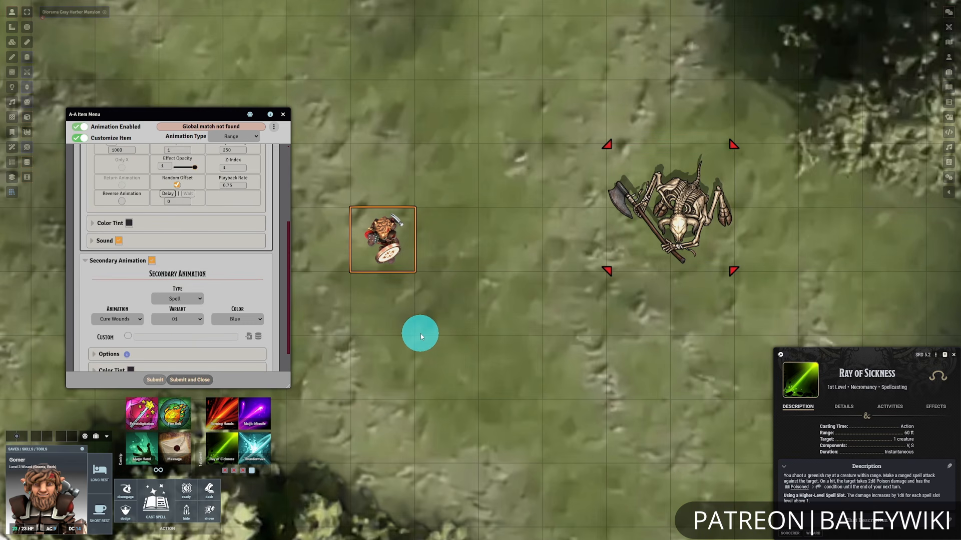
Set the secondary animation's type to Generic.
{"action": "scroll", "coordinate": [240, 274], "scroll_direction": "down", "scroll_amount": 1}
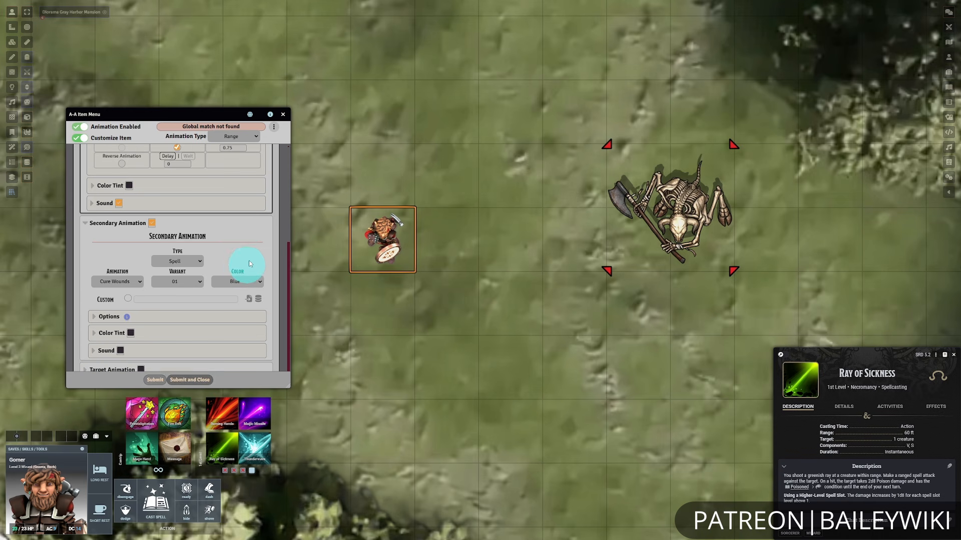
{"action": "left_click", "coordinate": [197, 264]}
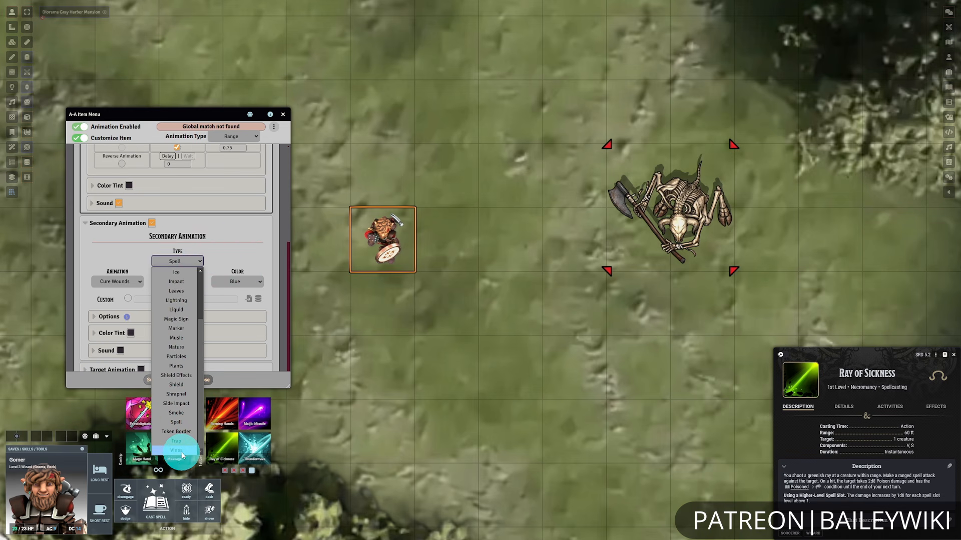
{"action": "scroll", "coordinate": [190, 349], "scroll_direction": "up", "scroll_amount": 1}
{"action": "scroll", "coordinate": [190, 347], "scroll_direction": "up", "scroll_amount": 5}
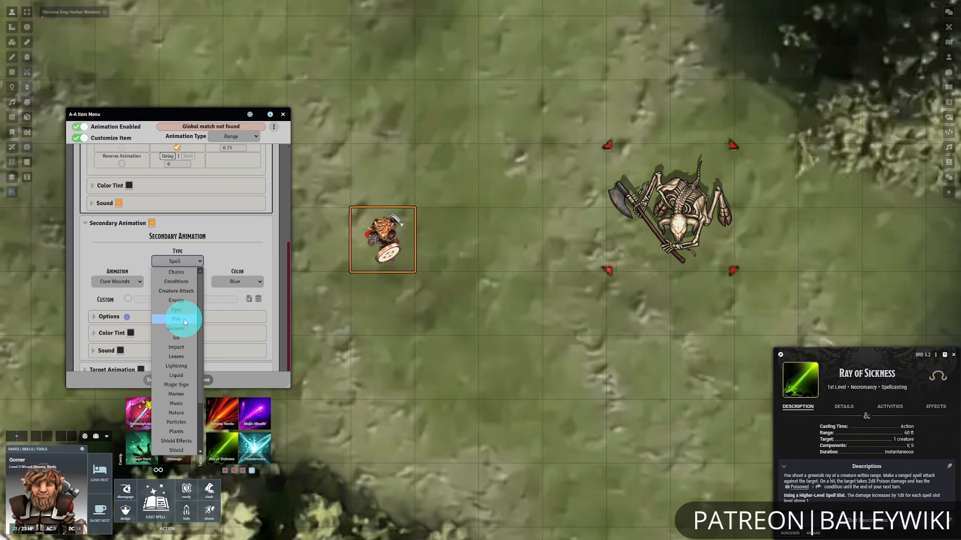
{"action": "left_click", "coordinate": [179, 331]}
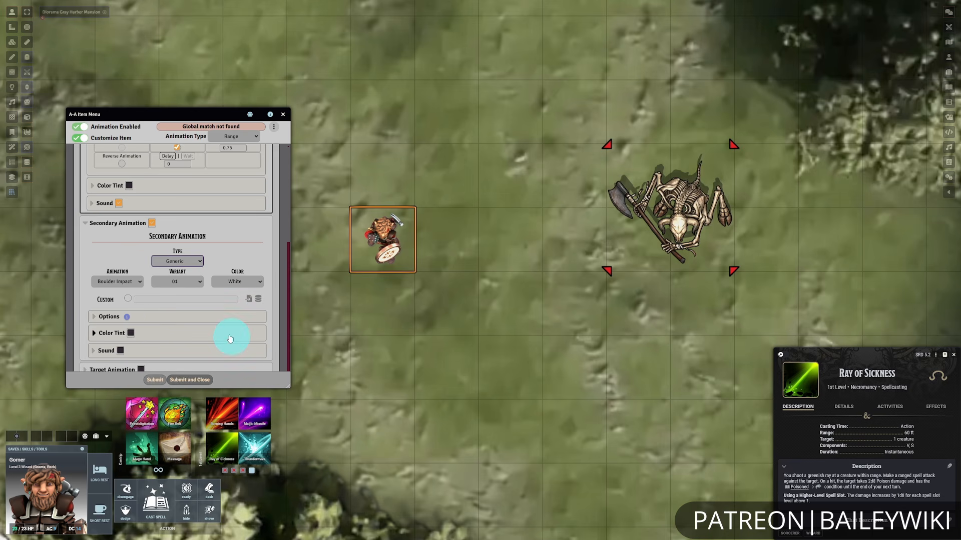
Set the secondary animation to Water with the color Green, check its variants and open the video preview.
{"action": "left_click", "coordinate": [118, 281]}
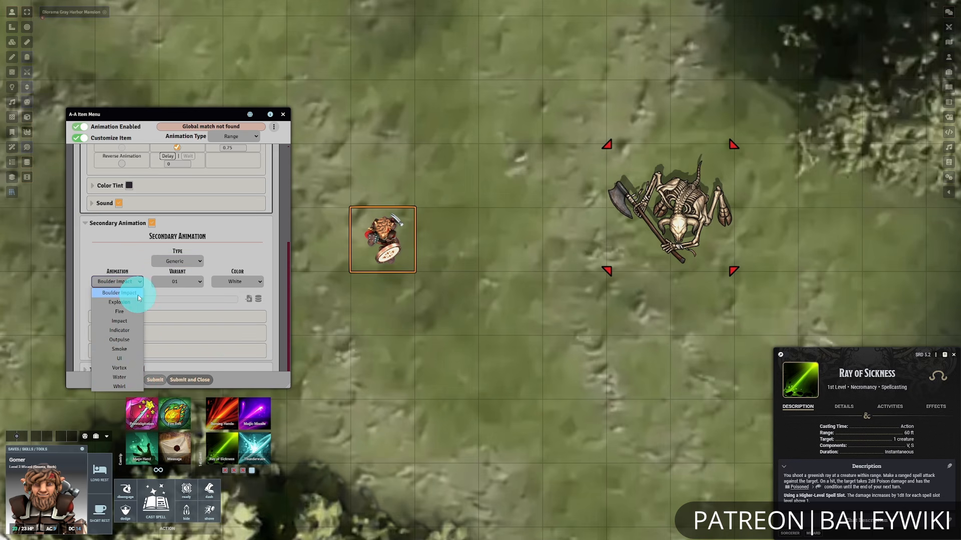
{"action": "key", "text": "Escape"}
{"action": "left_click", "coordinate": [247, 283]}
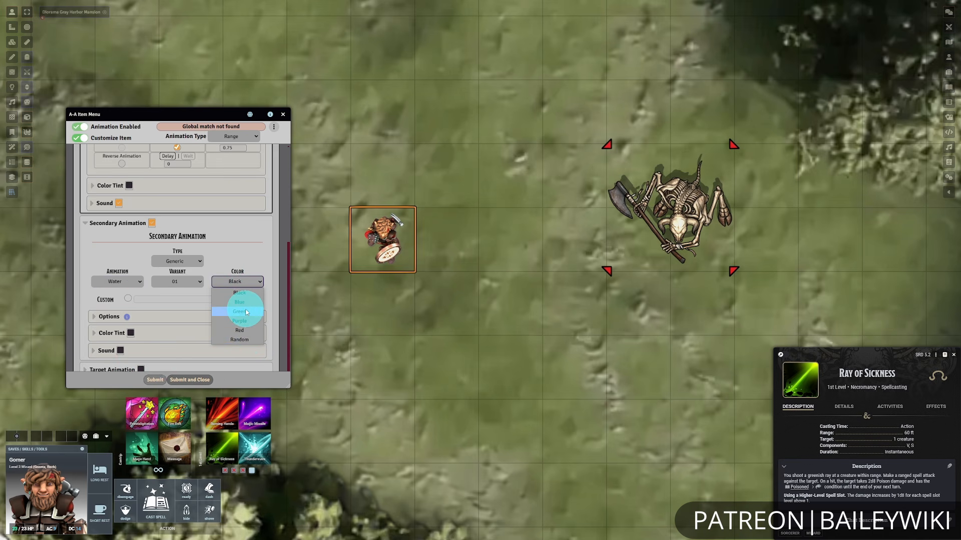
{"action": "left_click", "coordinate": [246, 313]}
{"action": "left_click", "coordinate": [194, 283]}
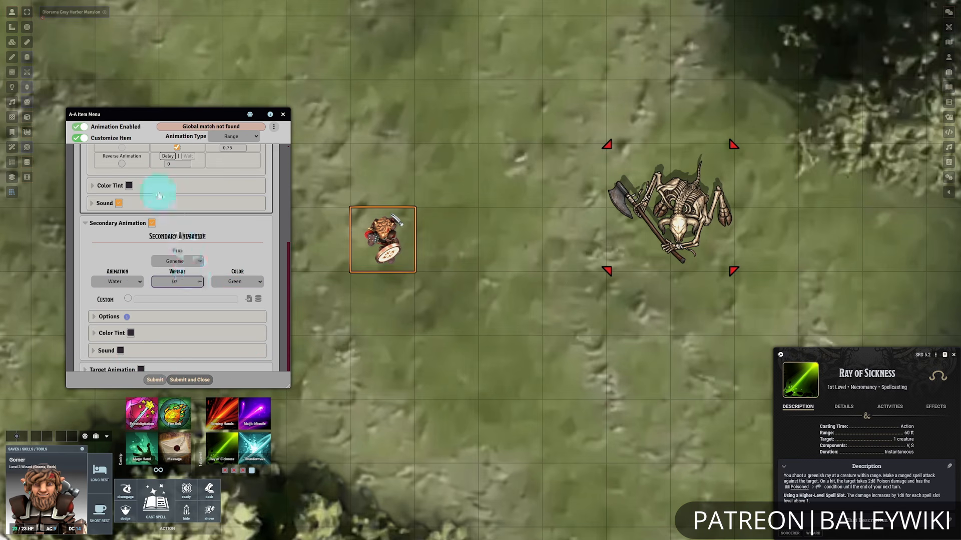
{"action": "scroll", "coordinate": [254, 236], "scroll_direction": "up", "scroll_amount": 3}
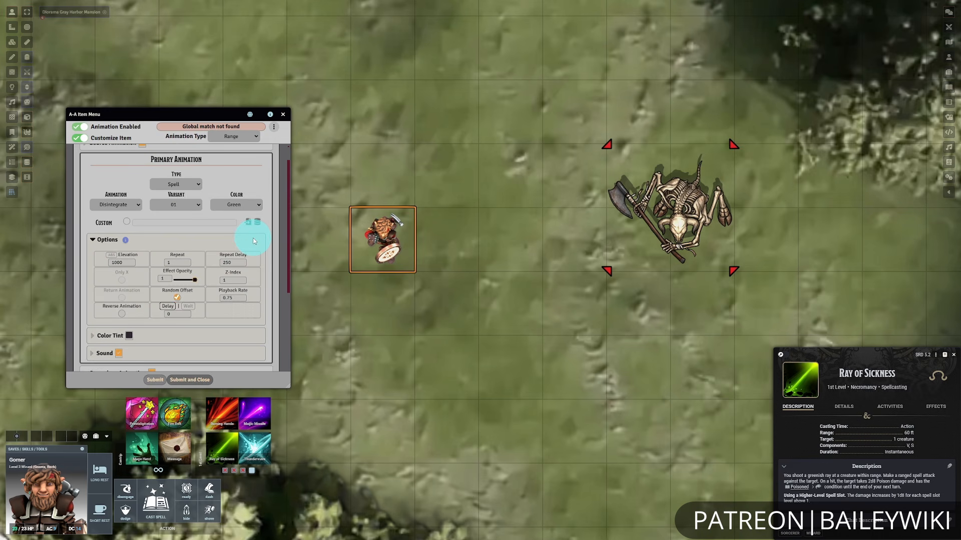
{"action": "left_click", "coordinate": [109, 152]}
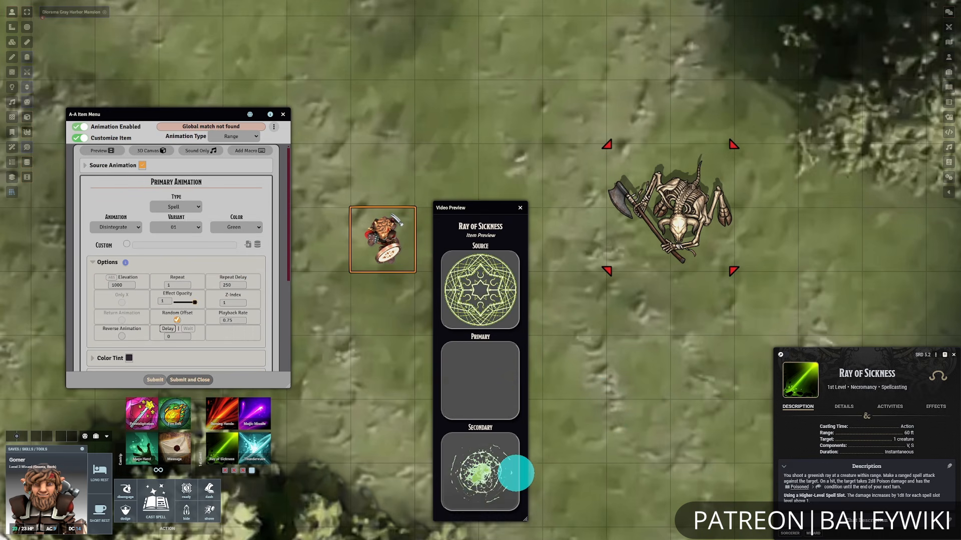
Close the video preview, expand the secondary animation's Options and set its Effect Opacity to 0.5.
{"action": "mouse_move", "coordinate": [489, 482]}
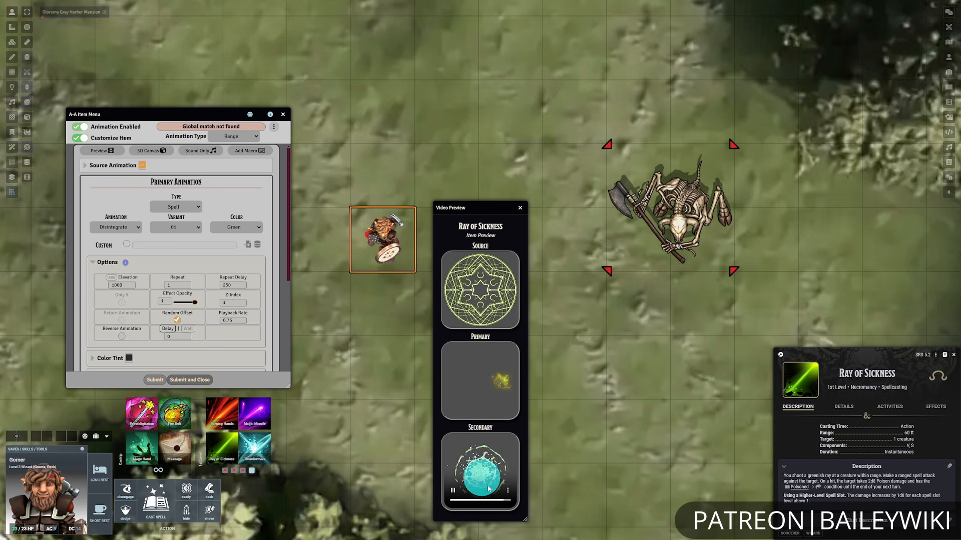
{"action": "left_click", "coordinate": [521, 210]}
{"action": "scroll", "coordinate": [247, 258], "scroll_direction": "down", "scroll_amount": 5}
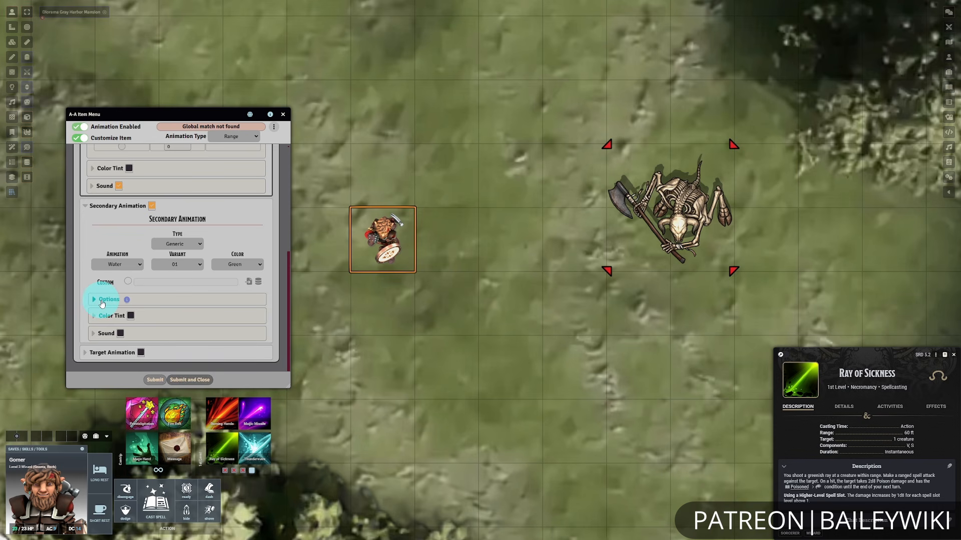
{"action": "left_click", "coordinate": [101, 302]}
{"action": "scroll", "coordinate": [230, 303], "scroll_direction": "down", "scroll_amount": 3}
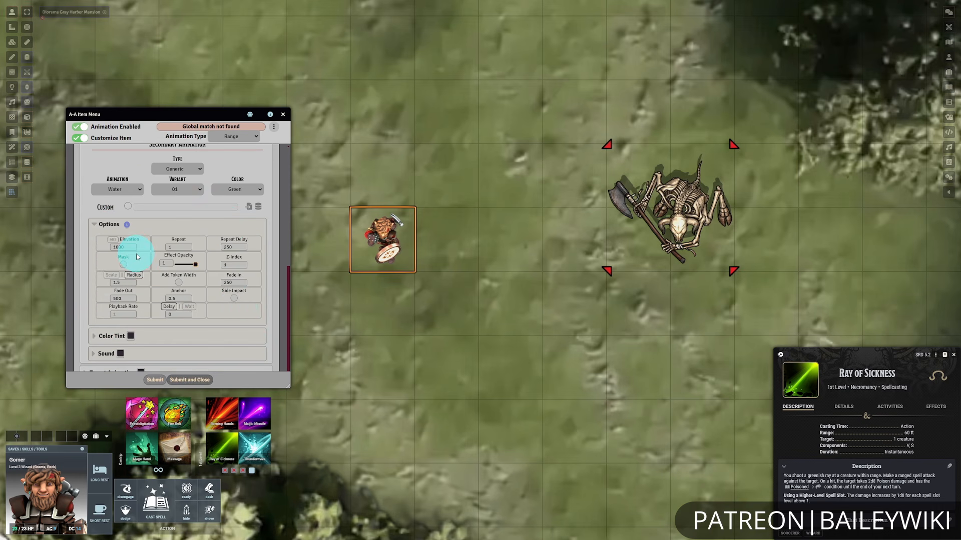
{"action": "scroll", "coordinate": [127, 257], "scroll_direction": "down", "scroll_amount": 1}
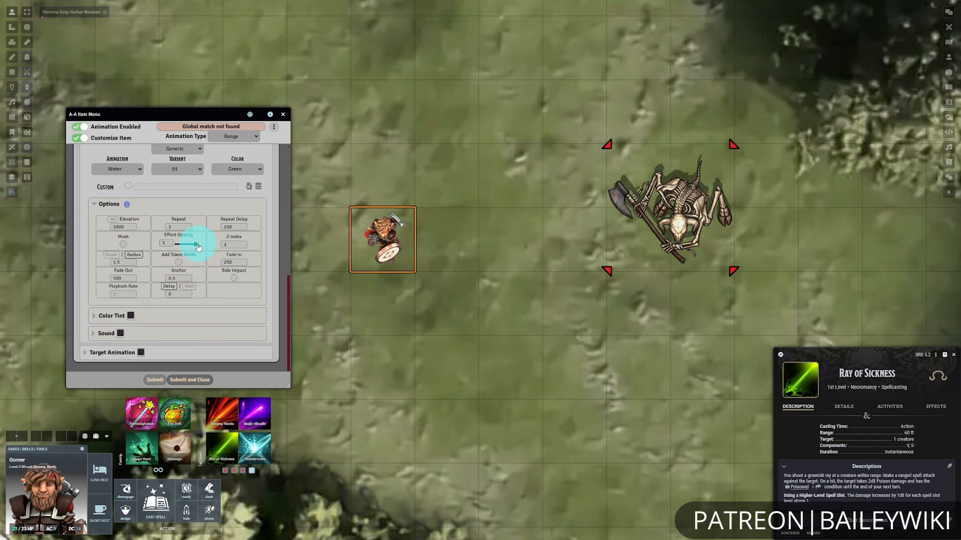
{"action": "left_click_drag", "start_coordinate": [196, 244], "coordinate": [190, 245]}
{"action": "left_click_drag", "start_coordinate": [187, 245], "coordinate": [186, 245]}
Open the options information for the secondary animation, read through the On Token Options descriptions and close it.
{"action": "left_click", "coordinate": [127, 205]}
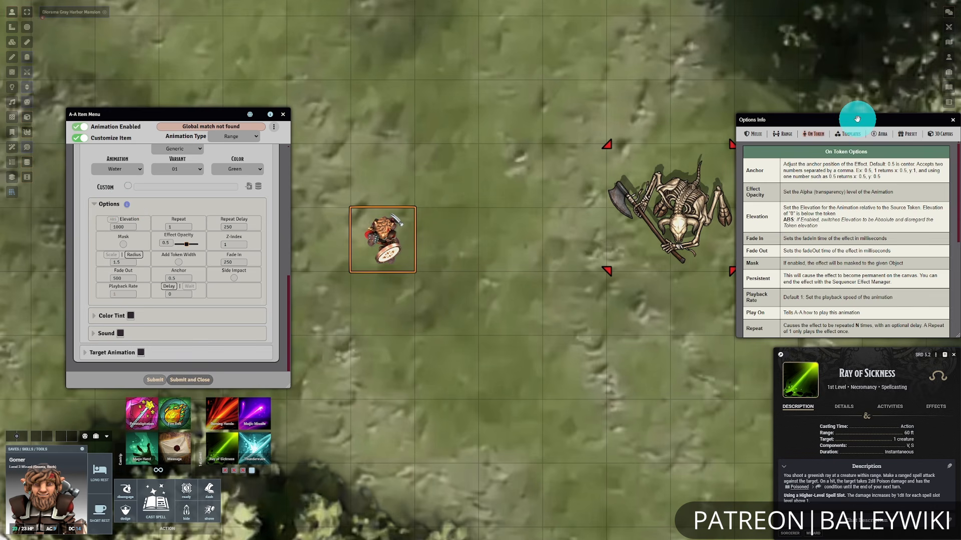
{"action": "left_click_drag", "start_coordinate": [858, 119], "coordinate": [723, 117]}
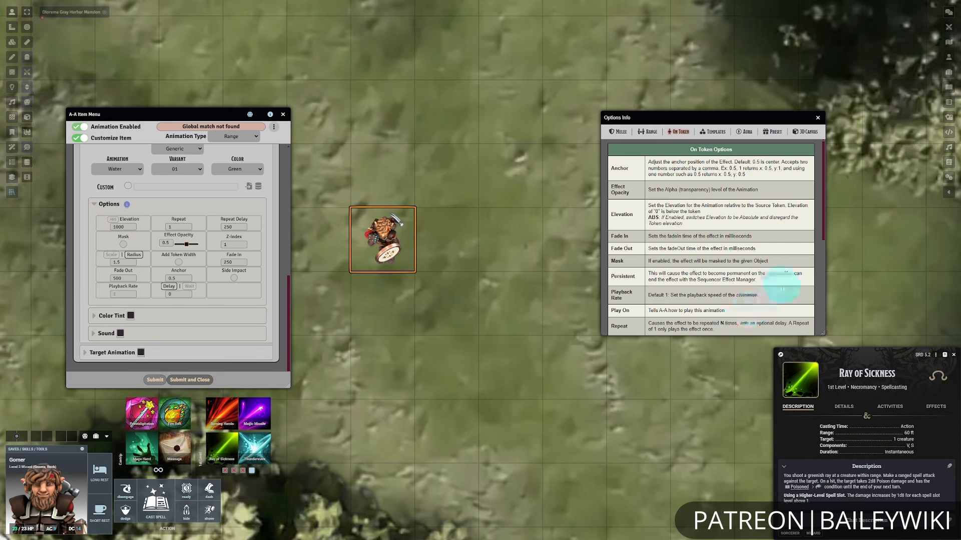
{"action": "scroll", "coordinate": [782, 289], "scroll_direction": "down", "scroll_amount": 1}
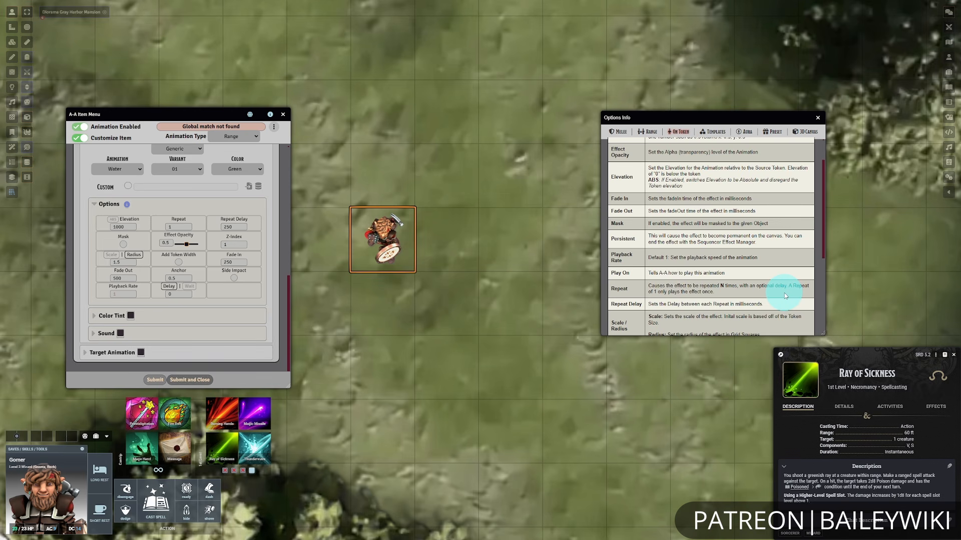
{"action": "scroll", "coordinate": [784, 296], "scroll_direction": "down", "scroll_amount": 2}
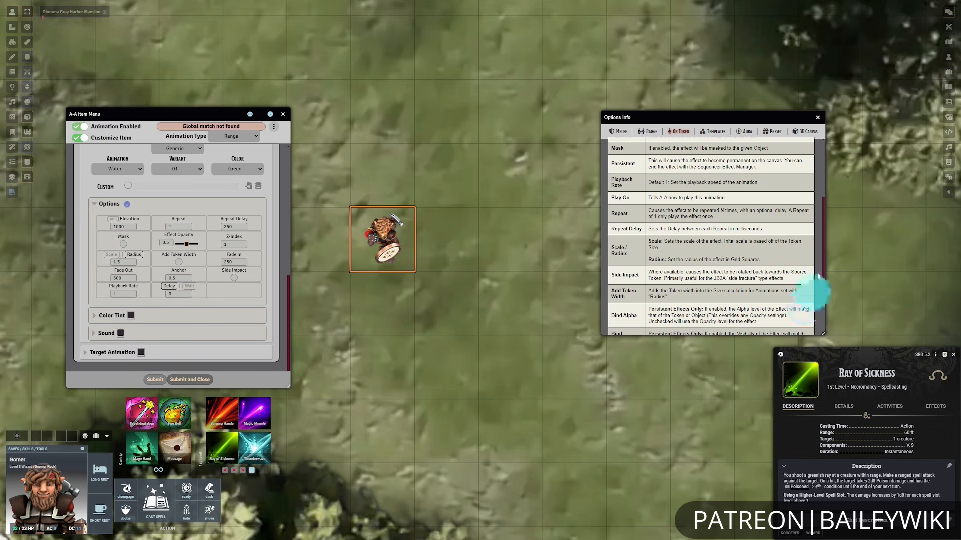
{"action": "left_click", "coordinate": [818, 119]}
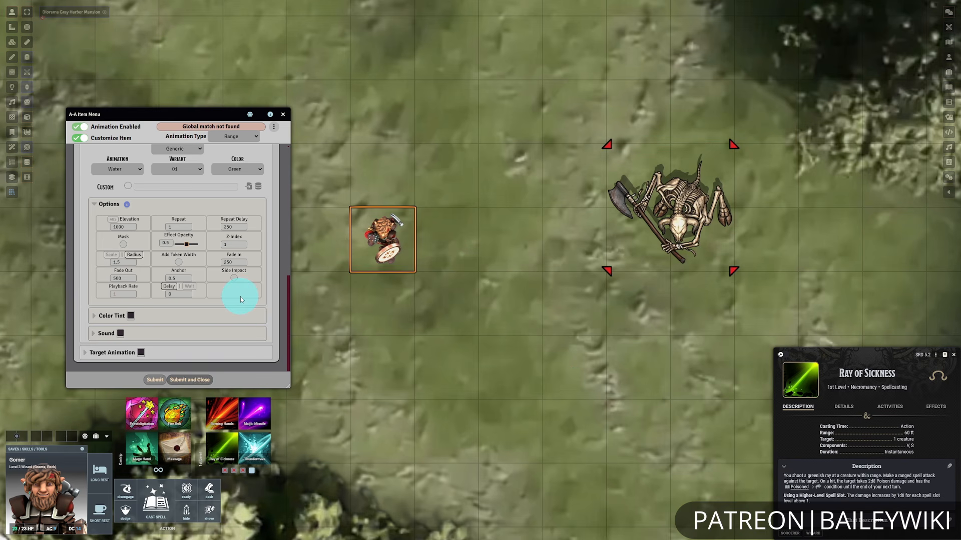
Switch the primary animation's timing option from Delay to Wait and submit the settings.
{"action": "scroll", "coordinate": [241, 294], "scroll_direction": "up", "scroll_amount": 5}
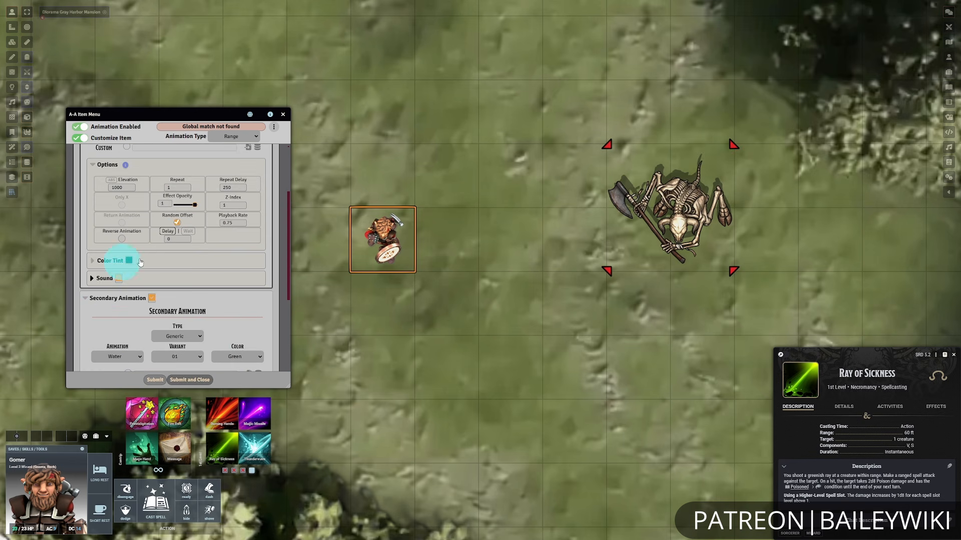
{"action": "left_click", "coordinate": [188, 233]}
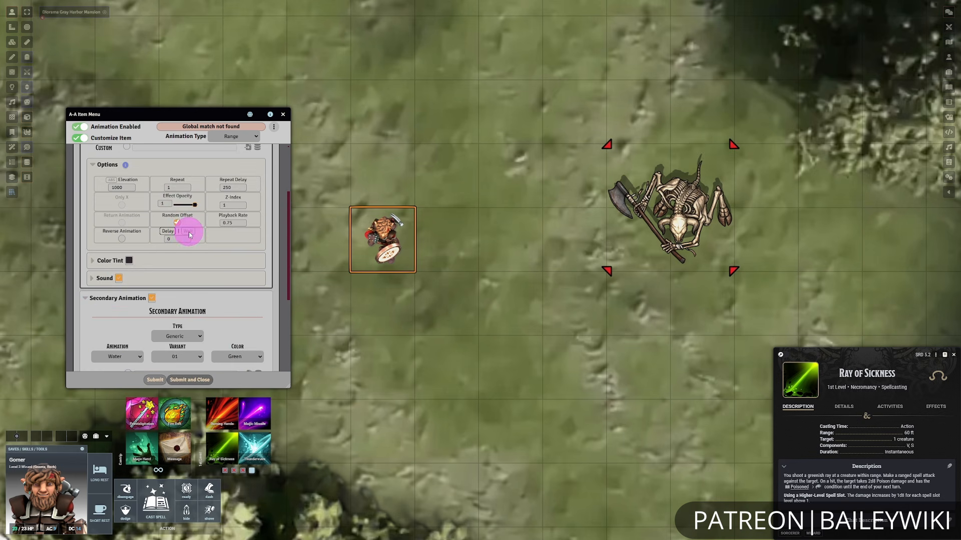
{"action": "scroll", "coordinate": [108, 253], "scroll_direction": "up", "scroll_amount": 2}
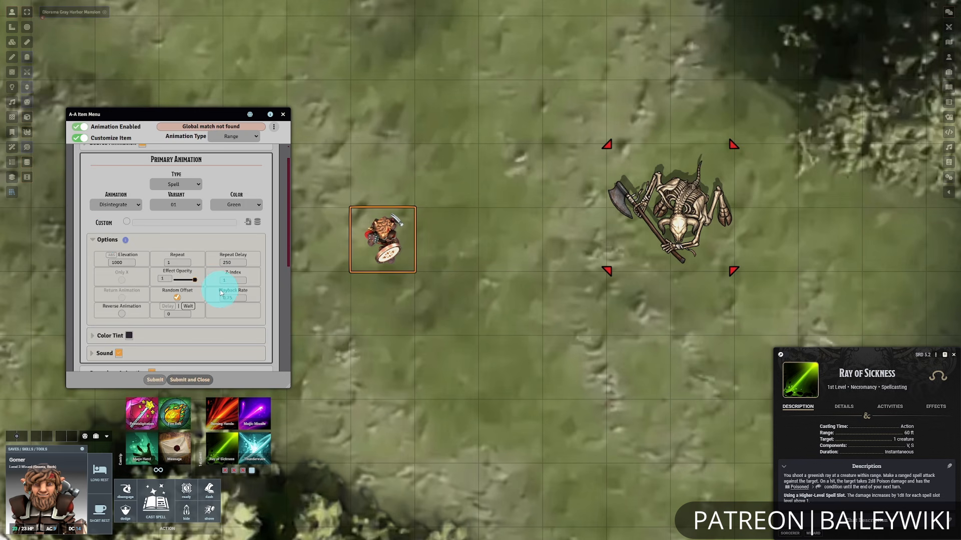
{"action": "scroll", "coordinate": [223, 285], "scroll_direction": "down", "scroll_amount": 5}
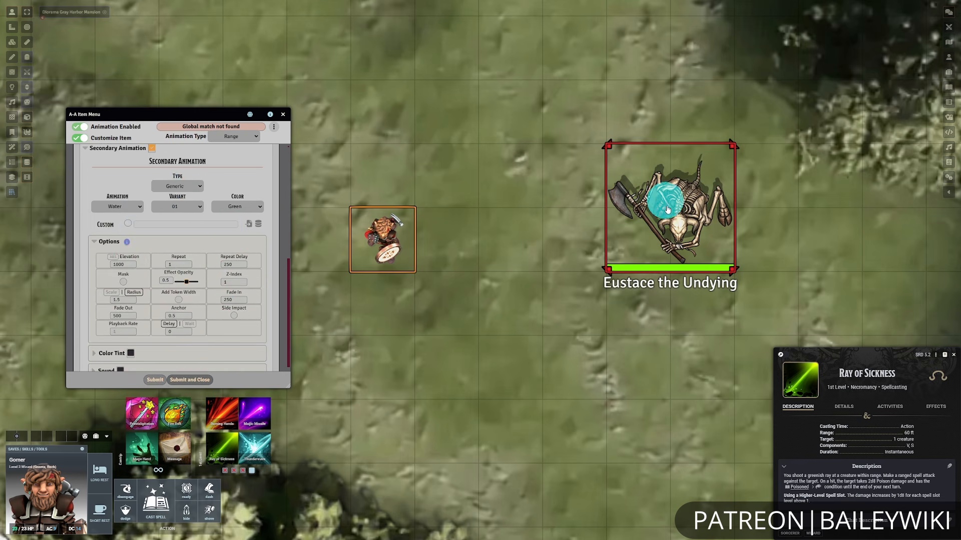
{"action": "left_click", "coordinate": [160, 379]}
{"action": "scroll", "coordinate": [247, 339], "scroll_direction": "down", "scroll_amount": 2}
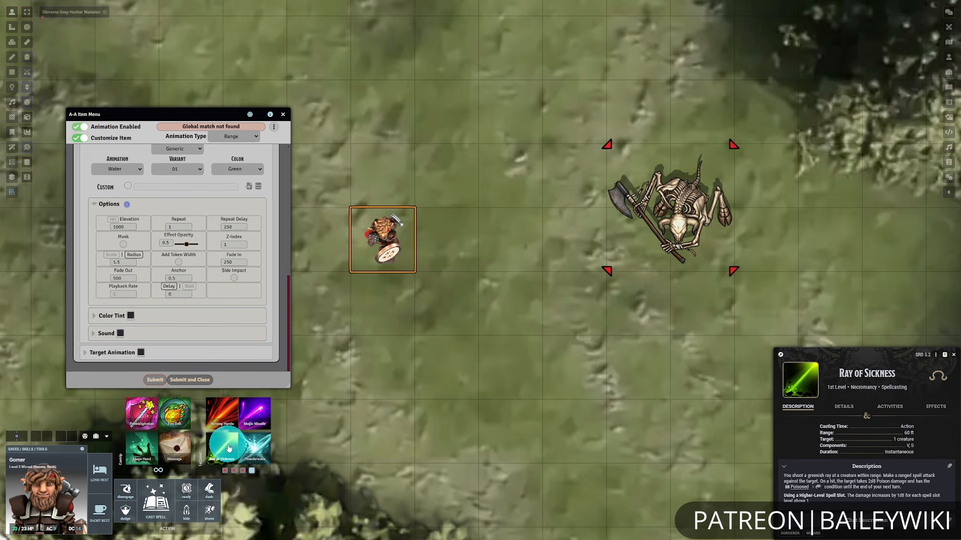
Cast Ray of Sickness on the targeted skeleton without consuming a spell slot and make the attack roll.
{"action": "left_click", "coordinate": [228, 447]}
{"action": "left_click", "coordinate": [545, 279]}
{"action": "left_click", "coordinate": [529, 296]}
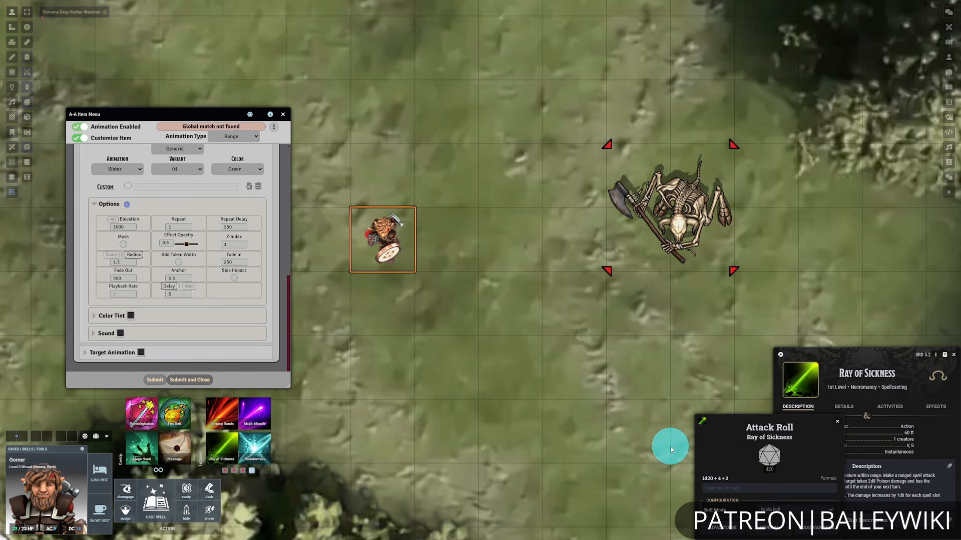
{"action": "left_click", "coordinate": [780, 532]}
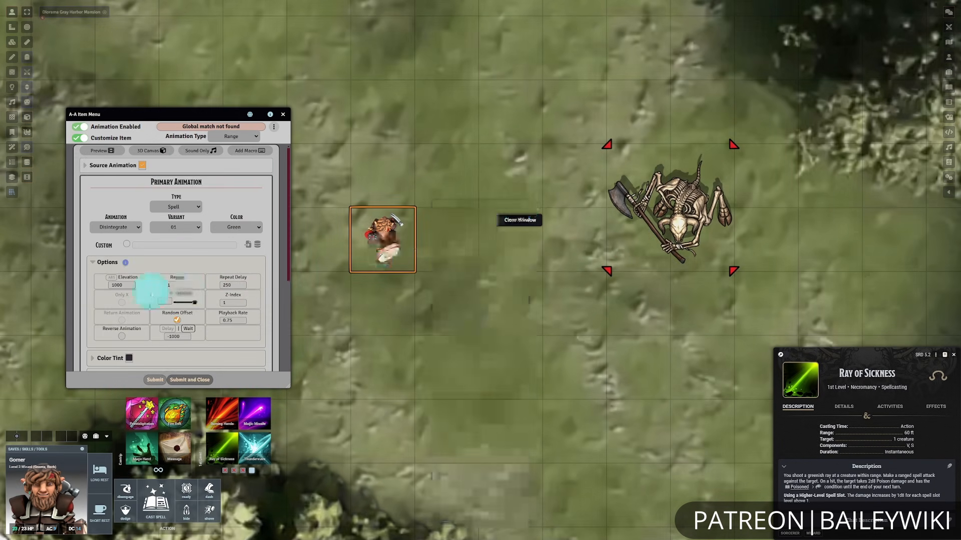
Try Whirl as the Generic secondary animation and check it in the video preview.
{"action": "scroll", "coordinate": [150, 290], "scroll_direction": "down", "scroll_amount": 4}
{"action": "left_click", "coordinate": [132, 264]}
{"action": "left_click", "coordinate": [126, 350]}
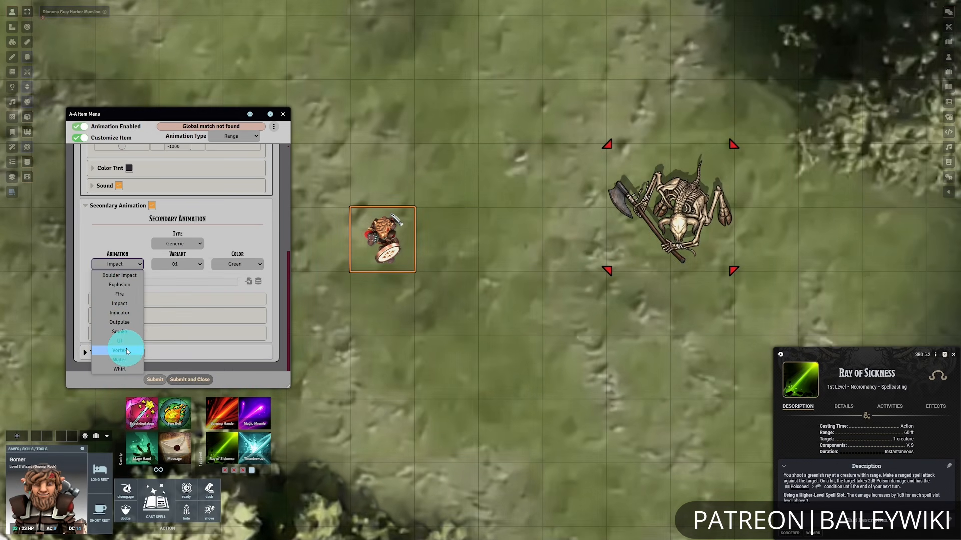
{"action": "left_click", "coordinate": [127, 362]}
{"action": "scroll", "coordinate": [253, 285], "scroll_direction": "up", "scroll_amount": 10}
{"action": "left_click", "coordinate": [103, 150]}
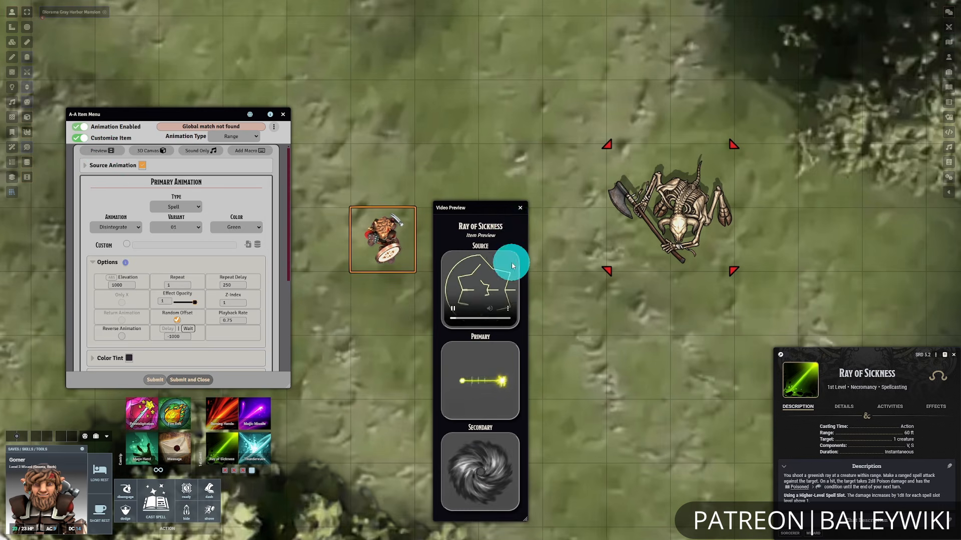
{"action": "left_click", "coordinate": [519, 210]}
Set the secondary animation to Impact with Poison in Green and Side Impact enabled, check the preview and submit the settings.
{"action": "scroll", "coordinate": [175, 273], "scroll_direction": "down", "scroll_amount": 4}
{"action": "left_click", "coordinate": [131, 265]}
{"action": "left_click", "coordinate": [134, 262]}
{"action": "left_click", "coordinate": [195, 245]}
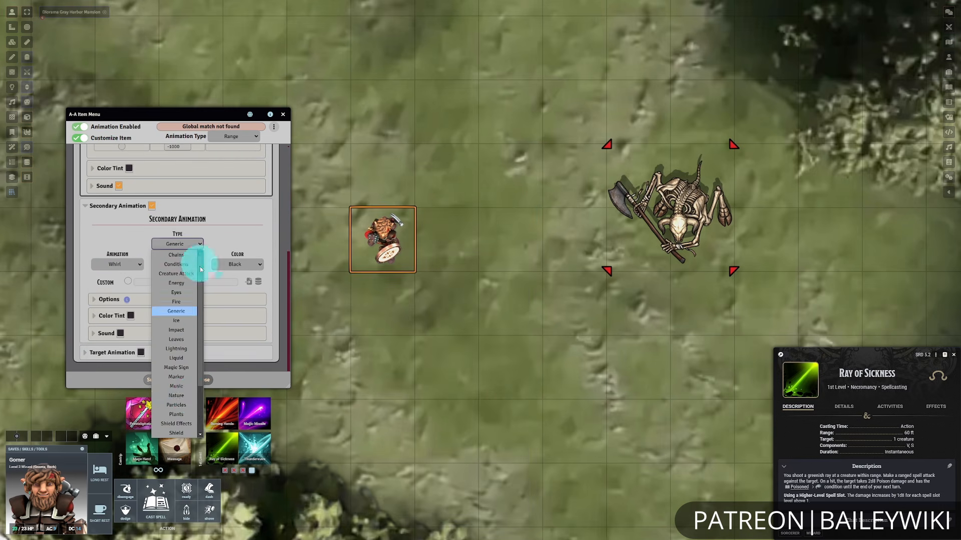
{"action": "left_click", "coordinate": [181, 337]}
{"action": "scroll", "coordinate": [226, 265], "scroll_direction": "up", "scroll_amount": 10}
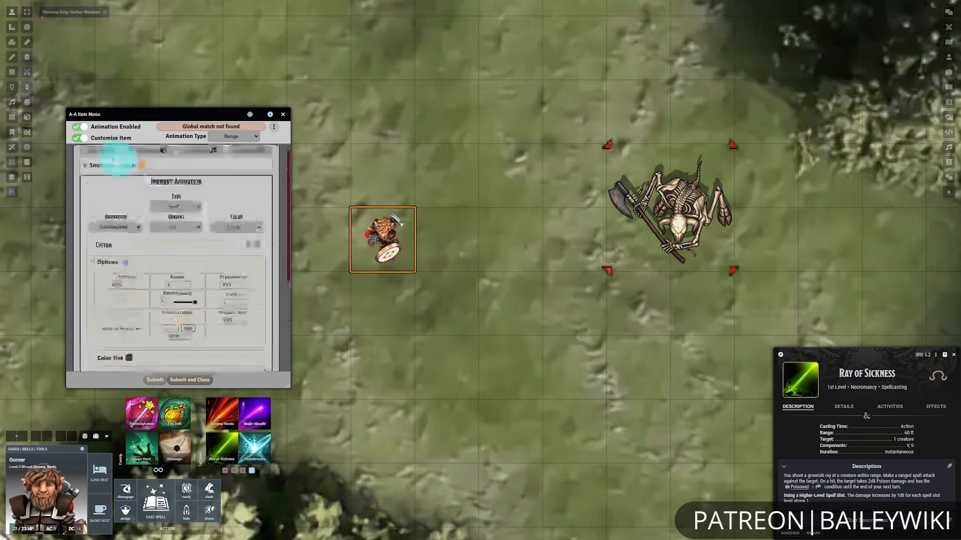
{"action": "left_click", "coordinate": [103, 150]}
{"action": "left_click", "coordinate": [520, 208]}
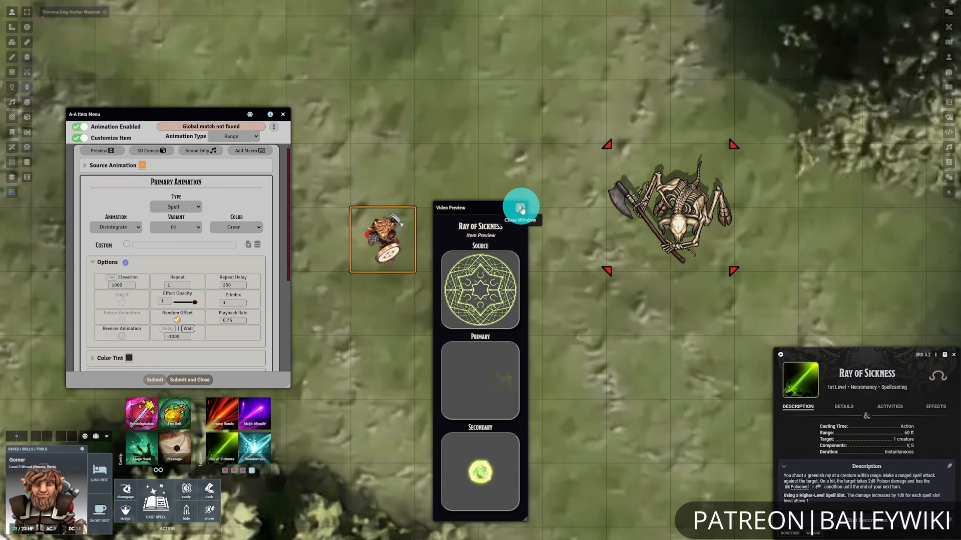
{"action": "scroll", "coordinate": [219, 248], "scroll_direction": "down", "scroll_amount": 8}
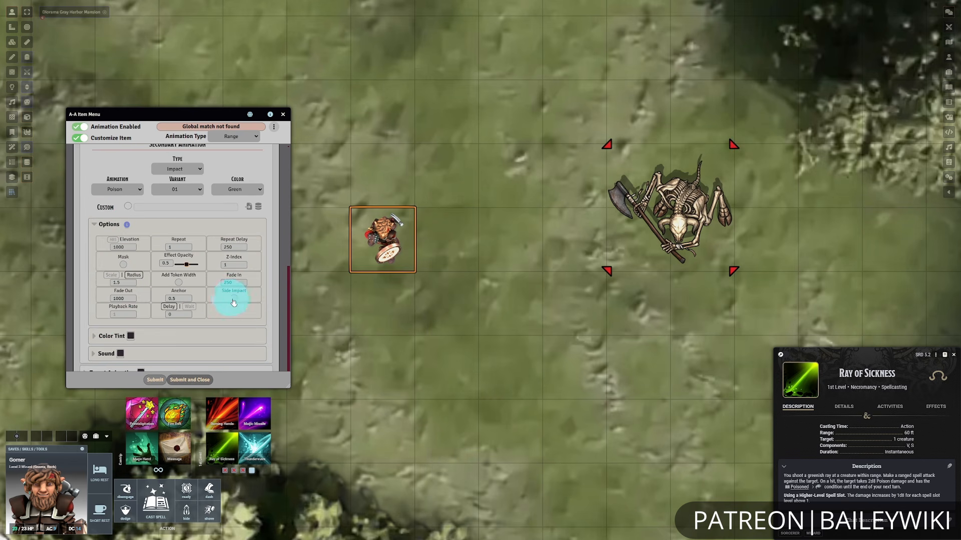
{"action": "left_click", "coordinate": [155, 379]}
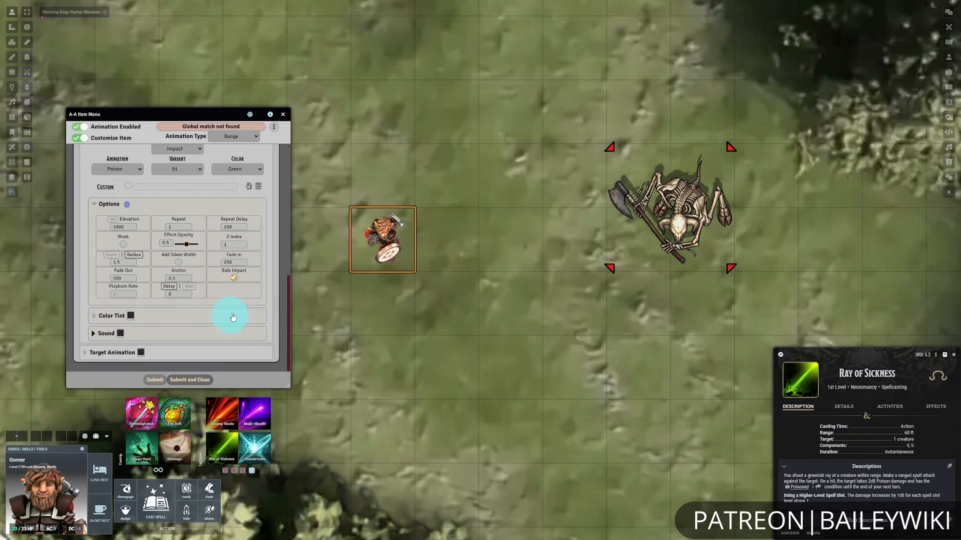
Review the secondary animation's available types and its options, as well as the primary animation's timing options.
{"action": "scroll", "coordinate": [279, 321], "scroll_direction": "up", "scroll_amount": 3}
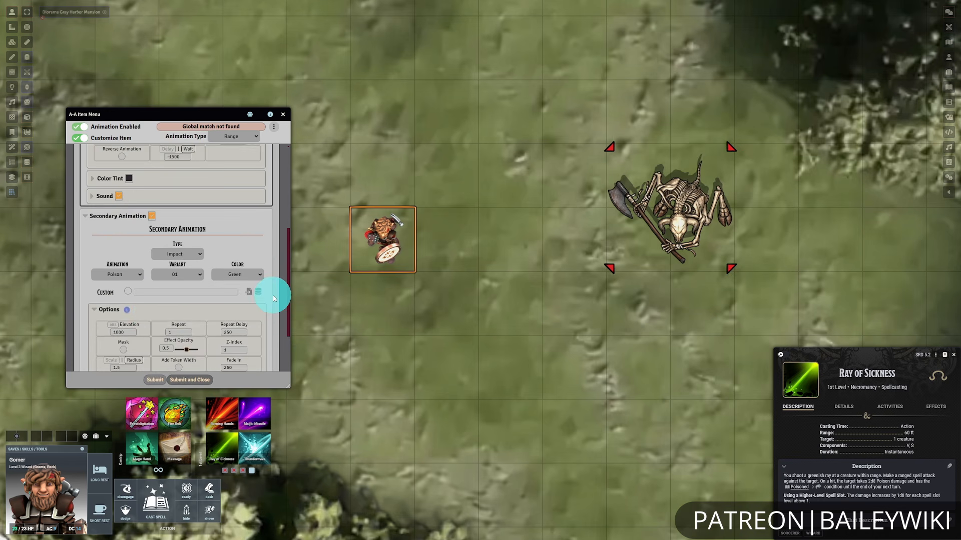
{"action": "left_click", "coordinate": [198, 298]}
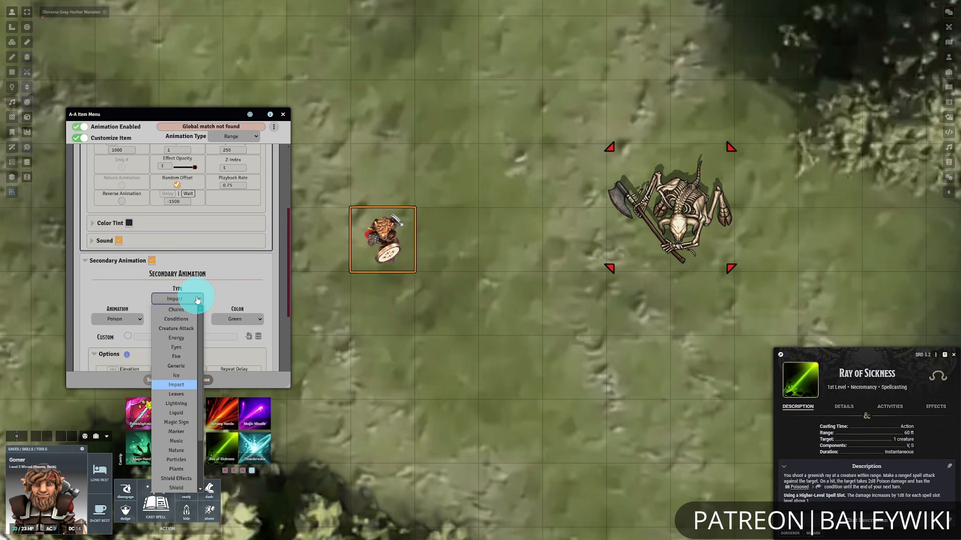
{"action": "left_click", "coordinate": [198, 299]}
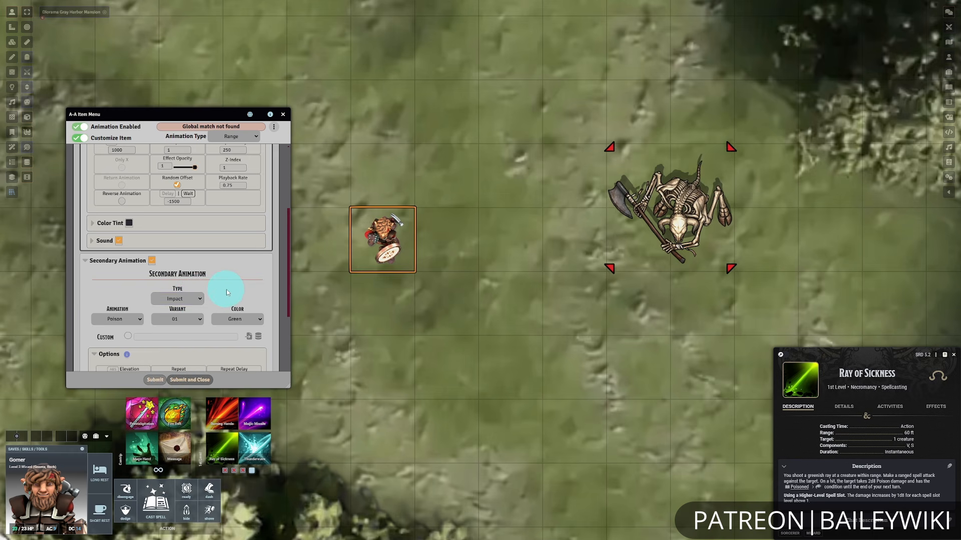
{"action": "scroll", "coordinate": [227, 289], "scroll_direction": "down", "scroll_amount": 2}
{"action": "scroll", "coordinate": [250, 252], "scroll_direction": "down", "scroll_amount": 1}
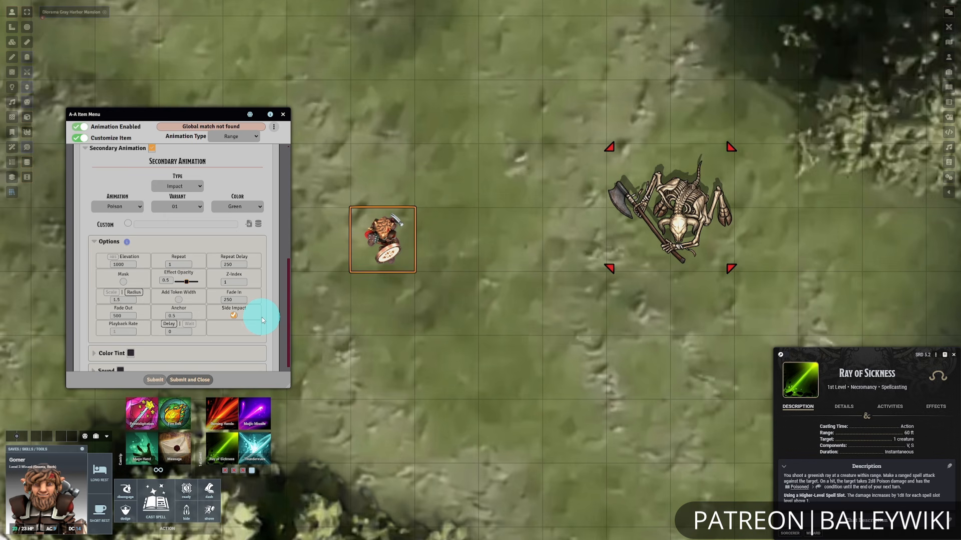
{"action": "scroll", "coordinate": [233, 323], "scroll_direction": "down", "scroll_amount": 1}
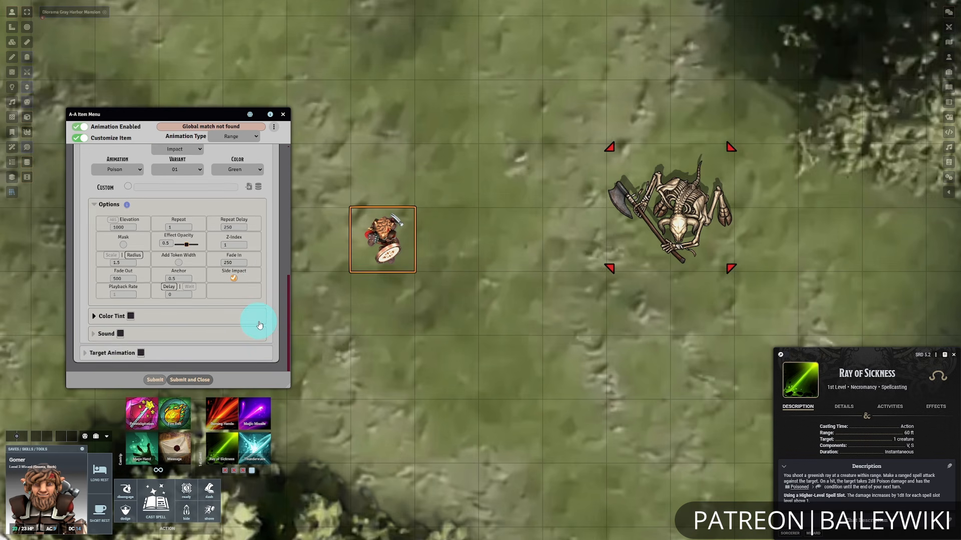
{"action": "scroll", "coordinate": [257, 322], "scroll_direction": "up", "scroll_amount": 5}
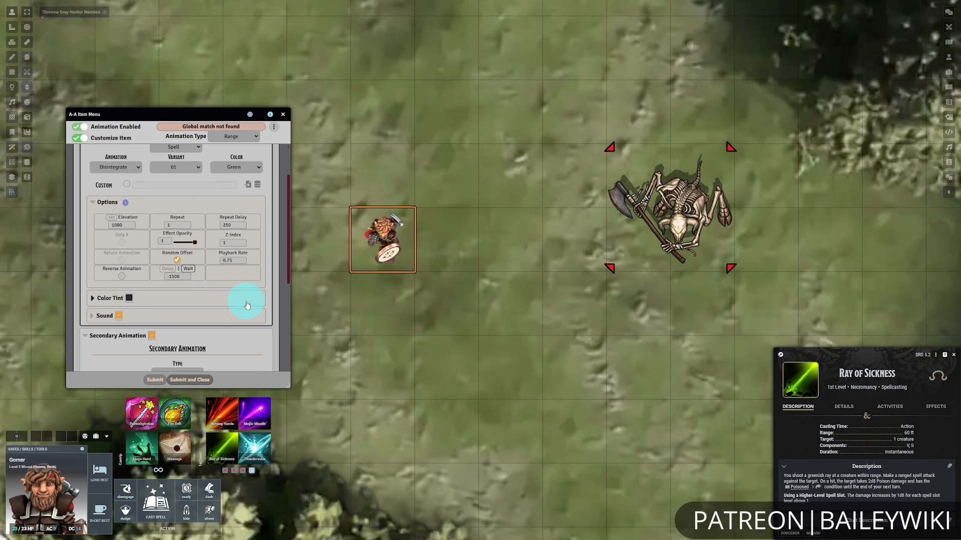
{"action": "scroll", "coordinate": [246, 304], "scroll_direction": "down", "scroll_amount": 2}
{"action": "scroll", "coordinate": [247, 304], "scroll_direction": "up", "scroll_amount": 3}
{"action": "scroll", "coordinate": [242, 275], "scroll_direction": "up", "scroll_amount": 1}
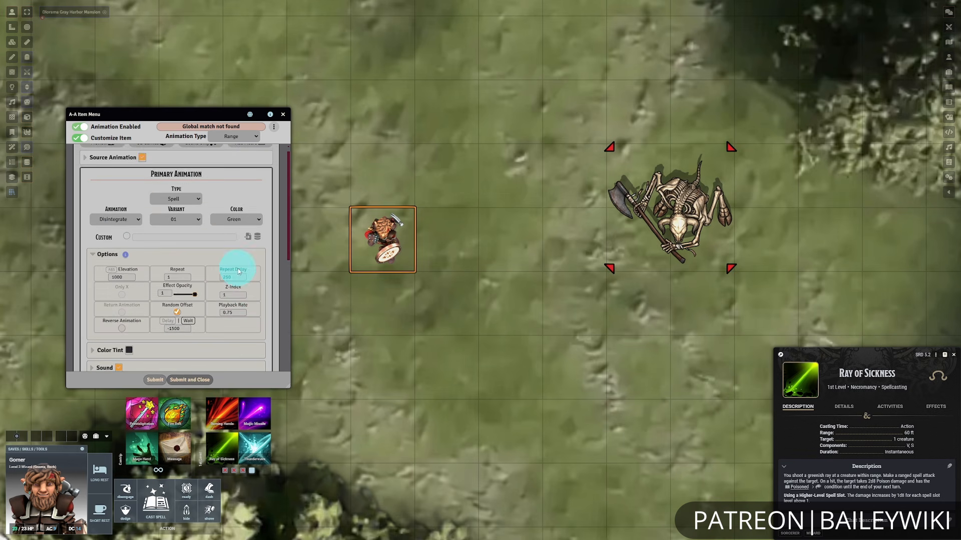
{"action": "scroll", "coordinate": [230, 347], "scroll_direction": "down", "scroll_amount": 8}
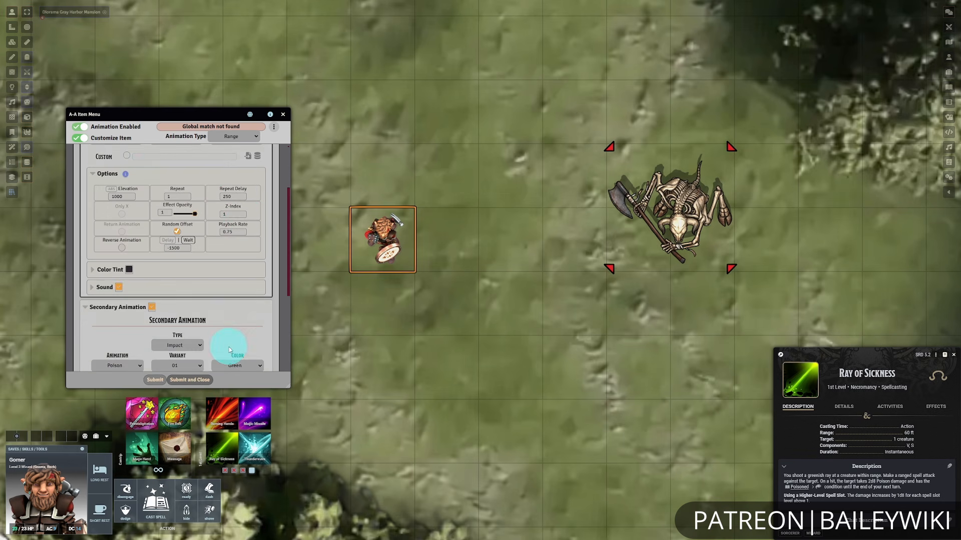
Submit the animation settings and cast Ray of Sickness at 1st level on the targeted skeleton to test them.
{"action": "left_click", "coordinate": [155, 380]}
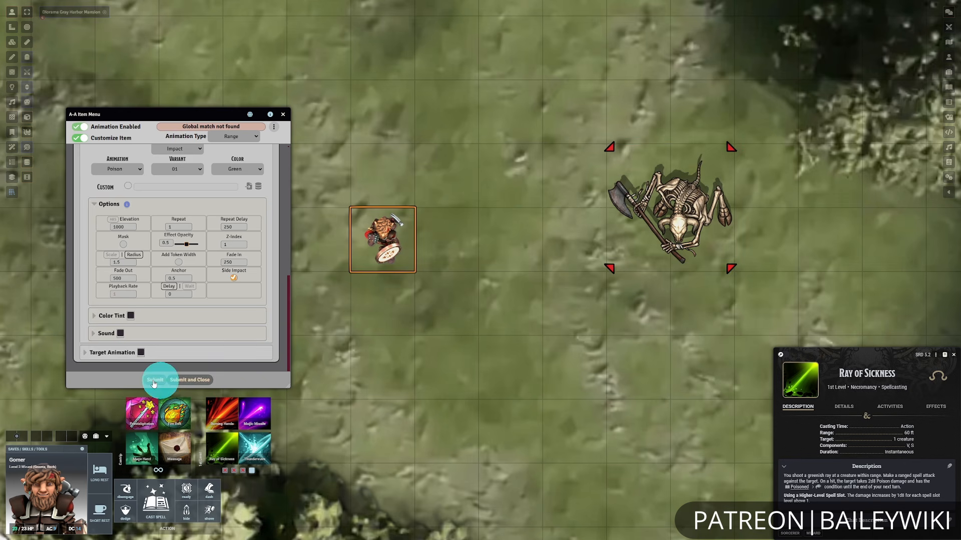
{"action": "left_click", "coordinate": [222, 446]}
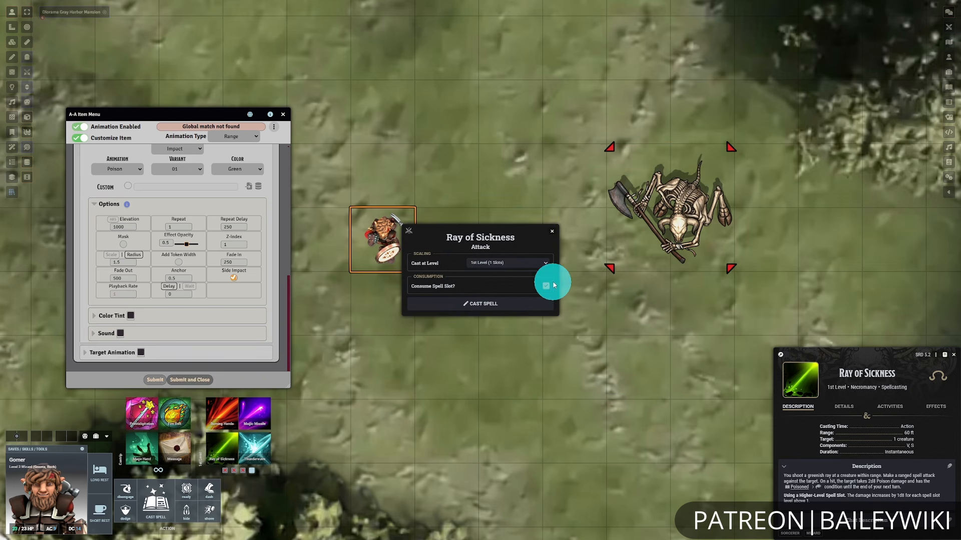
{"action": "left_click", "coordinate": [525, 304]}
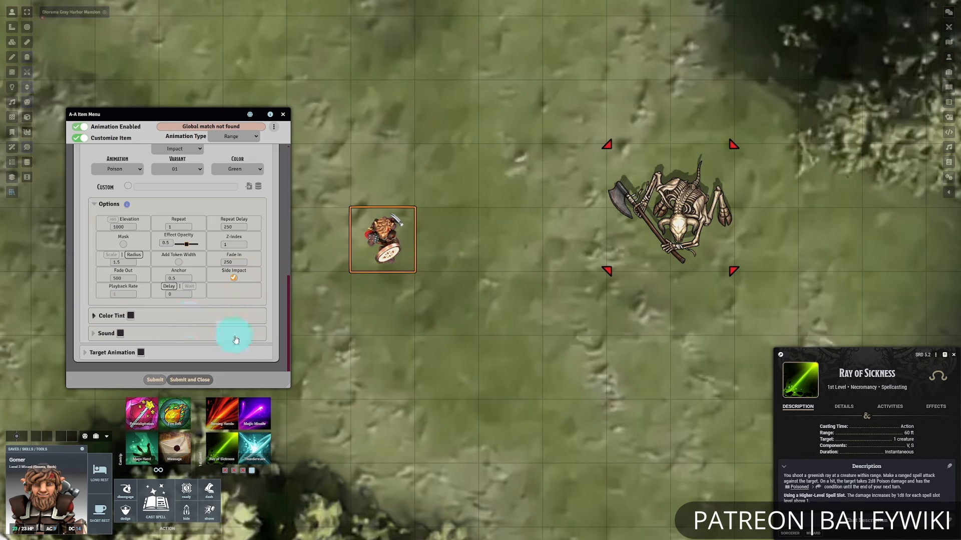
{"action": "scroll", "coordinate": [236, 339], "scroll_direction": "up", "scroll_amount": 1}
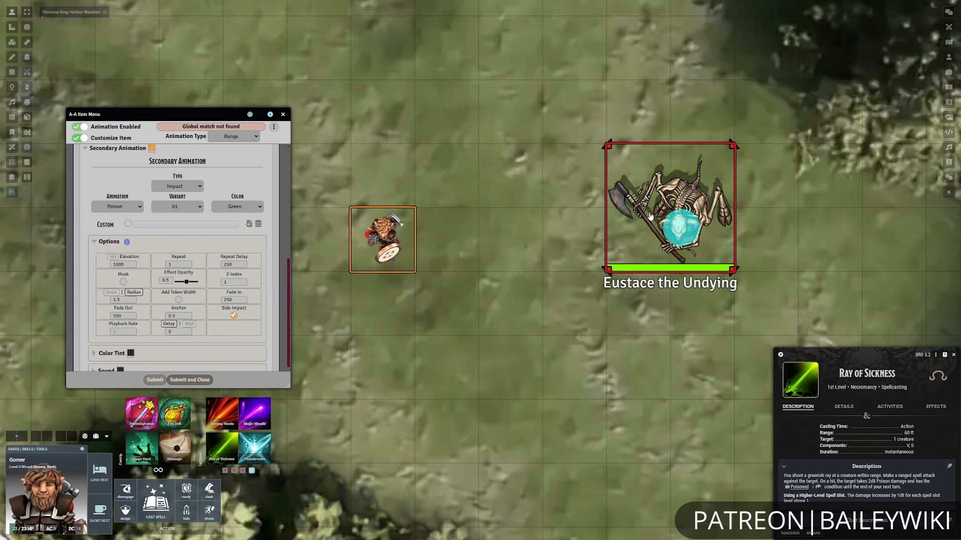
Enable the target animation for Ray of Sickness and set its type to Conditions.
{"action": "scroll", "coordinate": [218, 253], "scroll_direction": "down", "scroll_amount": 1}
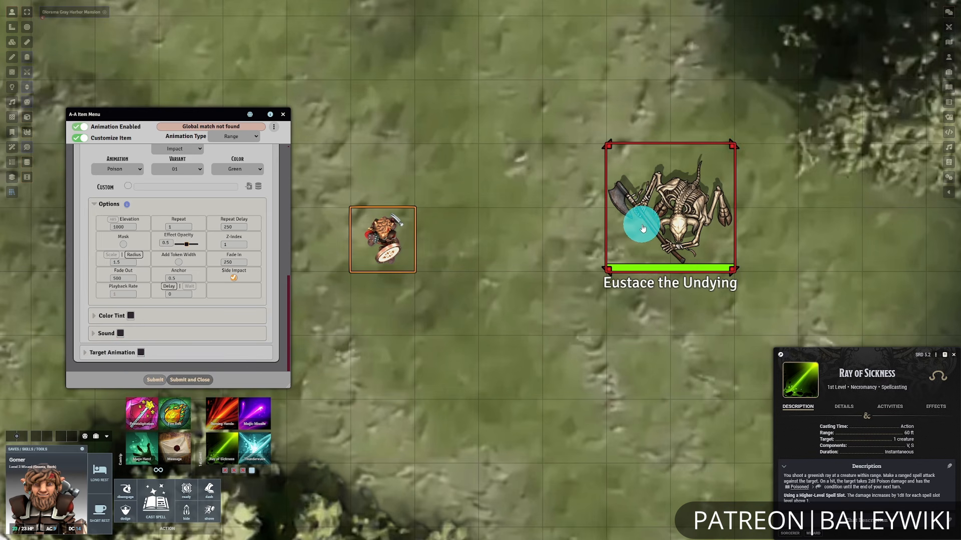
{"action": "left_click", "coordinate": [140, 352]}
{"action": "left_click", "coordinate": [90, 350]}
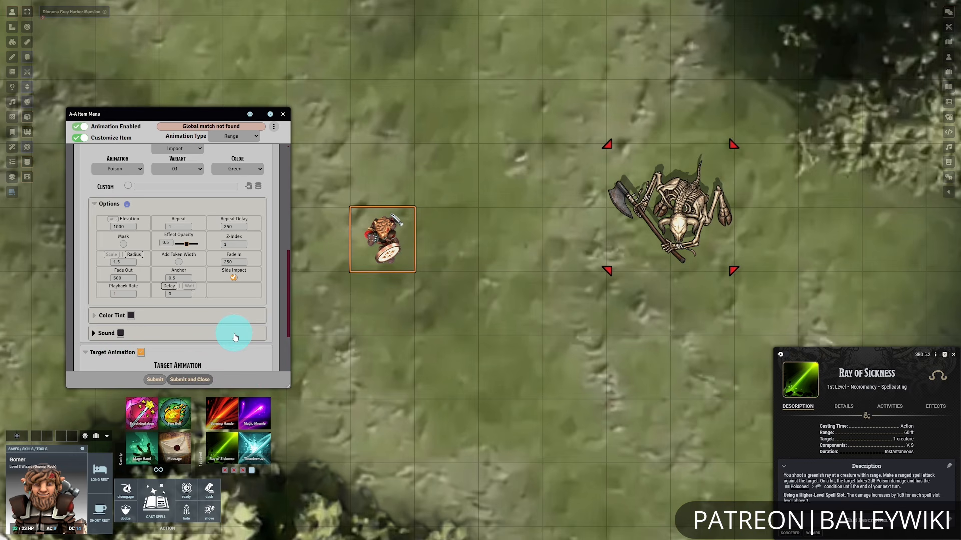
{"action": "scroll", "coordinate": [232, 335], "scroll_direction": "down", "scroll_amount": 3}
{"action": "scroll", "coordinate": [247, 290], "scroll_direction": "down", "scroll_amount": 1}
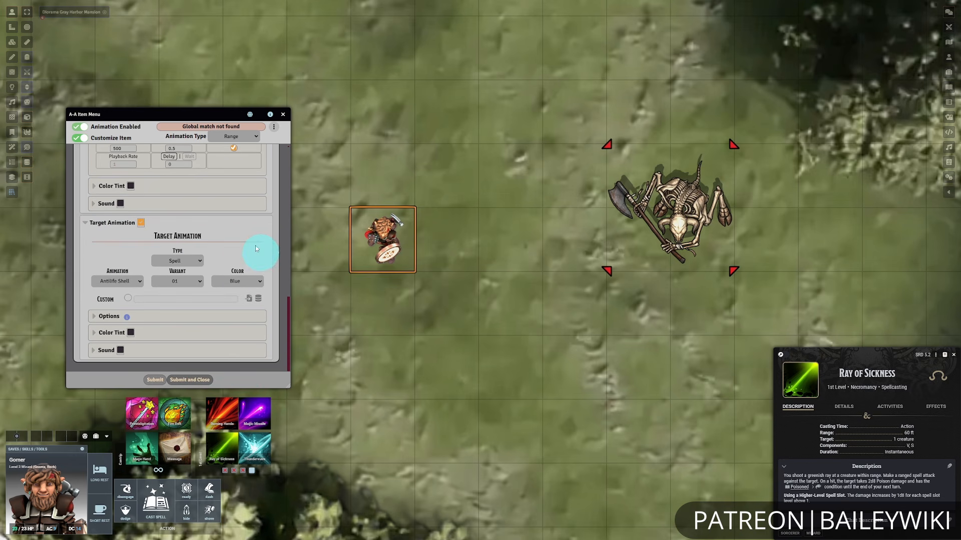
{"action": "left_click", "coordinate": [200, 264]}
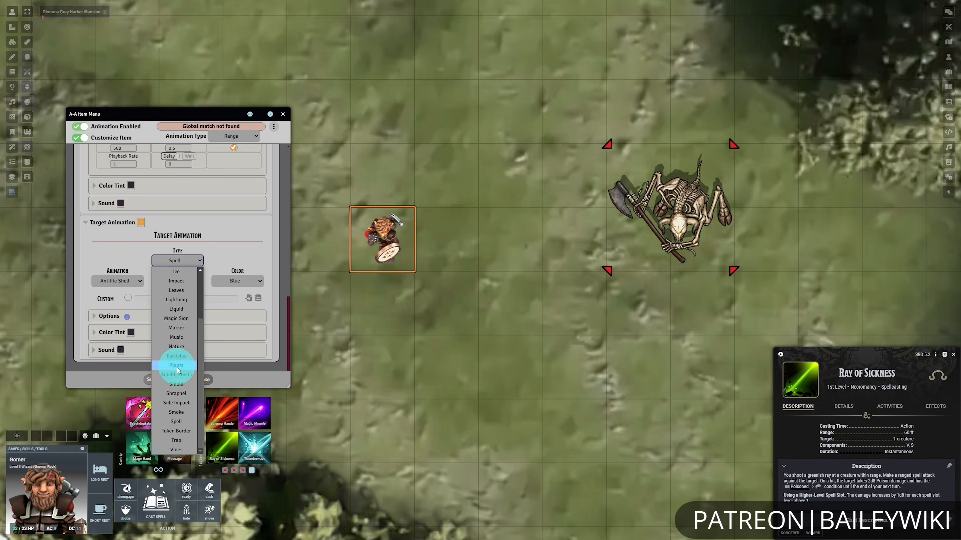
{"action": "scroll", "coordinate": [176, 399], "scroll_direction": "down", "scroll_amount": 1}
{"action": "scroll", "coordinate": [175, 400], "scroll_direction": "up", "scroll_amount": 2}
{"action": "left_click", "coordinate": [176, 279]}
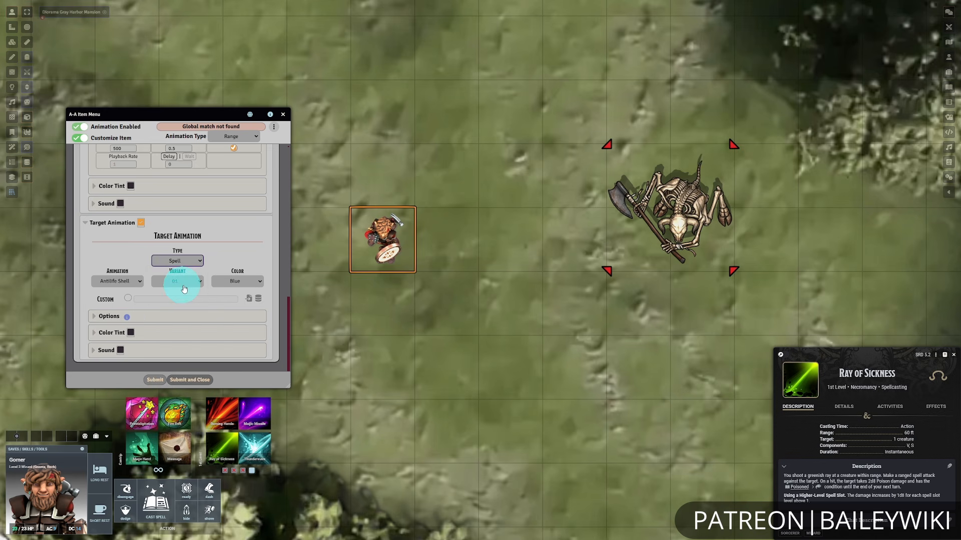
Choose Poison as the target animation's effect, with variant 01 and the color Dark Green.
{"action": "left_click", "coordinate": [112, 283]}
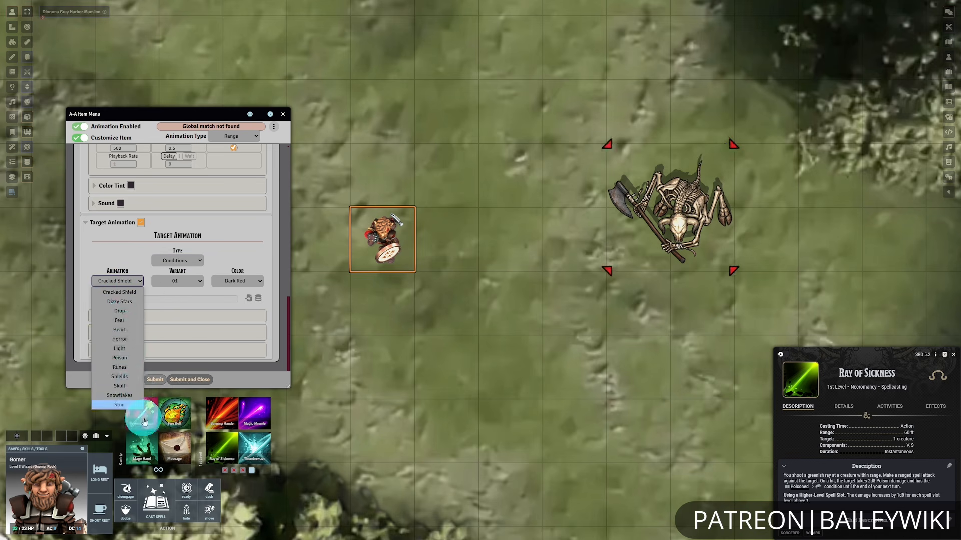
{"action": "left_click", "coordinate": [119, 357]}
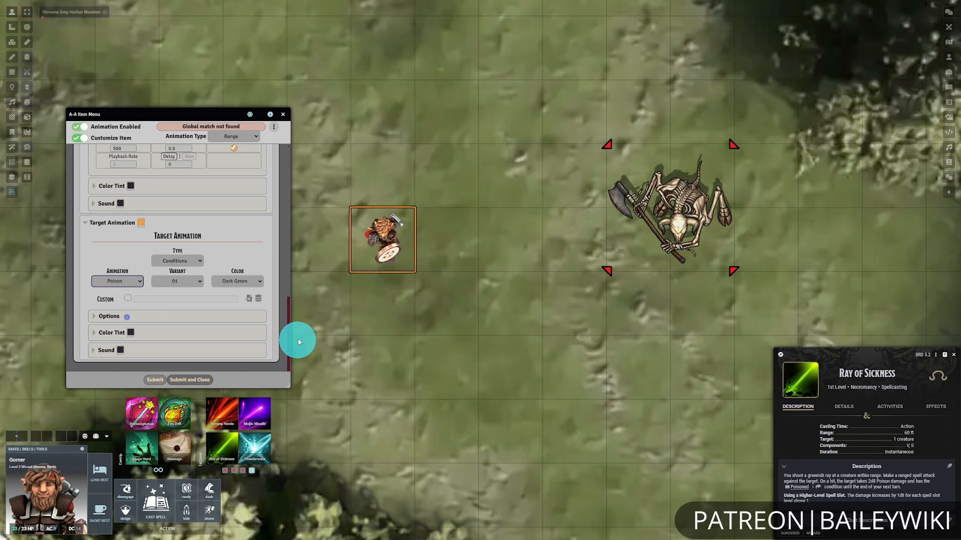
{"action": "left_click", "coordinate": [238, 281]}
{"action": "left_click", "coordinate": [252, 293]}
{"action": "left_click", "coordinate": [190, 281]}
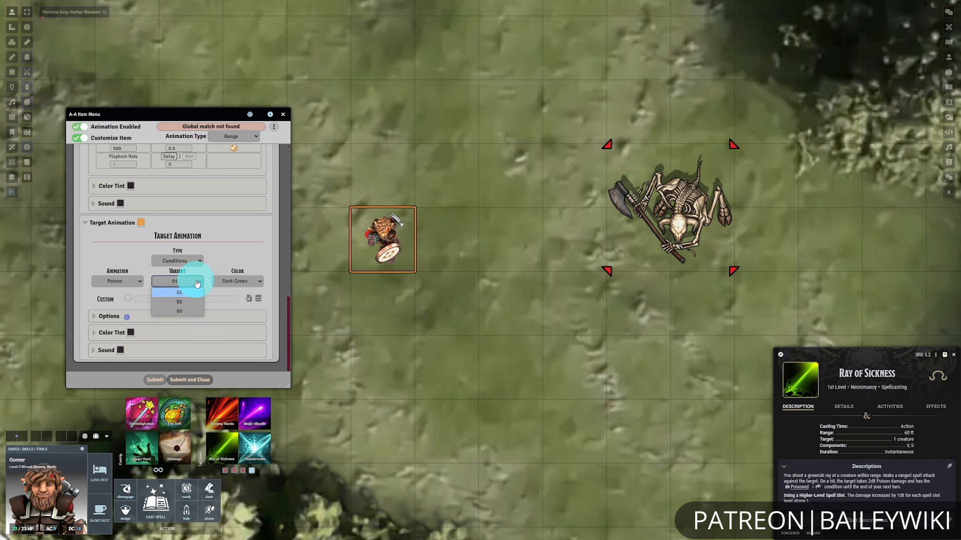
{"action": "left_click", "coordinate": [196, 284]}
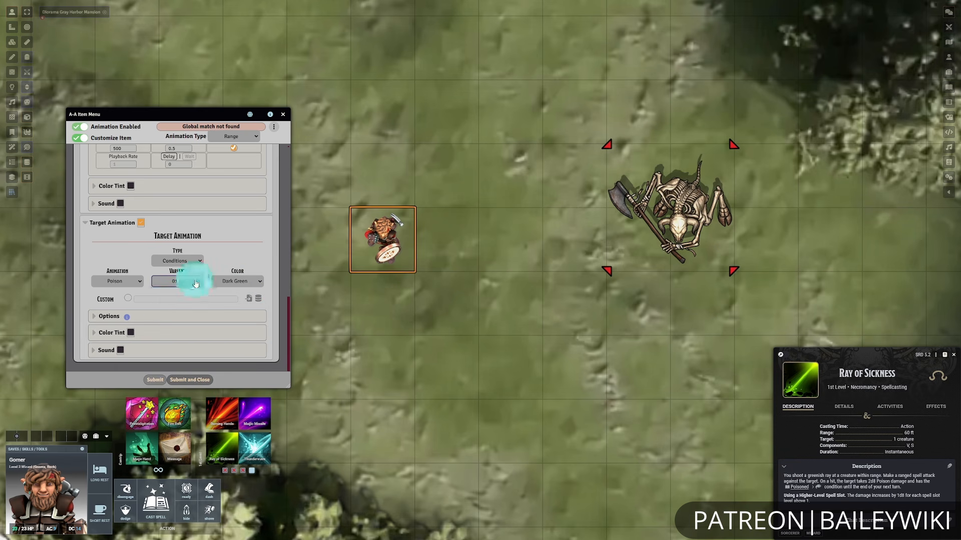
Check the source, primary, secondary and target animations in the video preview, then close it.
{"action": "scroll", "coordinate": [245, 251], "scroll_direction": "up", "scroll_amount": 5}
{"action": "scroll", "coordinate": [245, 254], "scroll_direction": "up", "scroll_amount": 3}
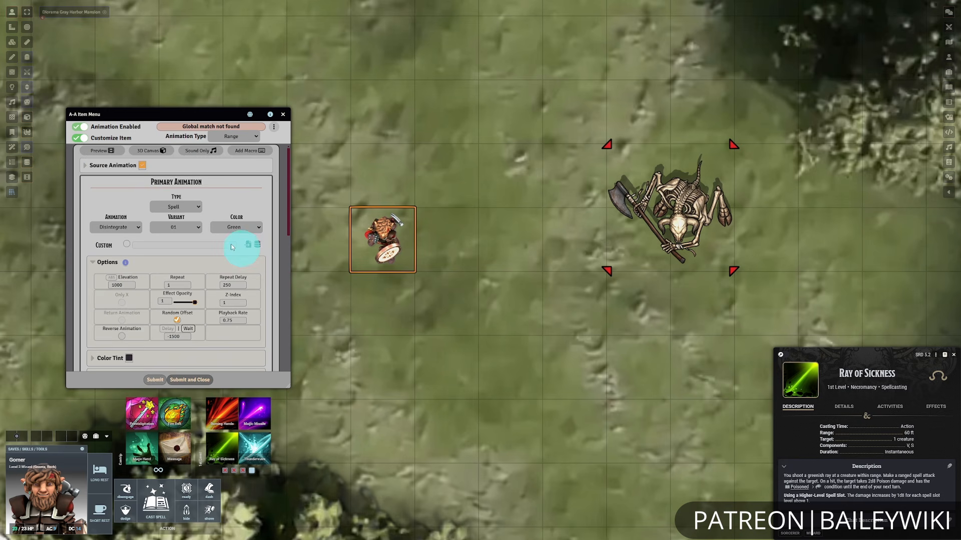
{"action": "left_click", "coordinate": [96, 151]}
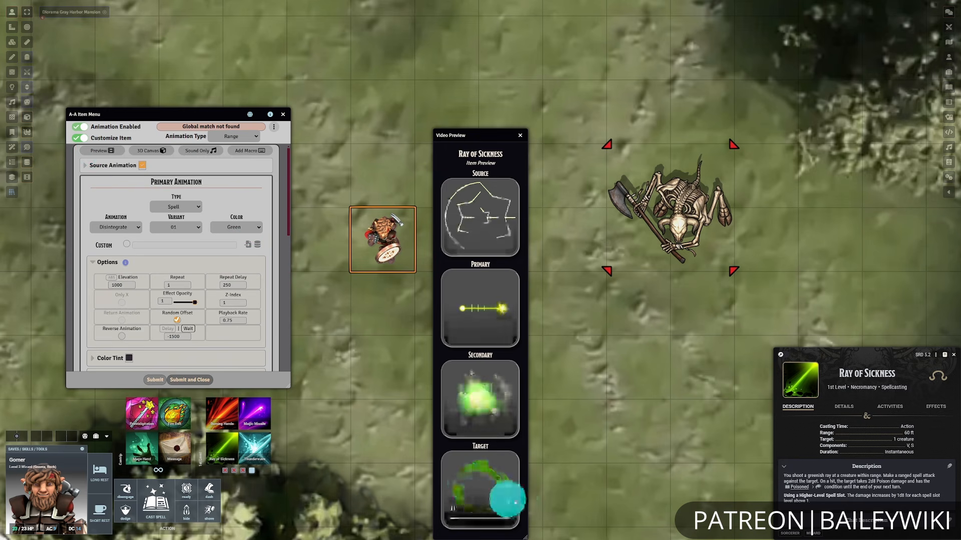
{"action": "left_click_drag", "start_coordinate": [493, 135], "coordinate": [491, 52]}
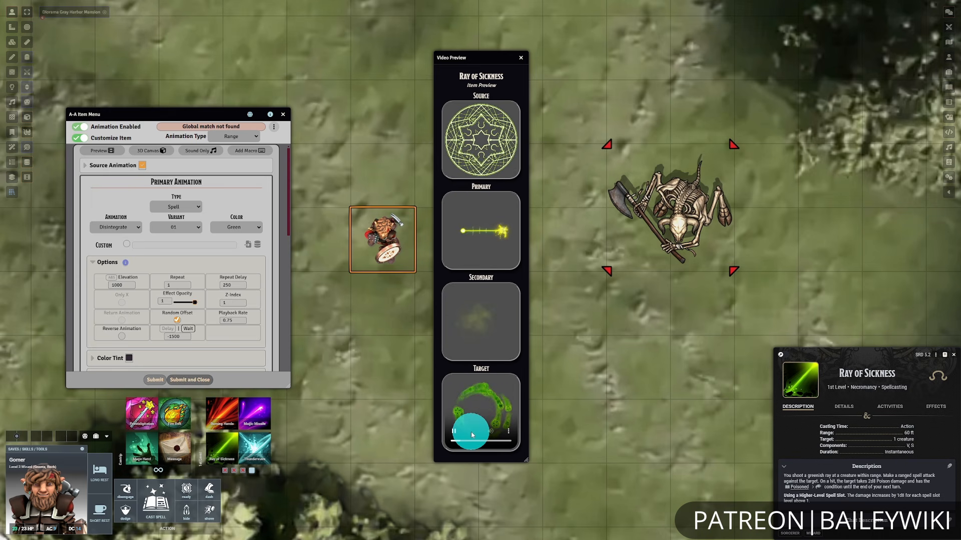
{"action": "left_click", "coordinate": [505, 85]}
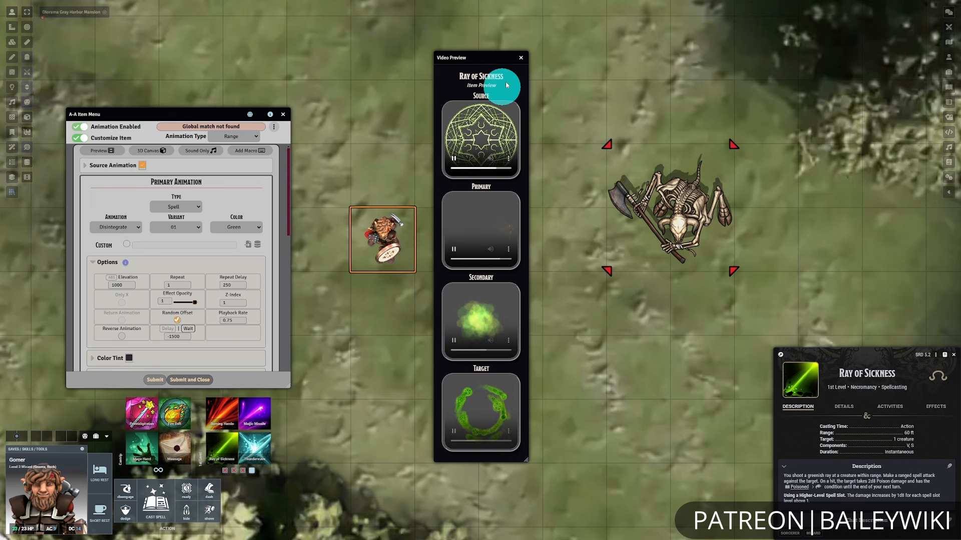
{"action": "left_click", "coordinate": [520, 57]}
Try variant 02 of the target's Poison animation and check it in the video preview.
{"action": "scroll", "coordinate": [241, 289], "scroll_direction": "down", "scroll_amount": 10}
{"action": "left_click", "coordinate": [180, 279]}
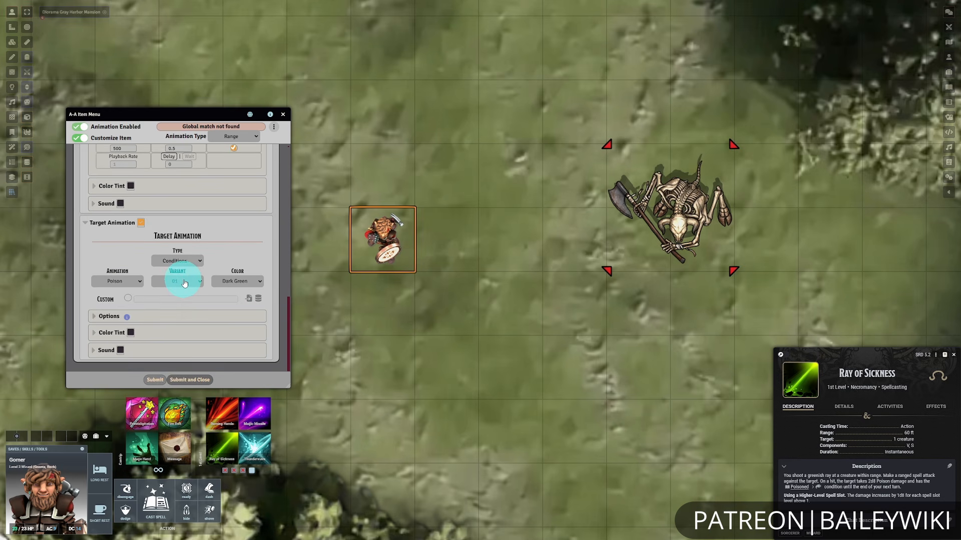
{"action": "left_click", "coordinate": [183, 295]}
{"action": "scroll", "coordinate": [274, 322], "scroll_direction": "up", "scroll_amount": 2}
{"action": "scroll", "coordinate": [275, 323], "scroll_direction": "up", "scroll_amount": 7}
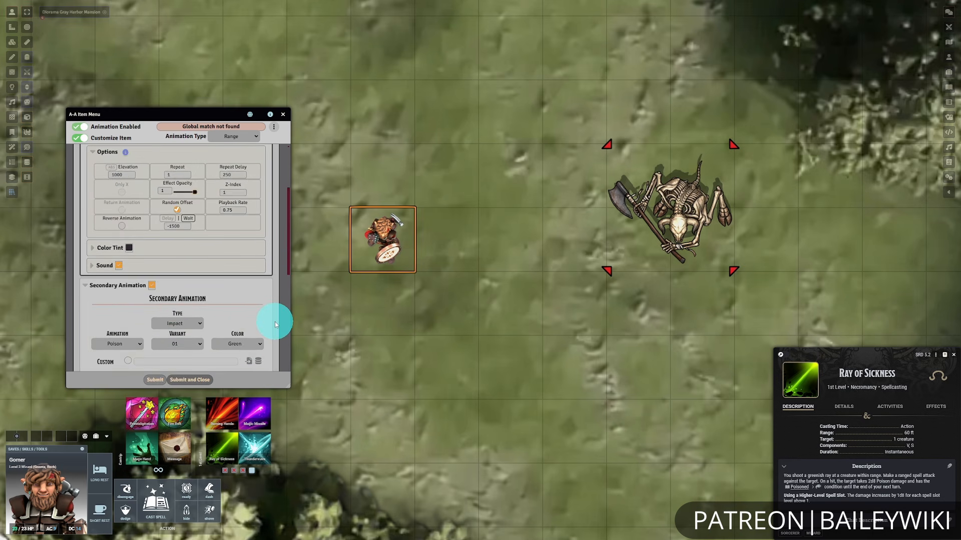
{"action": "left_click", "coordinate": [101, 151]}
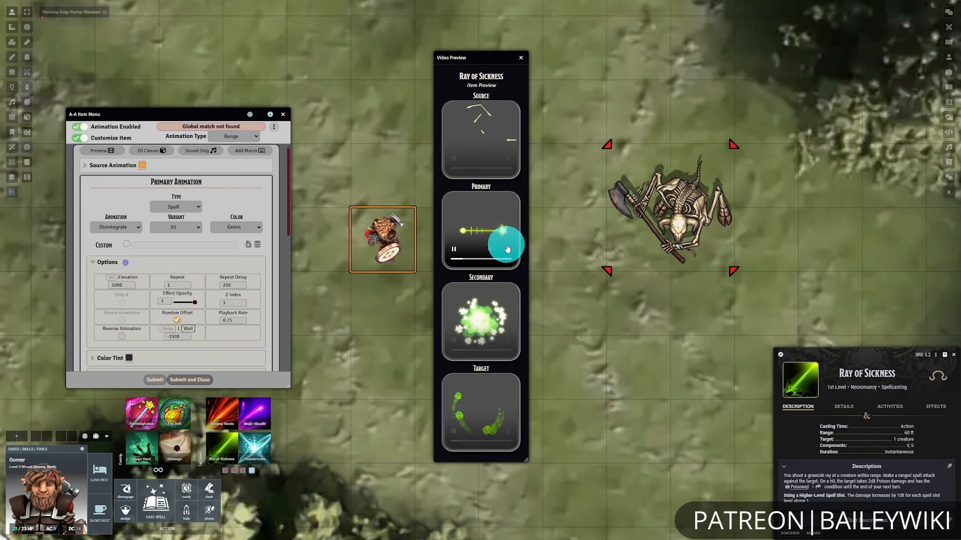
{"action": "left_click", "coordinate": [521, 61]}
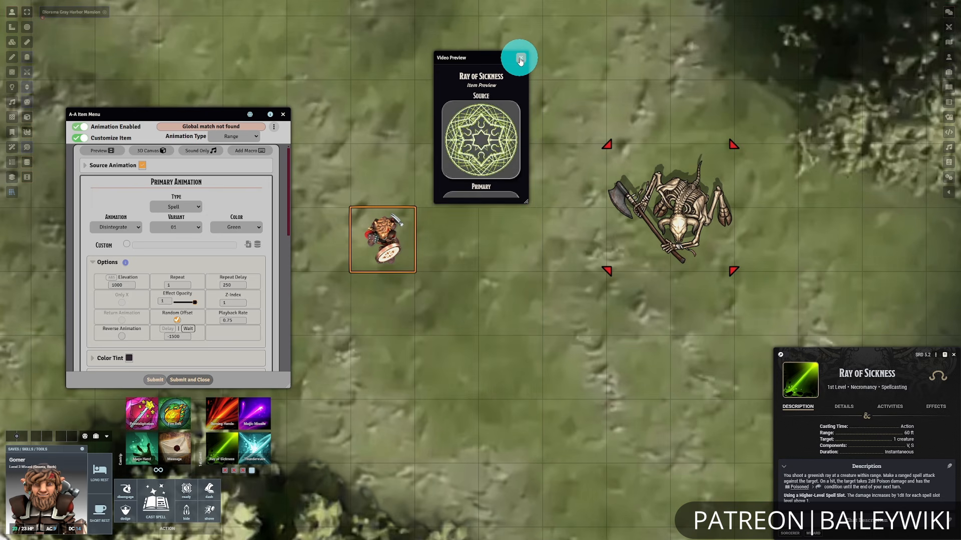
Set the target animation's variant to 01.
{"action": "scroll", "coordinate": [162, 260], "scroll_direction": "down", "scroll_amount": 8}
{"action": "scroll", "coordinate": [162, 260], "scroll_direction": "down", "scroll_amount": 4}
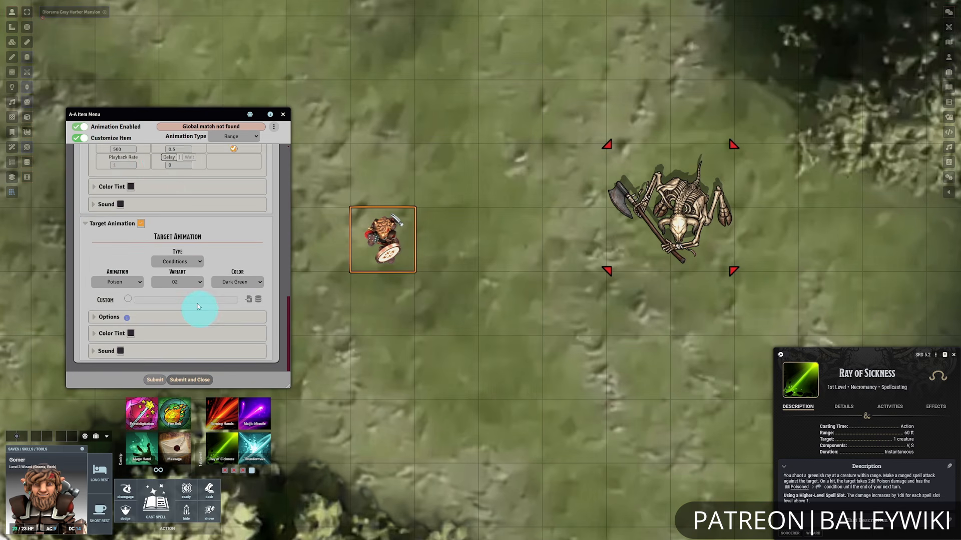
{"action": "left_click", "coordinate": [194, 281]}
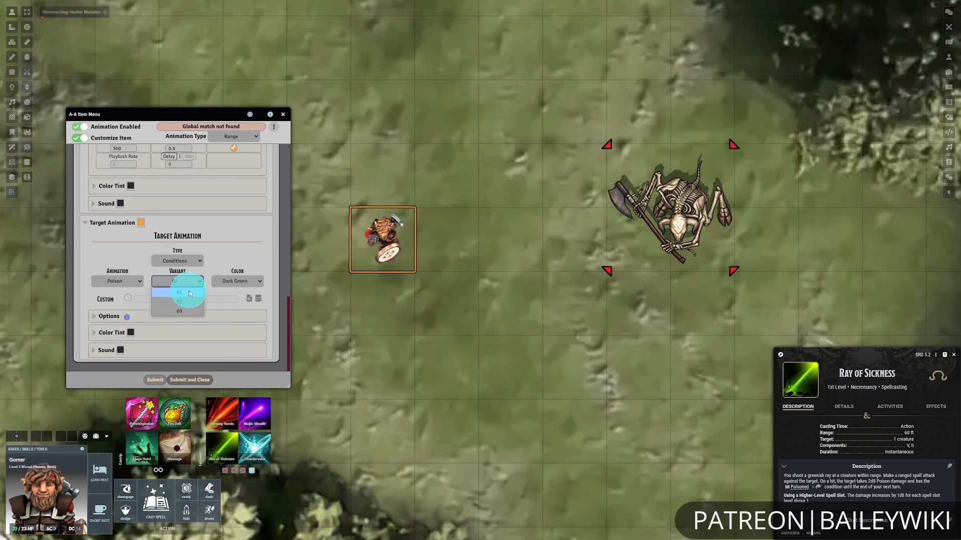
{"action": "left_click", "coordinate": [179, 292]}
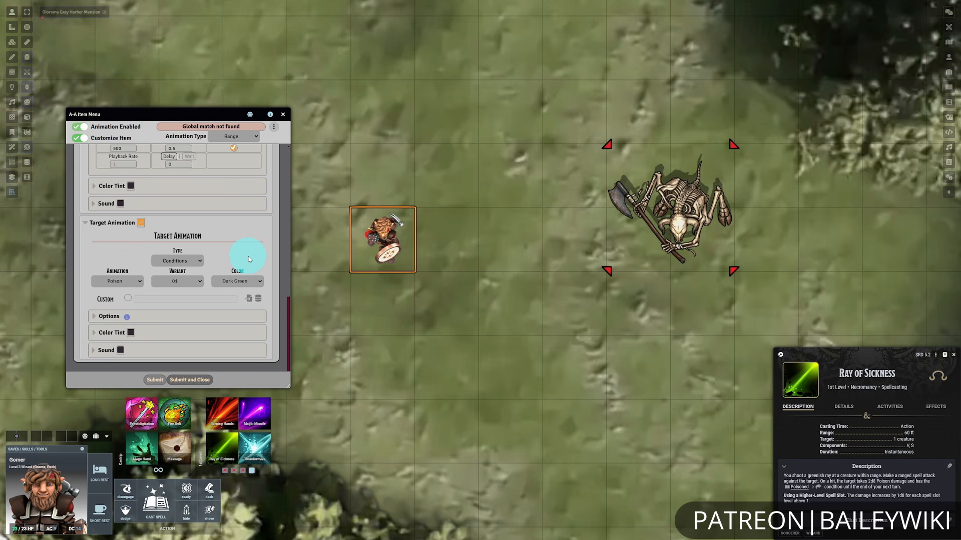
Expand the target animation's options and set its effect opacity to 0.5.
{"action": "left_click", "coordinate": [100, 316]}
{"action": "scroll", "coordinate": [215, 311], "scroll_direction": "down", "scroll_amount": 3}
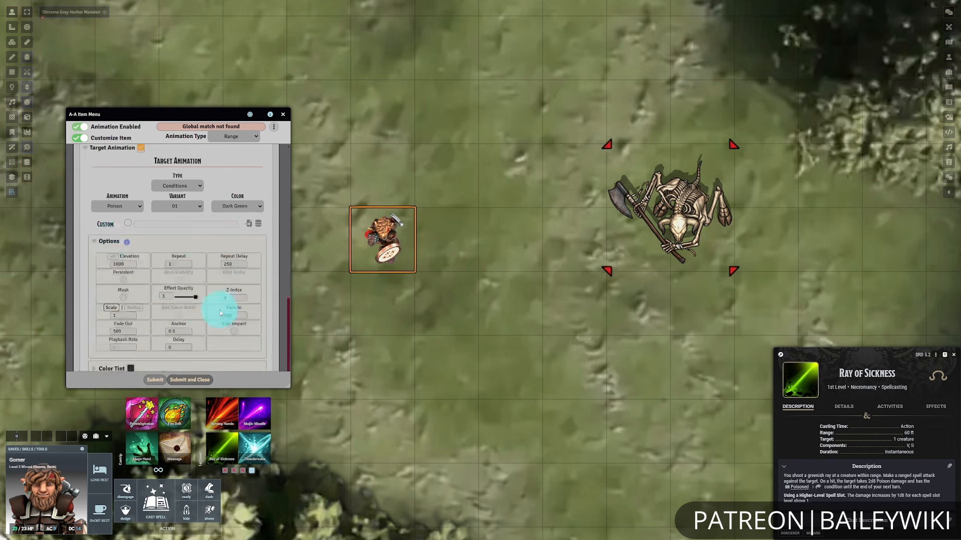
{"action": "left_click", "coordinate": [129, 264]}
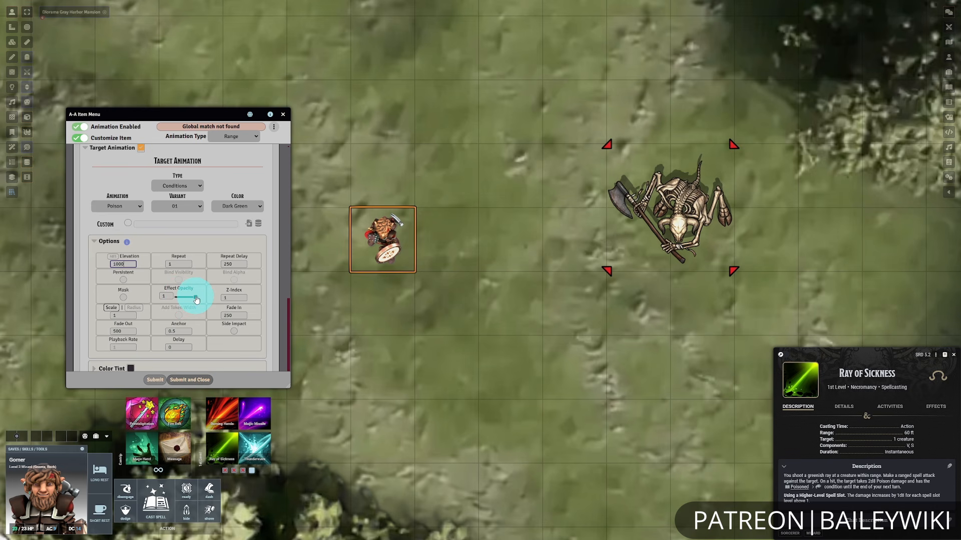
{"action": "left_click_drag", "start_coordinate": [195, 301], "coordinate": [188, 302]}
{"action": "left_click_drag", "start_coordinate": [188, 300], "coordinate": [187, 301]}
{"action": "left_click", "coordinate": [187, 299]}
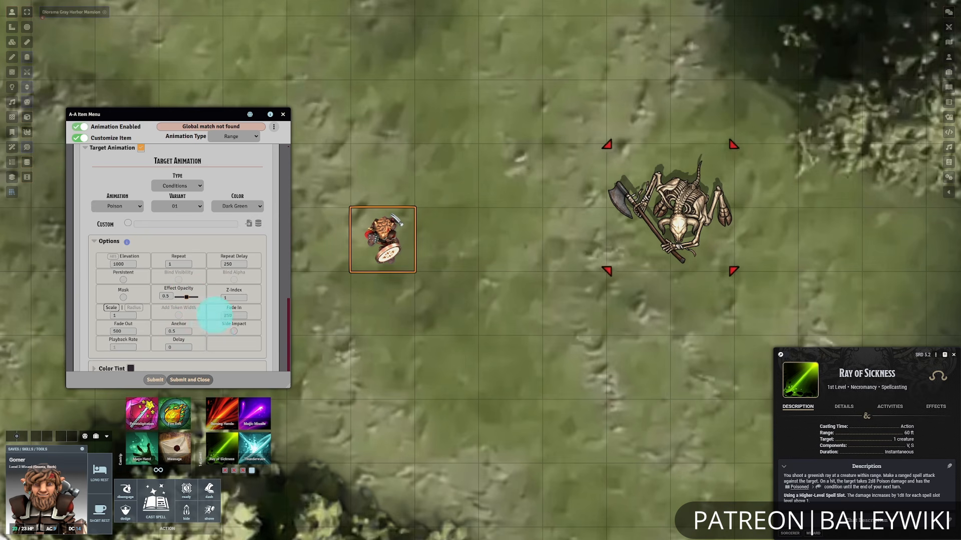
Compare the target animation's options with those of the secondary animation, including the delay and size settings.
{"action": "scroll", "coordinate": [244, 343], "scroll_direction": "down", "scroll_amount": 1}
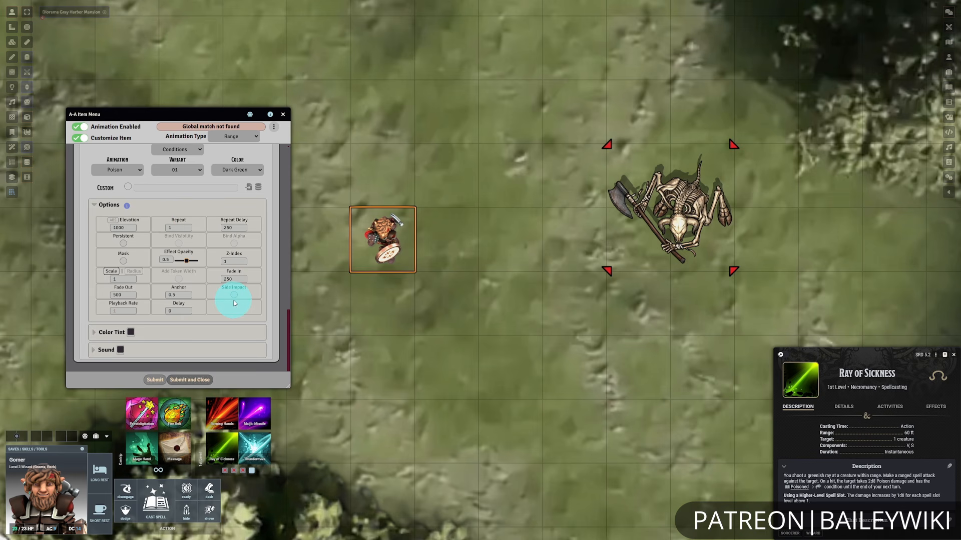
{"action": "scroll", "coordinate": [228, 322], "scroll_direction": "down", "scroll_amount": 10}
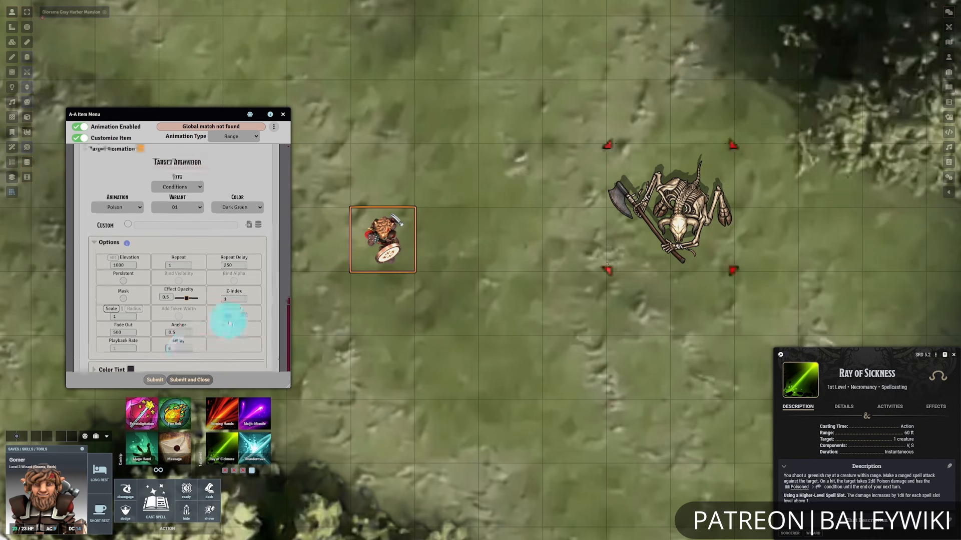
{"action": "scroll", "coordinate": [229, 320], "scroll_direction": "up", "scroll_amount": 2}
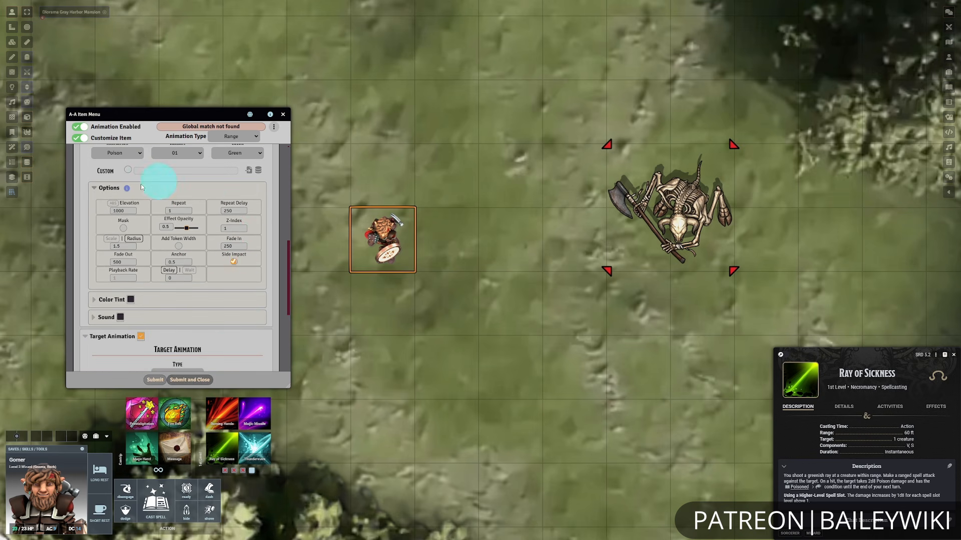
{"action": "scroll", "coordinate": [165, 225], "scroll_direction": "down", "scroll_amount": 5}
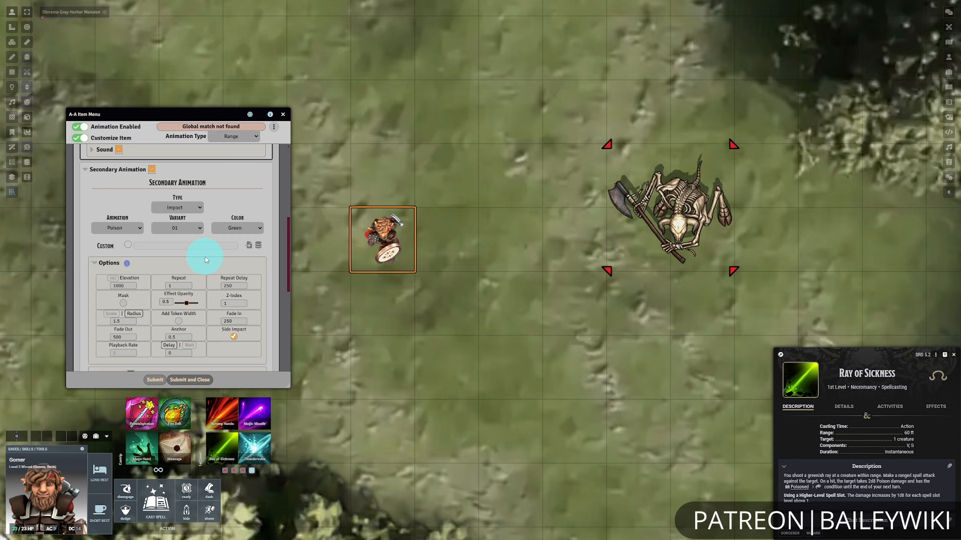
{"action": "scroll", "coordinate": [205, 303], "scroll_direction": "down", "scroll_amount": 1}
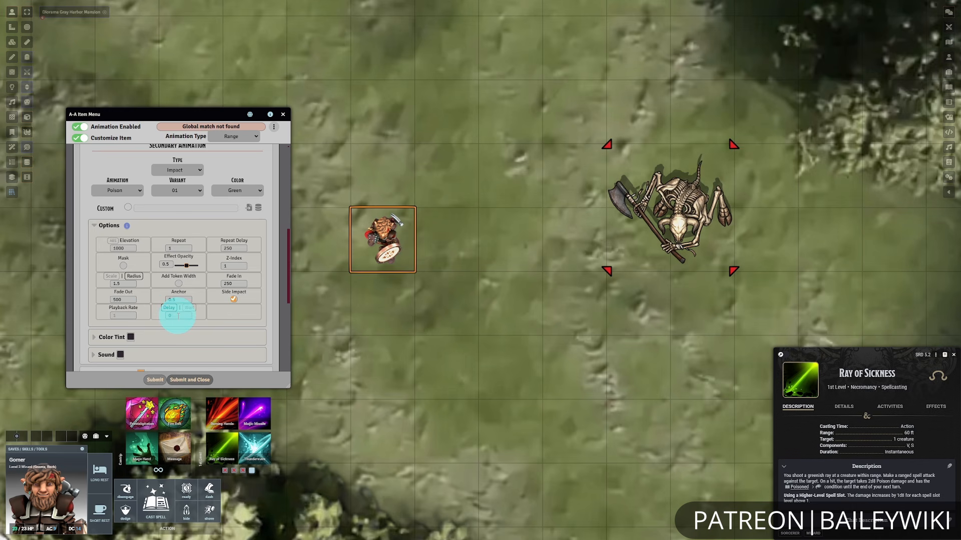
{"action": "scroll", "coordinate": [216, 315], "scroll_direction": "down", "scroll_amount": 3}
{"action": "scroll", "coordinate": [217, 315], "scroll_direction": "down", "scroll_amount": 3}
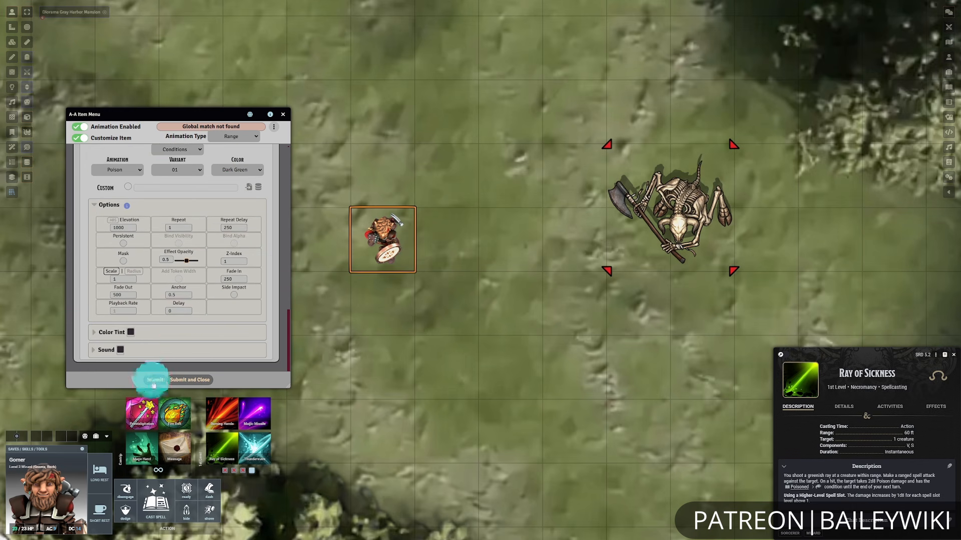
Submit the target animation settings and cast Ray of Sickness on the targeted skeleton, making the attack roll.
{"action": "left_click", "coordinate": [218, 447]}
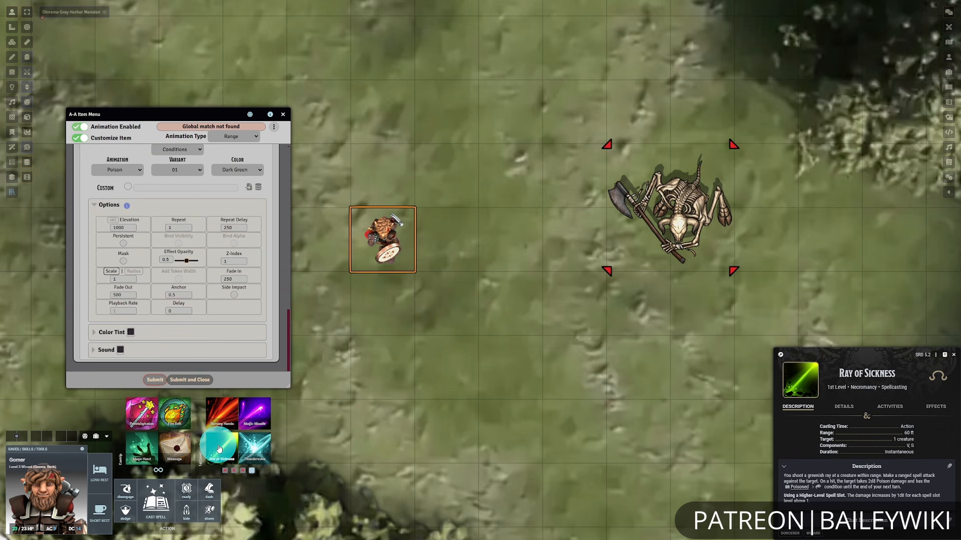
{"action": "left_click", "coordinate": [489, 306]}
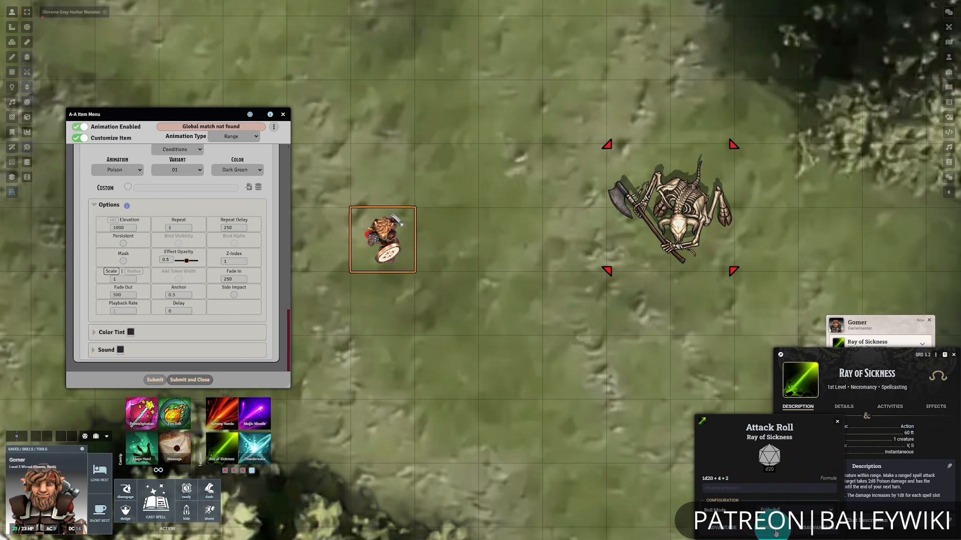
{"action": "left_click", "coordinate": [775, 531]}
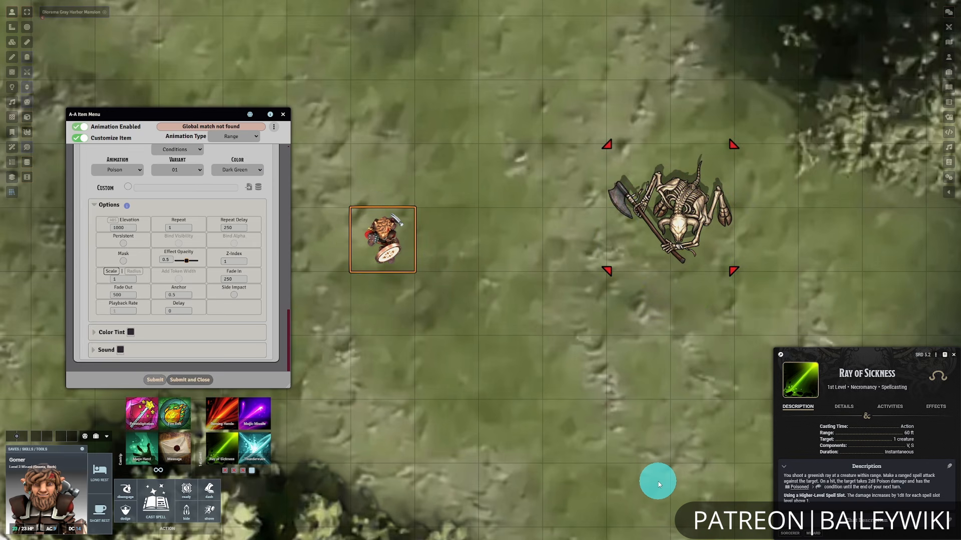
Review the primary and secondary animation settings of Ray of Sickness.
{"action": "scroll", "coordinate": [228, 311], "scroll_direction": "up", "scroll_amount": 8}
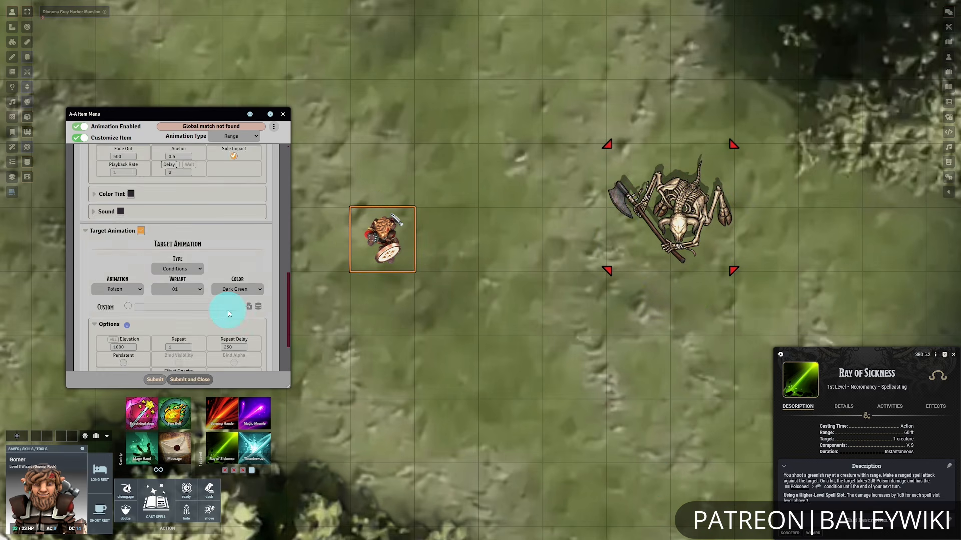
{"action": "scroll", "coordinate": [276, 255], "scroll_direction": "up", "scroll_amount": 6}
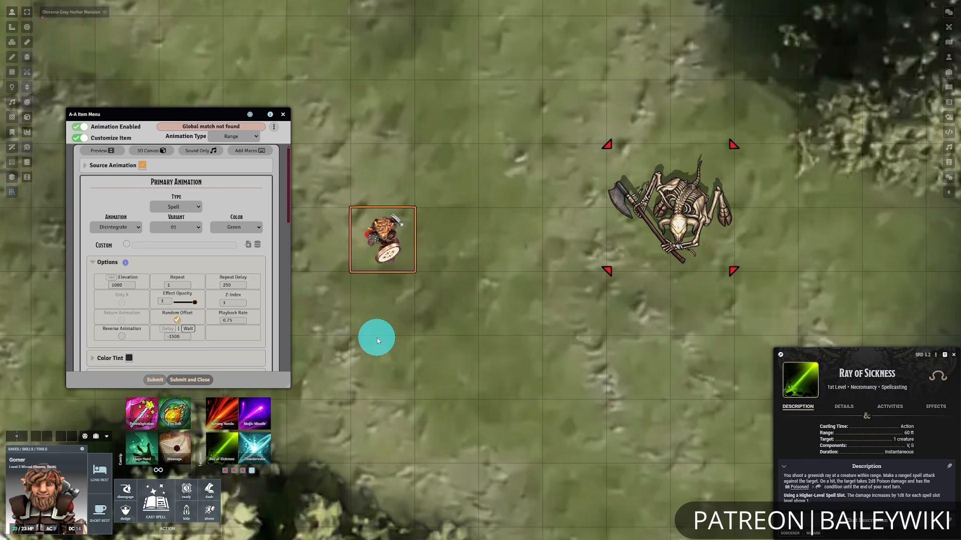
{"action": "scroll", "coordinate": [258, 296], "scroll_direction": "down", "scroll_amount": 10}
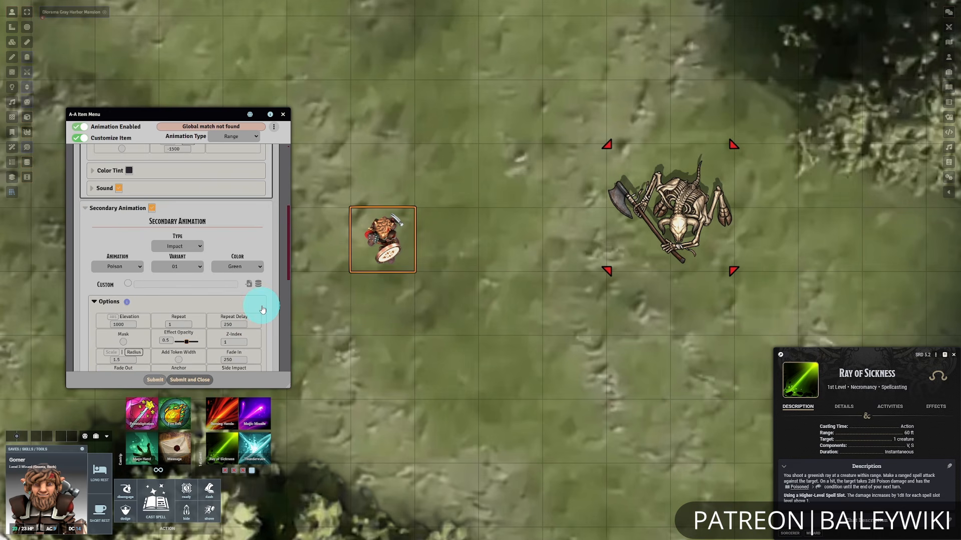
Review the primary, secondary and target animation settings of Ray of Sickness and the Autorec copy options.
{"action": "scroll", "coordinate": [264, 311], "scroll_direction": "down", "scroll_amount": 5}
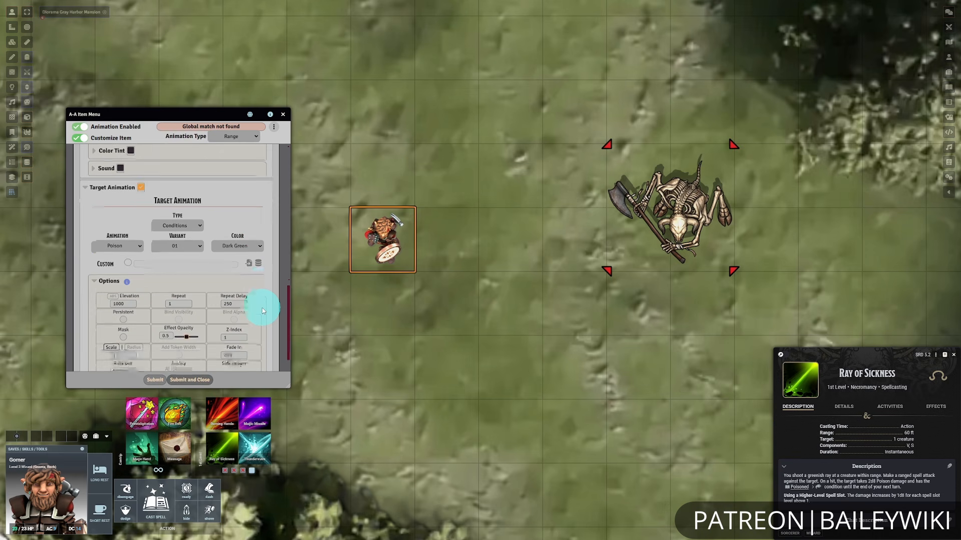
{"action": "scroll", "coordinate": [264, 319], "scroll_direction": "down", "scroll_amount": 8}
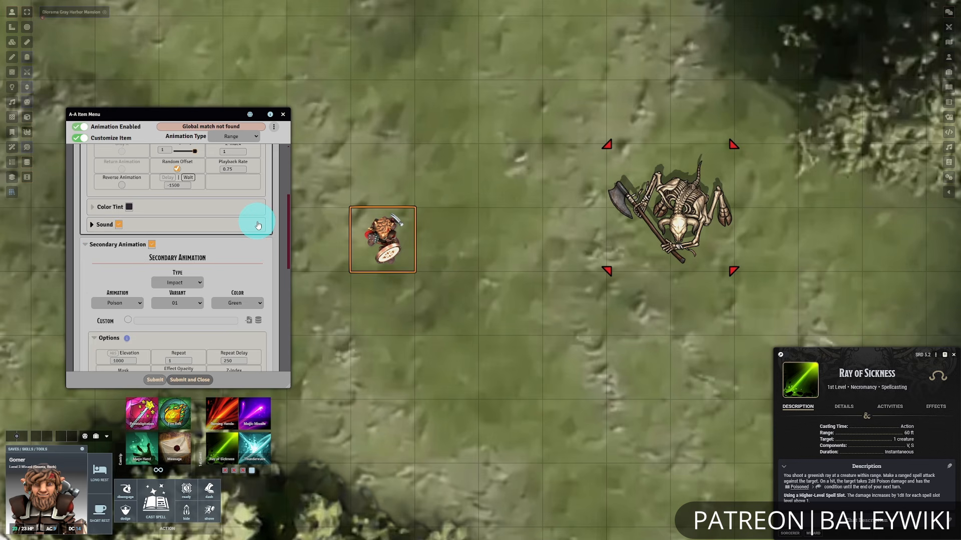
{"action": "scroll", "coordinate": [242, 280], "scroll_direction": "down", "scroll_amount": 5}
{"action": "scroll", "coordinate": [237, 321], "scroll_direction": "down", "scroll_amount": 4}
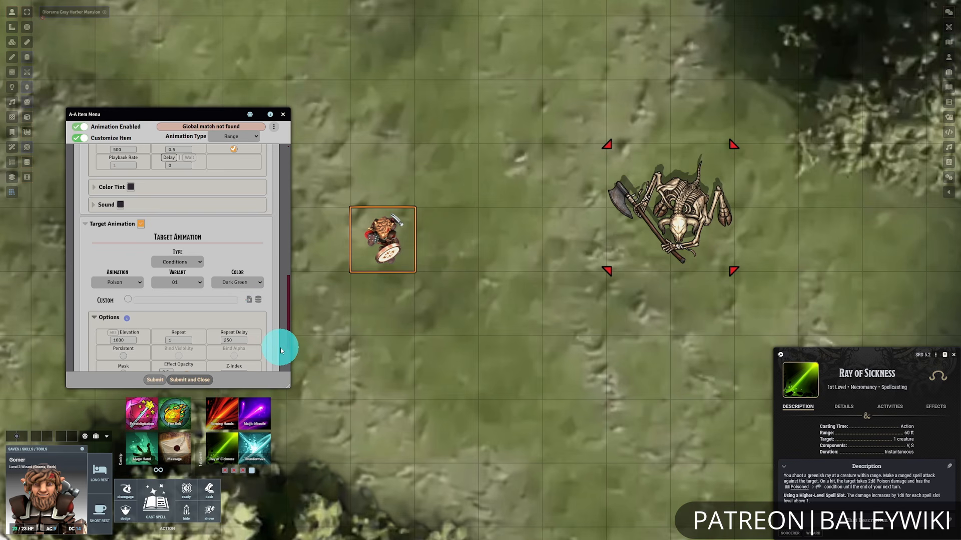
{"action": "scroll", "coordinate": [265, 335], "scroll_direction": "up", "scroll_amount": 10}
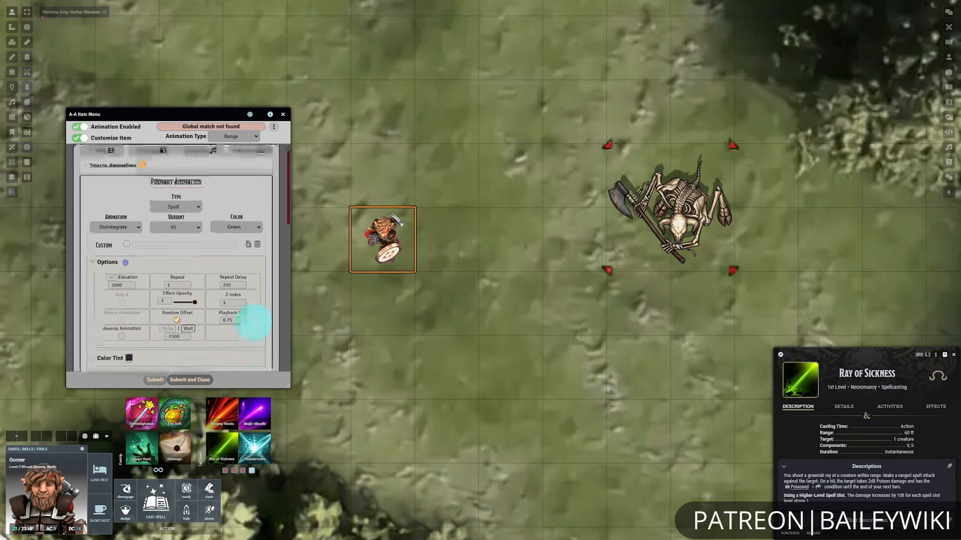
{"action": "left_click", "coordinate": [275, 128]}
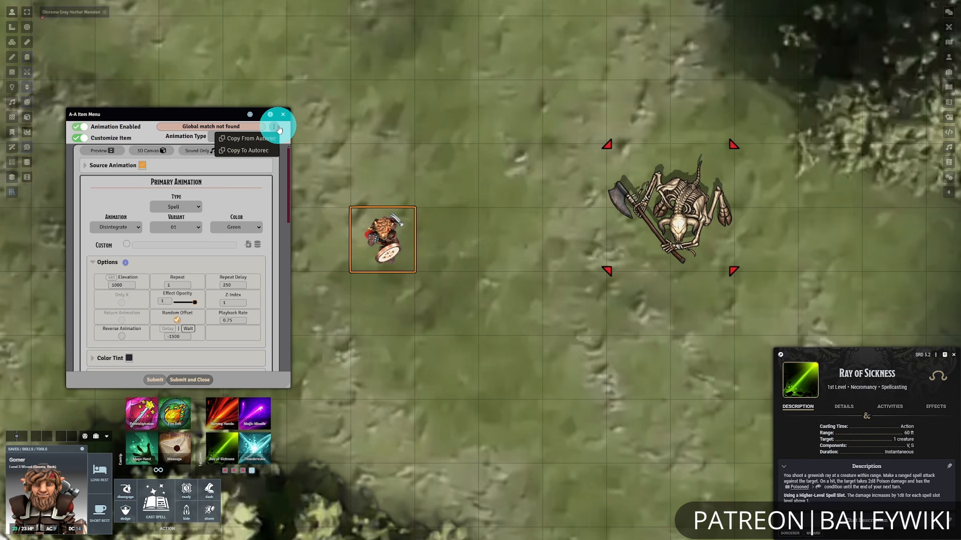
{"action": "left_click", "coordinate": [283, 133]}
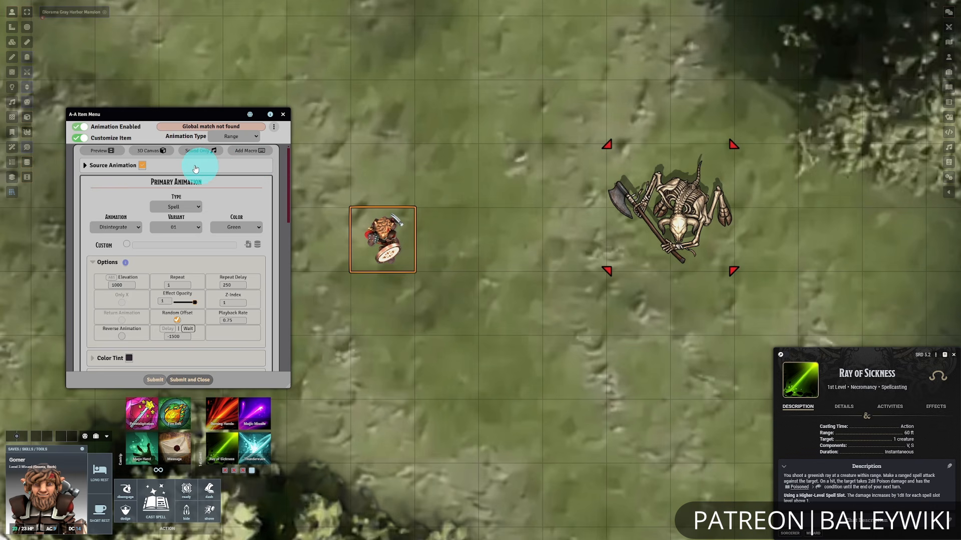
View the 3D Canvas particle settings and preview the item's source, primary, secondary and target animations.
{"action": "left_click", "coordinate": [150, 153]}
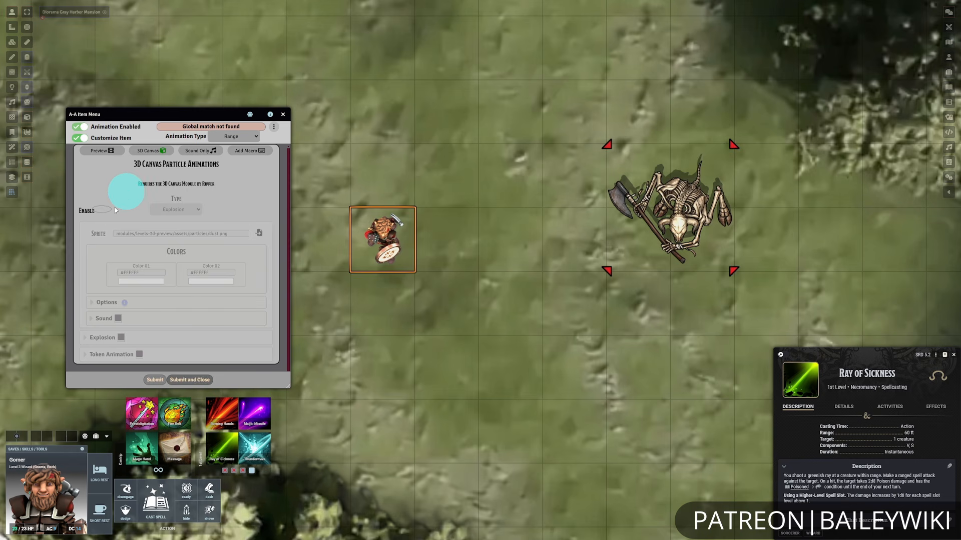
{"action": "left_click", "coordinate": [102, 151]}
{"action": "left_click", "coordinate": [521, 57]}
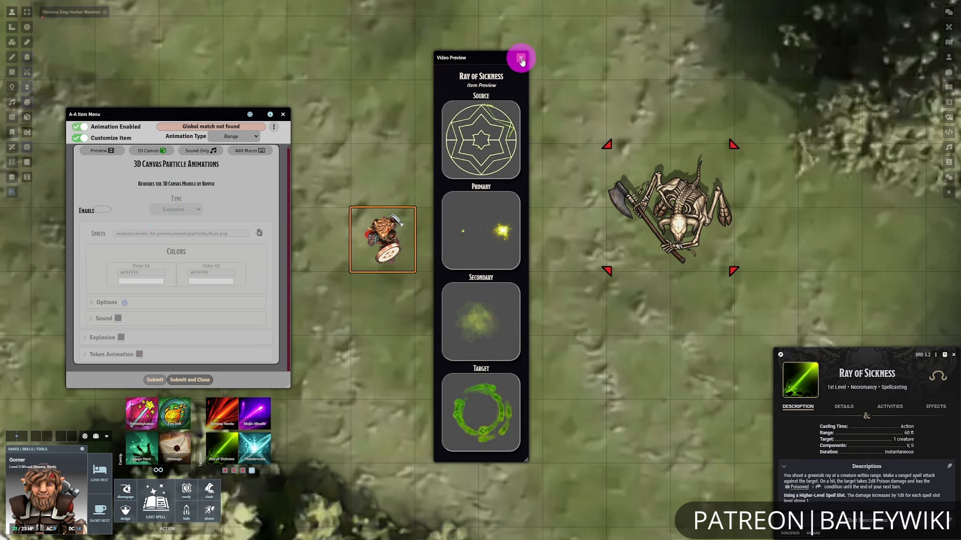
{"action": "left_click", "coordinate": [150, 150]}
{"action": "left_click", "coordinate": [156, 151]}
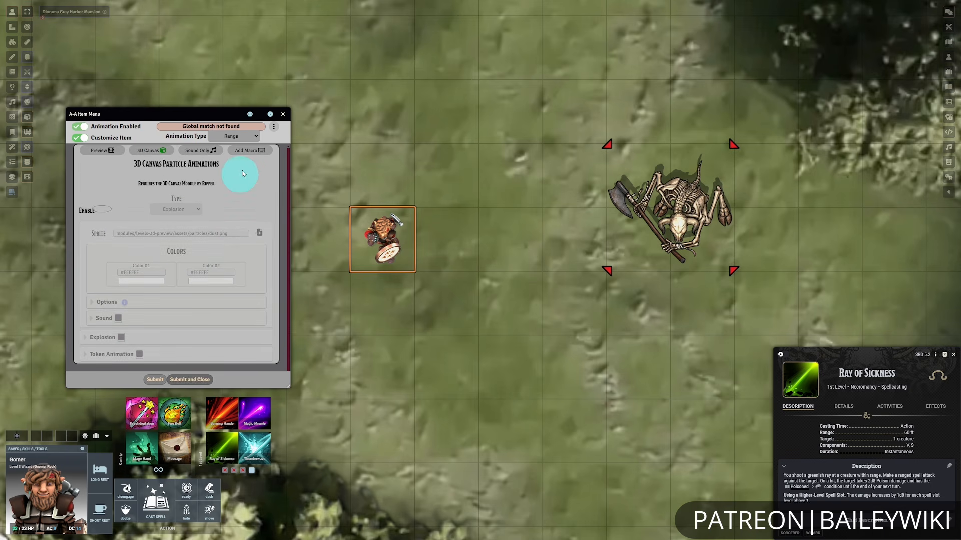
Enable the 3D Canvas particle animations and browse the available particle types.
{"action": "left_click", "coordinate": [101, 209]}
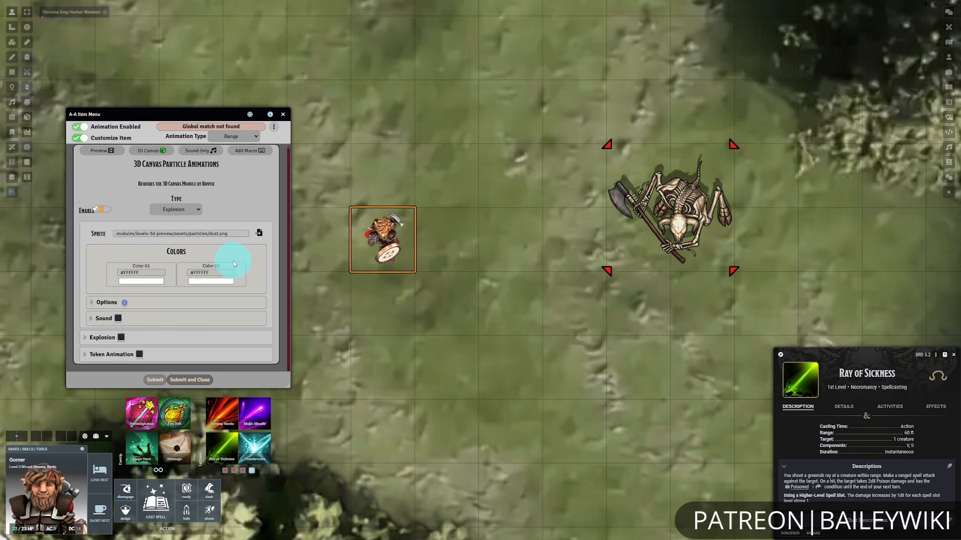
{"action": "left_click", "coordinate": [197, 209]}
{"action": "scroll", "coordinate": [197, 258], "scroll_direction": "up", "scroll_amount": 3}
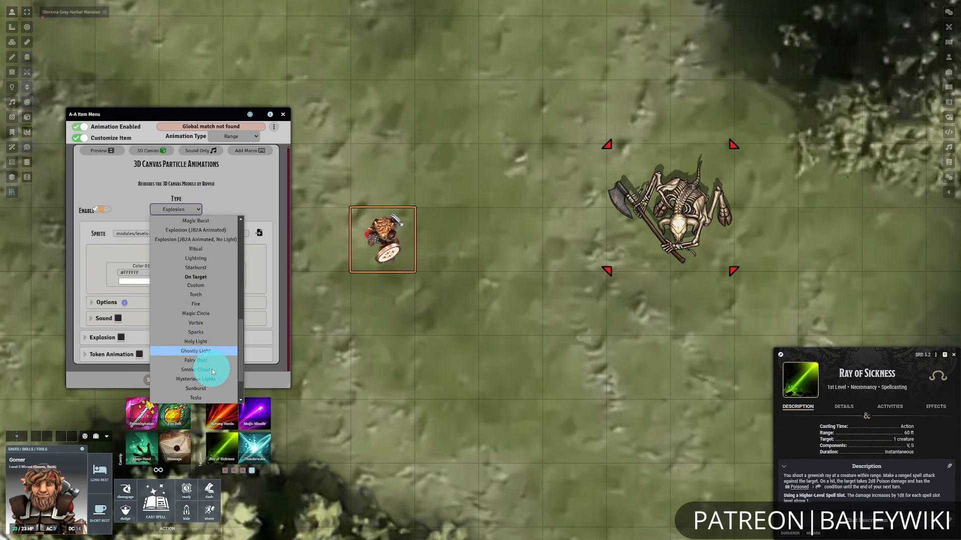
{"action": "left_click", "coordinate": [194, 211]}
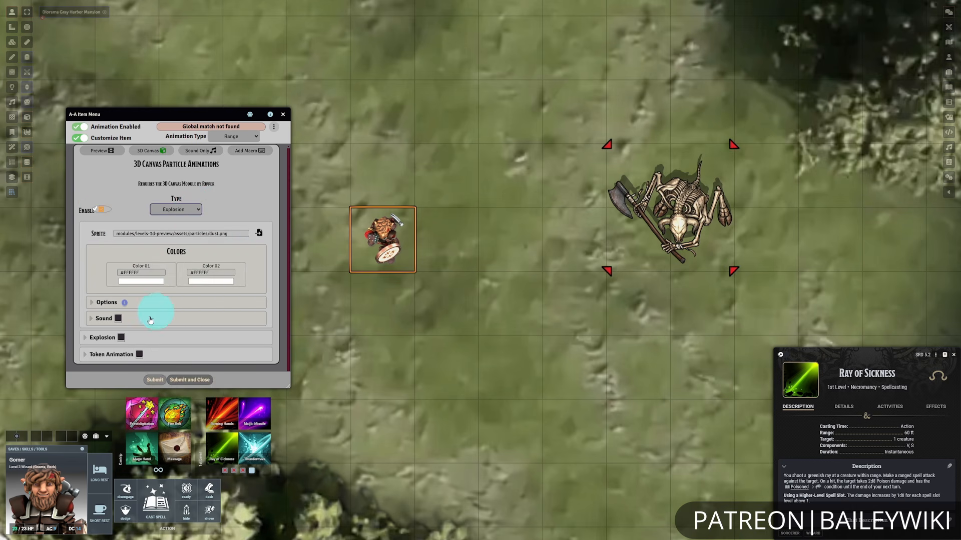
Inspect the Explosion and Token Animation sections of the 3D Canvas settings, and turn the particle animations off.
{"action": "left_click", "coordinate": [98, 338]}
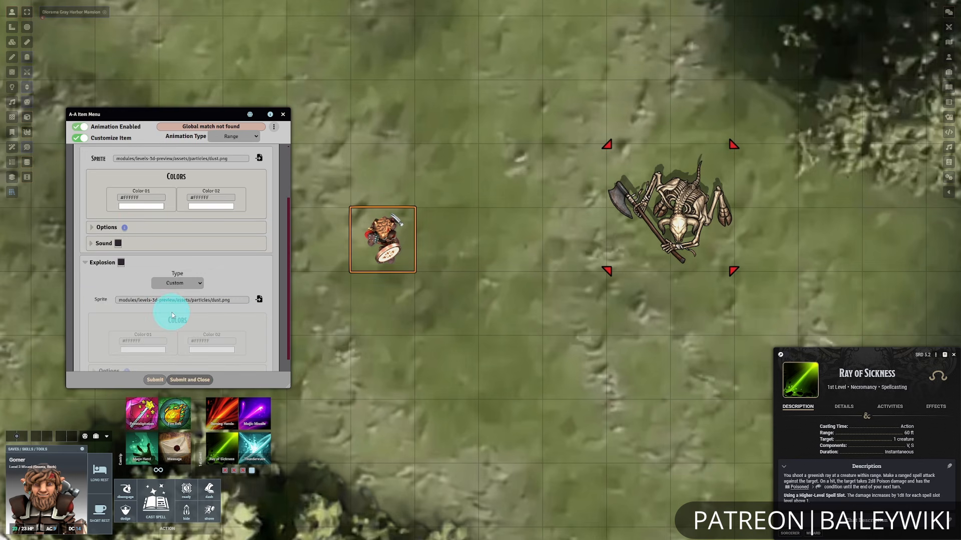
{"action": "scroll", "coordinate": [173, 313], "scroll_direction": "down", "scroll_amount": 2}
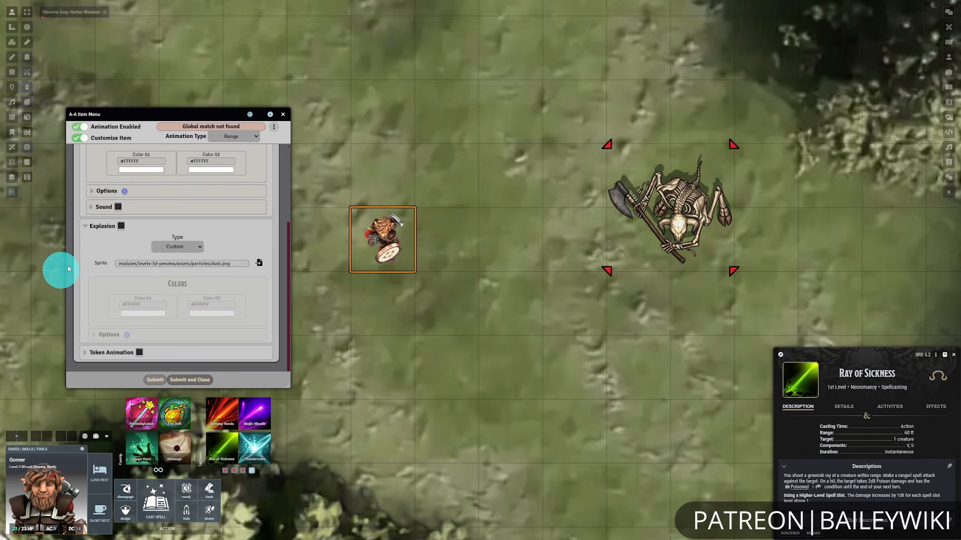
{"action": "left_click", "coordinate": [97, 227]}
{"action": "left_click", "coordinate": [107, 349]}
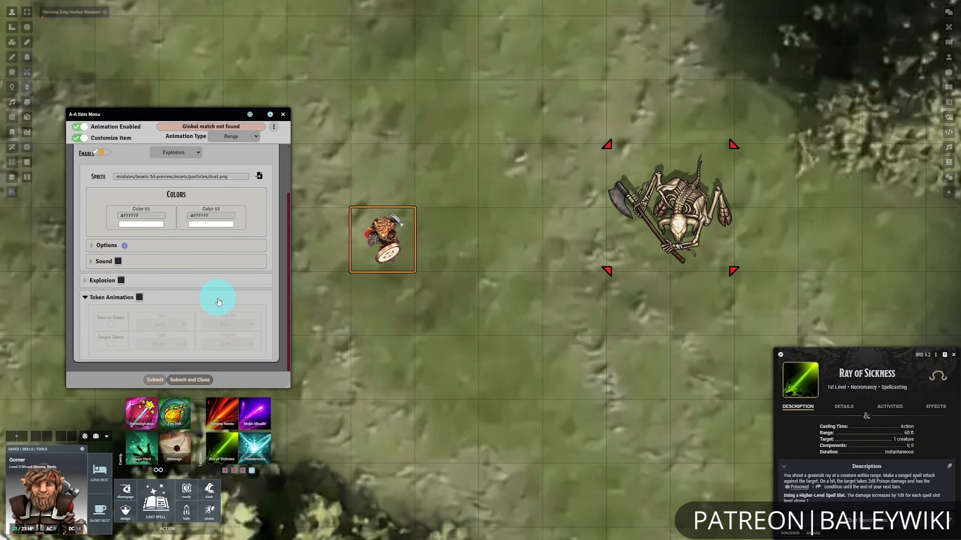
{"action": "left_click", "coordinate": [106, 298]}
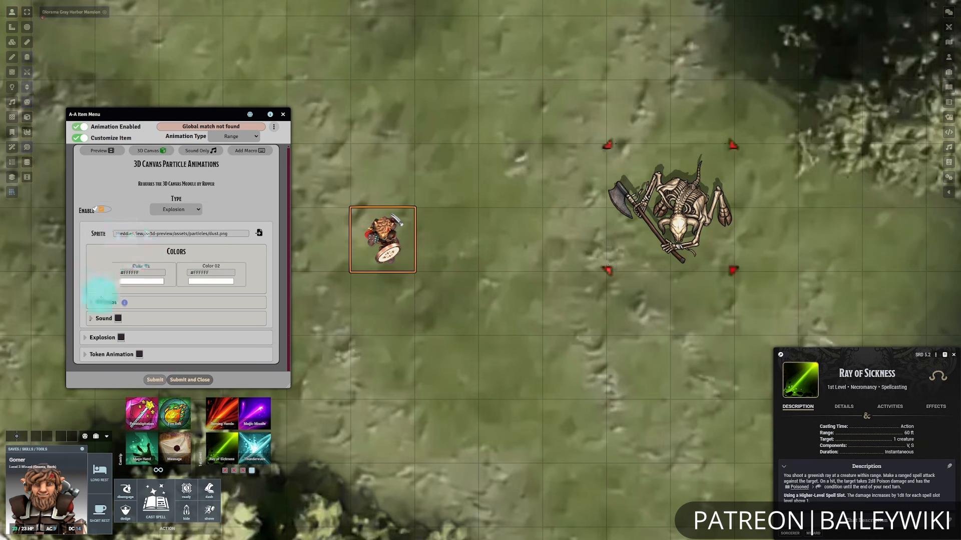
{"action": "left_click", "coordinate": [103, 212]}
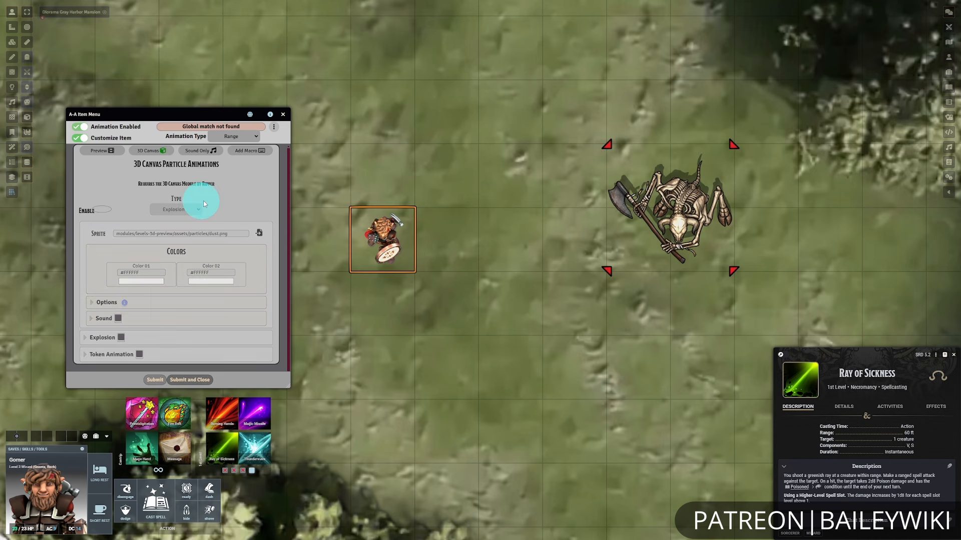
{"action": "left_click", "coordinate": [154, 151]}
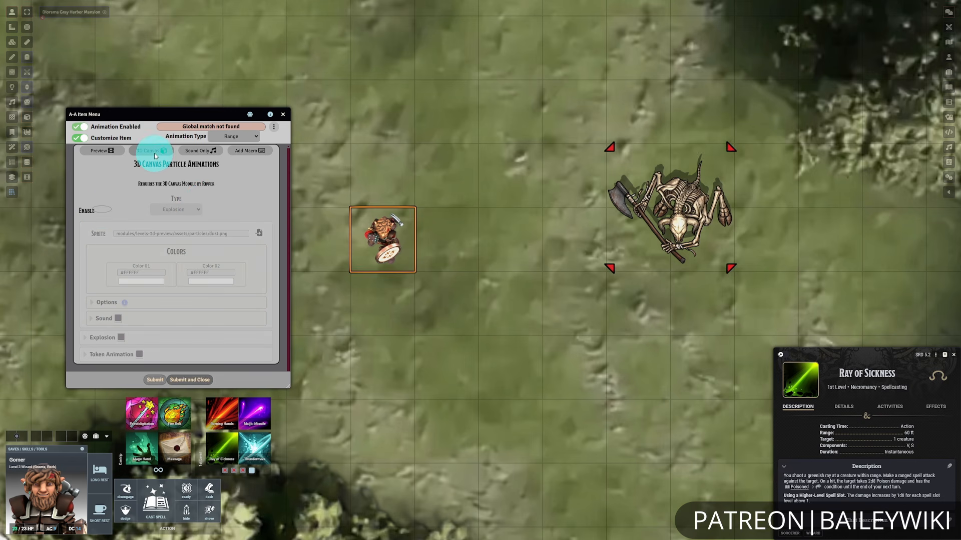
Examine the Sound Only settings and the macro section that can be added to the item's animation.
{"action": "left_click", "coordinate": [192, 149]}
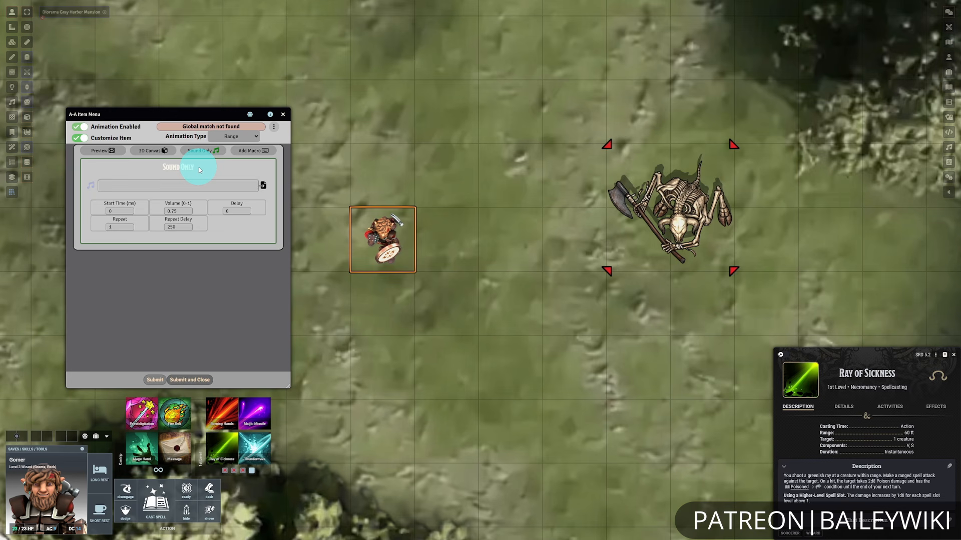
{"action": "left_click", "coordinate": [202, 151]}
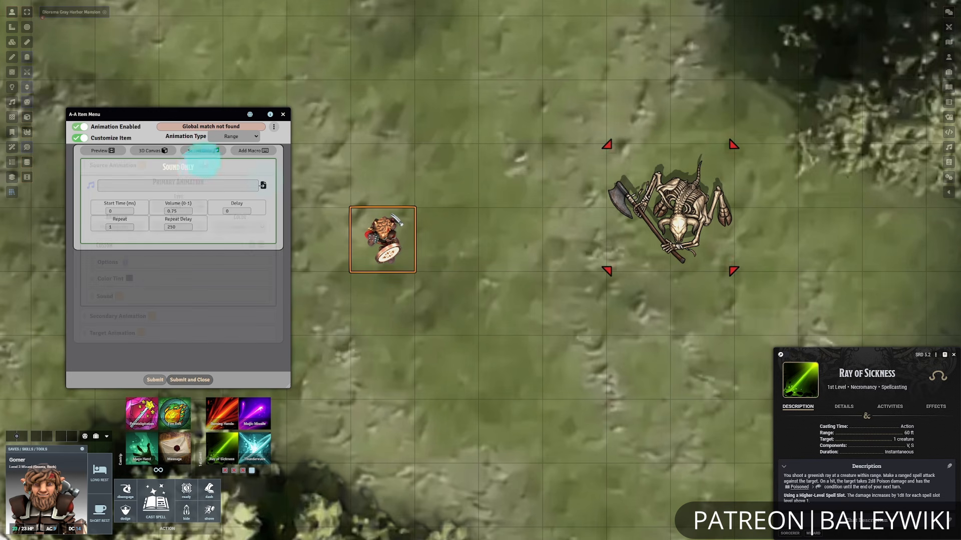
{"action": "left_click", "coordinate": [249, 152]}
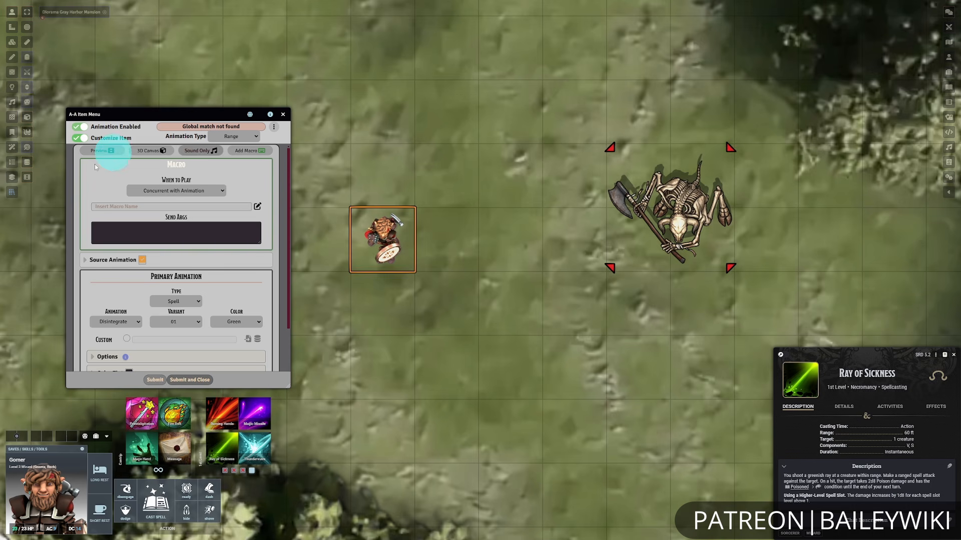
{"action": "scroll", "coordinate": [266, 208], "scroll_direction": "down", "scroll_amount": 1}
{"action": "scroll", "coordinate": [267, 208], "scroll_direction": "down", "scroll_amount": 2}
{"action": "scroll", "coordinate": [250, 262], "scroll_direction": "up", "scroll_amount": 3}
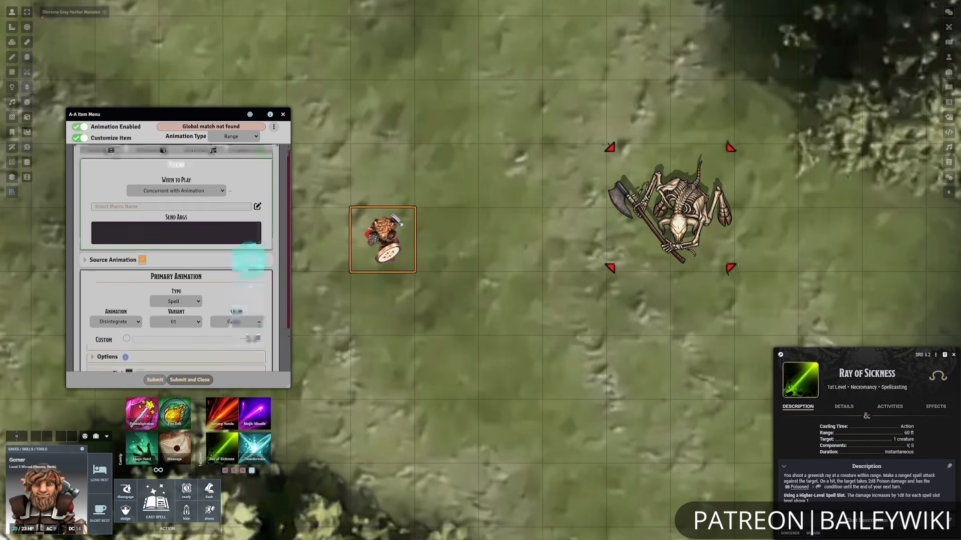
{"action": "left_click", "coordinate": [253, 150]}
{"action": "left_click", "coordinate": [251, 150]}
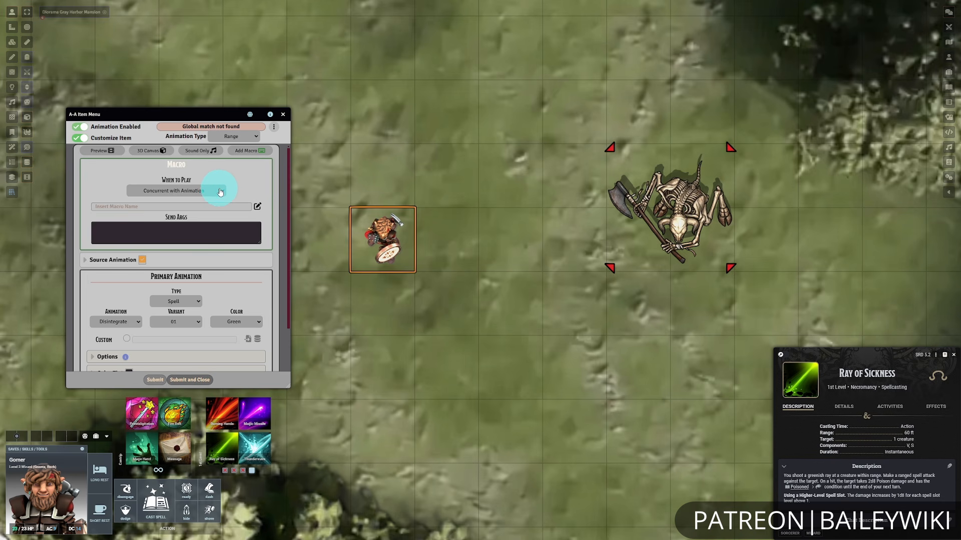
Examine the macro's When to Play choices and its Send Args field.
{"action": "left_click", "coordinate": [220, 191]}
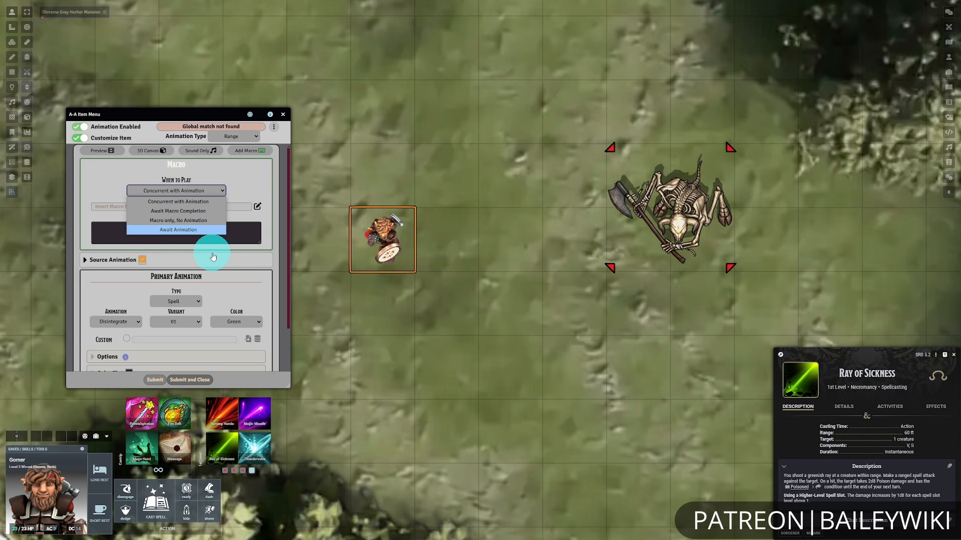
{"action": "left_click", "coordinate": [220, 189]}
{"action": "left_click", "coordinate": [254, 185]}
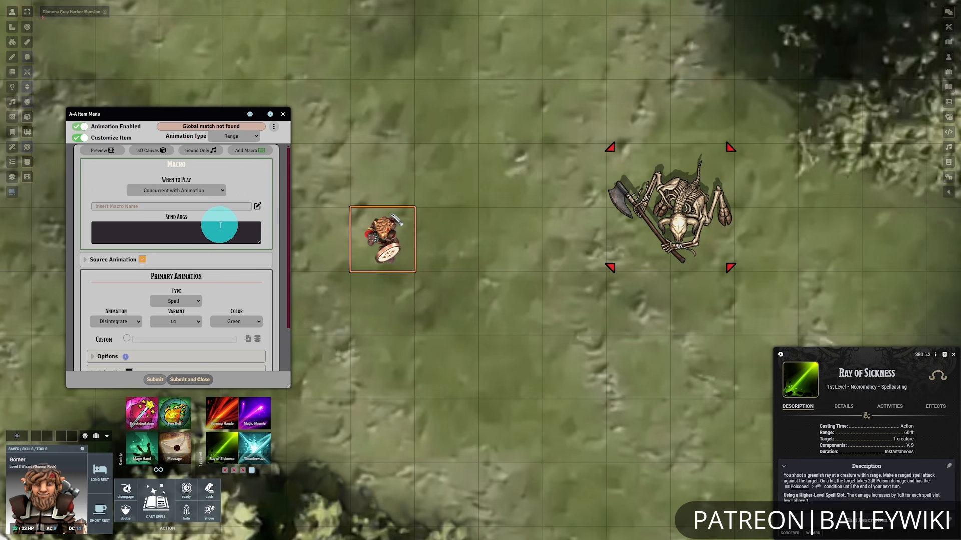
{"action": "left_click", "coordinate": [219, 226]}
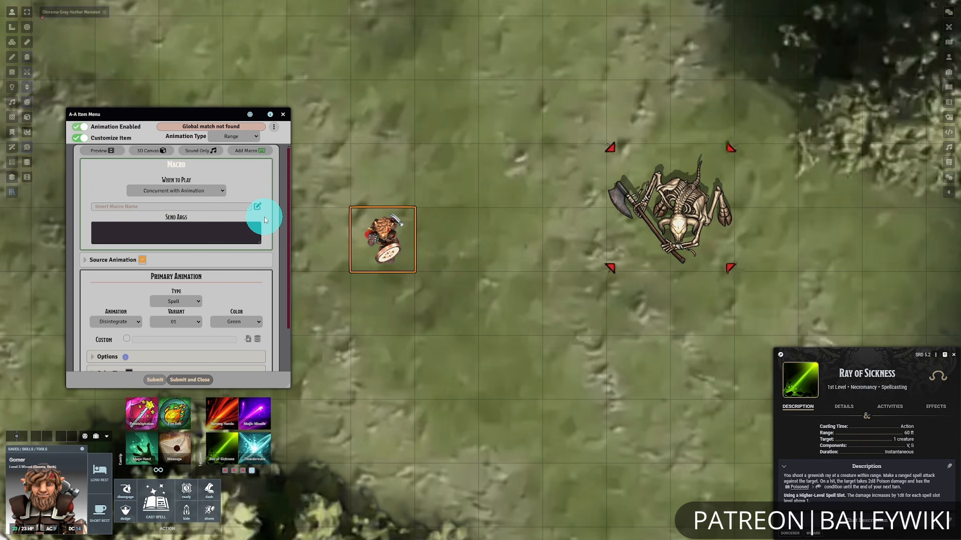
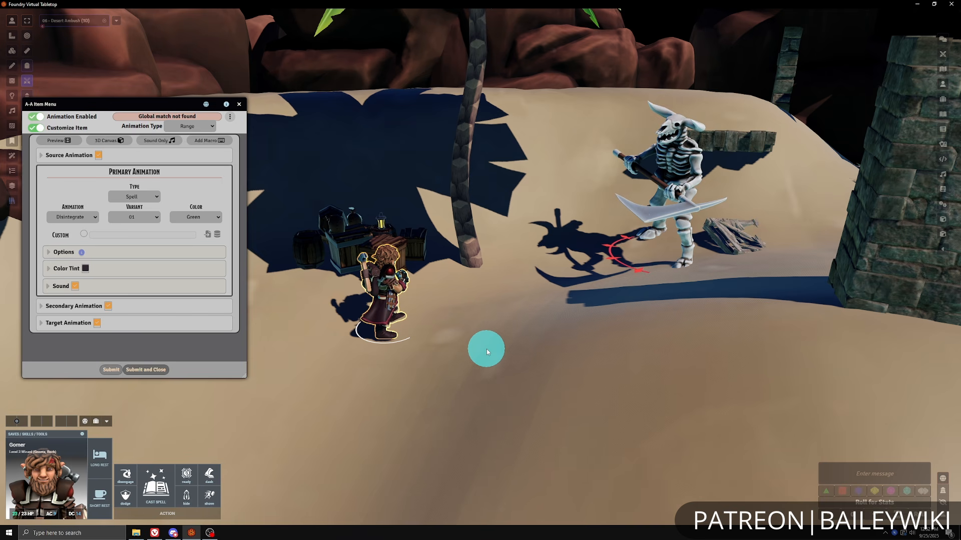
In the 3D desert scene, enable 3D Canvas particle animations with the Runic Ray type for Ray of Sickness and preview the item's animations.
{"action": "left_click", "coordinate": [106, 141]}
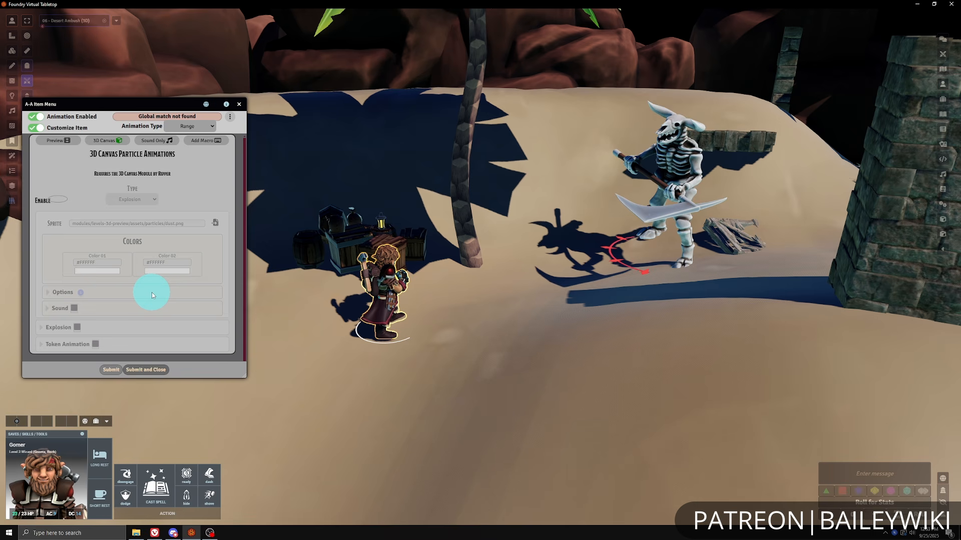
{"action": "left_click", "coordinate": [58, 199]}
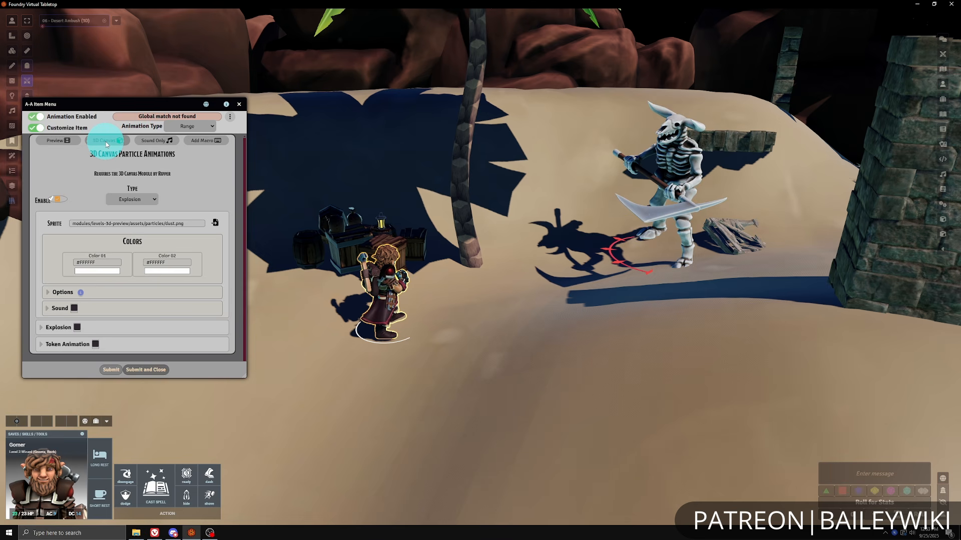
{"action": "left_click", "coordinate": [149, 199]}
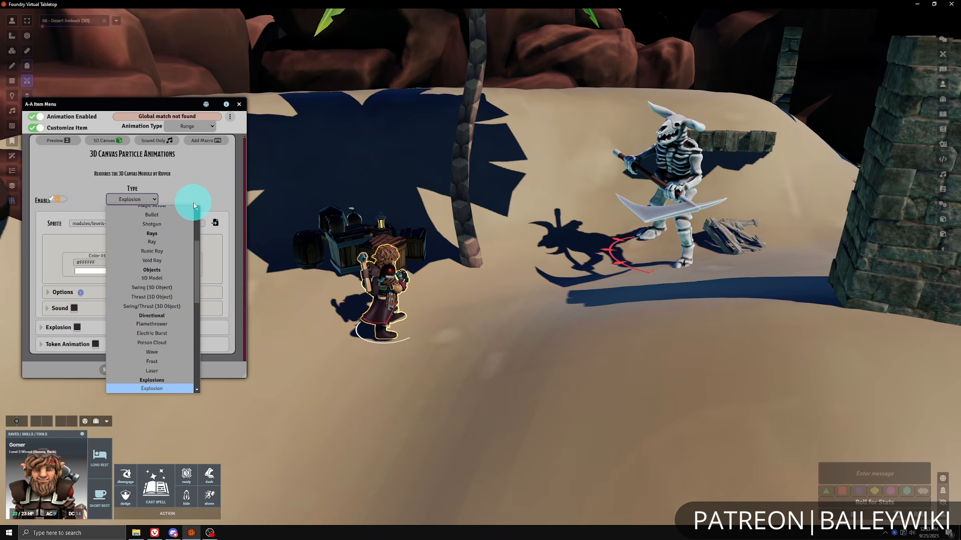
{"action": "scroll", "coordinate": [185, 295], "scroll_direction": "up", "scroll_amount": 3}
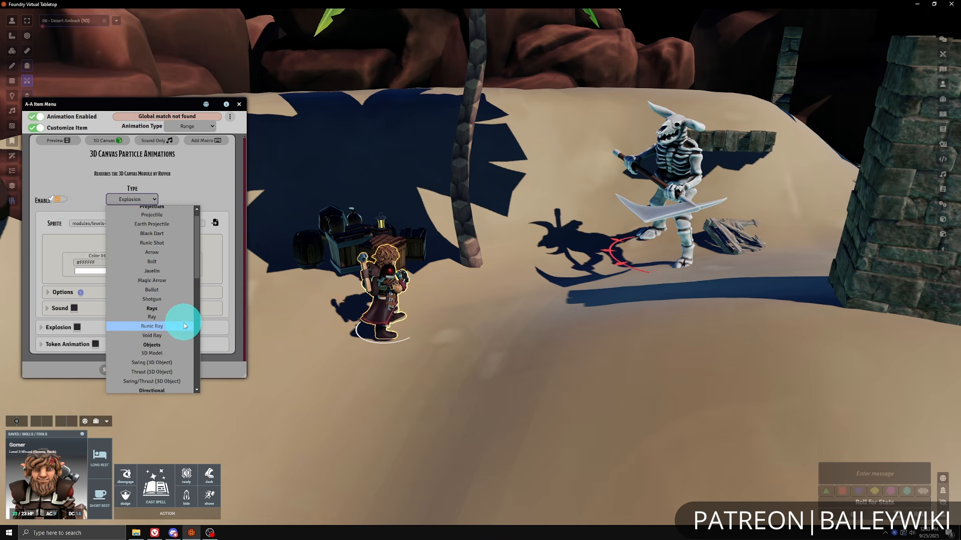
{"action": "scroll", "coordinate": [184, 327], "scroll_direction": "up", "scroll_amount": 1}
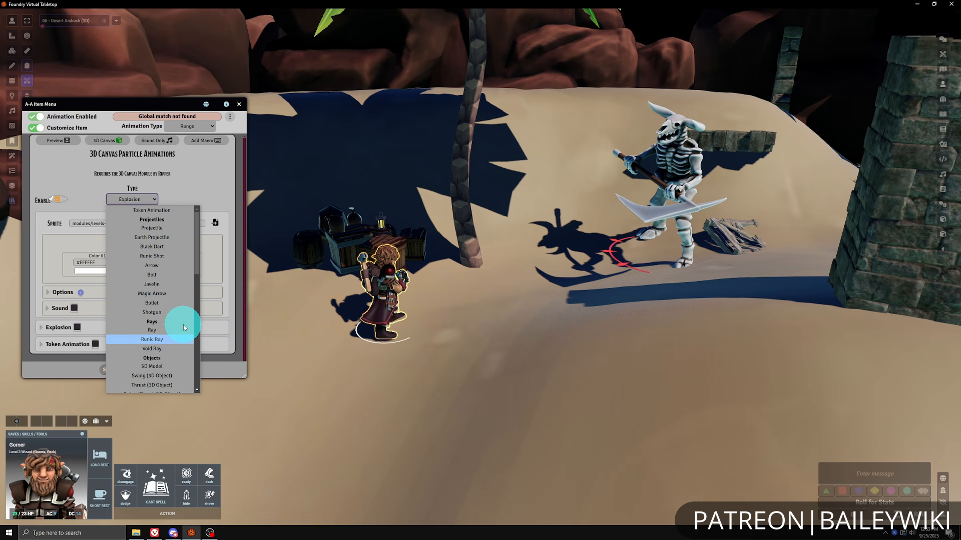
{"action": "left_click", "coordinate": [172, 264]}
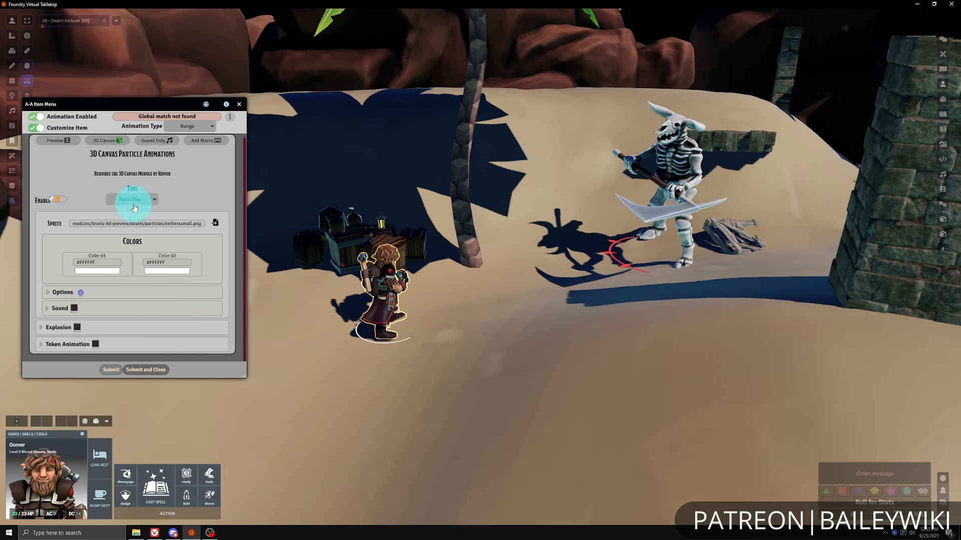
{"action": "left_click", "coordinate": [60, 145]}
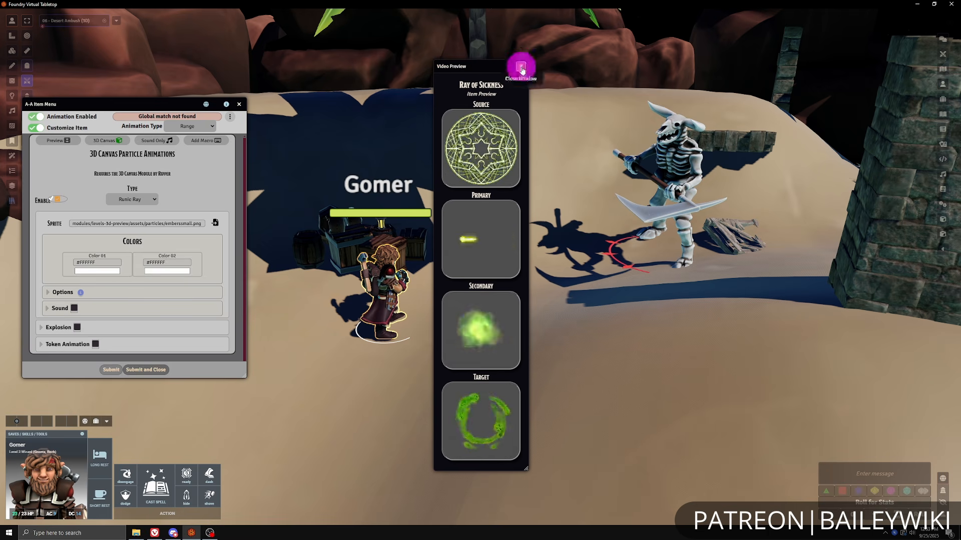
{"action": "left_click", "coordinate": [520, 66]}
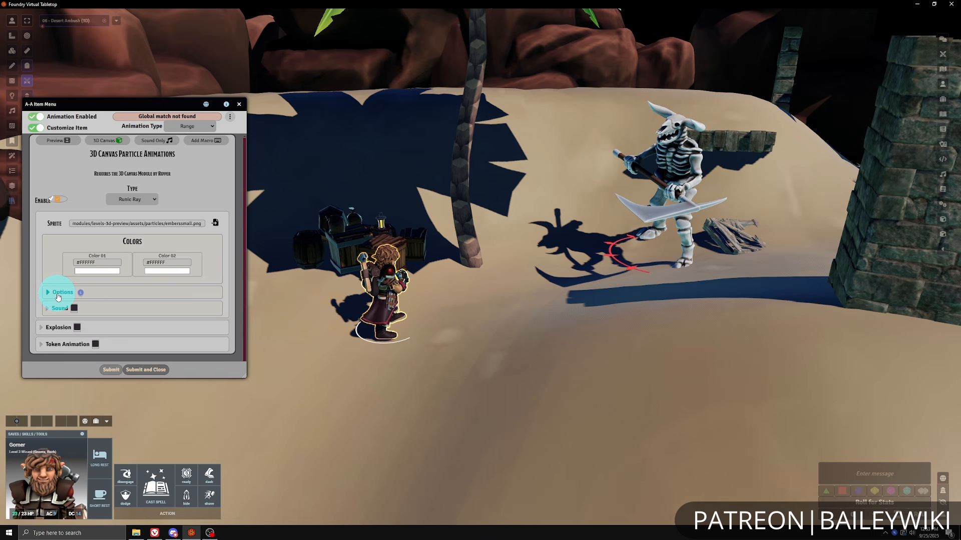
Examine the particle options of the Runic Ray in the 3D Canvas settings, and collapse them again.
{"action": "left_click", "coordinate": [57, 295]}
{"action": "left_click", "coordinate": [50, 293]}
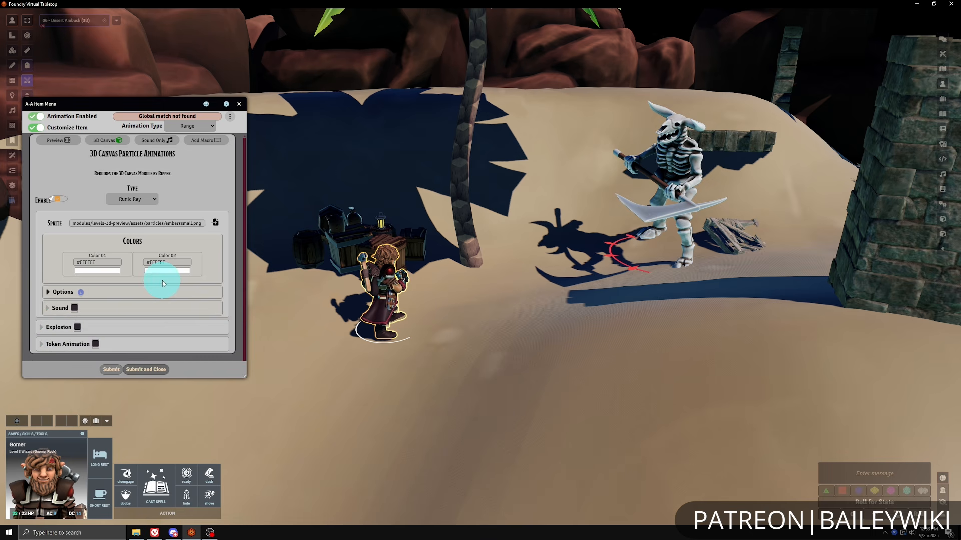
{"action": "left_click", "coordinate": [53, 290]}
{"action": "scroll", "coordinate": [163, 279], "scroll_direction": "down", "scroll_amount": 3}
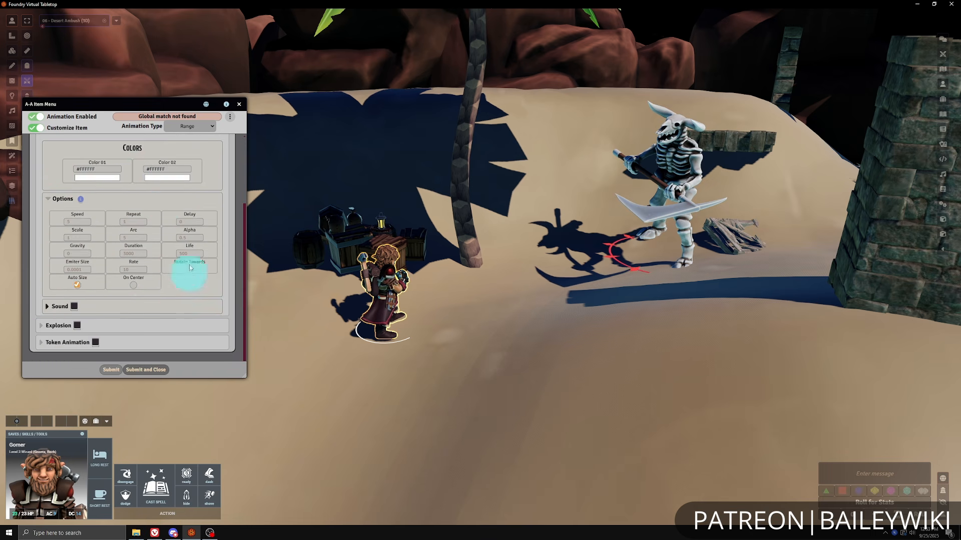
{"action": "left_click", "coordinate": [60, 200]}
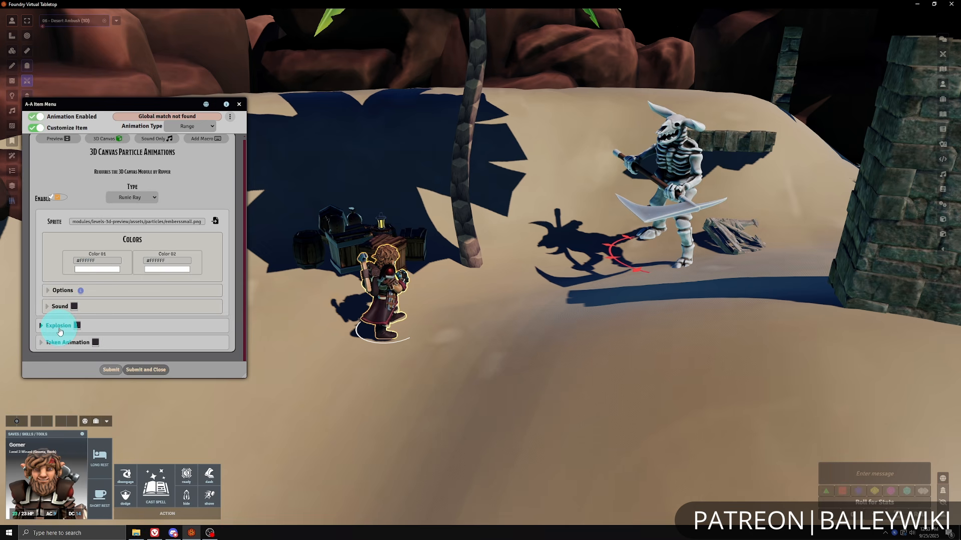
Enable the Explosion effect for the 3D Canvas ray and set its type to Mist.
{"action": "left_click", "coordinate": [65, 329]}
{"action": "scroll", "coordinate": [155, 306], "scroll_direction": "down", "scroll_amount": 2}
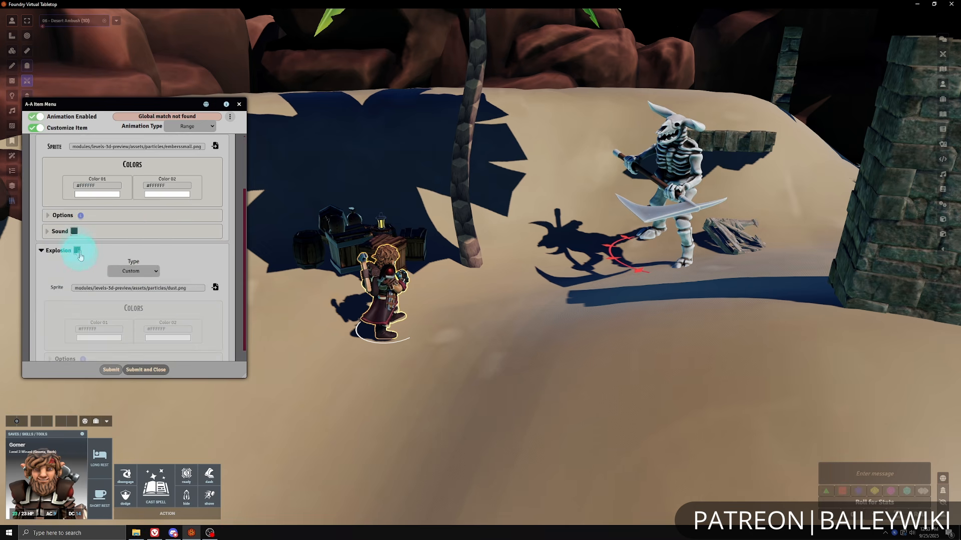
{"action": "left_click", "coordinate": [77, 251]}
{"action": "left_click", "coordinate": [154, 272]}
{"action": "scroll", "coordinate": [181, 264], "scroll_direction": "down", "scroll_amount": 1}
{"action": "left_click", "coordinate": [154, 232]}
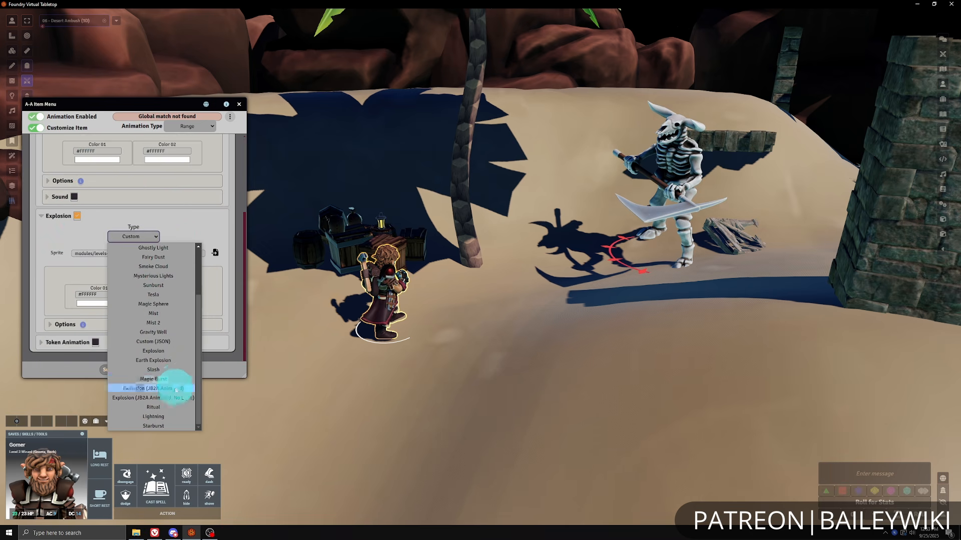
{"action": "scroll", "coordinate": [172, 420], "scroll_direction": "up", "scroll_amount": 2}
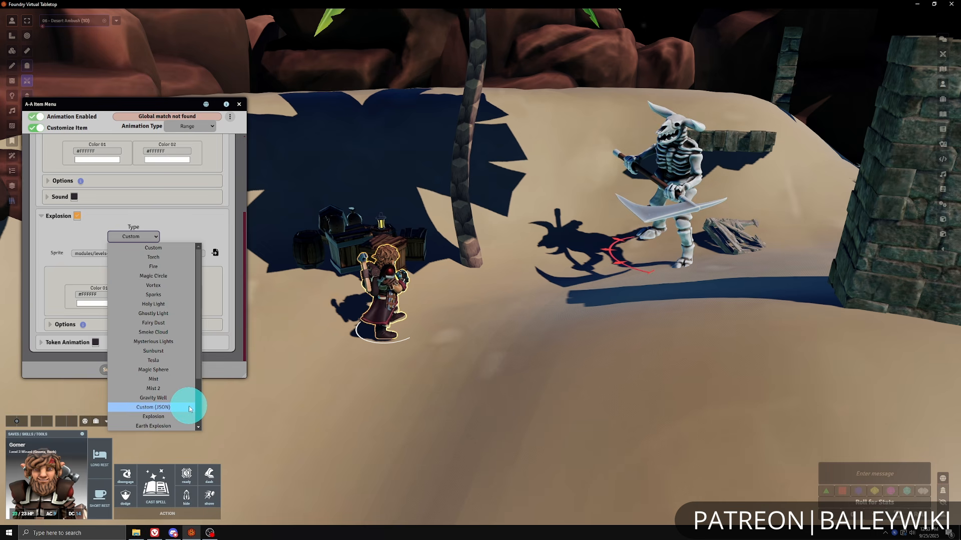
{"action": "left_click", "coordinate": [188, 361]}
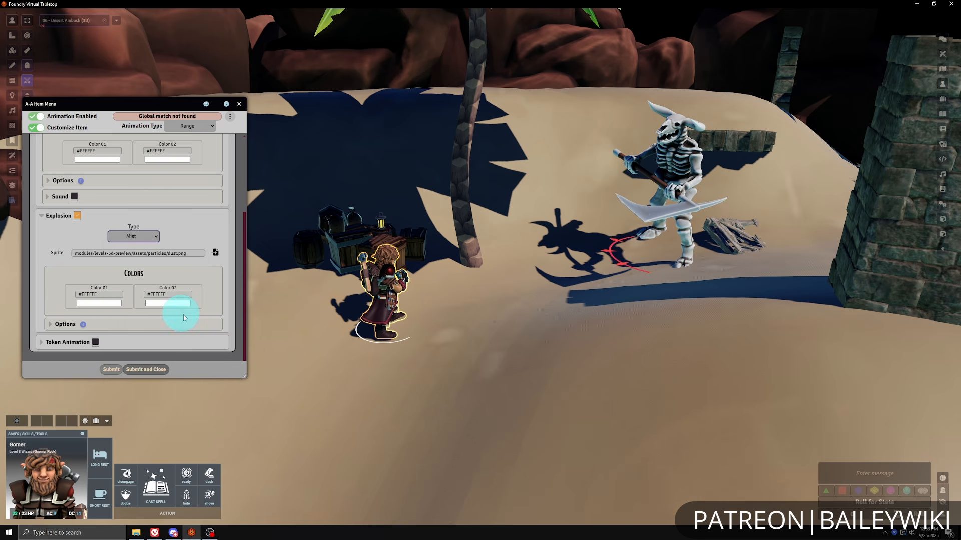
Enable Token Animation and turn on the source token's animation with the Twist type.
{"action": "left_click", "coordinate": [70, 342]}
{"action": "scroll", "coordinate": [100, 304], "scroll_direction": "down", "scroll_amount": 2}
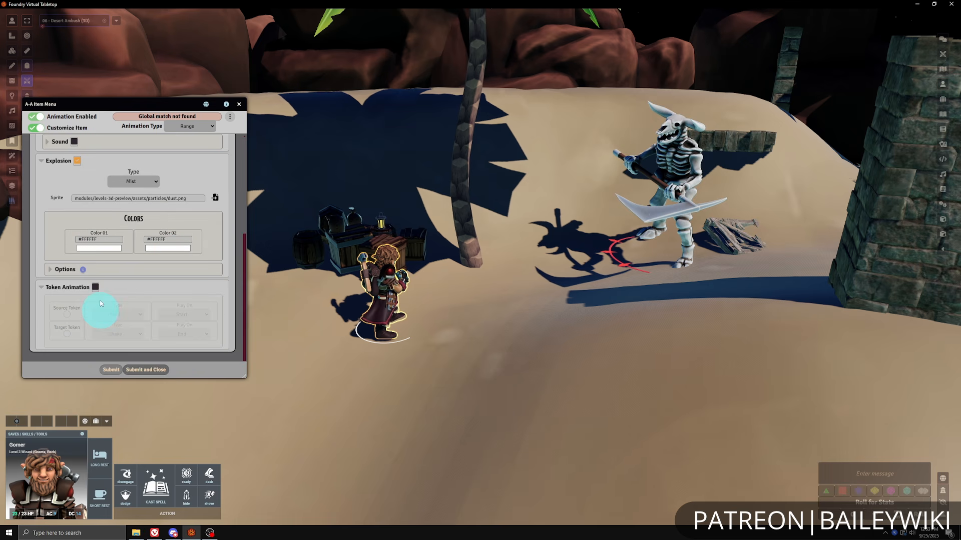
{"action": "left_click", "coordinate": [95, 287]}
{"action": "left_click", "coordinate": [67, 314]}
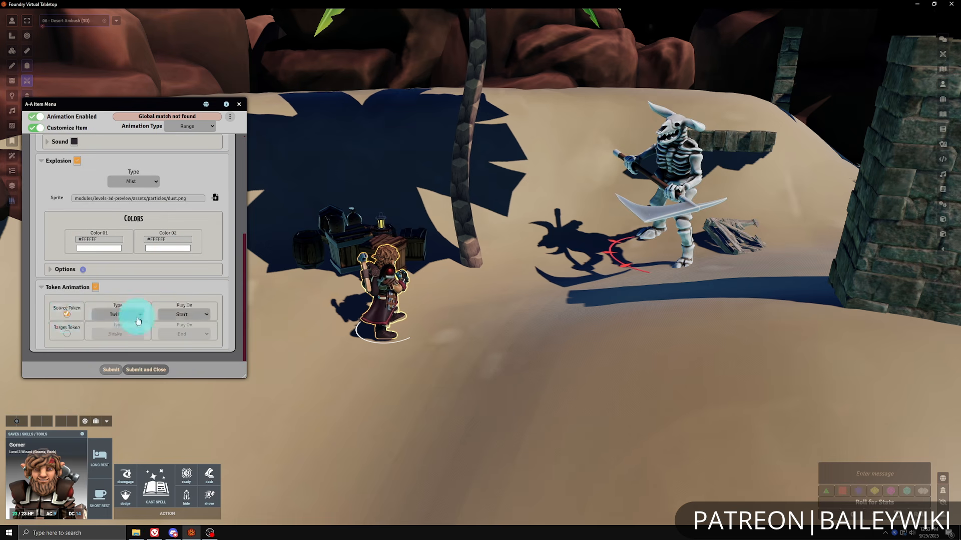
{"action": "left_click", "coordinate": [131, 314]}
{"action": "left_click", "coordinate": [141, 316]}
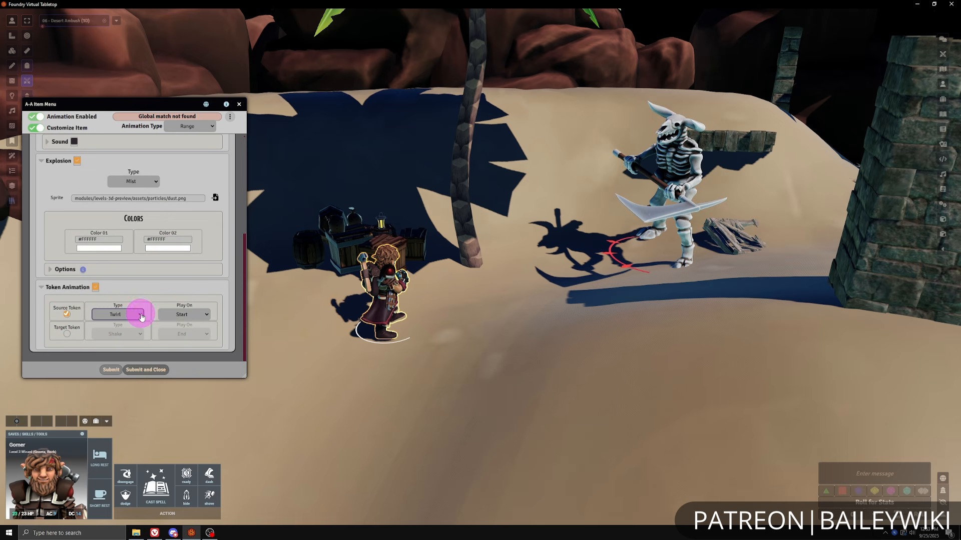
Turn on the target token's Shake animation, keep Play On at Start for the source and End for the target, and submit the settings.
{"action": "left_click", "coordinate": [66, 334]}
{"action": "left_click", "coordinate": [126, 334]}
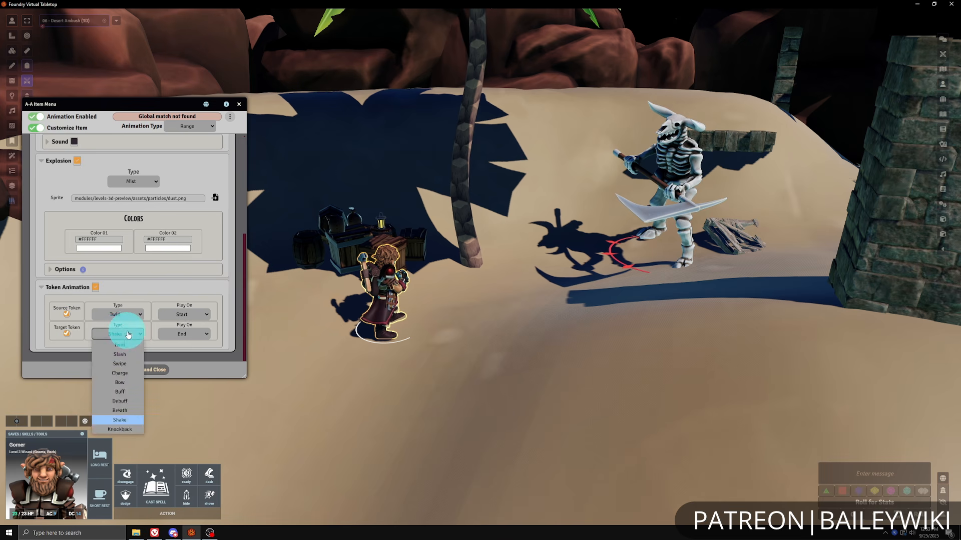
{"action": "left_click", "coordinate": [128, 335]}
{"action": "left_click", "coordinate": [199, 314]}
{"action": "left_click", "coordinate": [199, 314]}
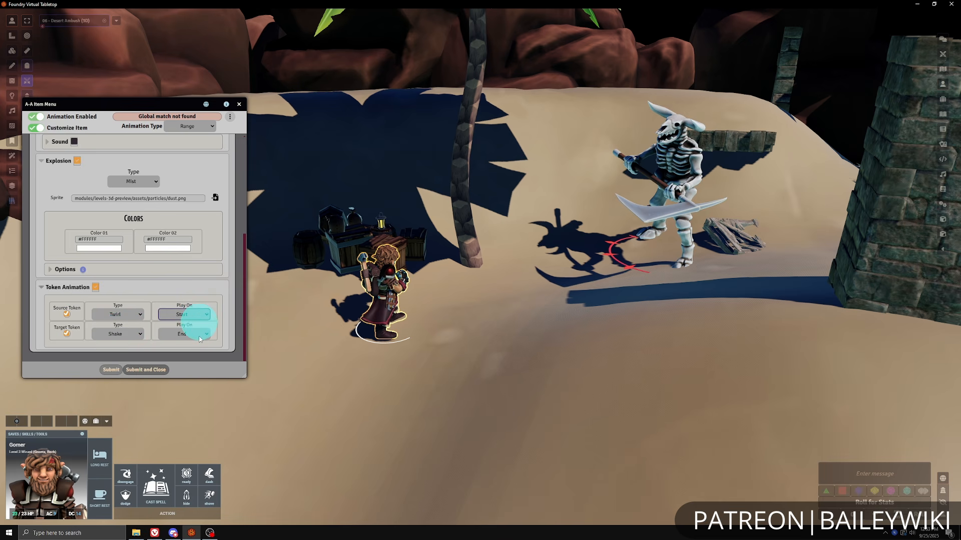
{"action": "left_click", "coordinate": [202, 287]}
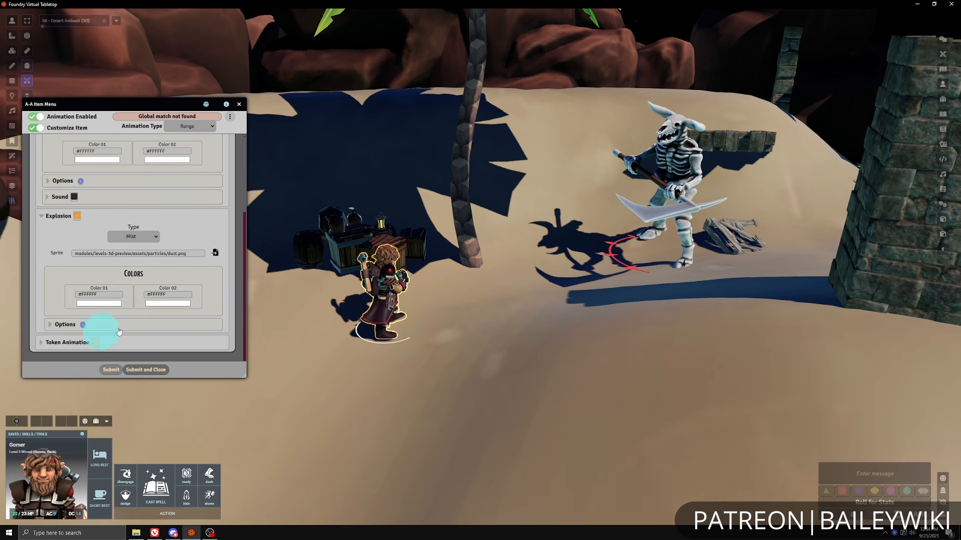
{"action": "left_click", "coordinate": [111, 370]}
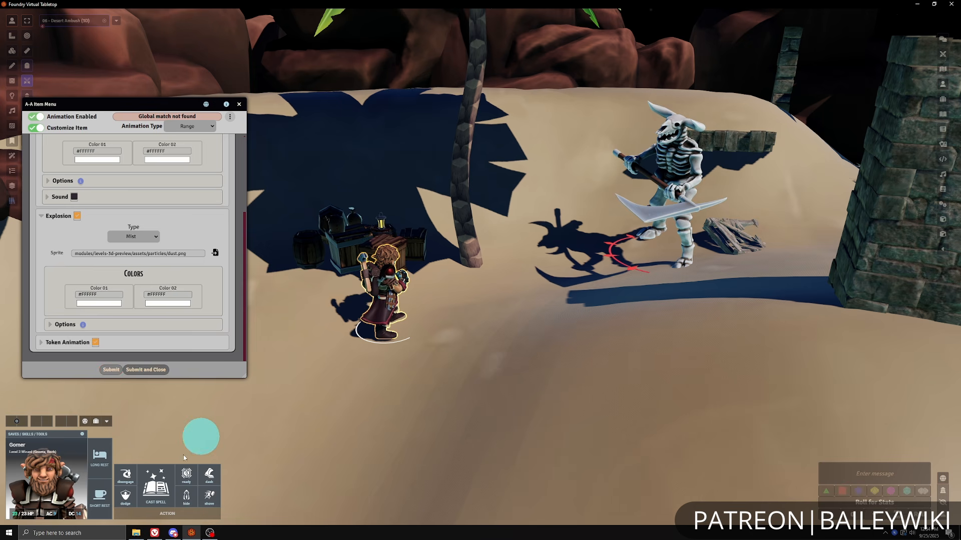
Cast Ray of Sickness at the skeleton and roll its attack to preview the ray, explosion and token animations.
{"action": "left_click", "coordinate": [157, 484]}
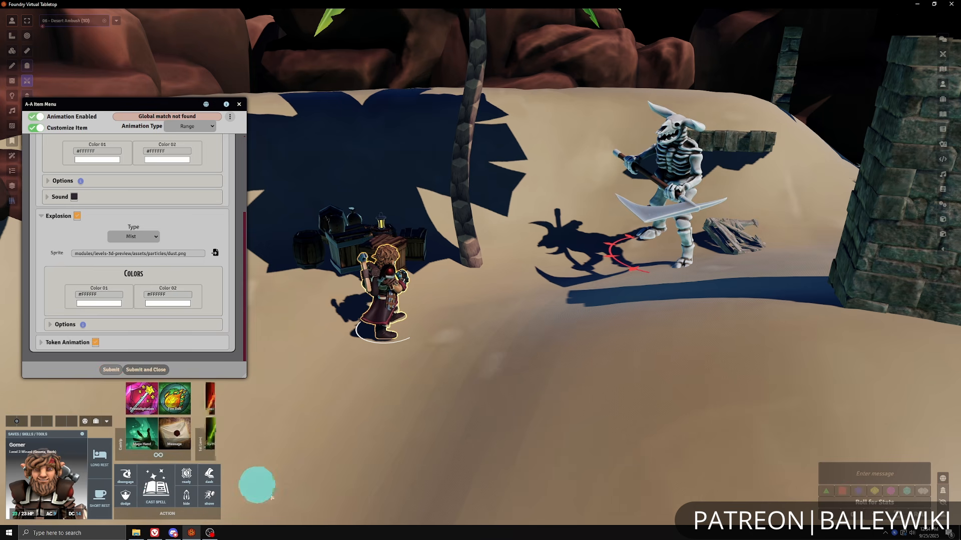
{"action": "left_click", "coordinate": [224, 436]}
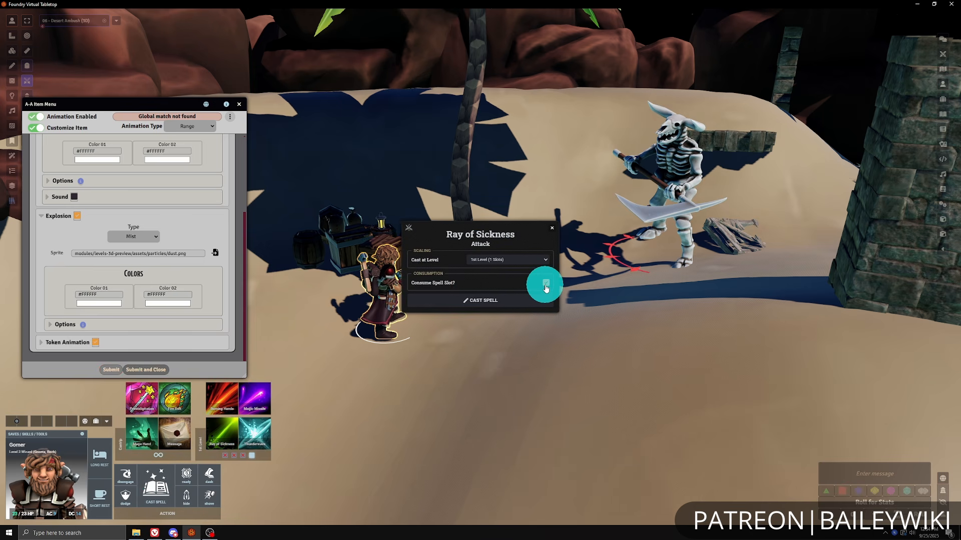
{"action": "left_click", "coordinate": [521, 301]}
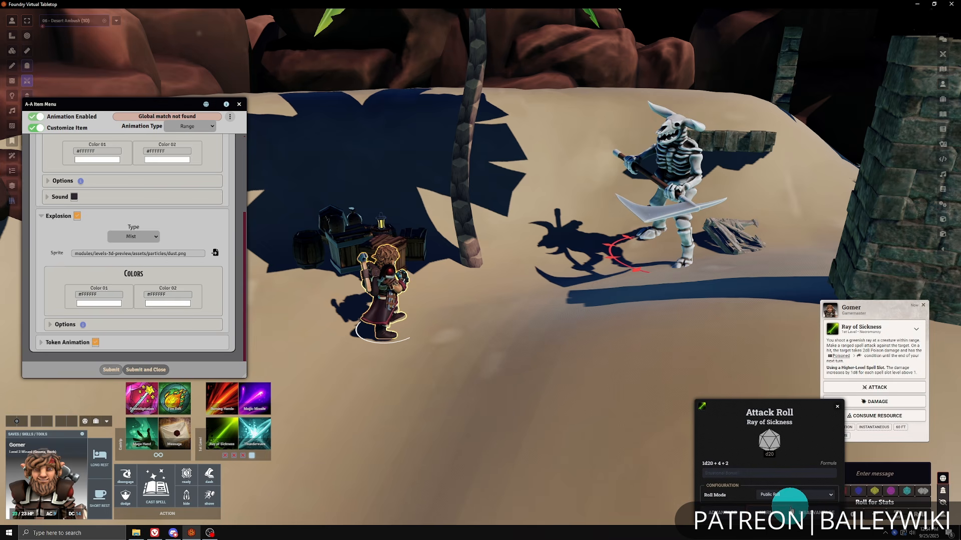
{"action": "left_click", "coordinate": [791, 510]}
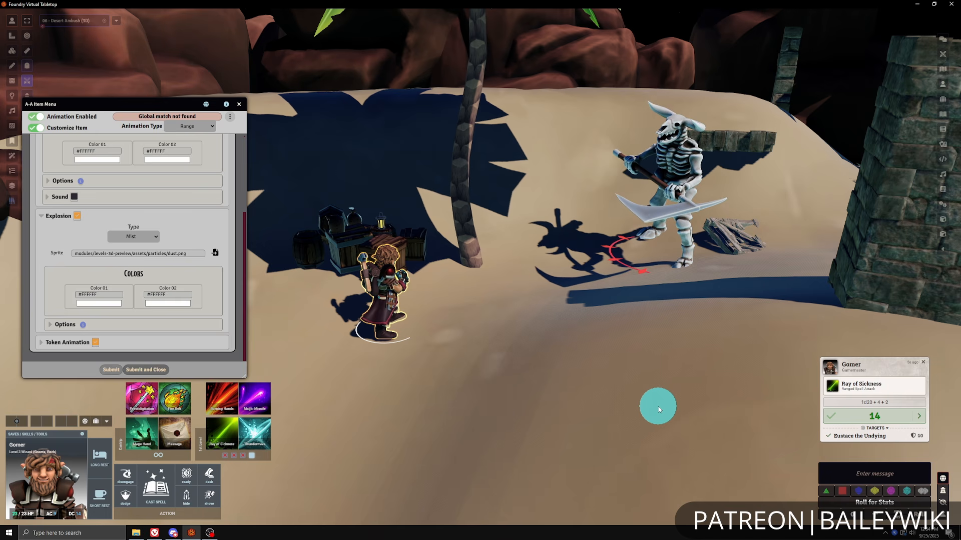
Set the Runic Ray's Color 01 to green #36fa00 and Color 02 to yellow-green #d4ff00.
{"action": "scroll", "coordinate": [182, 235], "scroll_direction": "up", "scroll_amount": 3}
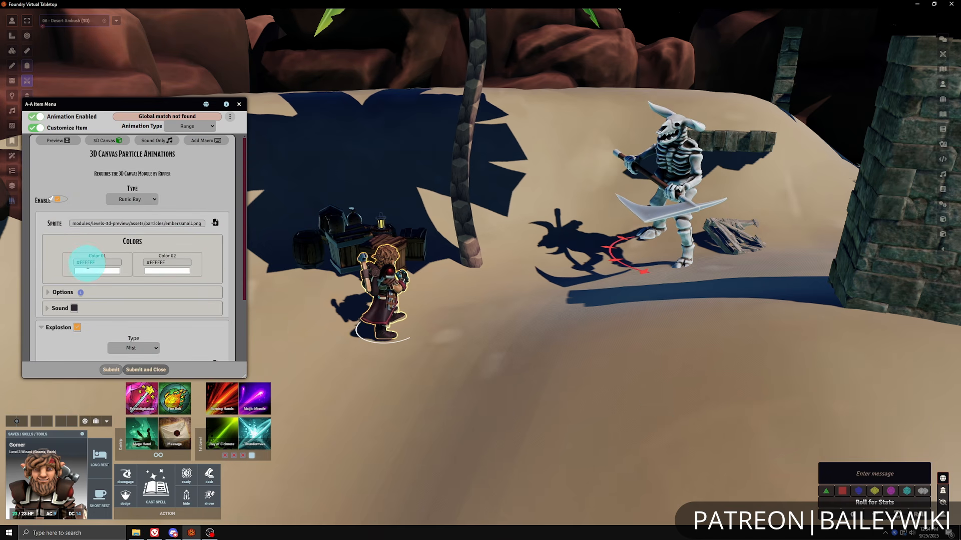
{"action": "left_click", "coordinate": [97, 271]}
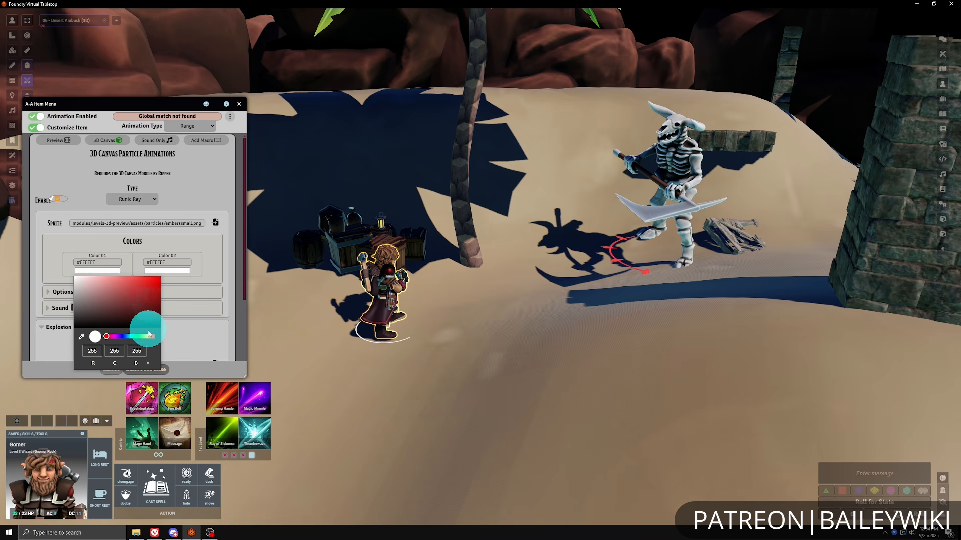
{"action": "left_click_drag", "start_coordinate": [148, 335], "coordinate": [141, 336]}
{"action": "left_click", "coordinate": [159, 278]}
{"action": "left_click", "coordinate": [59, 253]}
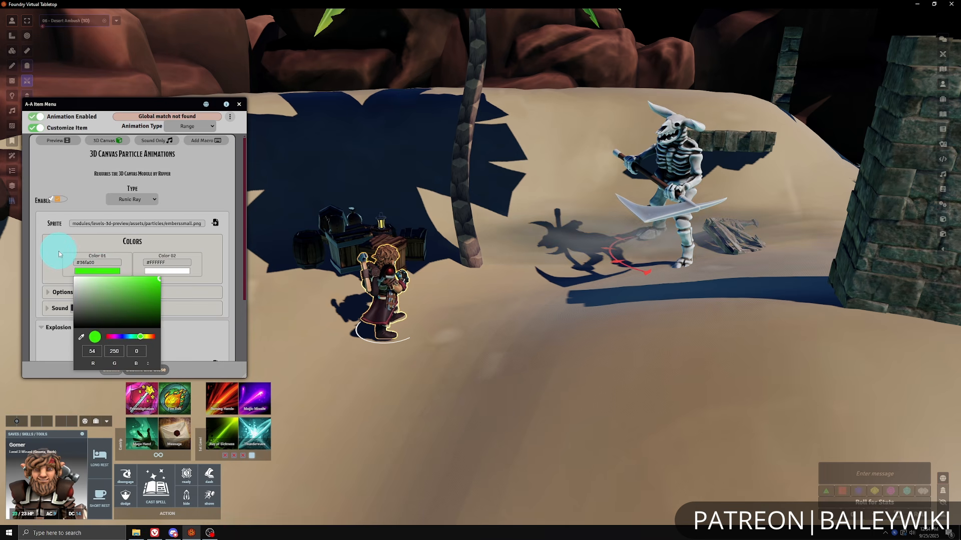
{"action": "left_click", "coordinate": [150, 271]}
{"action": "left_click_drag", "start_coordinate": [208, 337], "coordinate": [216, 336]}
{"action": "left_click", "coordinate": [218, 296]}
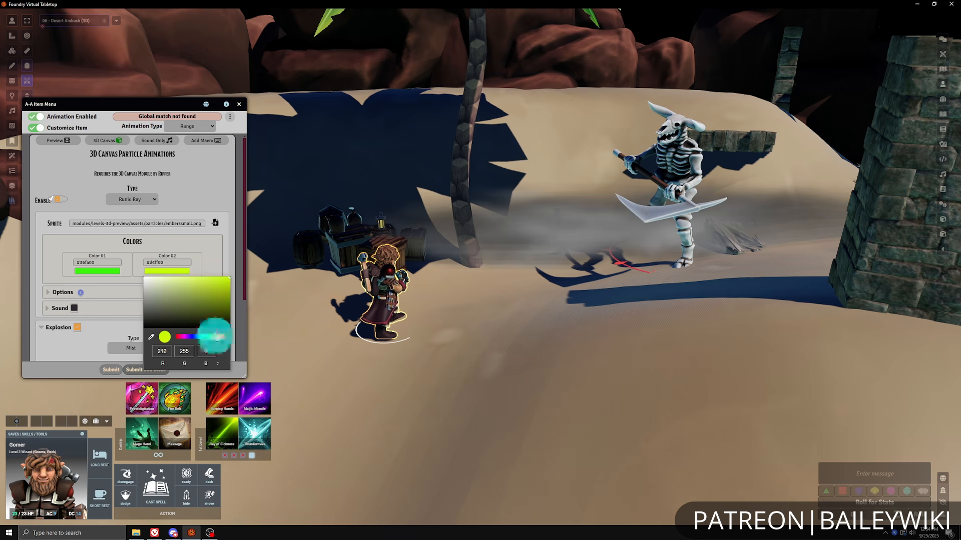
Give the explosion the same colors as the ray, with #36fa00 as Color 01 and #d4ff00 as Color 02.
{"action": "left_click_drag", "start_coordinate": [121, 261], "coordinate": [50, 263]}
{"action": "key", "text": "ctrl+c"}
{"action": "scroll", "coordinate": [176, 315], "scroll_direction": "down", "scroll_amount": 2}
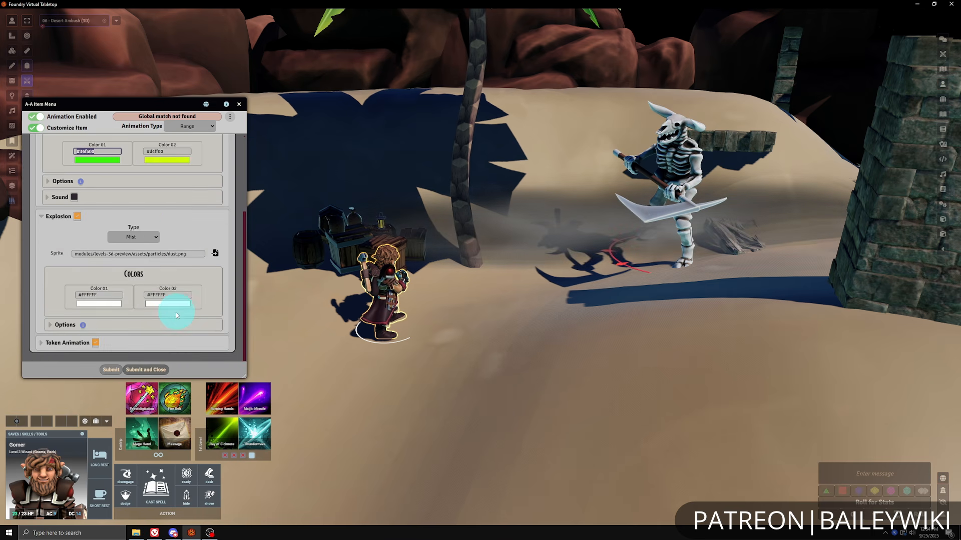
{"action": "left_click", "coordinate": [103, 296]}
{"action": "key", "text": "ctrl+v"}
{"action": "scroll", "coordinate": [194, 236], "scroll_direction": "up", "scroll_amount": 1}
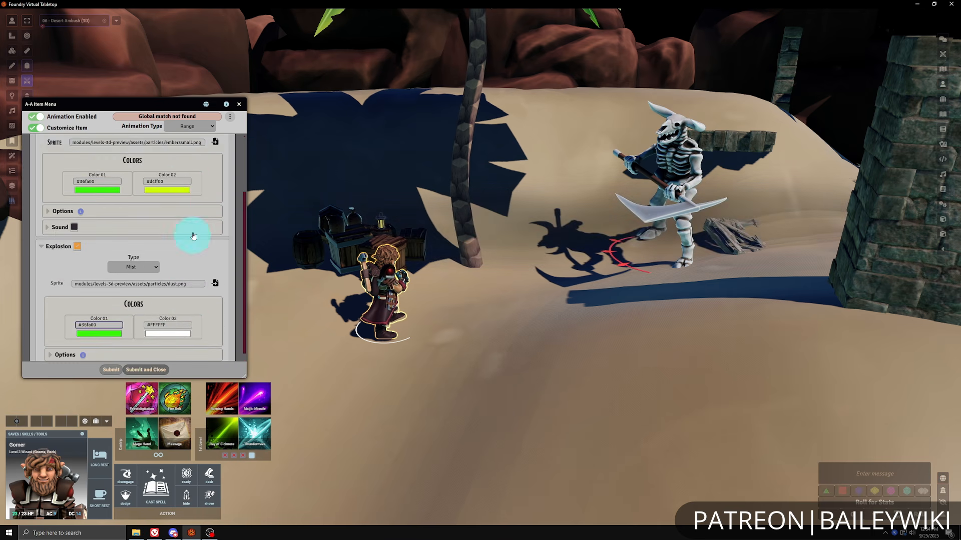
{"action": "left_click_drag", "start_coordinate": [167, 332], "coordinate": [123, 330]}
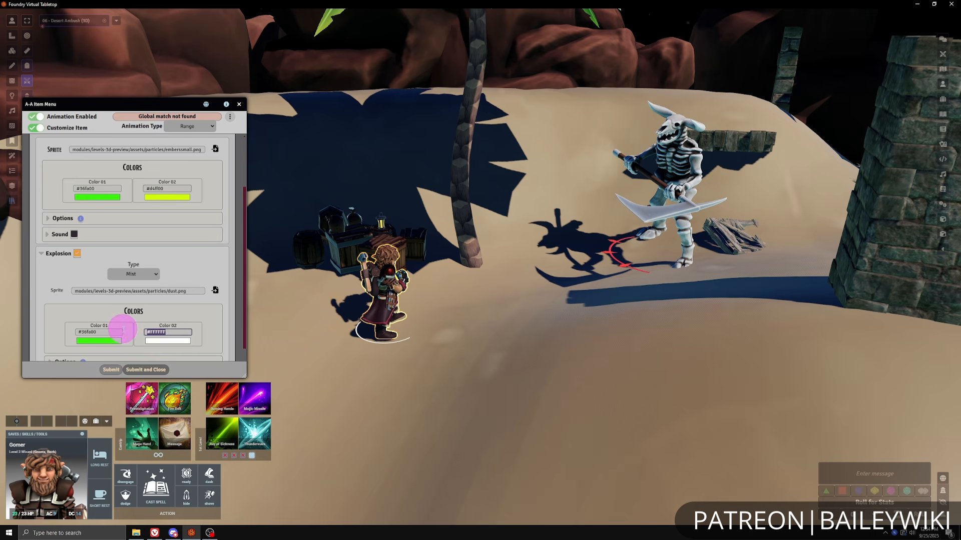
{"action": "type", "text": "#d4ff00"}
Examine the particle options of both the explosion and the Runic Ray.
{"action": "scroll", "coordinate": [206, 262], "scroll_direction": "down", "scroll_amount": 1}
{"action": "left_click", "coordinate": [60, 323]}
{"action": "scroll", "coordinate": [134, 222], "scroll_direction": "down", "scroll_amount": 1}
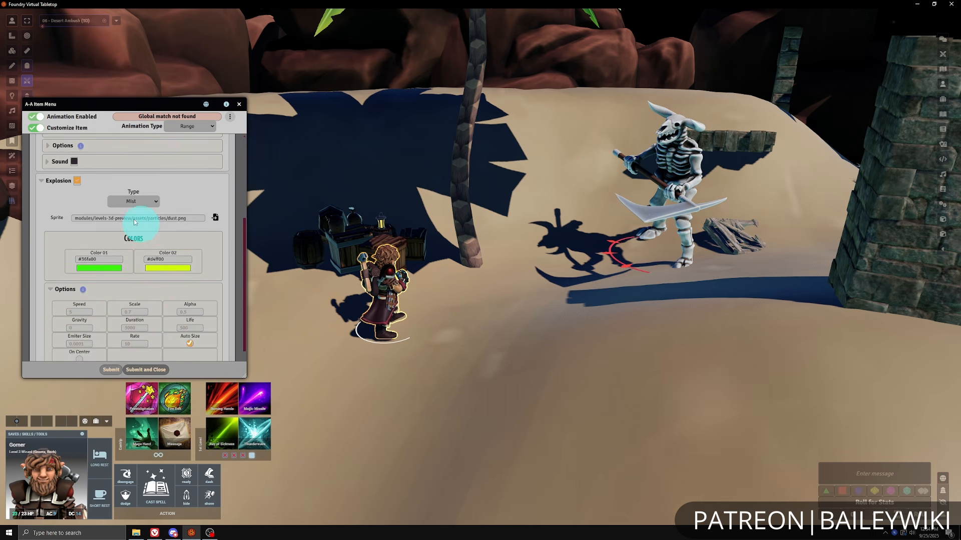
{"action": "scroll", "coordinate": [135, 222], "scroll_direction": "up", "scroll_amount": 1}
{"action": "left_click", "coordinate": [60, 182]}
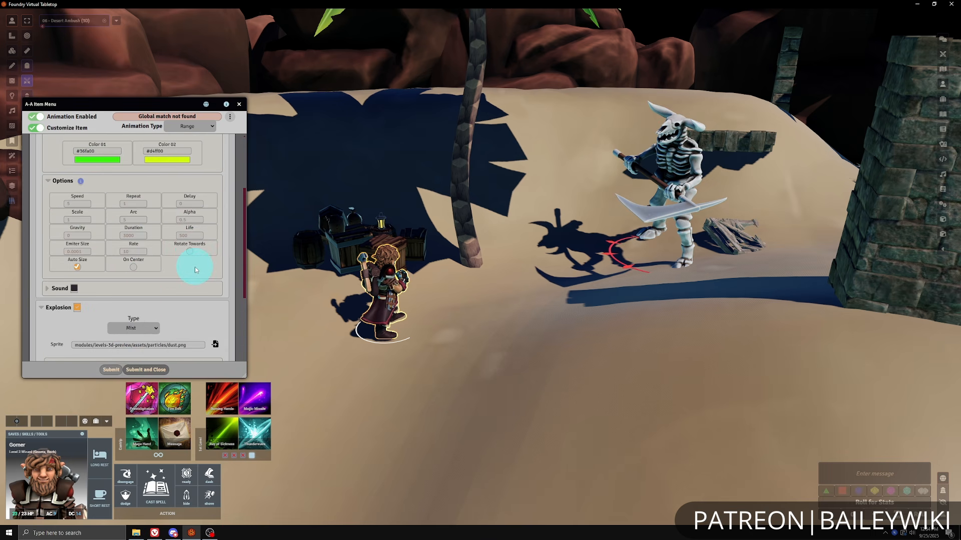
{"action": "scroll", "coordinate": [189, 311], "scroll_direction": "down", "scroll_amount": 4}
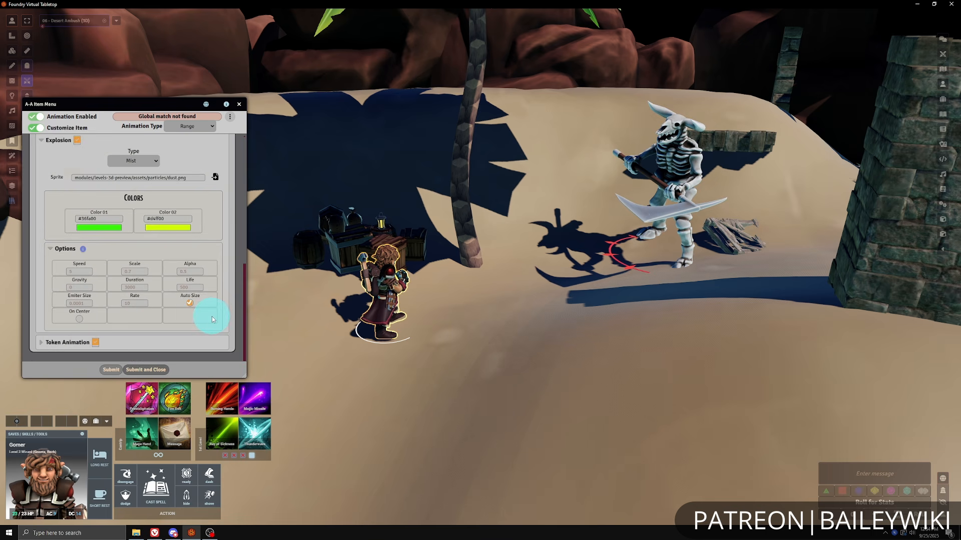
{"action": "scroll", "coordinate": [208, 315], "scroll_direction": "up", "scroll_amount": 4}
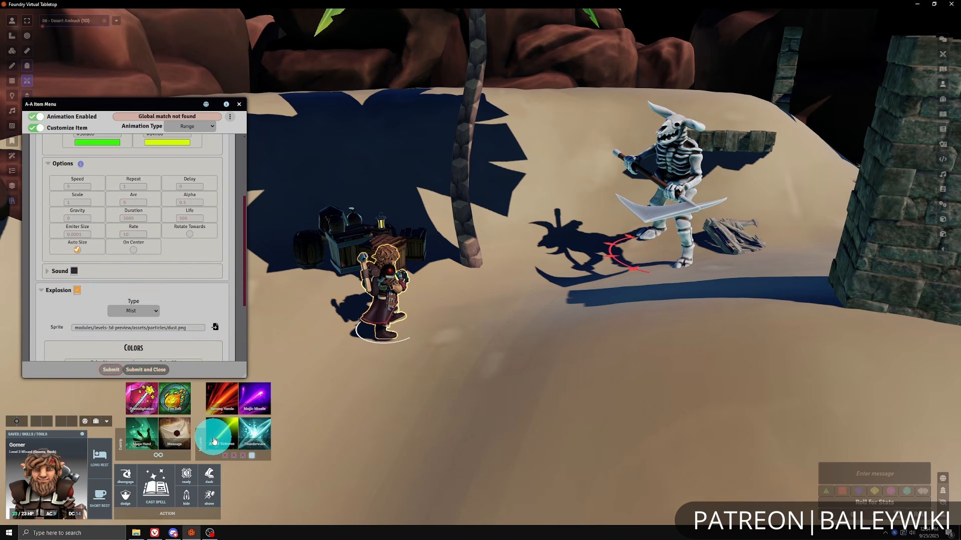
Cast Ray of Sickness again and roll its attack to preview the recolored ray and explosion.
{"action": "left_click", "coordinate": [220, 431]}
{"action": "left_click", "coordinate": [521, 300]}
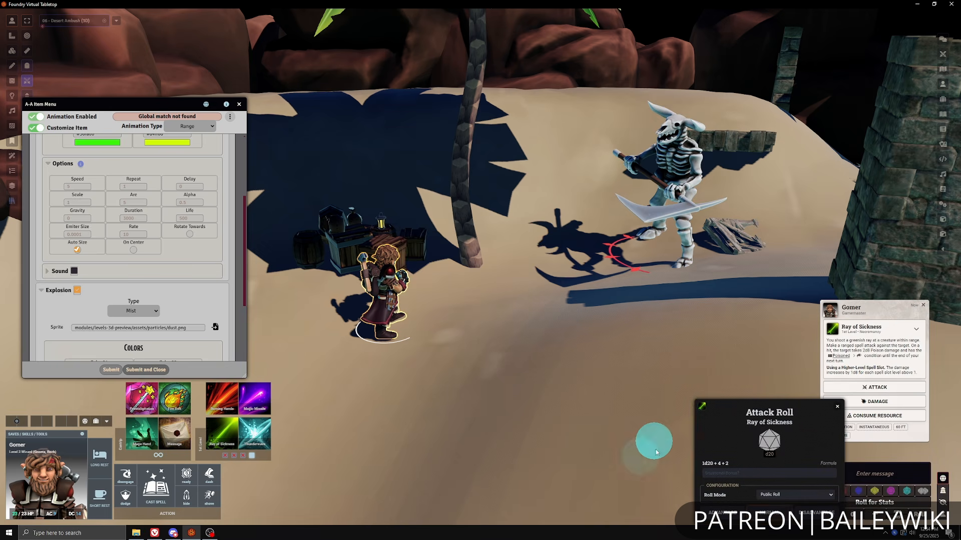
{"action": "left_click", "coordinate": [777, 517]}
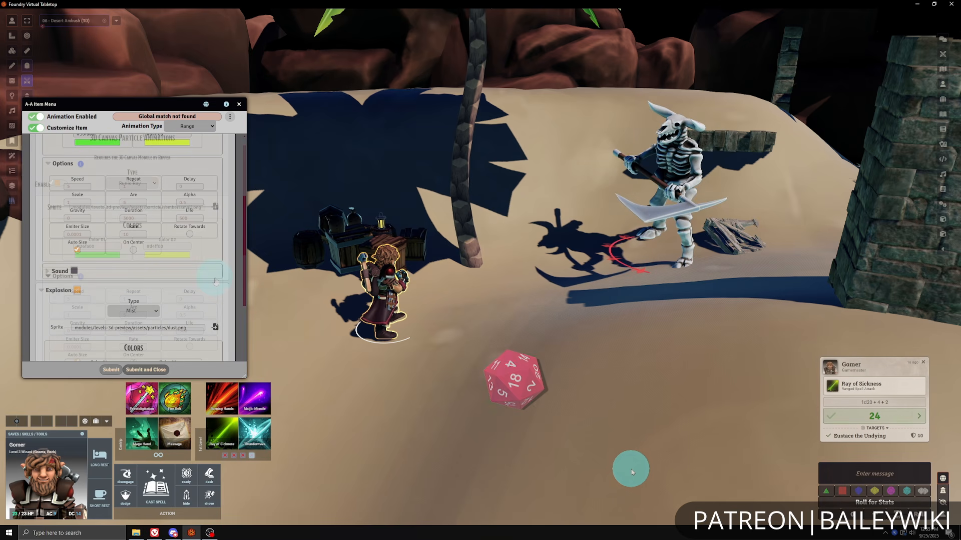
Review the ray and explosion settings, and open the help information for the ray's options.
{"action": "scroll", "coordinate": [214, 275], "scroll_direction": "up", "scroll_amount": 3}
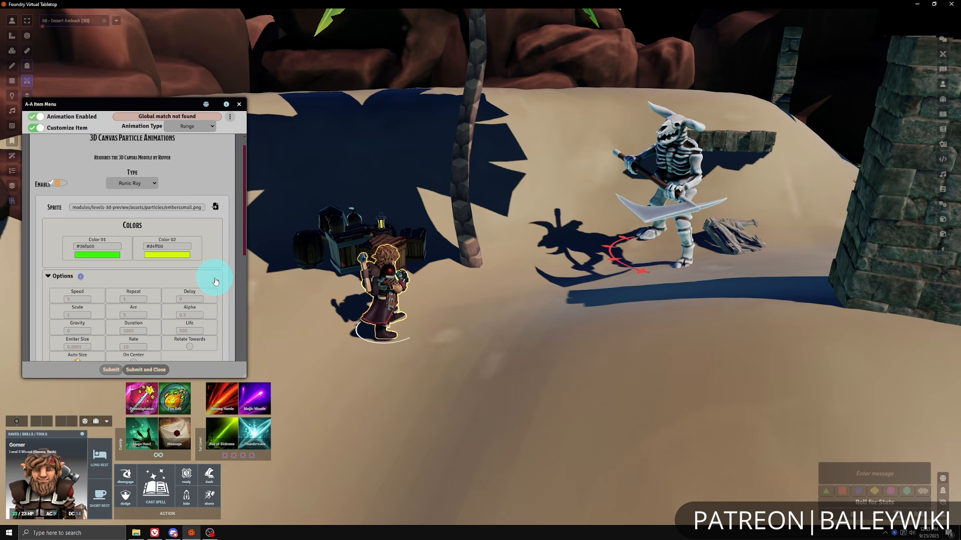
{"action": "scroll", "coordinate": [167, 310], "scroll_direction": "down", "scroll_amount": 10}
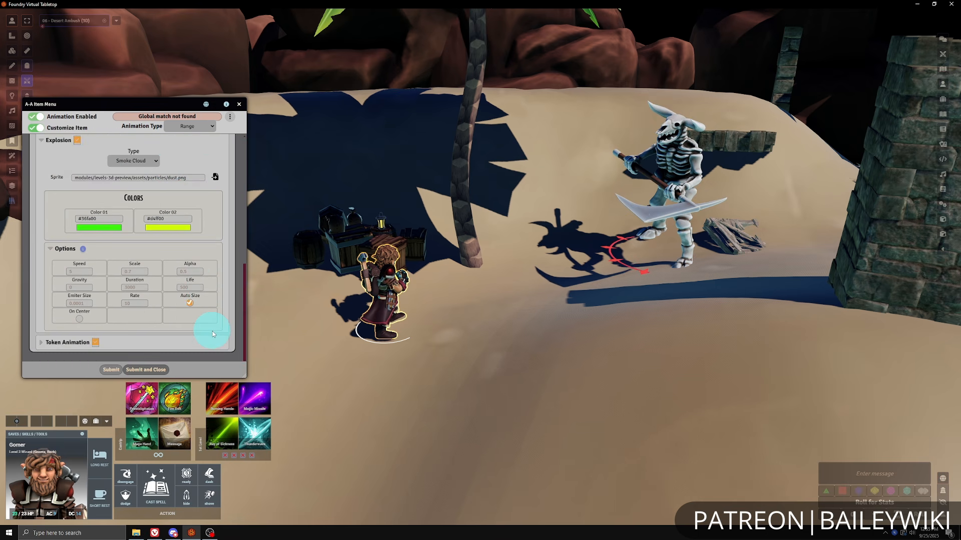
{"action": "scroll", "coordinate": [206, 323], "scroll_direction": "up", "scroll_amount": 5}
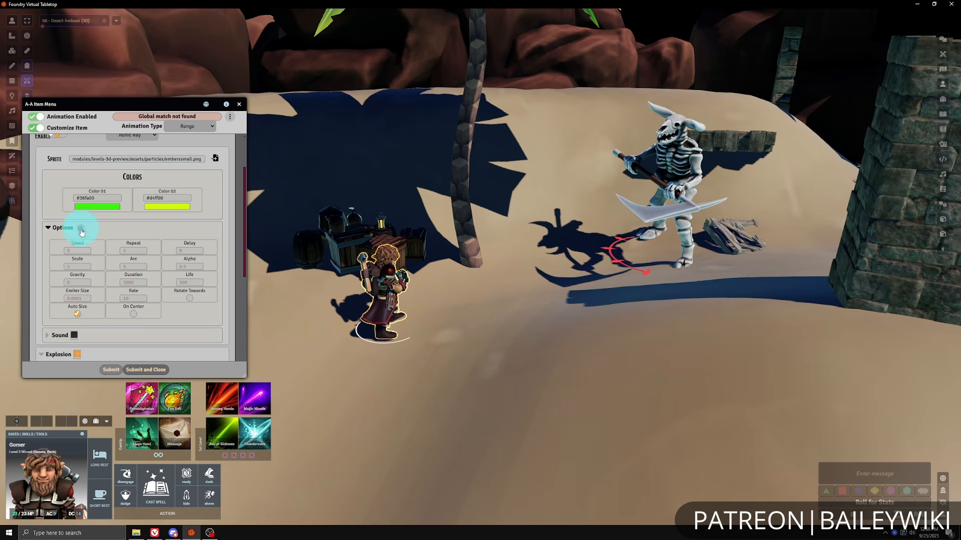
{"action": "left_click", "coordinate": [81, 229]}
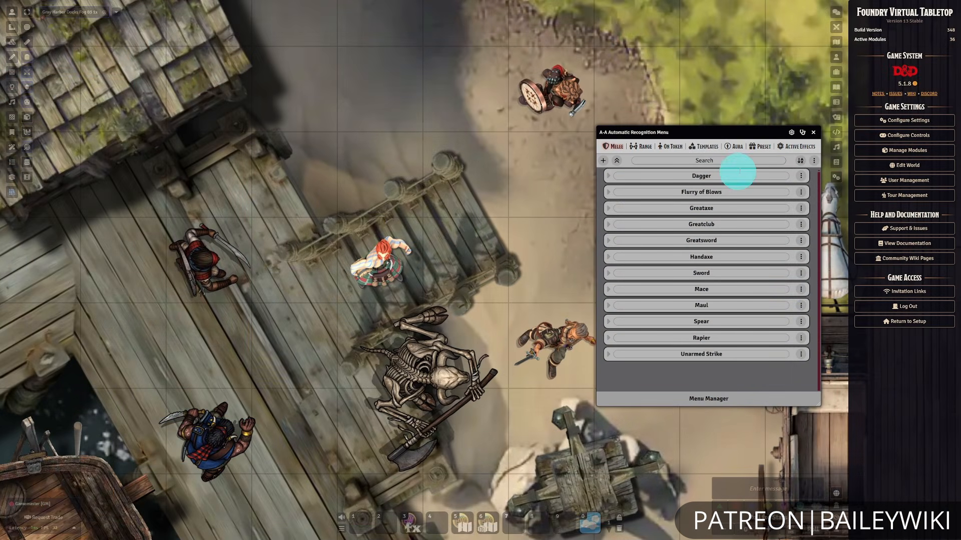
Show the Active Effects animations and apply the Frightened condition to the red-haired token on the stairs to preview its animation.
{"action": "left_click", "coordinate": [793, 146]}
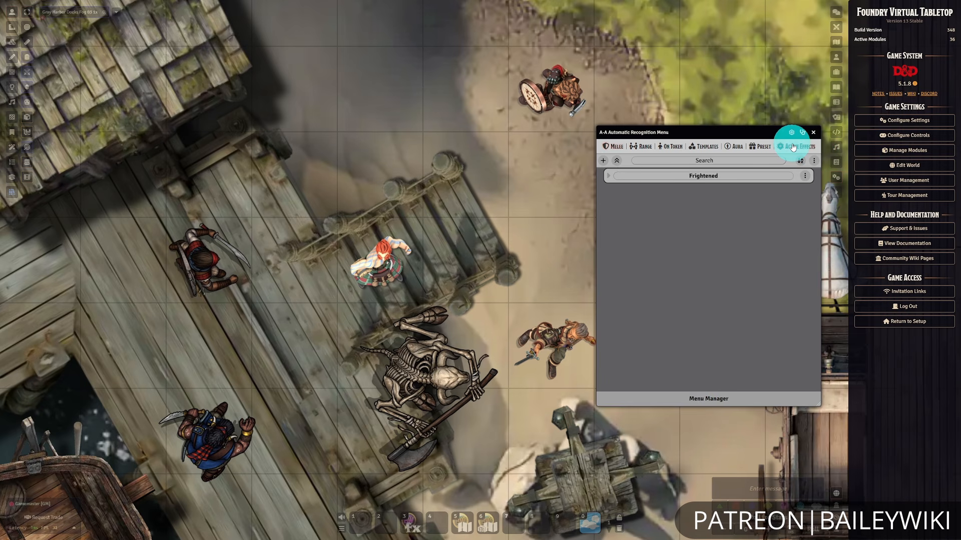
{"action": "left_click", "coordinate": [384, 268]}
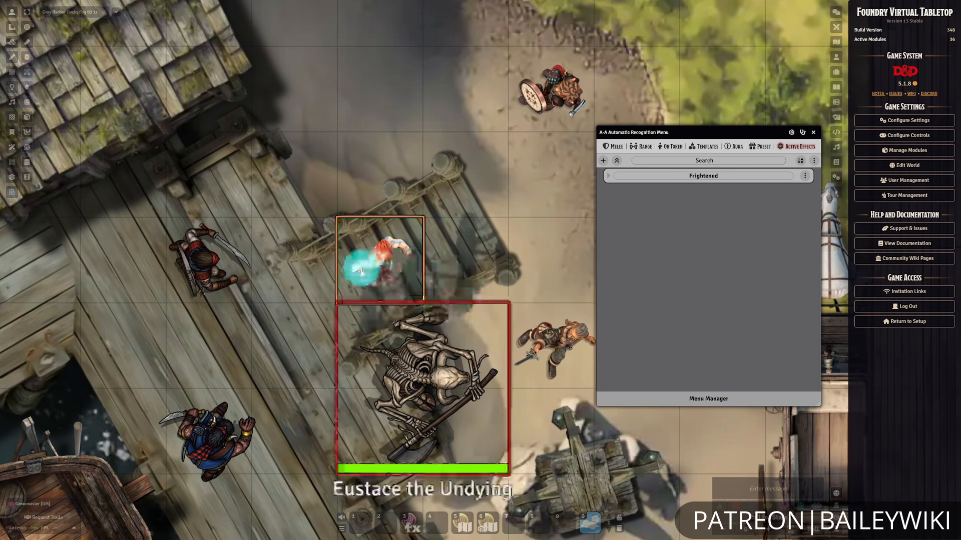
{"action": "right_click", "coordinate": [380, 254]}
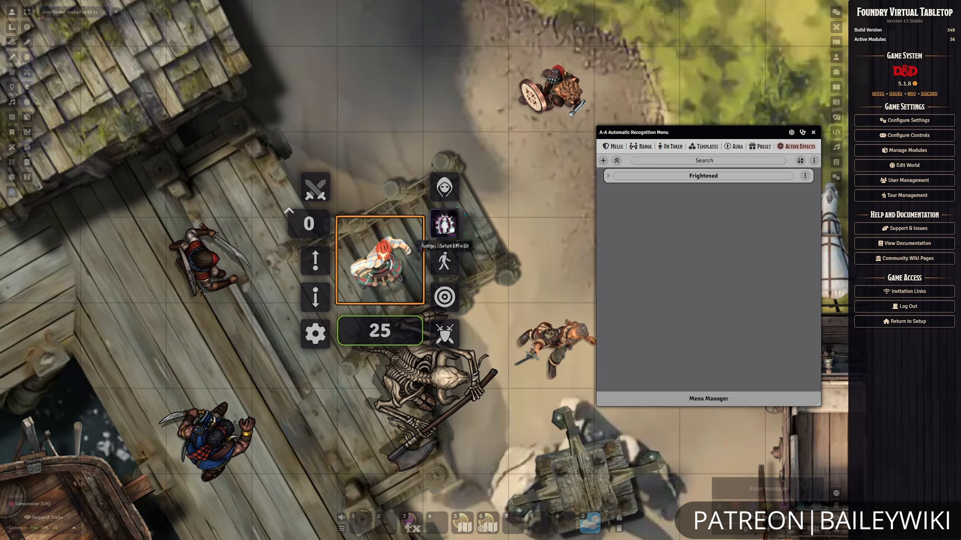
{"action": "left_click", "coordinate": [450, 227]}
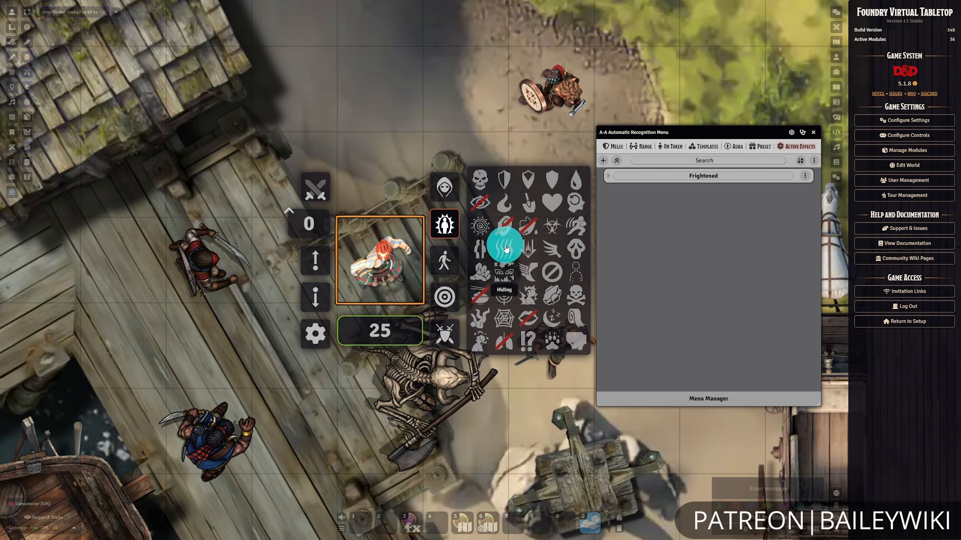
{"action": "left_click", "coordinate": [578, 249]}
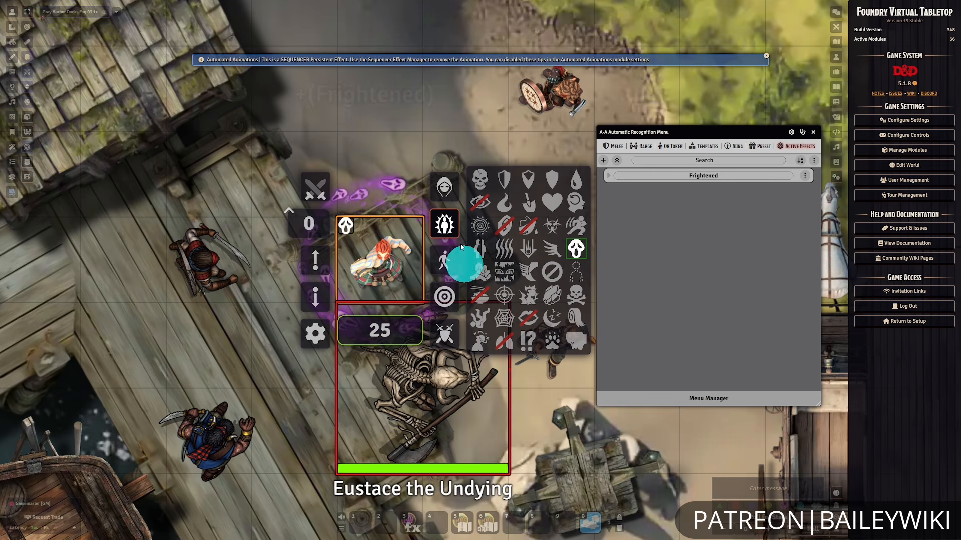
{"action": "left_click", "coordinate": [418, 103]}
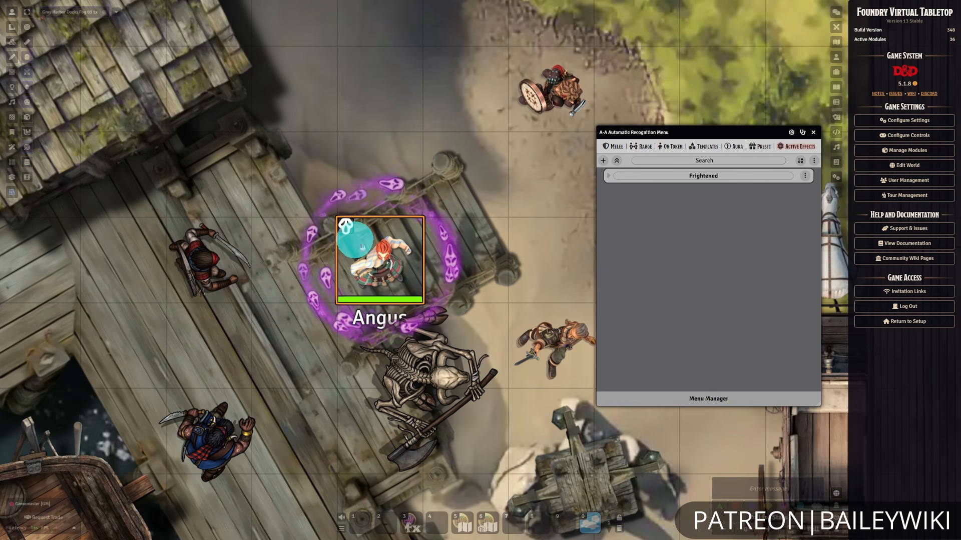
Remove the Frightened condition from the red-haired token and deselect the token.
{"action": "right_click", "coordinate": [397, 264]}
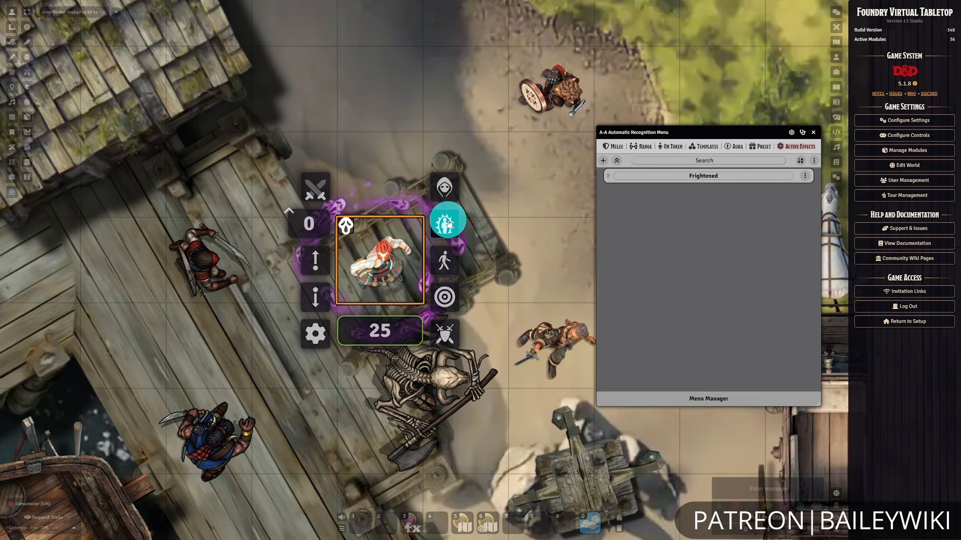
{"action": "left_click", "coordinate": [449, 223]}
{"action": "left_click", "coordinate": [575, 273]}
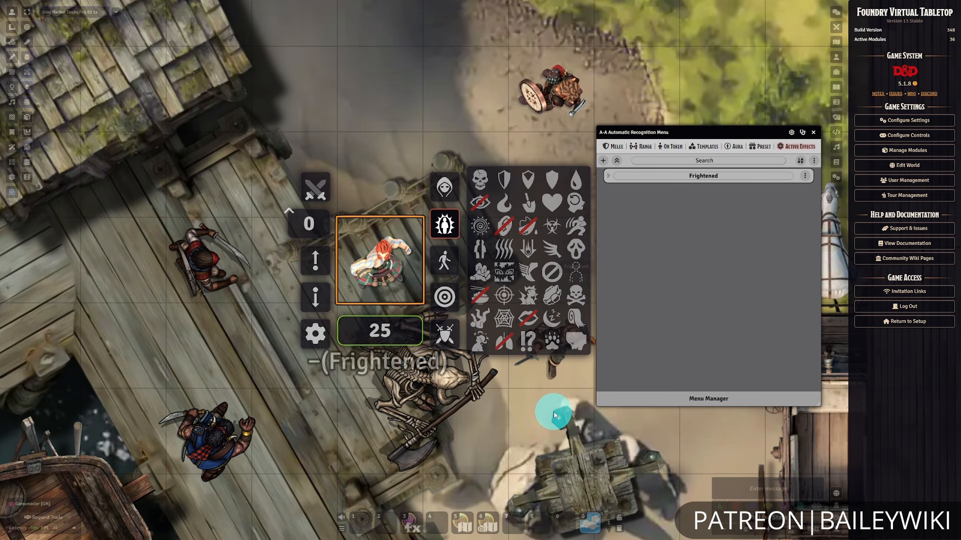
{"action": "left_click", "coordinate": [388, 79]}
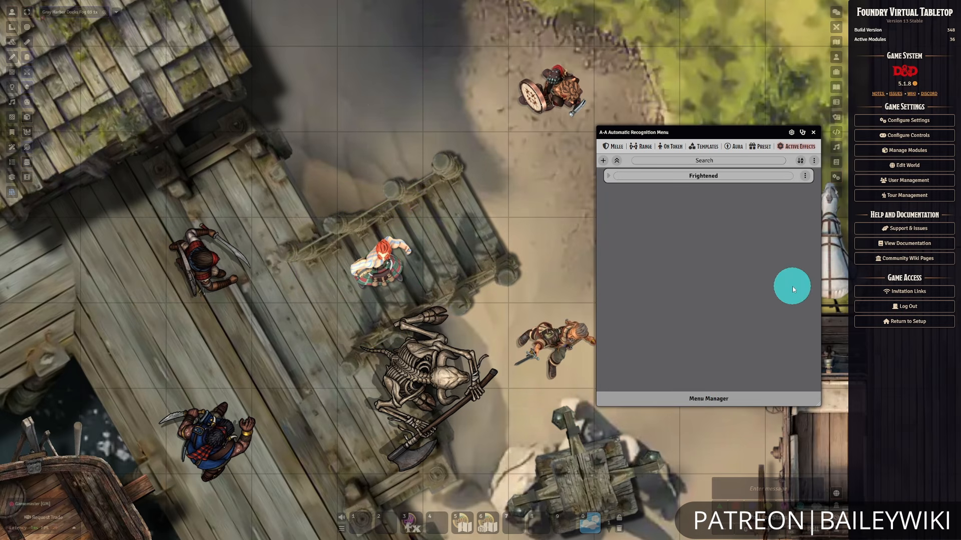
Expand the Frightened entry and its primary animation options, and examine the settings.
{"action": "left_click", "coordinate": [607, 177]}
{"action": "left_click", "coordinate": [609, 179]}
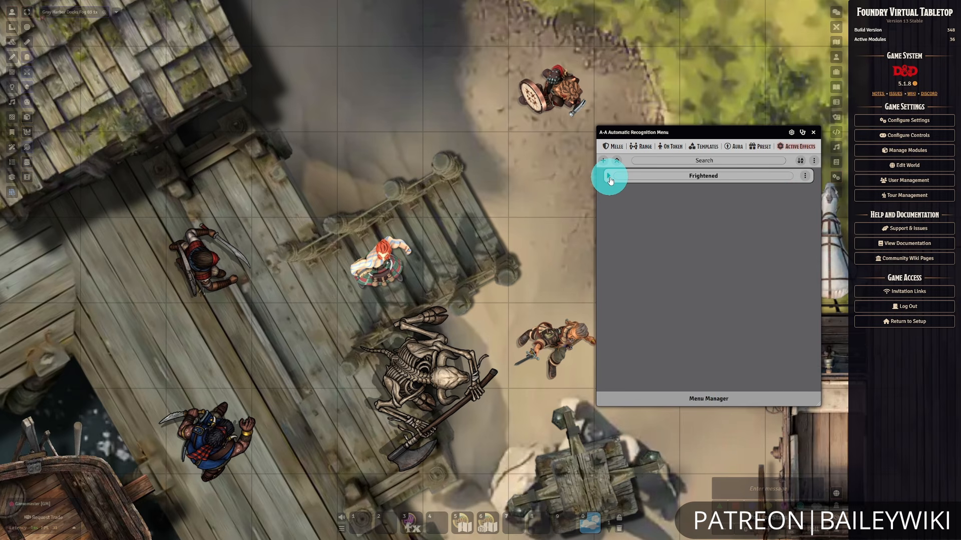
{"action": "left_click", "coordinate": [609, 180]}
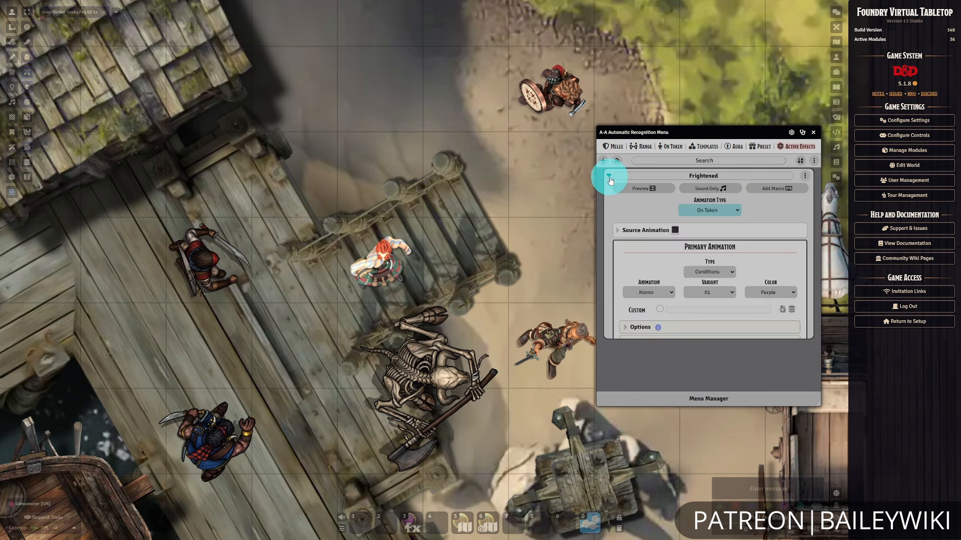
{"action": "left_click", "coordinate": [628, 329]}
{"action": "scroll", "coordinate": [635, 255], "scroll_direction": "down", "scroll_amount": 3}
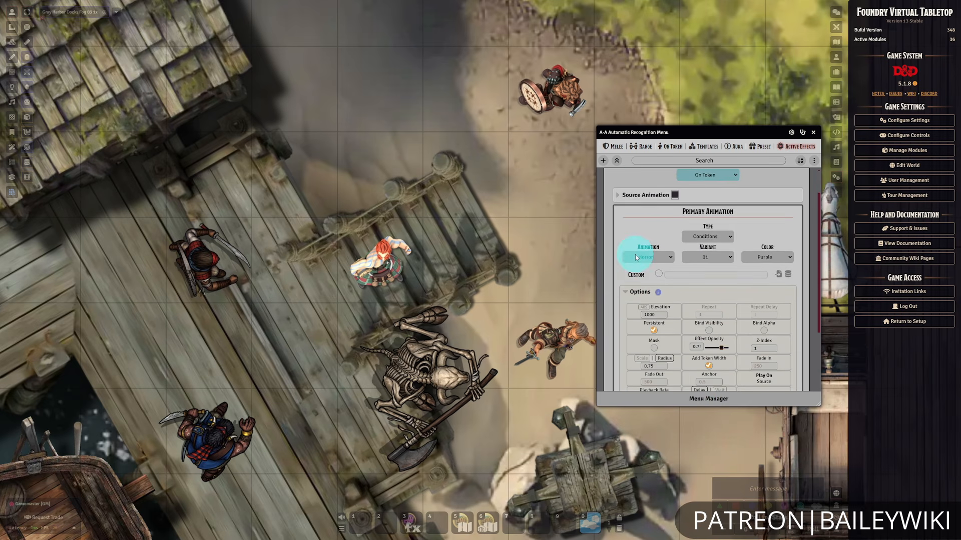
{"action": "scroll", "coordinate": [780, 230], "scroll_direction": "up", "scroll_amount": 1}
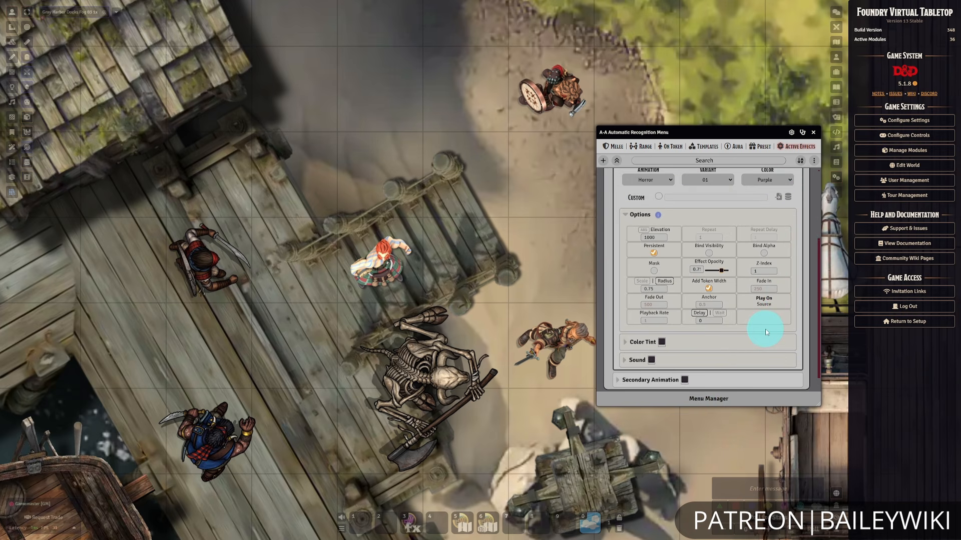
{"action": "scroll", "coordinate": [765, 329], "scroll_direction": "up", "scroll_amount": 1}
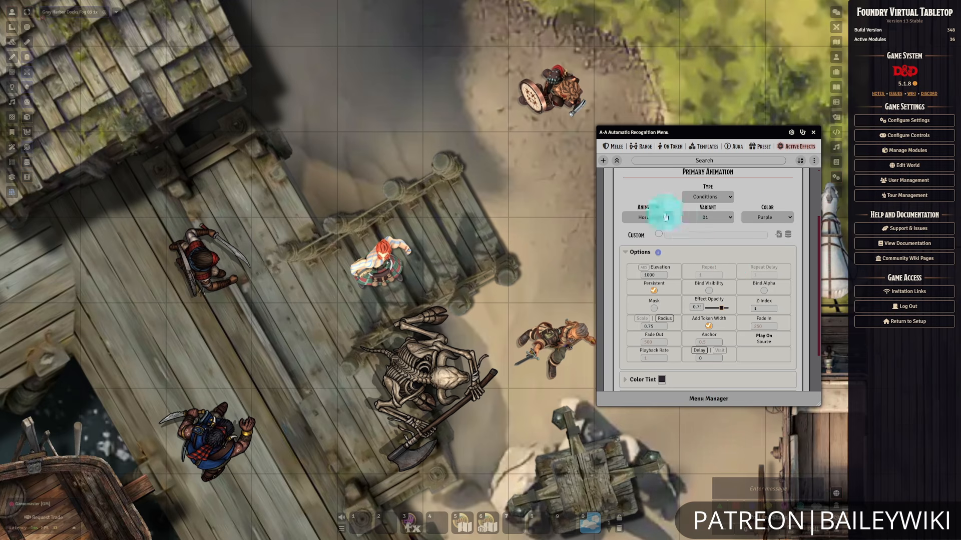
Review the available types, animations and variants for Frightened's primary animation without changing the selection.
{"action": "left_click", "coordinate": [722, 201]}
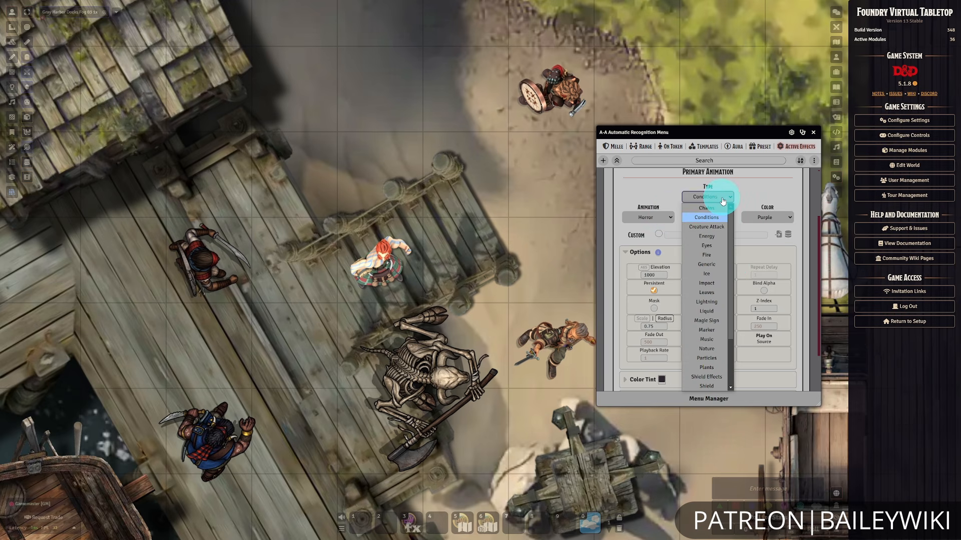
{"action": "left_click", "coordinate": [722, 200]}
{"action": "left_click", "coordinate": [663, 215]}
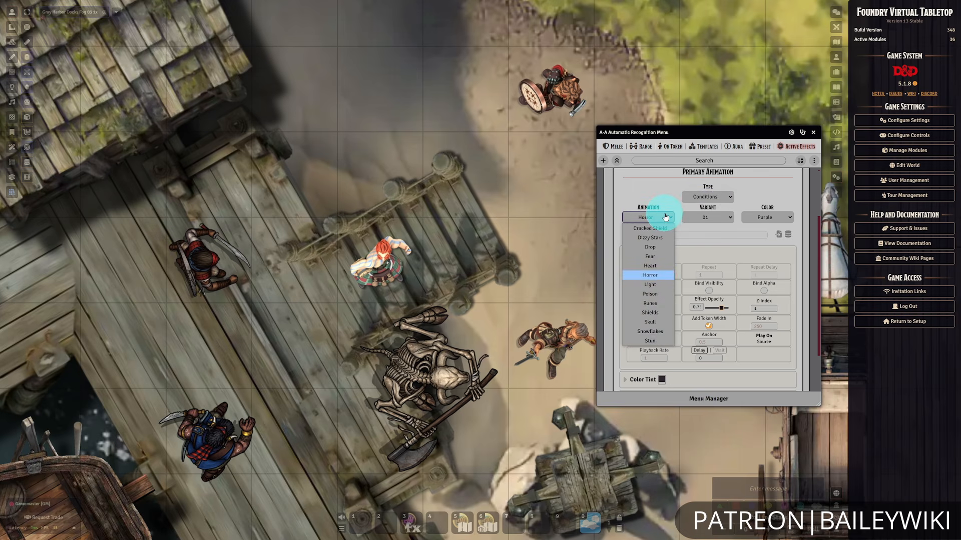
{"action": "left_click", "coordinate": [665, 217]}
{"action": "left_click", "coordinate": [732, 220]}
{"action": "left_click", "coordinate": [732, 221]}
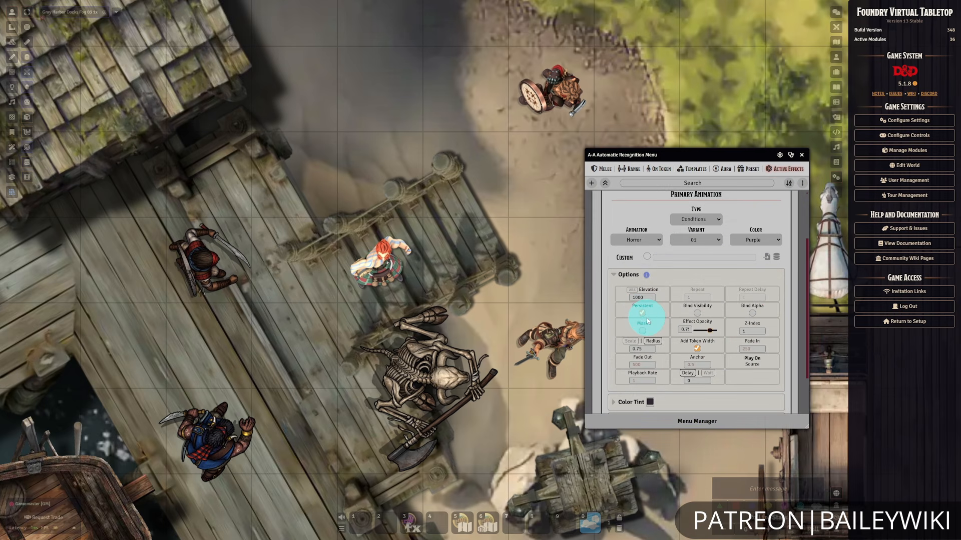
Apply the Frightened condition to the red-haired token again, moving the recognition menu clear of the status effects.
{"action": "right_click", "coordinate": [380, 260]}
{"action": "left_click", "coordinate": [445, 224]}
{"action": "left_click", "coordinate": [518, 222]}
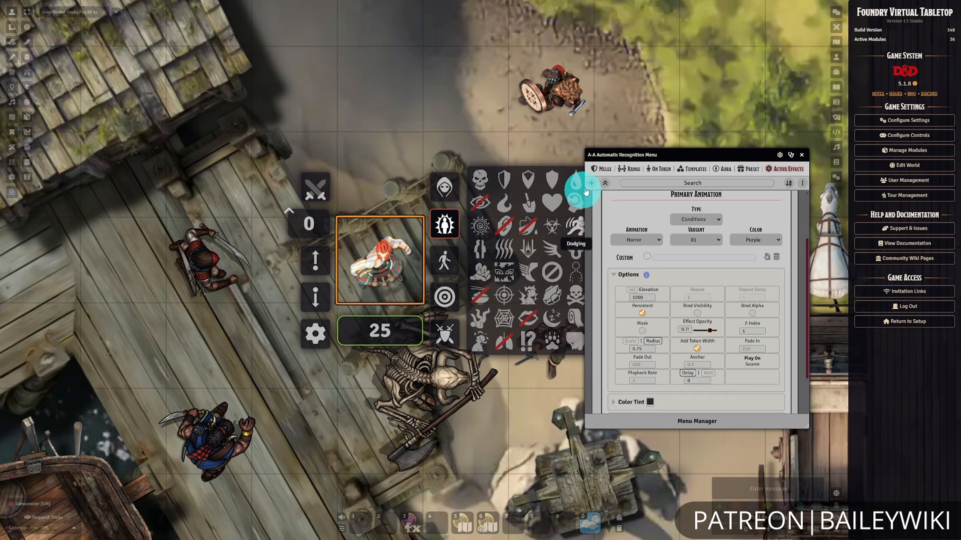
{"action": "left_click_drag", "start_coordinate": [671, 154], "coordinate": [698, 152]}
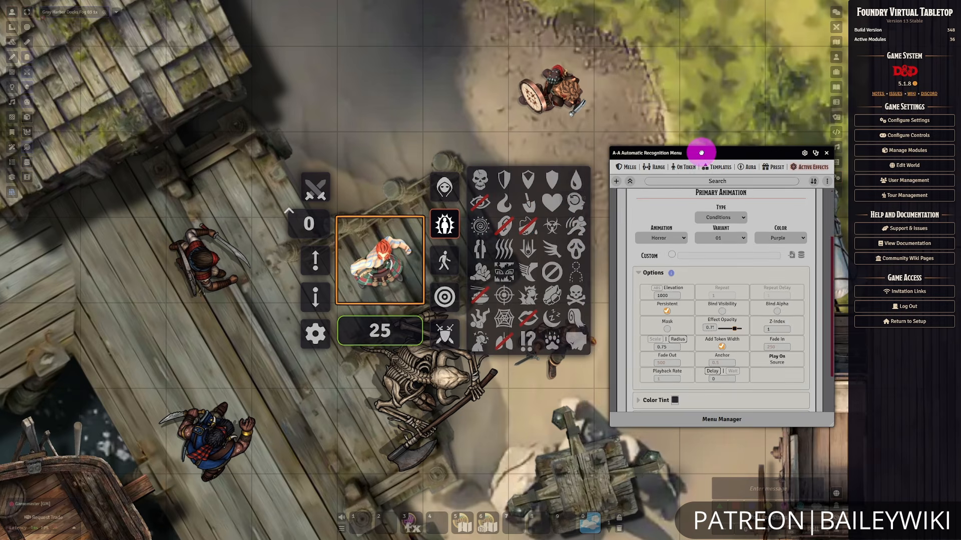
{"action": "left_click", "coordinate": [576, 247]}
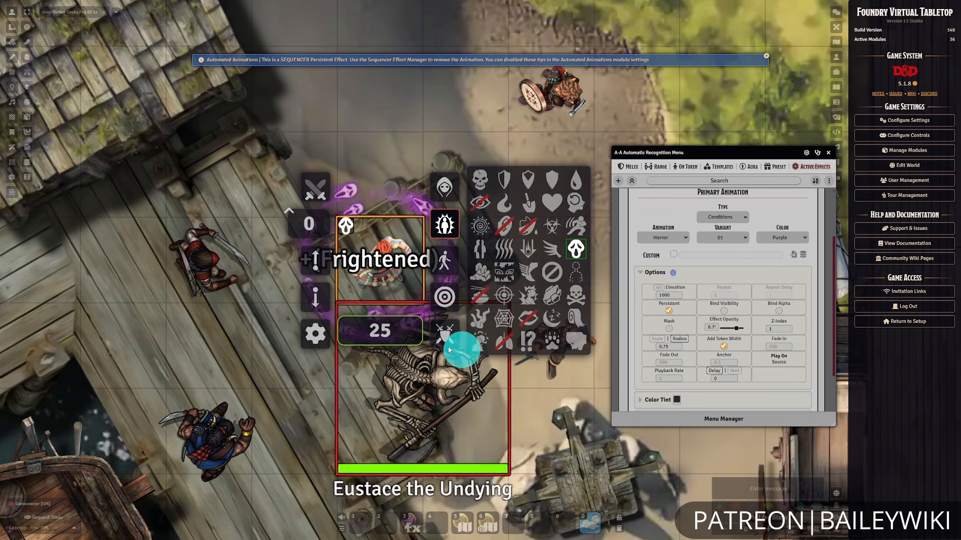
Clear the reapplied Frightened condition from the red-haired token and close its controls.
{"action": "right_click", "coordinate": [393, 253]}
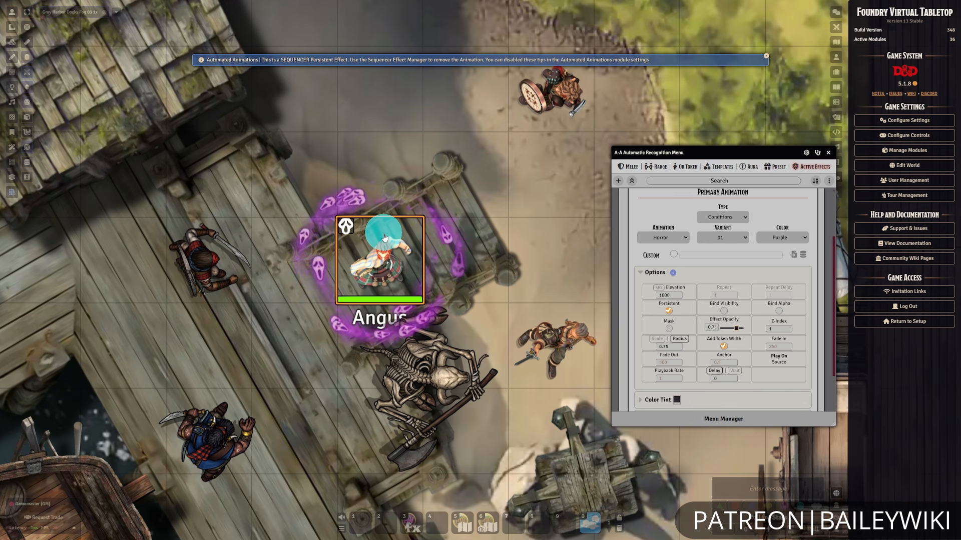
{"action": "right_click", "coordinate": [408, 256]}
{"action": "left_click", "coordinate": [444, 226]}
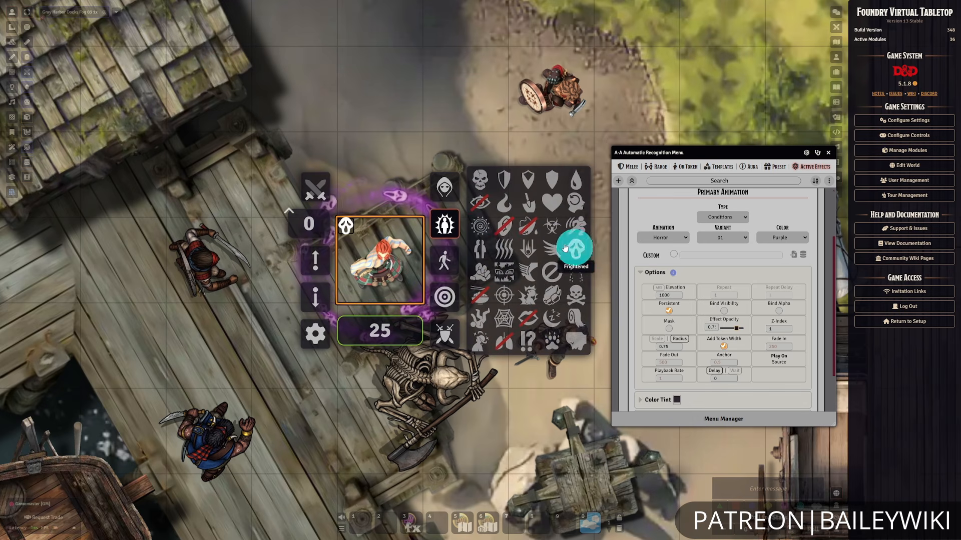
{"action": "left_click", "coordinate": [576, 248]}
{"action": "left_click", "coordinate": [425, 127]}
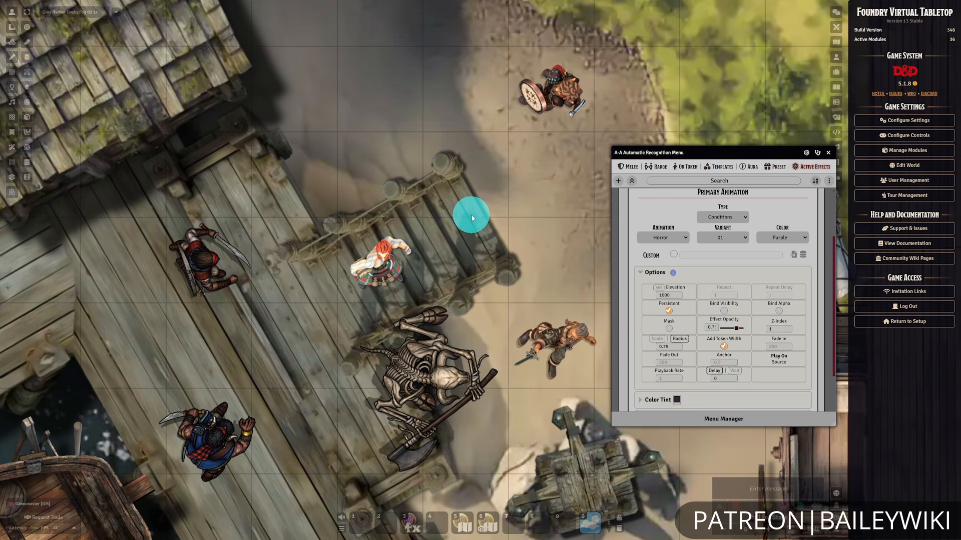
Apply the Frightened condition to the large skeleton token and to the red-haired token beside it.
{"action": "right_click", "coordinate": [398, 350]}
{"action": "left_click", "coordinate": [530, 354]}
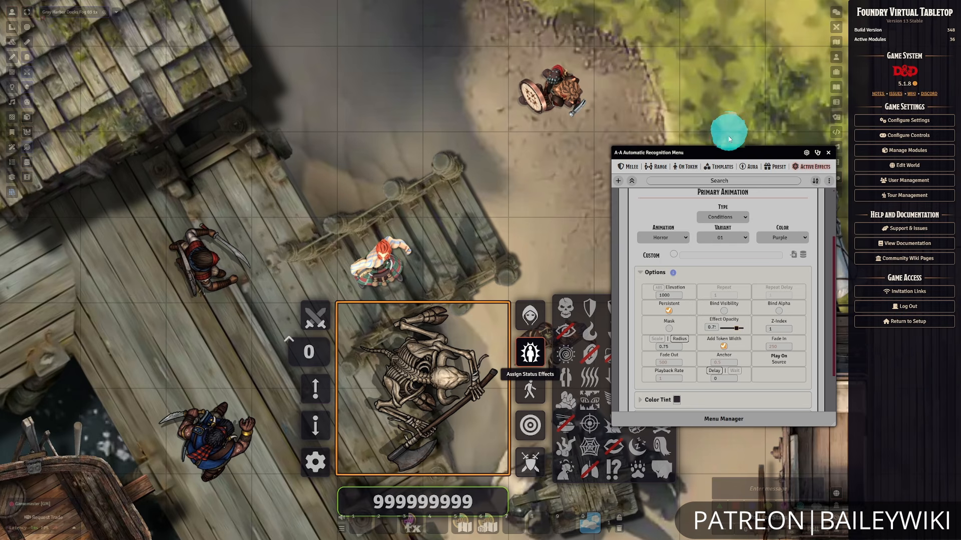
{"action": "left_click", "coordinate": [661, 377]}
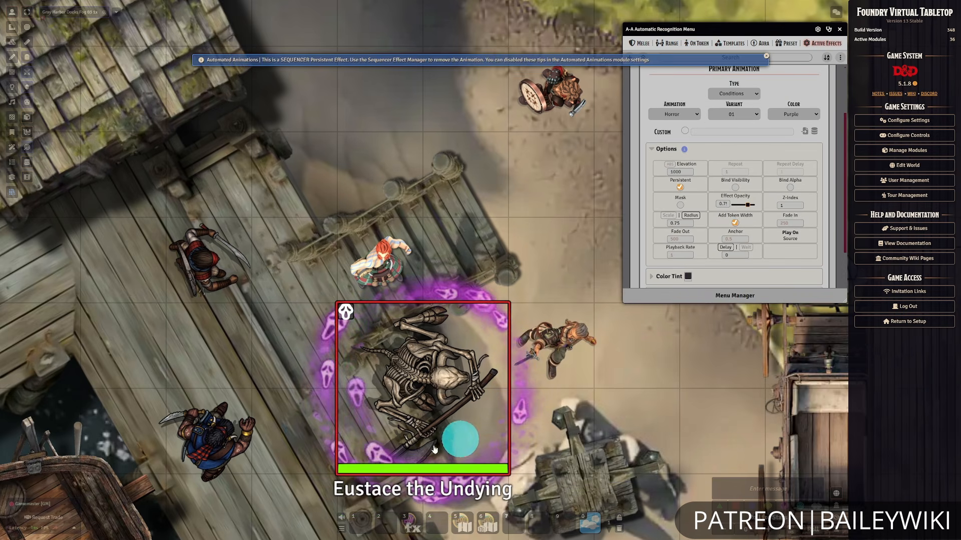
{"action": "right_click", "coordinate": [380, 258]}
{"action": "left_click", "coordinate": [444, 225]}
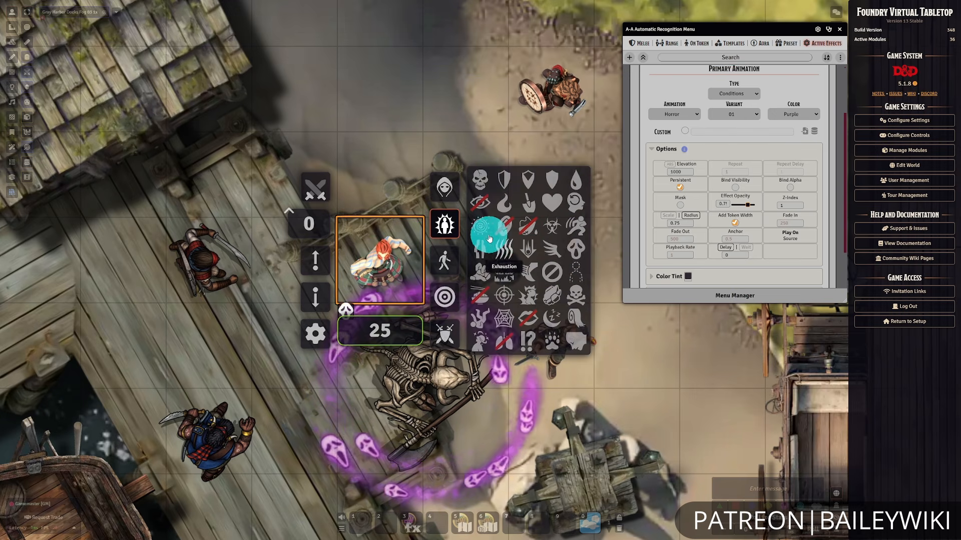
{"action": "left_click", "coordinate": [574, 254]}
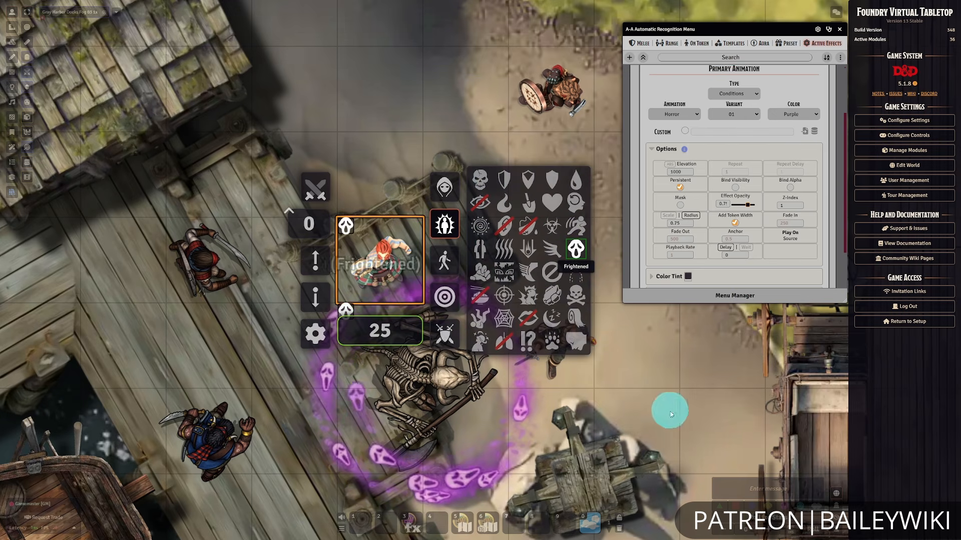
{"action": "left_click", "coordinate": [698, 406]}
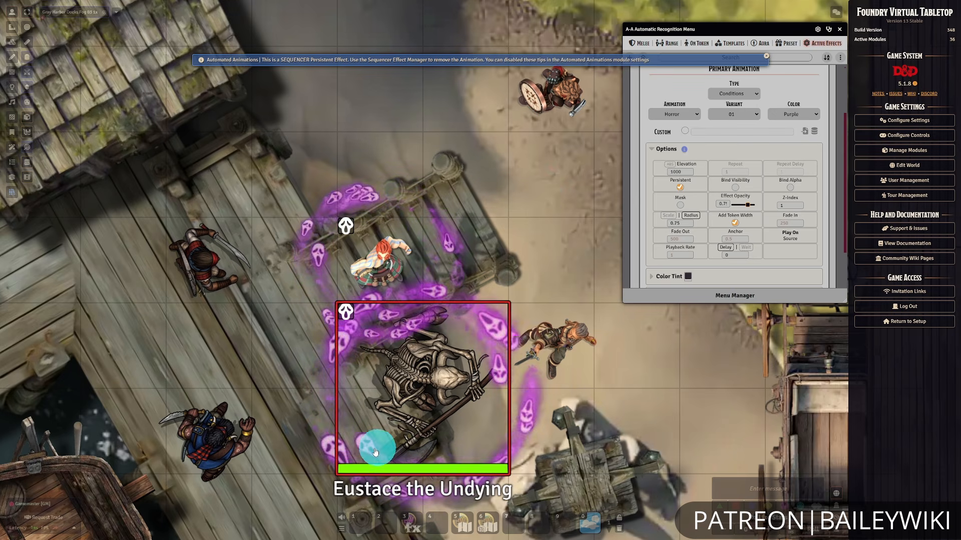
Remove the Frightened condition from the red-haired token and from the large skeleton token.
{"action": "right_click", "coordinate": [384, 249]}
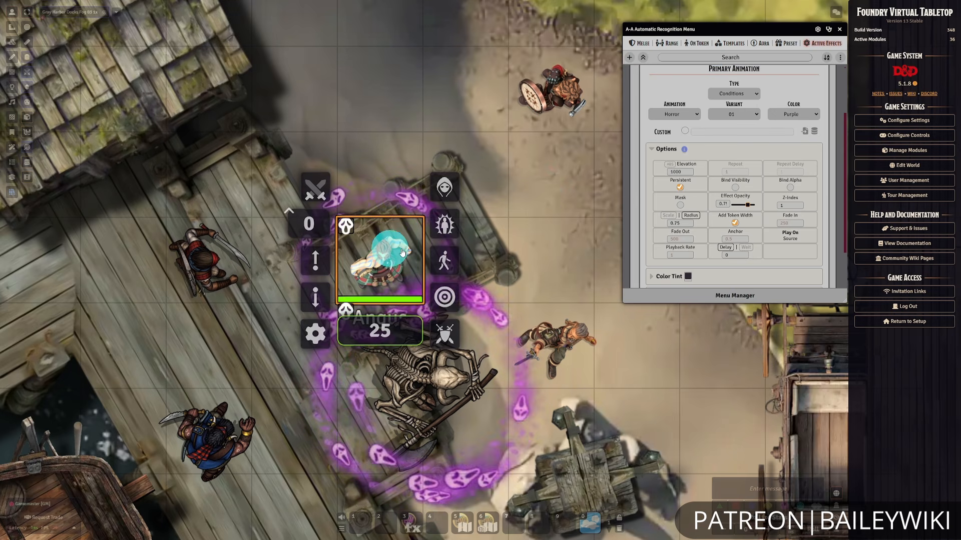
{"action": "left_click", "coordinate": [467, 233]}
{"action": "left_click", "coordinate": [576, 250]}
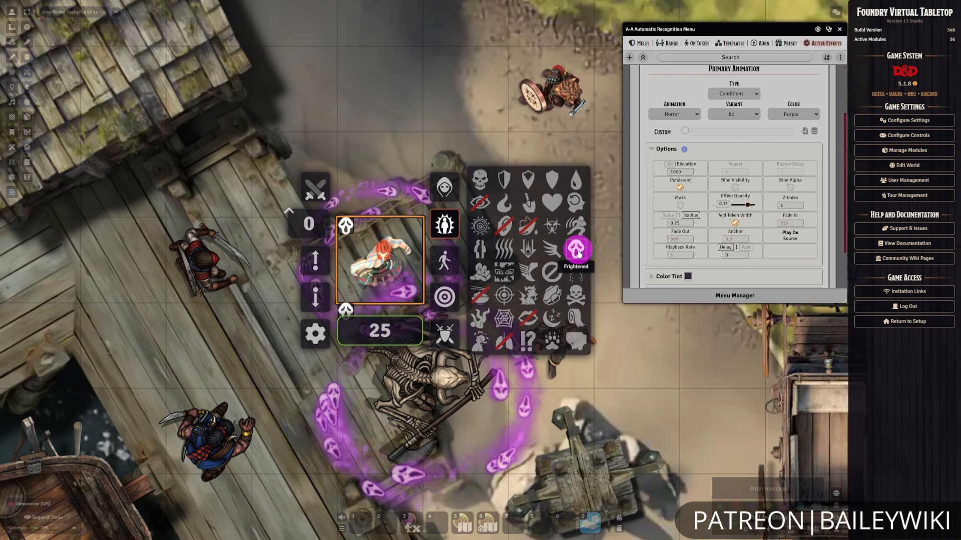
{"action": "left_click", "coordinate": [635, 395]}
{"action": "right_click", "coordinate": [444, 386]}
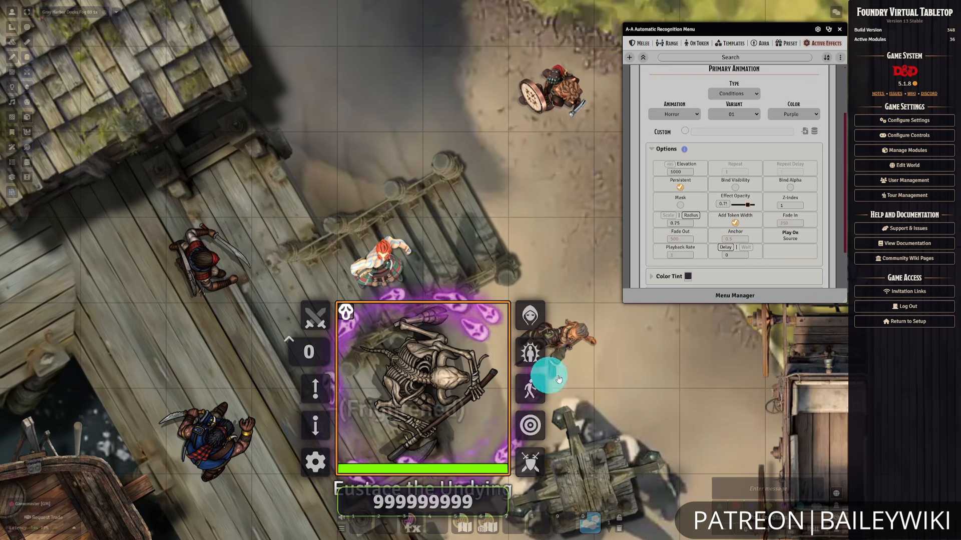
{"action": "left_click", "coordinate": [530, 353]}
{"action": "left_click", "coordinate": [661, 377]}
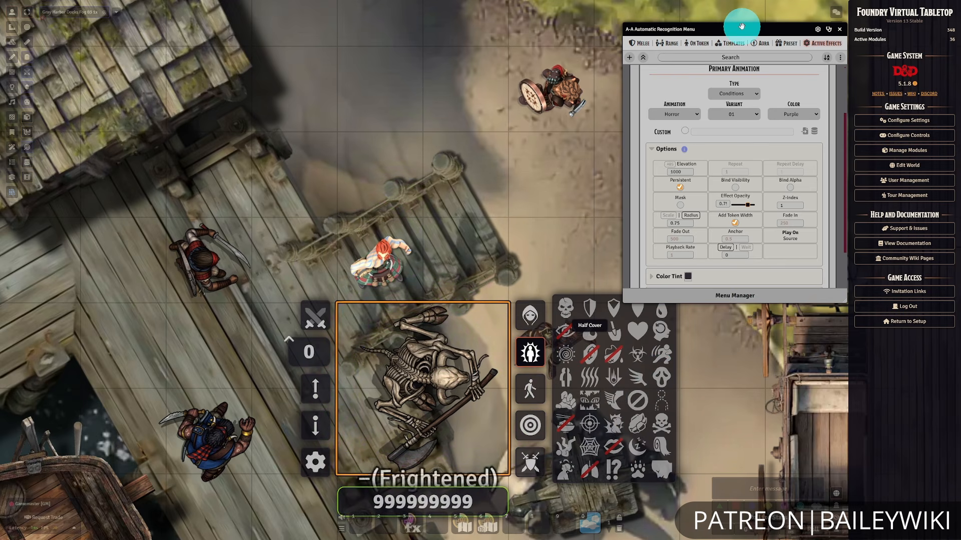
{"action": "left_click", "coordinate": [551, 208]}
Move the A-A Automatic Recognition Menu lower and add a new active effect entry named Stunned.
{"action": "left_click_drag", "start_coordinate": [734, 32], "coordinate": [717, 157]}
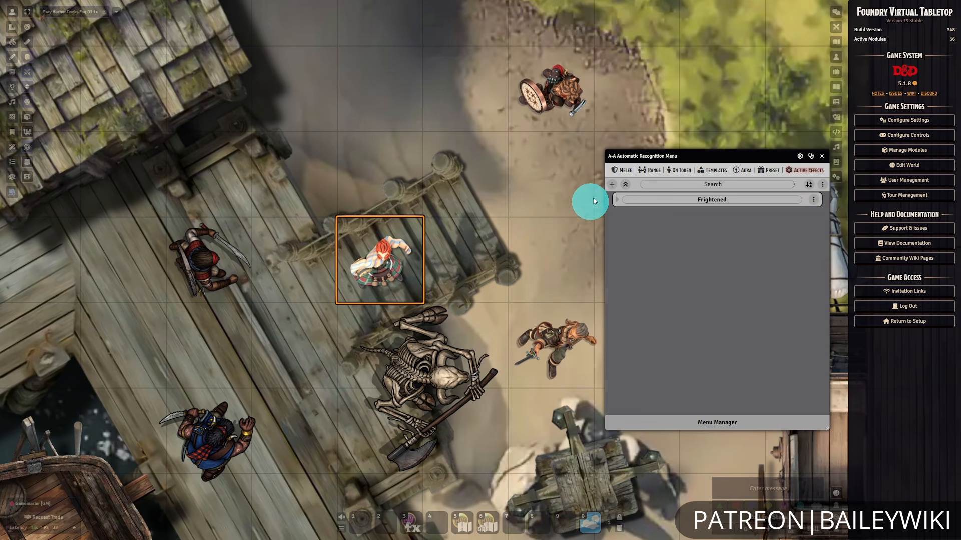
{"action": "left_click", "coordinate": [610, 185]}
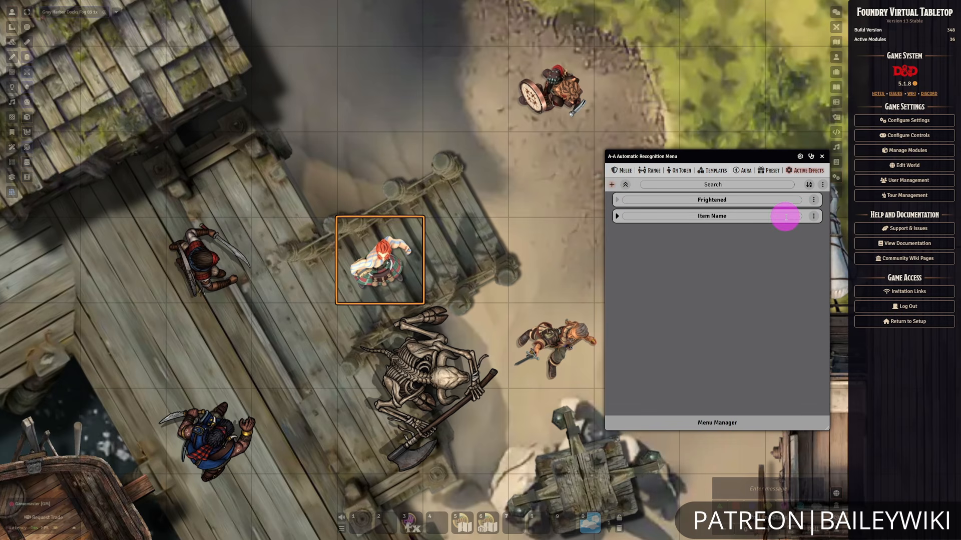
{"action": "left_click", "coordinate": [711, 217]}
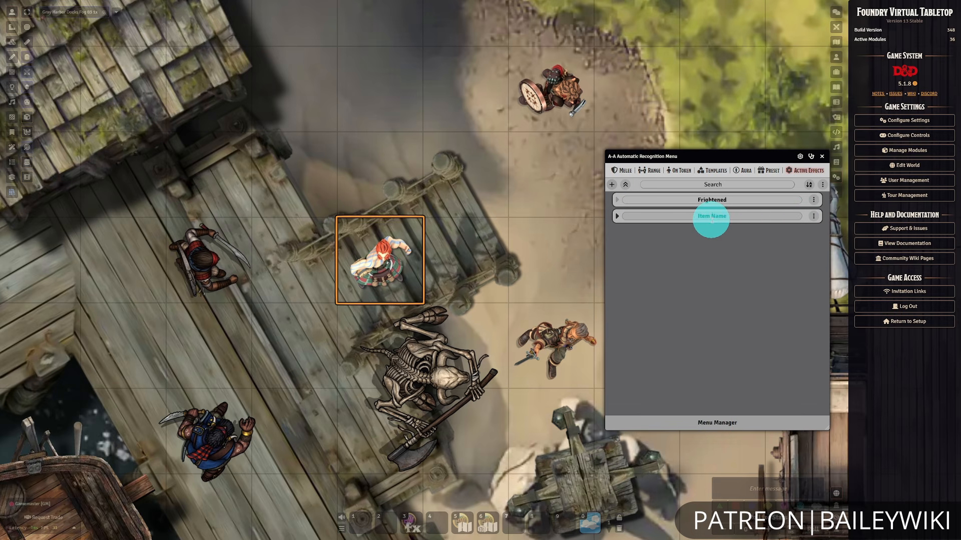
{"action": "left_click", "coordinate": [782, 320]}
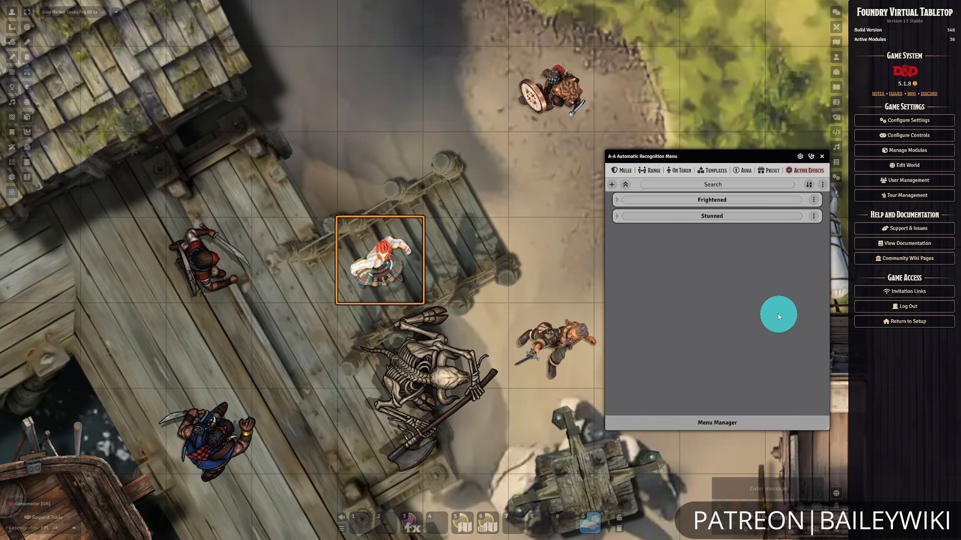
Open the red-haired token's status effects and check the name of the Stunned condition.
{"action": "right_click", "coordinate": [382, 251]}
{"action": "left_click", "coordinate": [444, 225]}
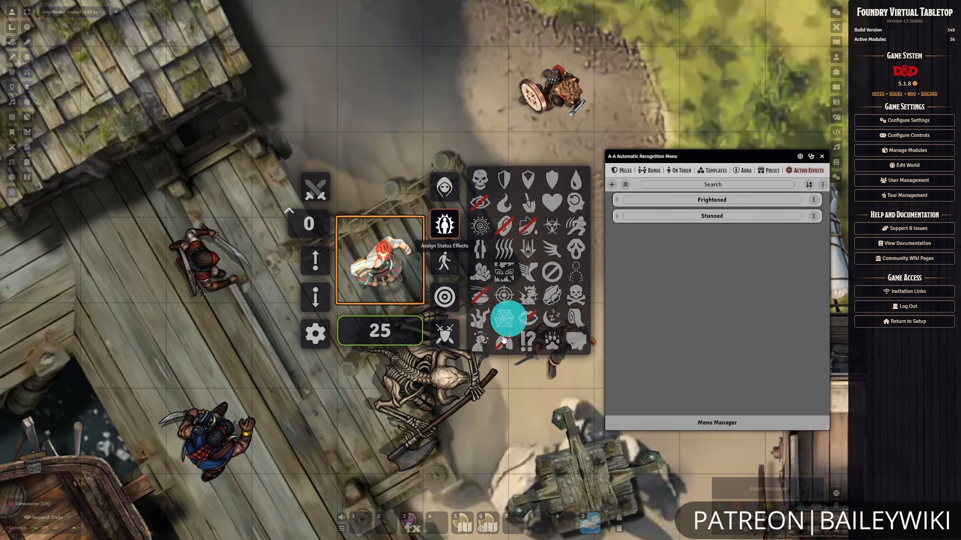
{"action": "left_click", "coordinate": [480, 346]}
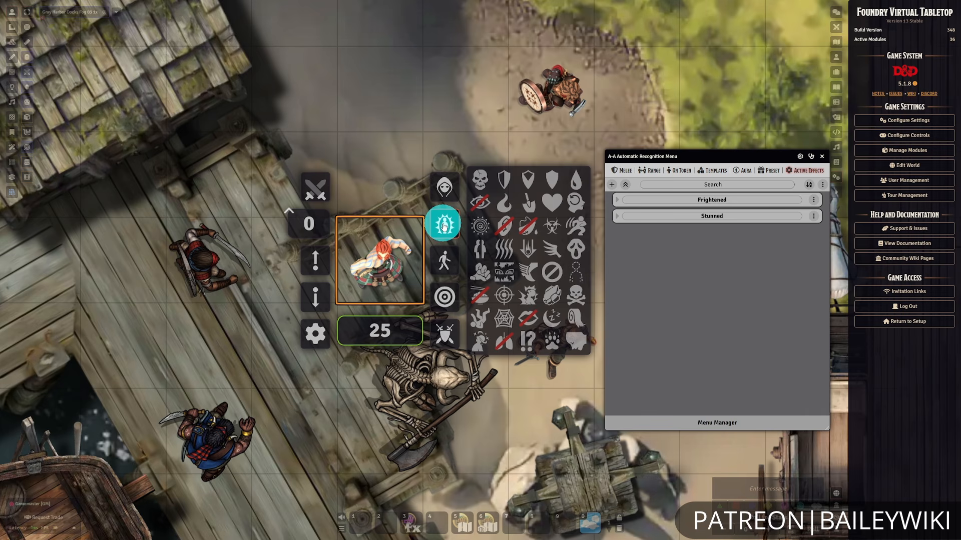
{"action": "left_click_drag", "start_coordinate": [576, 248], "coordinate": [773, 296]}
Expand the Stunned entry and set its primary animation type to Conditions.
{"action": "left_click", "coordinate": [617, 216]}
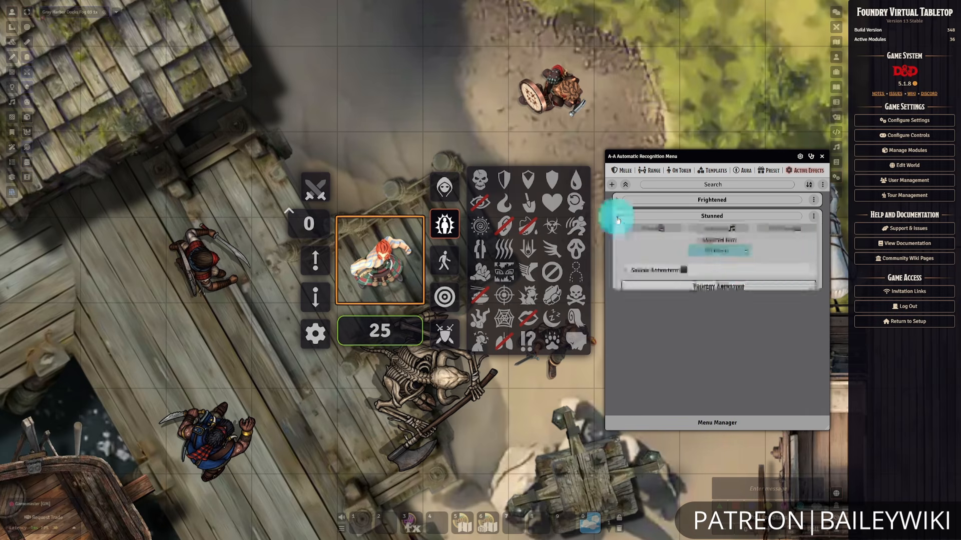
{"action": "left_click", "coordinate": [726, 312]}
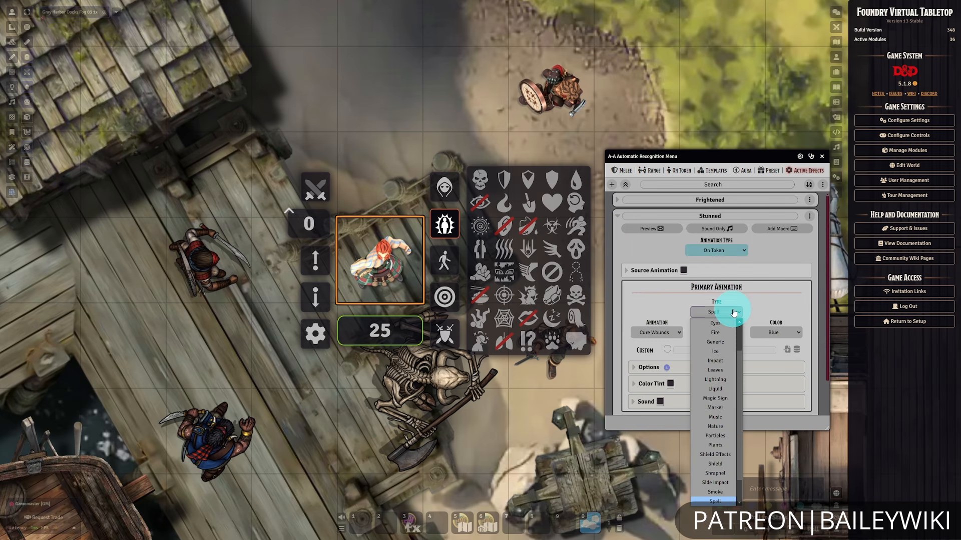
{"action": "scroll", "coordinate": [723, 404], "scroll_direction": "up", "scroll_amount": 3}
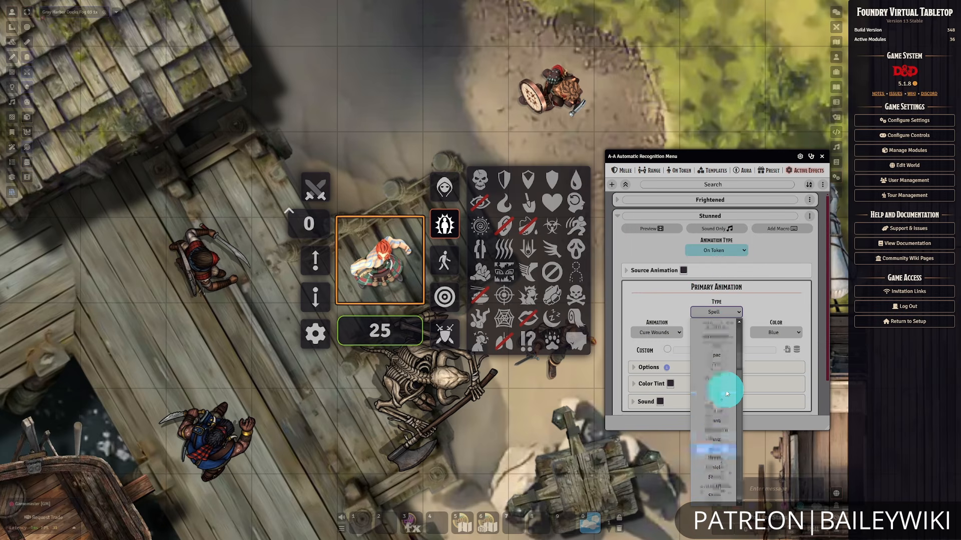
{"action": "left_click", "coordinate": [721, 344]}
Set Stunned's primary animation to Dizzy Stars, variant 01, in Yellow.
{"action": "left_click", "coordinate": [660, 333]}
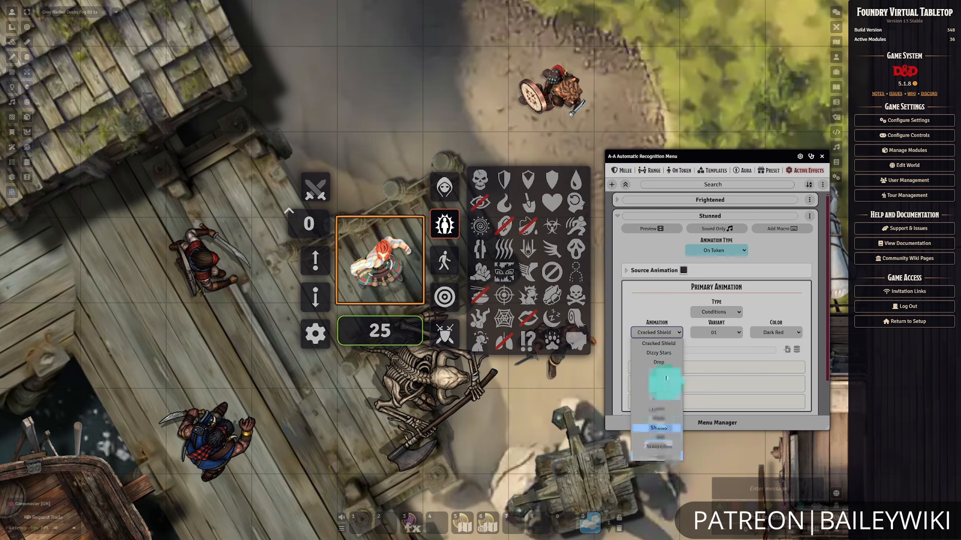
{"action": "left_click", "coordinate": [666, 352]}
{"action": "scroll", "coordinate": [755, 300], "scroll_direction": "down", "scroll_amount": 1}
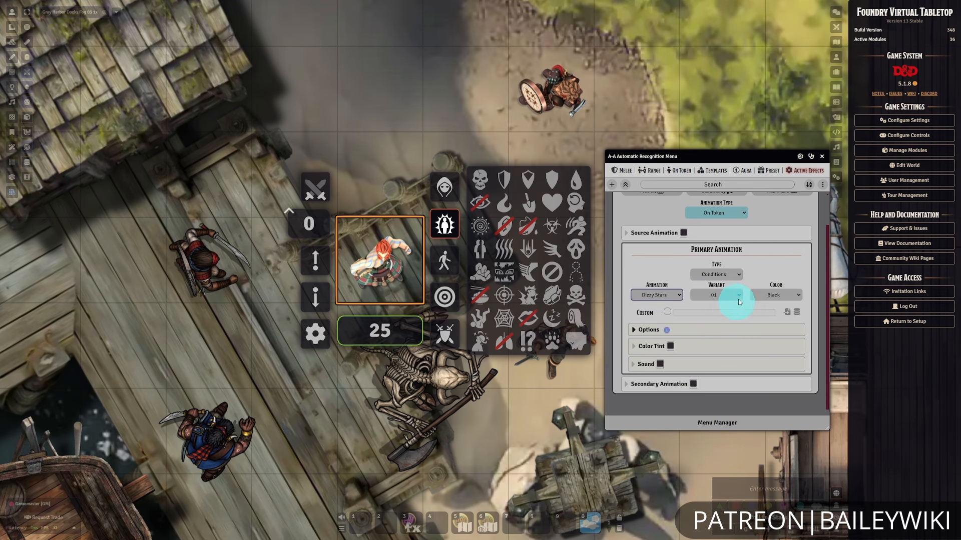
{"action": "left_click", "coordinate": [792, 298]}
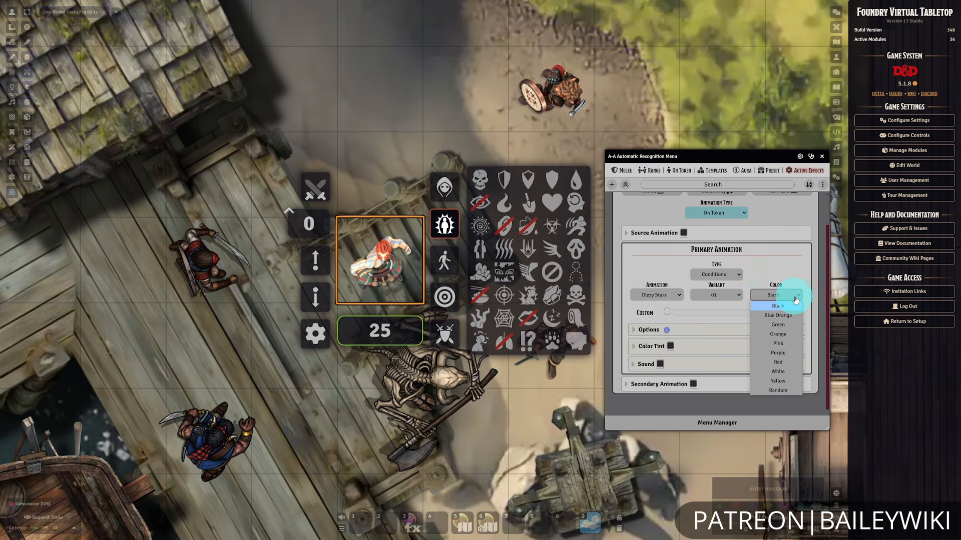
{"action": "left_click", "coordinate": [791, 383]}
{"action": "left_click", "coordinate": [734, 297]}
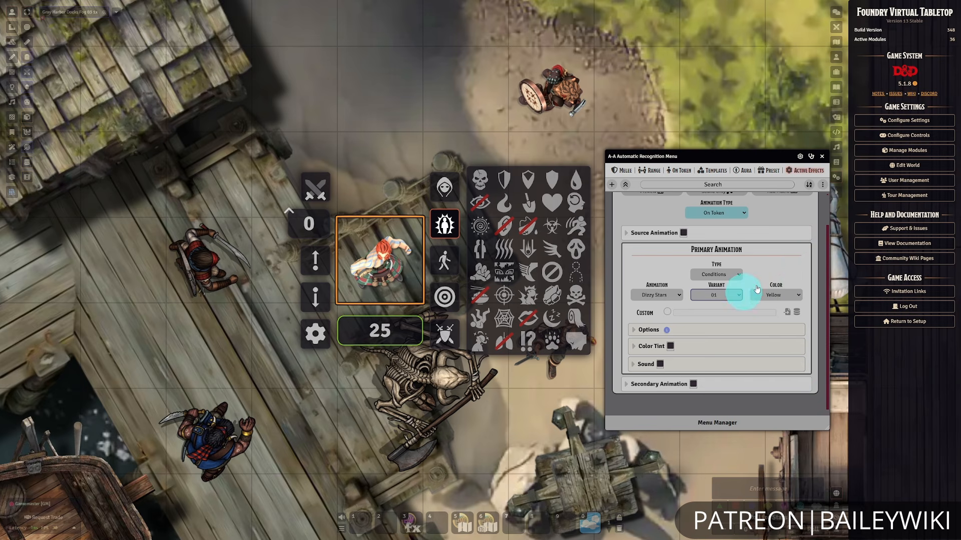
Preview the yellow Dizzy Stars animation of the Stunned entry and close the preview.
{"action": "scroll", "coordinate": [630, 233], "scroll_direction": "up", "scroll_amount": 1}
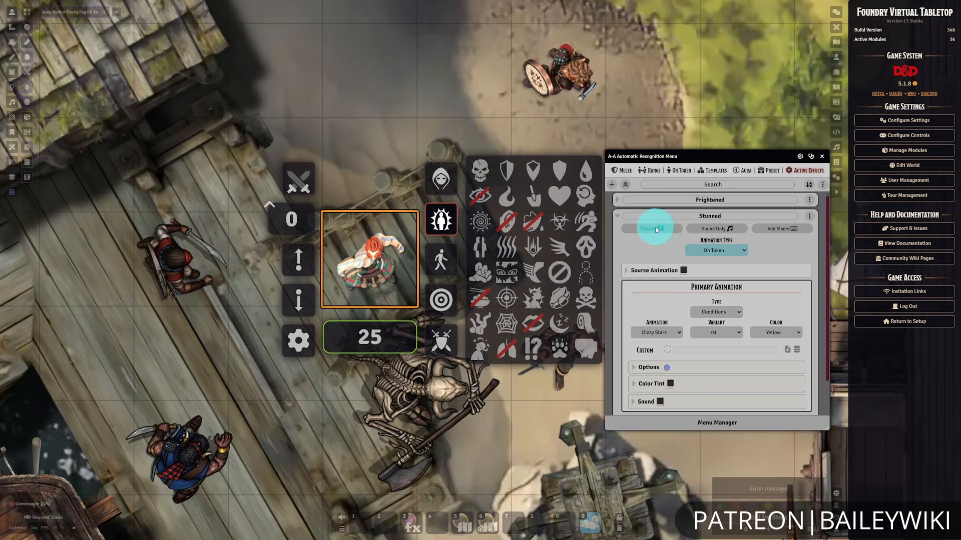
{"action": "left_click", "coordinate": [650, 229]}
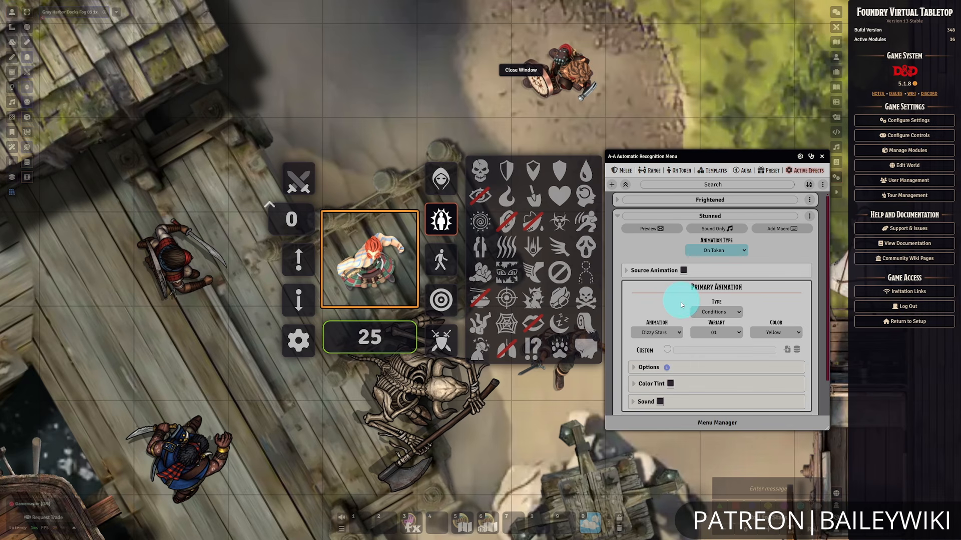
{"action": "scroll", "coordinate": [415, 272], "scroll_direction": "down", "scroll_amount": 1}
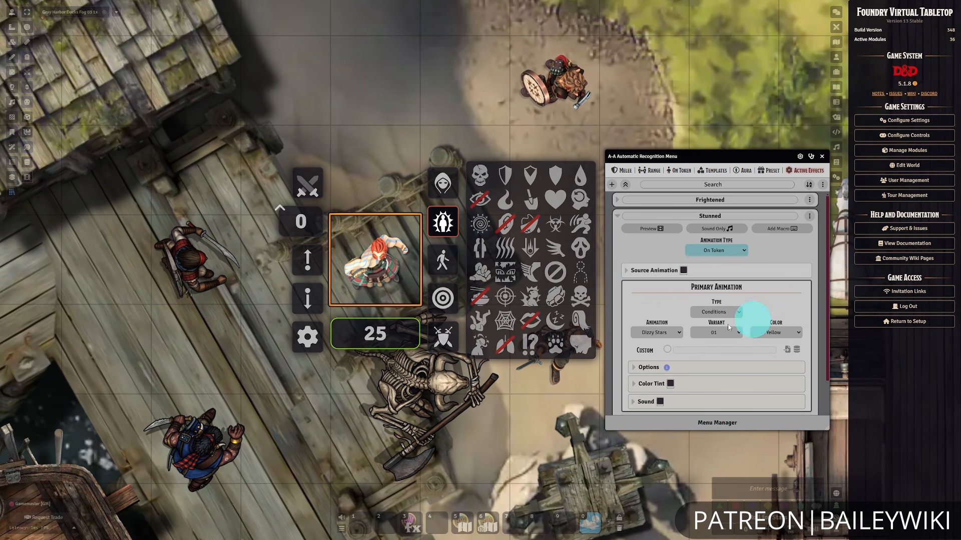
Change Stunned's primary animation to Stun and its color to Purple.
{"action": "scroll", "coordinate": [656, 315], "scroll_direction": "down", "scroll_amount": 1}
{"action": "left_click", "coordinate": [670, 296]}
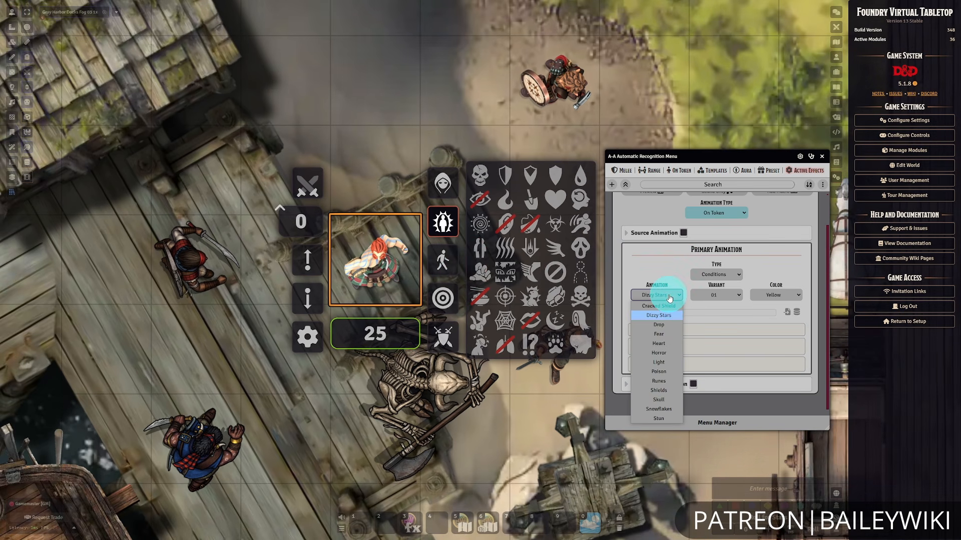
{"action": "left_click", "coordinate": [654, 418]}
{"action": "left_click", "coordinate": [791, 297]}
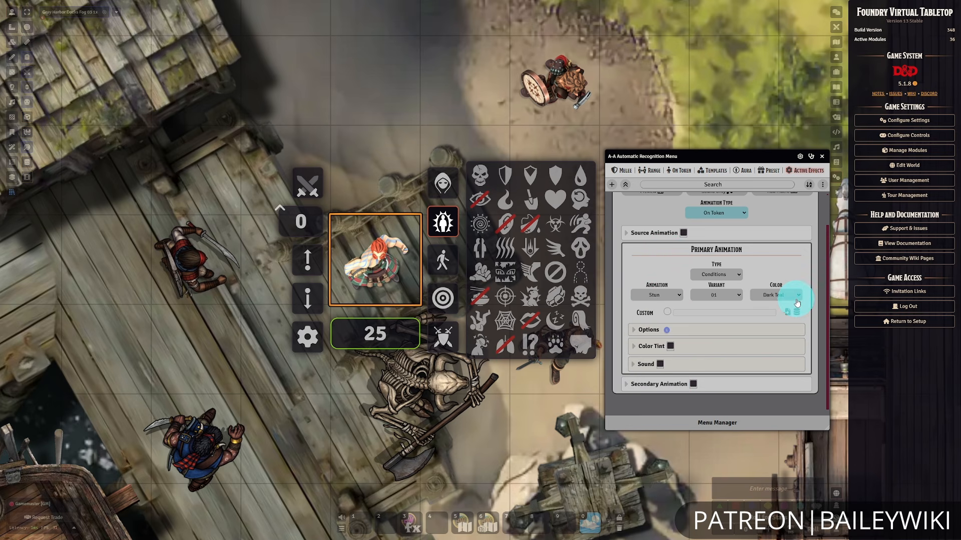
{"action": "left_click", "coordinate": [788, 321]}
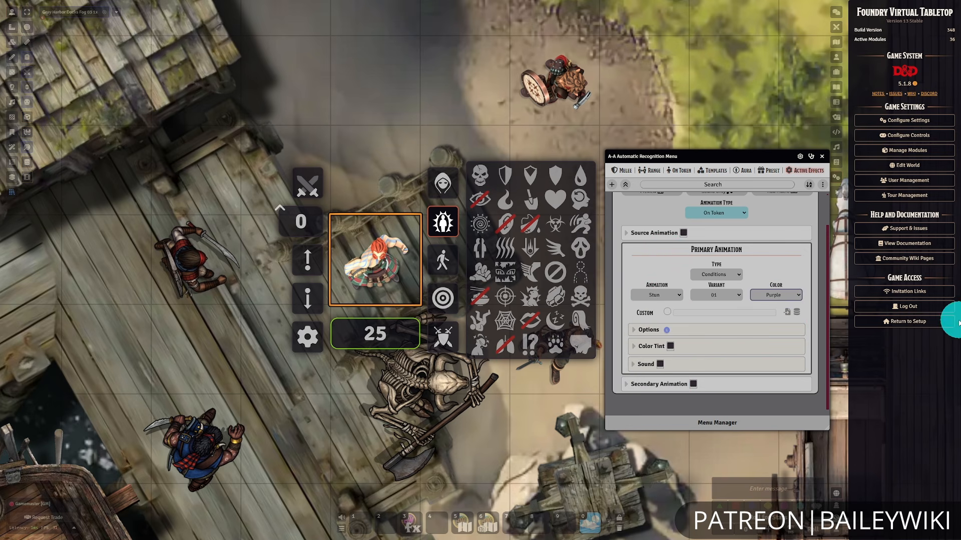
Preview the purple Stun animation of the Stunned entry and close the preview.
{"action": "scroll", "coordinate": [670, 223], "scroll_direction": "up", "scroll_amount": 2}
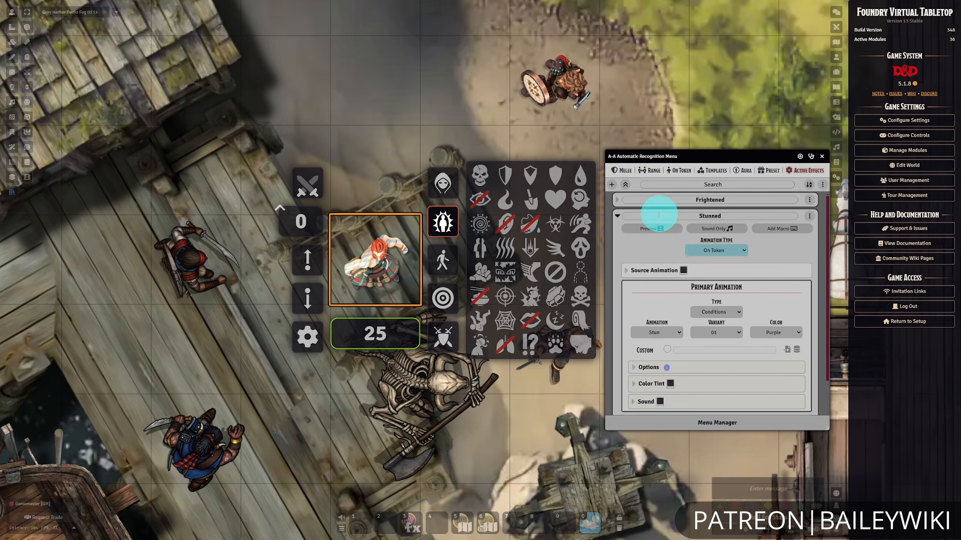
{"action": "left_click", "coordinate": [651, 228]}
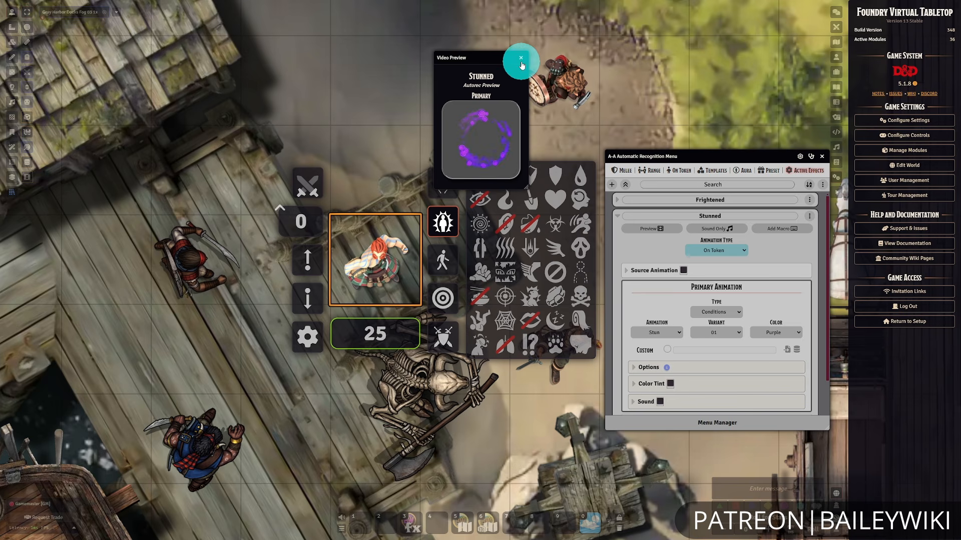
{"action": "left_click", "coordinate": [521, 63]}
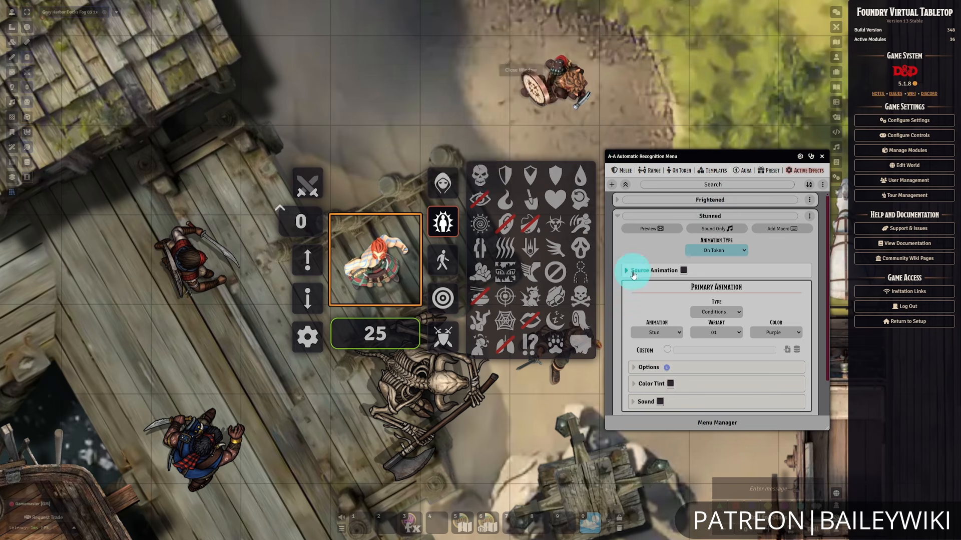
Enable a source animation for Stunned with type Conditions, animation Dizzy Stars and color Yellow.
{"action": "left_click", "coordinate": [671, 271]}
{"action": "left_click", "coordinate": [683, 271]}
{"action": "scroll", "coordinate": [725, 280], "scroll_direction": "down", "scroll_amount": 1}
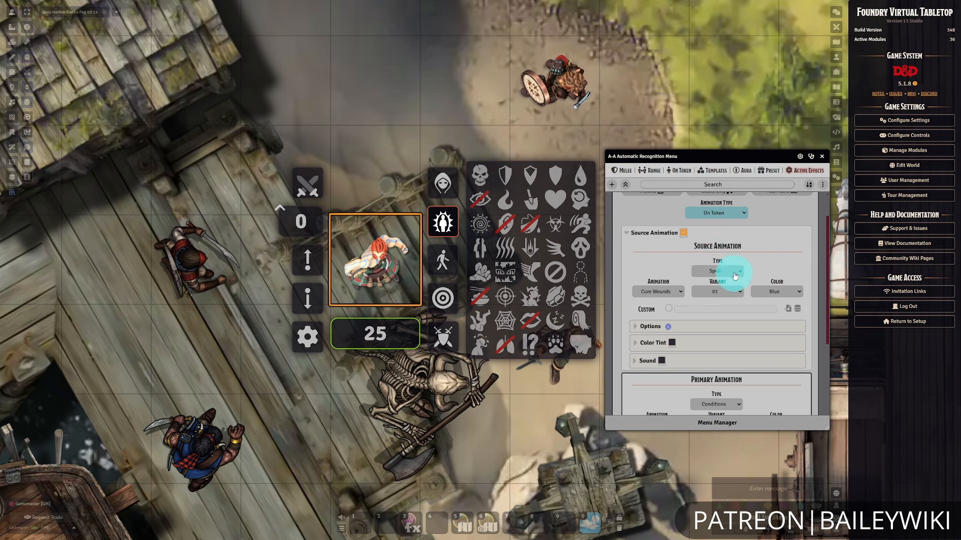
{"action": "left_click", "coordinate": [721, 271]}
{"action": "scroll", "coordinate": [728, 340], "scroll_direction": "up", "scroll_amount": 1}
{"action": "left_click", "coordinate": [717, 294]}
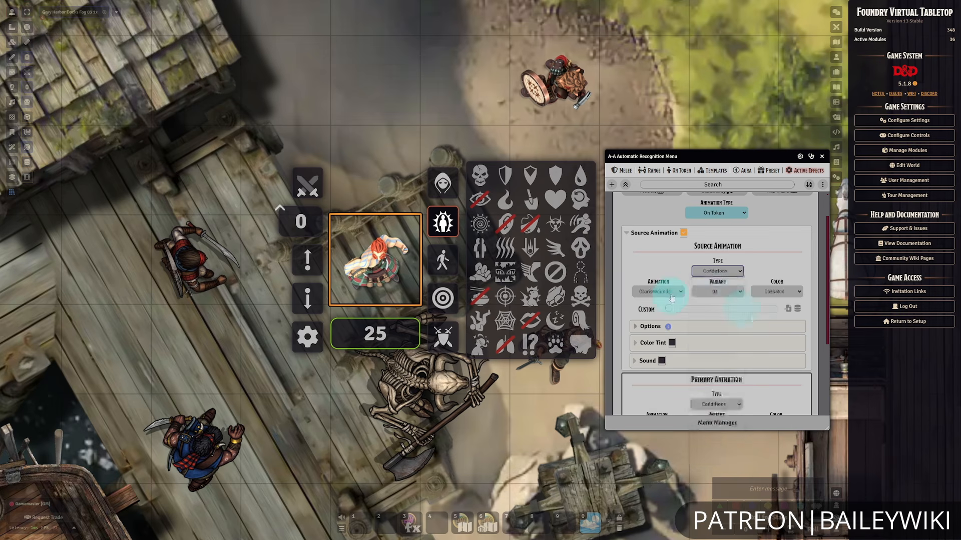
{"action": "left_click", "coordinate": [662, 292]}
{"action": "left_click", "coordinate": [673, 312]}
{"action": "left_click", "coordinate": [776, 292]}
{"action": "left_click", "coordinate": [785, 384]}
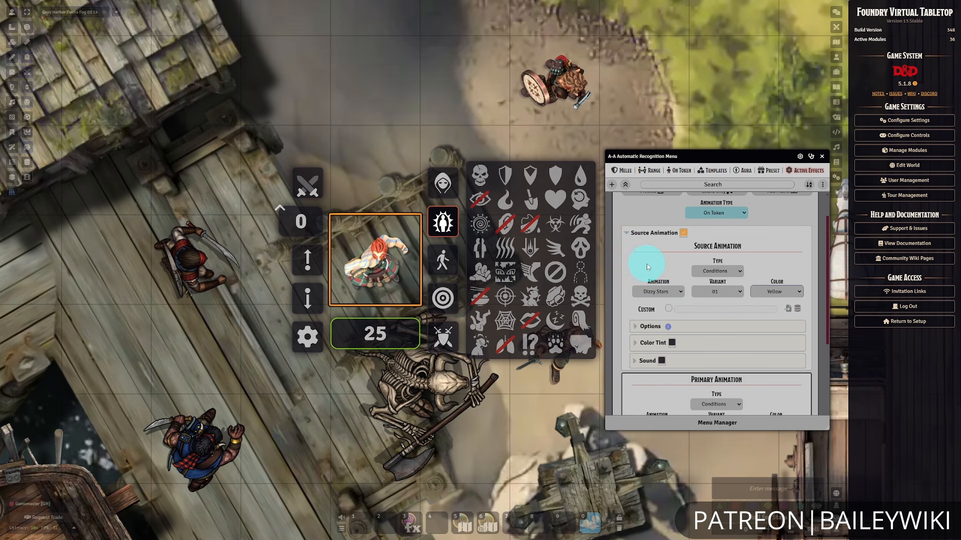
Set the effect opacity of Stunned's source animation to 0.75, keeping its size mode on Scale.
{"action": "scroll", "coordinate": [645, 261], "scroll_direction": "down", "scroll_amount": 2}
{"action": "left_click", "coordinate": [638, 252]}
{"action": "left_click", "coordinate": [675, 302]}
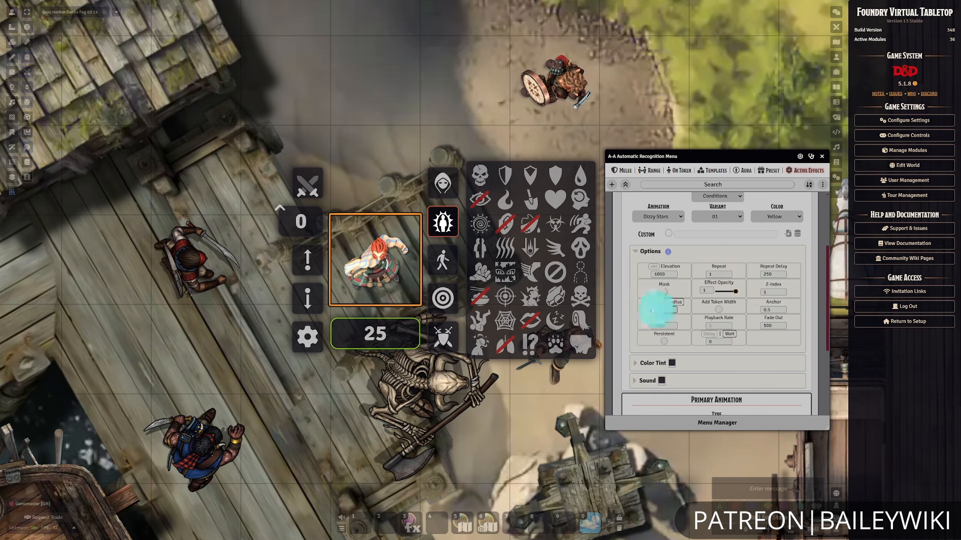
{"action": "left_click", "coordinate": [653, 303]}
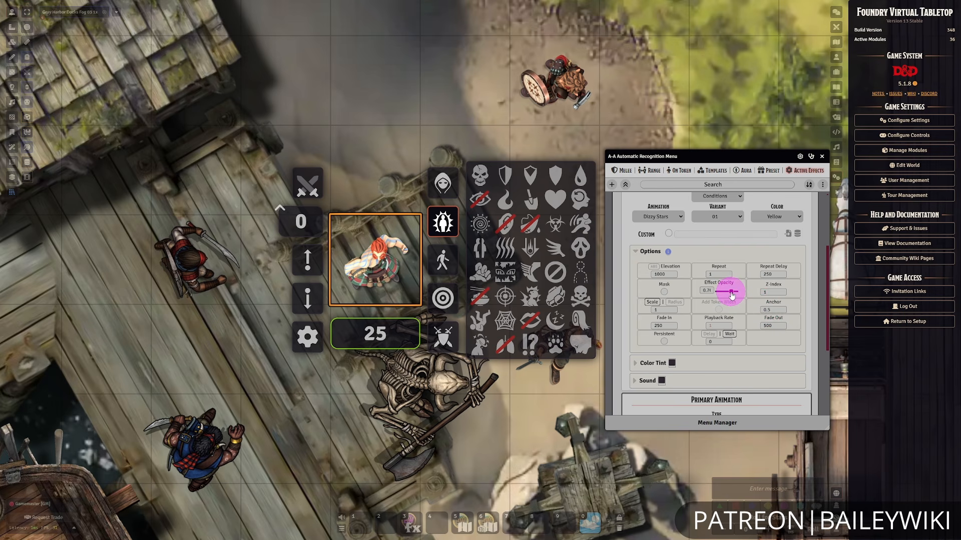
{"action": "left_click", "coordinate": [732, 295]}
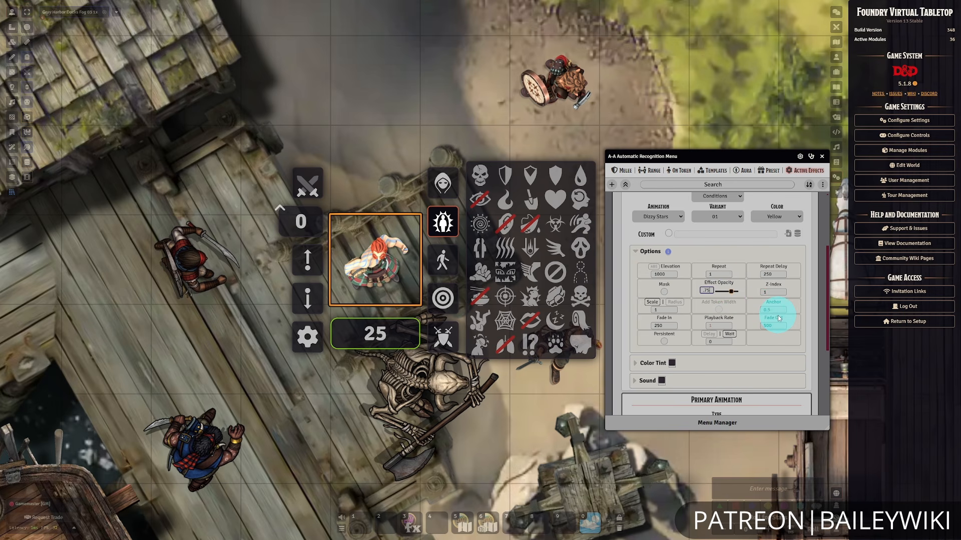
Set Stunned's primary animation to 0.75 opacity and a radius of 0.75 with Add Token Width enabled.
{"action": "scroll", "coordinate": [772, 335], "scroll_direction": "down", "scroll_amount": 4}
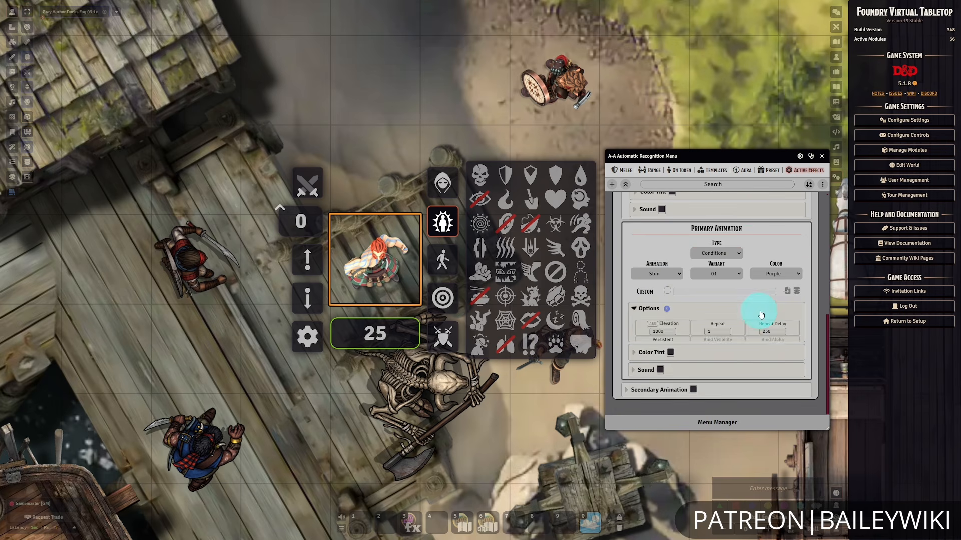
{"action": "scroll", "coordinate": [761, 315], "scroll_direction": "down", "scroll_amount": 1}
{"action": "type", "text": ".75"}
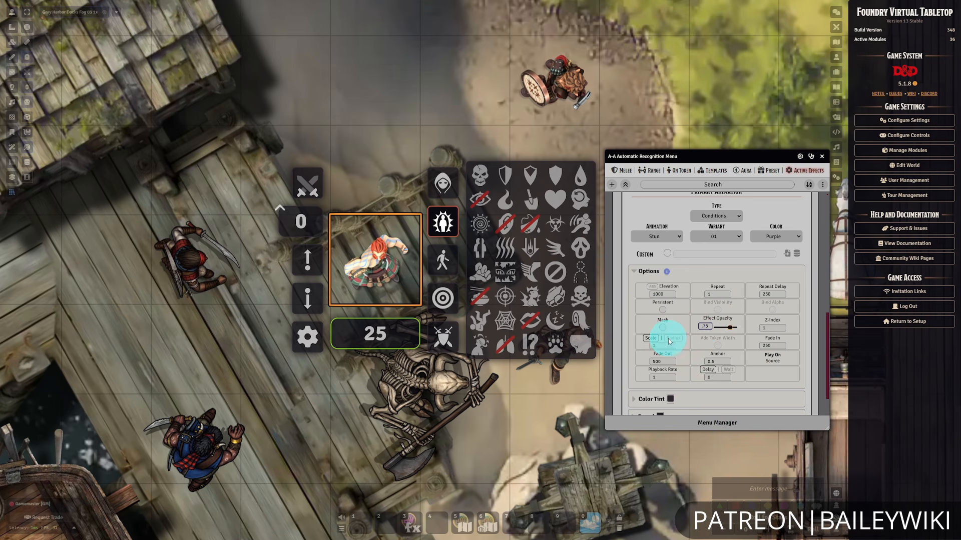
{"action": "left_click", "coordinate": [669, 338]}
{"action": "left_click", "coordinate": [686, 349]}
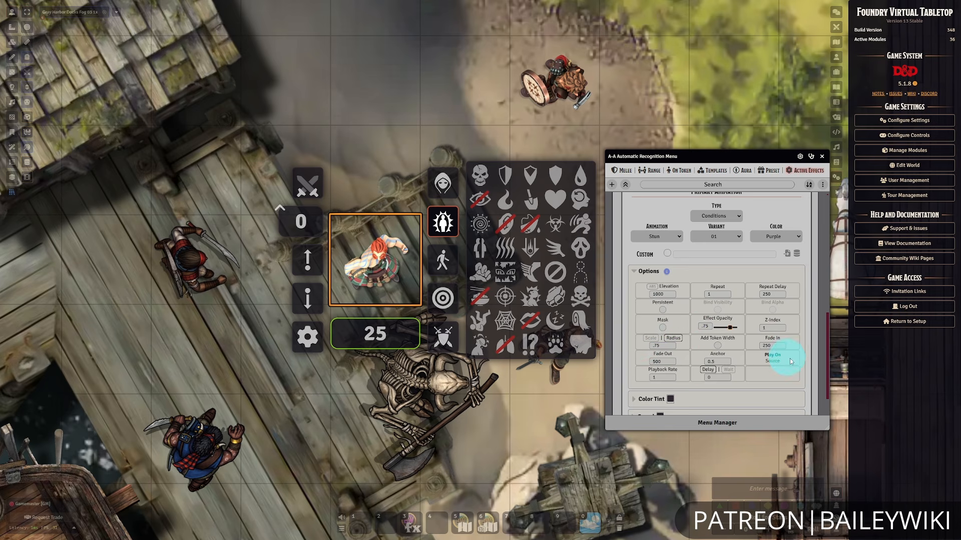
{"action": "left_click", "coordinate": [717, 345]}
Check the source and primary animation options, and apply the Stunned condition to the selected token as a test.
{"action": "scroll", "coordinate": [761, 369], "scroll_direction": "up", "scroll_amount": 4}
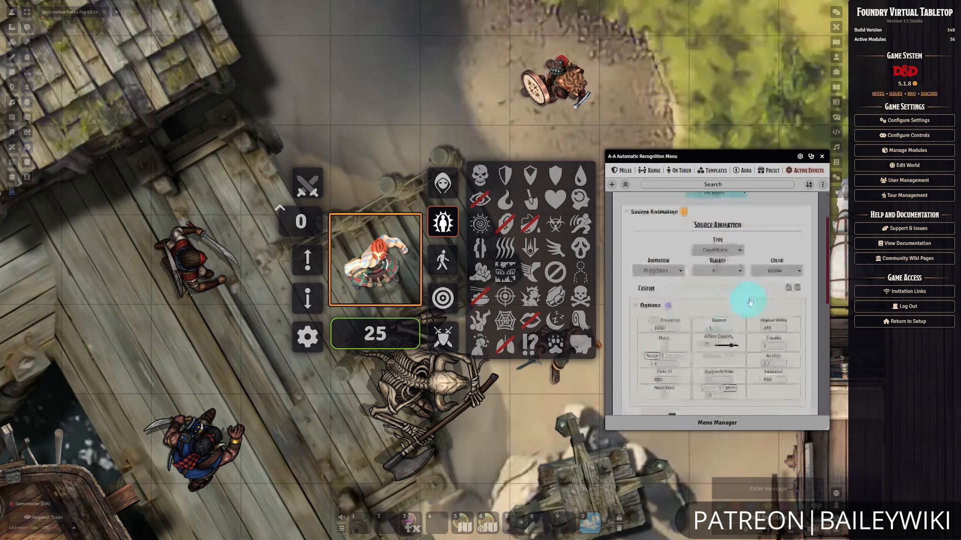
{"action": "scroll", "coordinate": [710, 330], "scroll_direction": "down", "scroll_amount": 1}
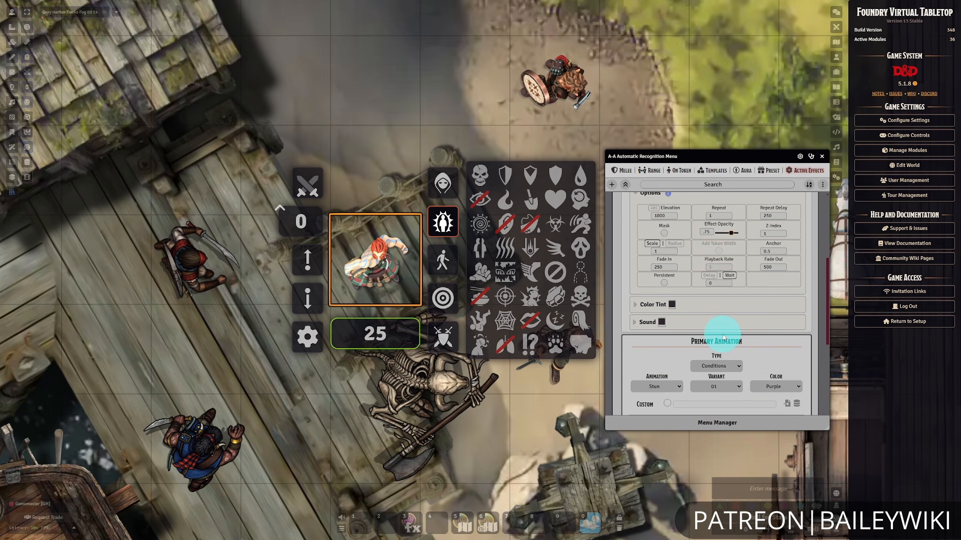
{"action": "left_click", "coordinate": [726, 343]}
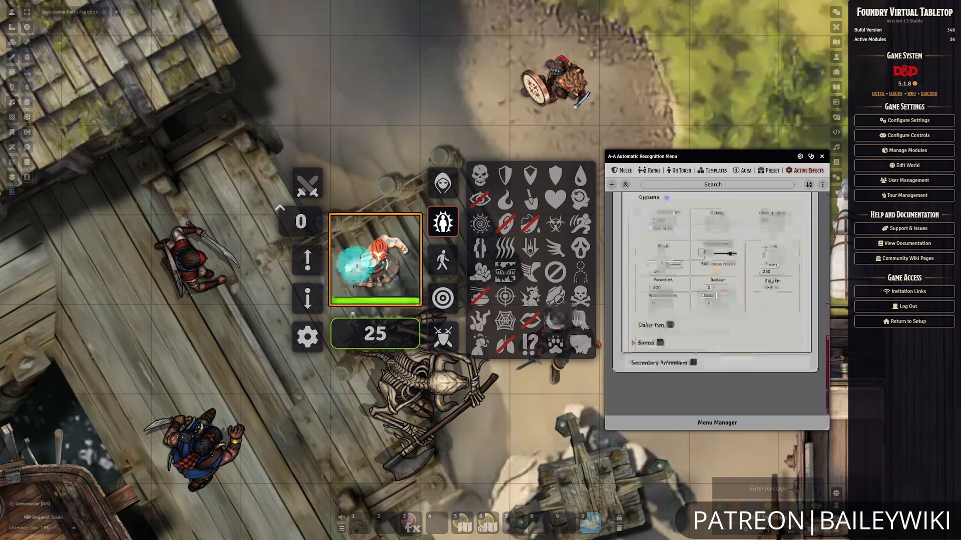
{"action": "left_click", "coordinate": [498, 357]}
{"action": "left_click", "coordinate": [480, 349]}
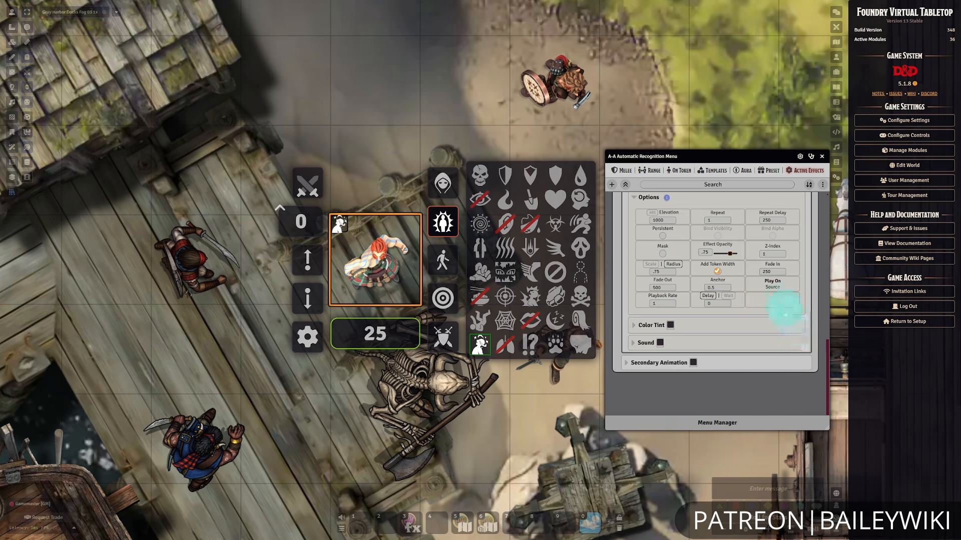
Make Stunned's primary animation persistent and reapply the Stunned condition to the token.
{"action": "left_click", "coordinate": [663, 236]}
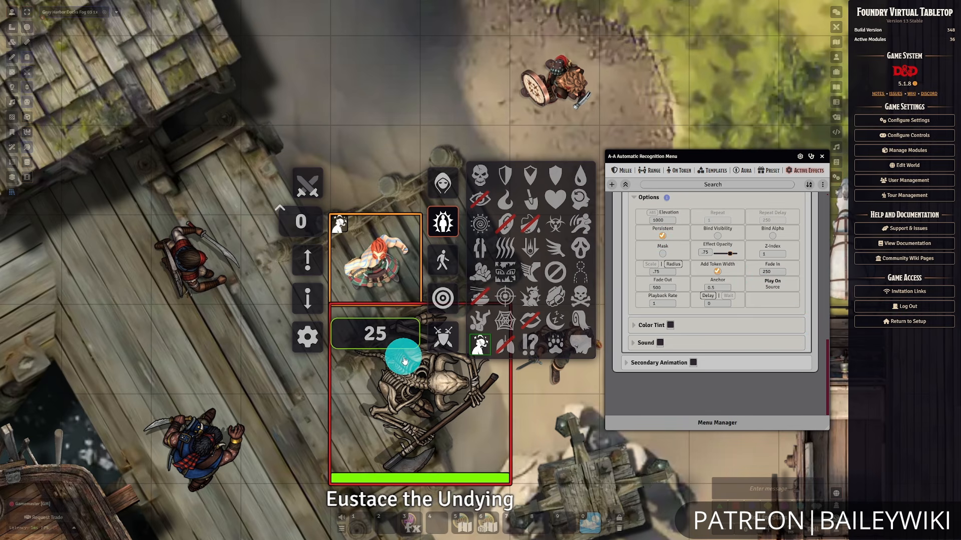
{"action": "left_click", "coordinate": [479, 344]}
{"action": "left_click", "coordinate": [480, 344]}
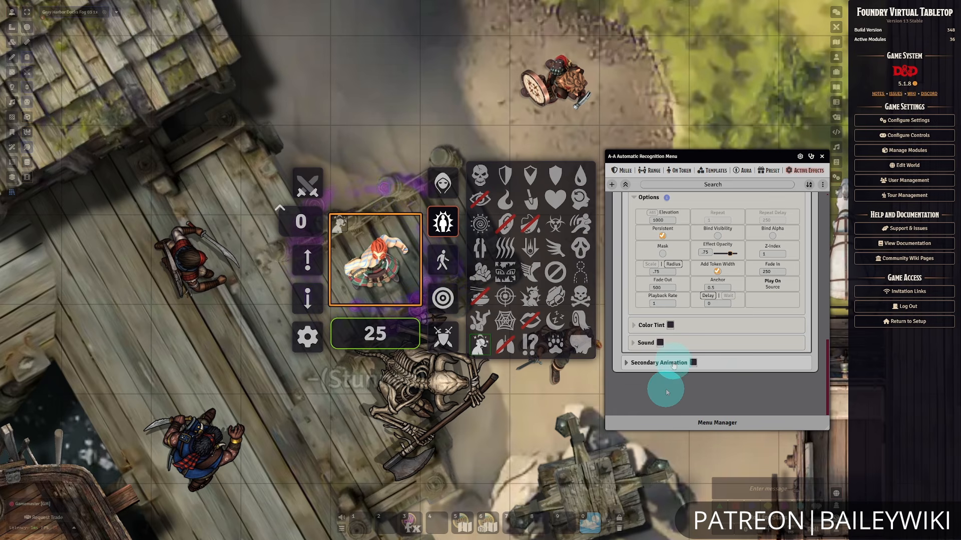
Enable a secondary animation for Stunned with type Particles and choose its animation.
{"action": "left_click", "coordinate": [636, 363]}
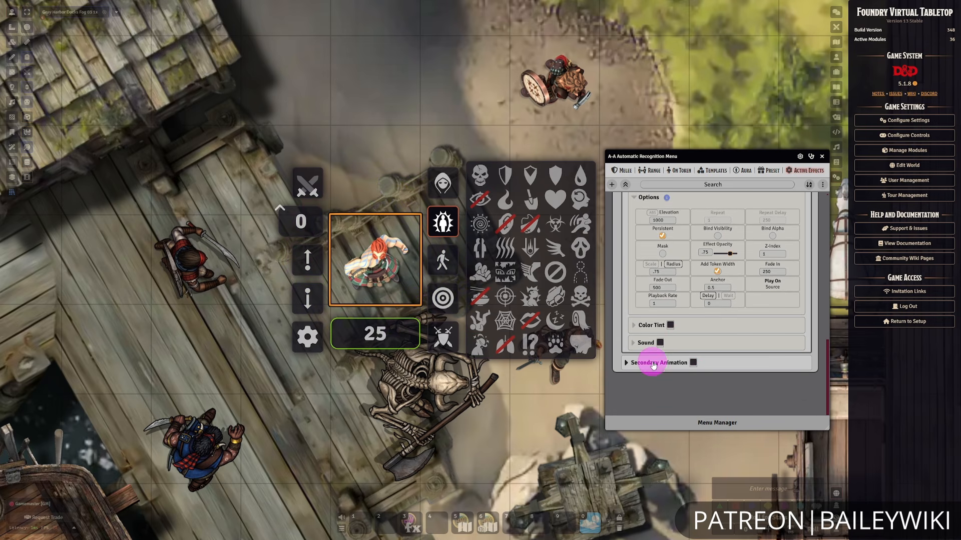
{"action": "scroll", "coordinate": [764, 365], "scroll_direction": "down", "scroll_amount": 2}
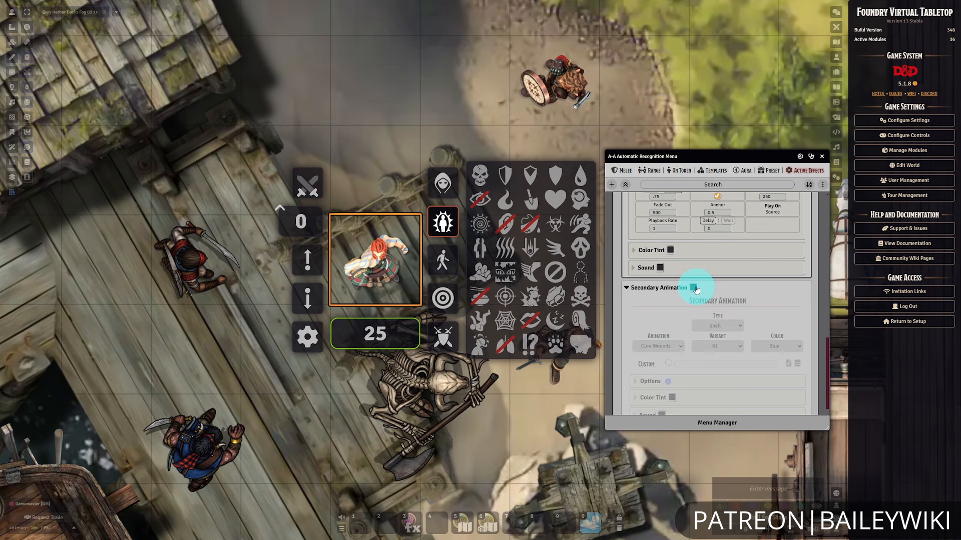
{"action": "left_click", "coordinate": [693, 288]}
{"action": "left_click", "coordinate": [717, 324]}
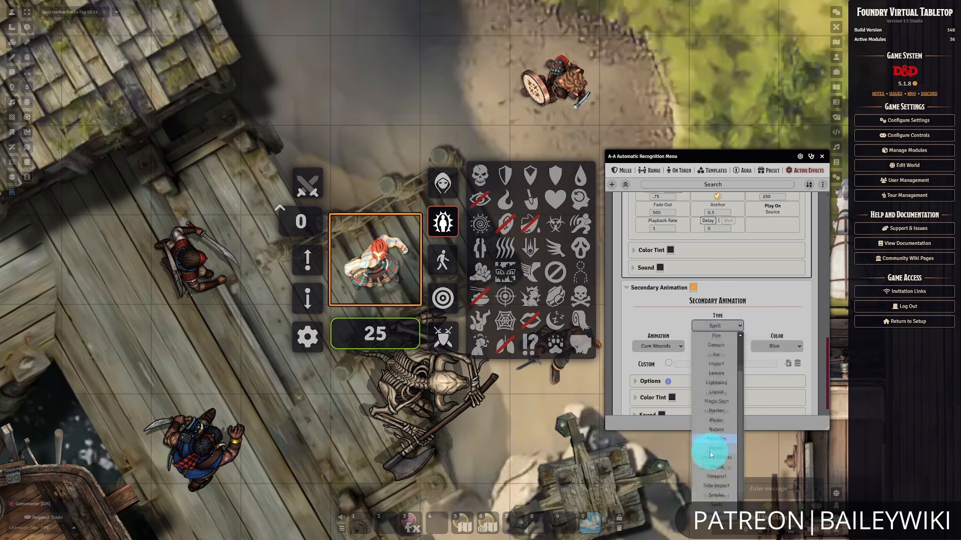
{"action": "left_click", "coordinate": [722, 426]}
{"action": "left_click", "coordinate": [670, 345]}
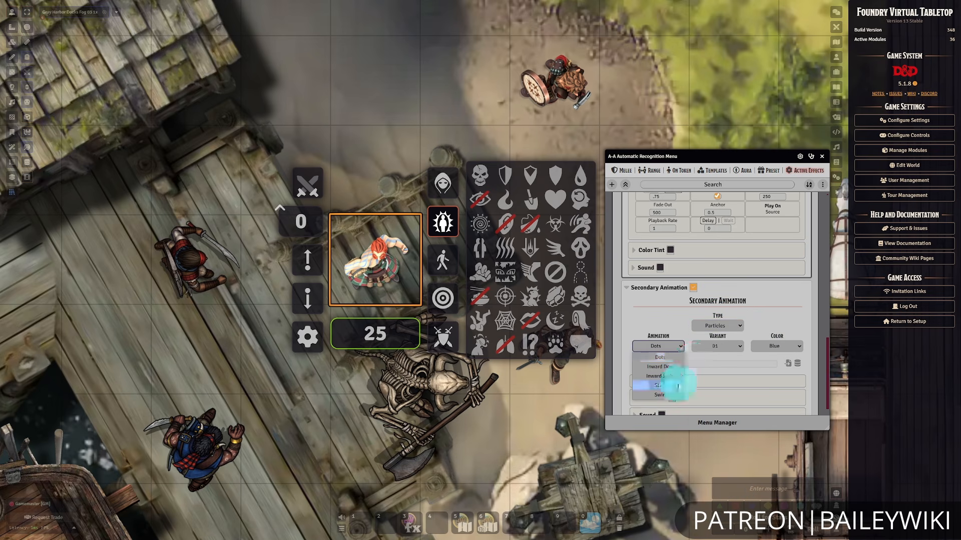
{"action": "left_click", "coordinate": [660, 386]}
Switch the primary animation's timing to Wait with -250 and test it by toggling the Stunned condition on the token.
{"action": "scroll", "coordinate": [753, 304], "scroll_direction": "up", "scroll_amount": 5}
{"action": "scroll", "coordinate": [753, 303], "scroll_direction": "up", "scroll_amount": 10}
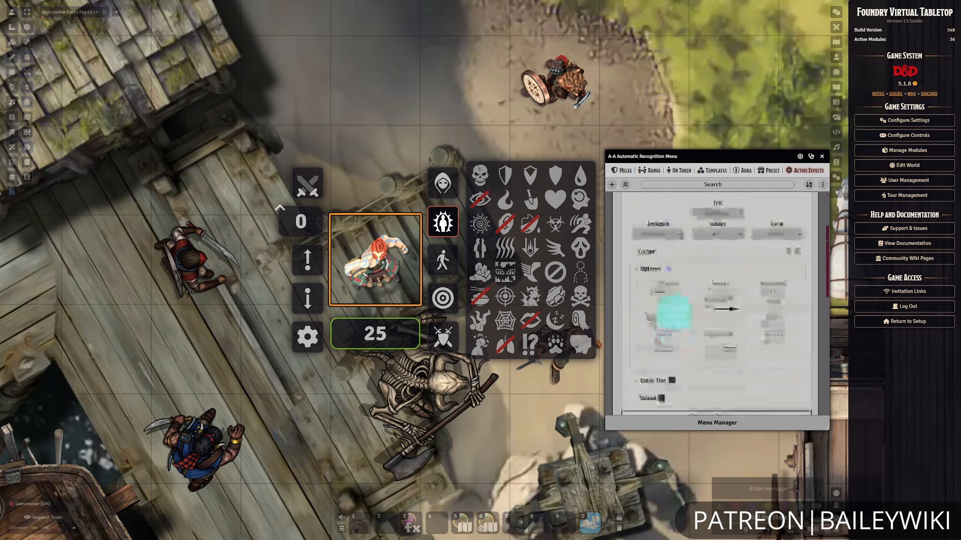
{"action": "left_click", "coordinate": [650, 209]}
{"action": "scroll", "coordinate": [780, 280], "scroll_direction": "down", "scroll_amount": 3}
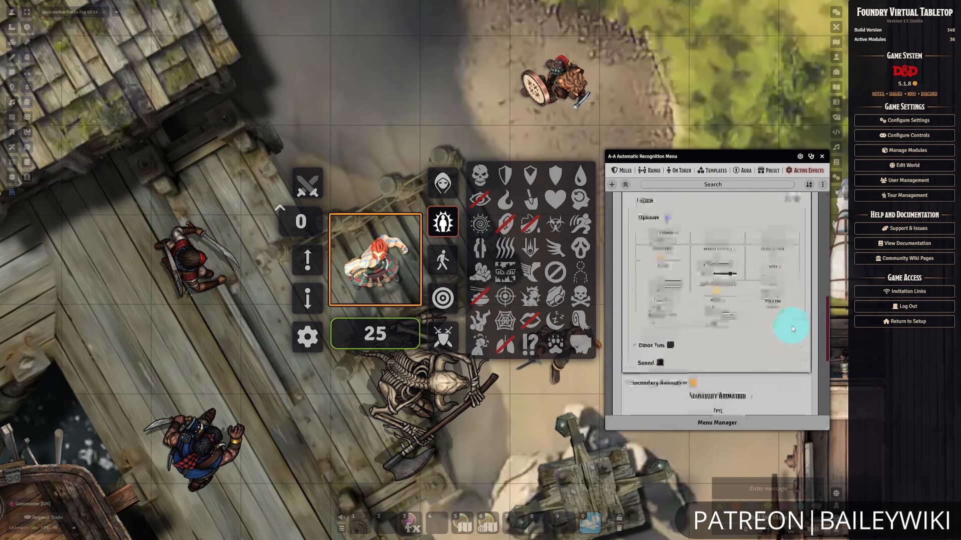
{"action": "left_click", "coordinate": [478, 344]}
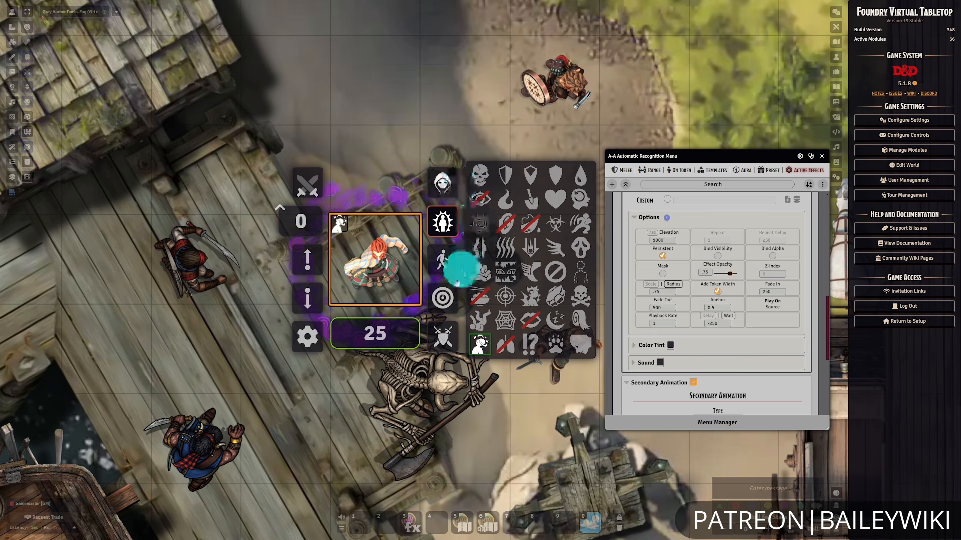
{"action": "left_click", "coordinate": [482, 347]}
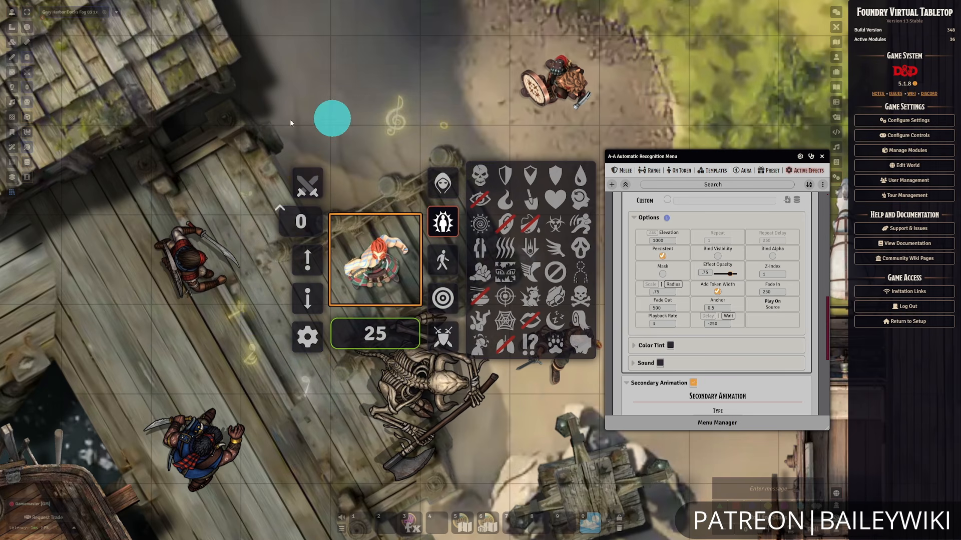
Review the primary animation options and the secondary animation section of the Stunned entry.
{"action": "scroll", "coordinate": [808, 313], "scroll_direction": "down", "scroll_amount": 1}
{"action": "left_click", "coordinate": [652, 369]}
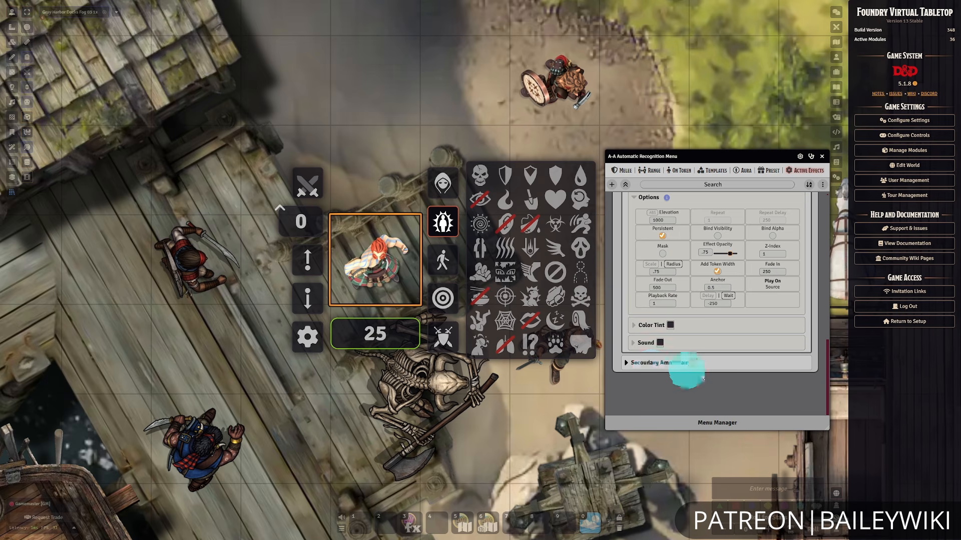
{"action": "scroll", "coordinate": [706, 376], "scroll_direction": "up", "scroll_amount": 1}
{"action": "scroll", "coordinate": [706, 387], "scroll_direction": "up", "scroll_amount": 2}
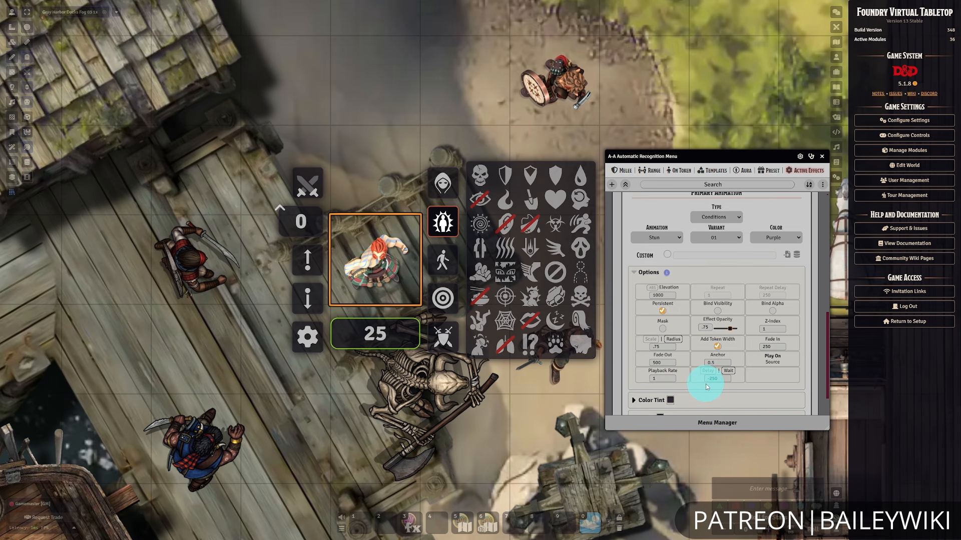
{"action": "scroll", "coordinate": [705, 384], "scroll_direction": "down", "scroll_amount": 2}
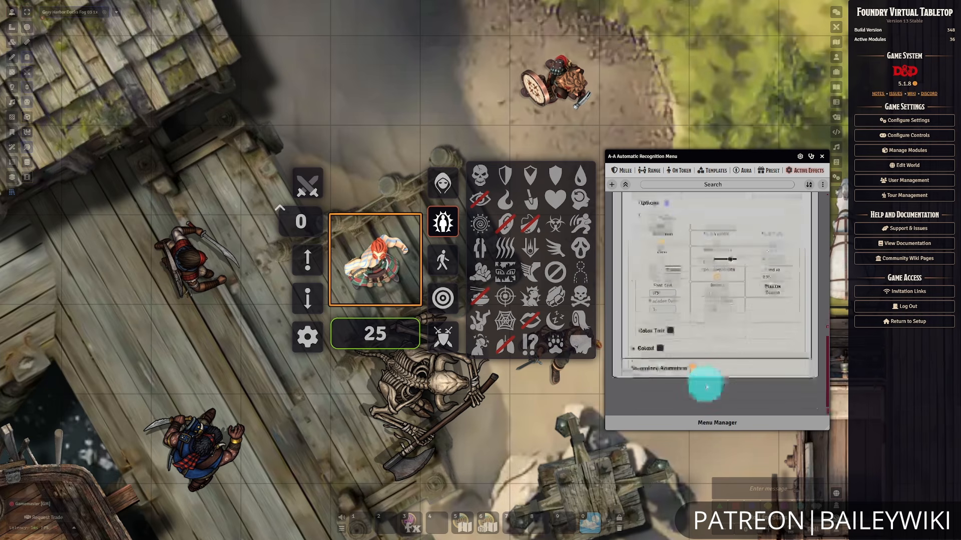
{"action": "left_click", "coordinate": [652, 362]}
{"action": "scroll", "coordinate": [739, 382], "scroll_direction": "down", "scroll_amount": 3}
{"action": "scroll", "coordinate": [731, 375], "scroll_direction": "up", "scroll_amount": 6}
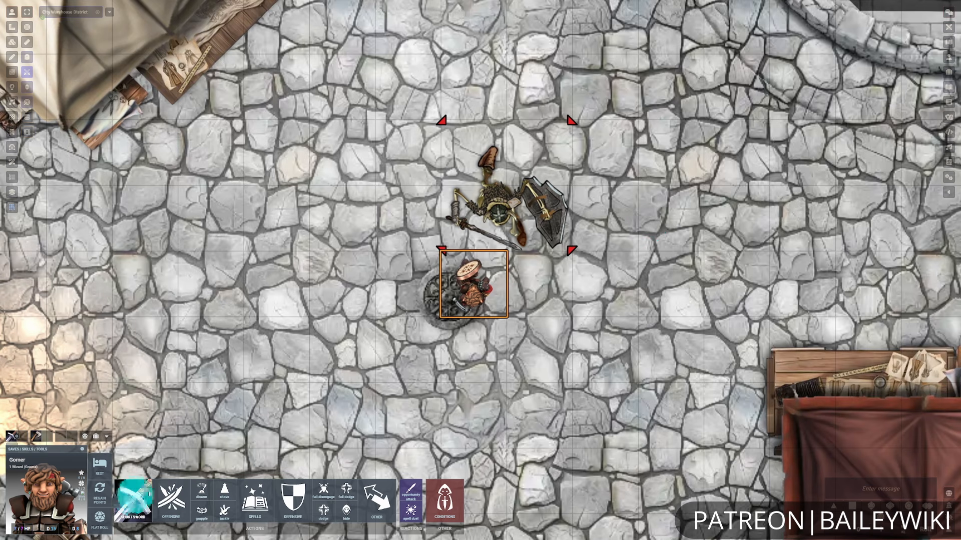
Attack the targeted skeleton with the Short Sword and with the Hand Axe after switching weapons.
{"action": "left_click", "coordinate": [133, 500]}
{"action": "left_click", "coordinate": [506, 324]}
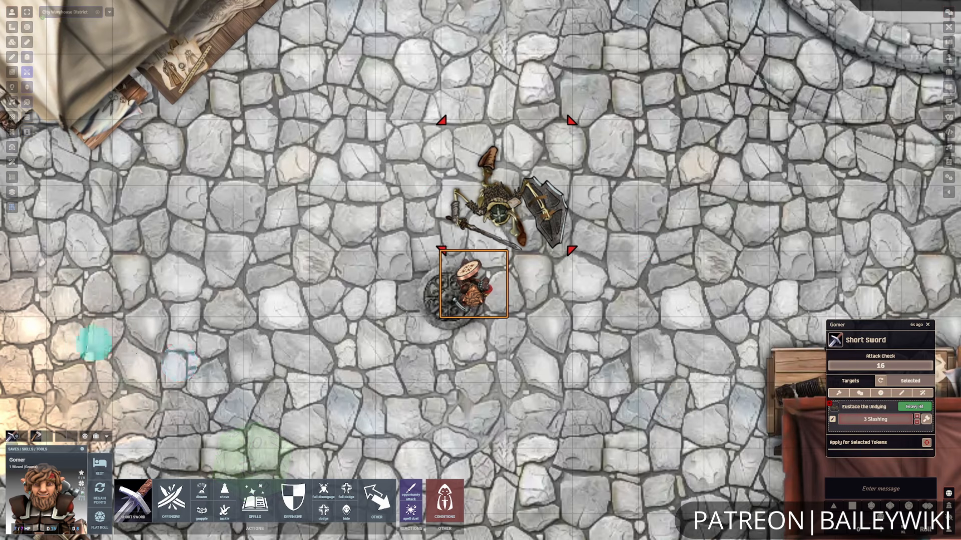
{"action": "left_click", "coordinate": [36, 441]}
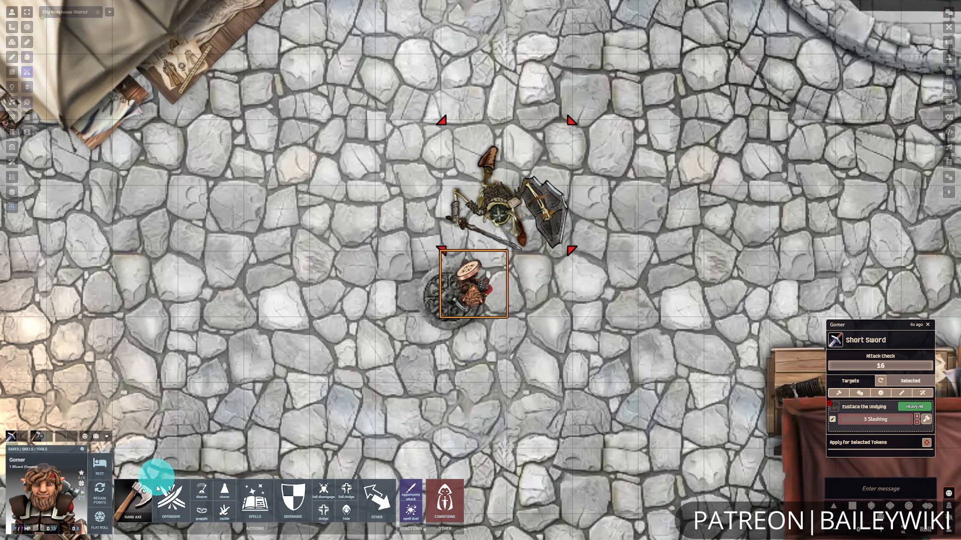
{"action": "left_click", "coordinate": [133, 499]}
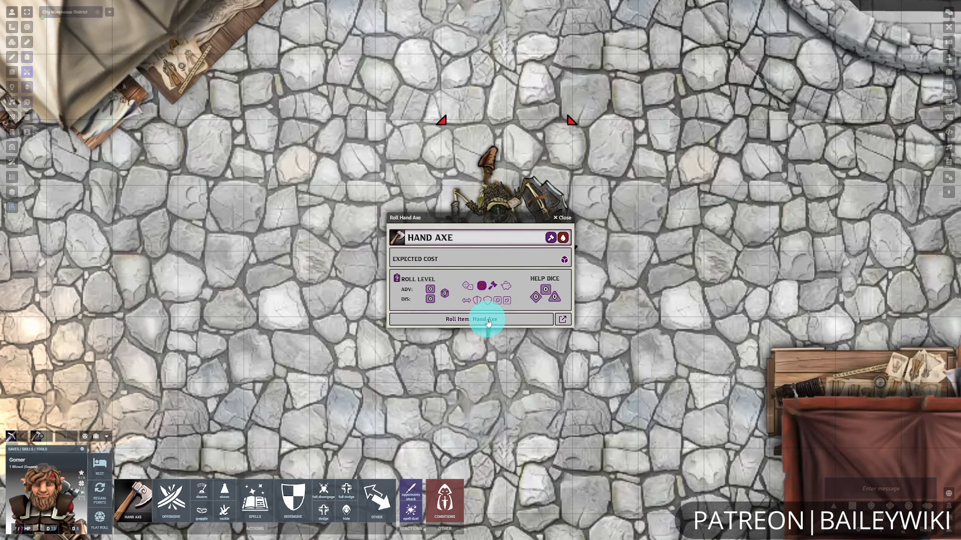
{"action": "left_click", "coordinate": [489, 320]}
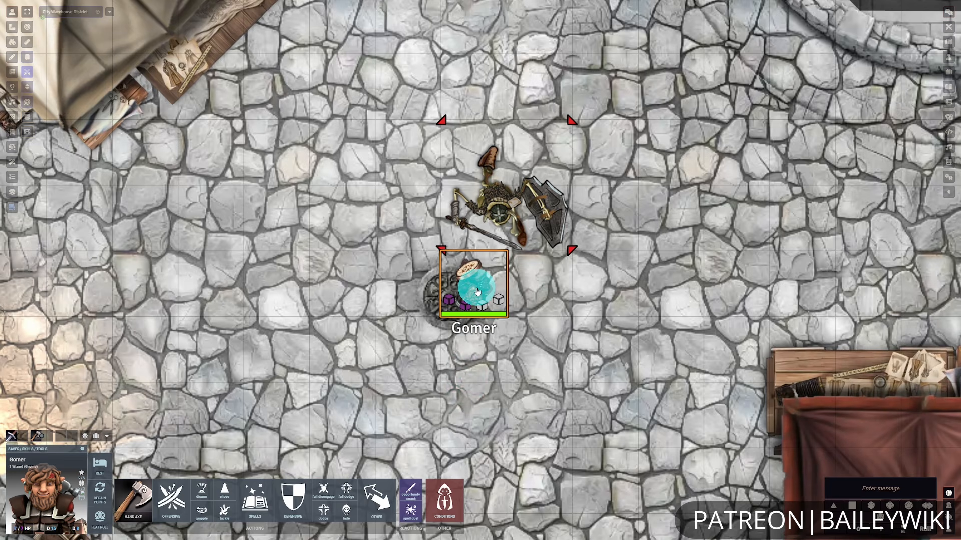
Move the dwarf token away from the skeleton and cast Fire Bolt and Acid Bolt at the target.
{"action": "left_click_drag", "start_coordinate": [476, 291], "coordinate": [408, 408]}
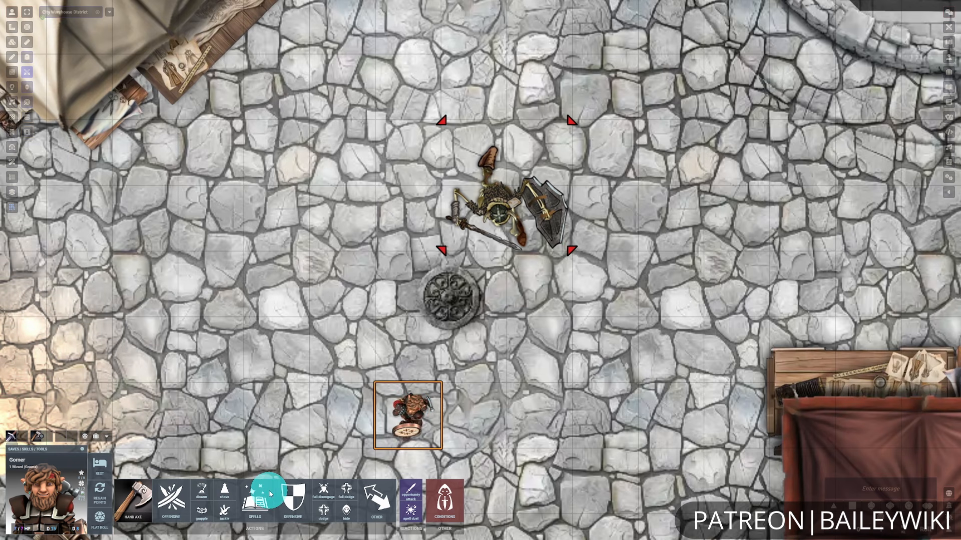
{"action": "left_click", "coordinate": [257, 503]}
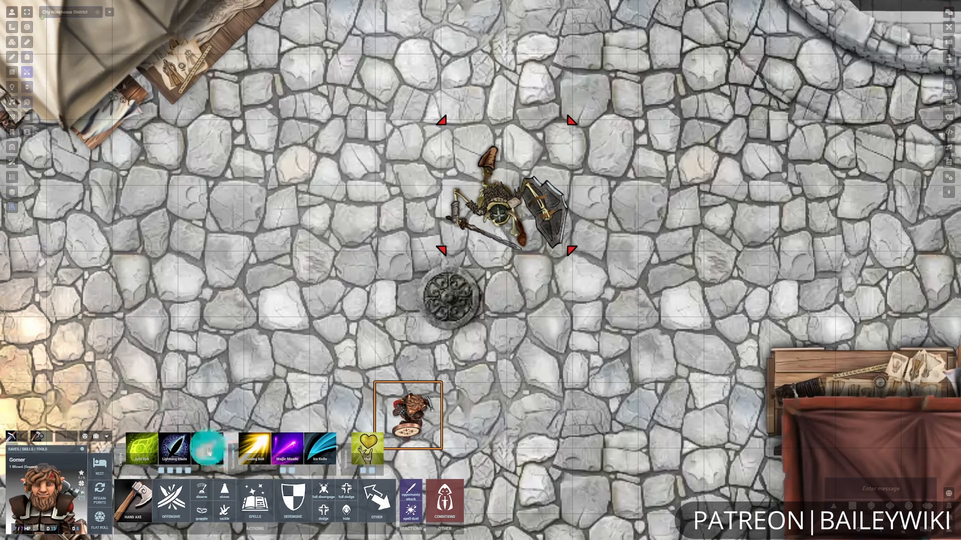
{"action": "left_click", "coordinate": [493, 344]}
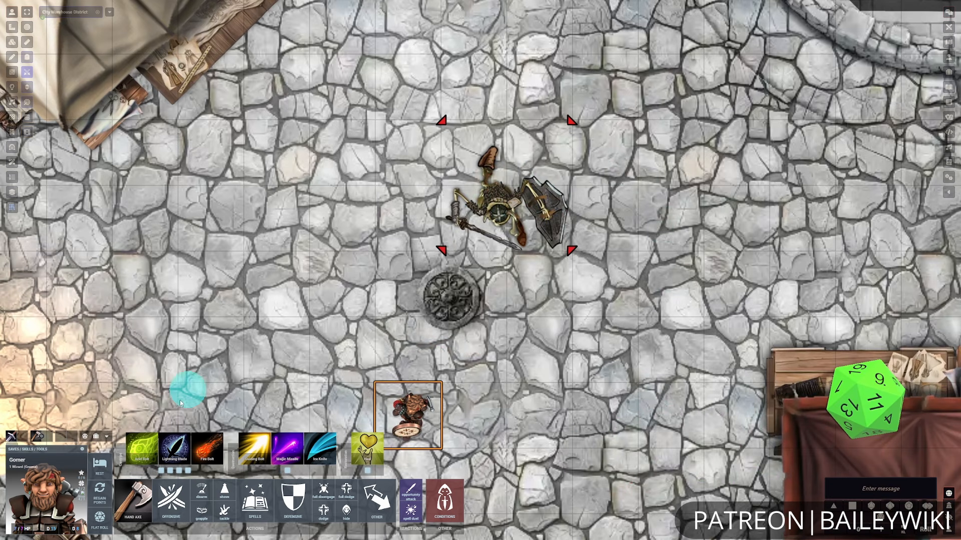
{"action": "left_click", "coordinate": [141, 449]}
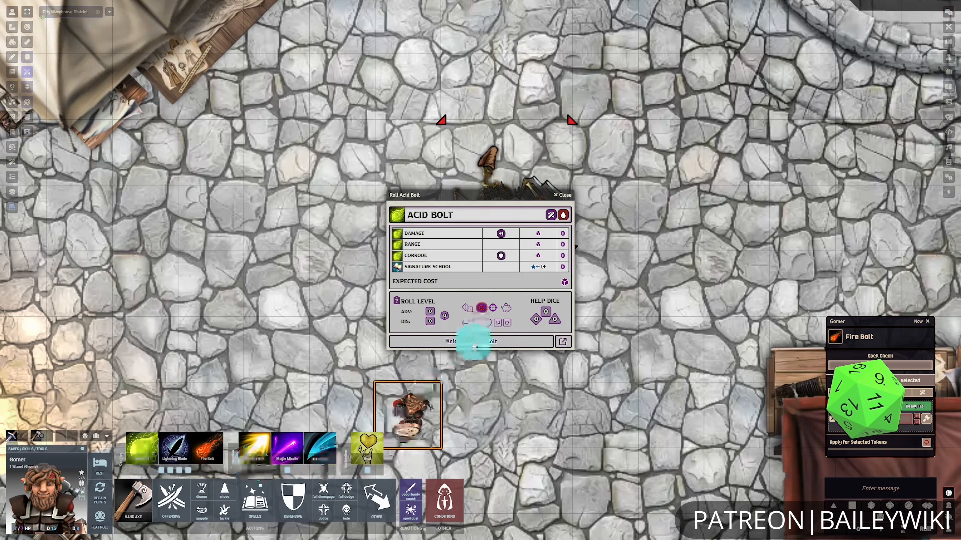
{"action": "left_click", "coordinate": [472, 342]}
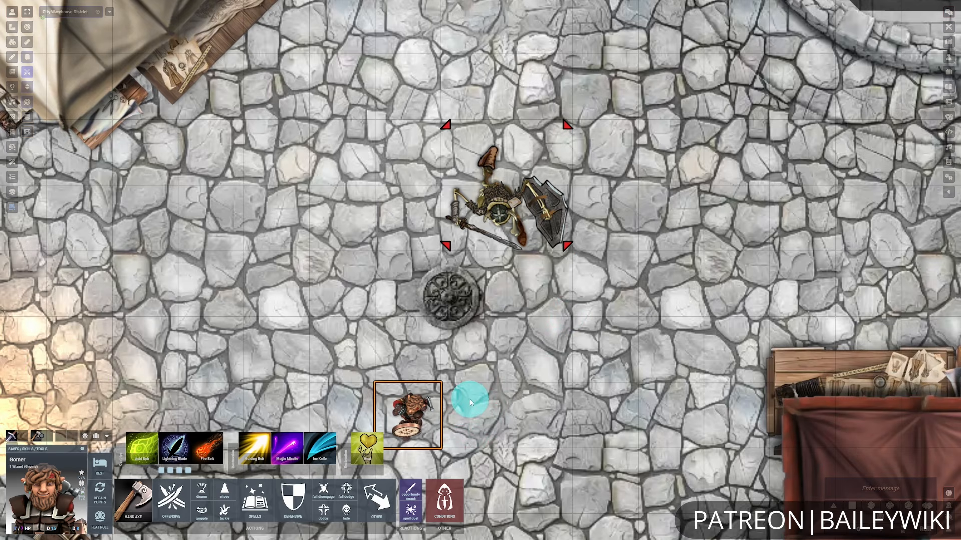
Cast Magic Missile and Guiding Bolt from the gnome wizard at the targeted skeleton.
{"action": "left_click", "coordinate": [280, 454]}
{"action": "left_click", "coordinate": [498, 337]}
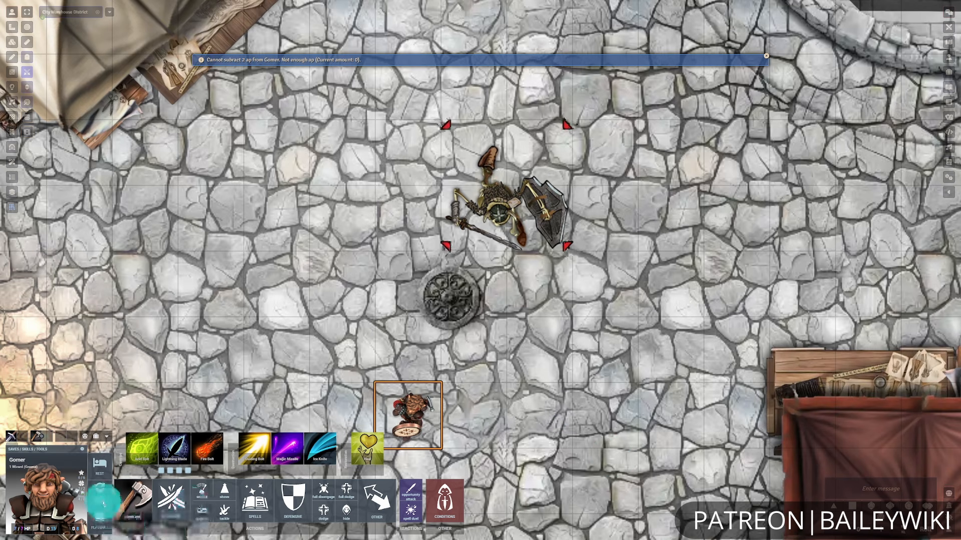
{"action": "left_click", "coordinate": [287, 450]}
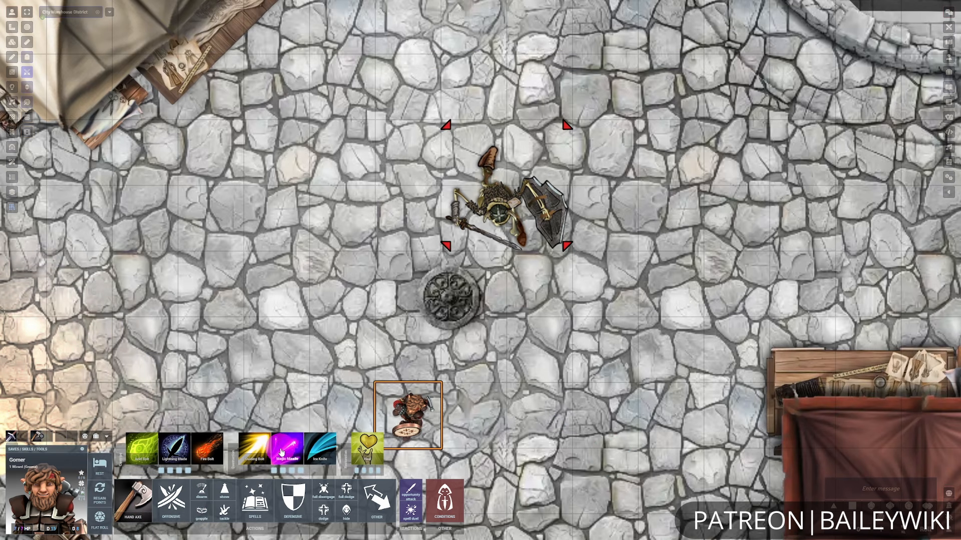
{"action": "left_click", "coordinate": [499, 338]}
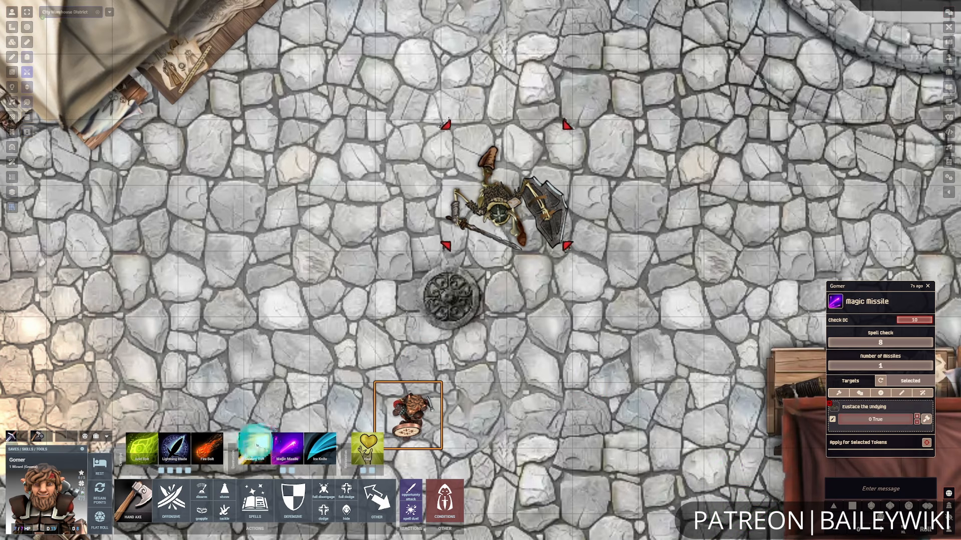
{"action": "left_click", "coordinate": [253, 441]}
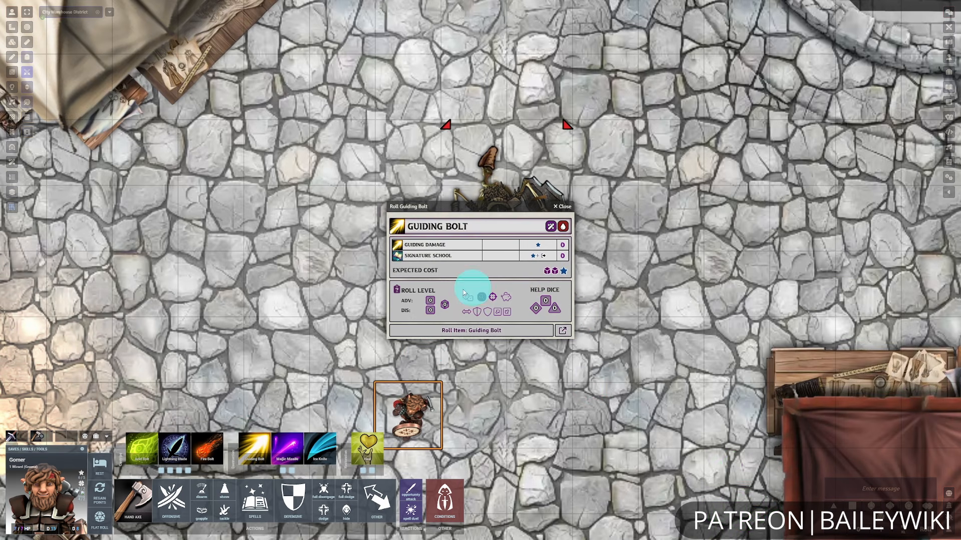
{"action": "left_click", "coordinate": [506, 297]}
{"action": "left_click", "coordinate": [519, 331]}
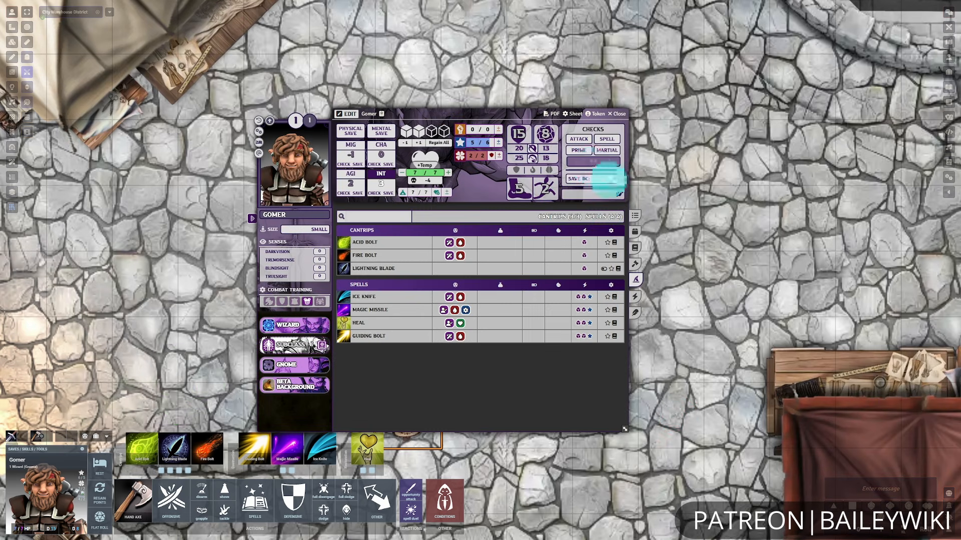
Open the animation settings of the wizard's Acid Bolt cantrip and toggle Customize Item on and back off.
{"action": "mouse_move", "coordinate": [371, 244]}
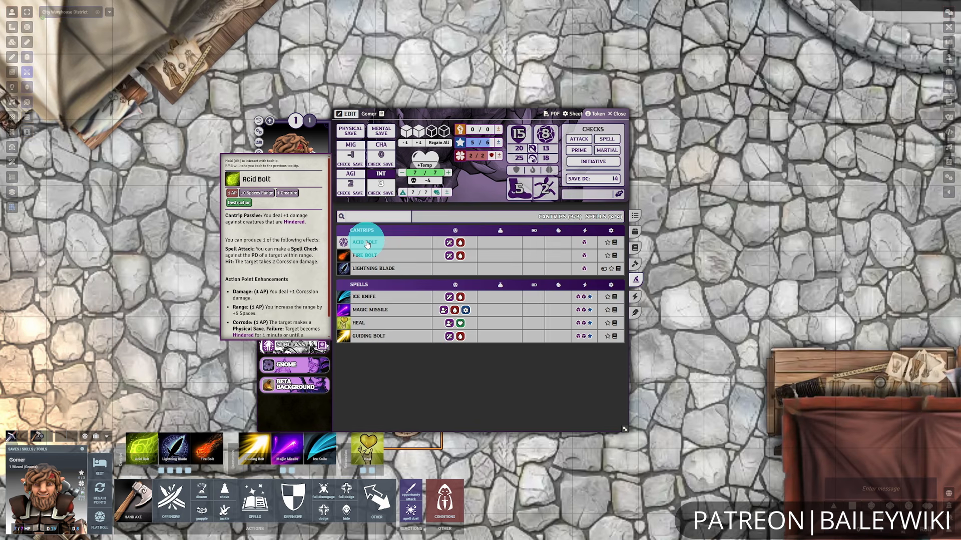
{"action": "right_click", "coordinate": [367, 245]}
{"action": "left_click", "coordinate": [391, 248]}
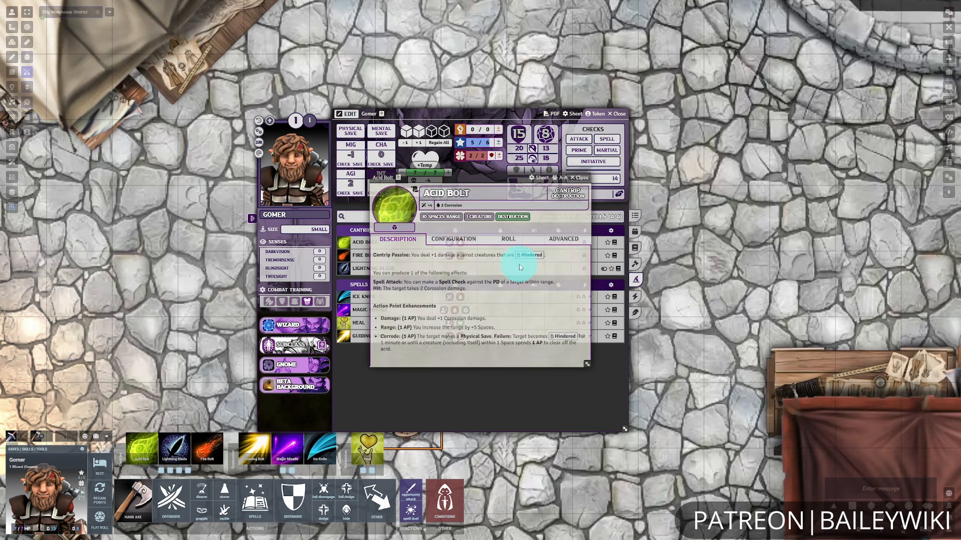
{"action": "left_click", "coordinate": [561, 178]}
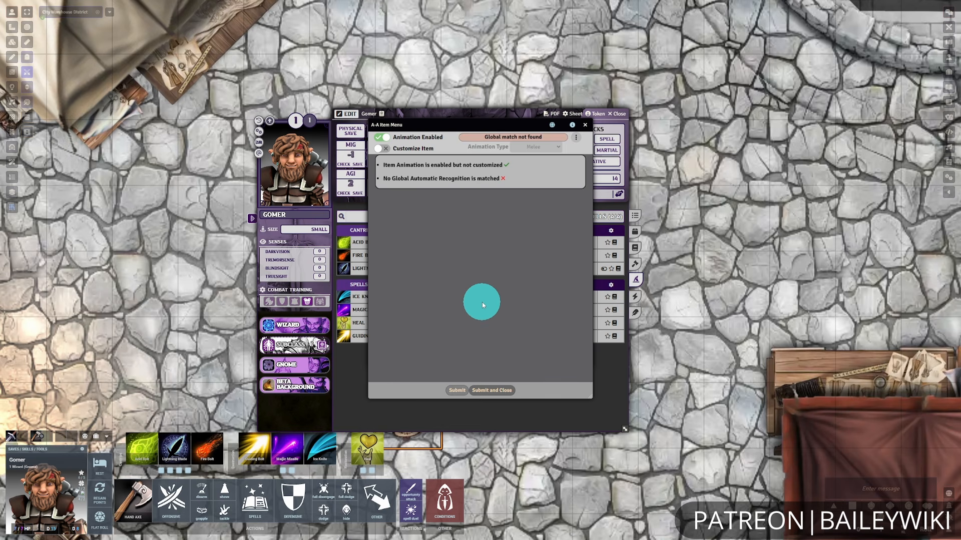
{"action": "left_click", "coordinate": [378, 148]}
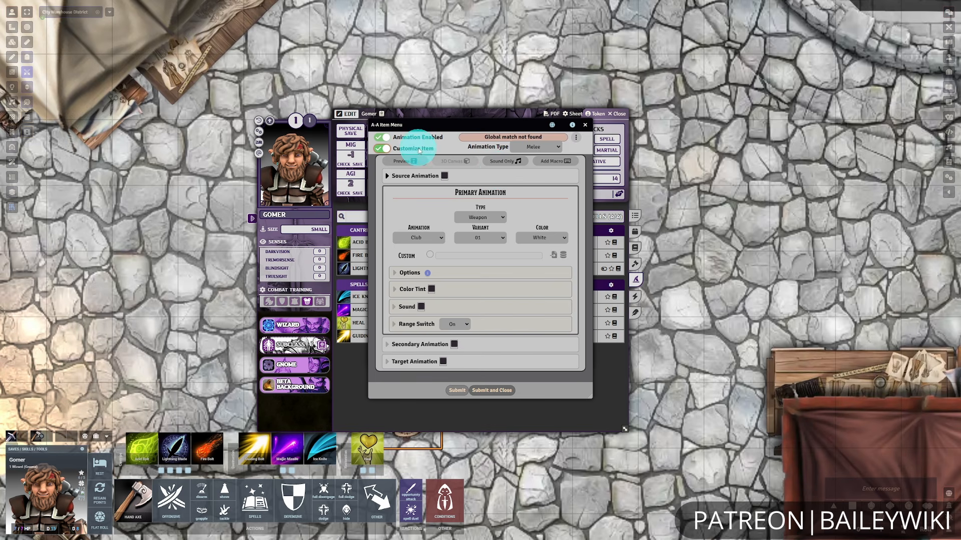
{"action": "left_click", "coordinate": [382, 148]}
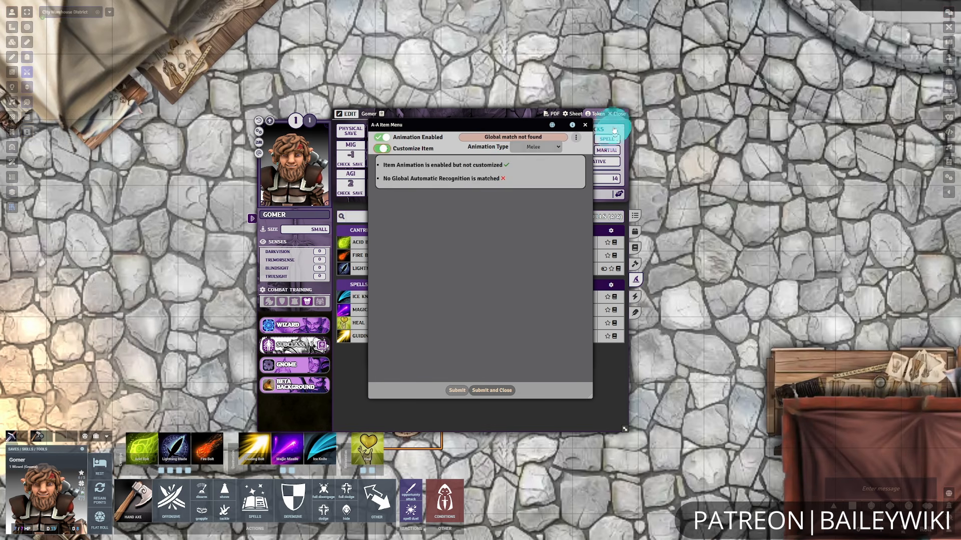
Examine the Range and On Token entries of the global Automatic Recognition Menu, including Ray of Frost's primary animation settings.
{"action": "left_click", "coordinate": [552, 125]}
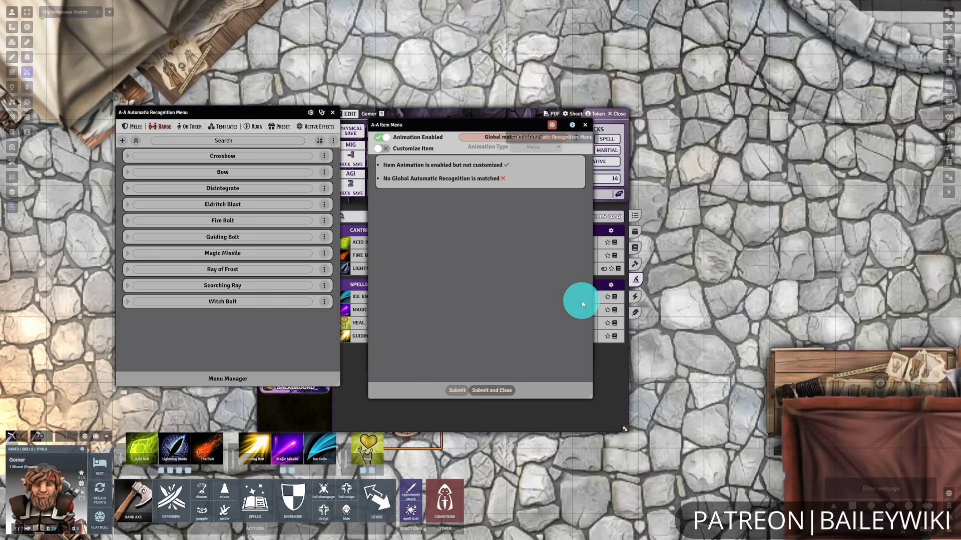
{"action": "left_click", "coordinate": [189, 127]}
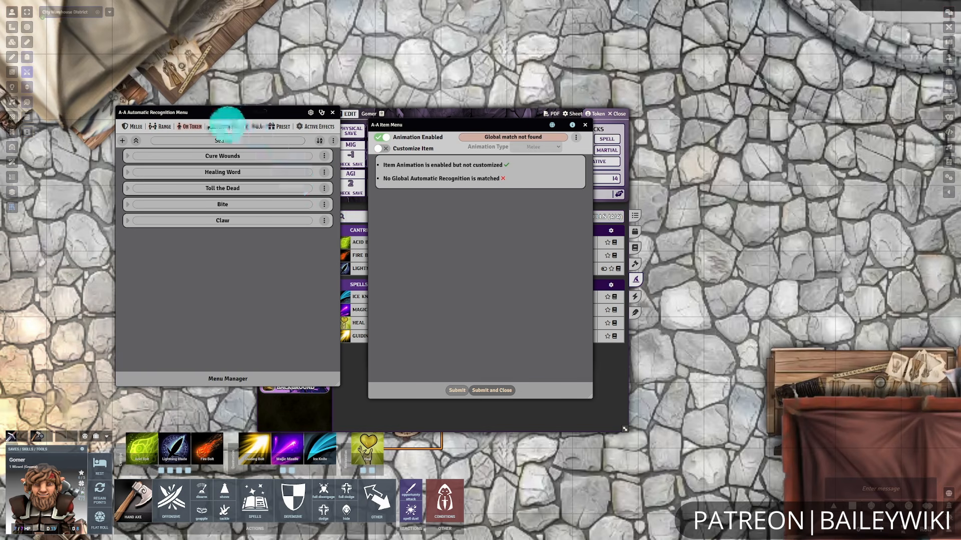
{"action": "left_click", "coordinate": [162, 126]}
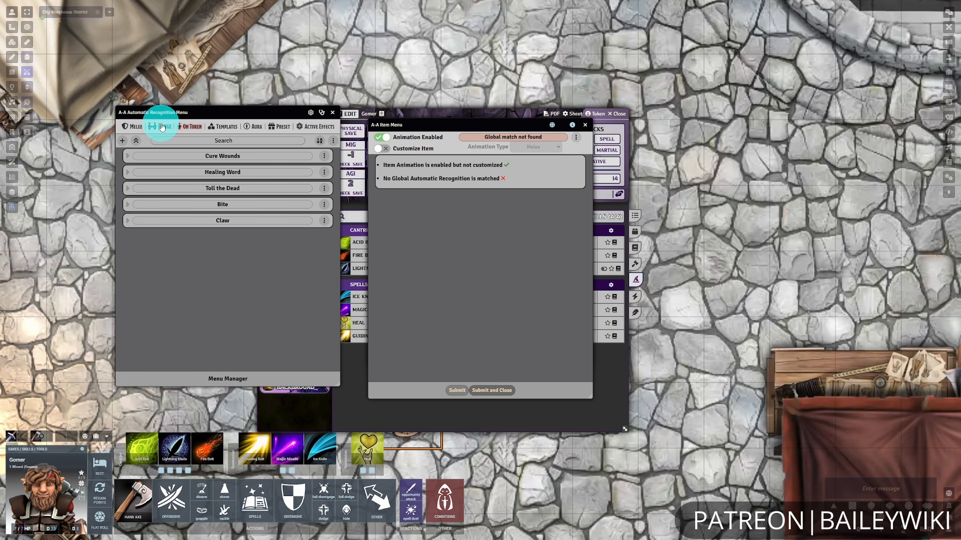
{"action": "left_click", "coordinate": [324, 156]}
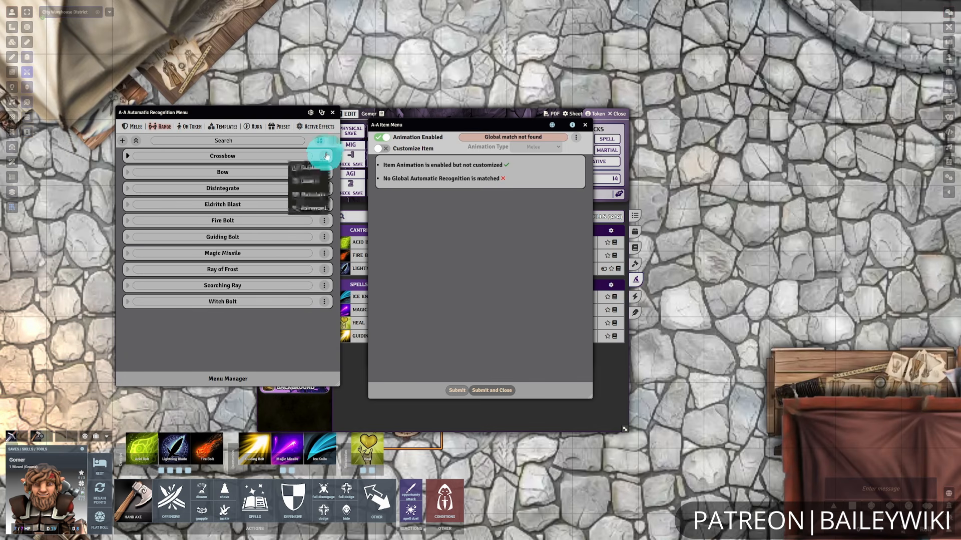
{"action": "left_click", "coordinate": [326, 156]}
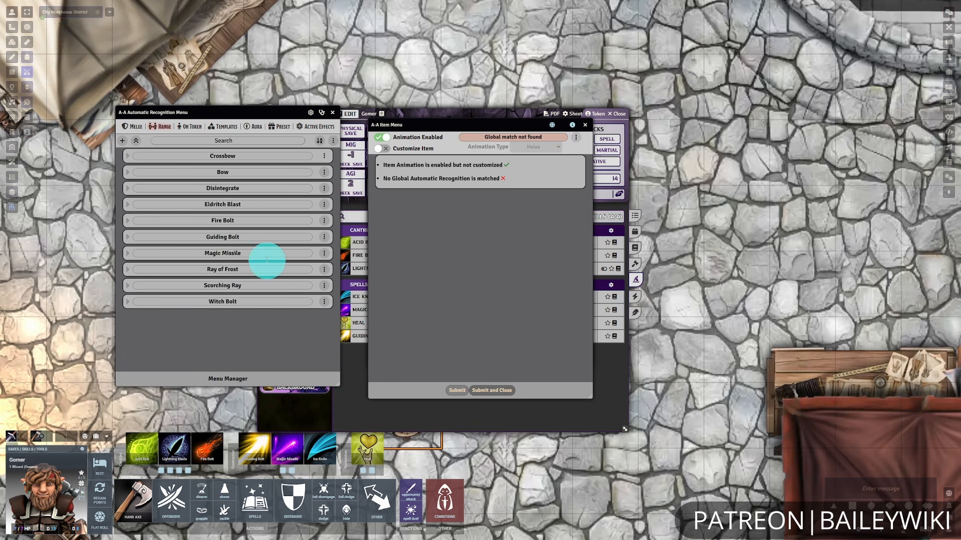
{"action": "left_click", "coordinate": [127, 272]}
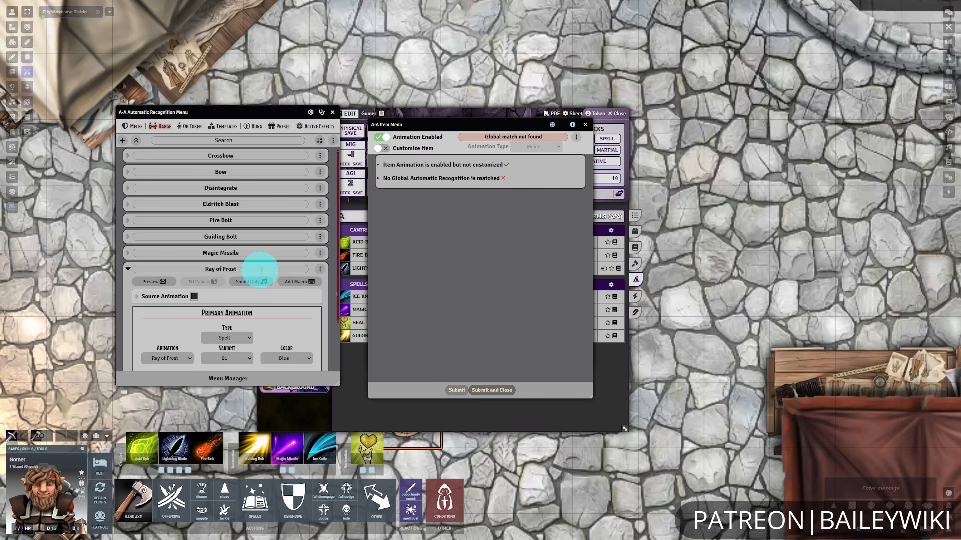
{"action": "scroll", "coordinate": [253, 251], "scroll_direction": "down", "scroll_amount": 2}
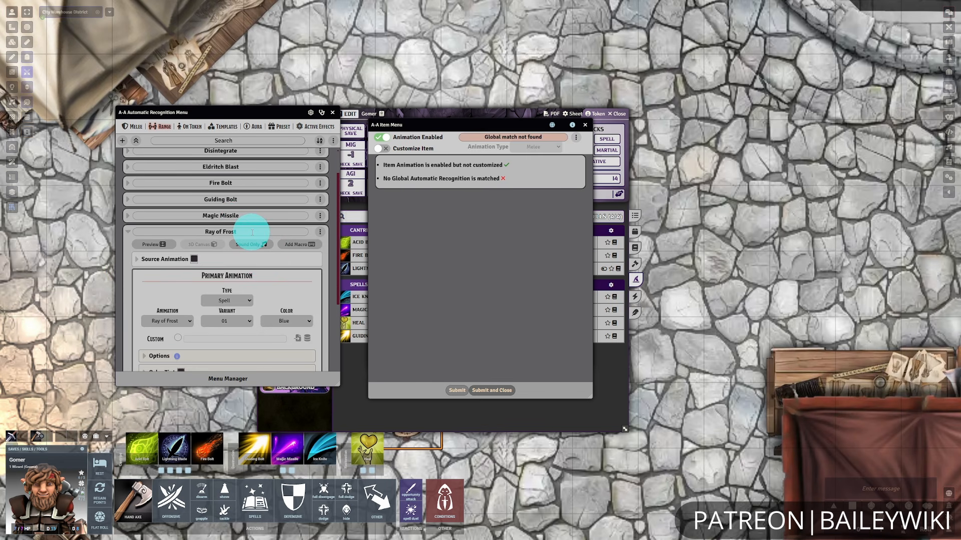
{"action": "left_click", "coordinate": [128, 232]}
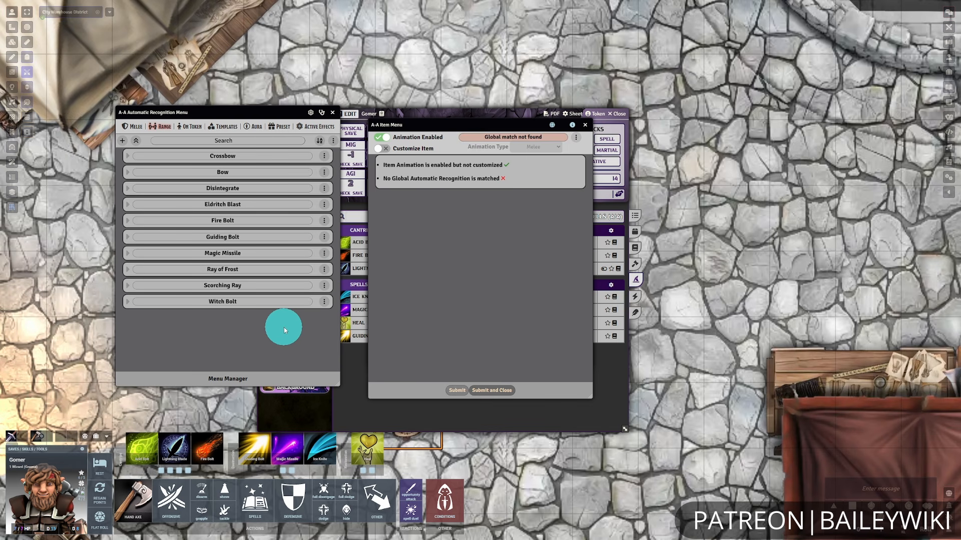
{"action": "left_click", "coordinate": [228, 379]}
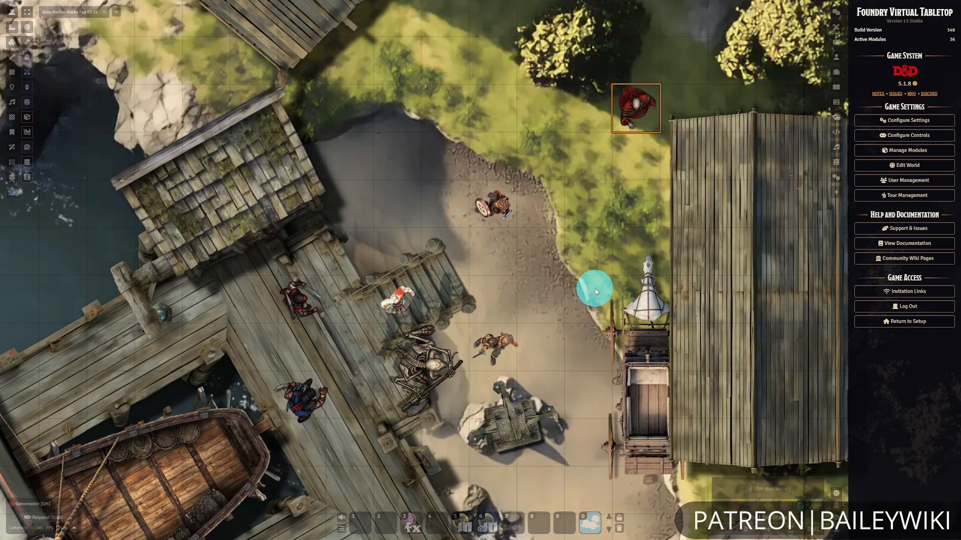
Open the Archmage's Lightning Bolt spell from the character sheet and bring up its A-A Item Menu.
{"action": "double_click", "coordinate": [634, 113]}
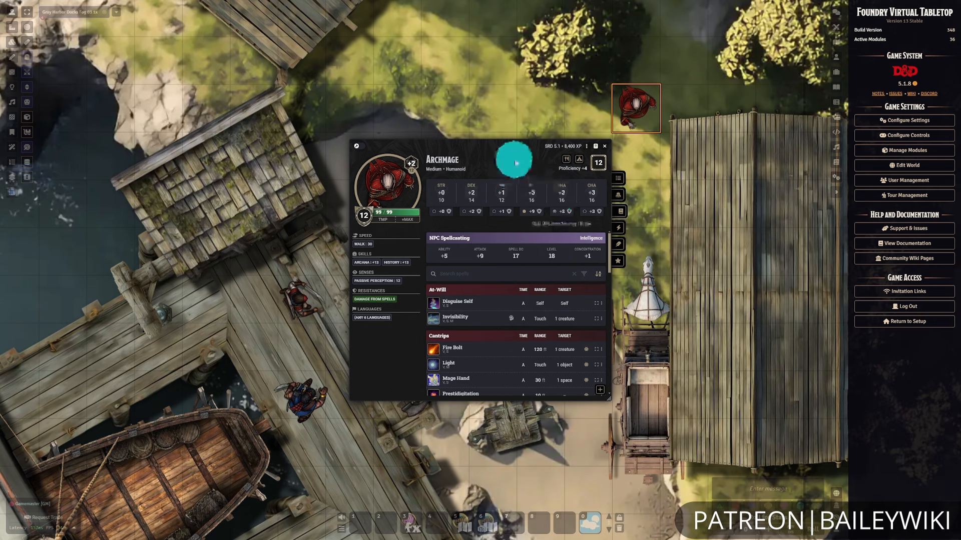
{"action": "scroll", "coordinate": [536, 300], "scroll_direction": "down", "scroll_amount": 5}
{"action": "scroll", "coordinate": [538, 314], "scroll_direction": "down", "scroll_amount": 4}
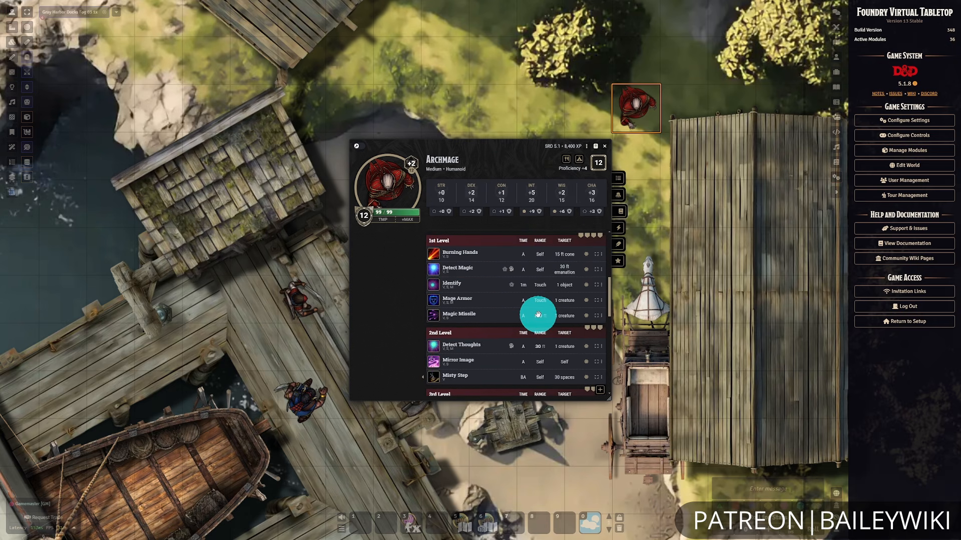
{"action": "right_click", "coordinate": [602, 325]}
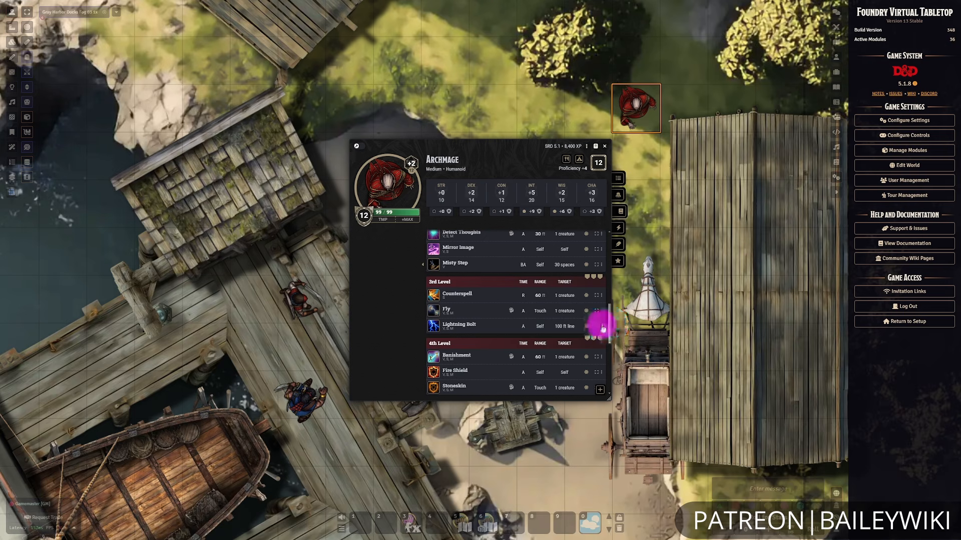
{"action": "left_click", "coordinate": [635, 332]}
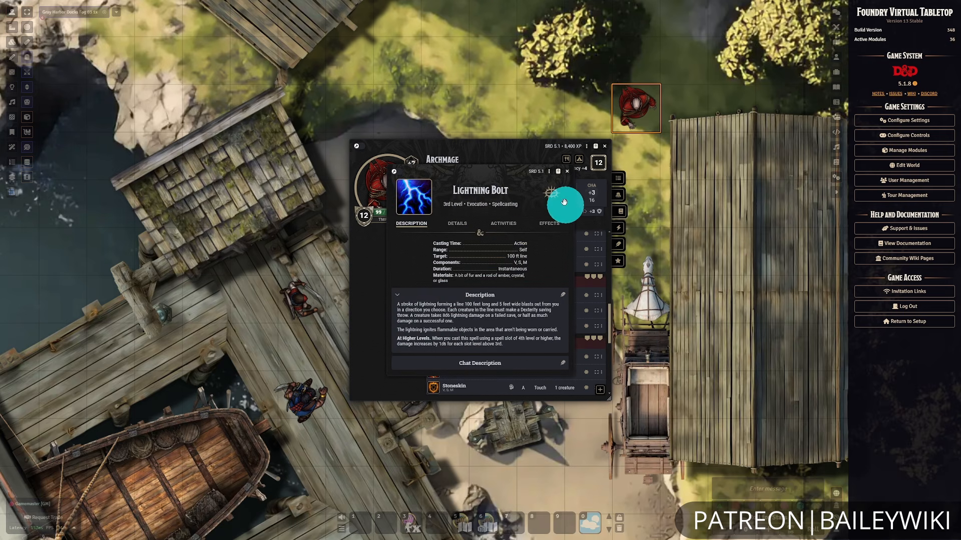
{"action": "left_click", "coordinate": [549, 171]}
{"action": "left_click", "coordinate": [581, 199]}
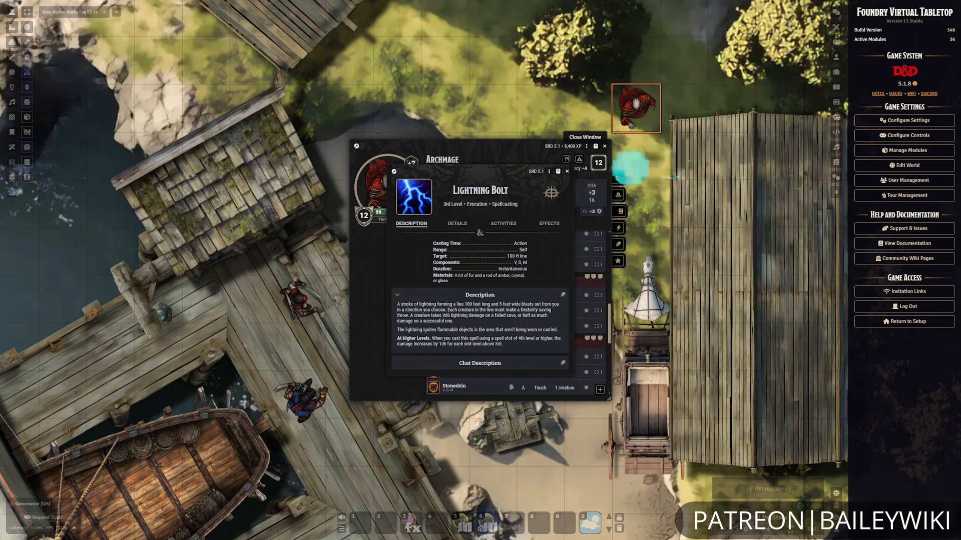
{"action": "left_click", "coordinate": [548, 170]}
{"action": "left_click", "coordinate": [595, 199]}
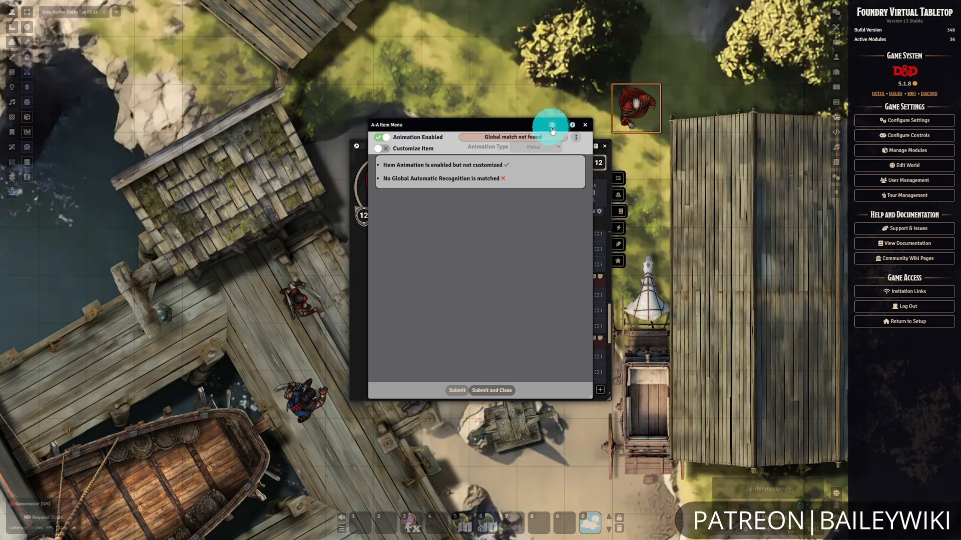
Check the Range, On Token, Templates, Aura and Melee entries of the global Automatic Recognition Menu for Lightning Bolt.
{"action": "left_click", "coordinate": [552, 125]}
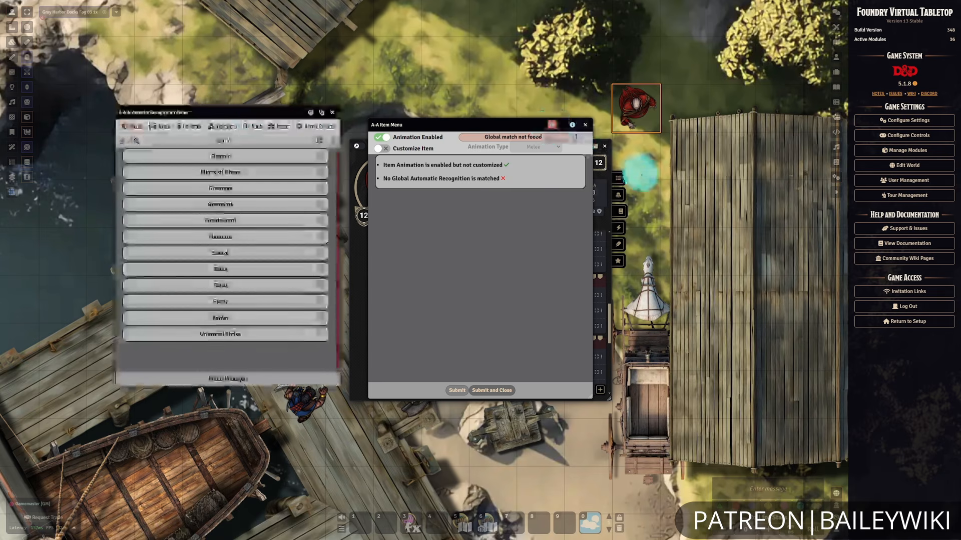
{"action": "left_click", "coordinate": [163, 126]}
{"action": "left_click_drag", "start_coordinate": [212, 113], "coordinate": [422, 121]}
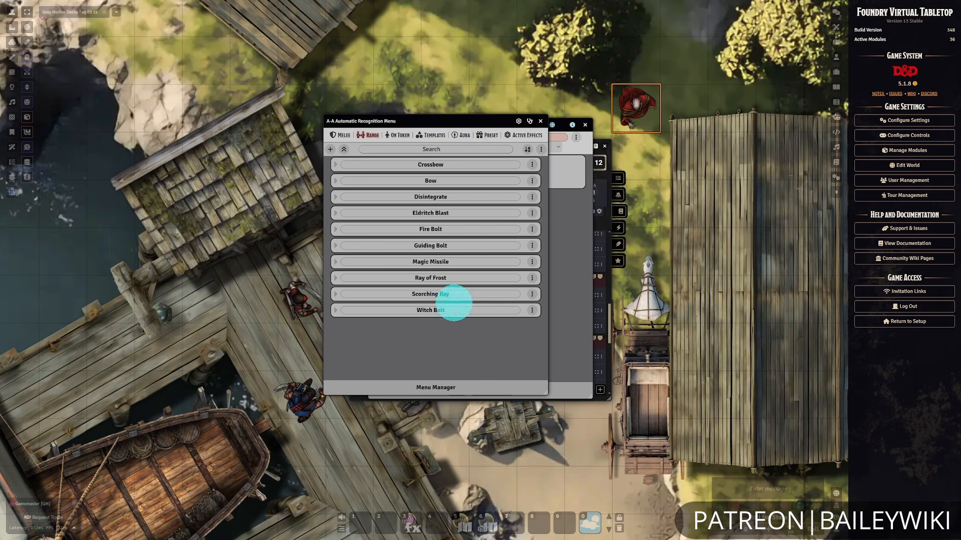
{"action": "left_click", "coordinate": [400, 135]}
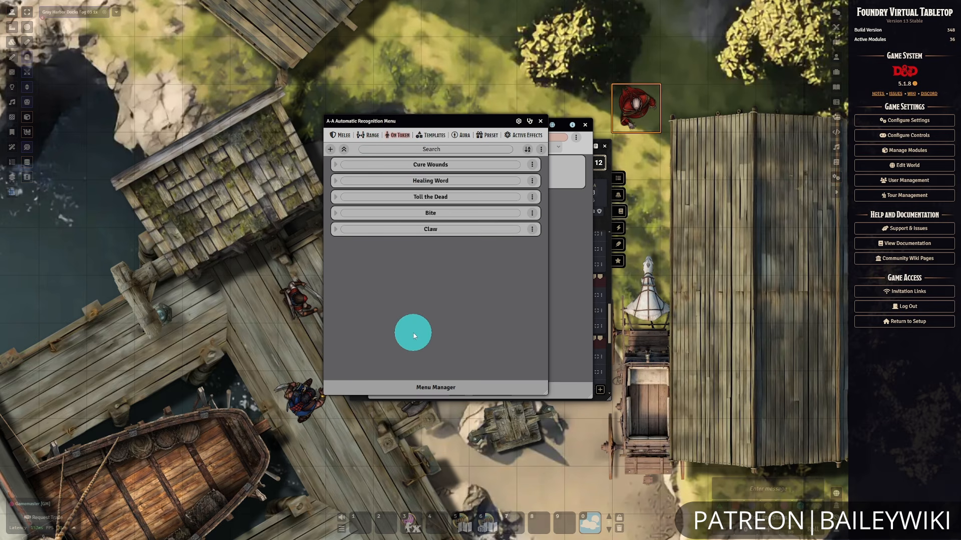
{"action": "left_click", "coordinate": [433, 135]}
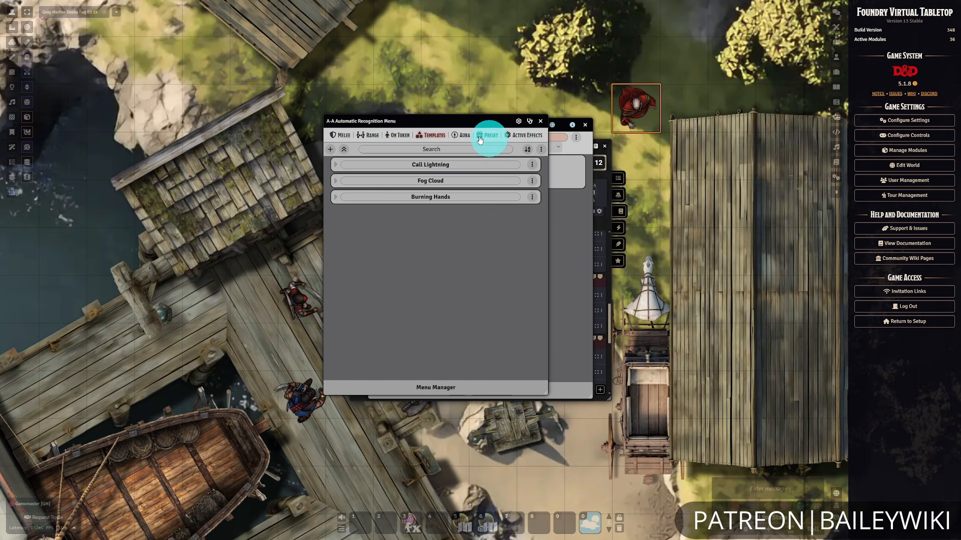
{"action": "left_click", "coordinate": [461, 136]}
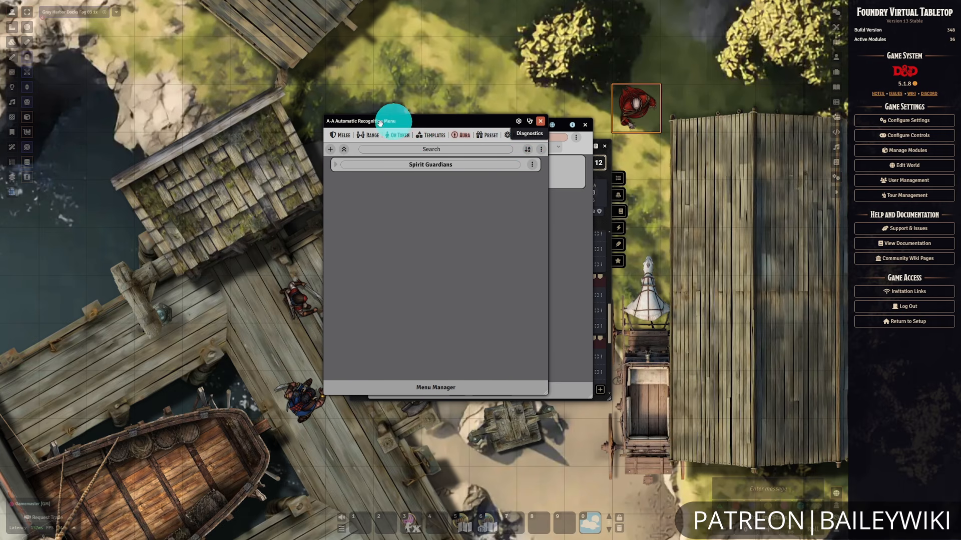
{"action": "left_click", "coordinate": [341, 135]}
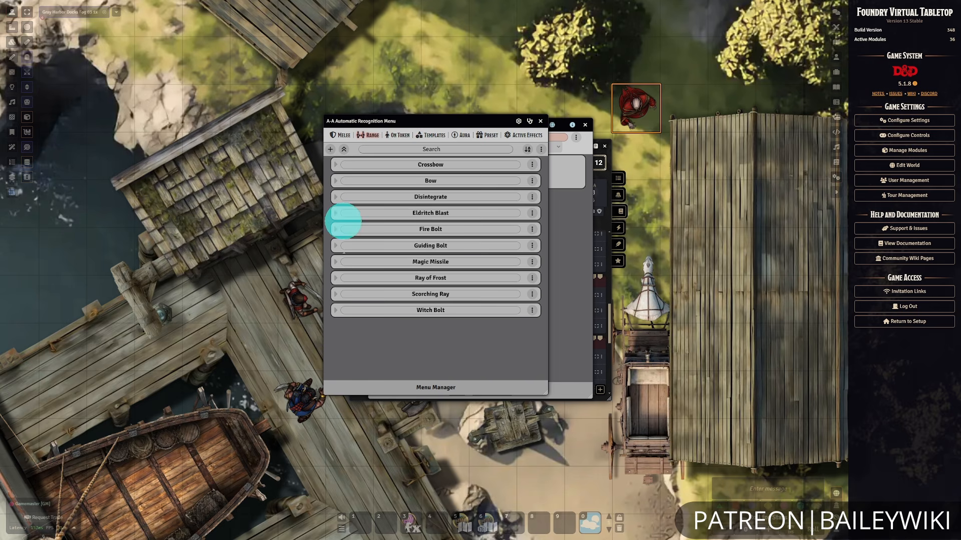
Close the animation menus, Archmage sheet and Lightning Bolt window, and open the spell list of the gnome wizard's character sheet.
{"action": "left_click", "coordinate": [541, 122]}
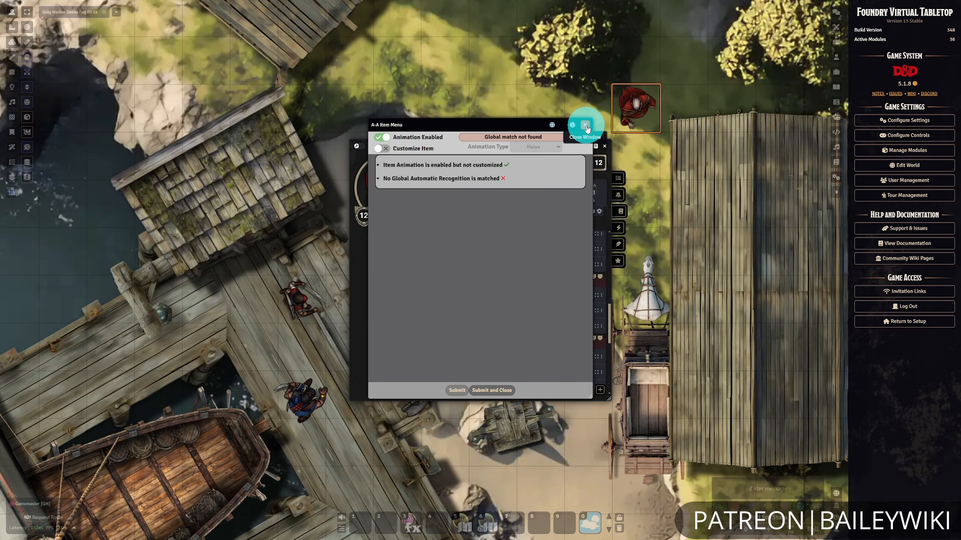
{"action": "left_click", "coordinate": [586, 127]}
{"action": "left_click", "coordinate": [606, 149]}
{"action": "left_click", "coordinate": [603, 149]}
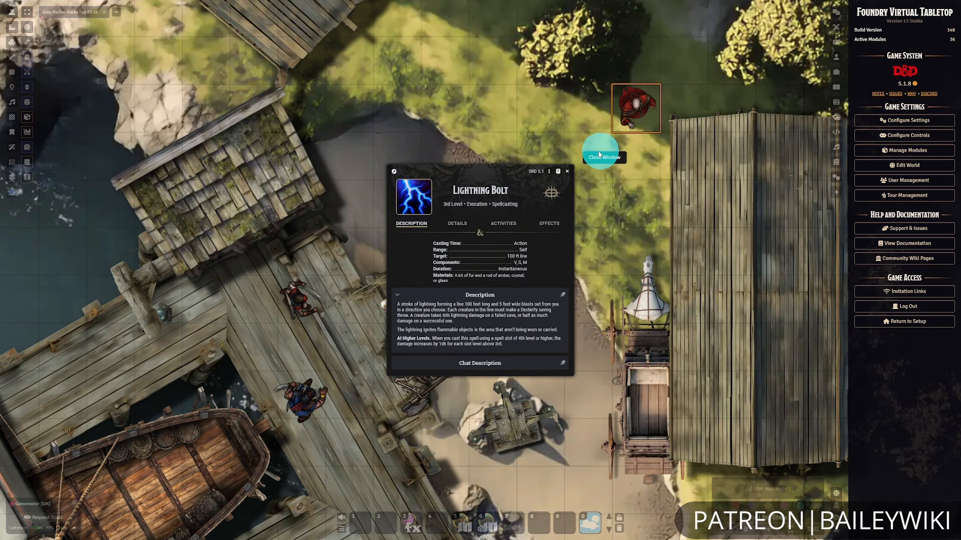
{"action": "left_click", "coordinate": [568, 172]}
{"action": "double_click", "coordinate": [489, 204]}
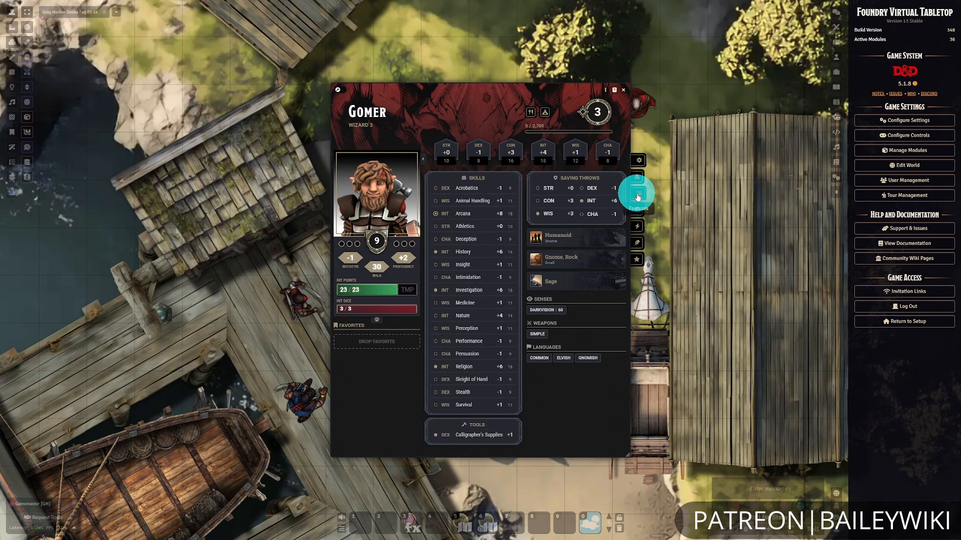
{"action": "left_click", "coordinate": [637, 208]}
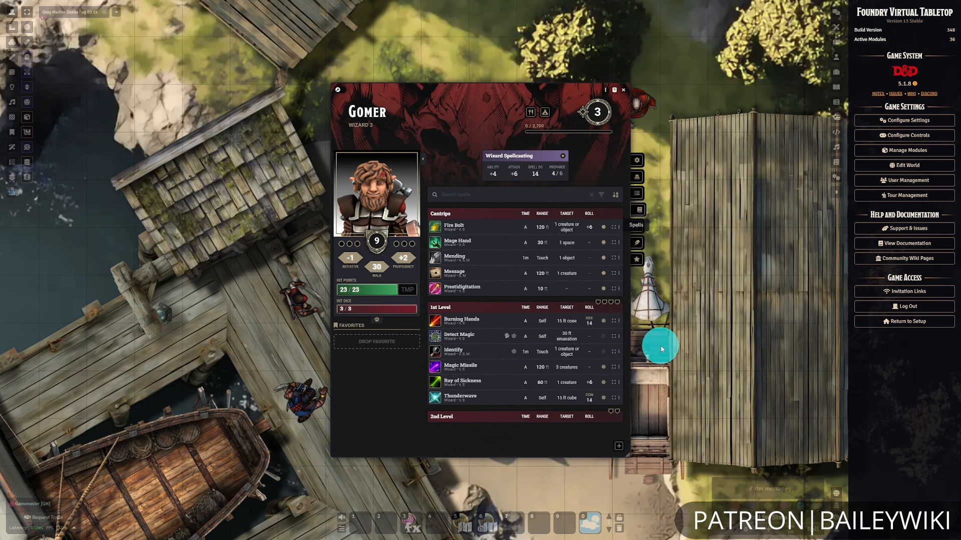
Open the wizard's Ray of Sickness spell for editing and copy its custom animation to the global recognition Range menu under the label Ray of Sickness.
{"action": "left_click", "coordinate": [618, 382]}
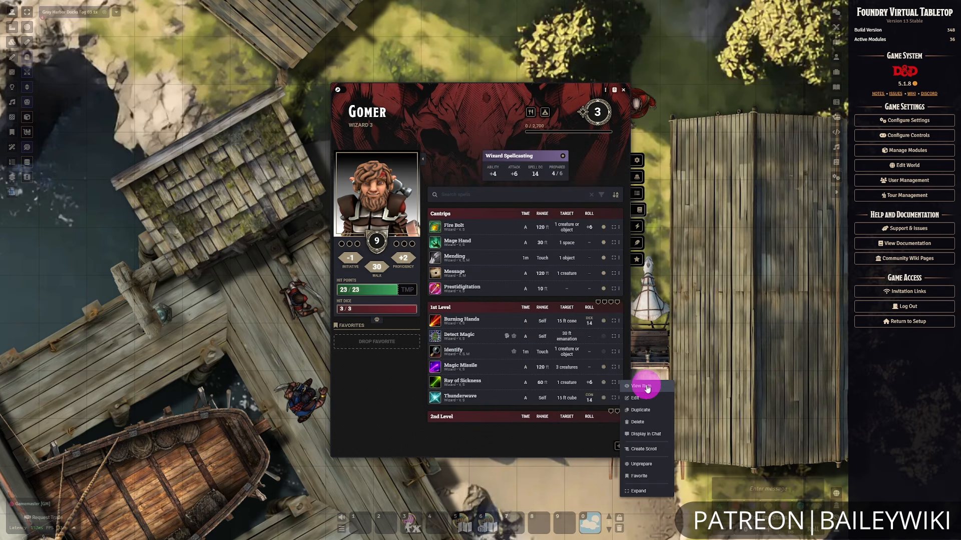
{"action": "left_click", "coordinate": [643, 395]}
{"action": "left_click", "coordinate": [549, 181]}
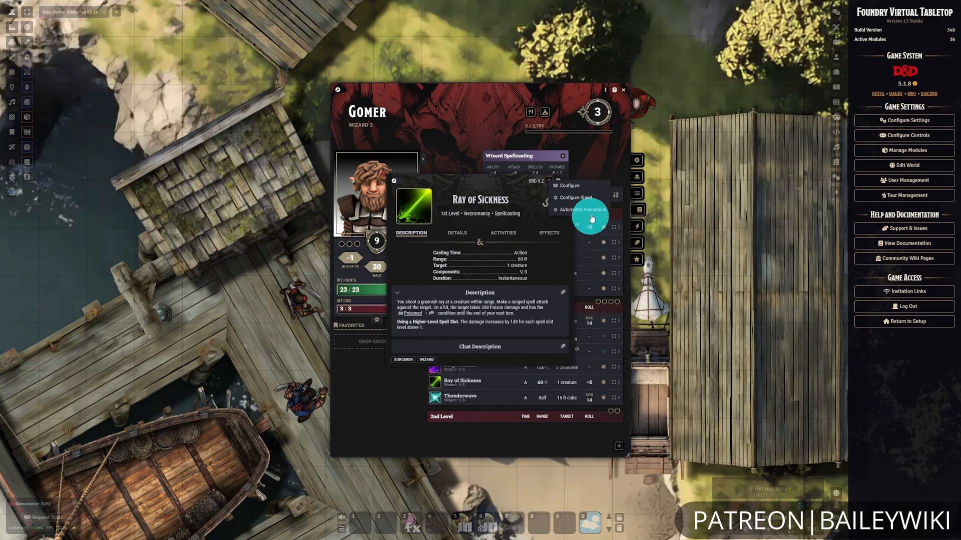
{"action": "left_click", "coordinate": [592, 210]}
{"action": "left_click", "coordinate": [576, 137]}
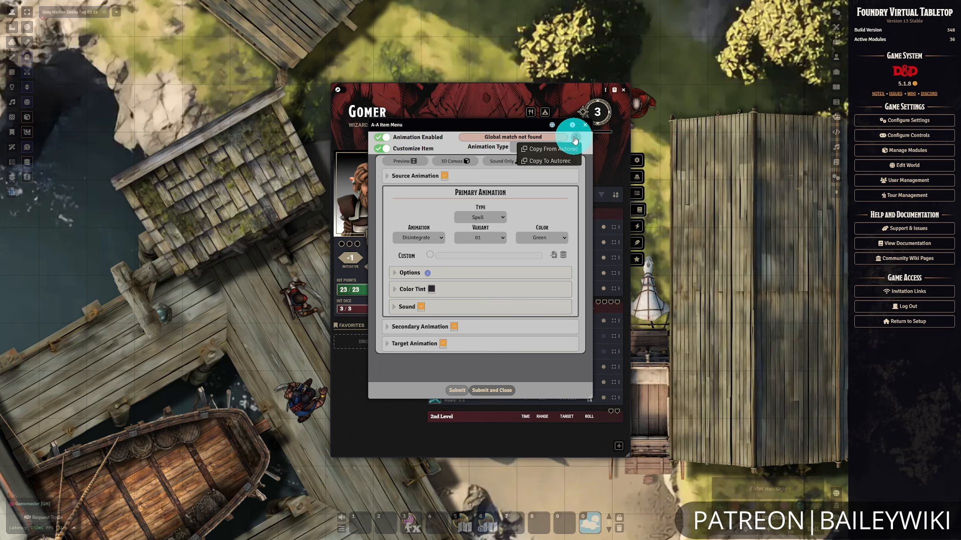
{"action": "left_click", "coordinate": [560, 161]}
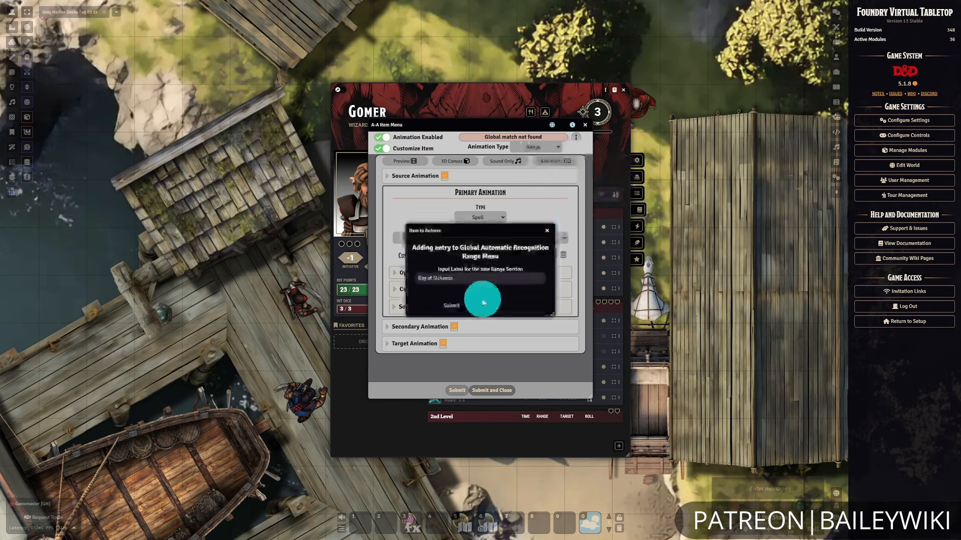
{"action": "left_click", "coordinate": [452, 307]}
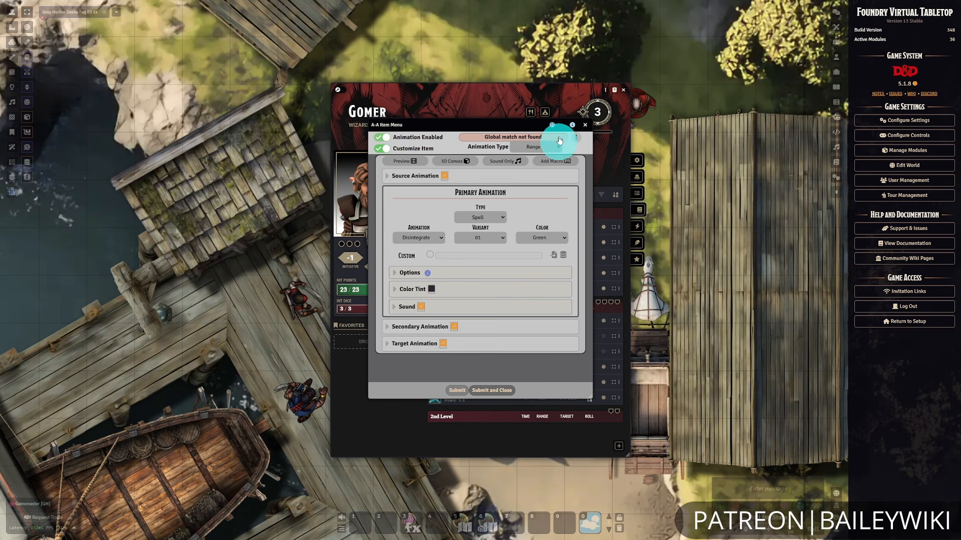
Reopen the A-A Item Menu of Ray of Sickness and bring up the global Automatic Recognition Menu to compare the two.
{"action": "left_click", "coordinate": [585, 124]}
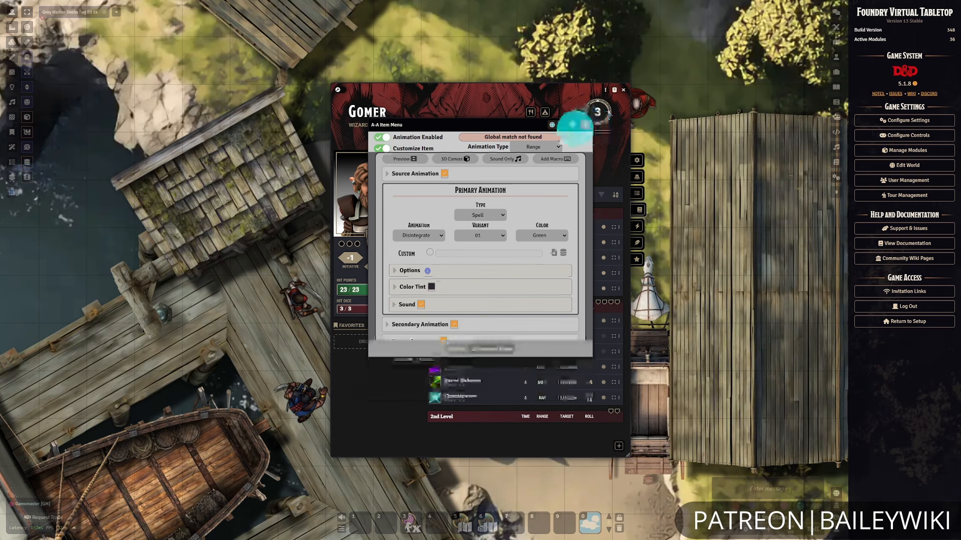
{"action": "left_click", "coordinate": [549, 181]}
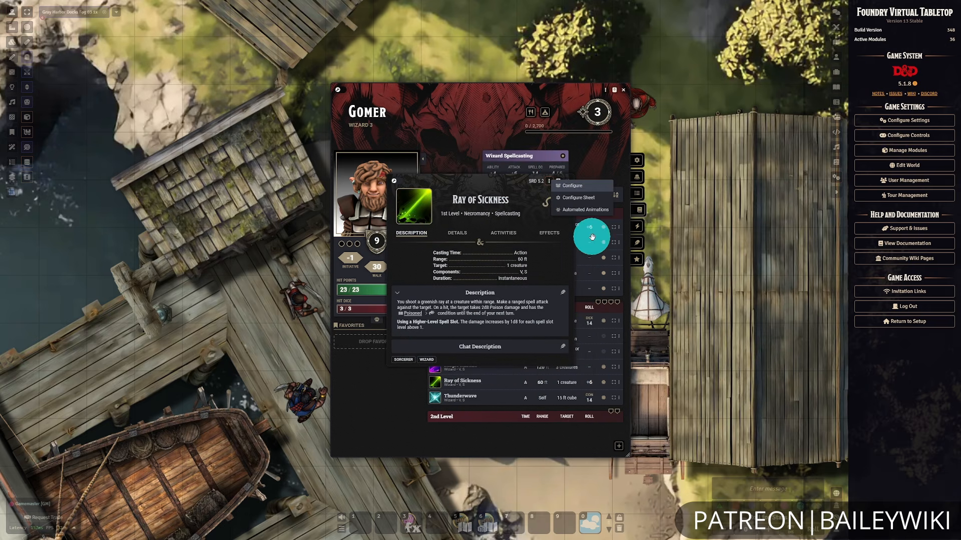
{"action": "left_click", "coordinate": [590, 210]}
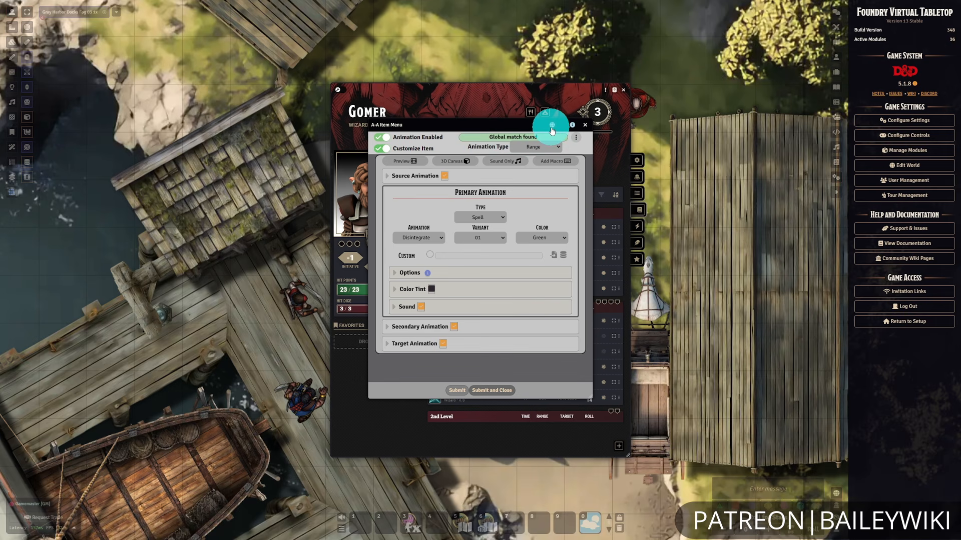
{"action": "left_click", "coordinate": [552, 125]}
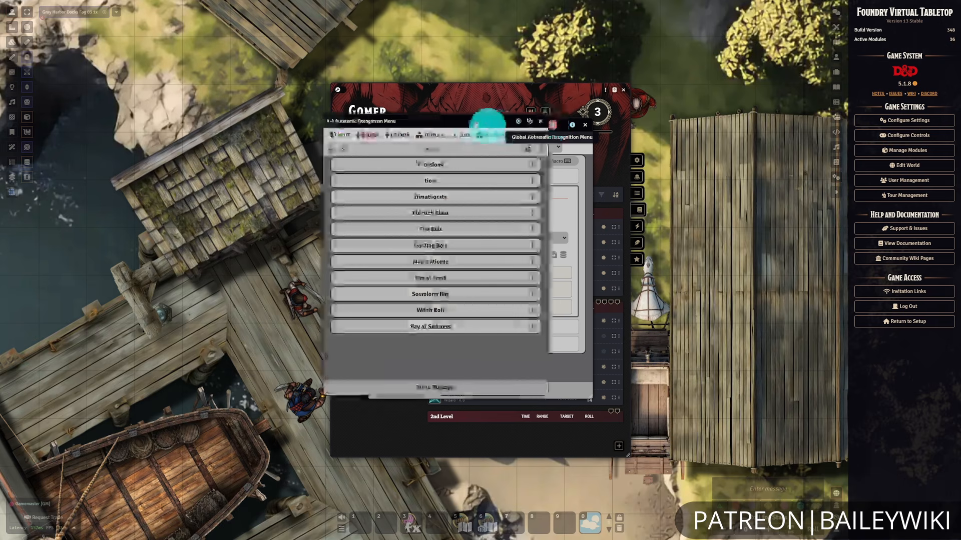
{"action": "left_click_drag", "start_coordinate": [478, 125], "coordinate": [317, 124]}
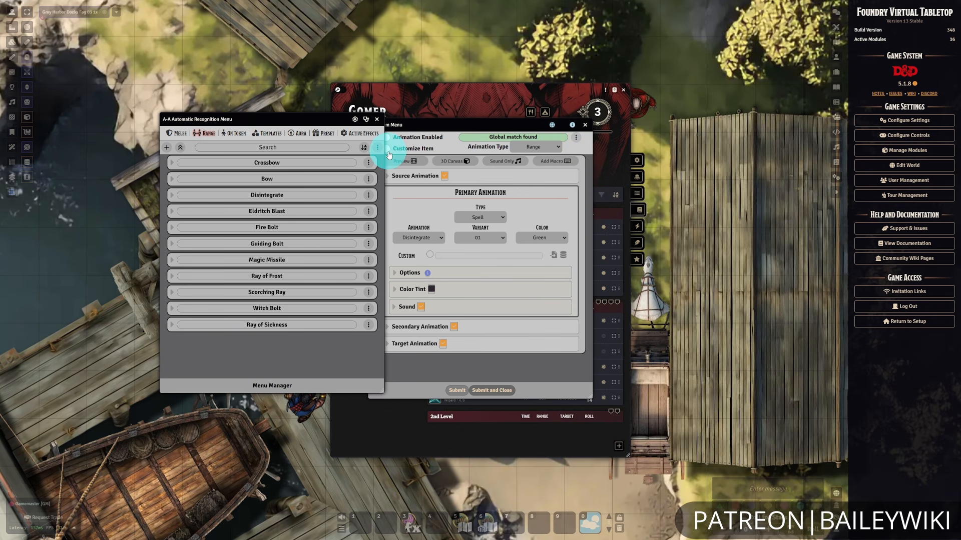
{"action": "left_click", "coordinate": [576, 138]}
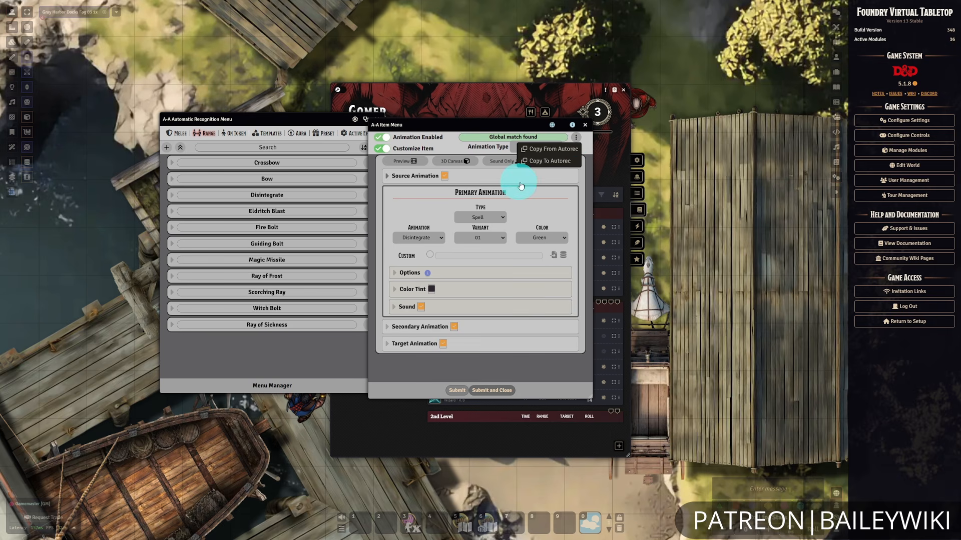
{"action": "left_click", "coordinate": [266, 121]}
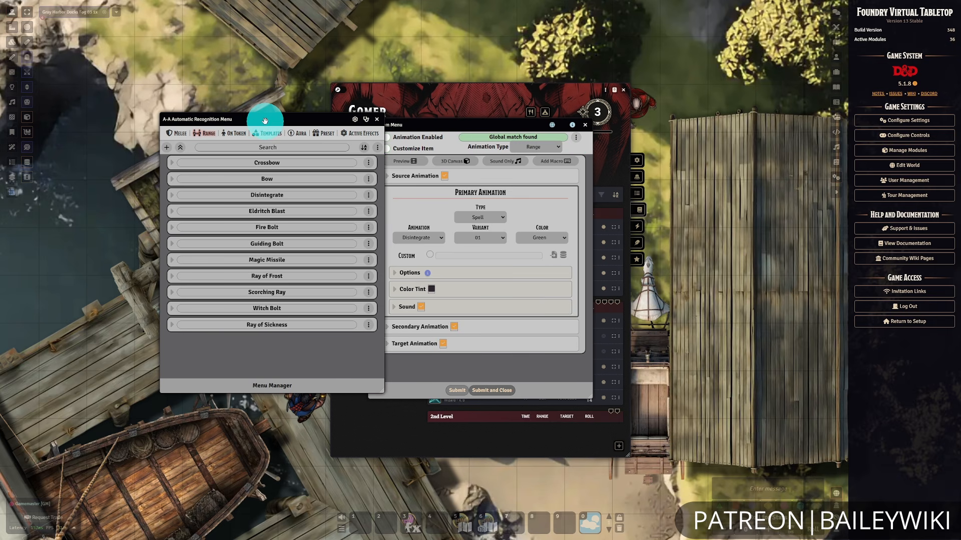
{"action": "left_click_drag", "start_coordinate": [265, 121], "coordinate": [462, 121]}
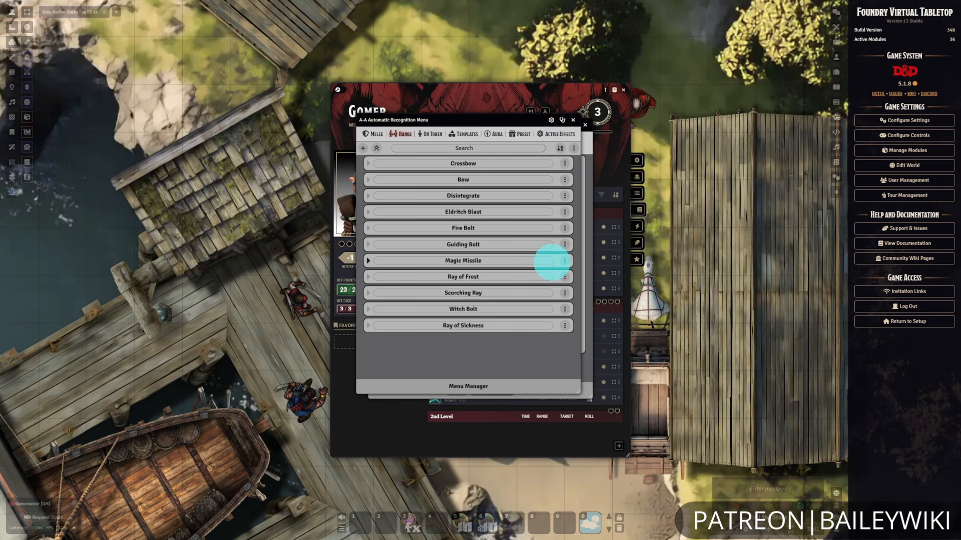
Examine the entry options and primary animation settings of Ray of Sickness among the global Range entries.
{"action": "left_click", "coordinate": [565, 327]}
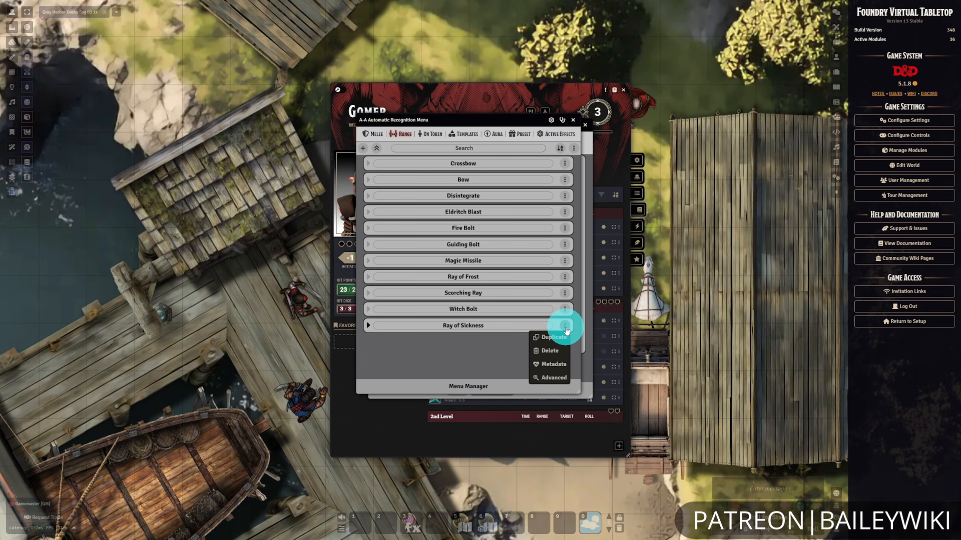
{"action": "left_click", "coordinate": [369, 326]}
{"action": "scroll", "coordinate": [562, 334], "scroll_direction": "down", "scroll_amount": 5}
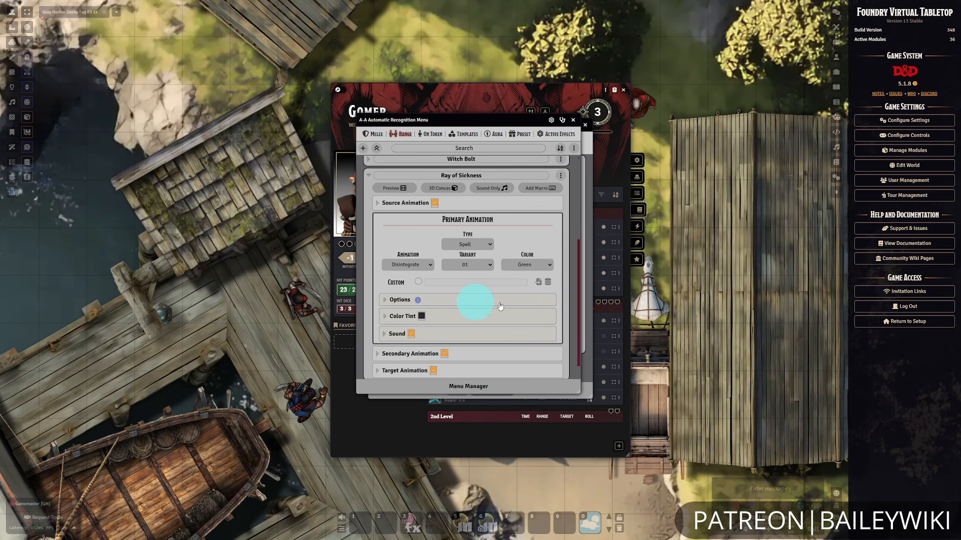
{"action": "scroll", "coordinate": [515, 321], "scroll_direction": "down", "scroll_amount": 2}
{"action": "scroll", "coordinate": [457, 313], "scroll_direction": "up", "scroll_amount": 3}
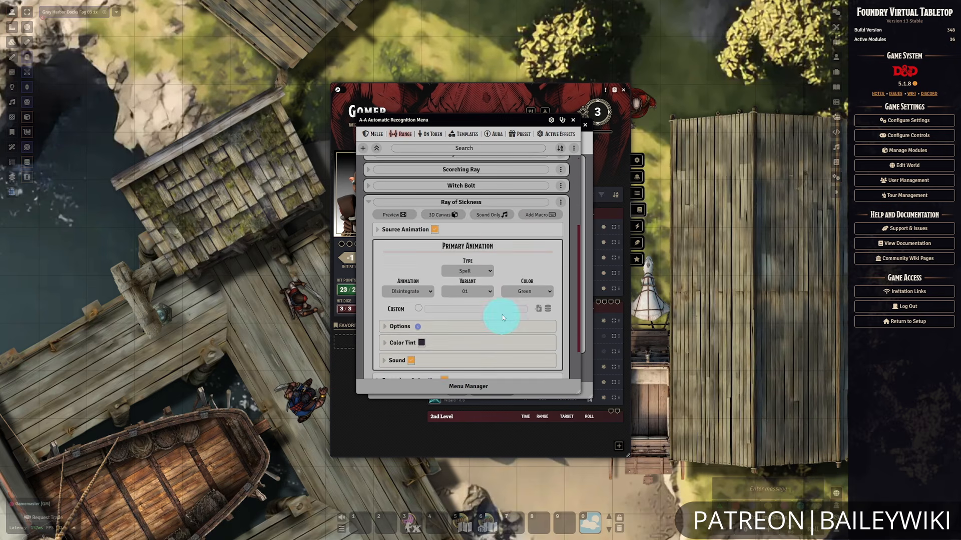
{"action": "left_click", "coordinate": [369, 204]}
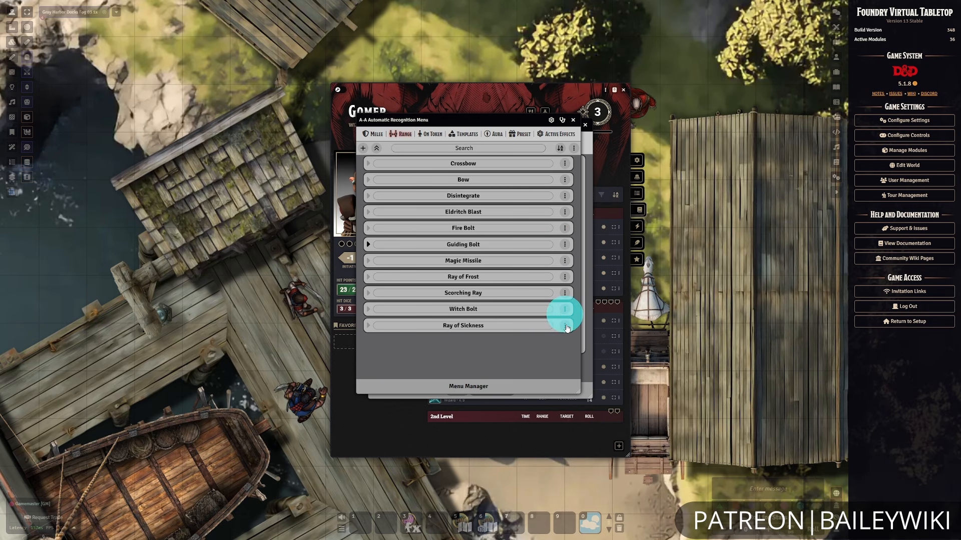
Export the global recognition menu to Downloads as fvtt-AutomatedAnimations-GlobalMenu-dnd5e.json, replacing the existing file.
{"action": "left_click", "coordinate": [465, 386]}
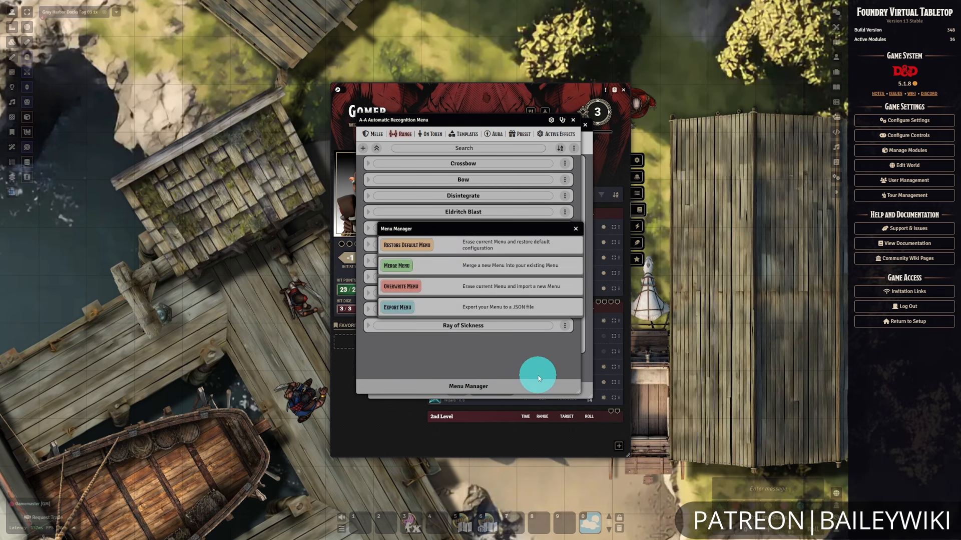
{"action": "left_click", "coordinate": [406, 311]}
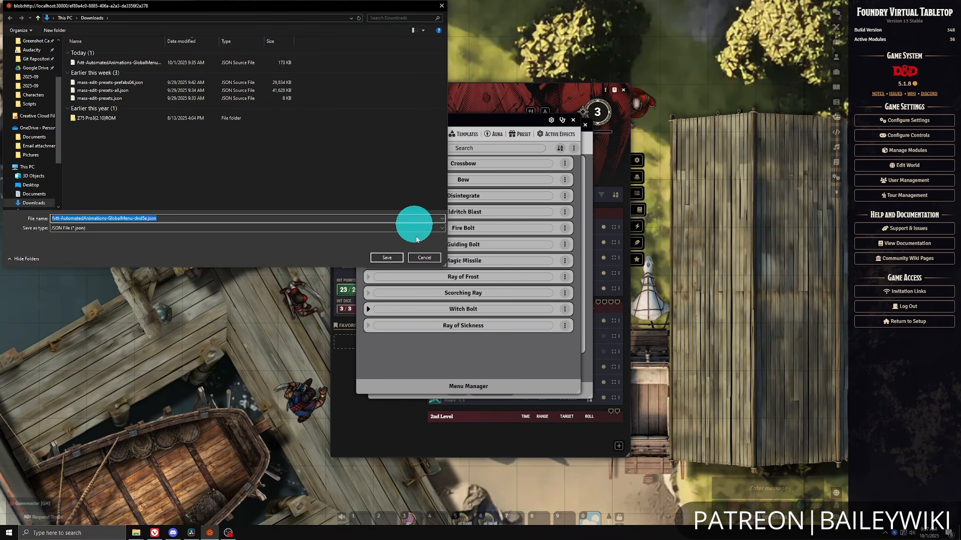
{"action": "left_click", "coordinate": [393, 257]}
{"action": "left_click", "coordinate": [515, 266]}
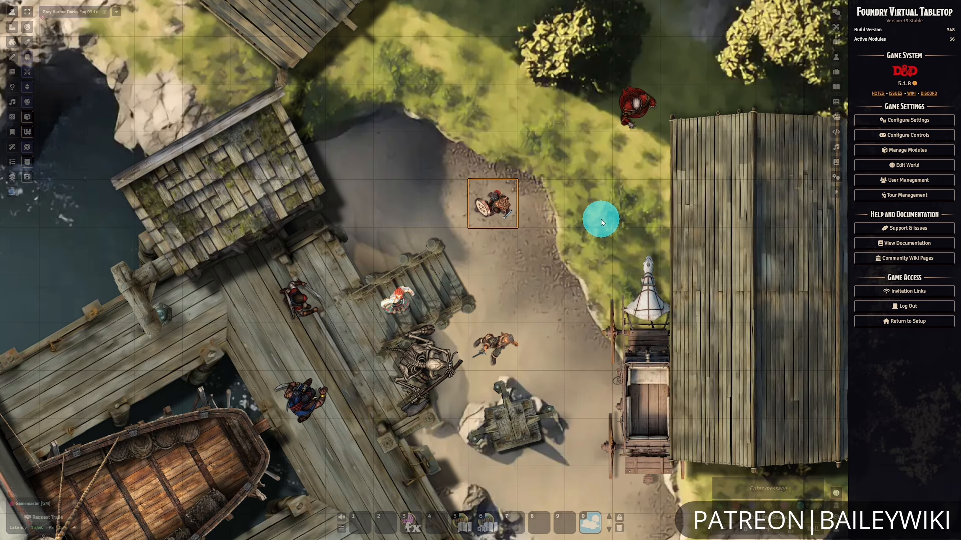
Enable the D&D5e Animations and JB2A - Patreon Complete Collection modules, filtering the module list by anim and jb2a.
{"action": "left_click", "coordinate": [923, 150]}
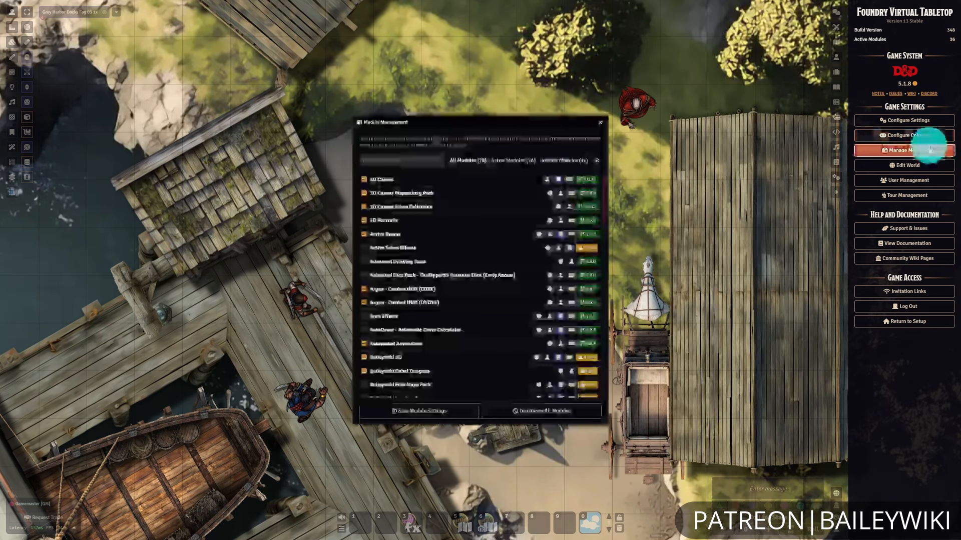
{"action": "left_click", "coordinate": [411, 164]}
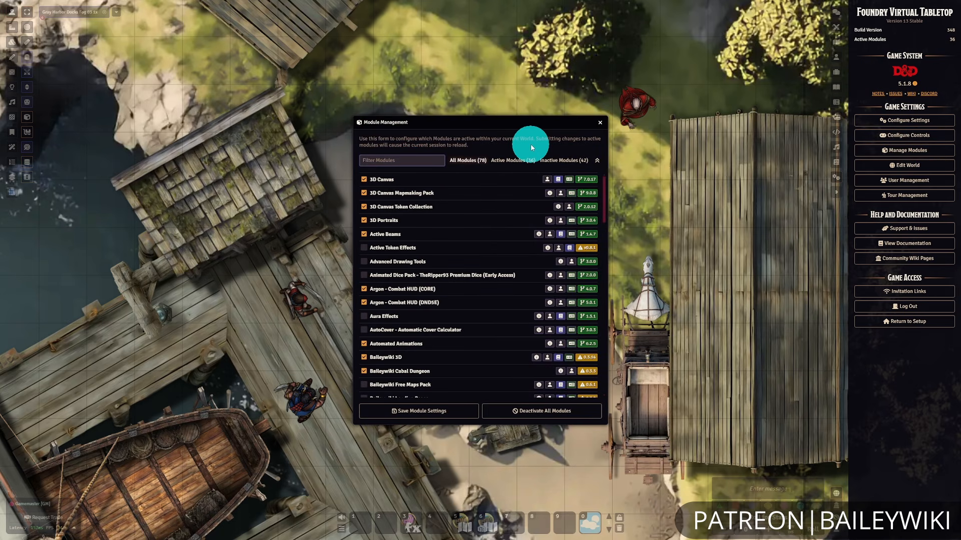
{"action": "type", "text": "anim"}
{"action": "left_click", "coordinate": [363, 206]}
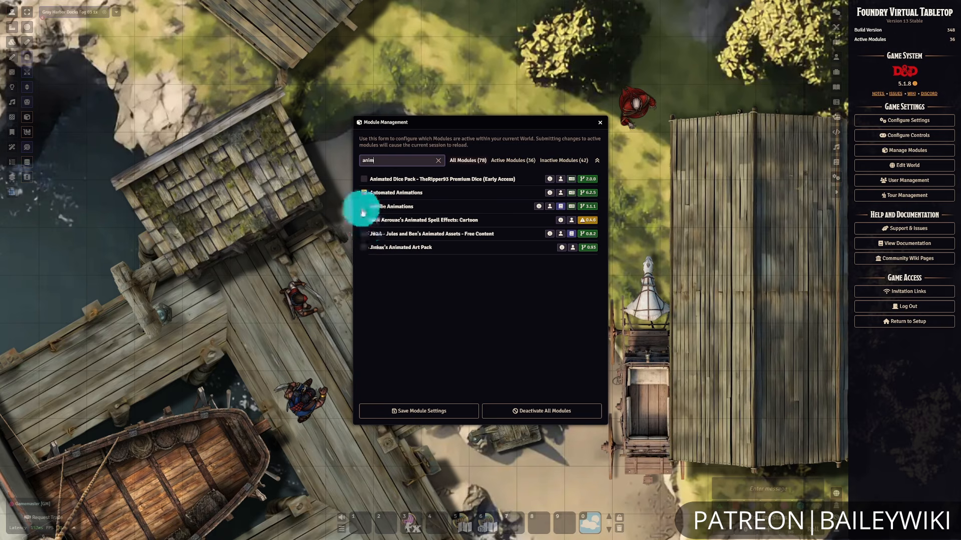
{"action": "left_click", "coordinate": [438, 161]}
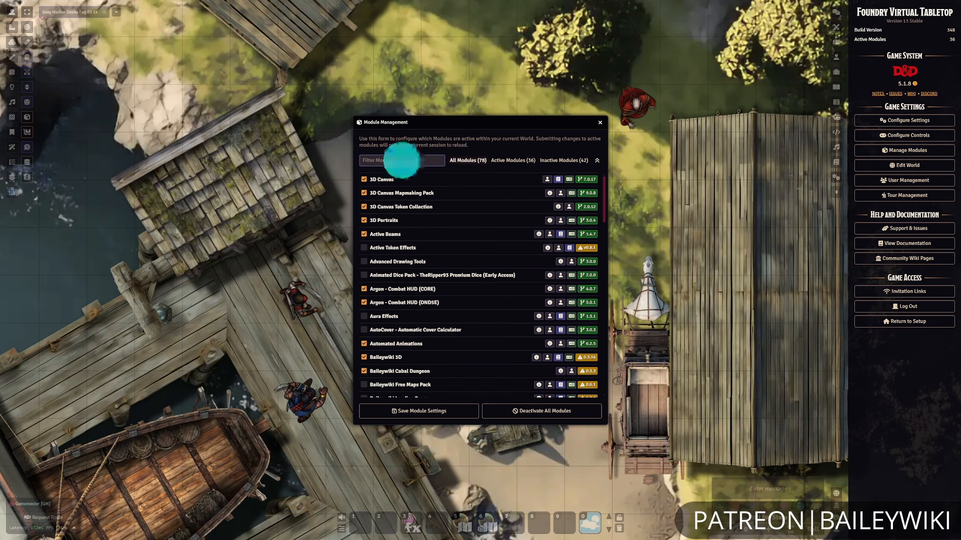
{"action": "type", "text": "jb2a"}
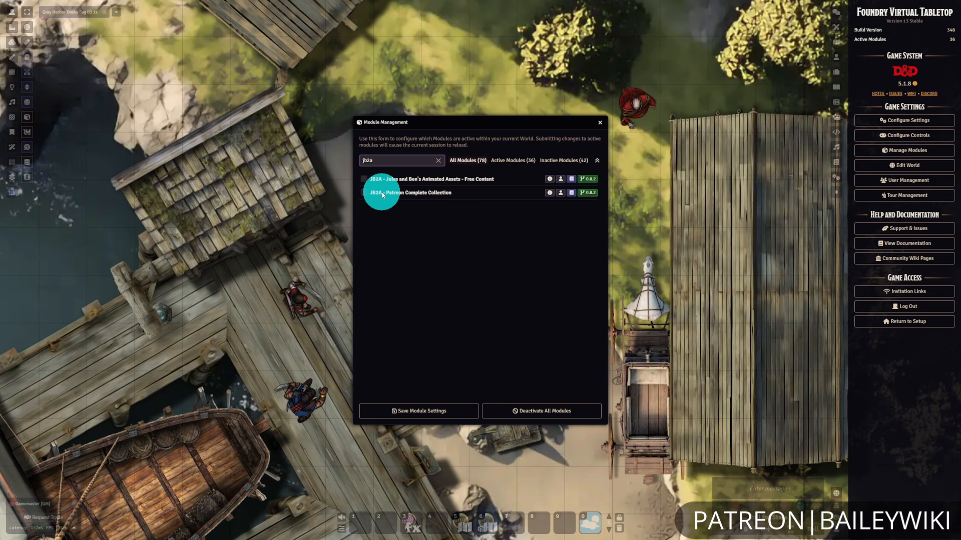
{"action": "left_click", "coordinate": [364, 192]}
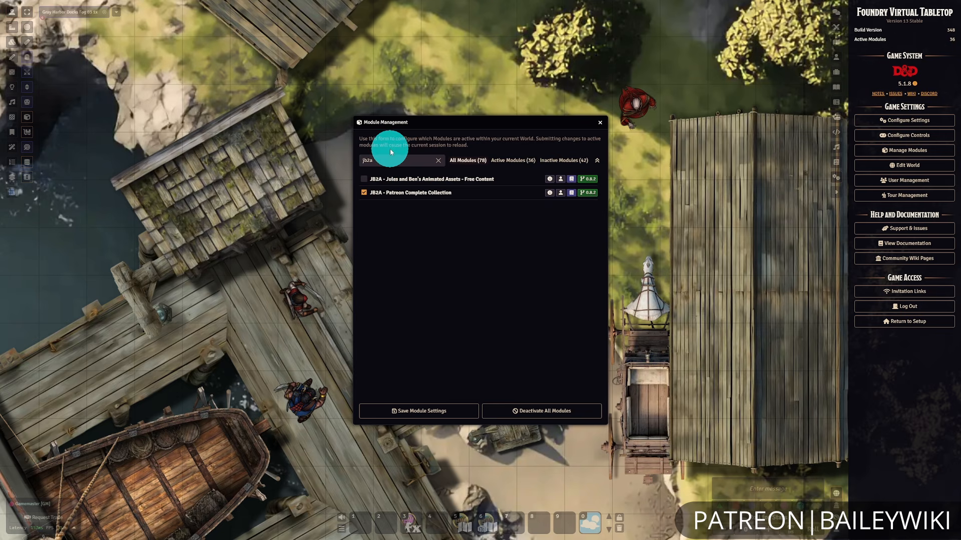
Filter the module list by psfx to check Peri's Sound Effects, save the module settings and reload the application.
{"action": "double_click", "coordinate": [369, 160]}
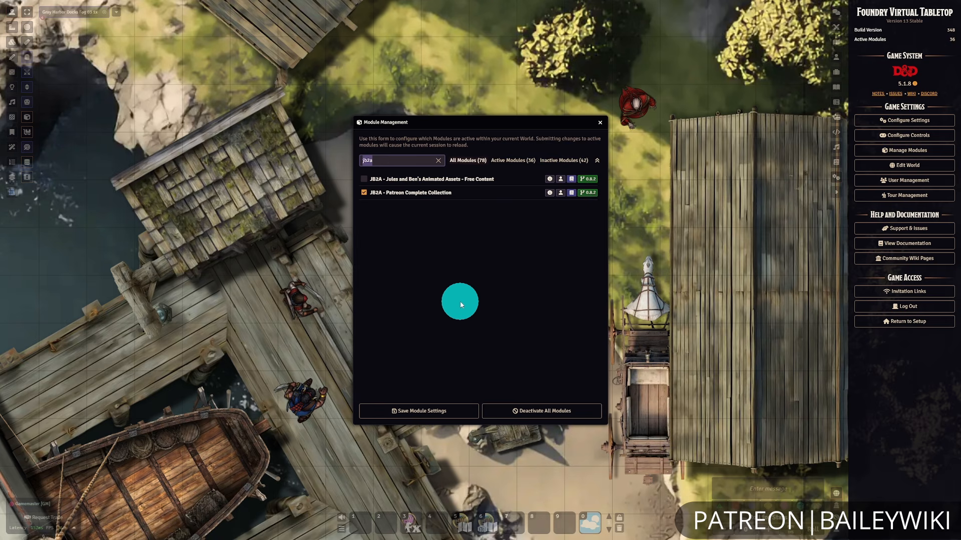
{"action": "type", "text": "psfx"}
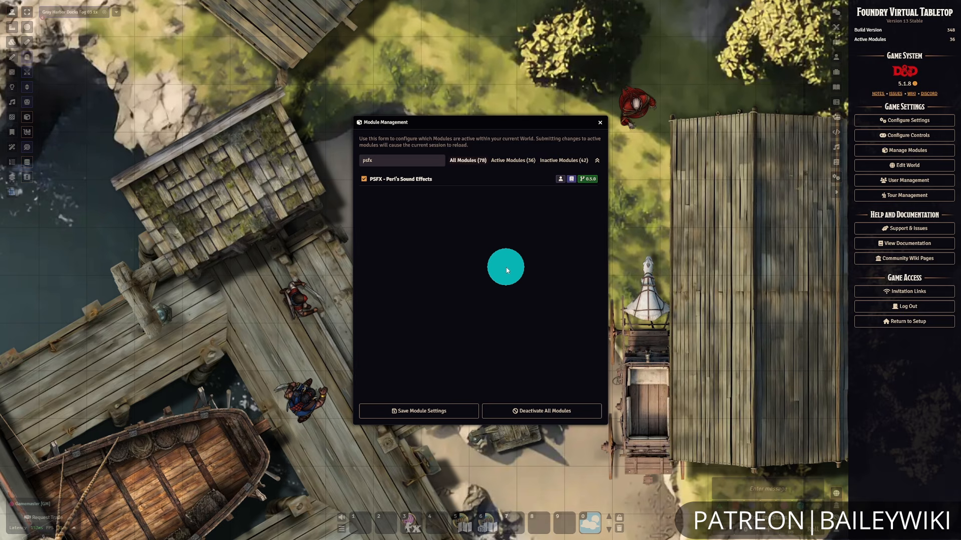
{"action": "left_click", "coordinate": [423, 415]}
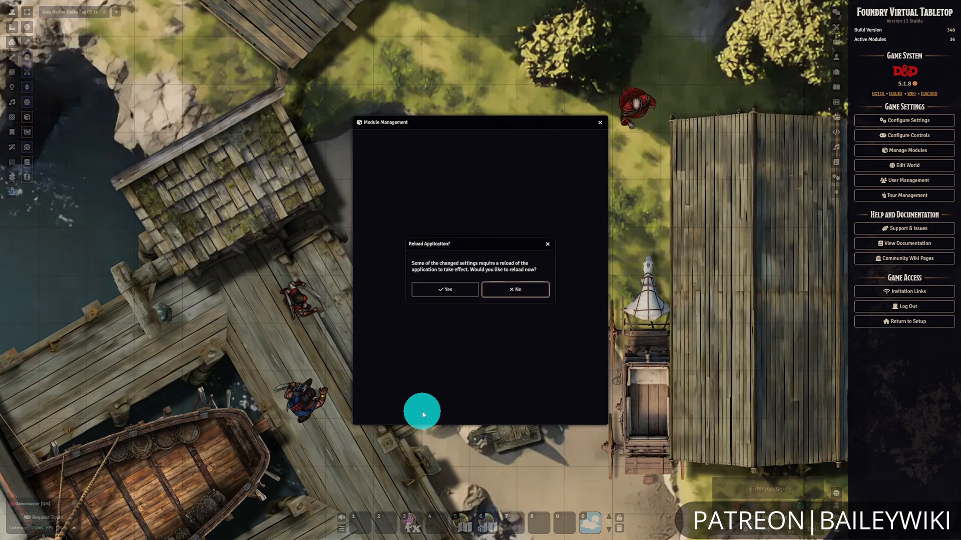
{"action": "left_click", "coordinate": [466, 289]}
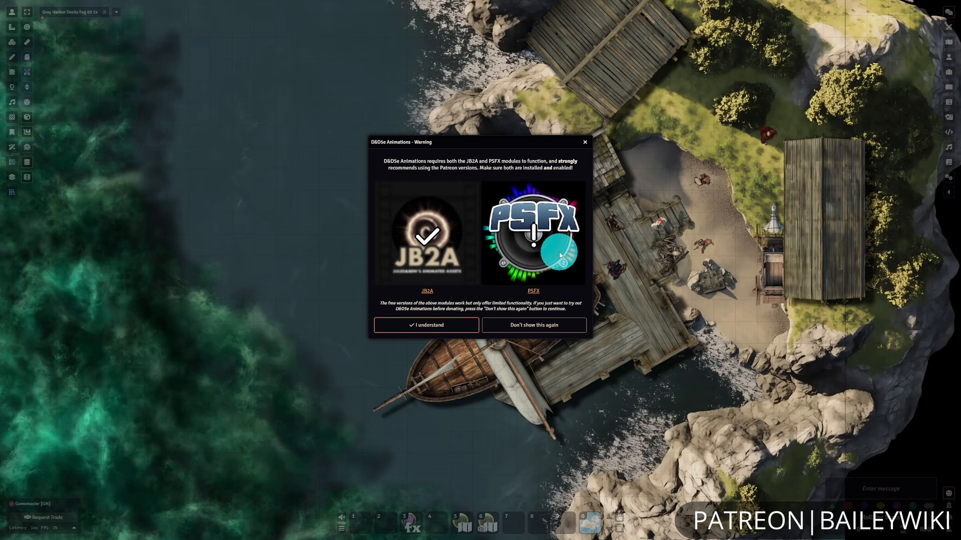
Acknowledge the D&D5e Animations module warning, review the full list of effects to add, and apply the autorecognition update.
{"action": "left_click", "coordinate": [447, 326]}
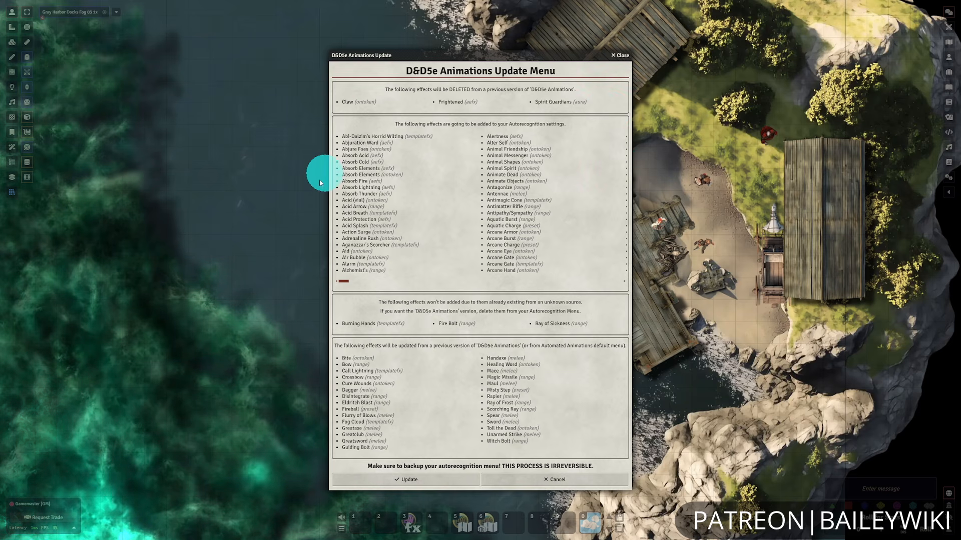
{"action": "left_click_drag", "start_coordinate": [348, 283], "coordinate": [622, 287]}
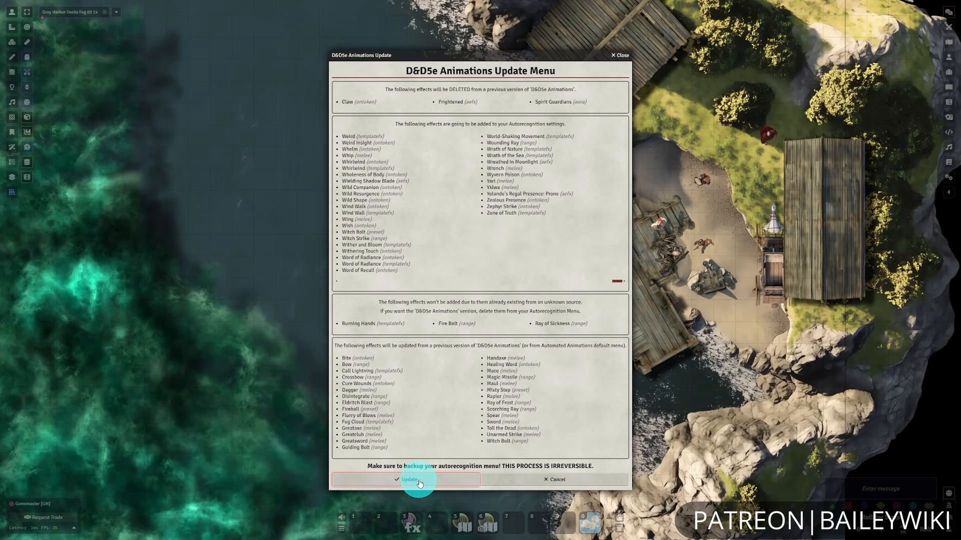
{"action": "left_click", "coordinate": [419, 482]}
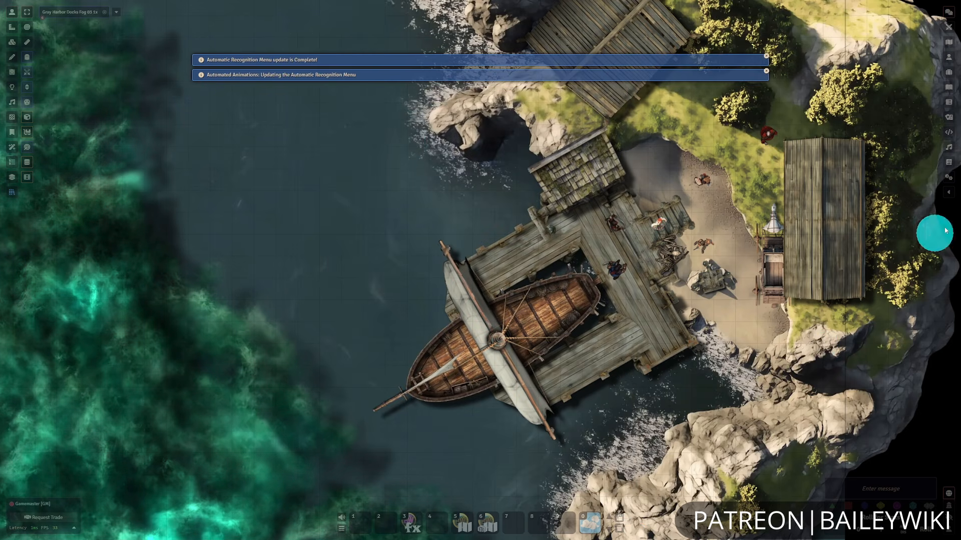
Open the Automated Animations global recognition menu from the game settings and review its melee entries.
{"action": "left_click", "coordinate": [948, 192]}
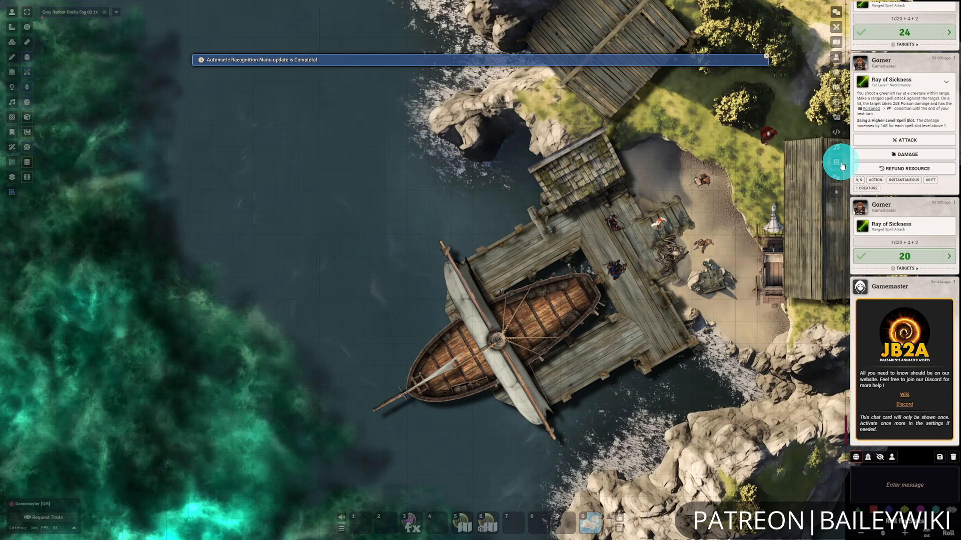
{"action": "left_click", "coordinate": [836, 177]}
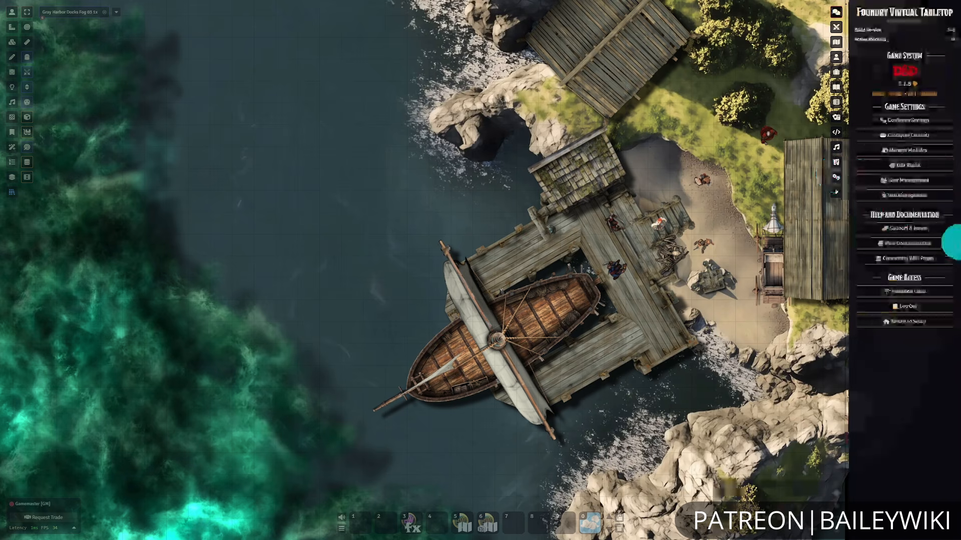
{"action": "left_click", "coordinate": [925, 122]}
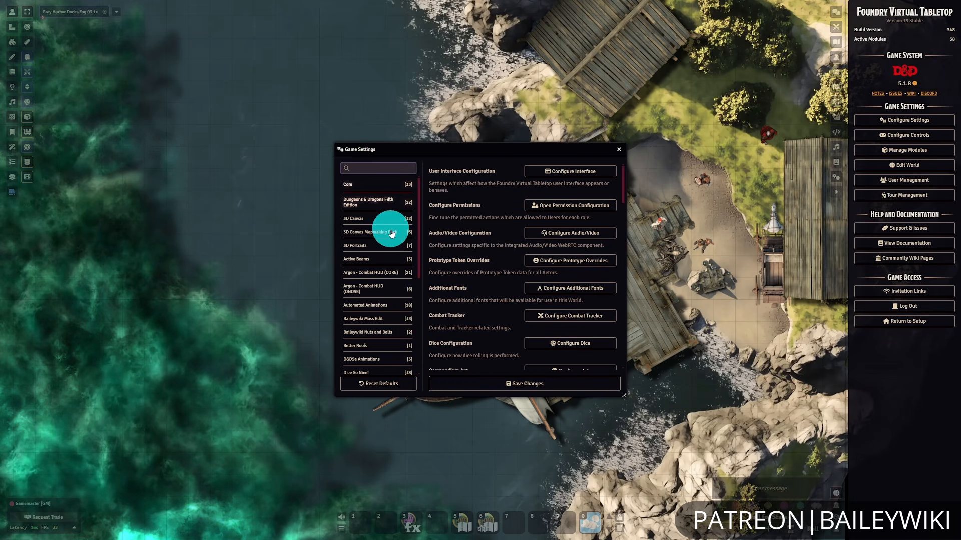
{"action": "left_click", "coordinate": [395, 305]}
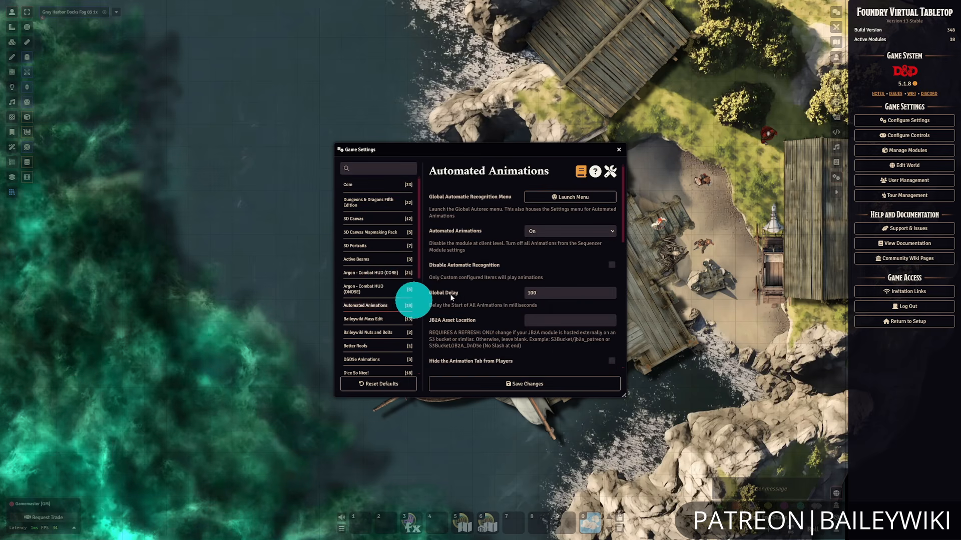
{"action": "left_click", "coordinate": [575, 197]}
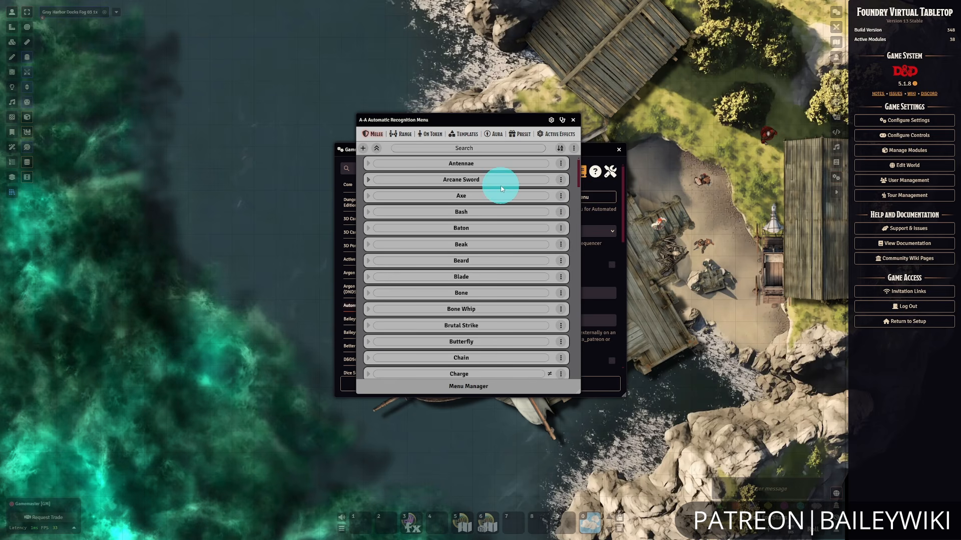
{"action": "scroll", "coordinate": [500, 235], "scroll_direction": "down", "scroll_amount": 3}
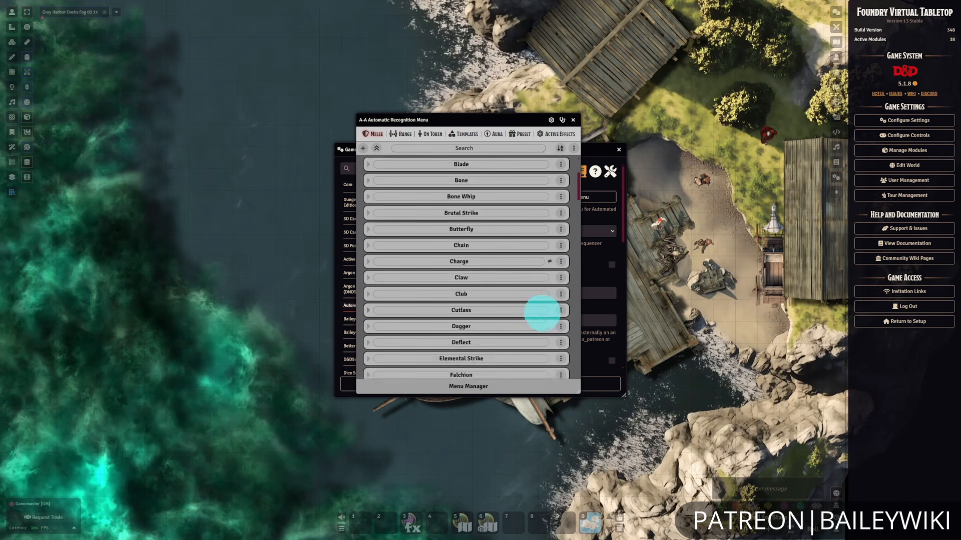
{"action": "scroll", "coordinate": [542, 313], "scroll_direction": "down", "scroll_amount": 10}
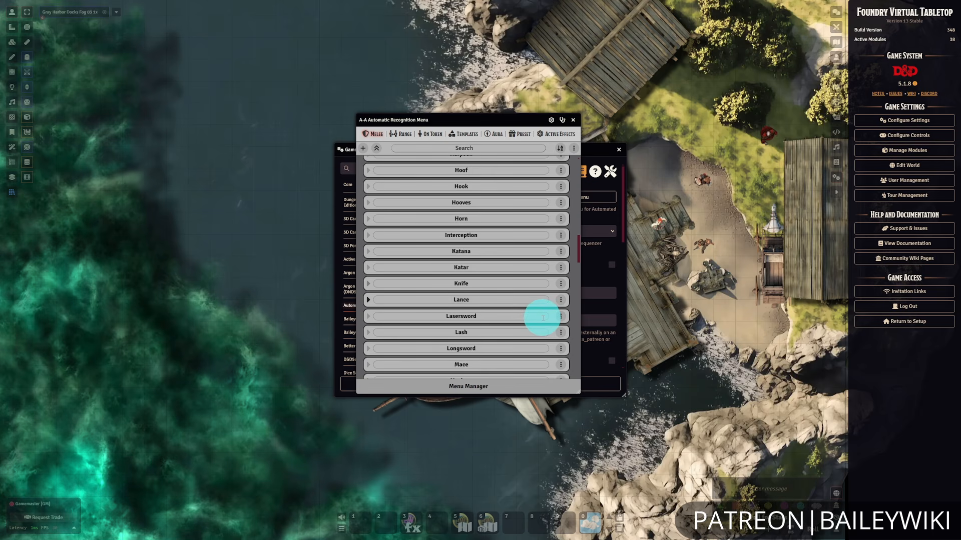
{"action": "scroll", "coordinate": [542, 318], "scroll_direction": "down", "scroll_amount": 10}
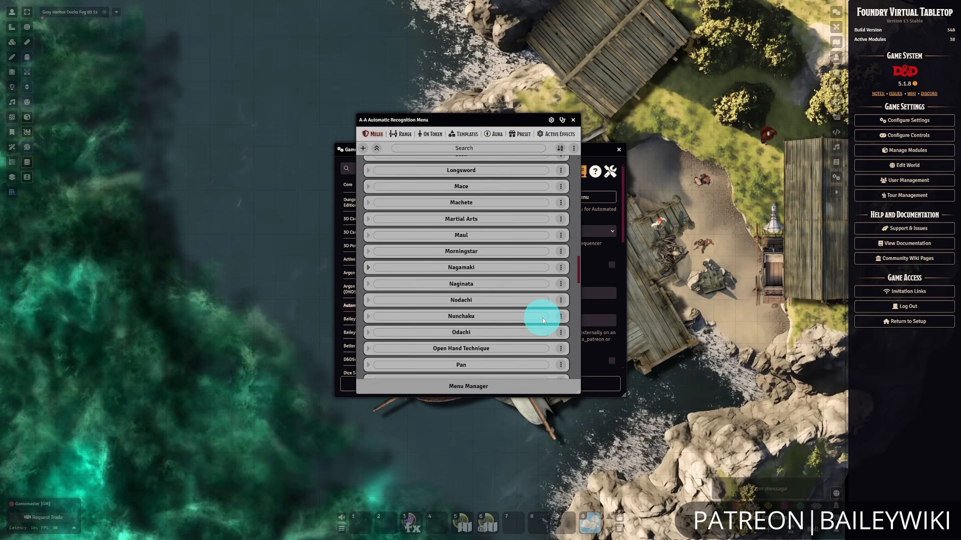
Review the range and templates entries in the global recognition menu.
{"action": "left_click", "coordinate": [406, 134]}
{"action": "scroll", "coordinate": [525, 278], "scroll_direction": "down", "scroll_amount": 15}
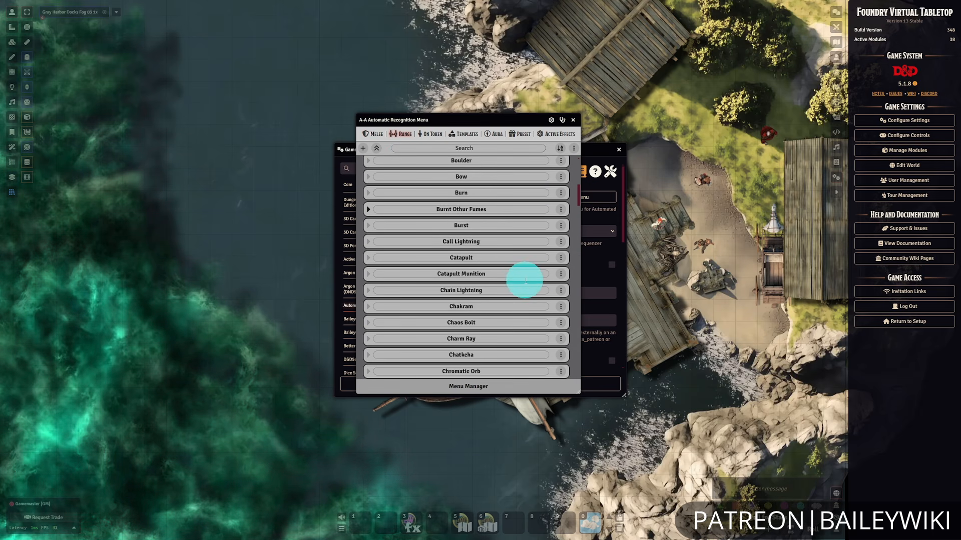
{"action": "scroll", "coordinate": [524, 280], "scroll_direction": "down", "scroll_amount": 5}
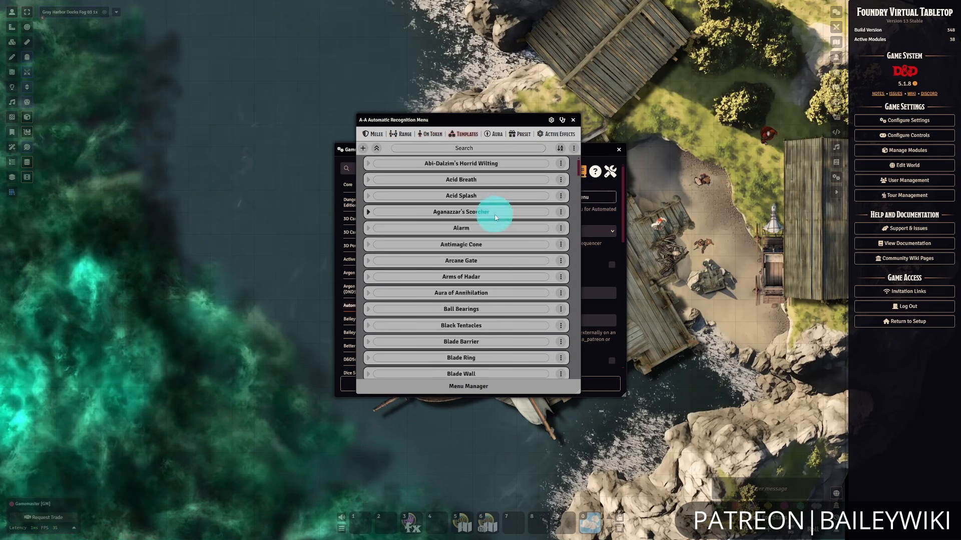
{"action": "scroll", "coordinate": [515, 262], "scroll_direction": "down", "scroll_amount": 10}
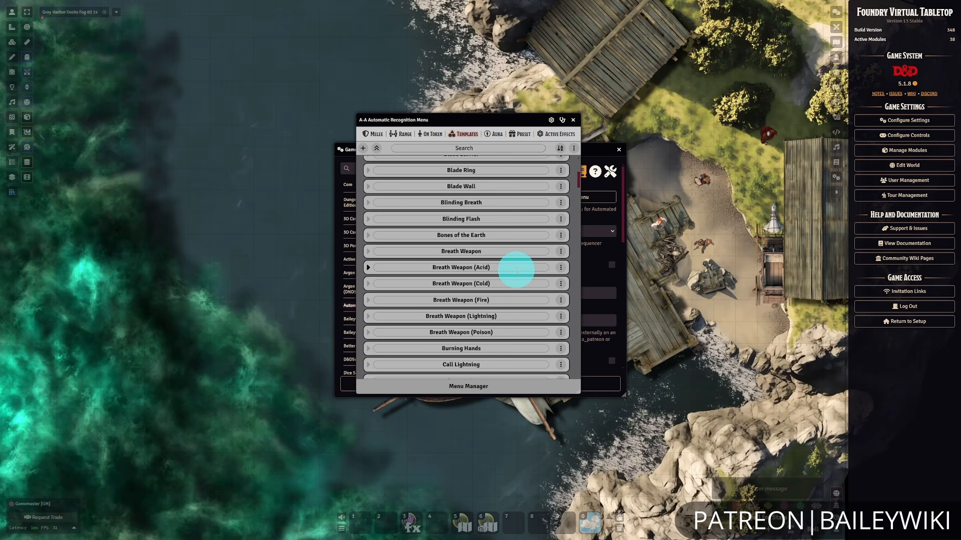
{"action": "scroll", "coordinate": [517, 271], "scroll_direction": "up", "scroll_amount": 5}
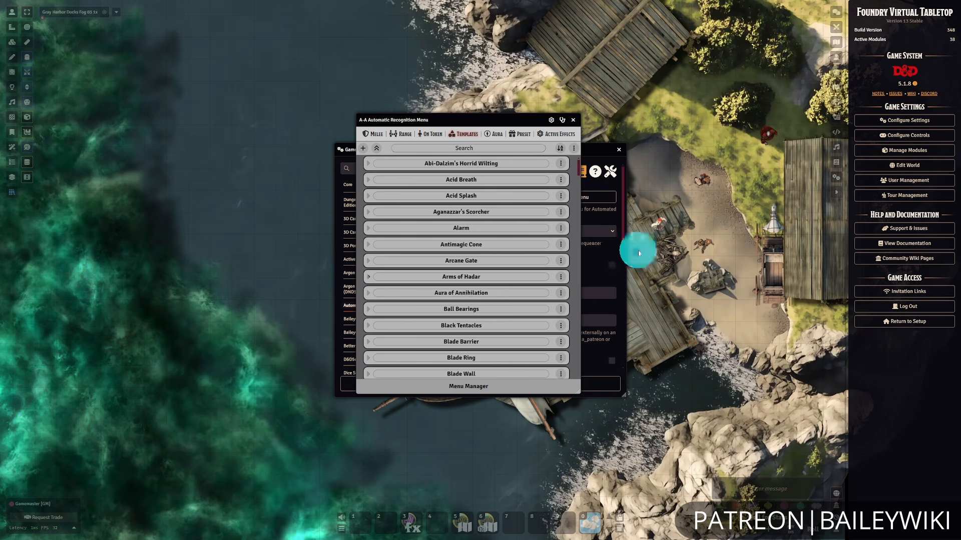
Check the aura category and look through the preset entries in the global recognition menu.
{"action": "left_click", "coordinate": [492, 135]}
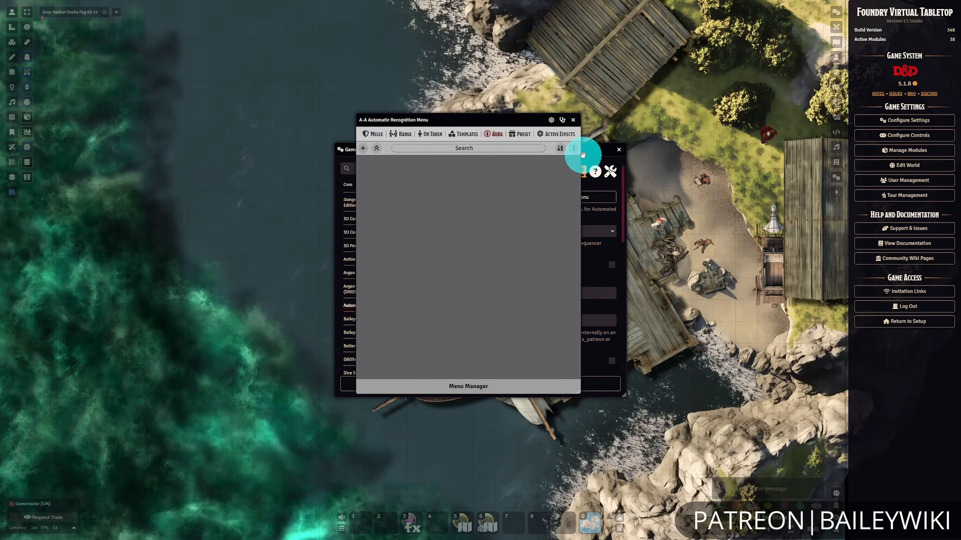
{"action": "left_click", "coordinate": [520, 134]}
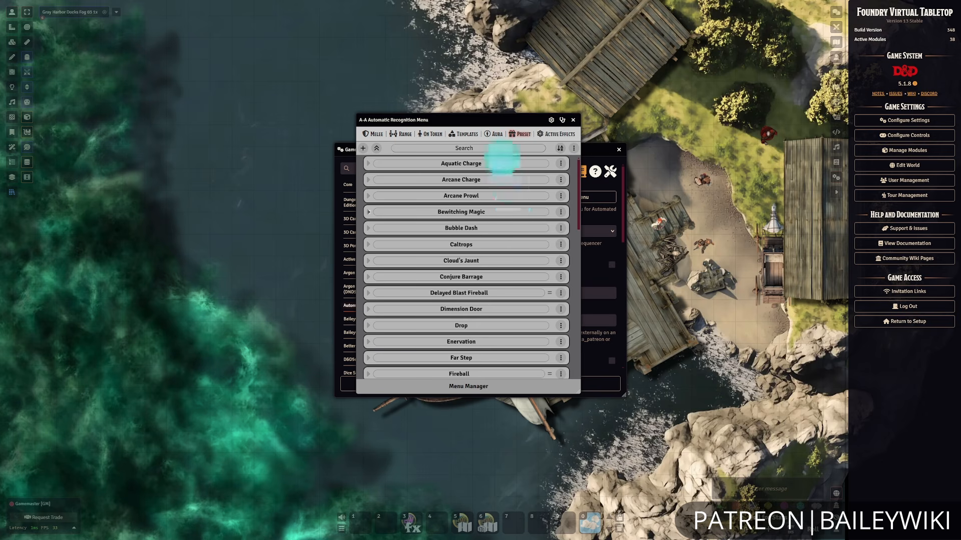
{"action": "left_click", "coordinate": [492, 134]}
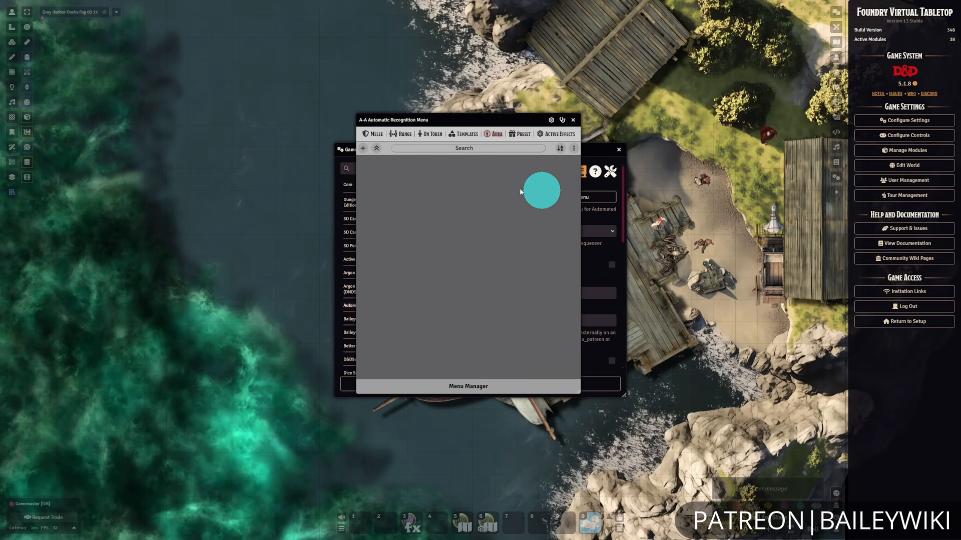
{"action": "left_click", "coordinate": [524, 135]}
{"action": "scroll", "coordinate": [500, 250], "scroll_direction": "down", "scroll_amount": 15}
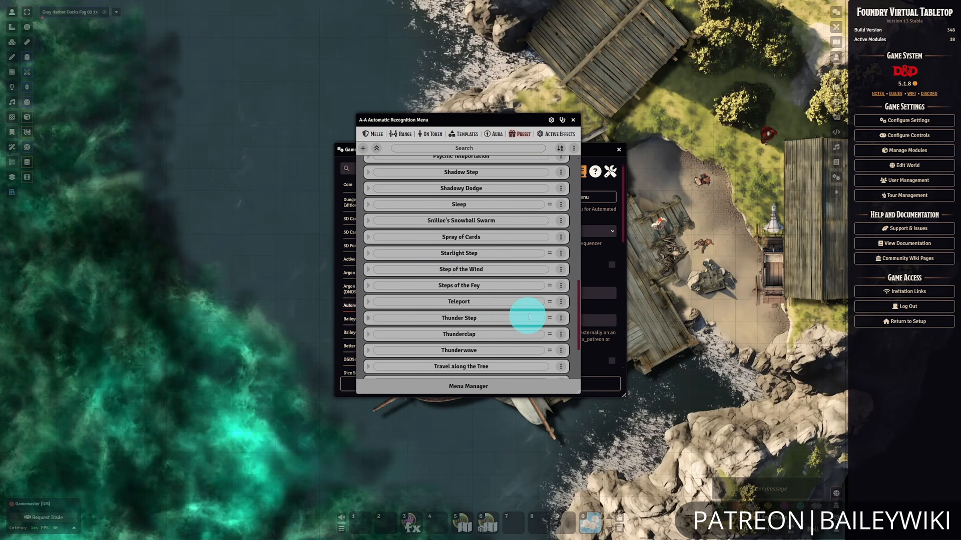
{"action": "scroll", "coordinate": [528, 317], "scroll_direction": "up", "scroll_amount": 12}
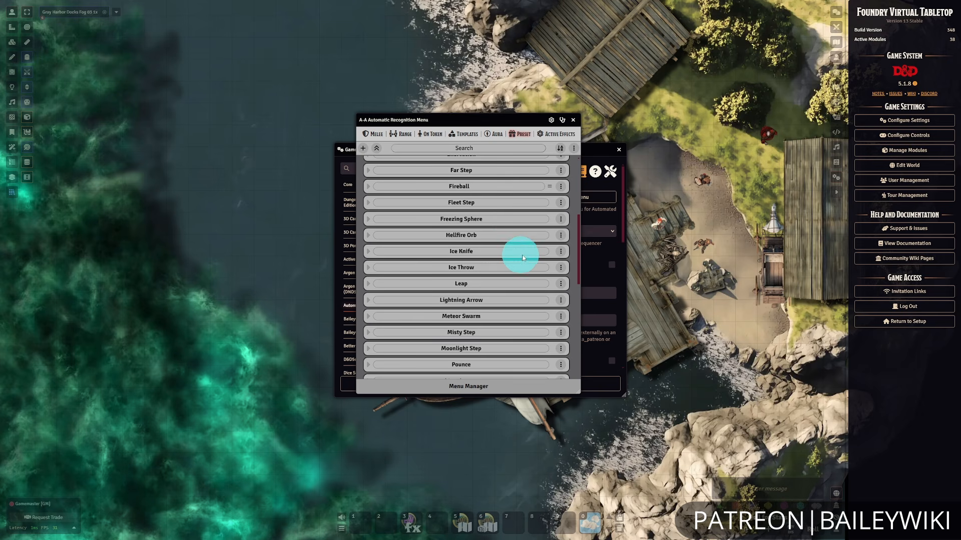
{"action": "scroll", "coordinate": [522, 258], "scroll_direction": "down", "scroll_amount": 5}
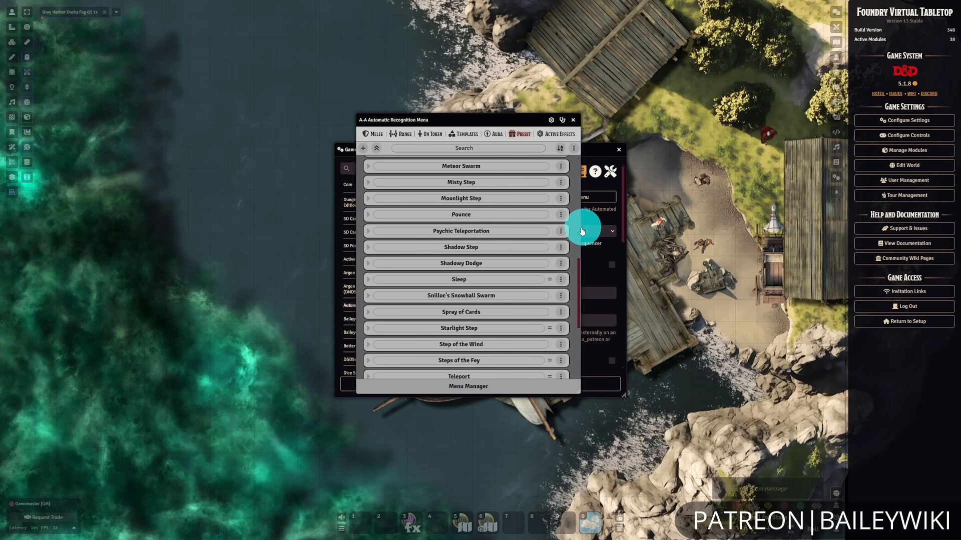
{"action": "scroll", "coordinate": [571, 220], "scroll_direction": "down", "scroll_amount": 3}
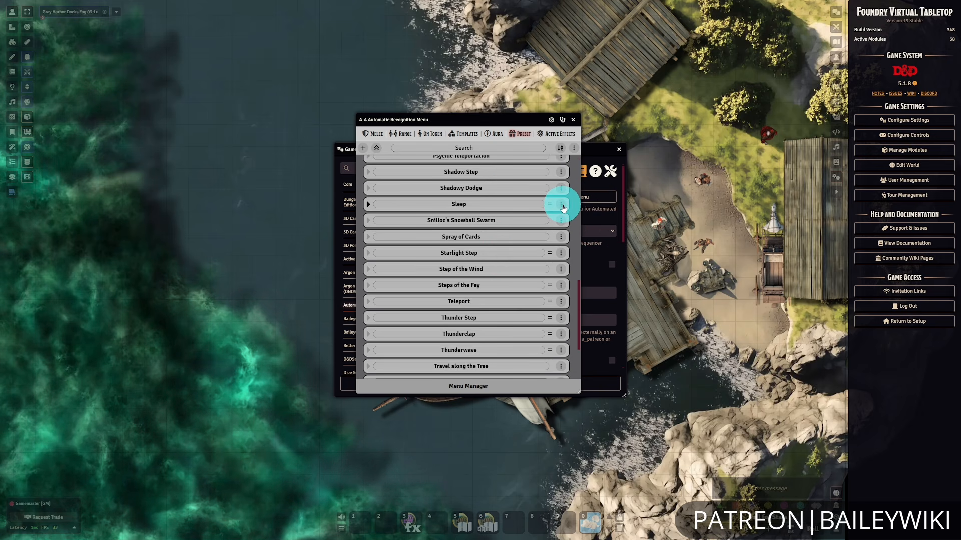
{"action": "scroll", "coordinate": [561, 216], "scroll_direction": "down", "scroll_amount": 3}
{"action": "scroll", "coordinate": [551, 228], "scroll_direction": "up", "scroll_amount": 4}
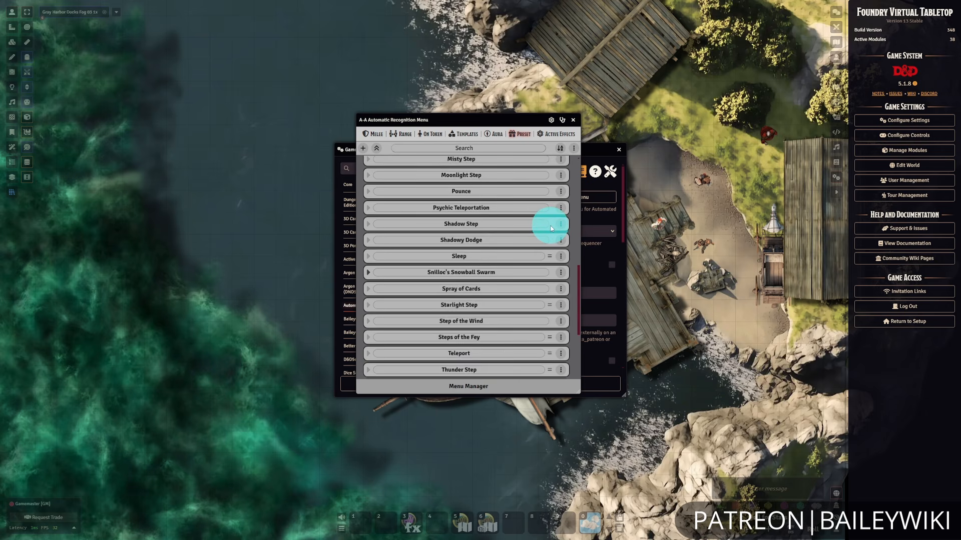
{"action": "scroll", "coordinate": [551, 229], "scroll_direction": "up", "scroll_amount": 8}
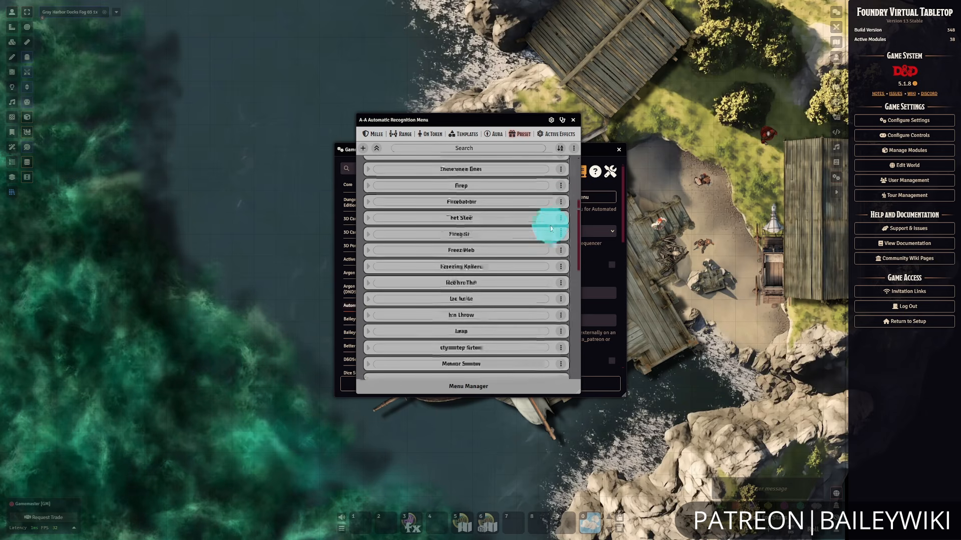
Review the active effects entries, and close the recognition menu and the game settings.
{"action": "left_click", "coordinate": [554, 138]}
{"action": "scroll", "coordinate": [525, 310], "scroll_direction": "down", "scroll_amount": 3}
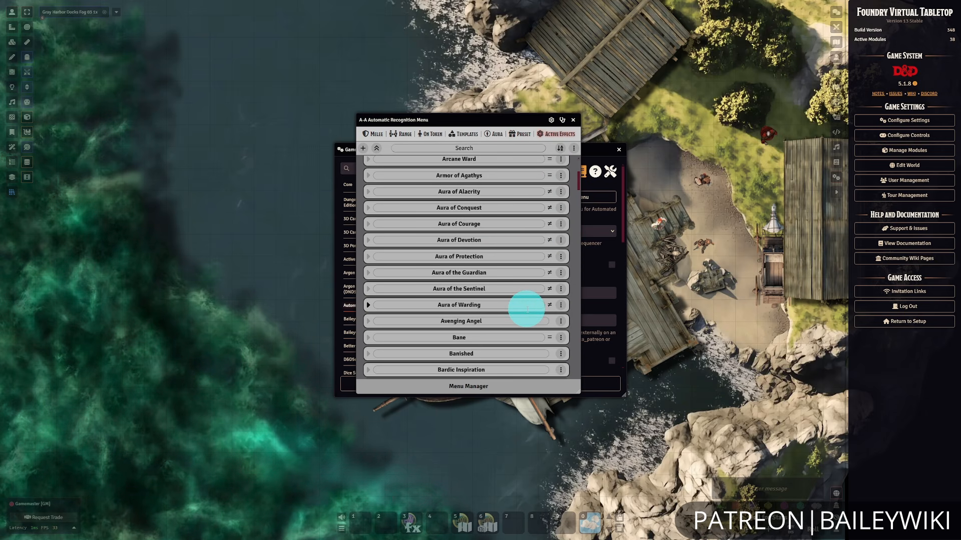
{"action": "scroll", "coordinate": [527, 309], "scroll_direction": "down", "scroll_amount": 6}
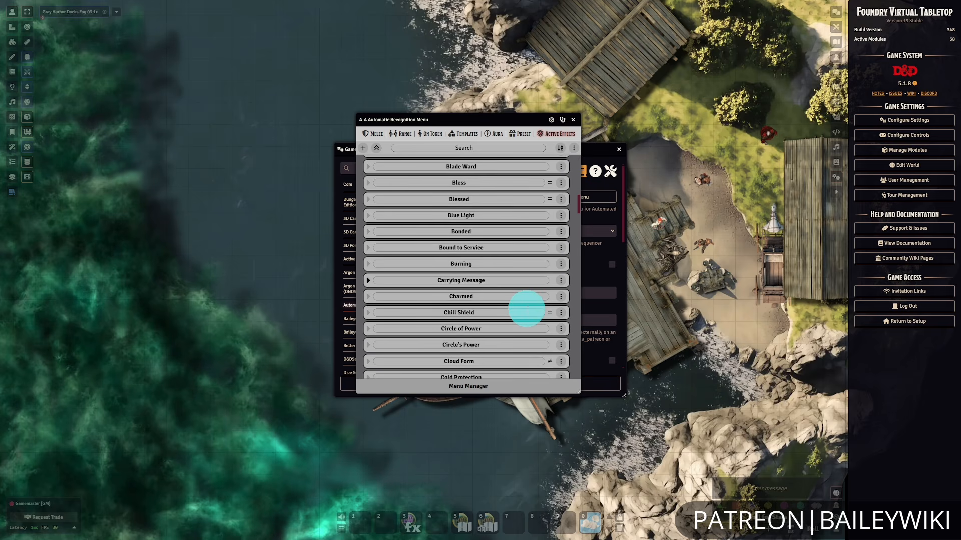
{"action": "scroll", "coordinate": [526, 310], "scroll_direction": "down", "scroll_amount": 2}
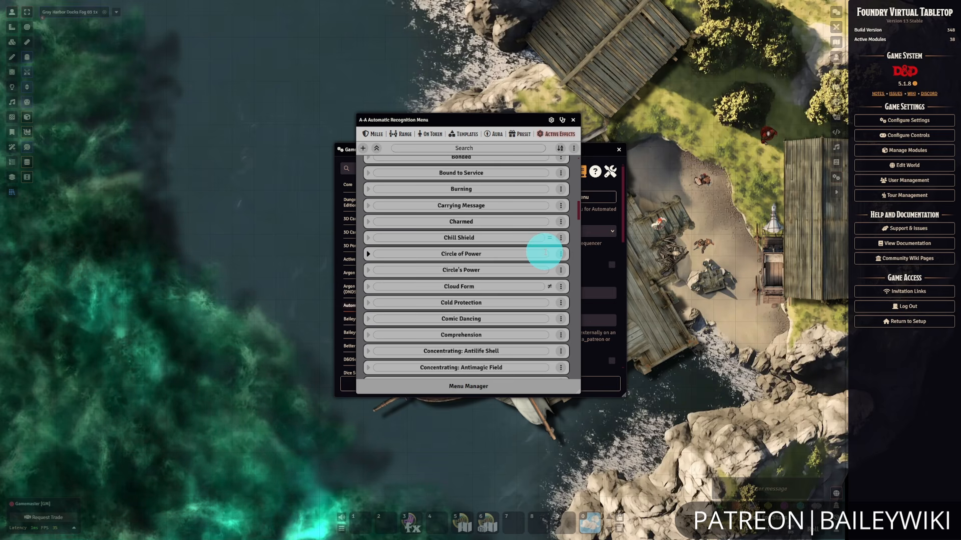
{"action": "scroll", "coordinate": [545, 252], "scroll_direction": "up", "scroll_amount": 10}
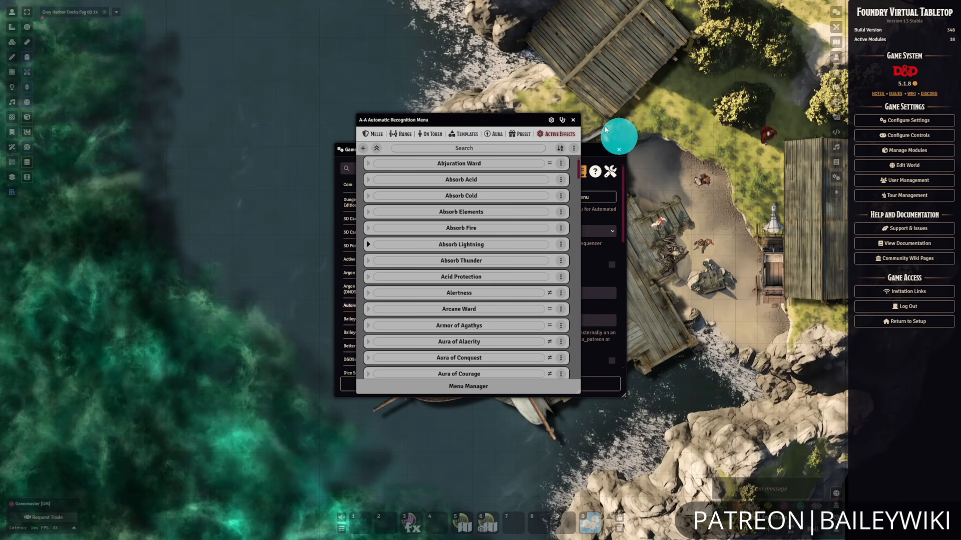
{"action": "left_click", "coordinate": [573, 123]}
{"action": "left_click", "coordinate": [618, 149]}
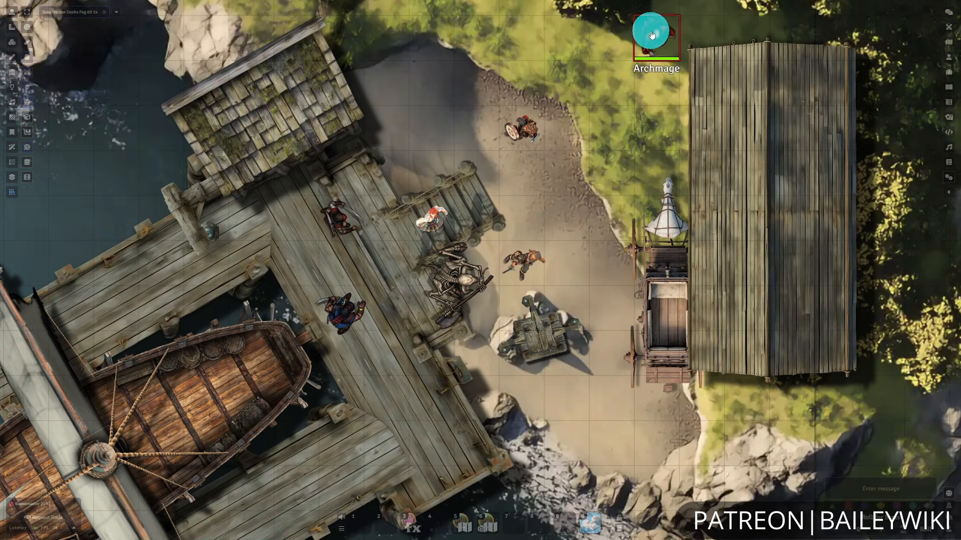
Check the Automated Animations settings of the Archmage's Lightning Bolt spell and close the spell and character sheets.
{"action": "double_click", "coordinate": [650, 33]}
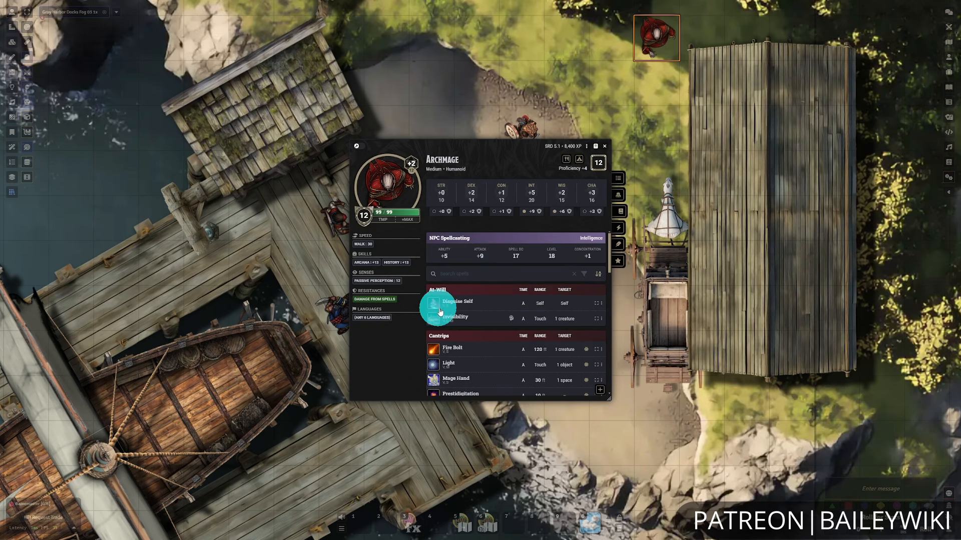
{"action": "scroll", "coordinate": [507, 332], "scroll_direction": "down", "scroll_amount": 5}
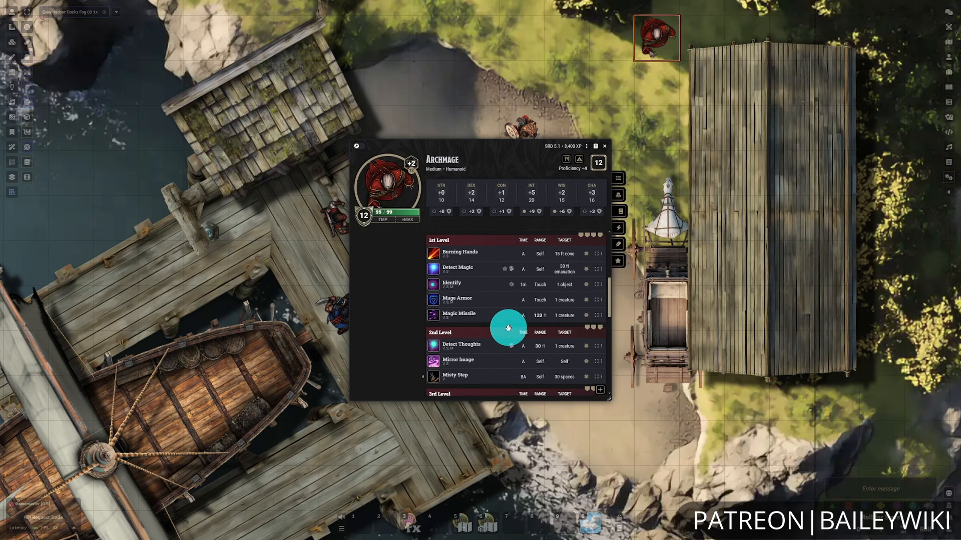
{"action": "scroll", "coordinate": [507, 326], "scroll_direction": "down", "scroll_amount": 4}
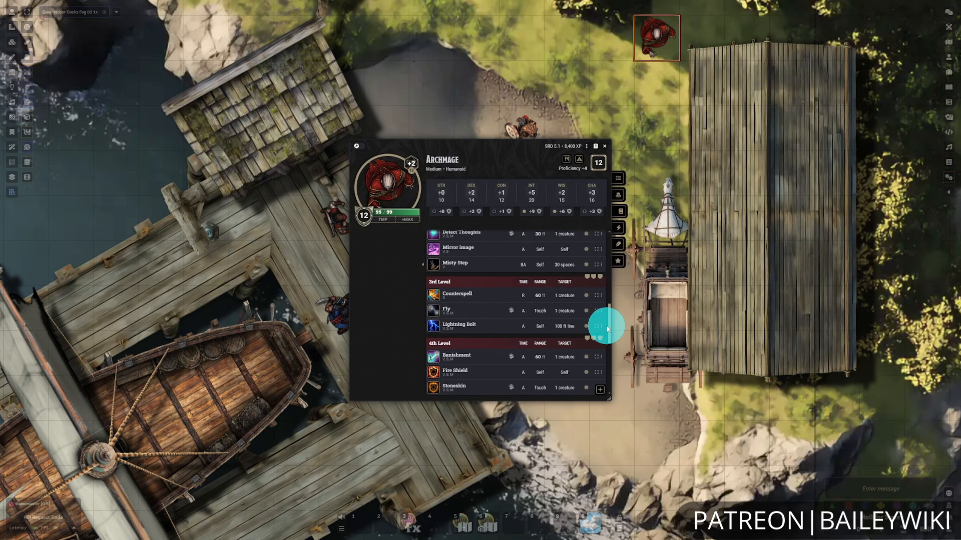
{"action": "left_click", "coordinate": [603, 328]}
{"action": "left_click", "coordinate": [637, 335]}
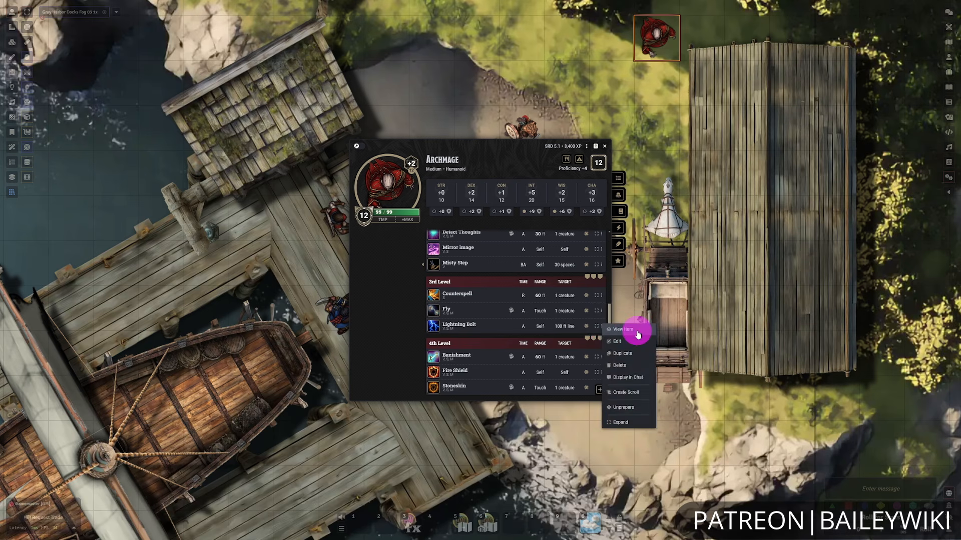
{"action": "left_click", "coordinate": [549, 172]}
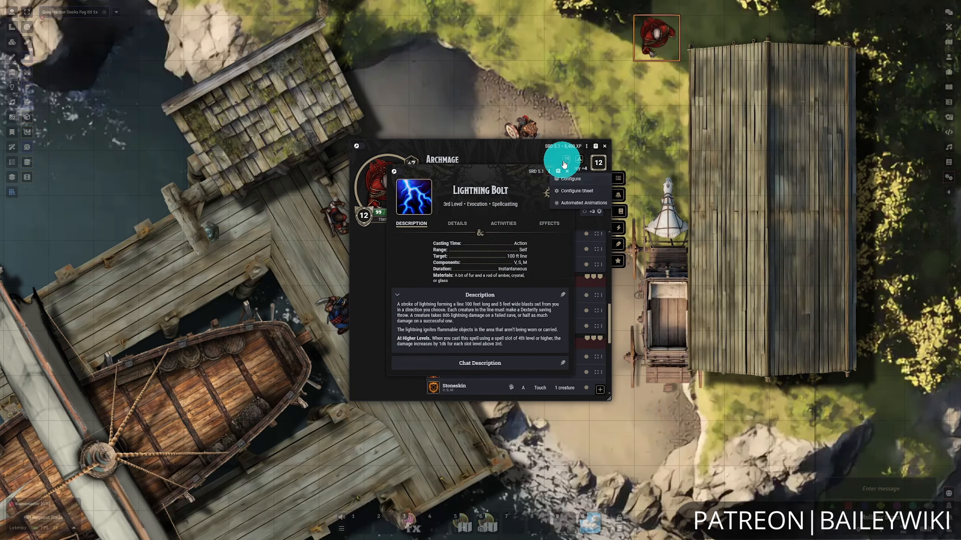
{"action": "left_click", "coordinate": [578, 205]}
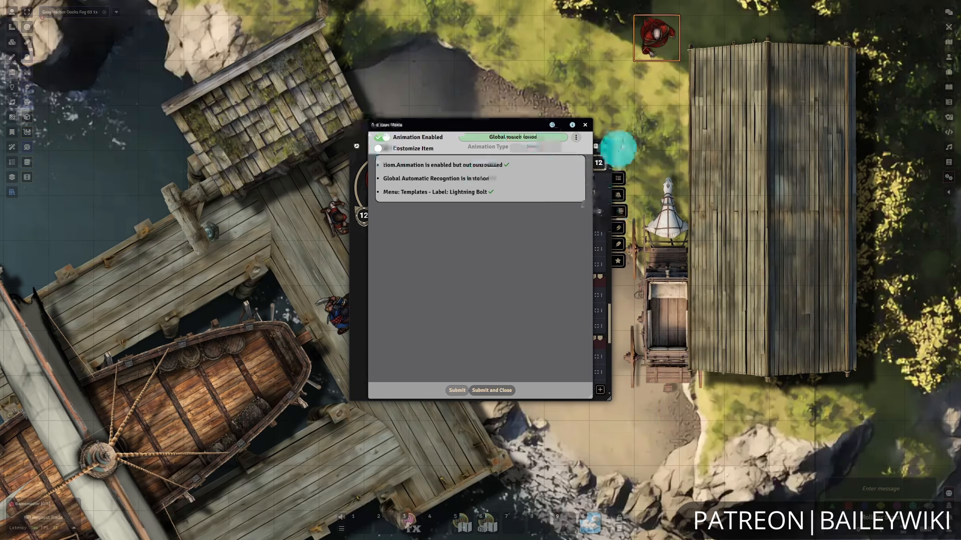
{"action": "key", "text": "Escape"}
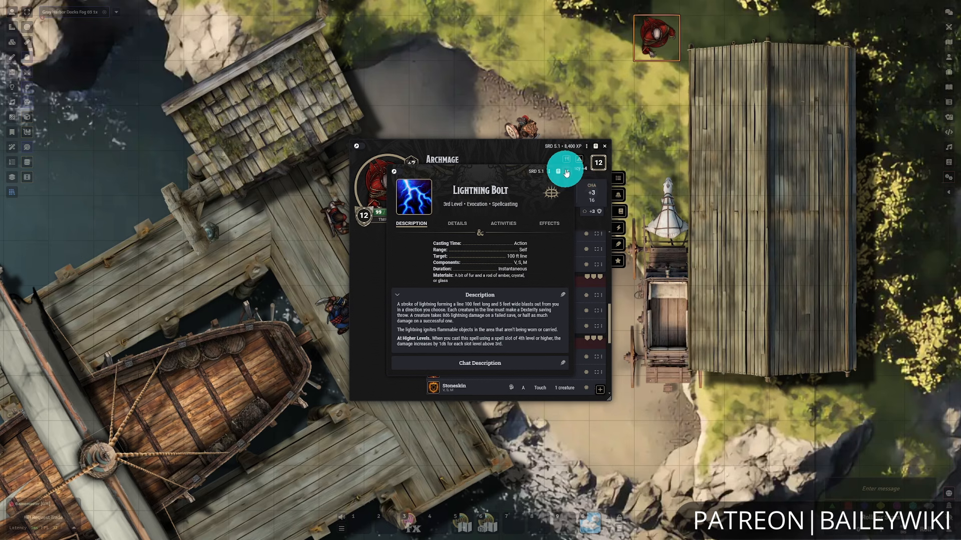
{"action": "key", "text": "Escape"}
{"action": "left_click", "coordinate": [605, 149]}
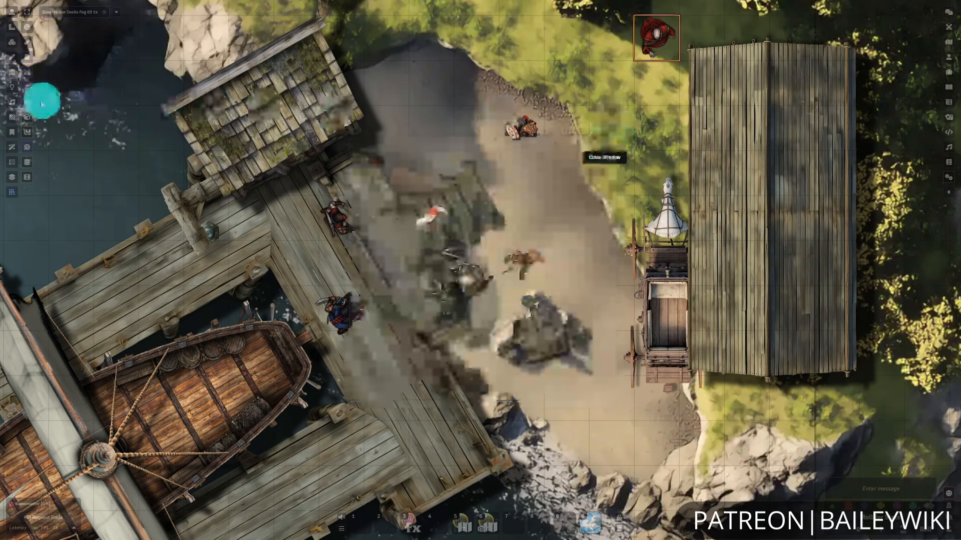
Turn on the Argon Combat HUD and have the Archmage cast Lightning Bolt at 3rd level without consuming a spell slot.
{"action": "left_click", "coordinate": [26, 74]}
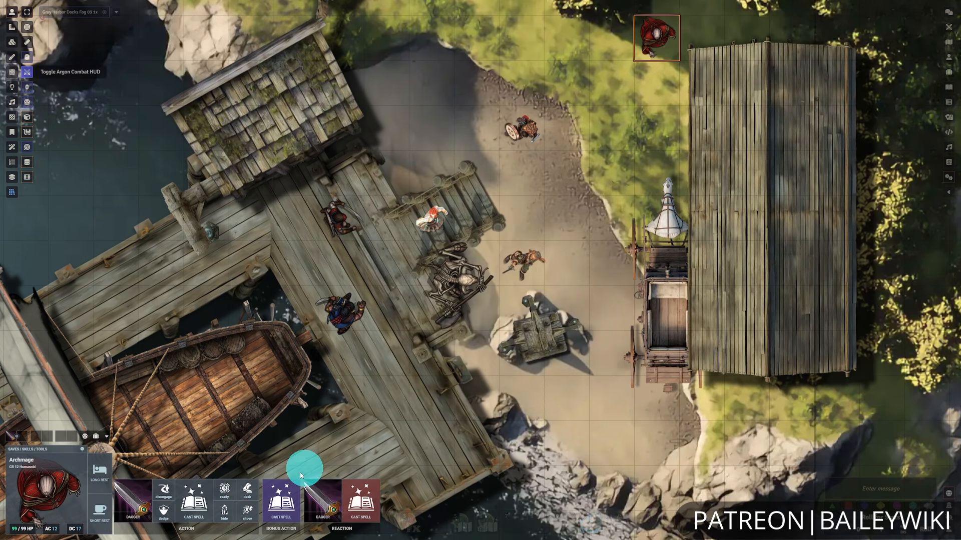
{"action": "left_click", "coordinate": [271, 503]}
{"action": "left_click", "coordinate": [199, 502]}
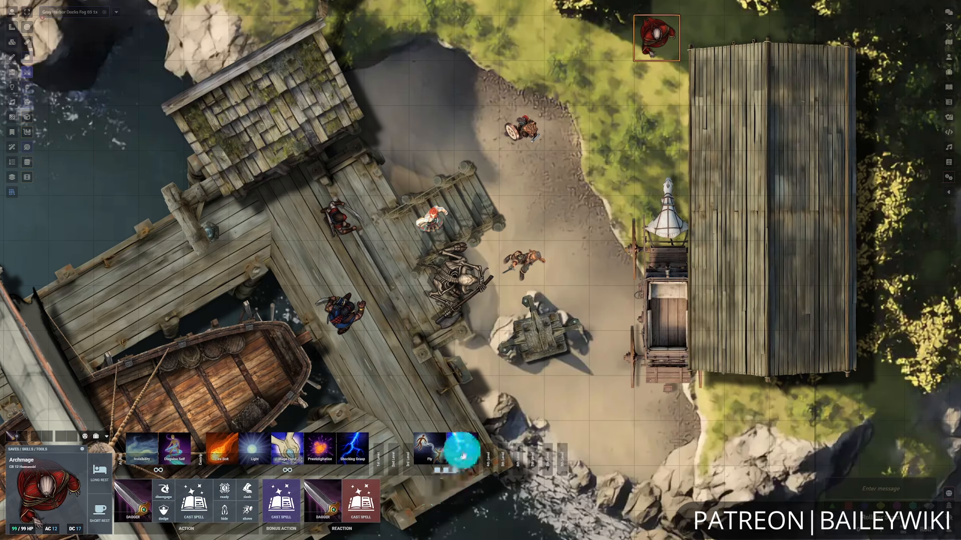
{"action": "left_click", "coordinate": [461, 450]}
{"action": "left_click", "coordinate": [545, 274]}
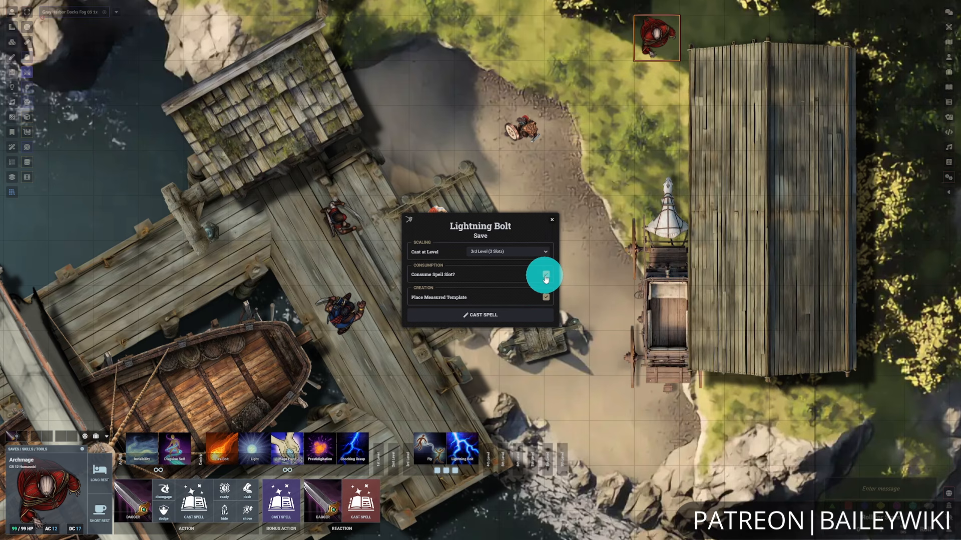
{"action": "left_click", "coordinate": [534, 315]}
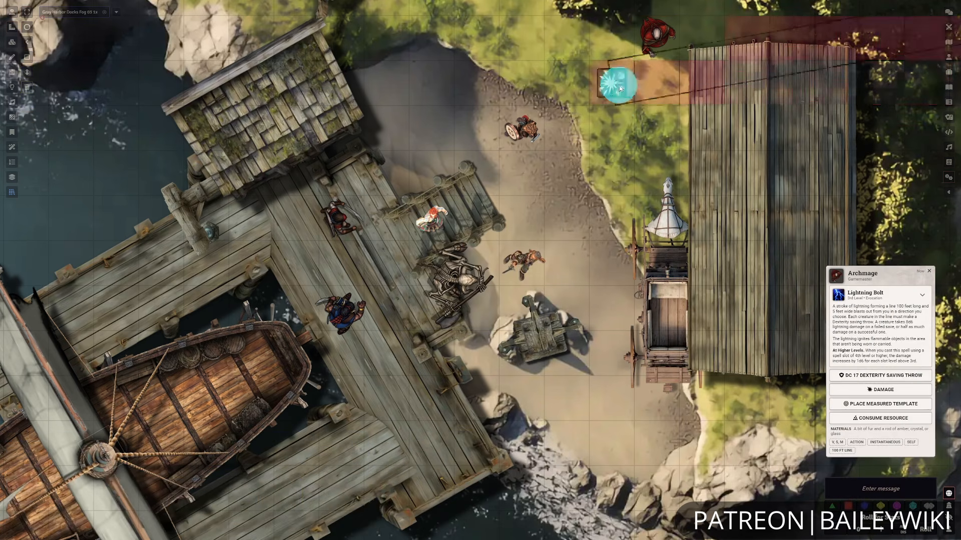
Rotate the Lightning Bolt template so it runs diagonally from the grass near the Archmage across the skeletal creature and the dock, and place it.
{"action": "scroll", "coordinate": [620, 89], "scroll_direction": "down", "scroll_amount": 20}
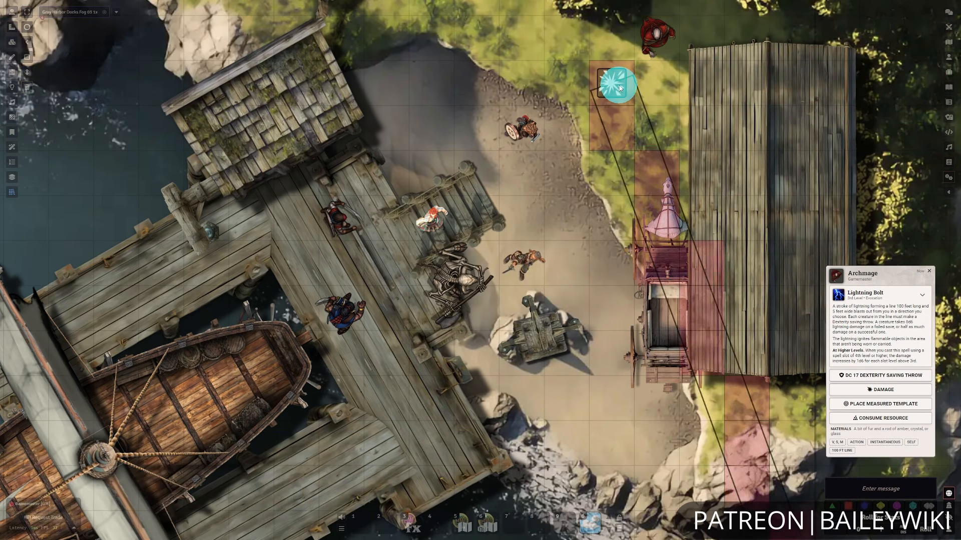
{"action": "scroll", "coordinate": [620, 89], "scroll_direction": "down", "scroll_amount": 3}
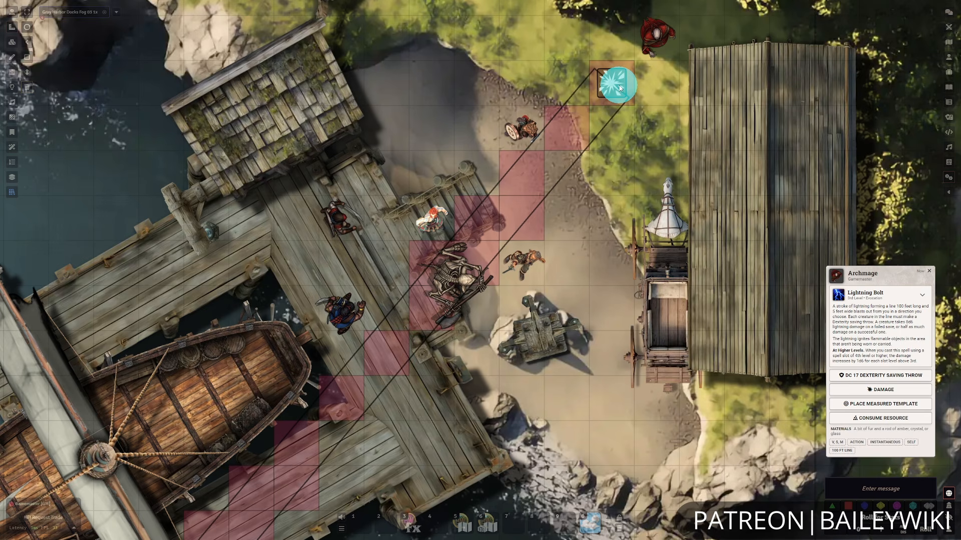
{"action": "left_click", "coordinate": [620, 89]}
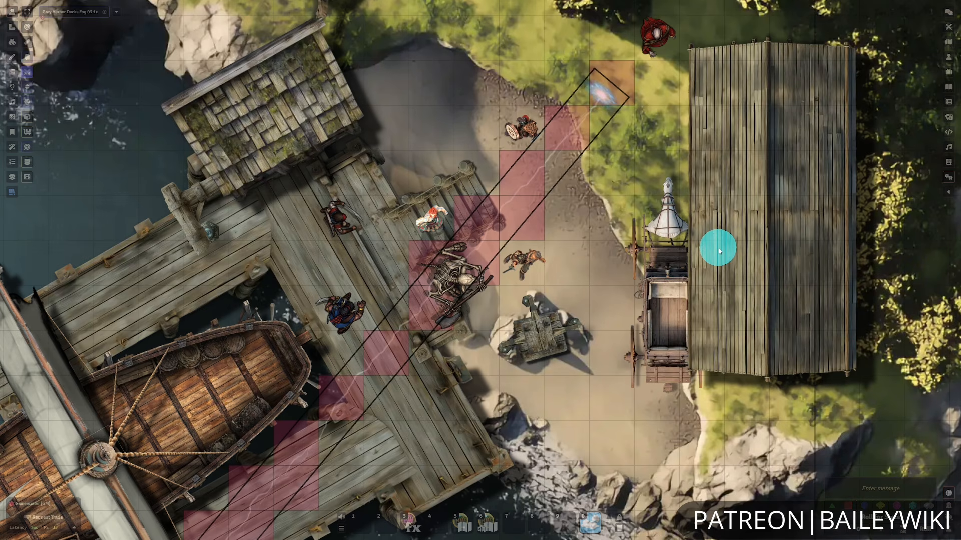
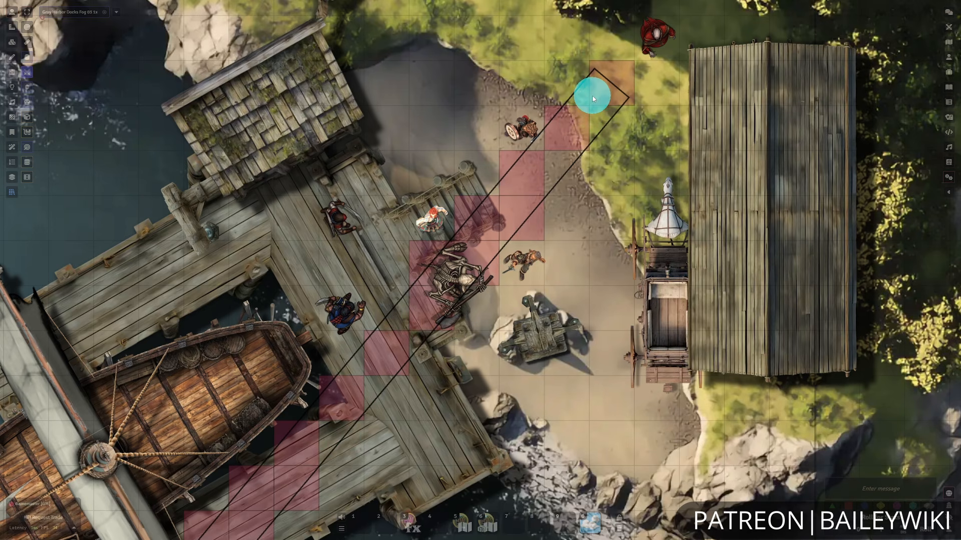
Check the automatic template effects options in the Token Magic FX settings and close the game settings.
{"action": "left_click", "coordinate": [948, 177]}
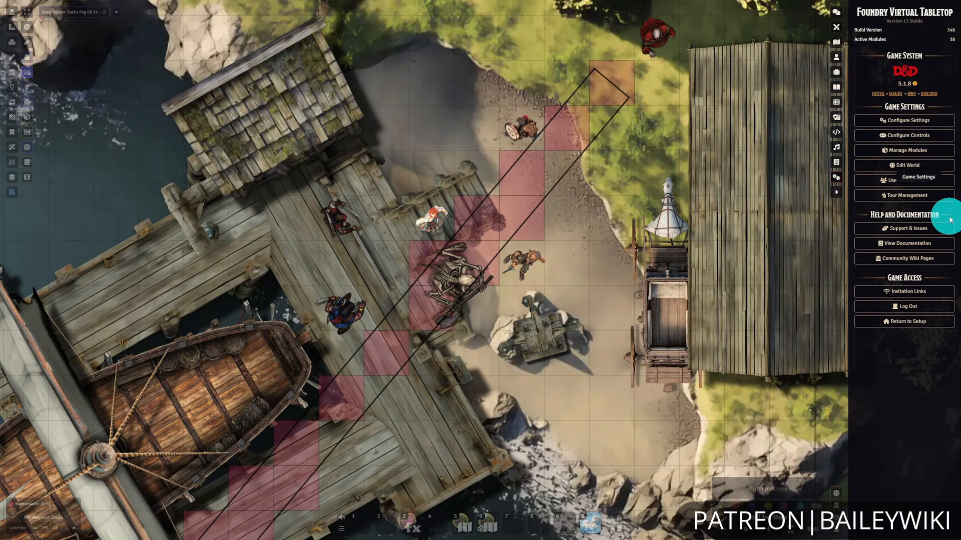
{"action": "left_click", "coordinate": [882, 119]}
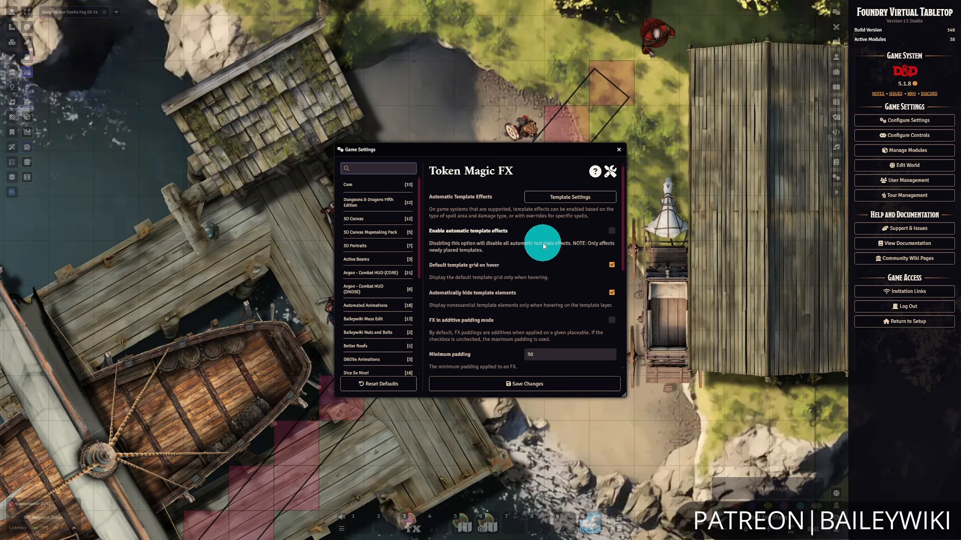
{"action": "left_click", "coordinate": [620, 151]}
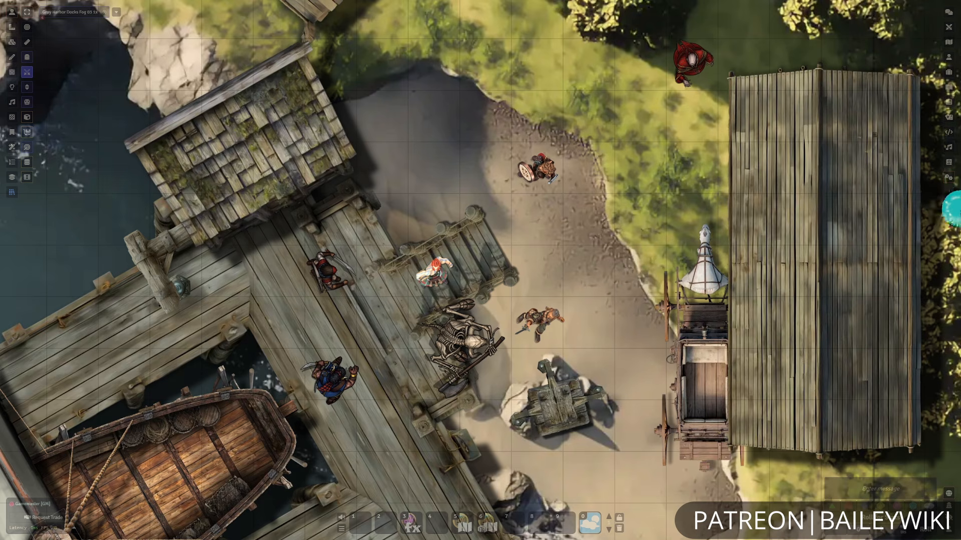
Open the global recognition menu of Automated Animations and delete the Fire Bolt entry from the range category.
{"action": "left_click", "coordinate": [949, 185]}
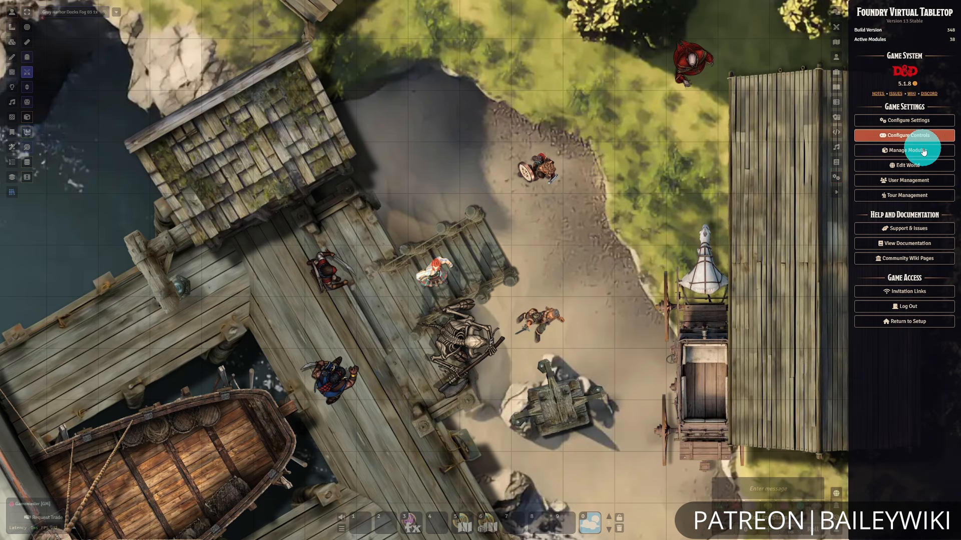
{"action": "left_click", "coordinate": [919, 125]}
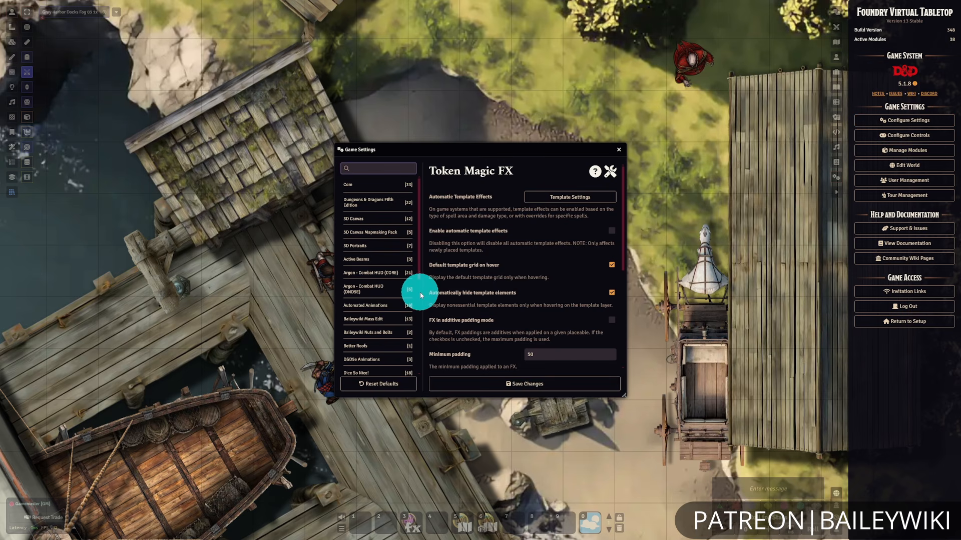
{"action": "left_click", "coordinate": [391, 306]}
{"action": "left_click", "coordinate": [579, 195]}
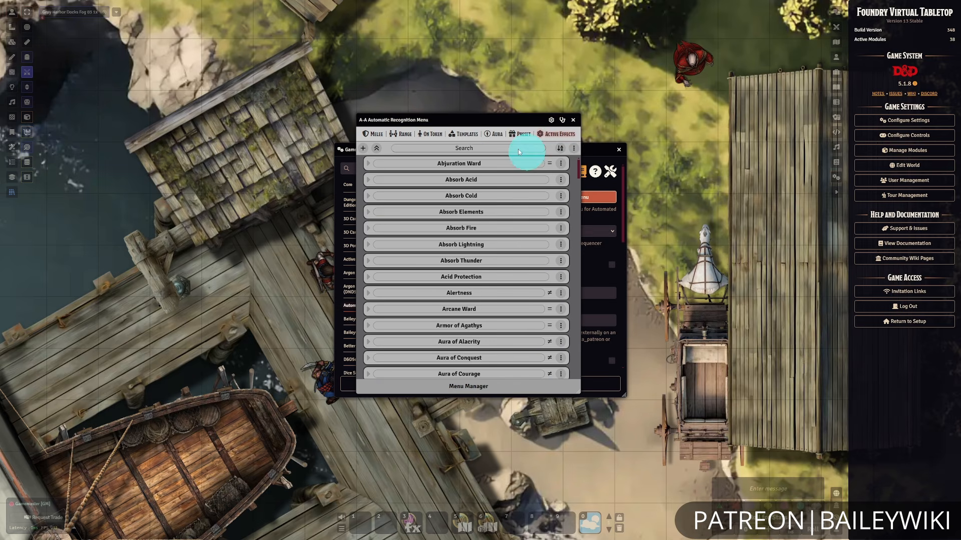
{"action": "left_click", "coordinate": [396, 135]}
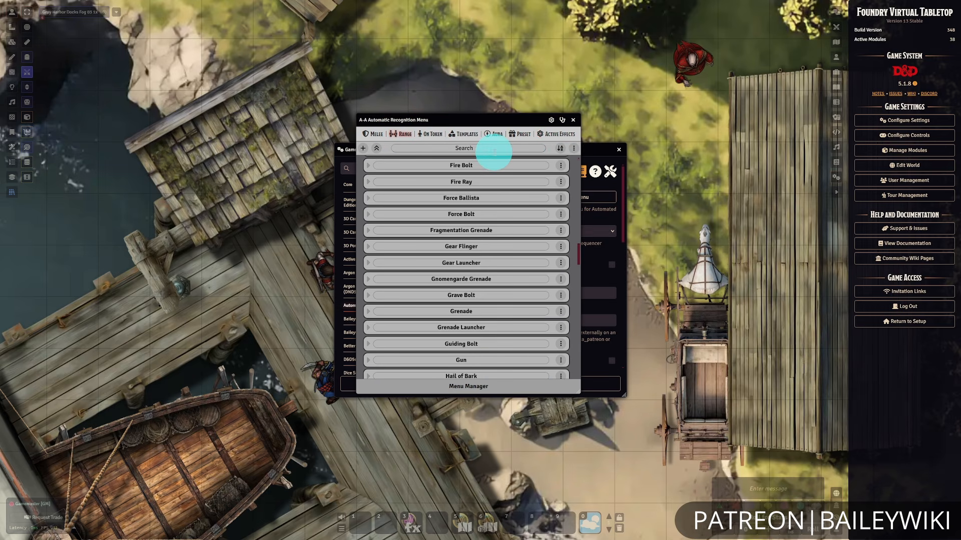
{"action": "left_click", "coordinate": [561, 167]}
{"action": "left_click", "coordinate": [549, 194]}
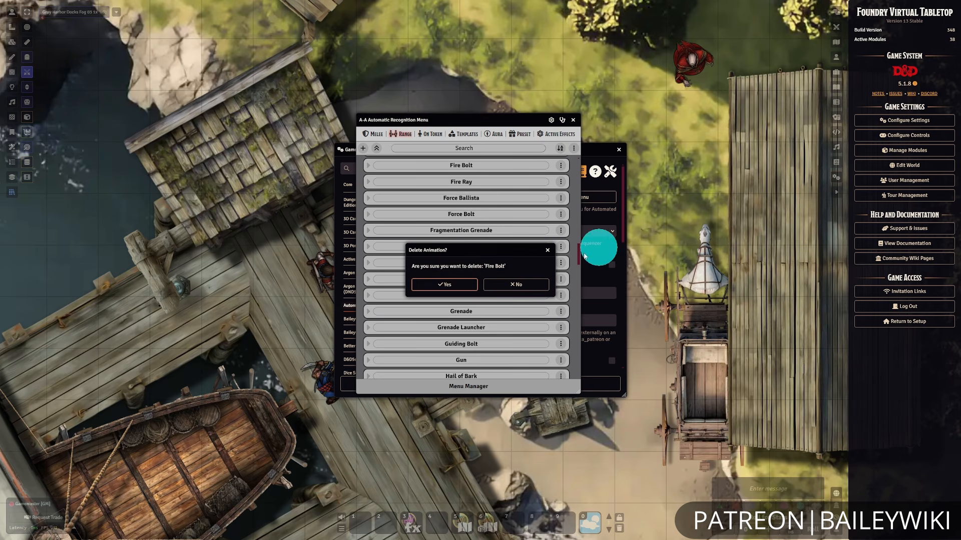
{"action": "left_click", "coordinate": [451, 284]}
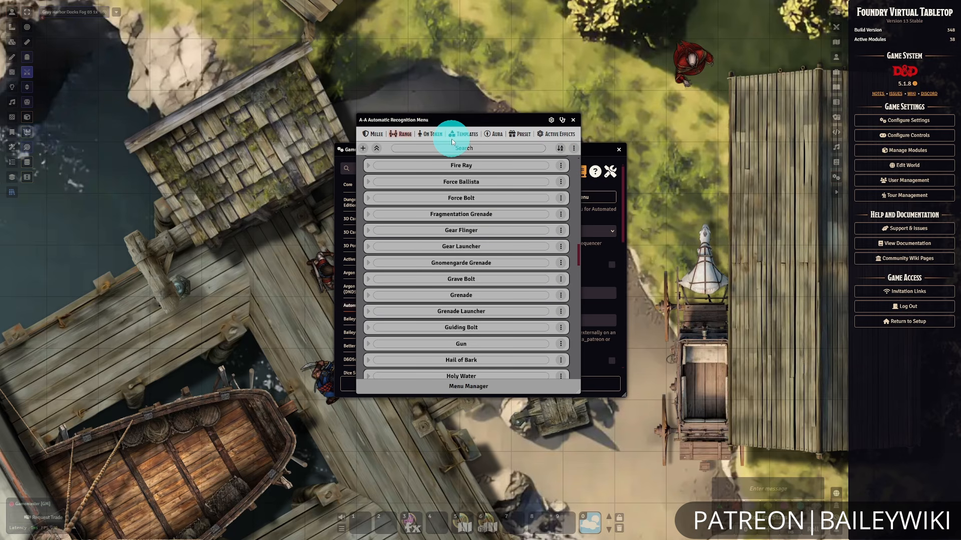
Search the templates category for "burn" and delete the Burning Hands entry.
{"action": "left_click", "coordinate": [506, 135]}
{"action": "left_click", "coordinate": [488, 150]}
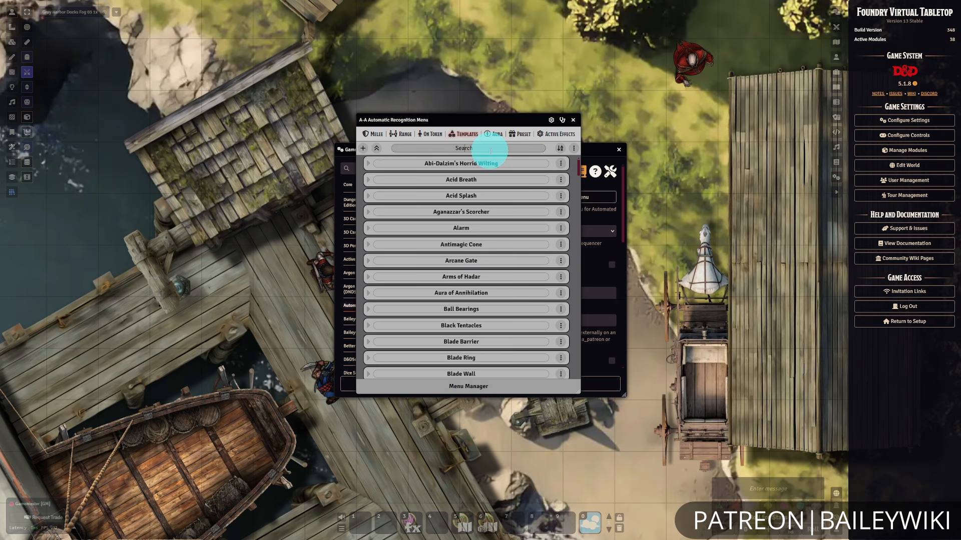
{"action": "type", "text": "burn"}
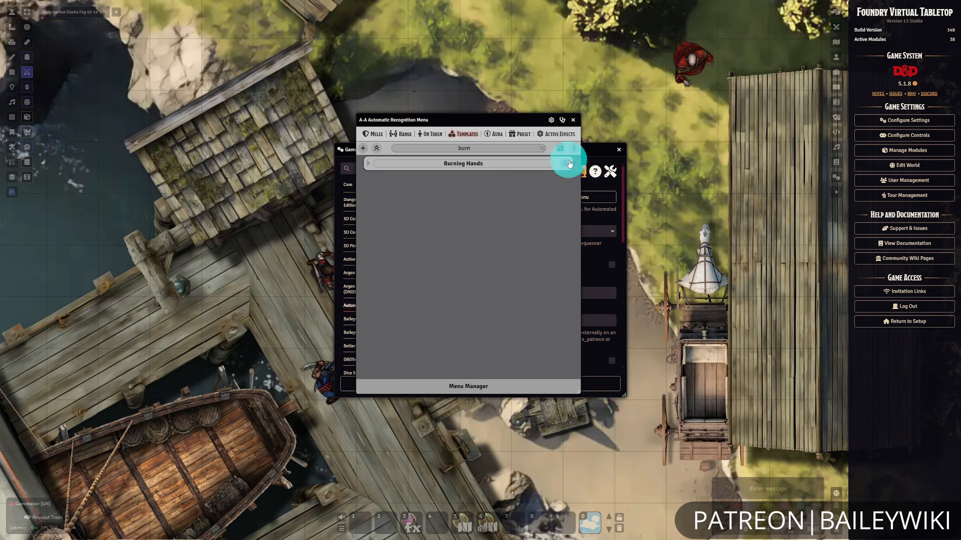
{"action": "left_click", "coordinate": [565, 163]}
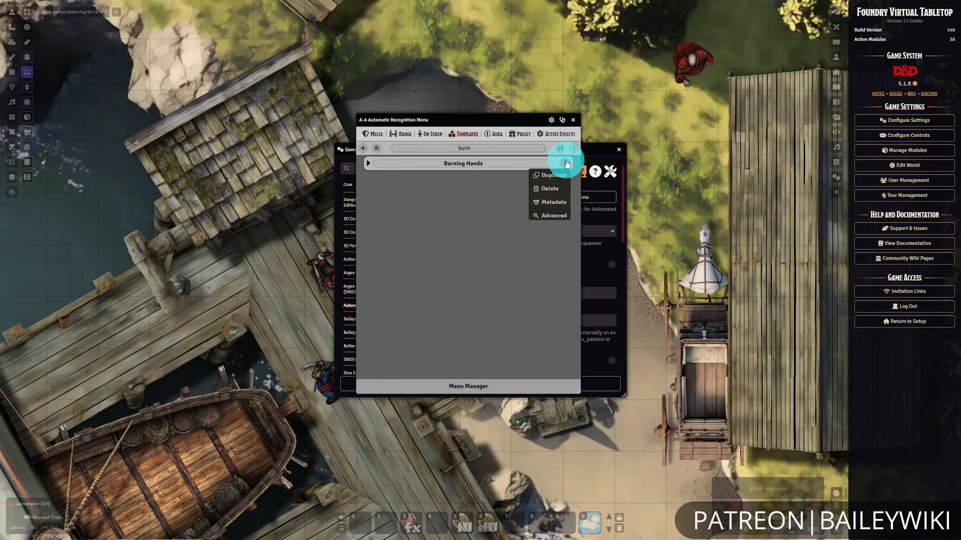
{"action": "left_click", "coordinate": [551, 190]}
{"action": "left_click", "coordinate": [440, 275]}
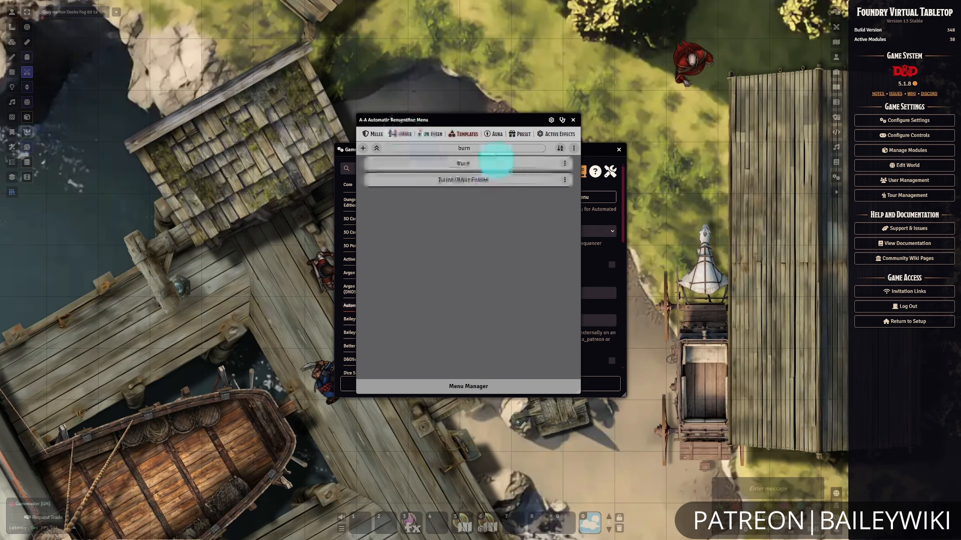
Search the range category for "ray of", delete the Ray of Sickness entry, and close the recognition menu.
{"action": "type", "text": "ra"}
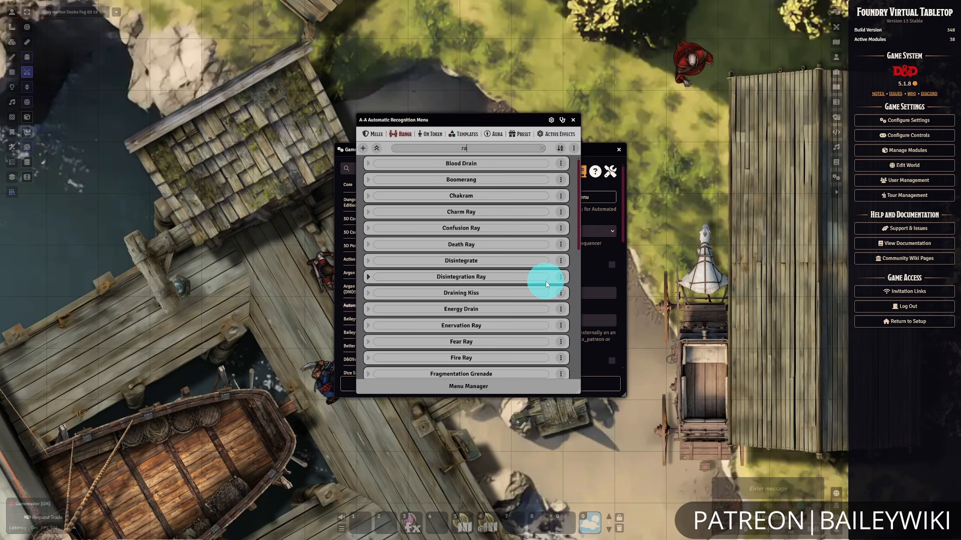
{"action": "type", "text": "y o"}
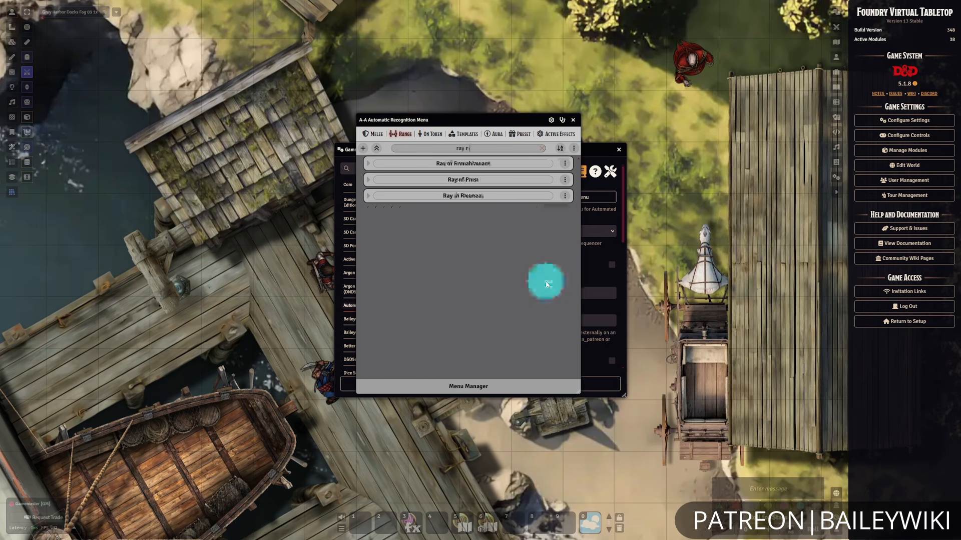
{"action": "type", "text": "f"}
{"action": "left_click", "coordinate": [564, 195]}
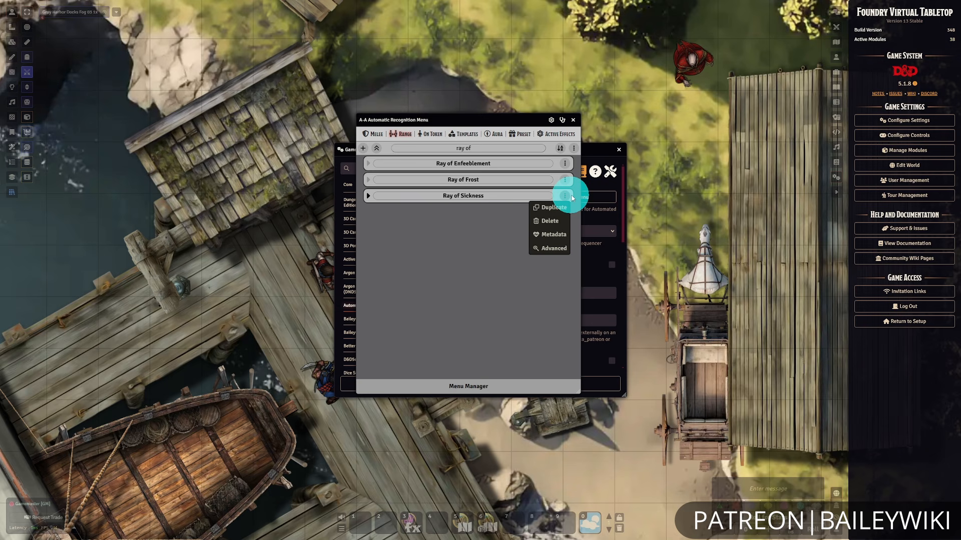
{"action": "left_click", "coordinate": [554, 222]}
{"action": "left_click", "coordinate": [445, 278]}
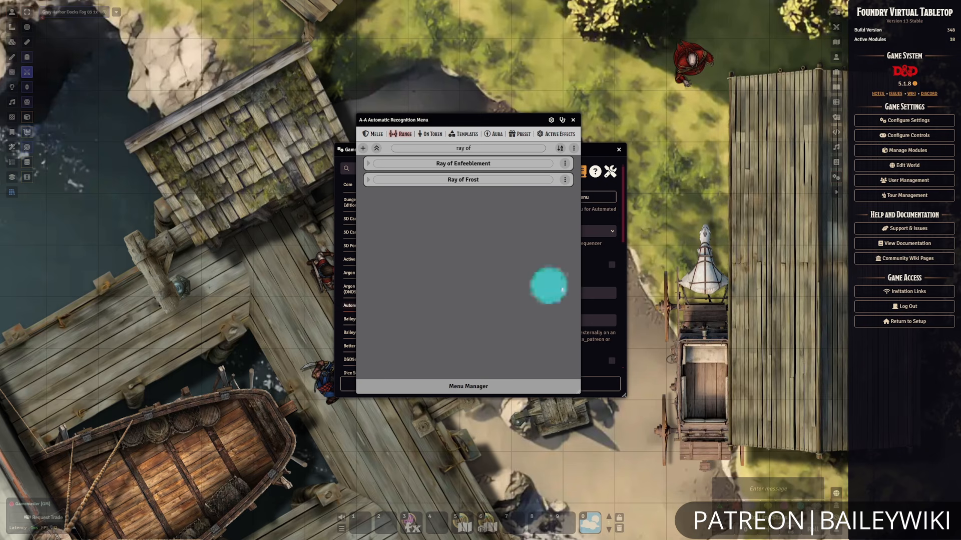
{"action": "left_click", "coordinate": [573, 119]}
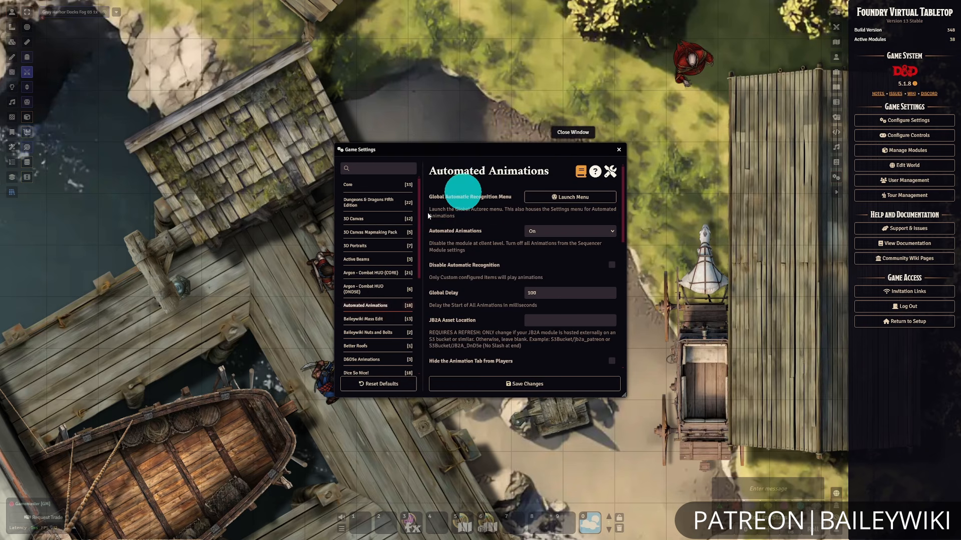
Run the D&D5e Animations update to add the missing Burning Hands, Fire Bolt and Ray of Sickness effects.
{"action": "scroll", "coordinate": [399, 290], "scroll_direction": "down", "scroll_amount": 3}
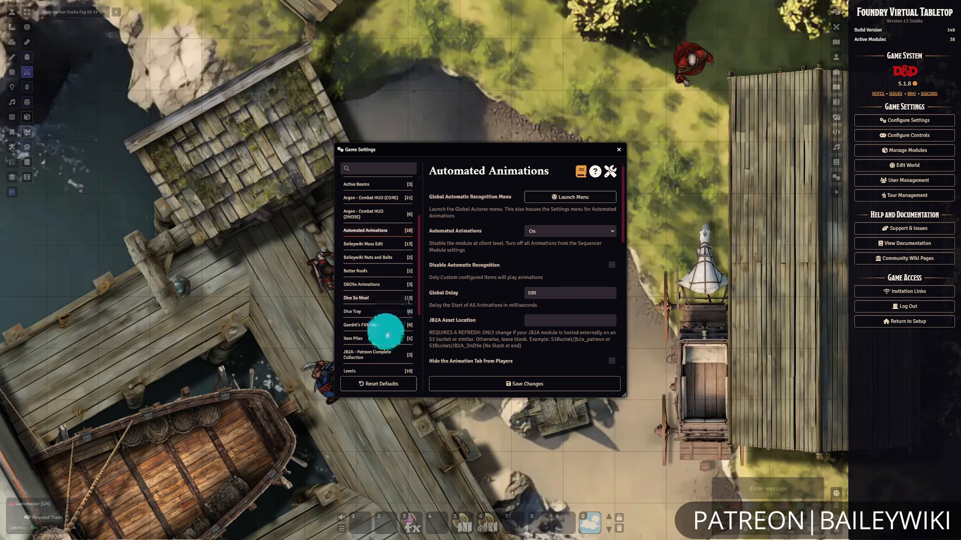
{"action": "scroll", "coordinate": [392, 354], "scroll_direction": "down", "scroll_amount": 2}
{"action": "left_click", "coordinate": [396, 246]}
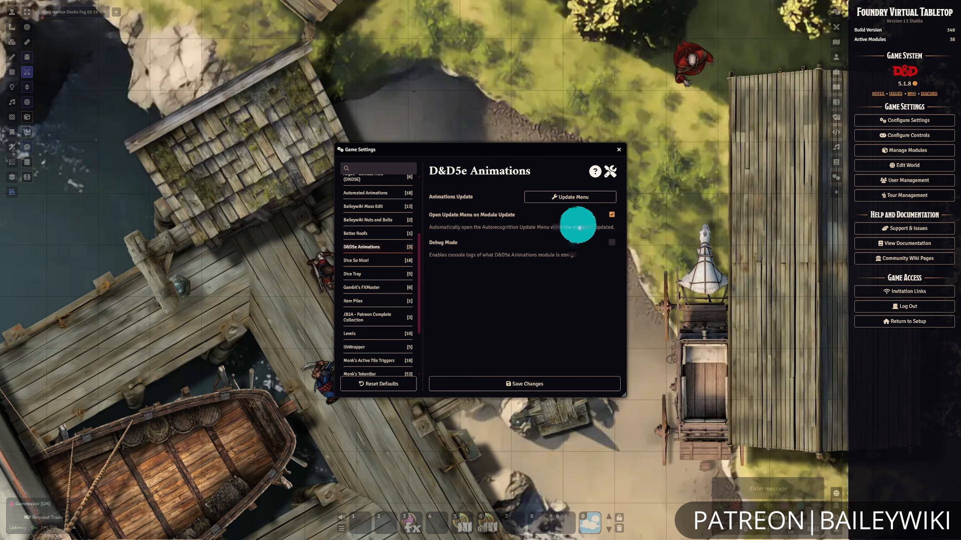
{"action": "left_click", "coordinate": [574, 198]}
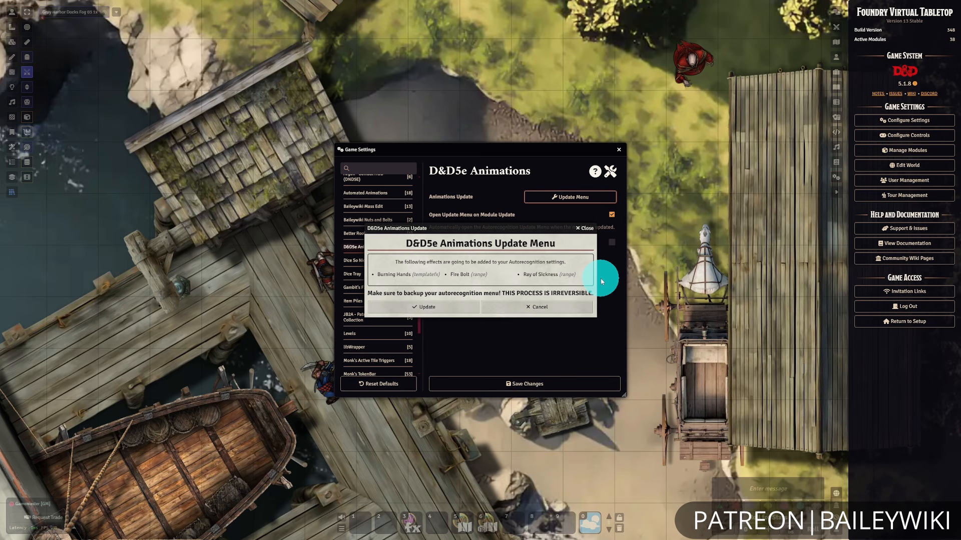
{"action": "left_click", "coordinate": [433, 307]}
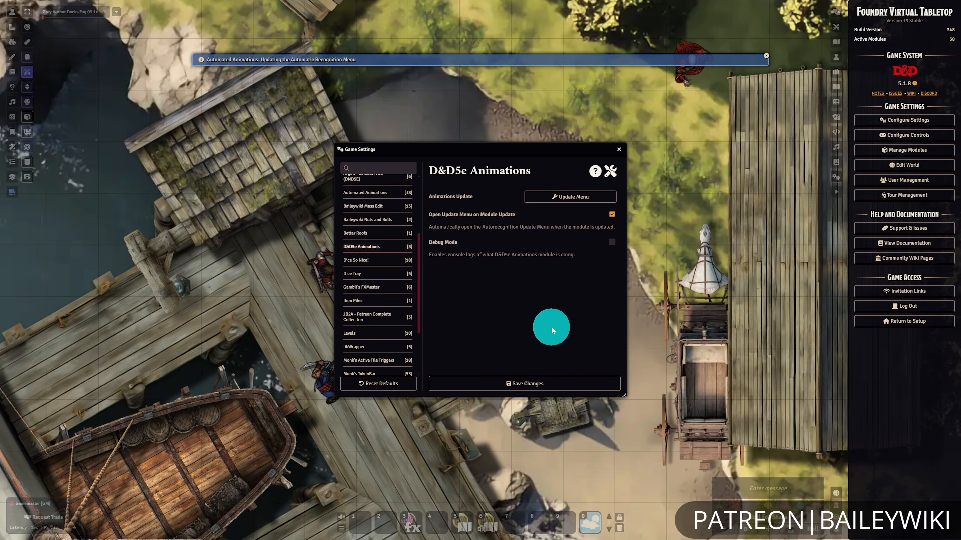
Check the "ray of" range entries in the global recognition menu of Automated Animations and close the menu.
{"action": "scroll", "coordinate": [397, 335], "scroll_direction": "up", "scroll_amount": 1}
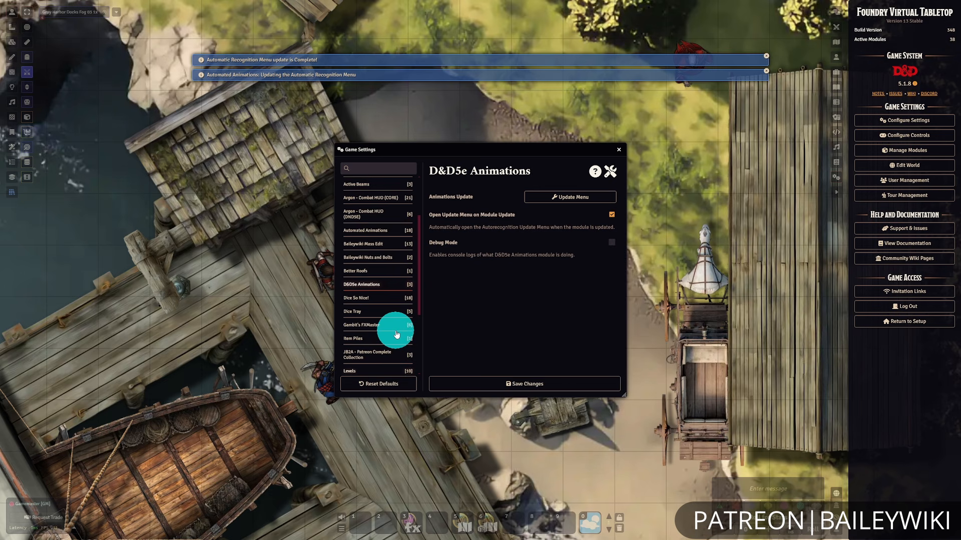
{"action": "scroll", "coordinate": [395, 325], "scroll_direction": "up", "scroll_amount": 1}
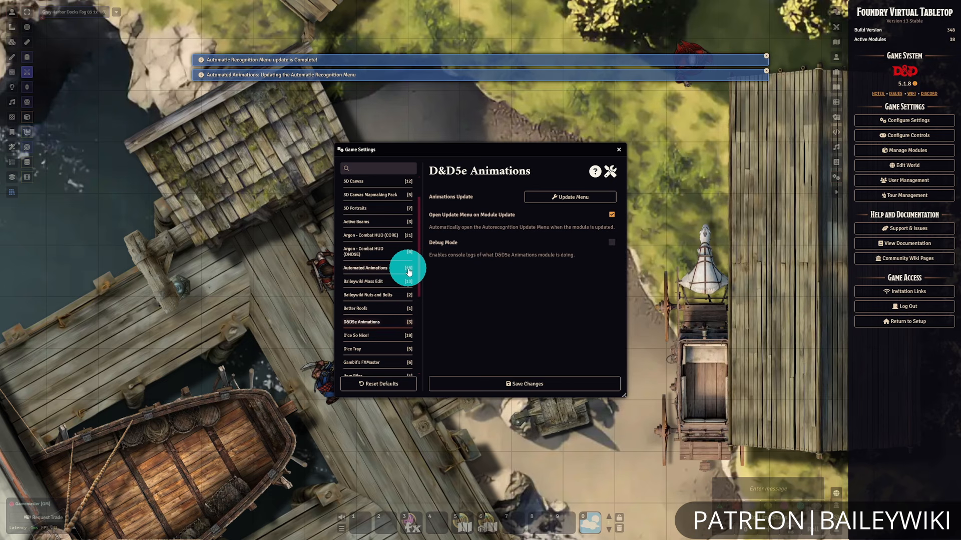
{"action": "scroll", "coordinate": [409, 271], "scroll_direction": "up", "scroll_amount": 1}
{"action": "left_click", "coordinate": [402, 273]}
{"action": "left_click", "coordinate": [389, 307]}
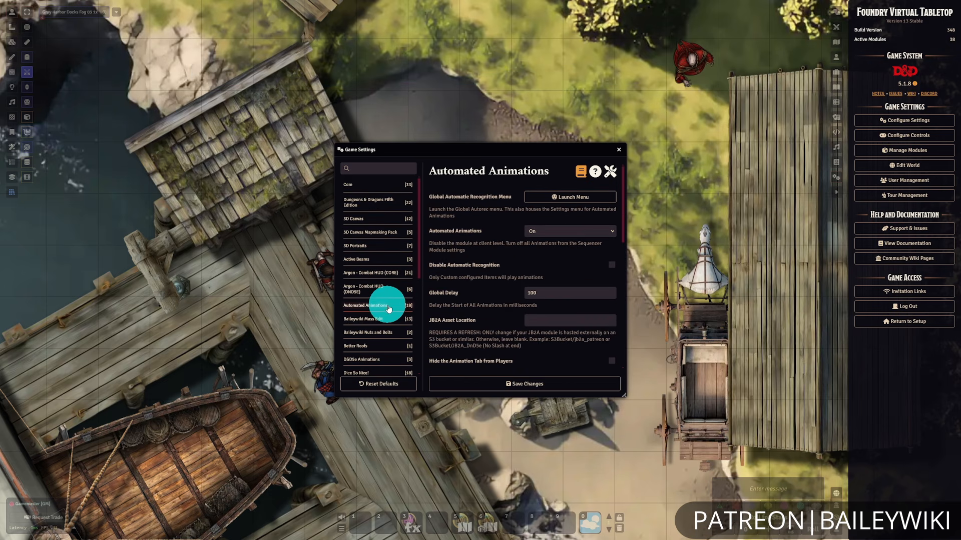
{"action": "left_click", "coordinate": [577, 197]}
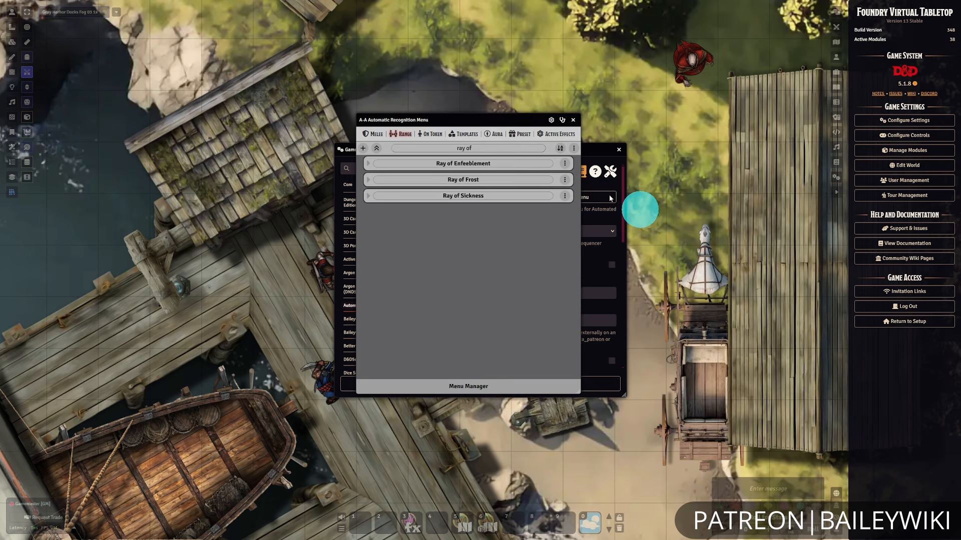
{"action": "left_click", "coordinate": [575, 120]}
Close the game settings and select the Archmage token on the map.
{"action": "key", "text": "Escape"}
{"action": "left_click", "coordinate": [659, 64]}
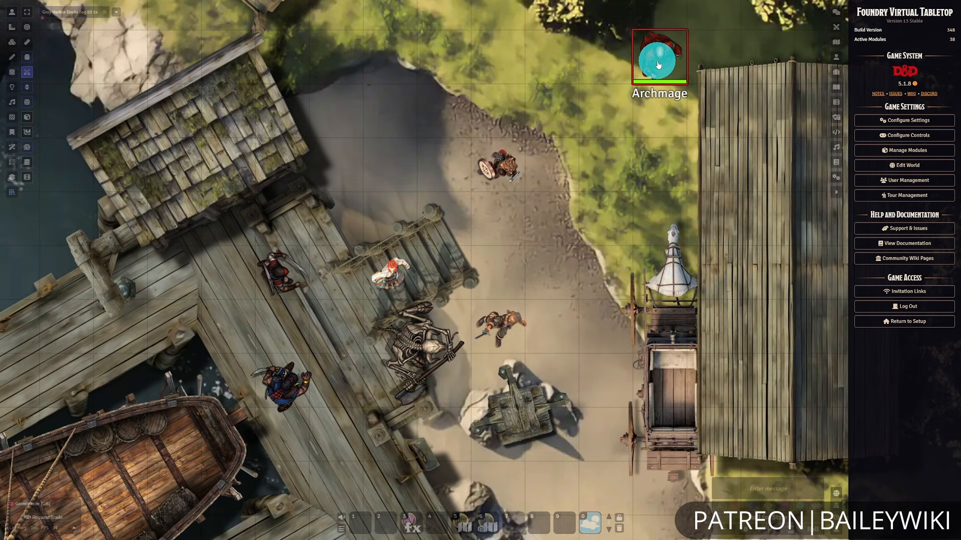
Target Eustace the Undying with the Archmage and cast the Fire Bolt cantrip with the default attack roll.
{"action": "left_click", "coordinate": [658, 65]}
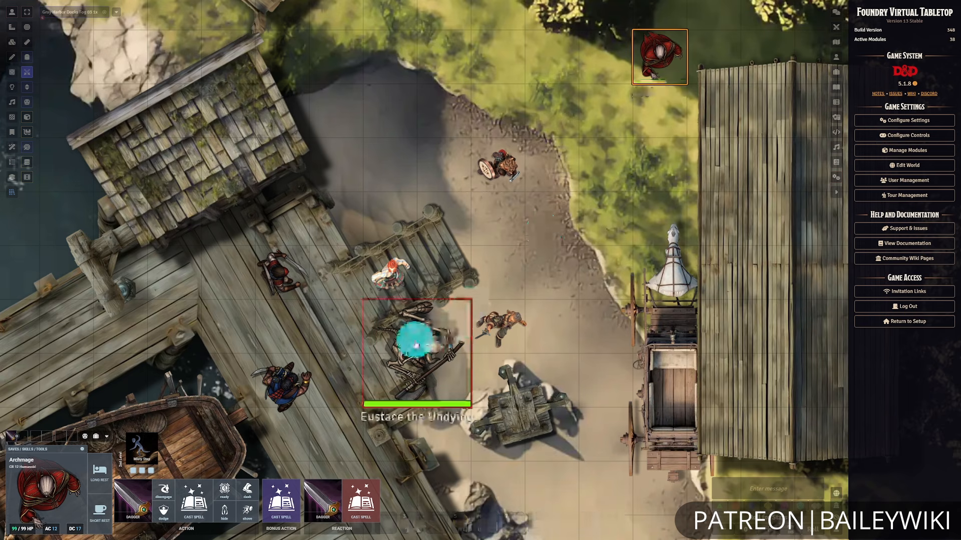
{"action": "key", "text": "t"}
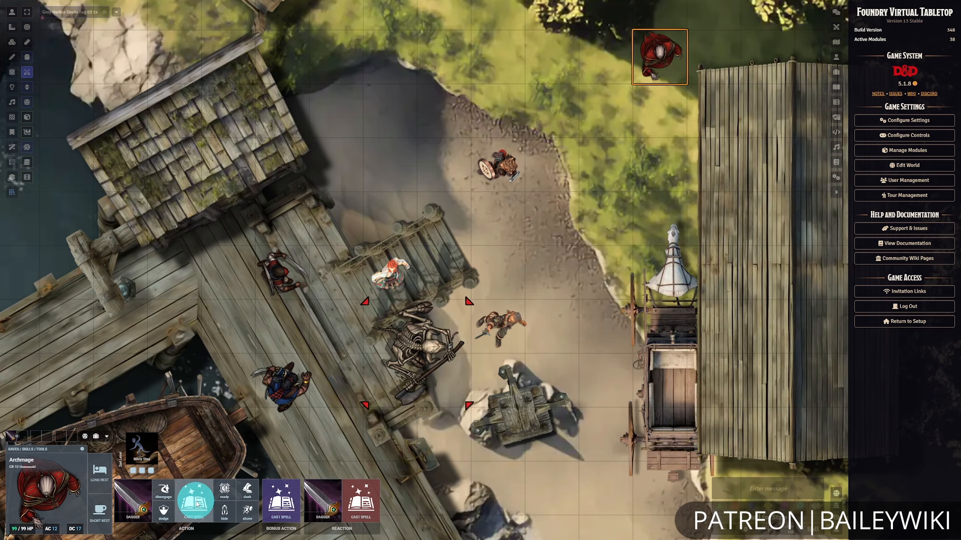
{"action": "left_click", "coordinate": [197, 504]}
{"action": "left_click", "coordinate": [222, 450]}
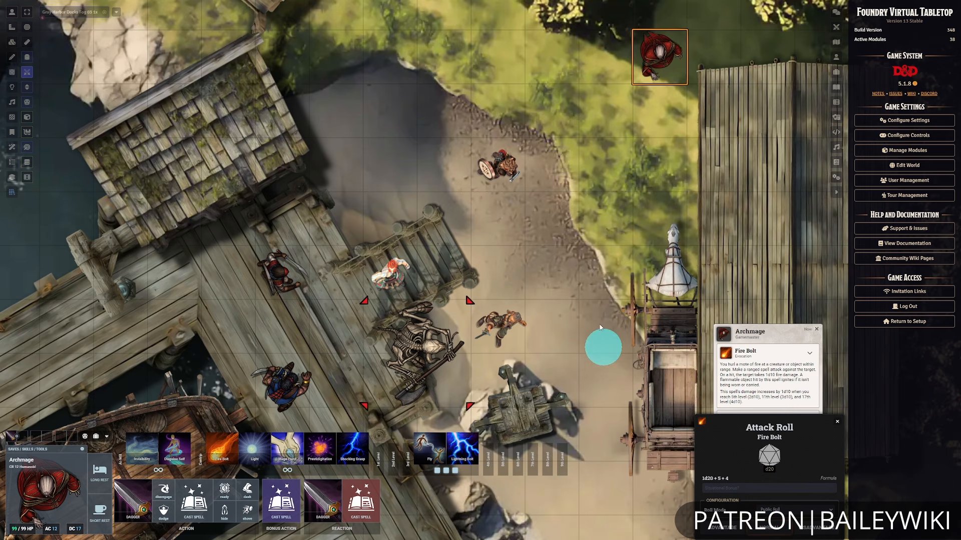
{"action": "key", "text": "Return"}
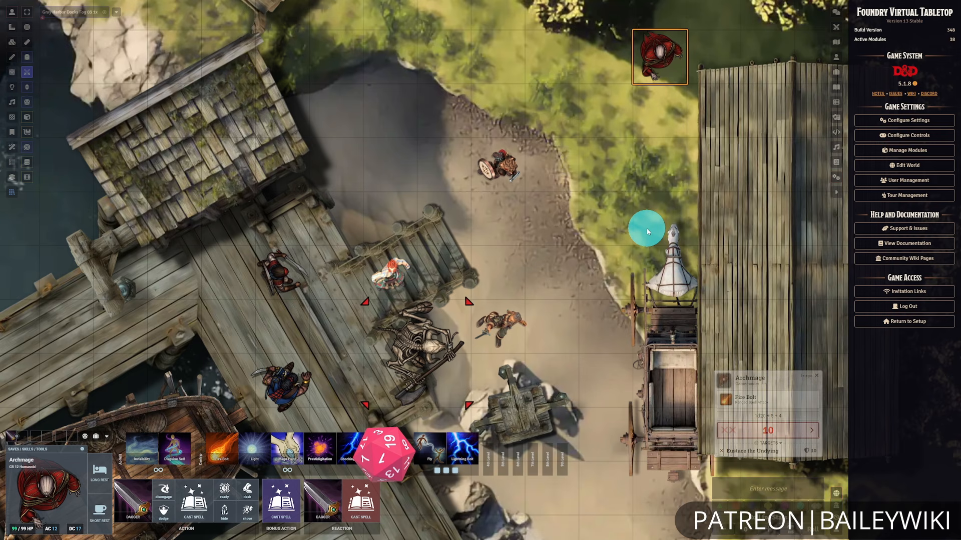
Select Gomer's token and cast his Fire Bolt at the targeted skeleton with a normal attack roll.
{"action": "left_click", "coordinate": [500, 165]}
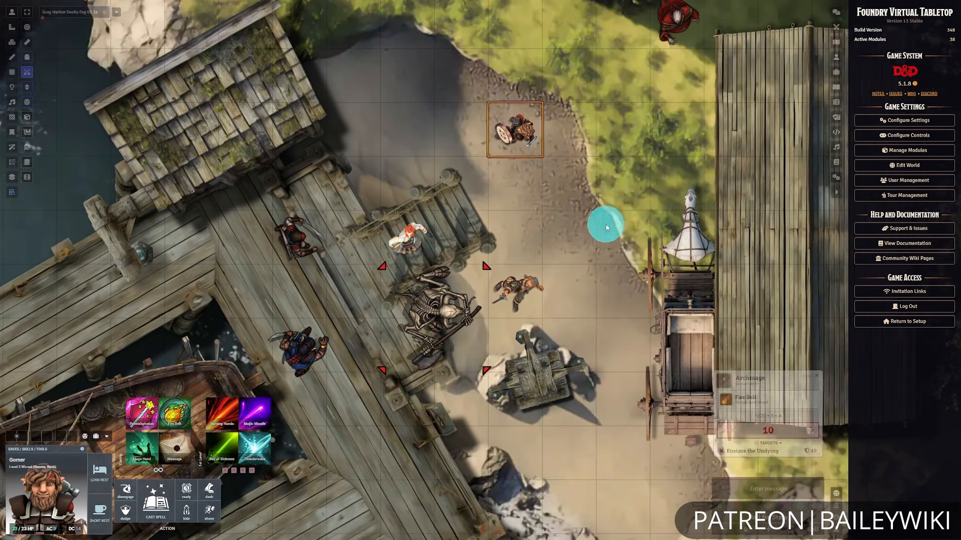
{"action": "left_click", "coordinate": [174, 413]}
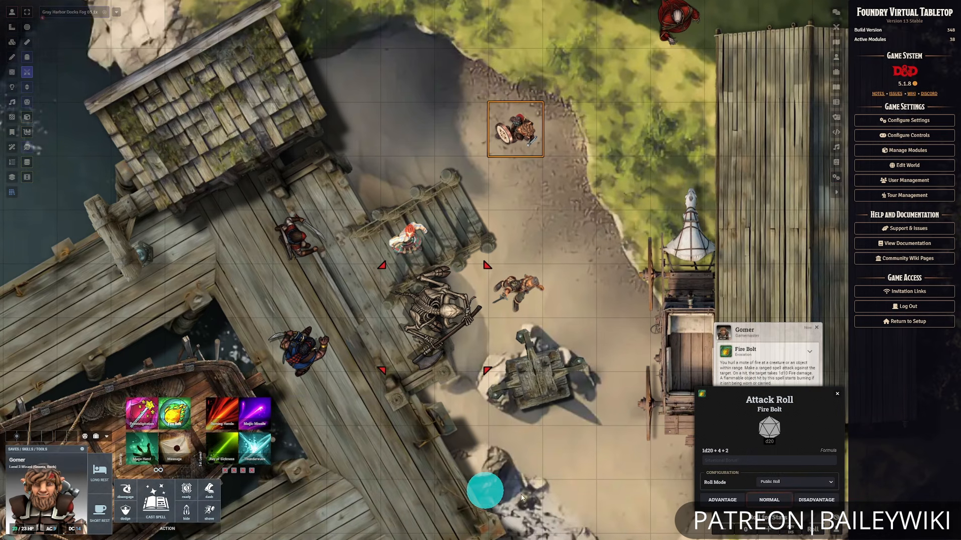
{"action": "left_click", "coordinate": [760, 505]}
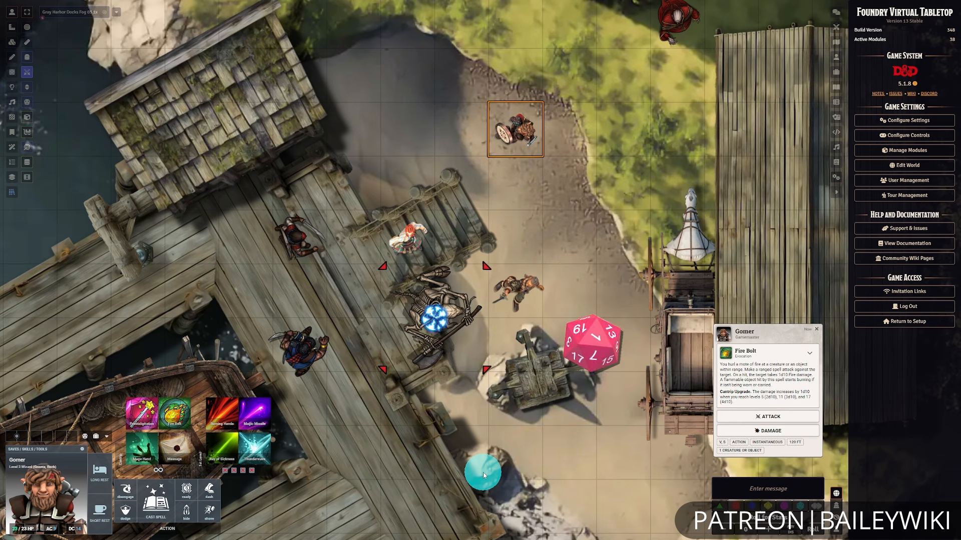
{"action": "left_click", "coordinate": [507, 155]}
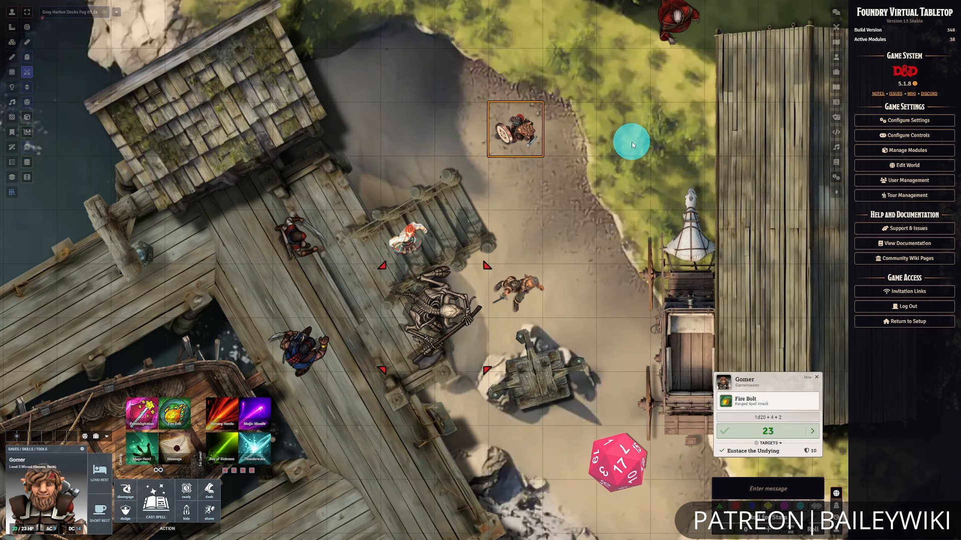
Open the Automated Animations settings of the Fire Bolt cantrip from the spell list on Gomer's character sheet.
{"action": "double_click", "coordinate": [515, 129]}
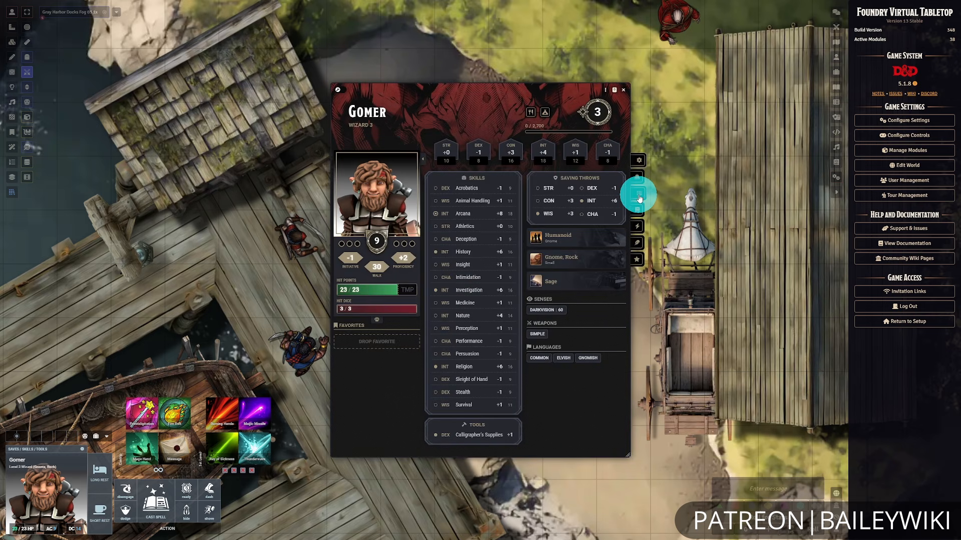
{"action": "left_click", "coordinate": [639, 197]}
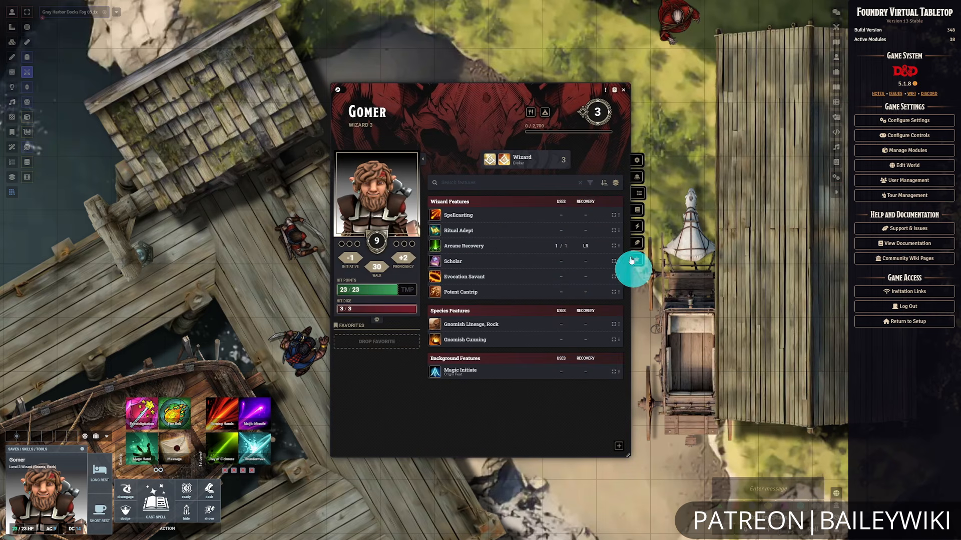
{"action": "left_click", "coordinate": [637, 210]}
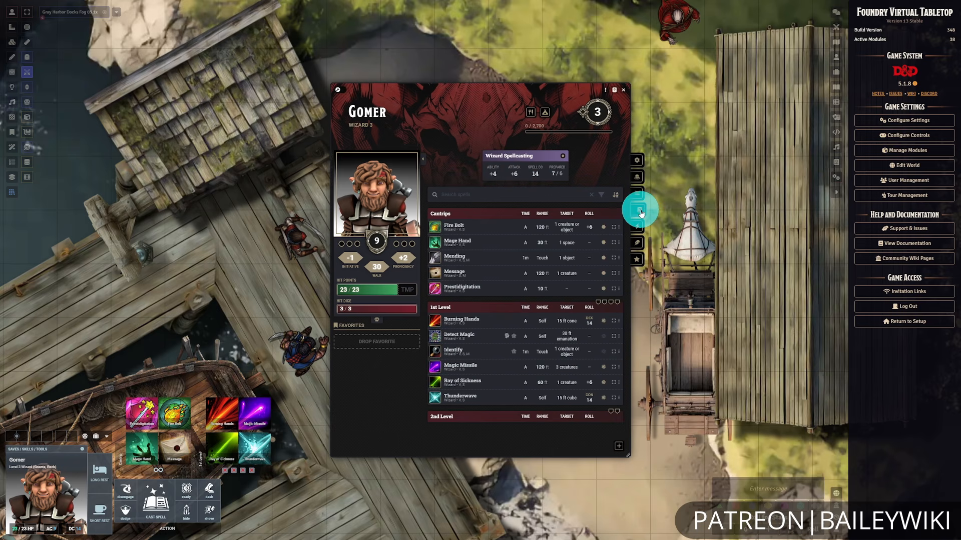
{"action": "left_click", "coordinate": [620, 230]}
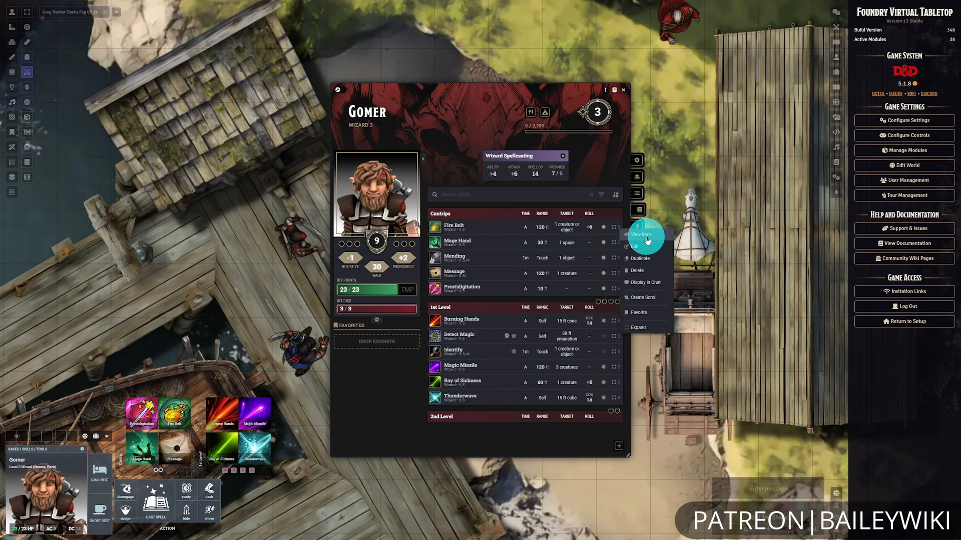
{"action": "left_click", "coordinate": [647, 241]}
{"action": "left_click", "coordinate": [549, 180]}
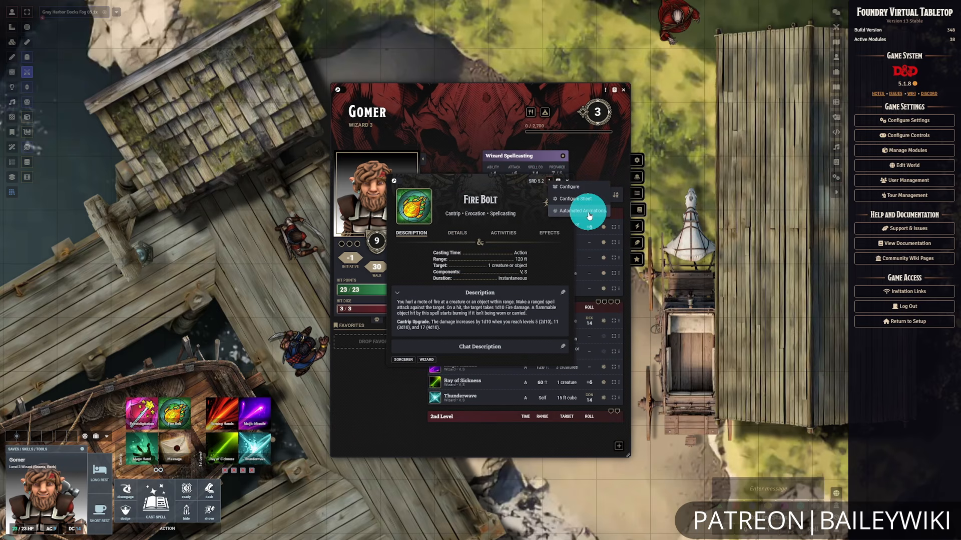
{"action": "left_click", "coordinate": [589, 216]}
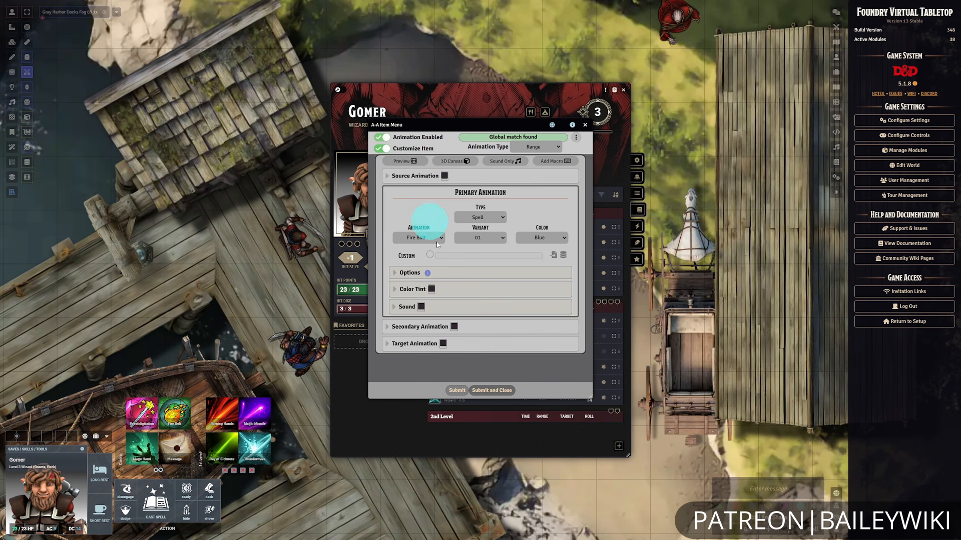
Turn off item customization for Gomer's Fire Bolt, submit it, and recast the spell with a normal attack roll.
{"action": "left_click", "coordinate": [381, 150]}
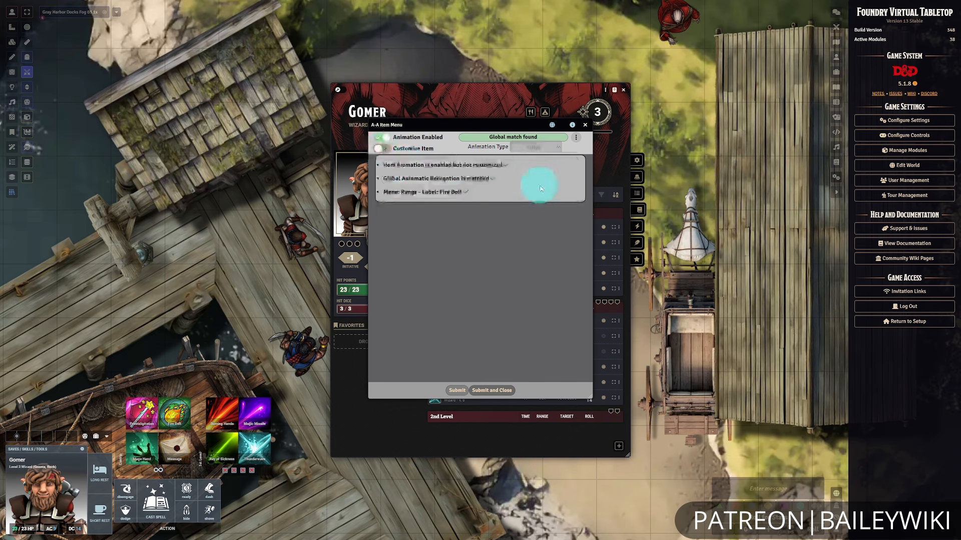
{"action": "left_click", "coordinate": [493, 391]}
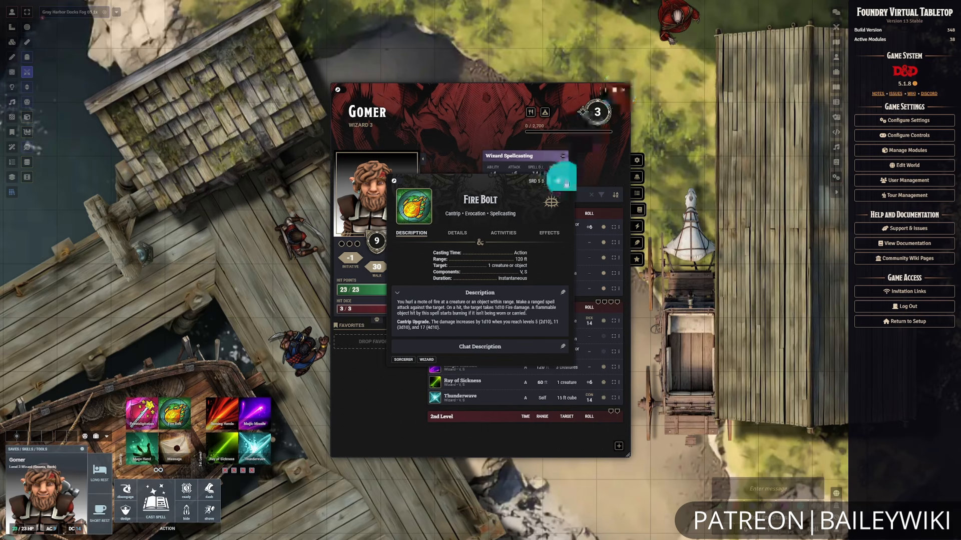
{"action": "left_click", "coordinate": [565, 183]}
{"action": "left_click", "coordinate": [623, 90]}
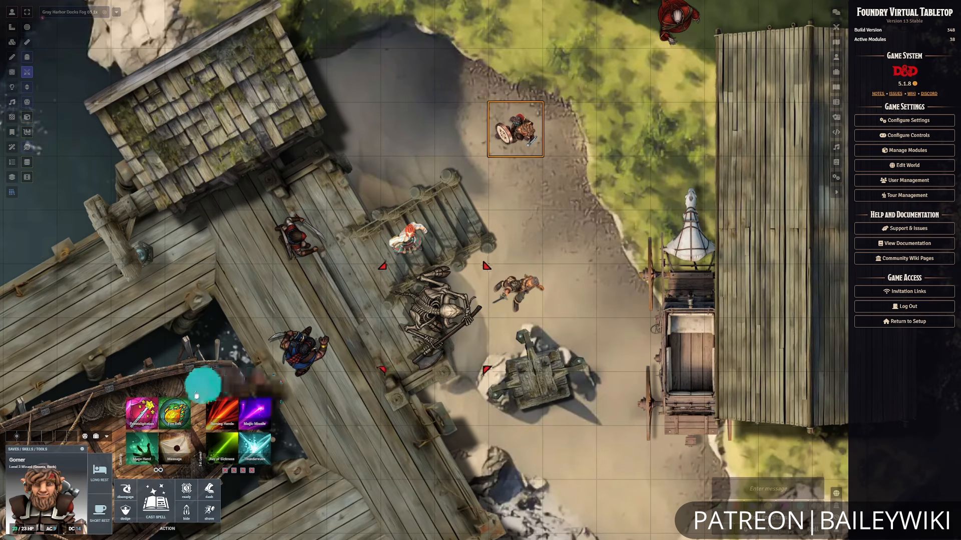
{"action": "left_click", "coordinate": [179, 416]}
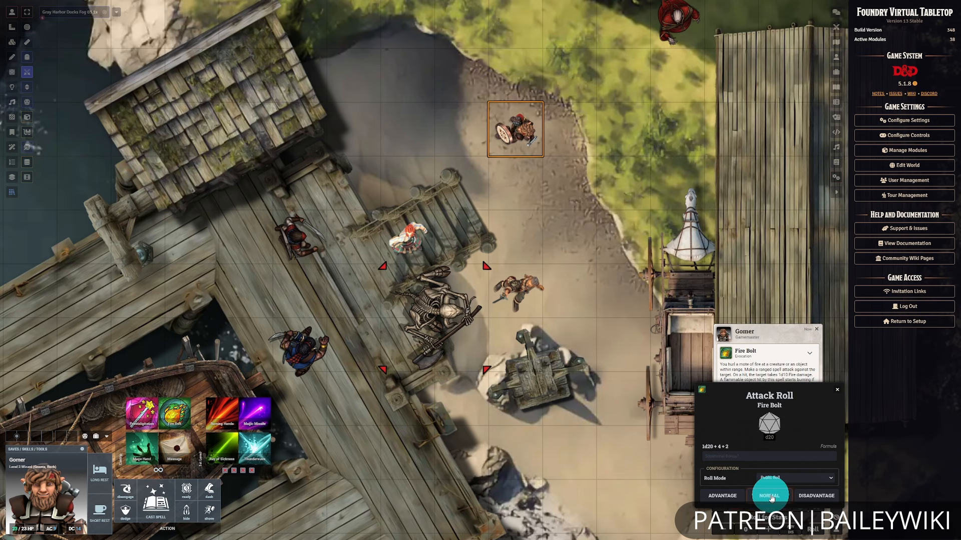
{"action": "left_click", "coordinate": [771, 490]}
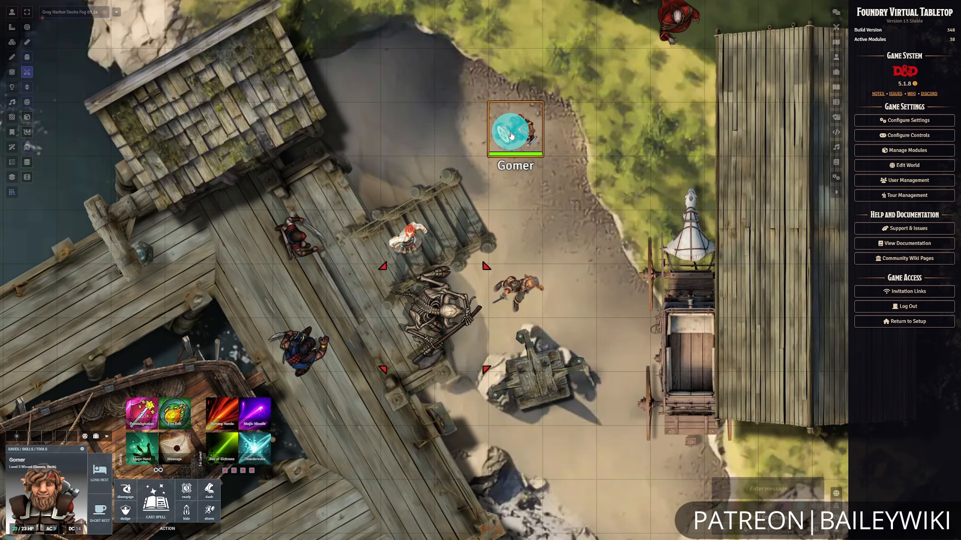
Reopen the Automated Animations settings of Gomer's Fire Bolt and enable Customize Item.
{"action": "double_click", "coordinate": [510, 131]}
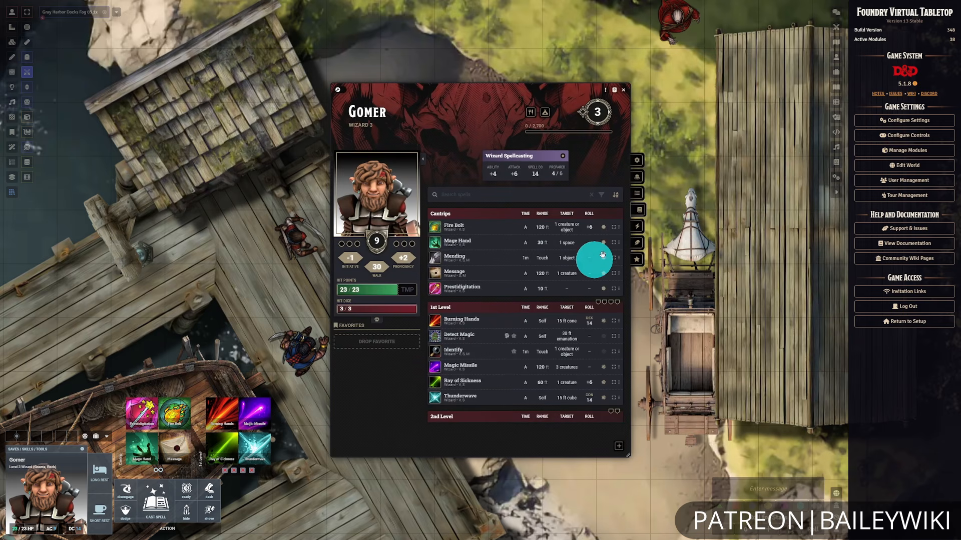
{"action": "left_click", "coordinate": [619, 230]}
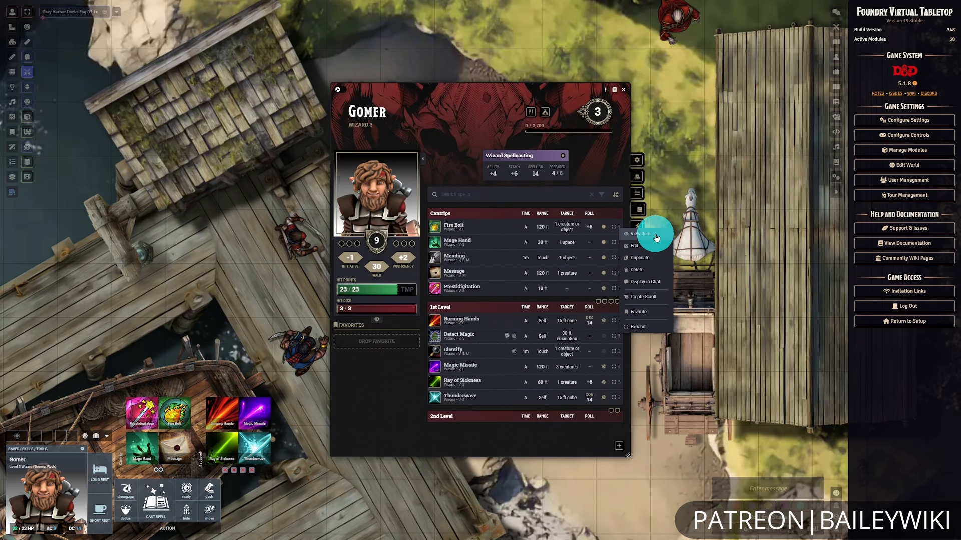
{"action": "left_click", "coordinate": [656, 237]}
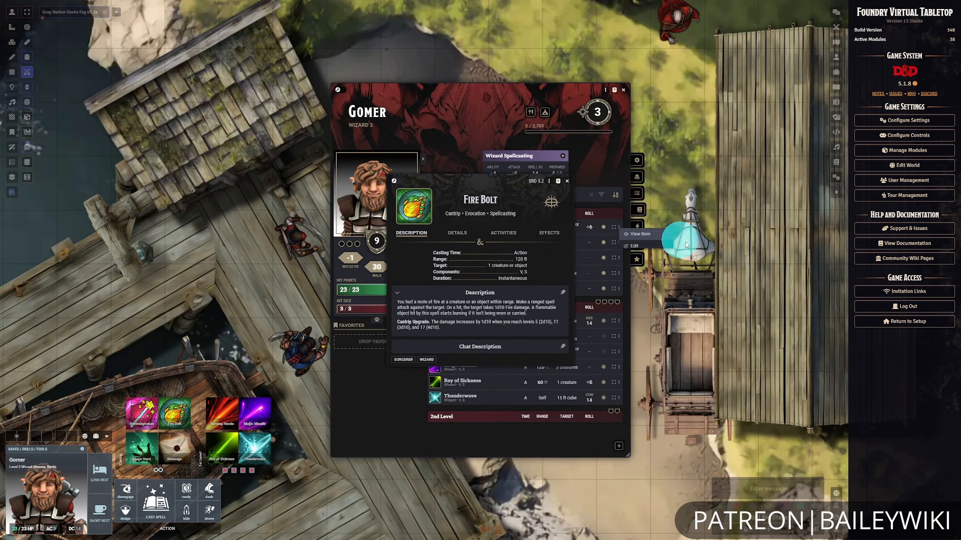
{"action": "left_click", "coordinate": [549, 183]}
{"action": "left_click", "coordinate": [575, 210]}
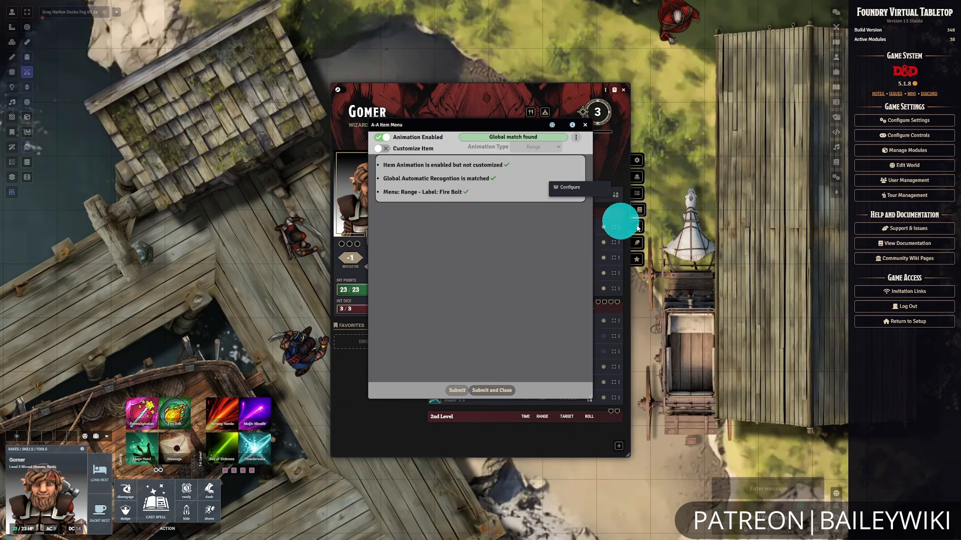
{"action": "left_click", "coordinate": [573, 148]}
{"action": "left_click", "coordinate": [380, 154]}
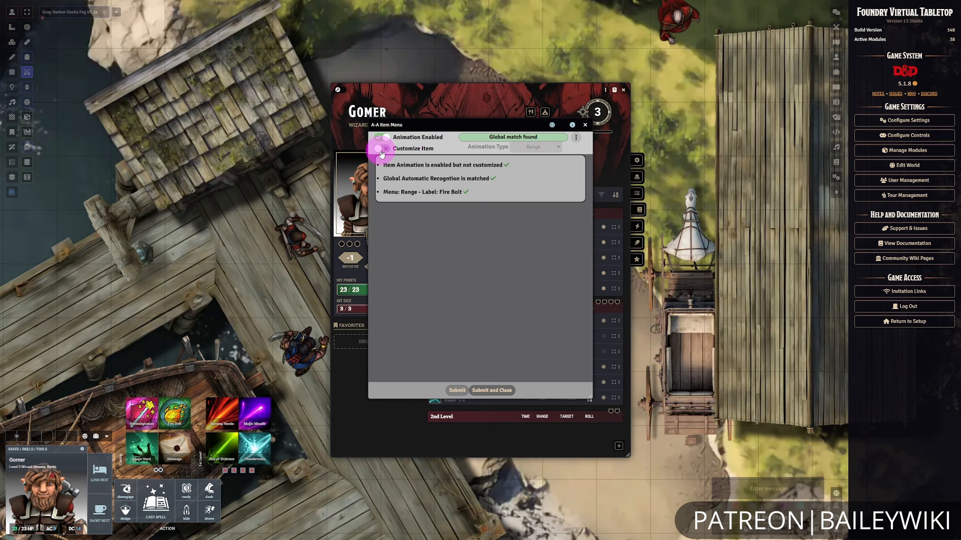
Copy the global range menu's Fire Bolt animation from Autorec into the item's custom settings and confirm the copy.
{"action": "left_click", "coordinate": [576, 137]}
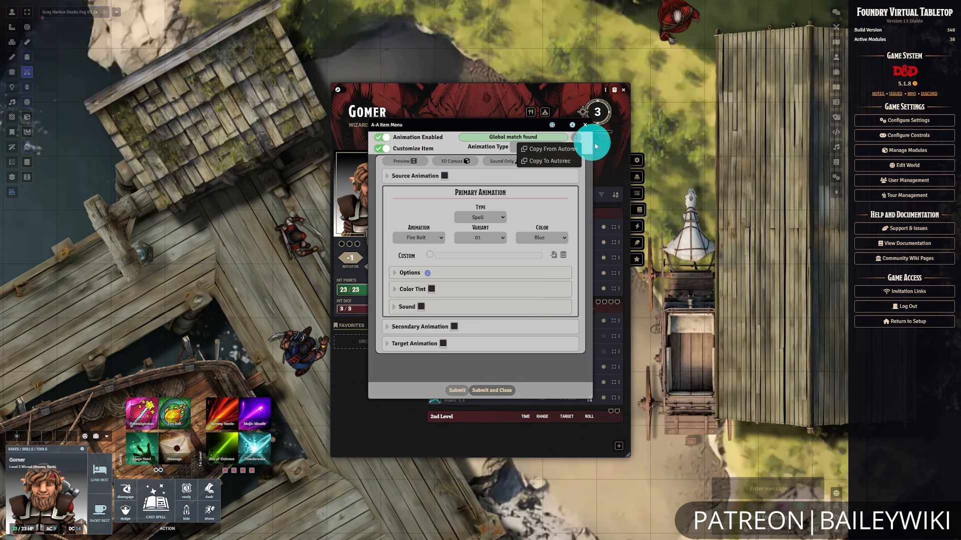
{"action": "left_click", "coordinate": [559, 152]}
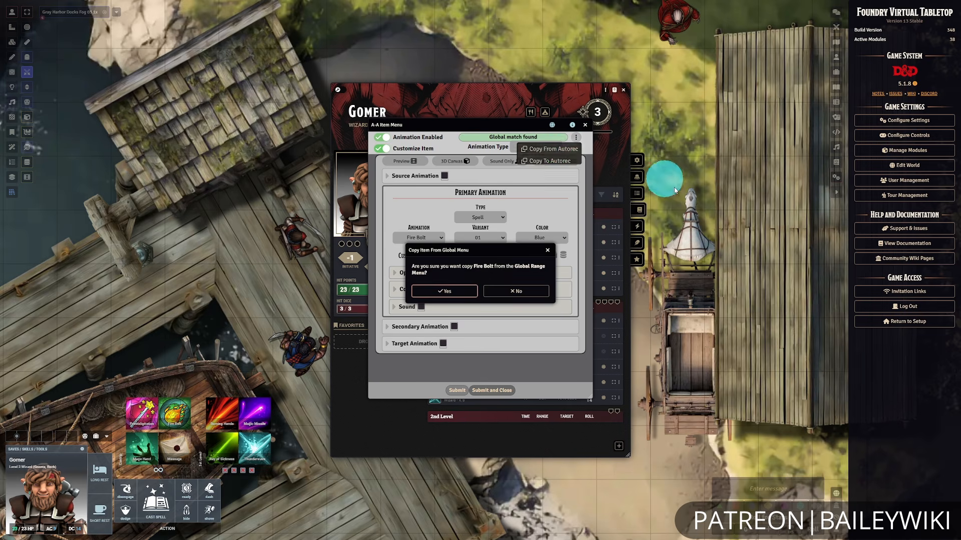
{"action": "left_click", "coordinate": [450, 284]}
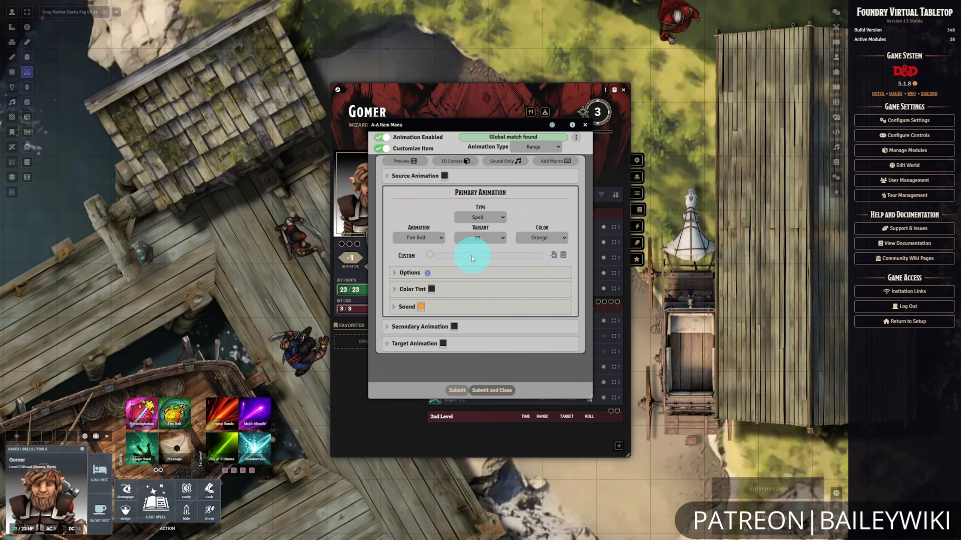
Choose a different color for Fire Bolt's primary animation, submit it, and recast Gomer's Fire Bolt with a normal attack roll.
{"action": "left_click", "coordinate": [547, 237]}
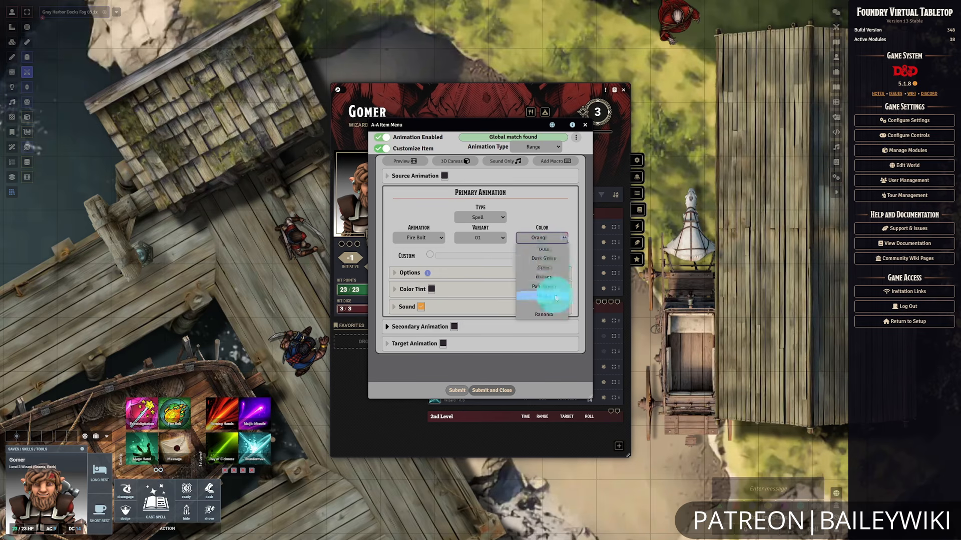
{"action": "left_click", "coordinate": [555, 299]}
{"action": "left_click", "coordinate": [495, 390]}
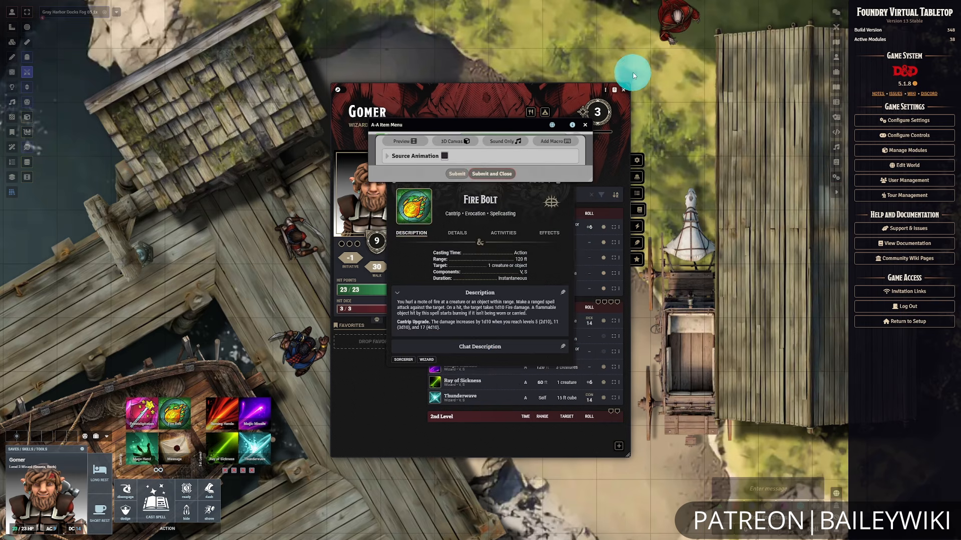
{"action": "left_click", "coordinate": [563, 179]}
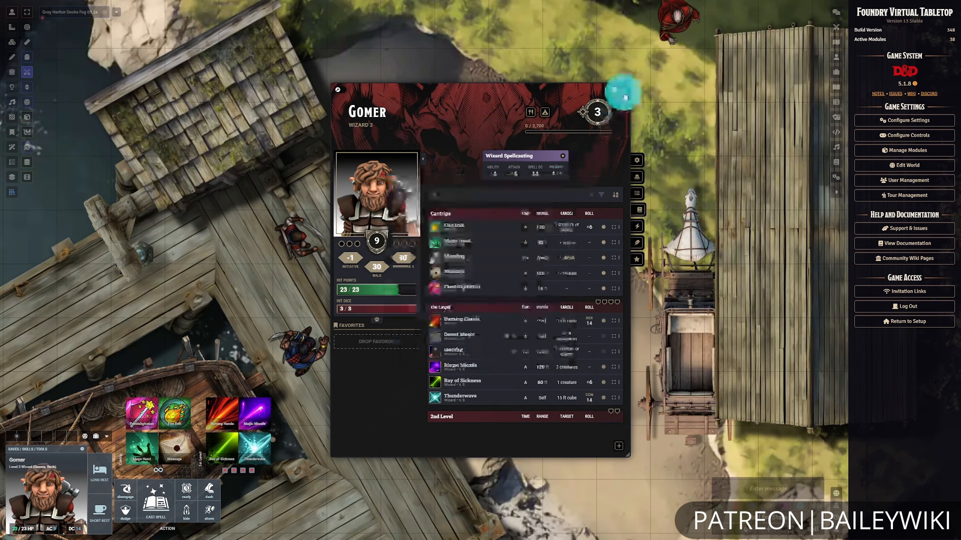
{"action": "left_click", "coordinate": [623, 96]}
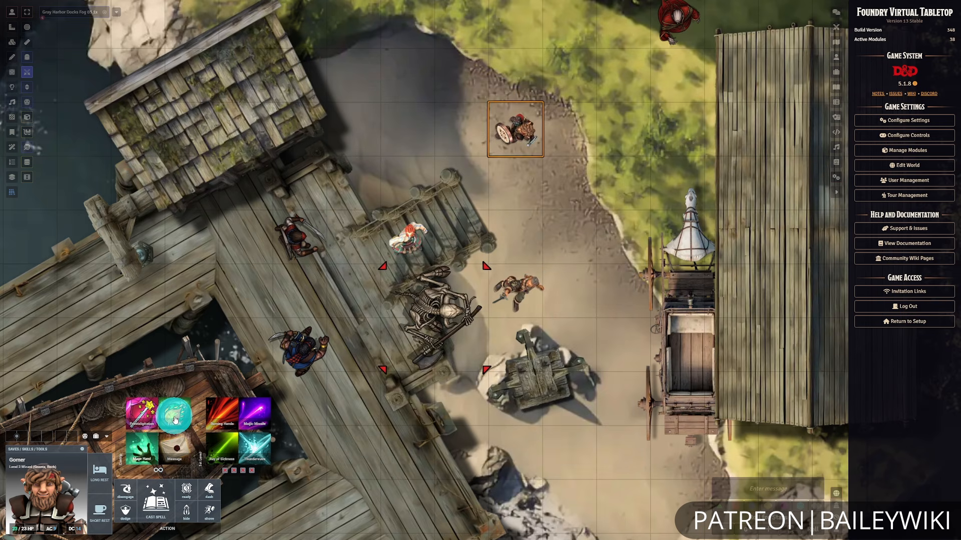
{"action": "left_click", "coordinate": [175, 420]}
{"action": "left_click", "coordinate": [764, 500]}
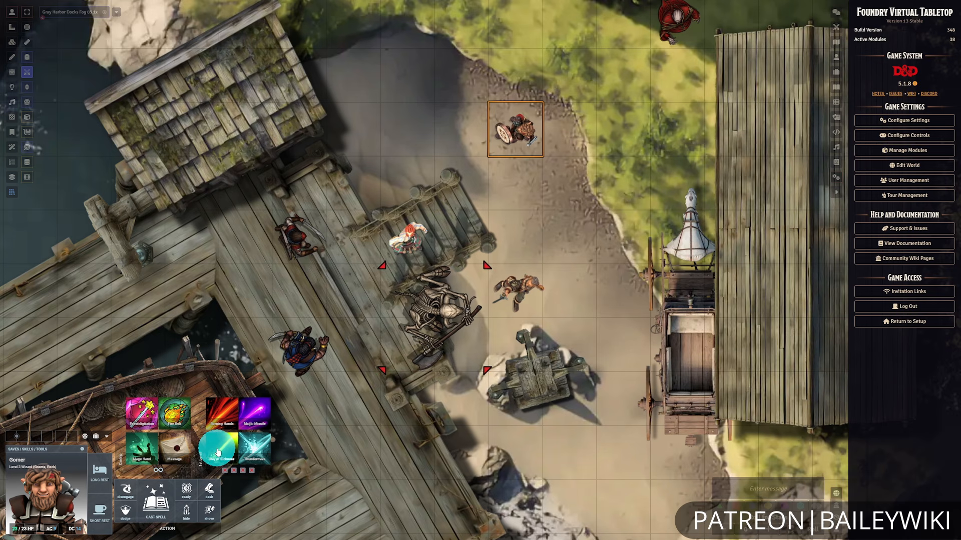
Cast Gomer's Ray of Sickness at the targeted skeleton without consuming a spell slot, and make the attack roll.
{"action": "left_click", "coordinate": [220, 455]}
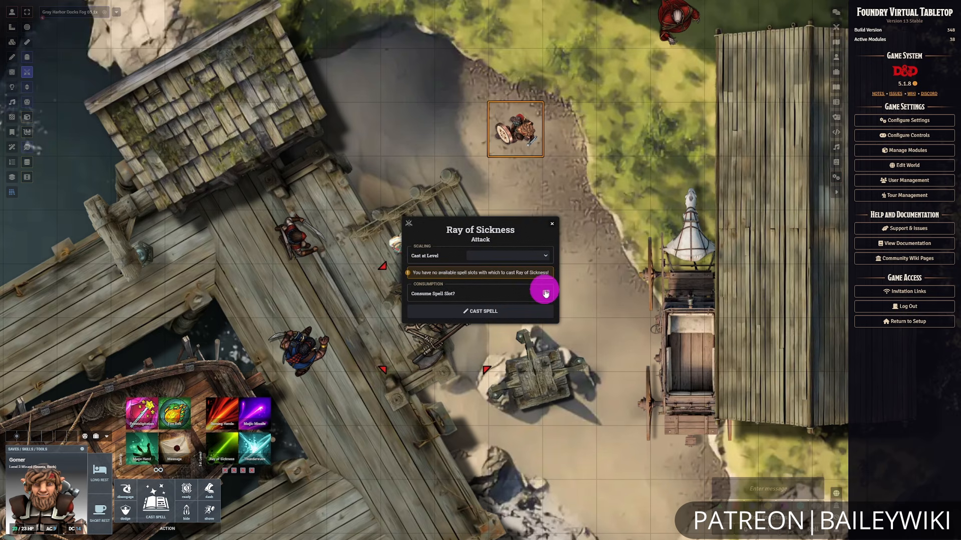
{"action": "left_click", "coordinate": [545, 293]}
{"action": "left_click", "coordinate": [497, 298]}
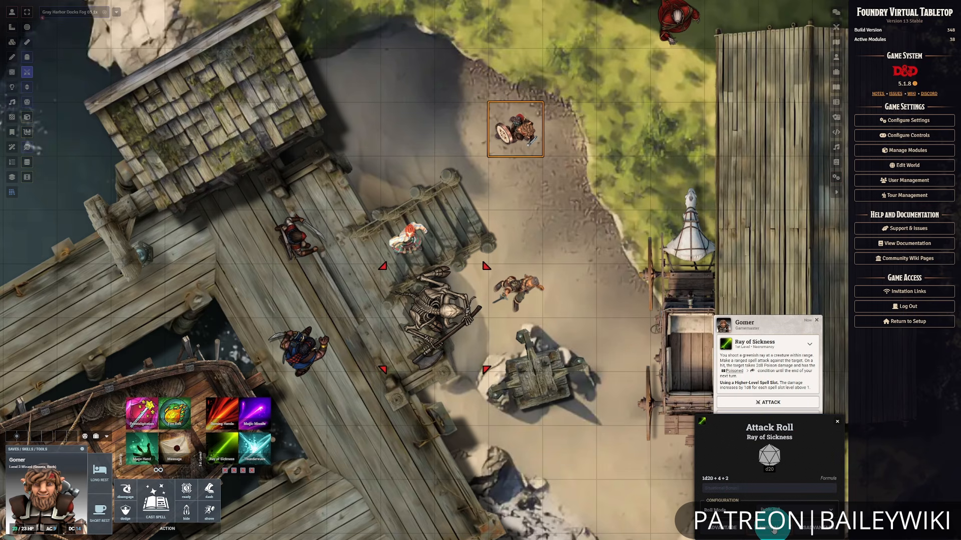
{"action": "left_click", "coordinate": [773, 529]}
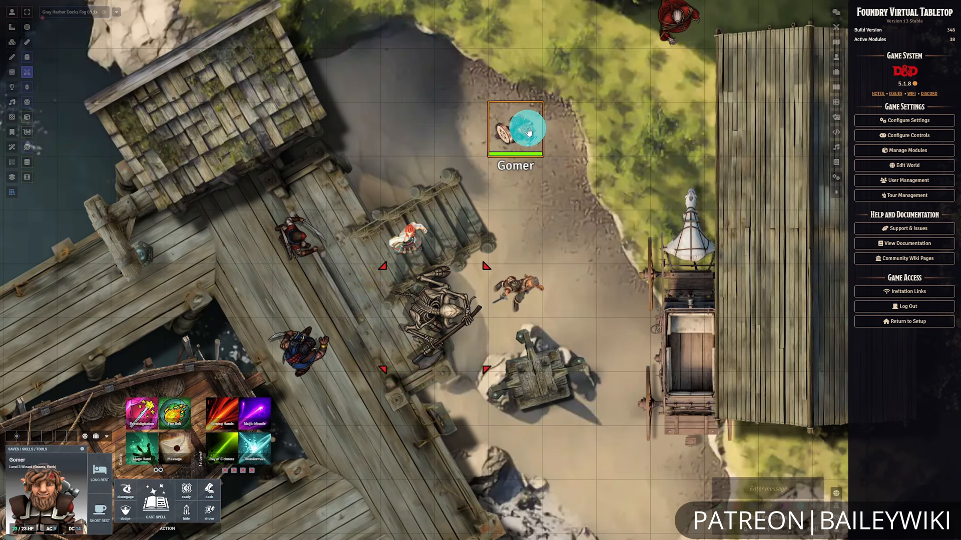
Disable Customize Item in the Automated Animations settings of Gomer's Ray of Sickness, submit the change, and close the spell and character sheets.
{"action": "double_click", "coordinate": [528, 131]}
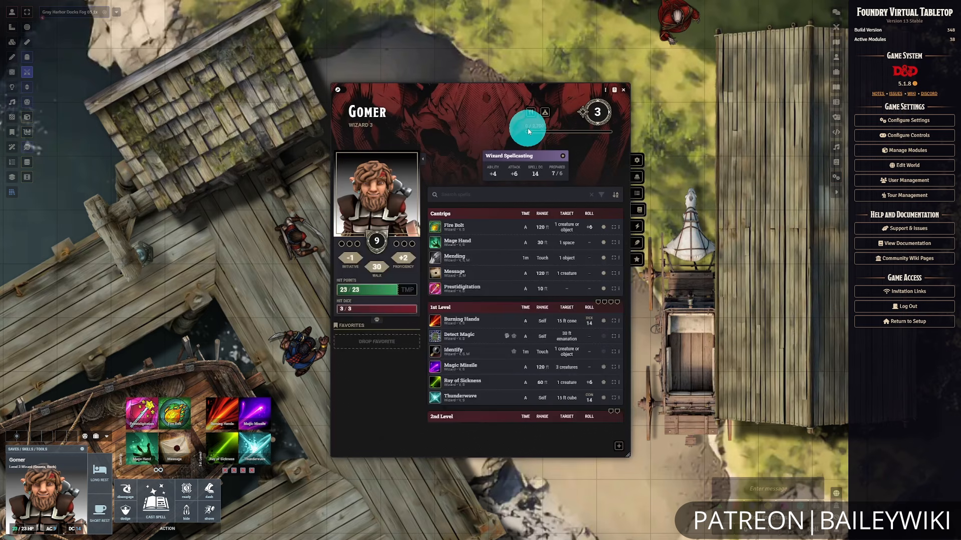
{"action": "left_click", "coordinate": [618, 383]}
{"action": "left_click", "coordinate": [638, 396]}
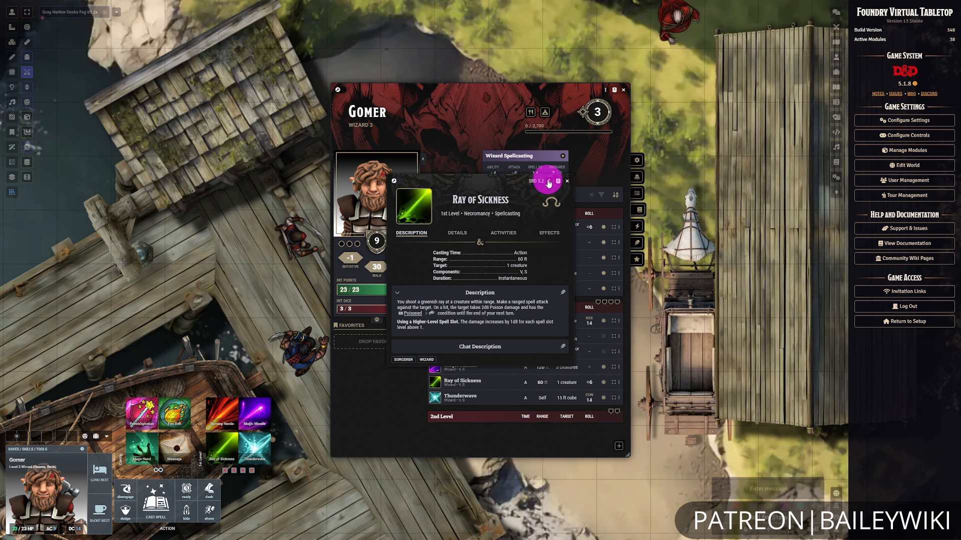
{"action": "left_click", "coordinate": [548, 182]}
{"action": "left_click", "coordinate": [578, 212]}
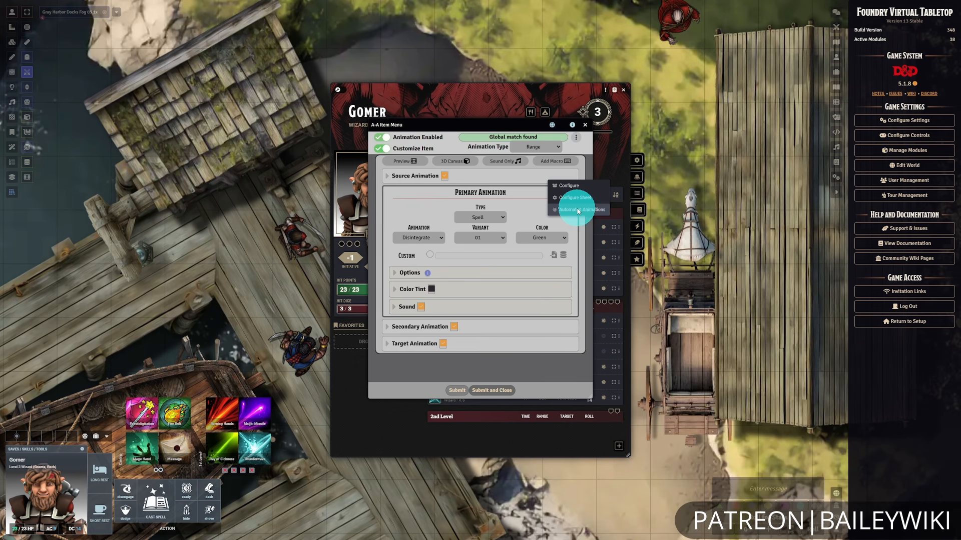
{"action": "left_click", "coordinate": [379, 151]}
{"action": "left_click", "coordinate": [379, 150]}
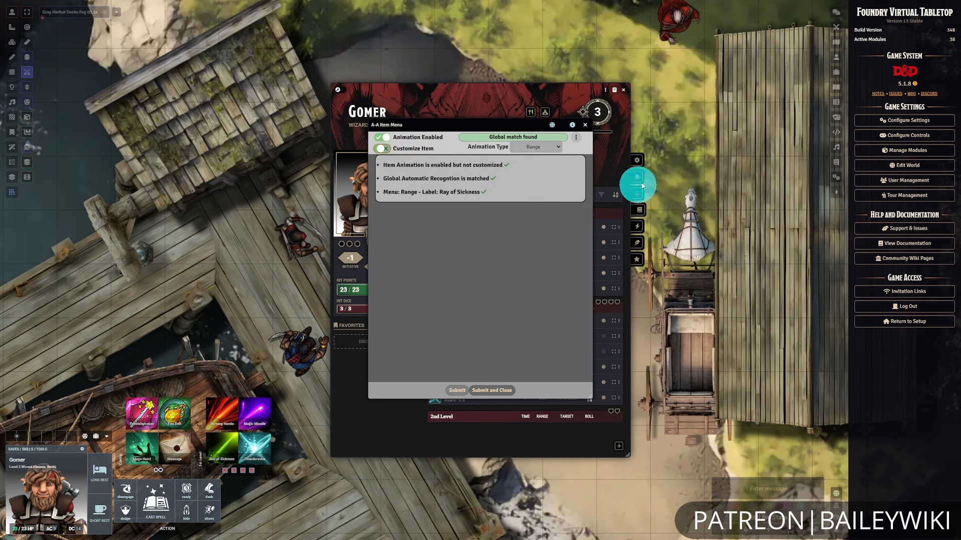
{"action": "left_click", "coordinate": [479, 393]}
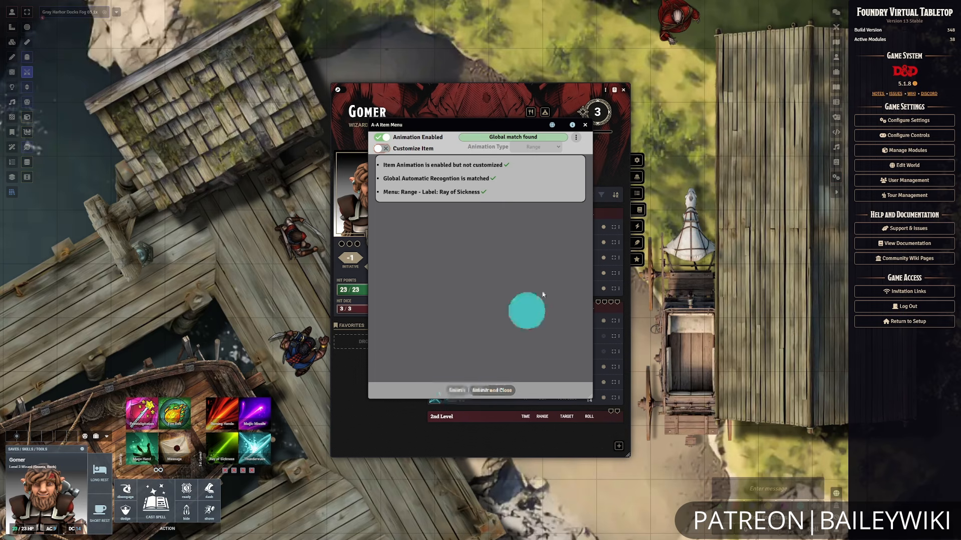
{"action": "left_click", "coordinate": [623, 90]}
{"action": "left_click", "coordinate": [564, 179]}
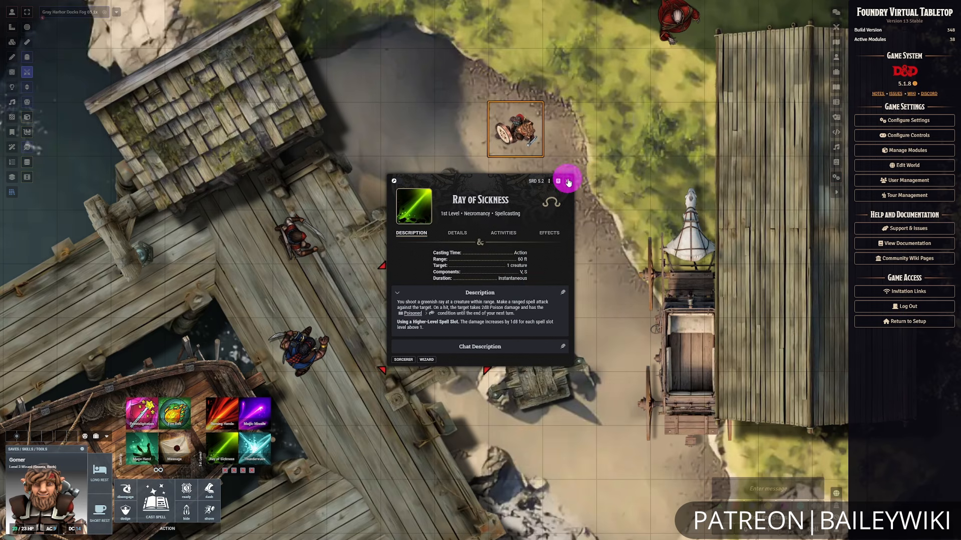
Recast Gomer's Ray of Sickness at the targeted skeleton without consuming a spell slot, make the attack roll, and deselect Gomer.
{"action": "left_click", "coordinate": [224, 445]}
{"action": "left_click", "coordinate": [546, 294]}
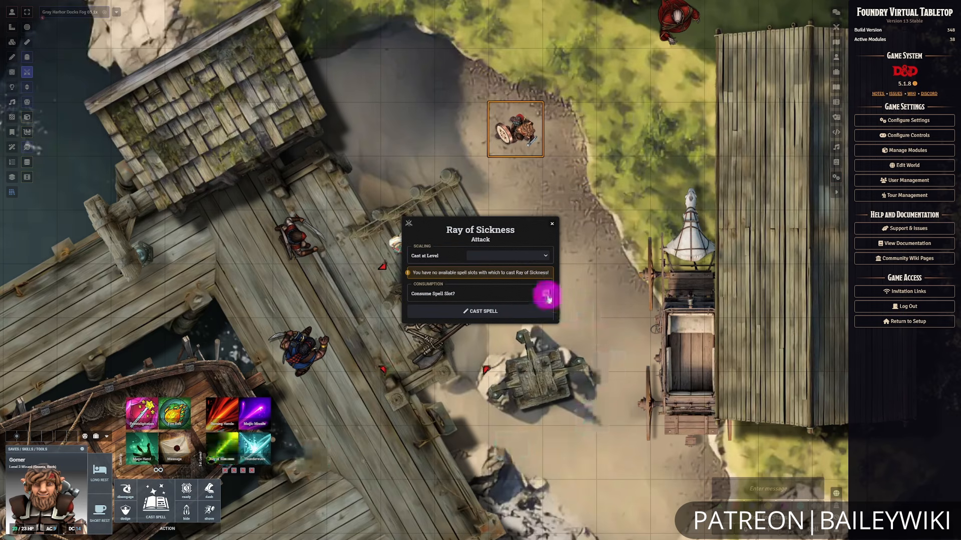
{"action": "left_click", "coordinate": [521, 294]}
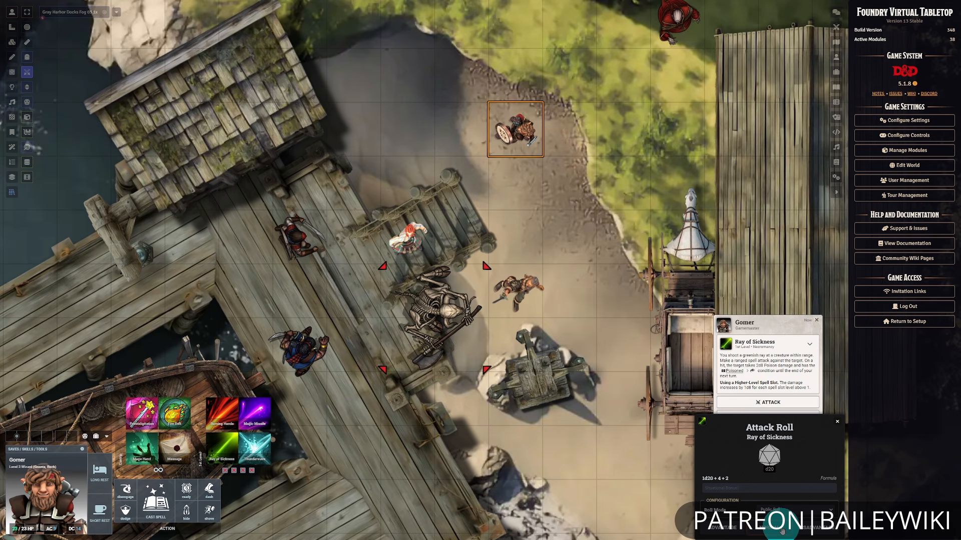
{"action": "left_click", "coordinate": [775, 528]}
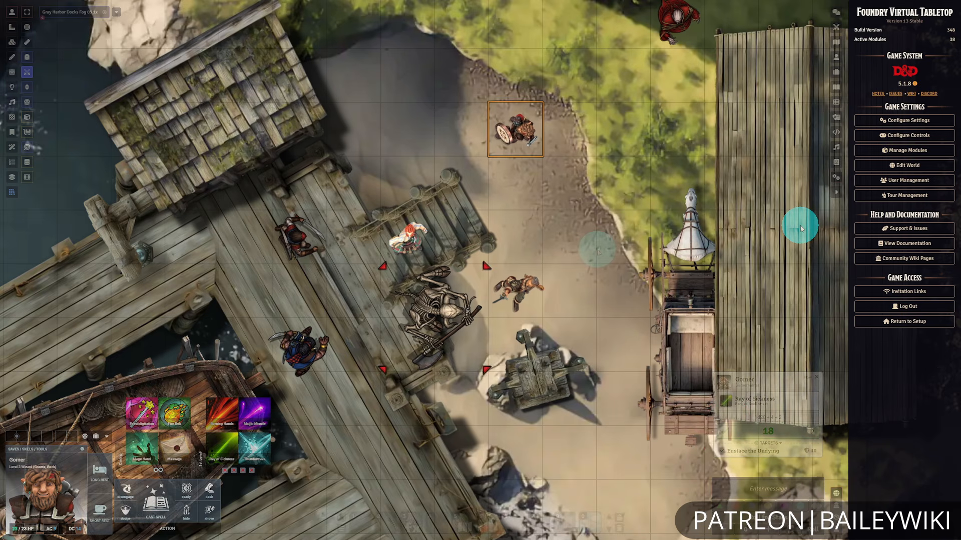
{"action": "left_click", "coordinate": [597, 250]}
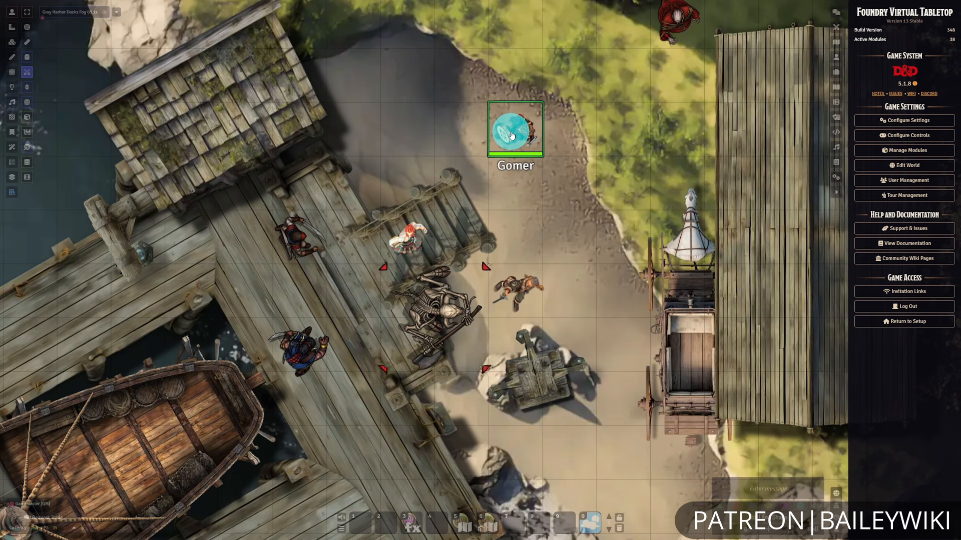
Reopen the Automated Animations settings of Gomer's Ray of Sickness, enable Customize Item, and submit the change.
{"action": "double_click", "coordinate": [511, 135]}
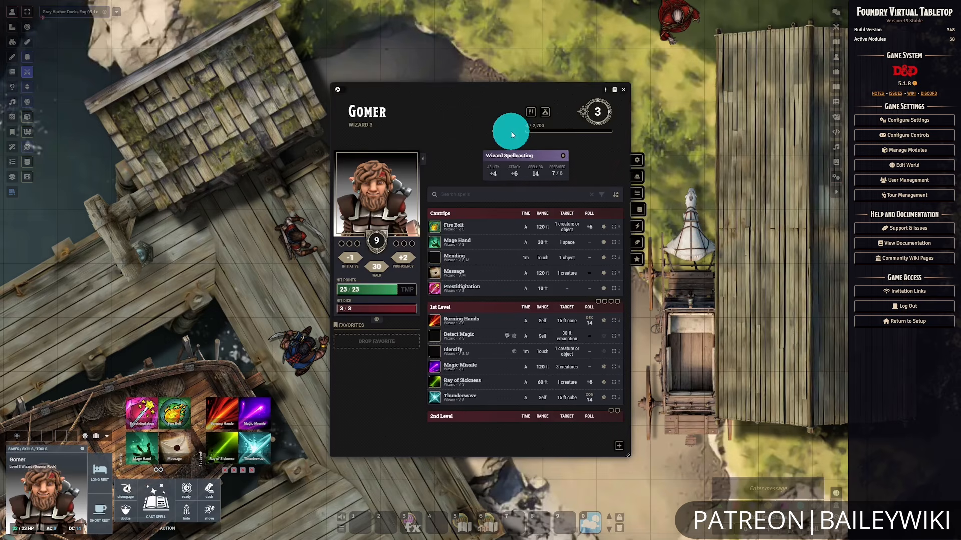
{"action": "left_click", "coordinate": [619, 383]}
{"action": "left_click", "coordinate": [644, 394]}
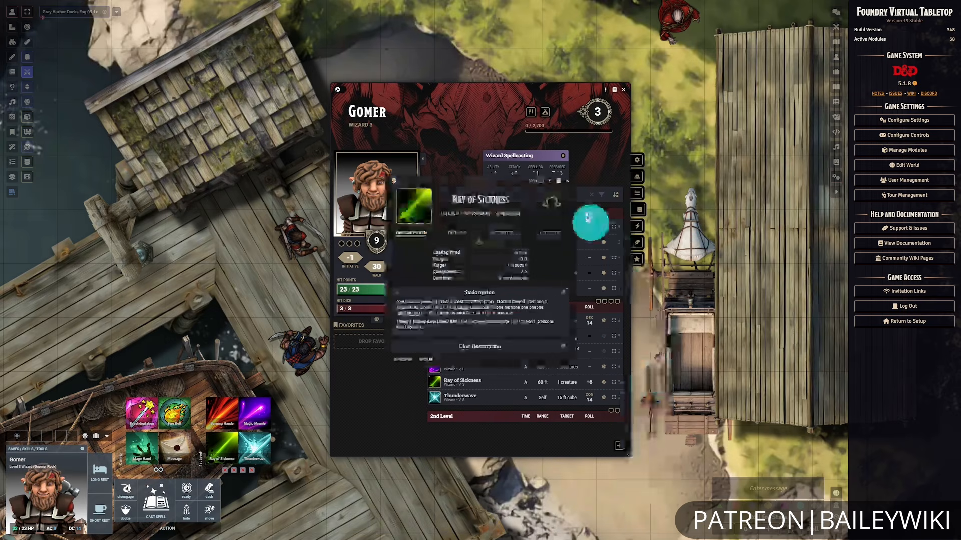
{"action": "left_click", "coordinate": [557, 180]}
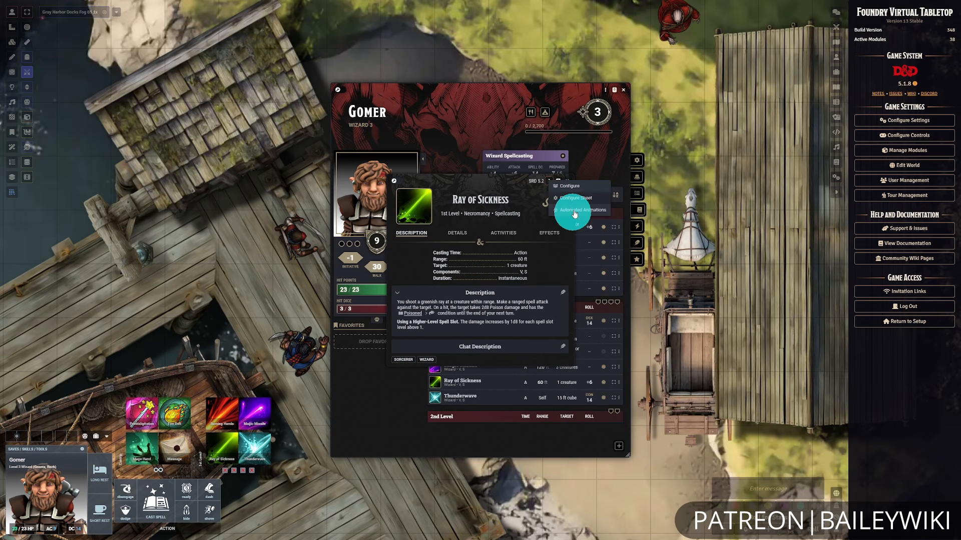
{"action": "left_click", "coordinate": [380, 149]}
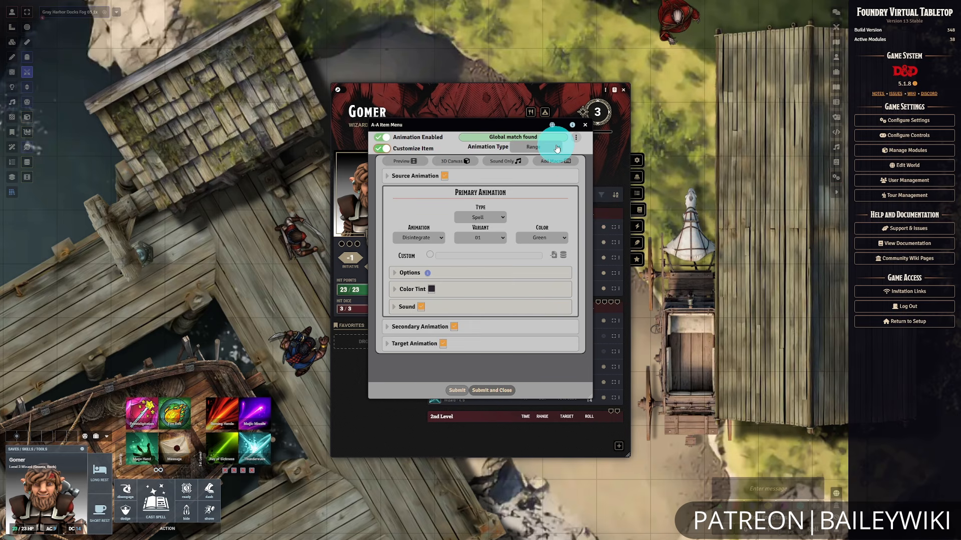
{"action": "left_click", "coordinate": [491, 390]}
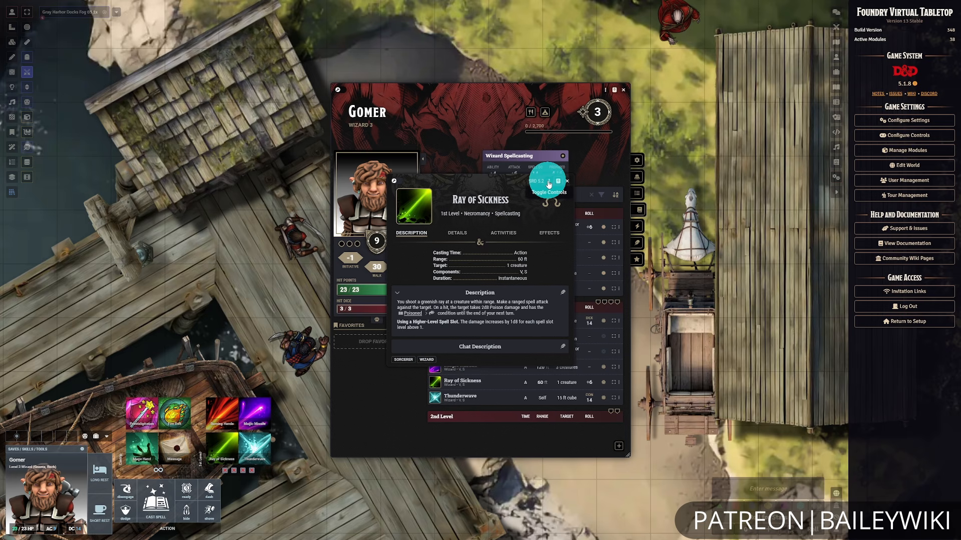
Review the Autorec copy options in Ray of Sickness's animation settings, and close the settings, spell and character windows.
{"action": "left_click", "coordinate": [548, 183]}
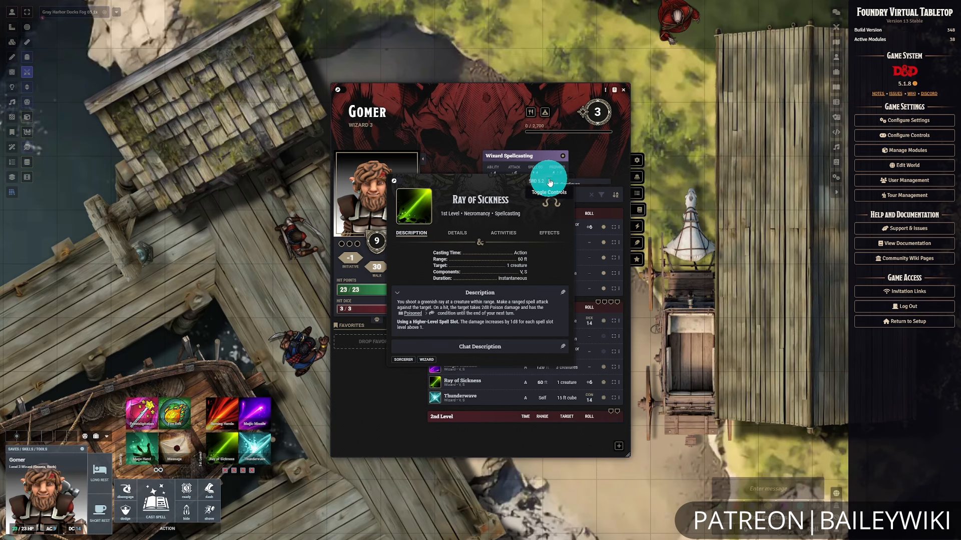
{"action": "left_click", "coordinate": [587, 210]}
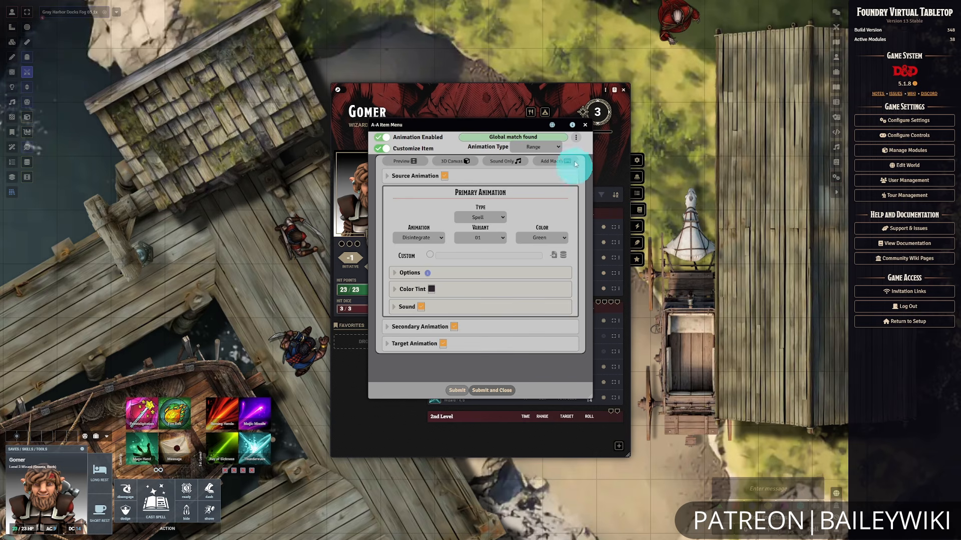
{"action": "left_click", "coordinate": [573, 126]}
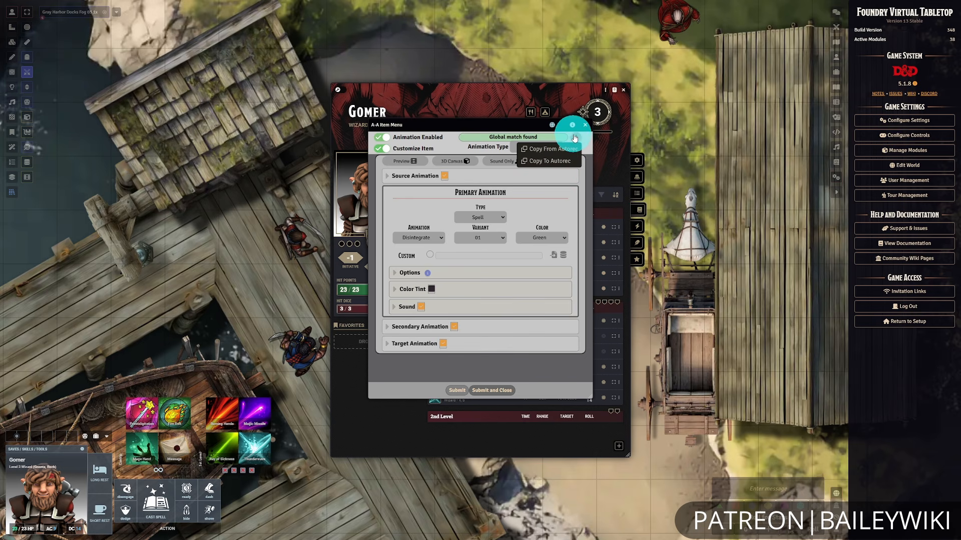
{"action": "left_click", "coordinate": [585, 126]}
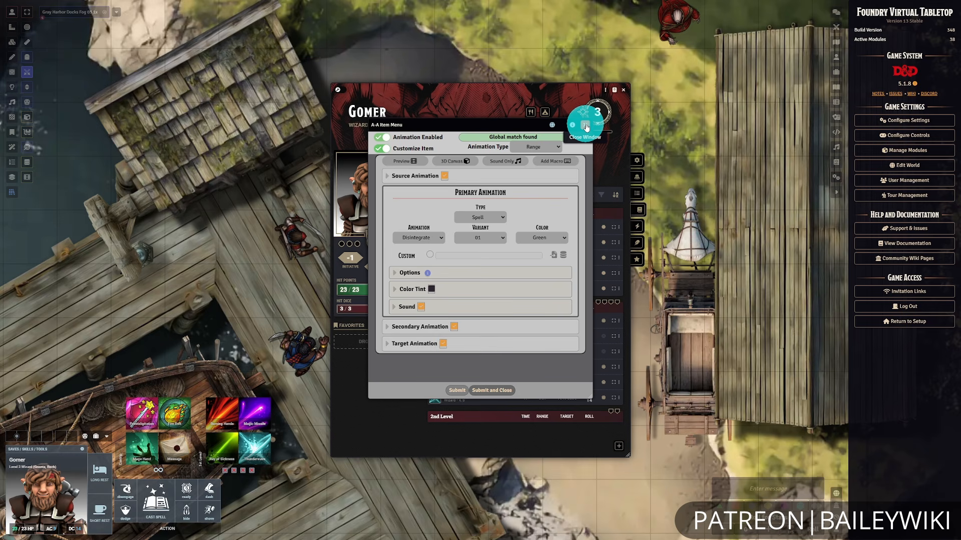
{"action": "left_click", "coordinate": [586, 128]}
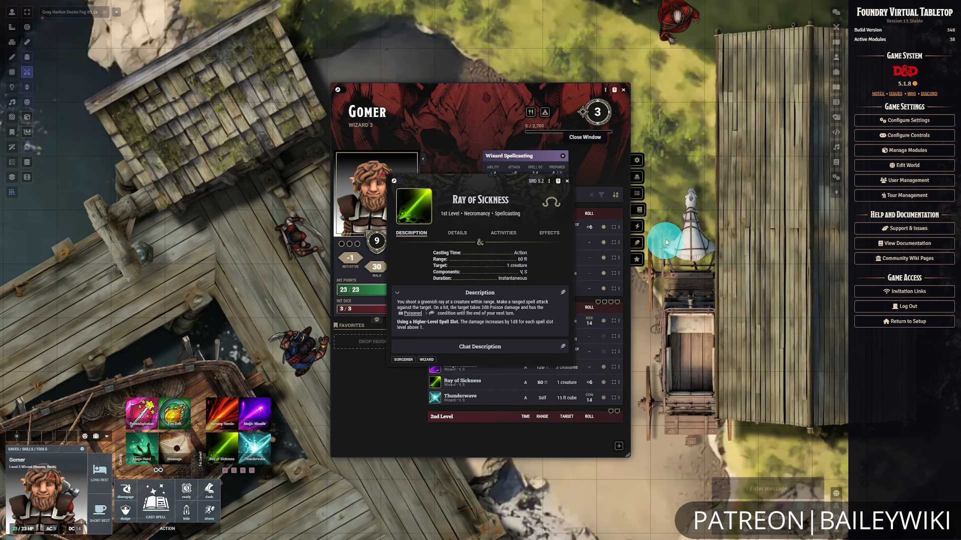
{"action": "left_click", "coordinate": [566, 181]}
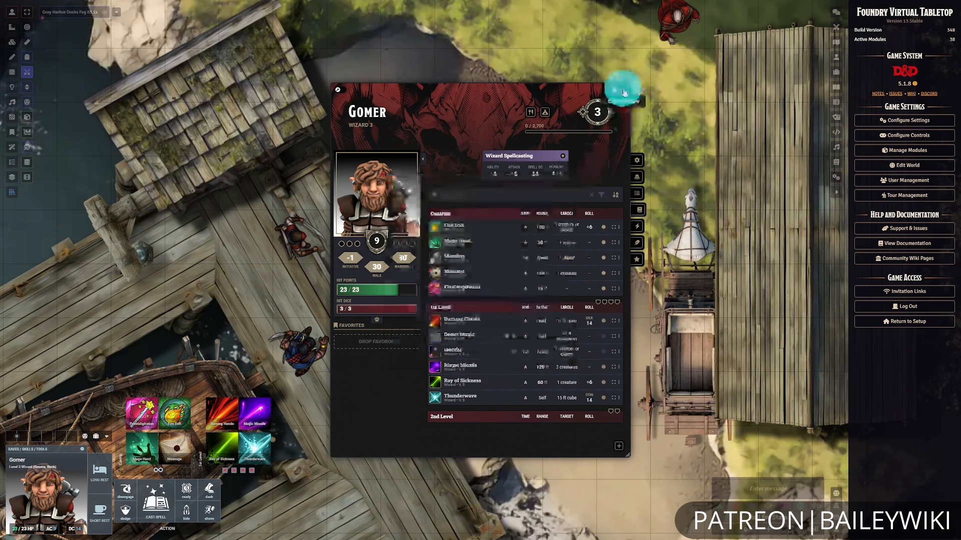
{"action": "left_click", "coordinate": [623, 90]}
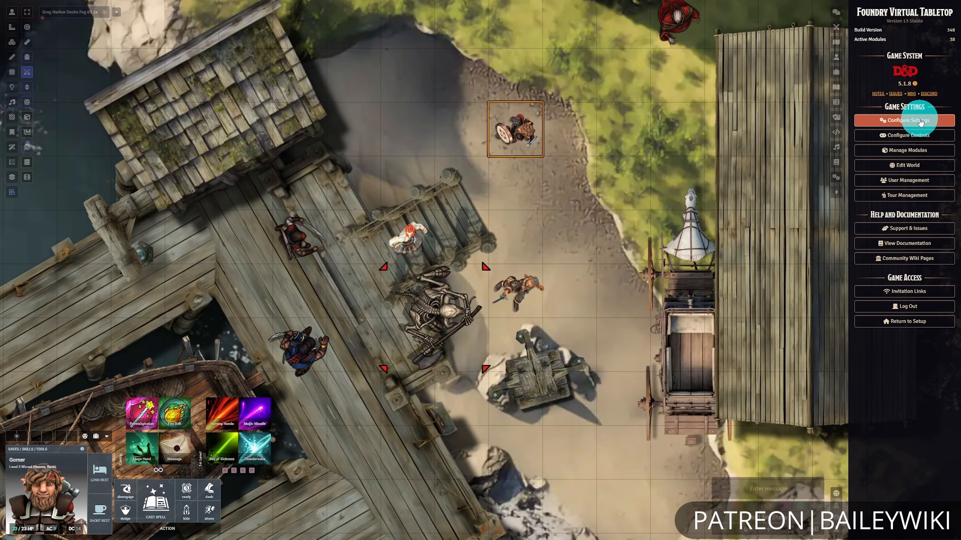
Open the Automated Animations global recognition menu from the game settings and bring up its Menu Manager.
{"action": "left_click", "coordinate": [921, 122]}
{"action": "left_click", "coordinate": [581, 196]}
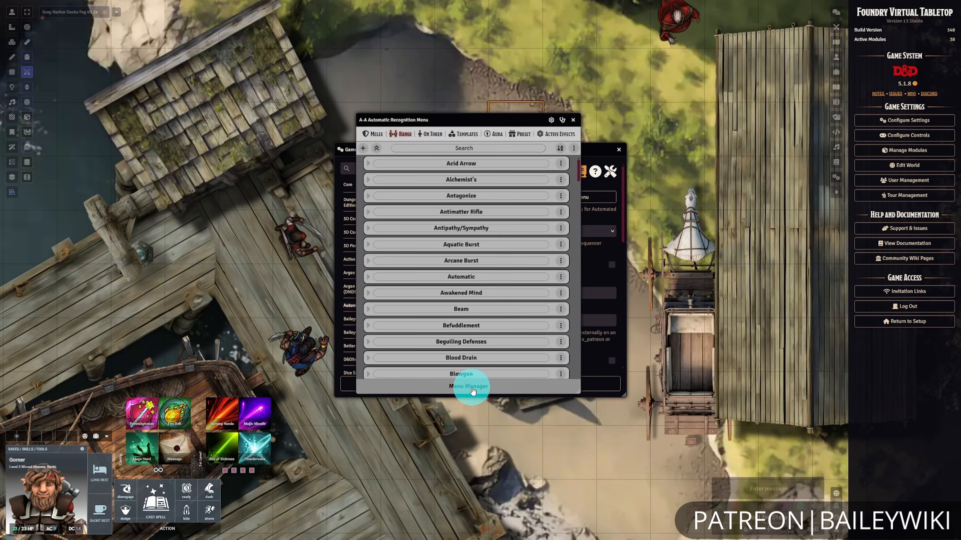
{"action": "left_click", "coordinate": [488, 388]}
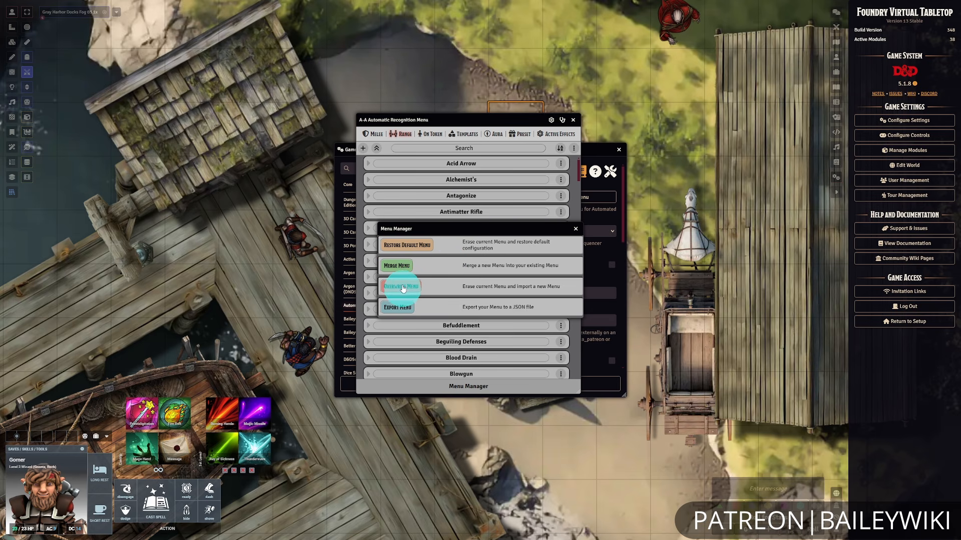
Start overwriting the recognition menu, accept erasing the current one, and load fvtt-AutomatedAnimations-GlobalMenu-dnd5e.json as the source file.
{"action": "left_click", "coordinate": [401, 286]}
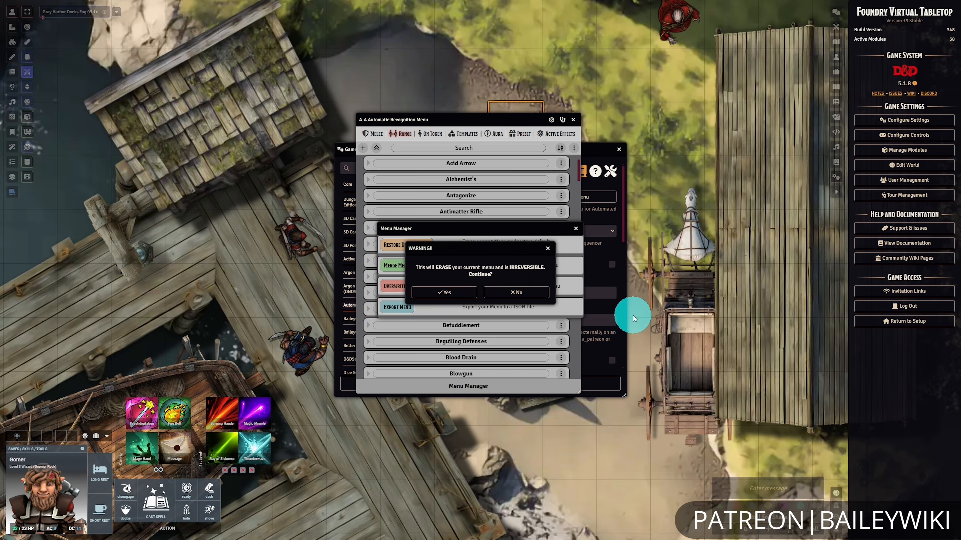
{"action": "left_click", "coordinate": [447, 294]}
{"action": "left_click", "coordinate": [430, 282]}
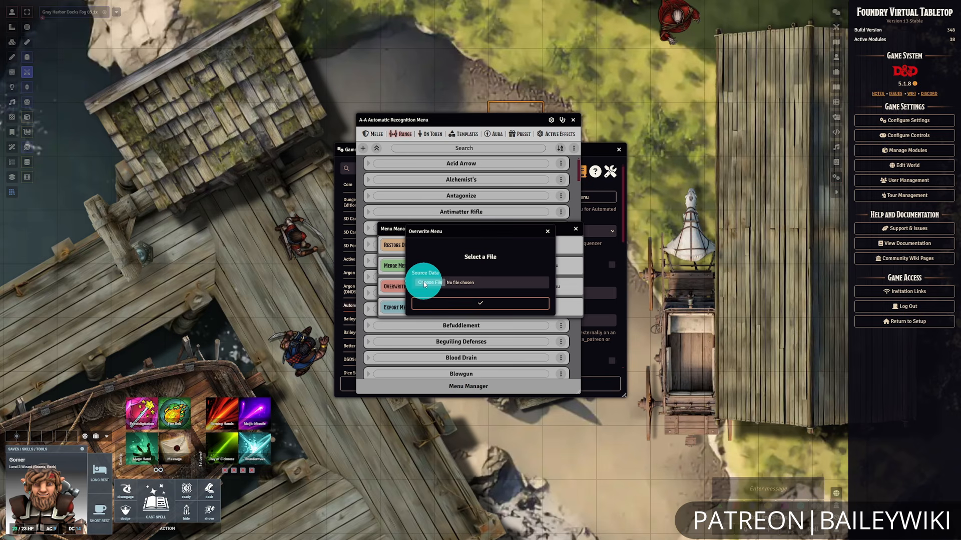
{"action": "left_click", "coordinate": [167, 82]}
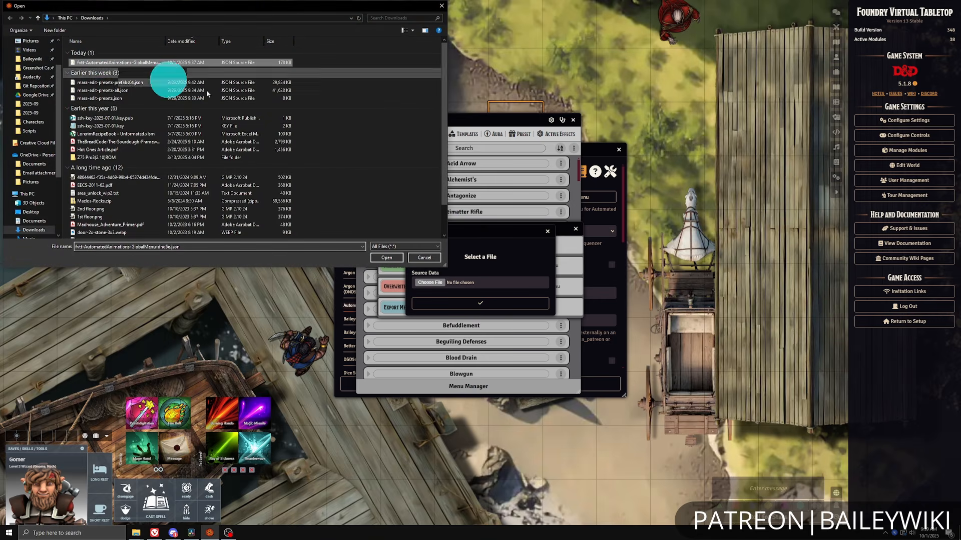
{"action": "left_click", "coordinate": [386, 258]}
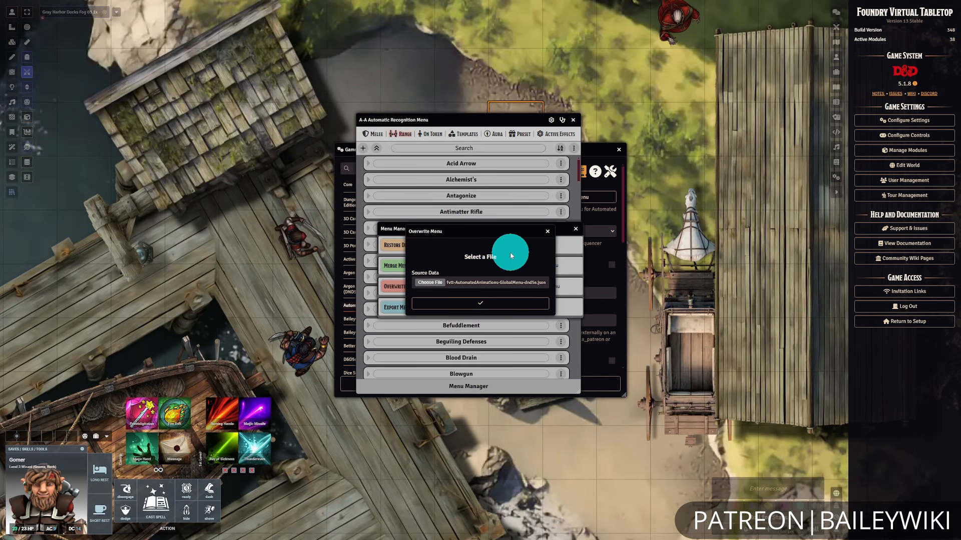
{"action": "left_click", "coordinate": [506, 303]}
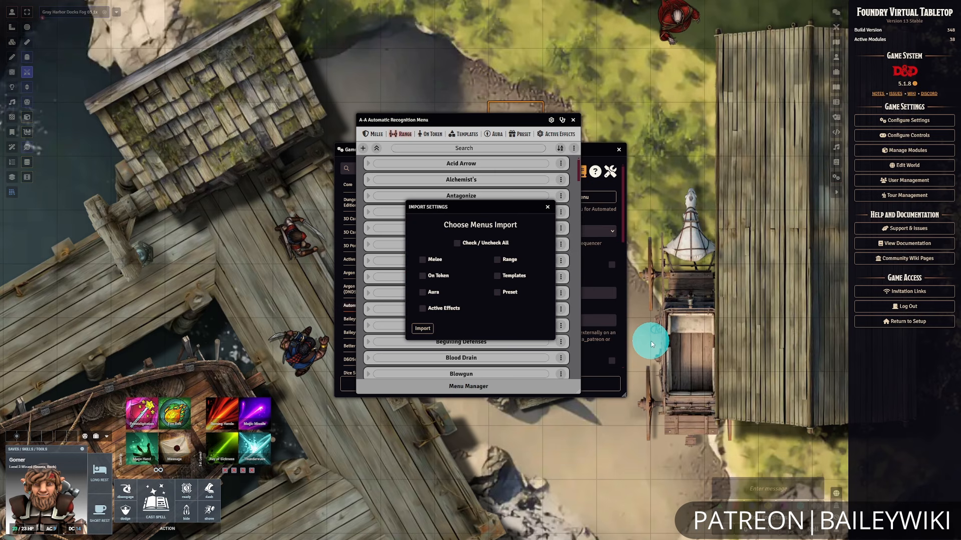
Select only the Range menu for import and run the import.
{"action": "left_click", "coordinate": [457, 243]}
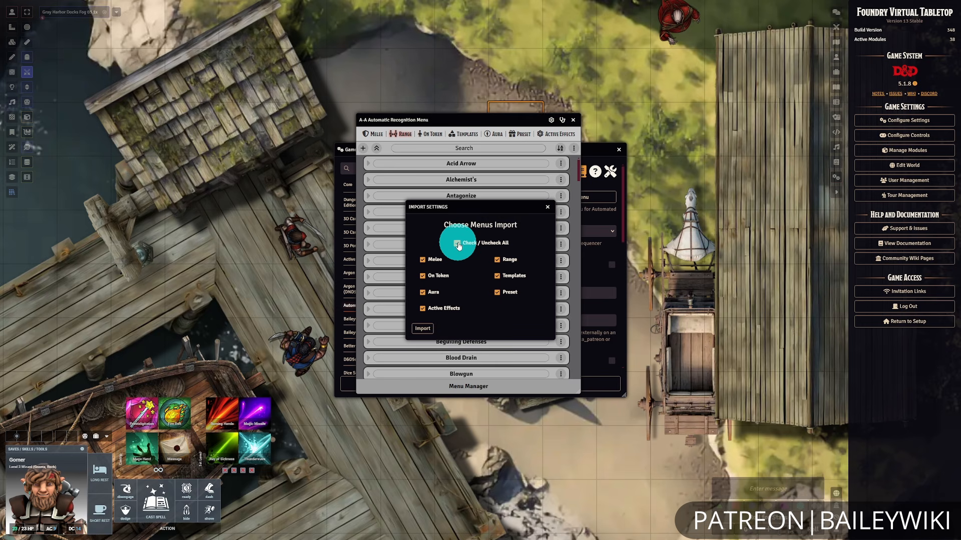
{"action": "left_click", "coordinate": [457, 244]}
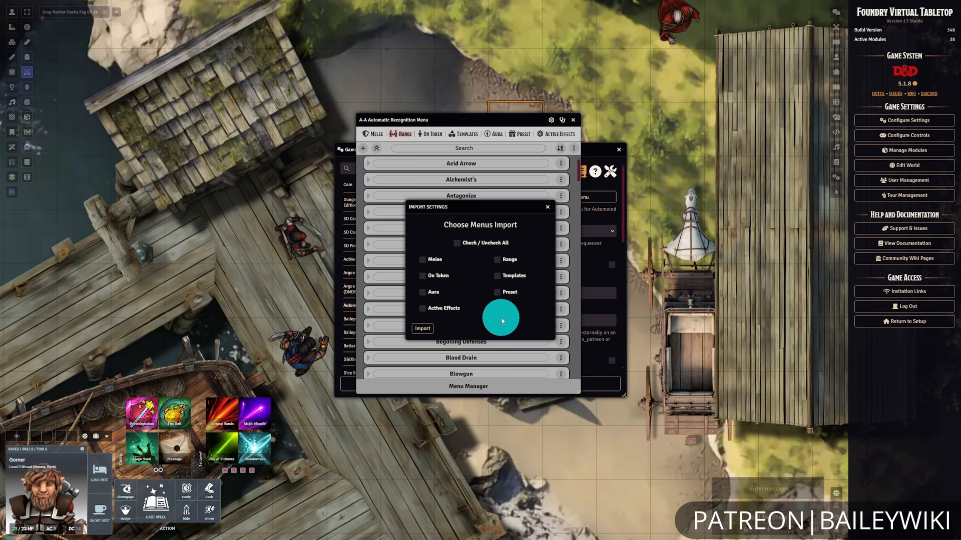
{"action": "left_click", "coordinate": [499, 261]}
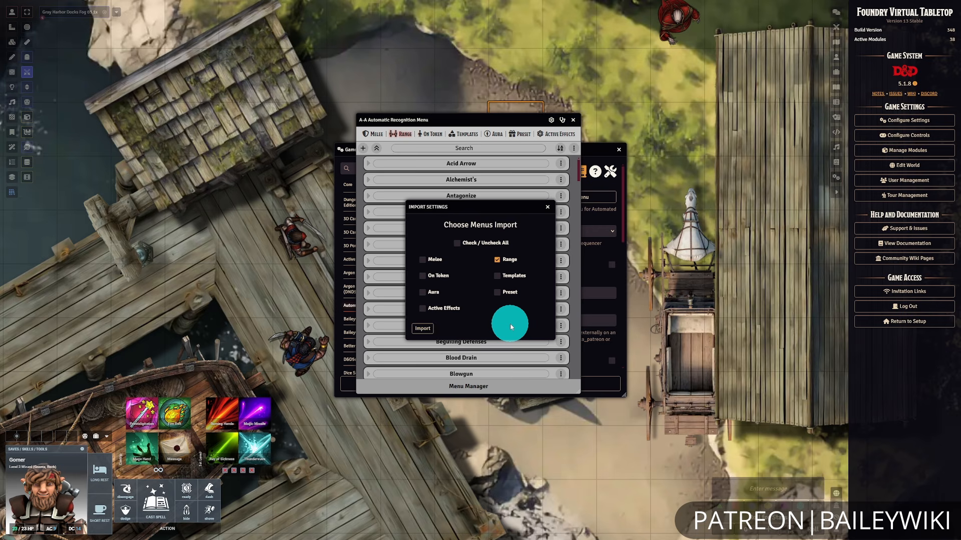
{"action": "left_click", "coordinate": [422, 328]}
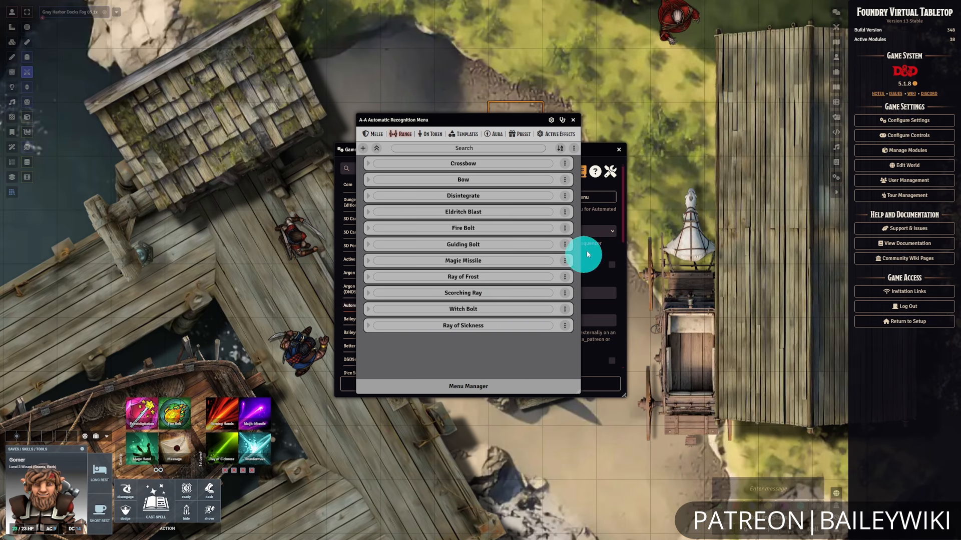
Delete the Fire Bolt entry from the Range recognition menu, confirm the deletion, and close the recognition menu.
{"action": "left_click", "coordinate": [564, 228]}
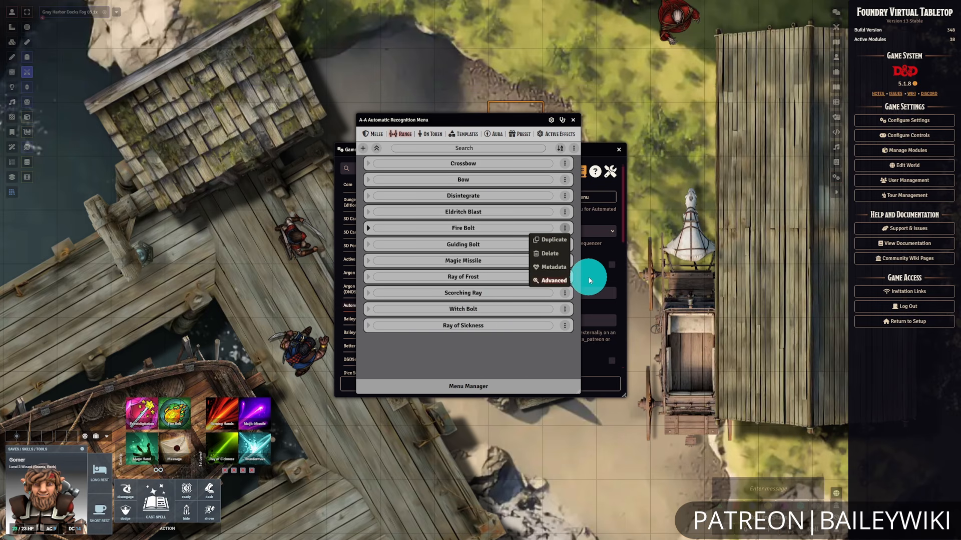
{"action": "left_click", "coordinate": [549, 254]}
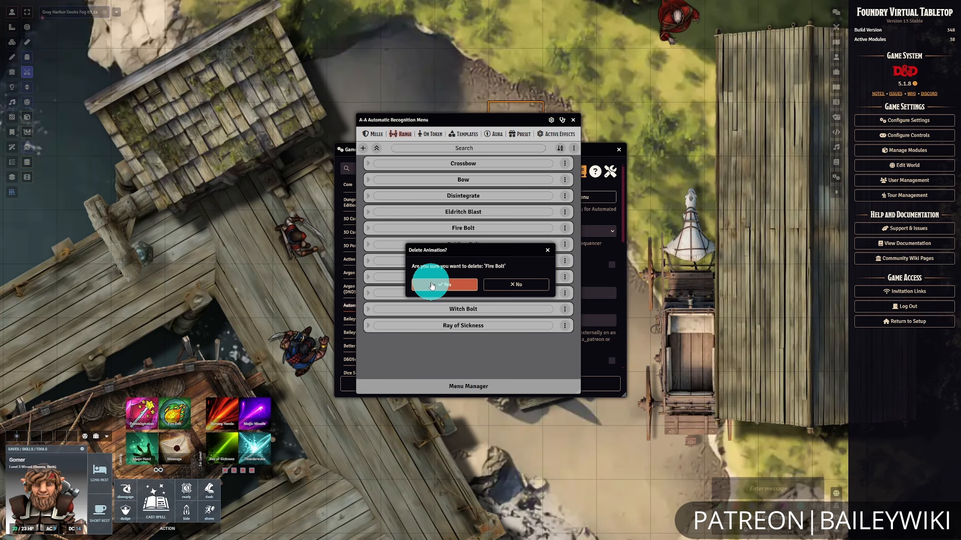
{"action": "left_click", "coordinate": [432, 284]}
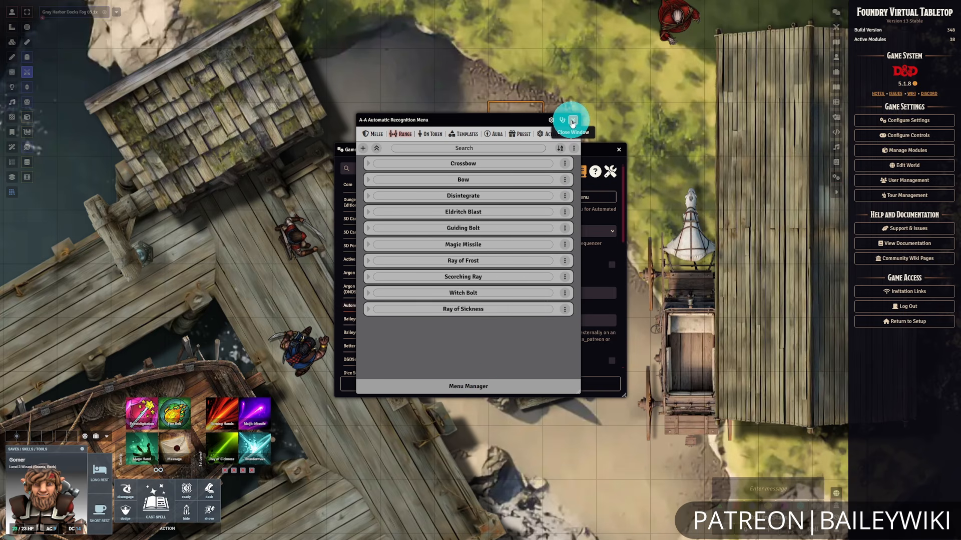
{"action": "left_click", "coordinate": [572, 123]}
Open the update menu in the D&D5e Animations module settings and run the update of the autorecognition effects.
{"action": "scroll", "coordinate": [384, 319], "scroll_direction": "down", "scroll_amount": 3}
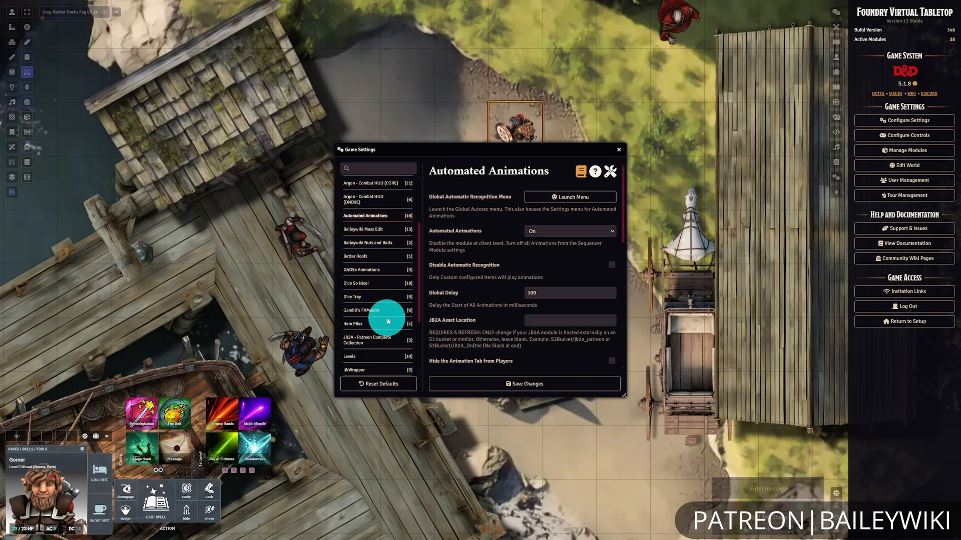
{"action": "scroll", "coordinate": [388, 321], "scroll_direction": "down", "scroll_amount": 1}
{"action": "left_click", "coordinate": [370, 247]}
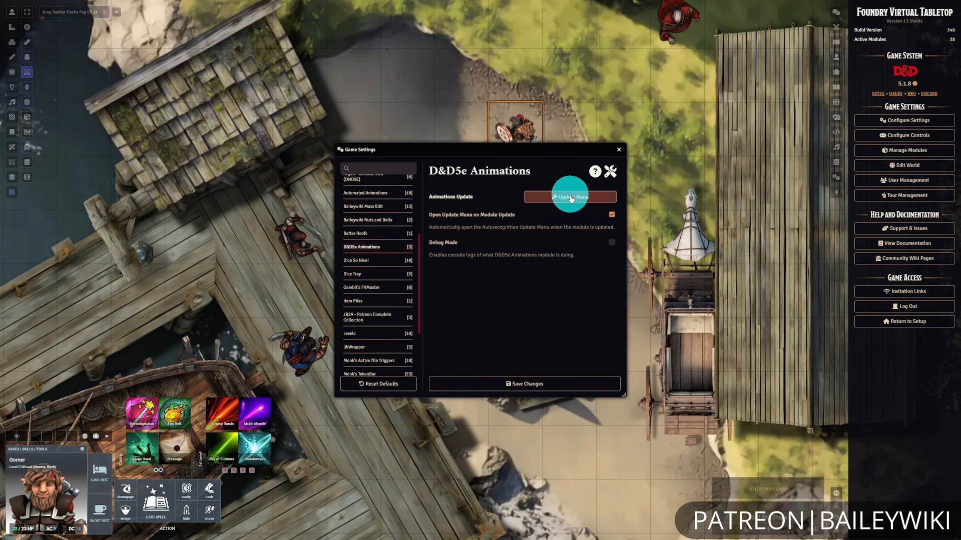
{"action": "left_click", "coordinate": [572, 198]}
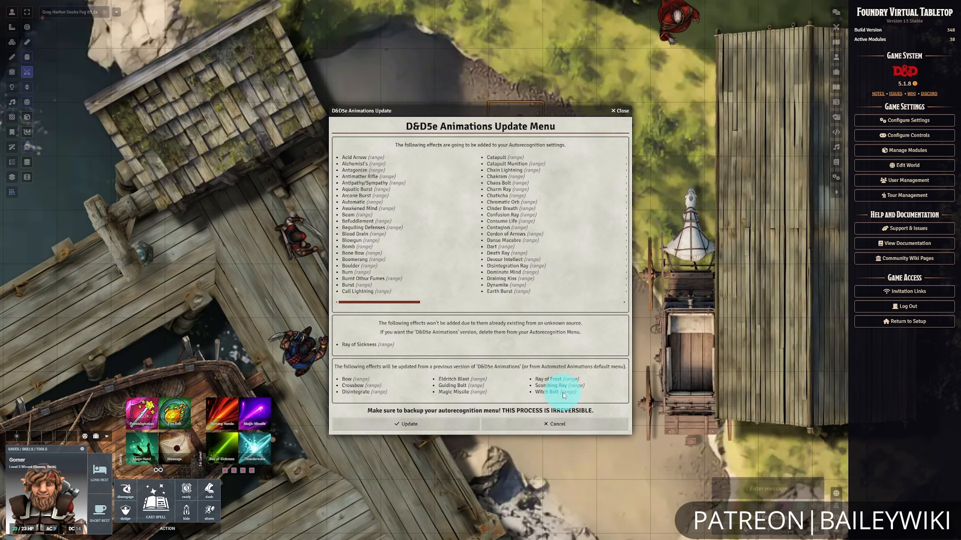
{"action": "left_click", "coordinate": [438, 424]}
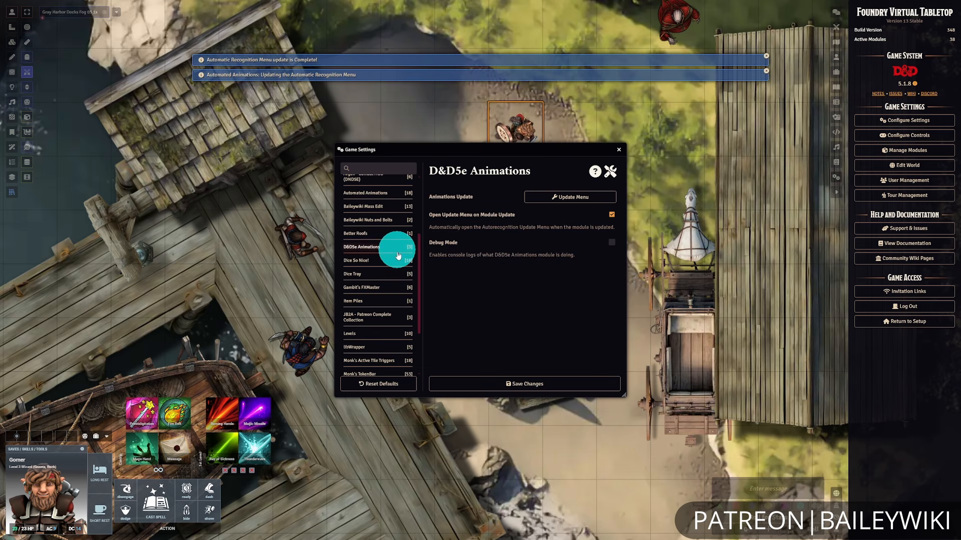
Return to the Automated Animations module settings and launch its Global Automatic Recognition Menu.
{"action": "scroll", "coordinate": [387, 275], "scroll_direction": "up", "scroll_amount": 2}
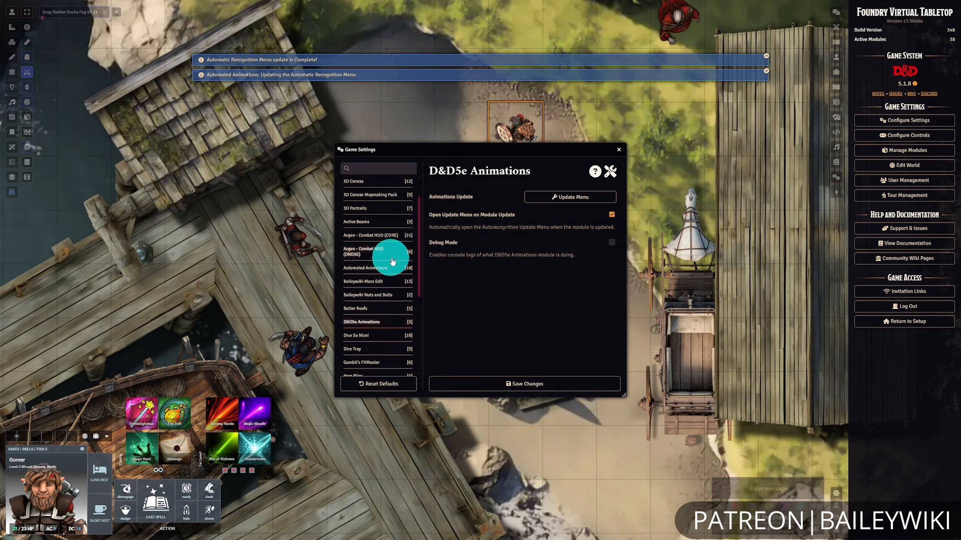
{"action": "left_click", "coordinate": [382, 267]}
{"action": "left_click", "coordinate": [583, 197]}
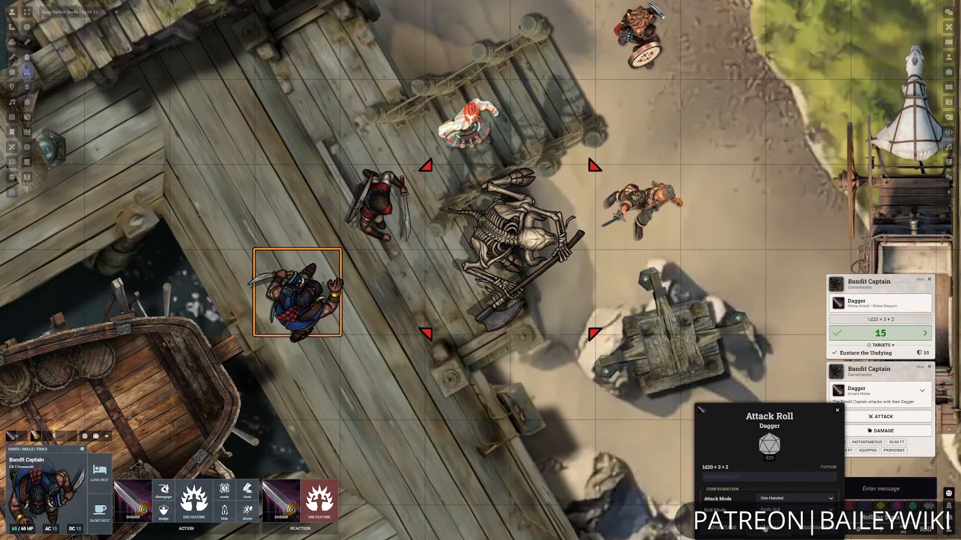
Attack the targeted skeleton with the Bandit Captain's Dagger, once from a distance and again from the adjacent square.
{"action": "key", "text": "Return"}
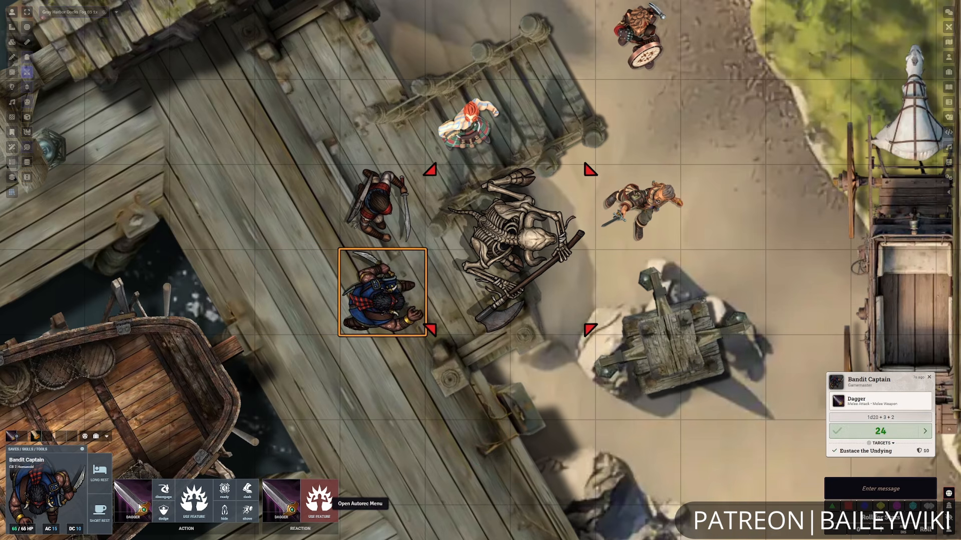
{"action": "left_click", "coordinate": [133, 501]}
{"action": "key", "text": "Return"}
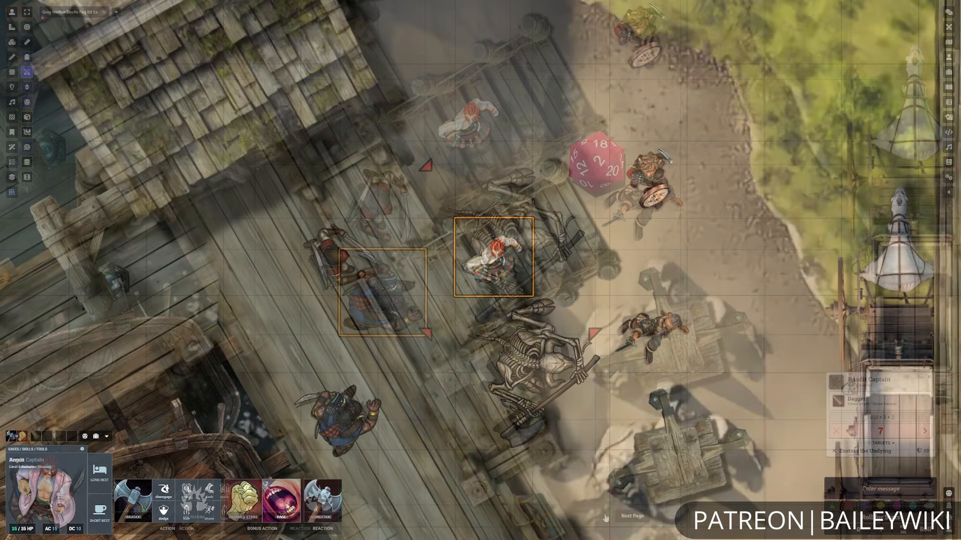
Use the barbarian's Rage without consuming an item use, and roll the Bandit's Light Crossbow attack on the skeleton.
{"action": "left_click", "coordinate": [286, 507]}
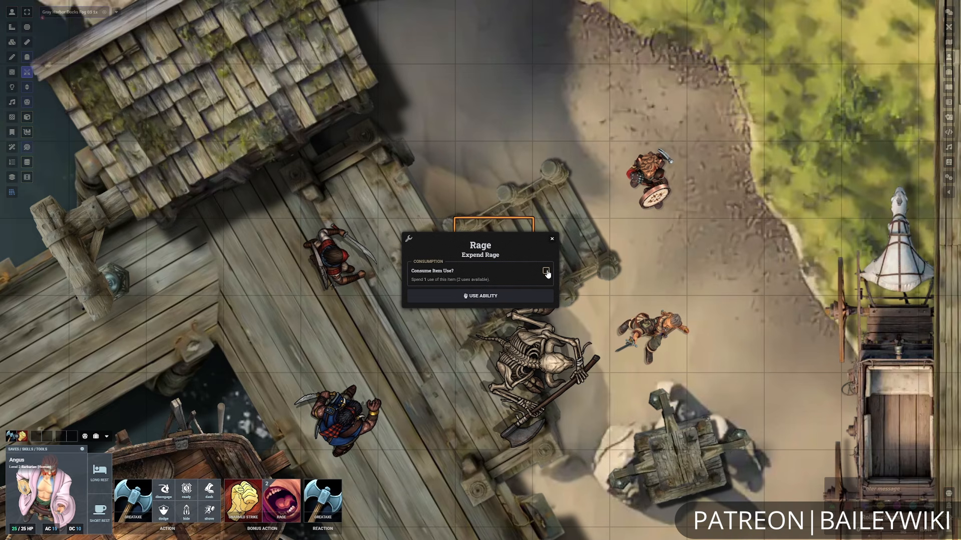
{"action": "left_click", "coordinate": [520, 296]}
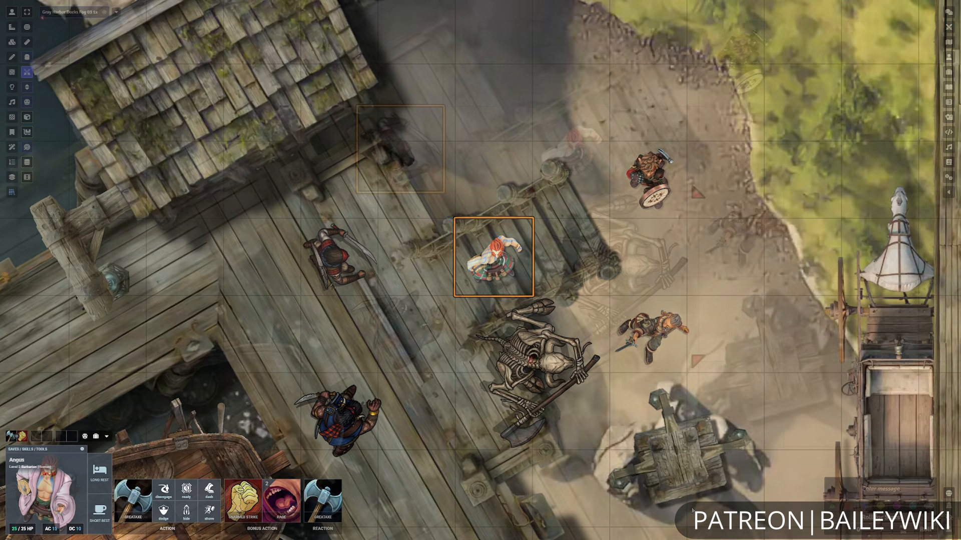
{"action": "left_click", "coordinate": [133, 501]}
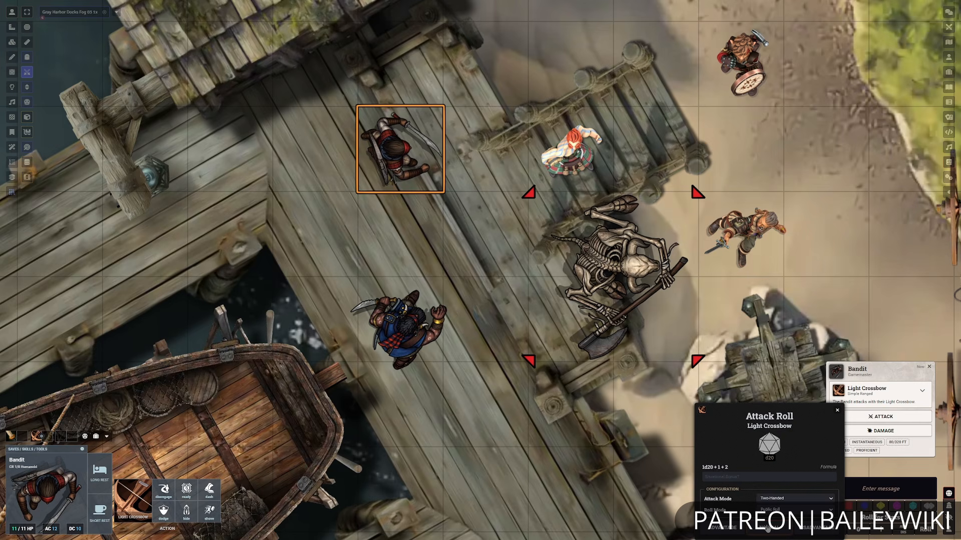
{"action": "left_click", "coordinate": [767, 529]}
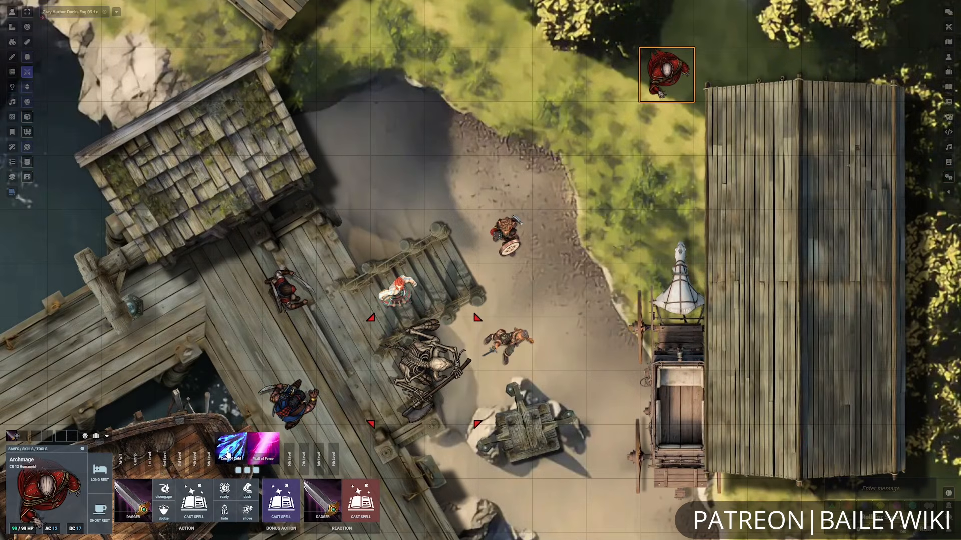
Cast the Archmage's Cone of Cold without consuming a spell slot, aiming its cone template across the tokens at the dock.
{"action": "left_click", "coordinate": [231, 447]}
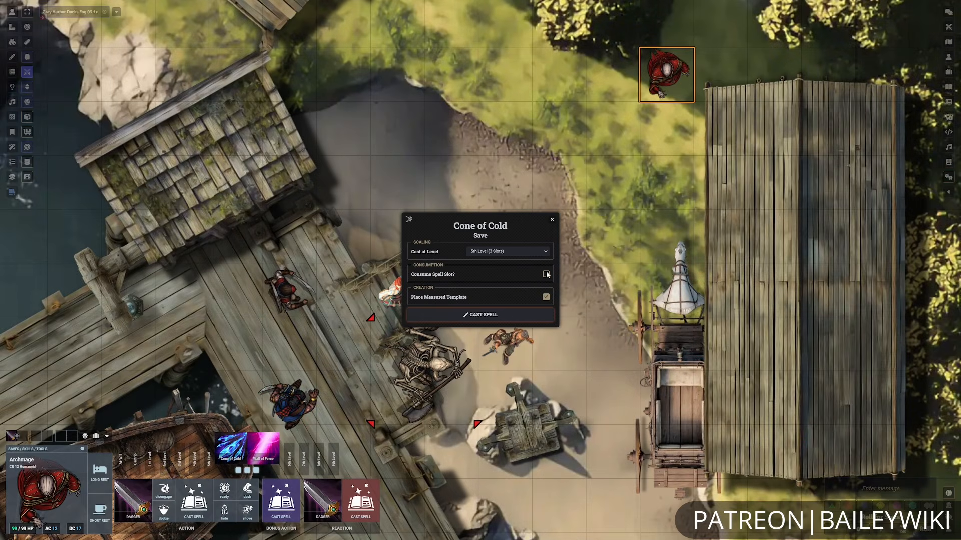
{"action": "left_click", "coordinate": [480, 315]}
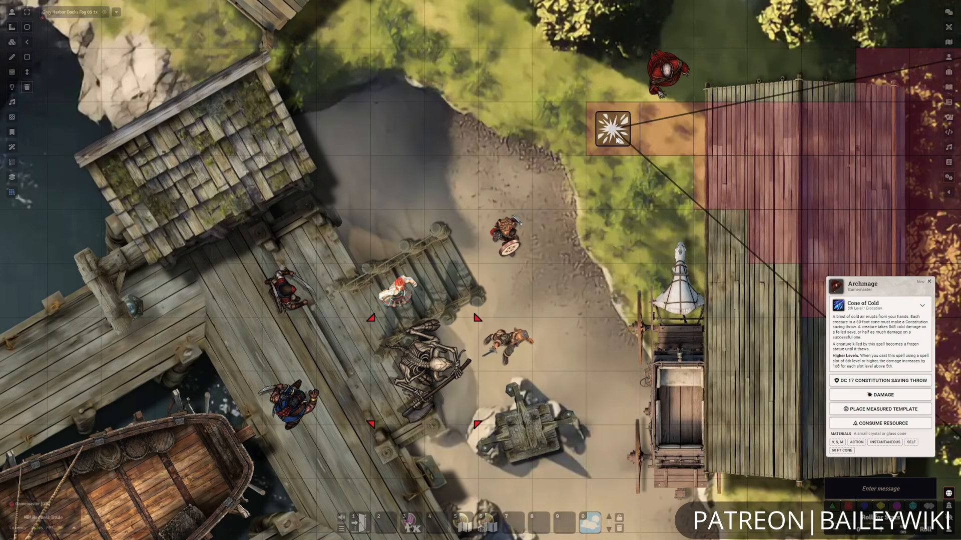
{"action": "scroll", "coordinate": [617, 141], "scroll_direction": "down", "scroll_amount": 8}
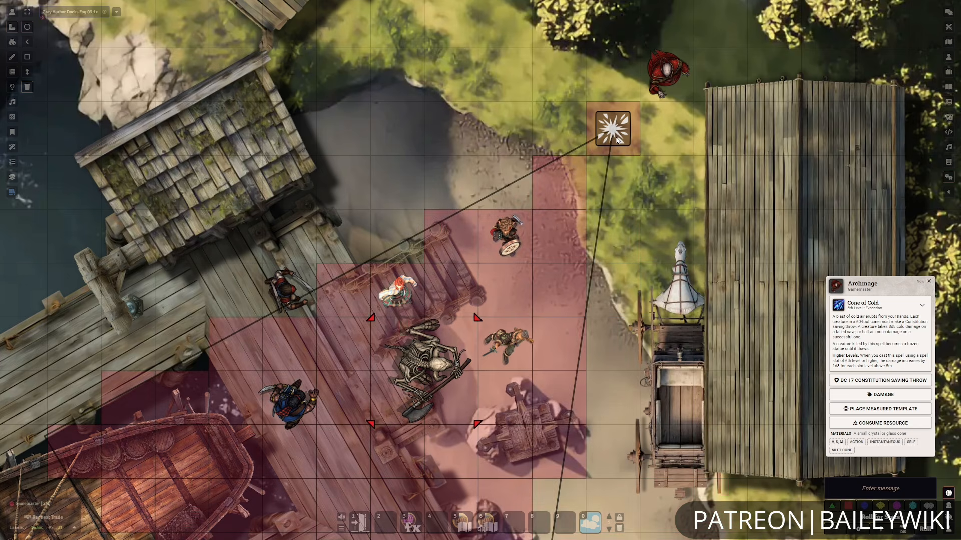
{"action": "scroll", "coordinate": [617, 141], "scroll_direction": "down", "scroll_amount": 3}
{"action": "scroll", "coordinate": [617, 141], "scroll_direction": "up", "scroll_amount": 1}
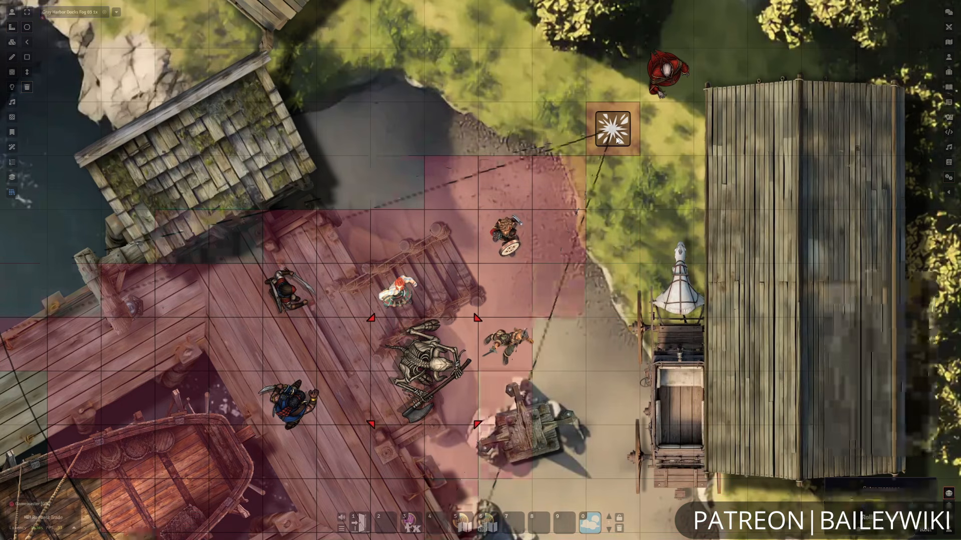
{"action": "left_click", "coordinate": [617, 141]}
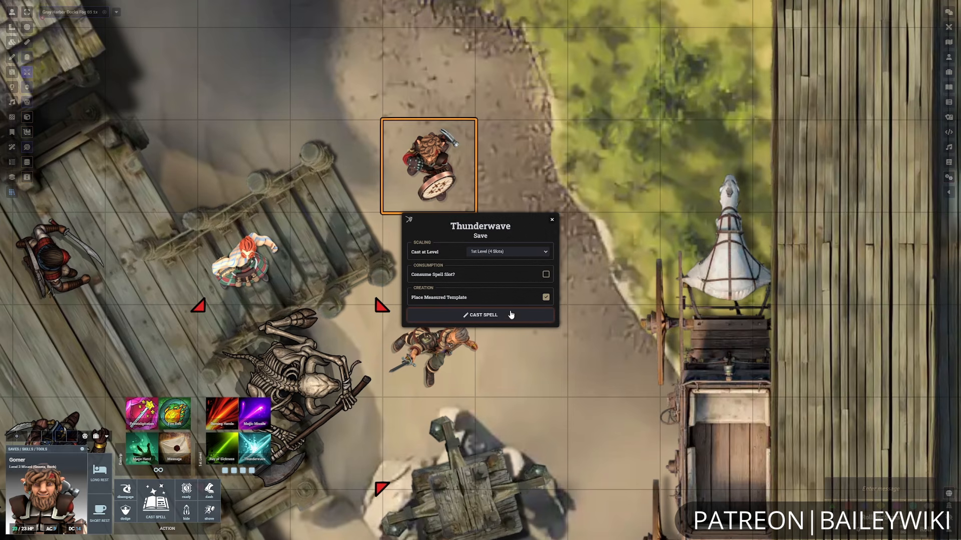
Cast Gomer's Thunderwave at 1st level without consuming a spell slot, and place its template beside his token.
{"action": "left_click", "coordinate": [520, 315]}
{"action": "left_click", "coordinate": [476, 212]}
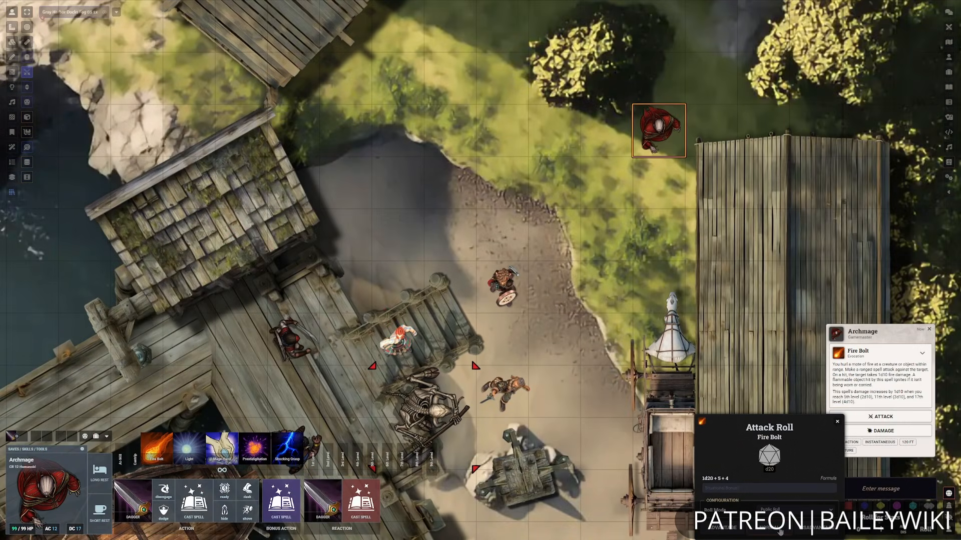
Roll the Archmage's Fire Bolt attack, and cast Fireball at 3rd level with its 20 ft template placed just above the skeleton.
{"action": "left_click", "coordinate": [779, 531]}
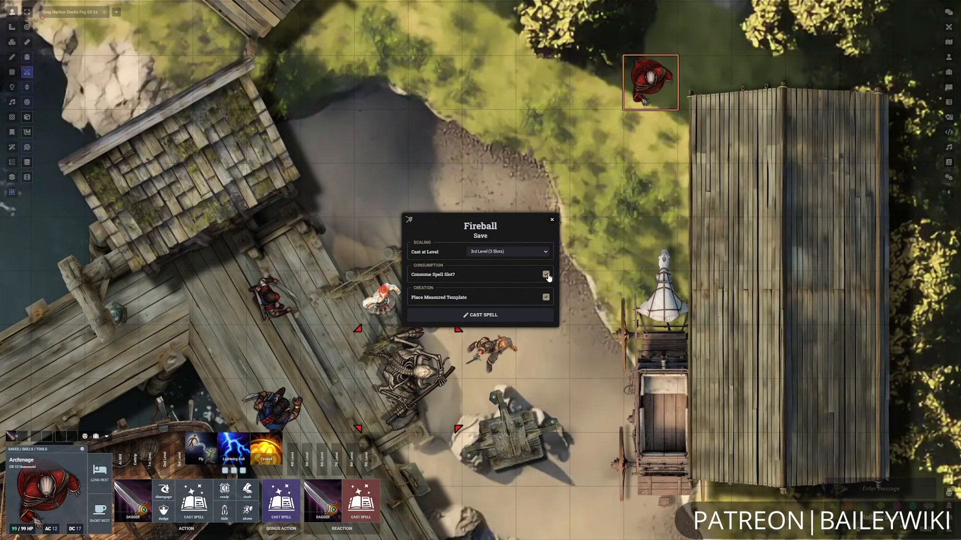
{"action": "left_click", "coordinate": [482, 321]}
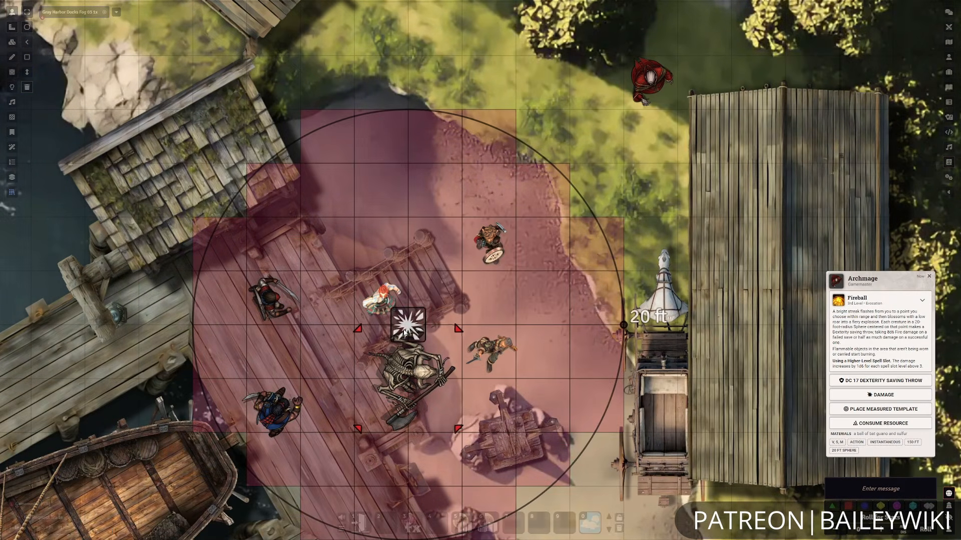
{"action": "left_click", "coordinate": [408, 324]}
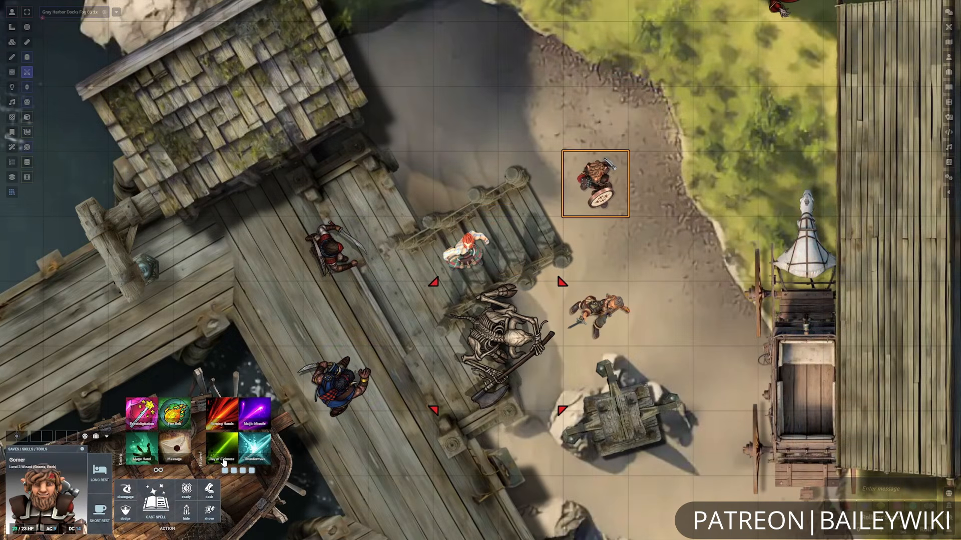
Cast Gomer's Ray of Sickness at 1st level and make its attack roll against the targeted skeleton.
{"action": "left_click", "coordinate": [222, 445]}
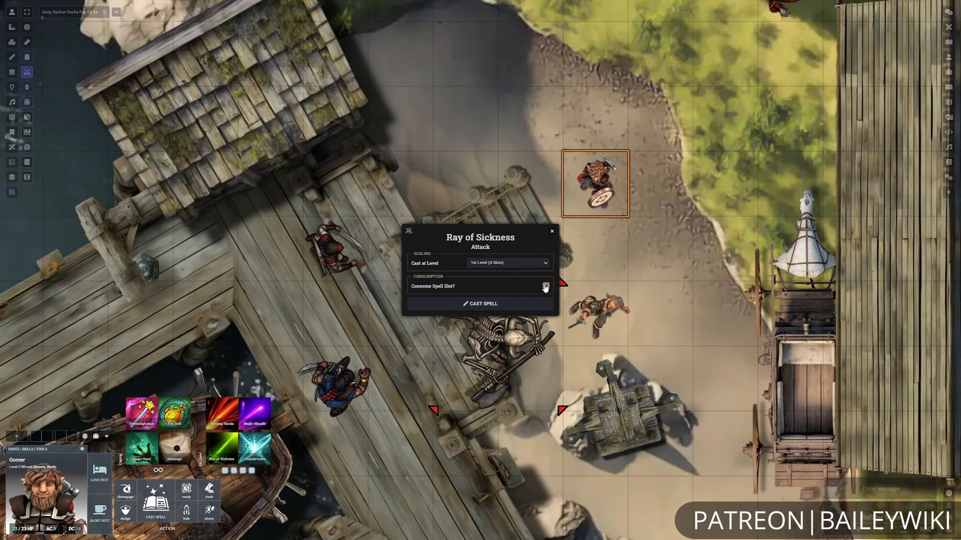
{"action": "left_click", "coordinate": [538, 304]}
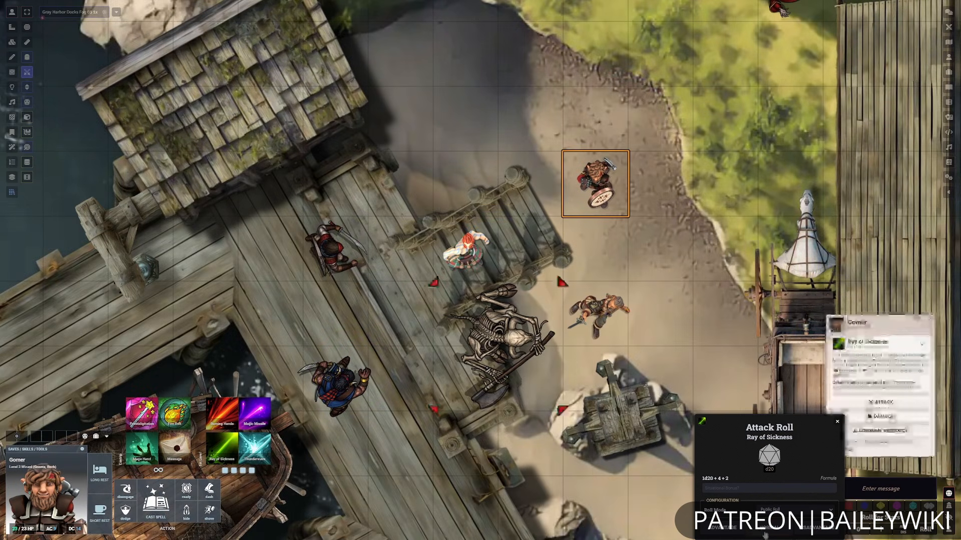
{"action": "left_click", "coordinate": [765, 535]}
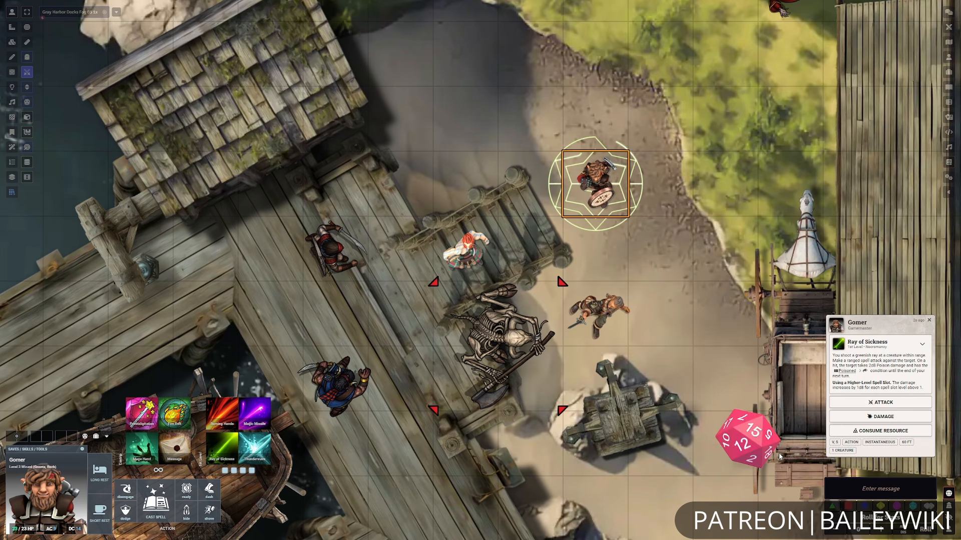